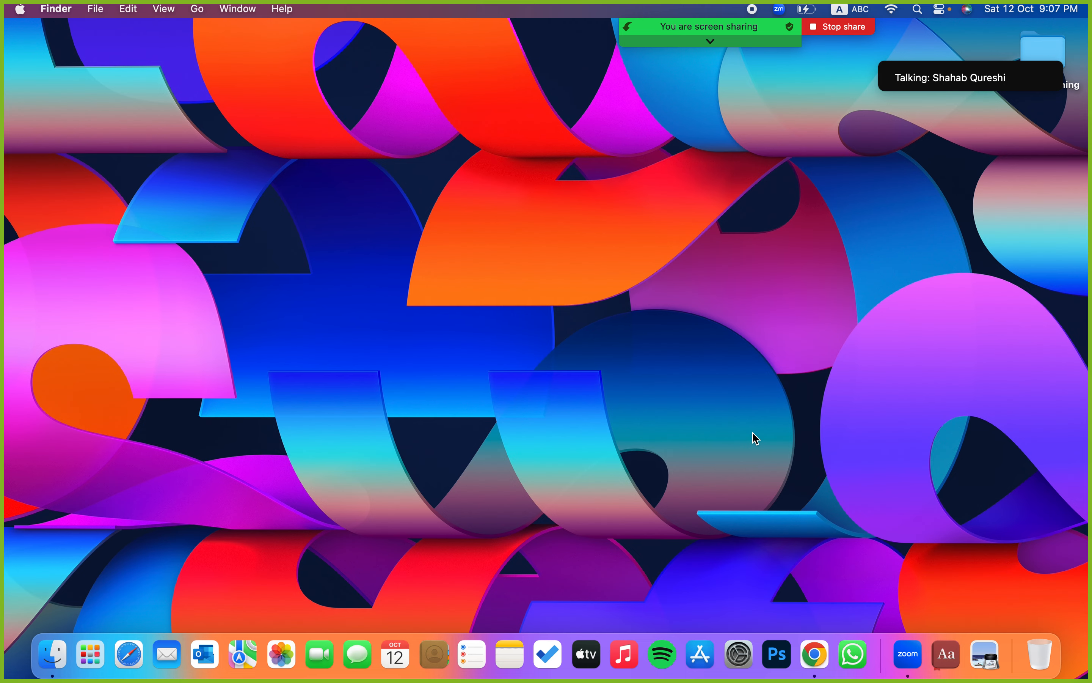
- Switch from the Finder desktop to the full-screen Chrome window with a new tab
{"action": "key", "text": "ctrl+Right"}
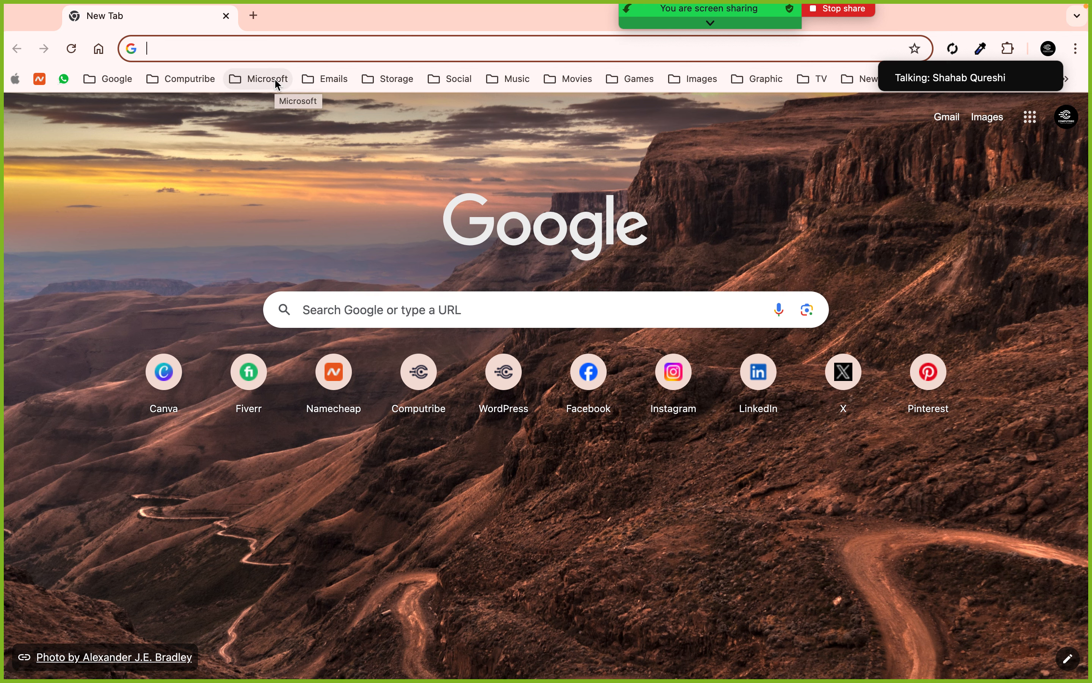
- Open dev-computribee.pantheonsite.io by picking its address-bar suggestion after typing 'de'
{"action": "type", "text": "d"}
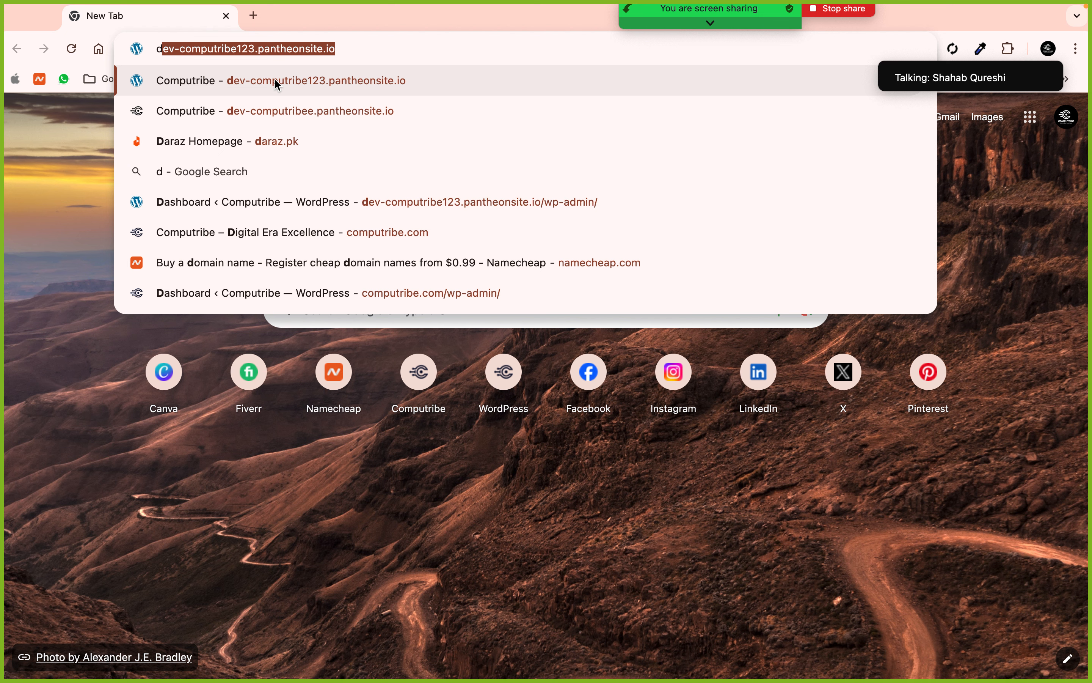
{"action": "type", "text": "e"}
{"action": "key", "text": "Down"}
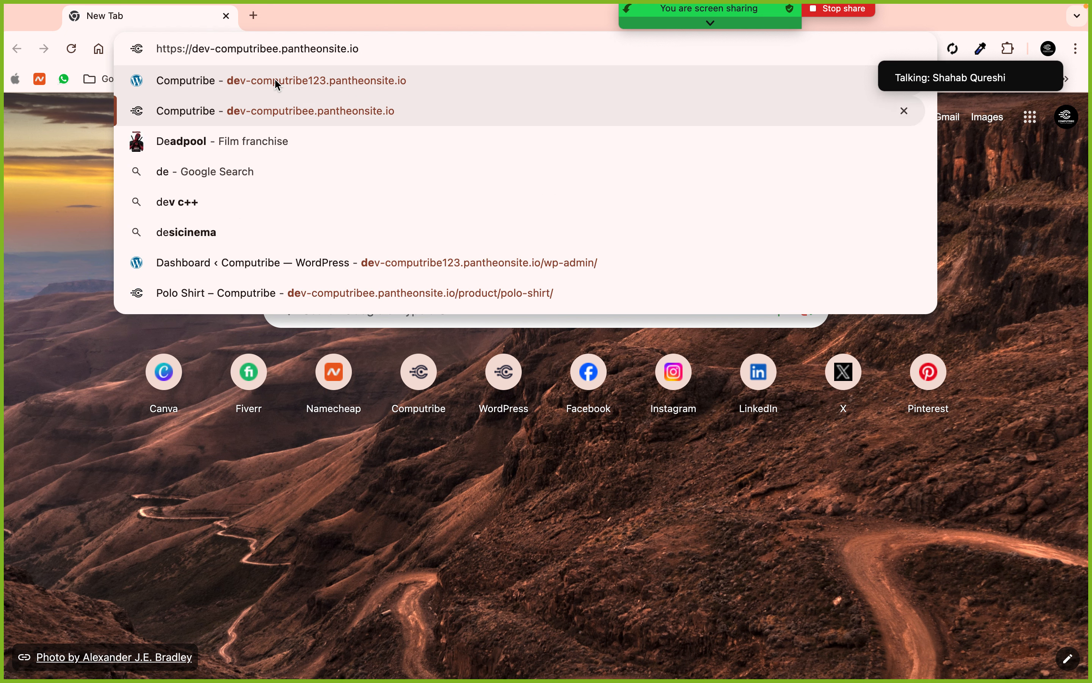
{"action": "key", "text": "Return"}
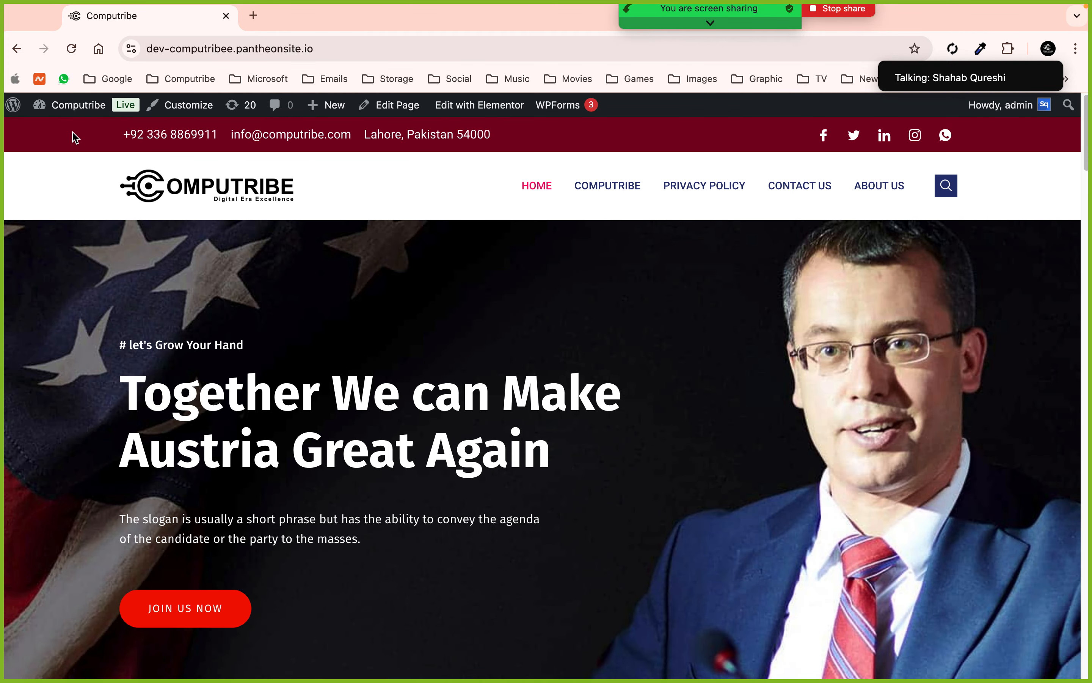
- Go to the Computribe WordPress Dashboard through the admin bar's site link
{"action": "left_click", "coordinate": [73, 116]}
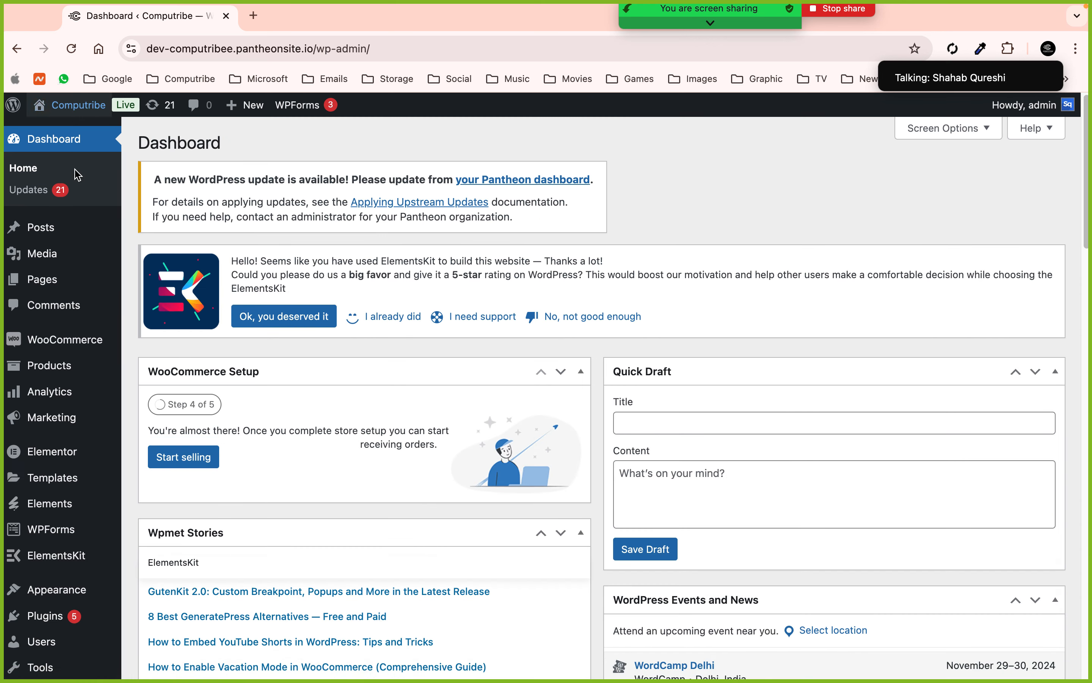
{"action": "mouse_move", "coordinate": [64, 230]}
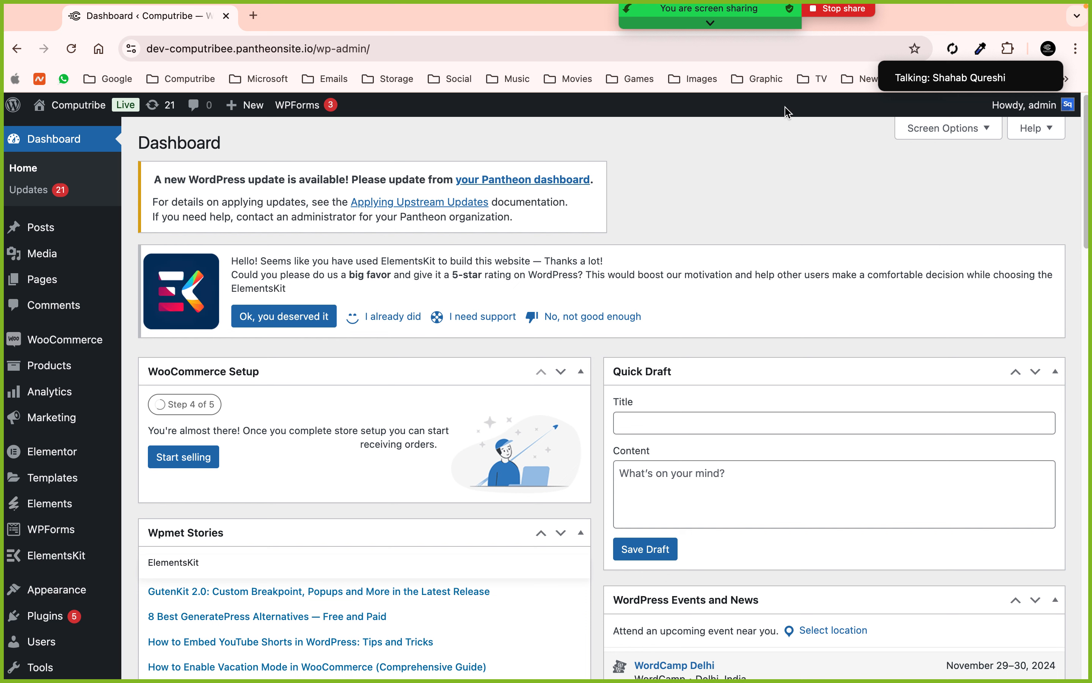
- Search the plugin directory for 'wp reset', then install and activate WP Reset
{"action": "mouse_move", "coordinate": [688, 21]}
{"action": "scroll", "coordinate": [50, 506], "scroll_direction": "down", "scroll_amount": 3}
{"action": "mouse_move", "coordinate": [57, 559]}
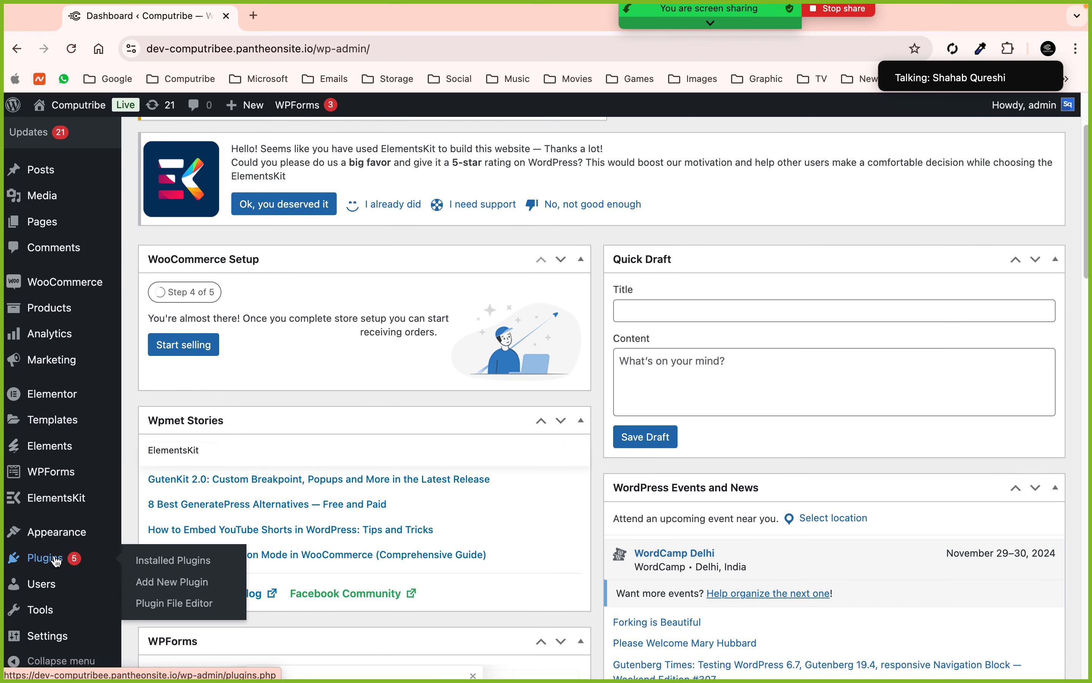
{"action": "left_click", "coordinate": [47, 566]}
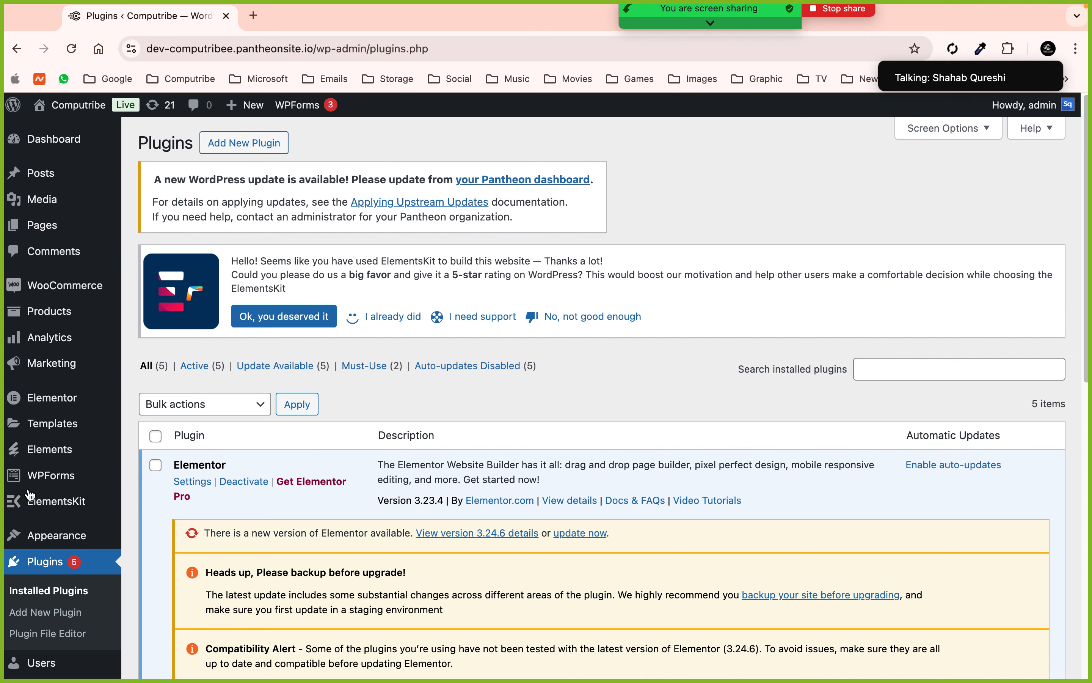
{"action": "left_click", "coordinate": [220, 148]}
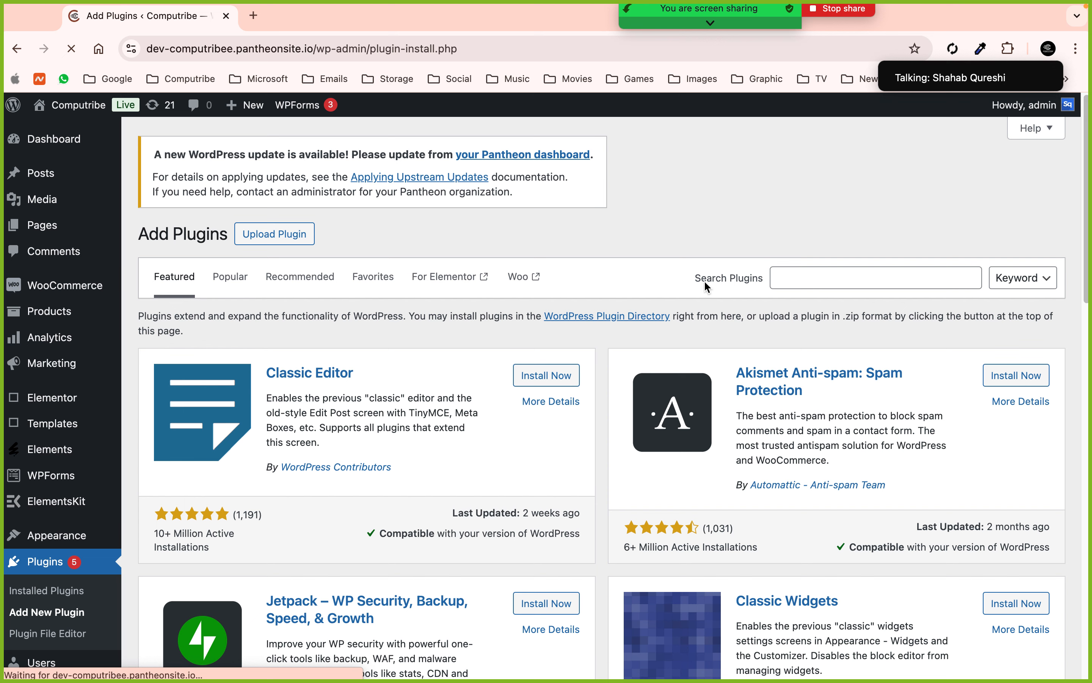
{"action": "left_click", "coordinate": [779, 276]}
{"action": "left_click", "coordinate": [878, 300]}
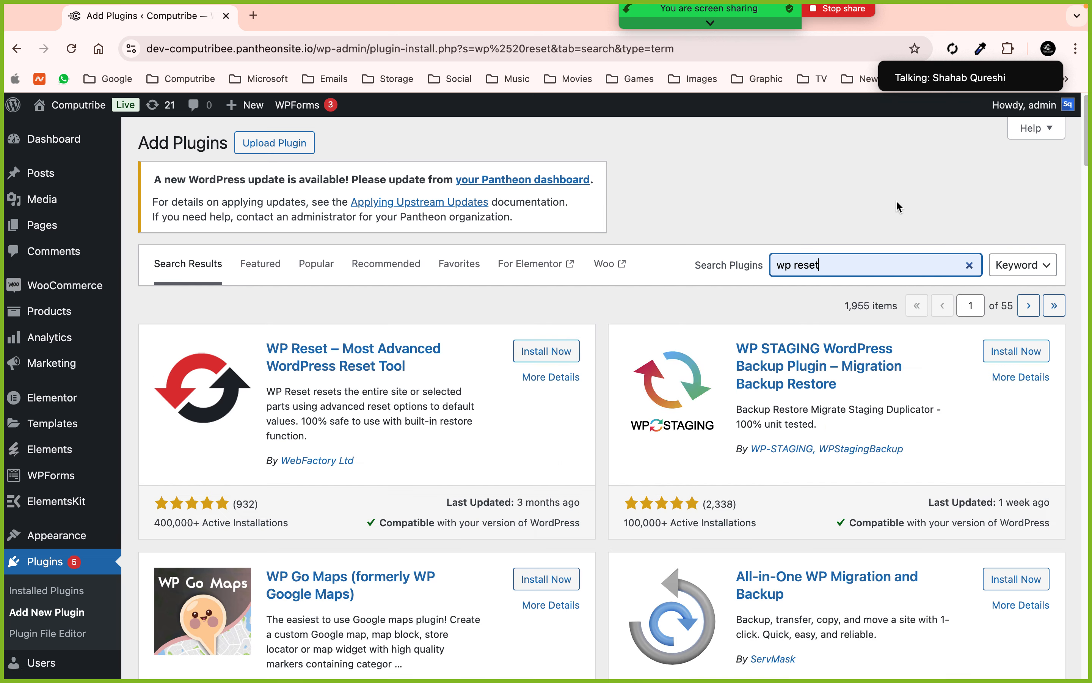
{"action": "left_click", "coordinate": [556, 353]}
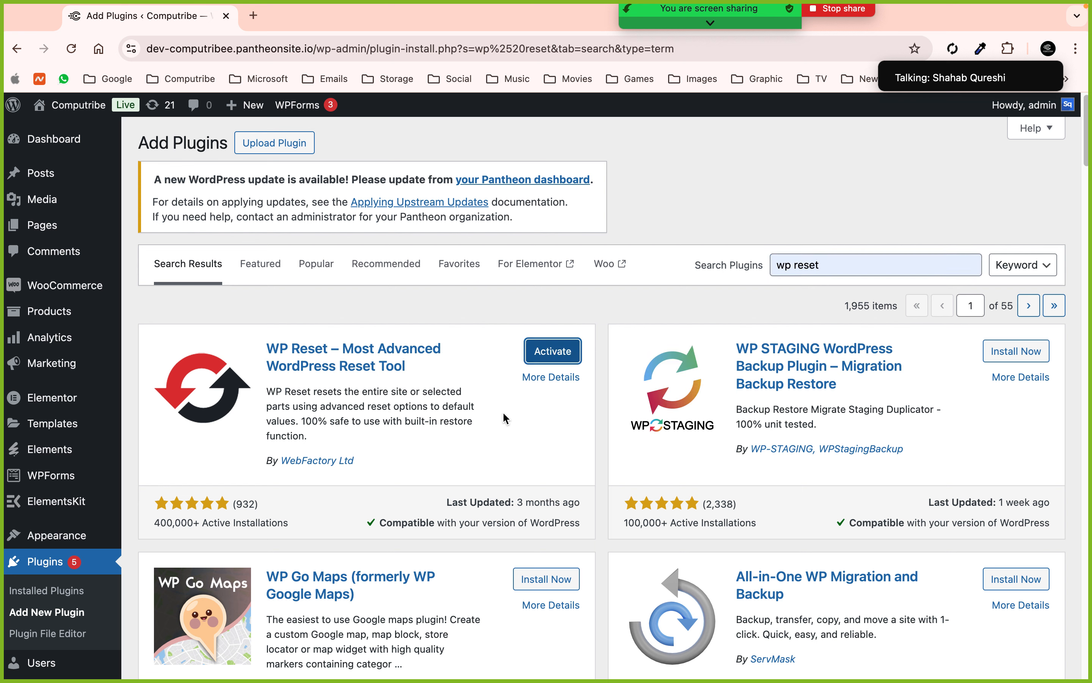
{"action": "left_click", "coordinate": [553, 359]}
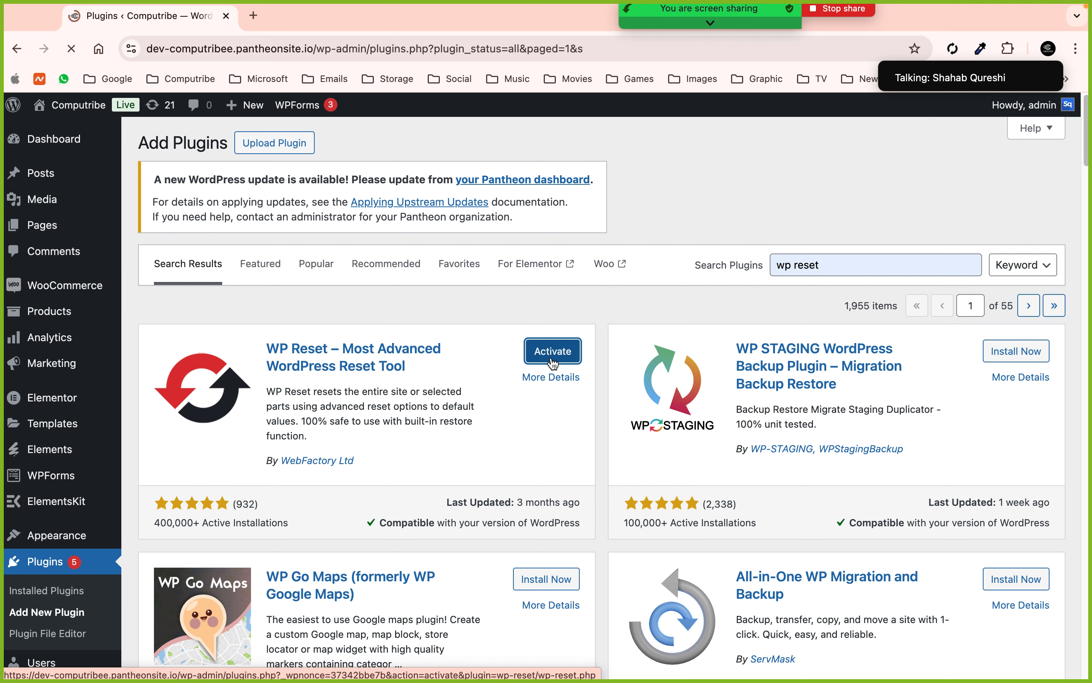
- Go to the Tools > WP Reset page
{"action": "scroll", "coordinate": [55, 406], "scroll_direction": "down", "scroll_amount": 5}
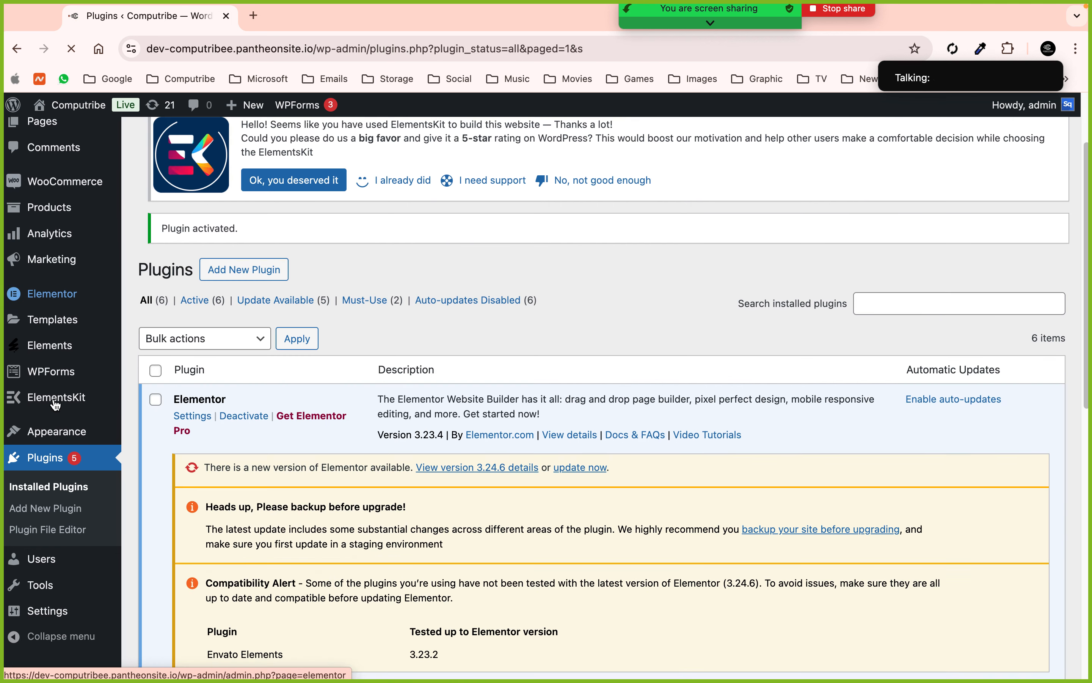
{"action": "scroll", "coordinate": [59, 437], "scroll_direction": "down", "scroll_amount": 5}
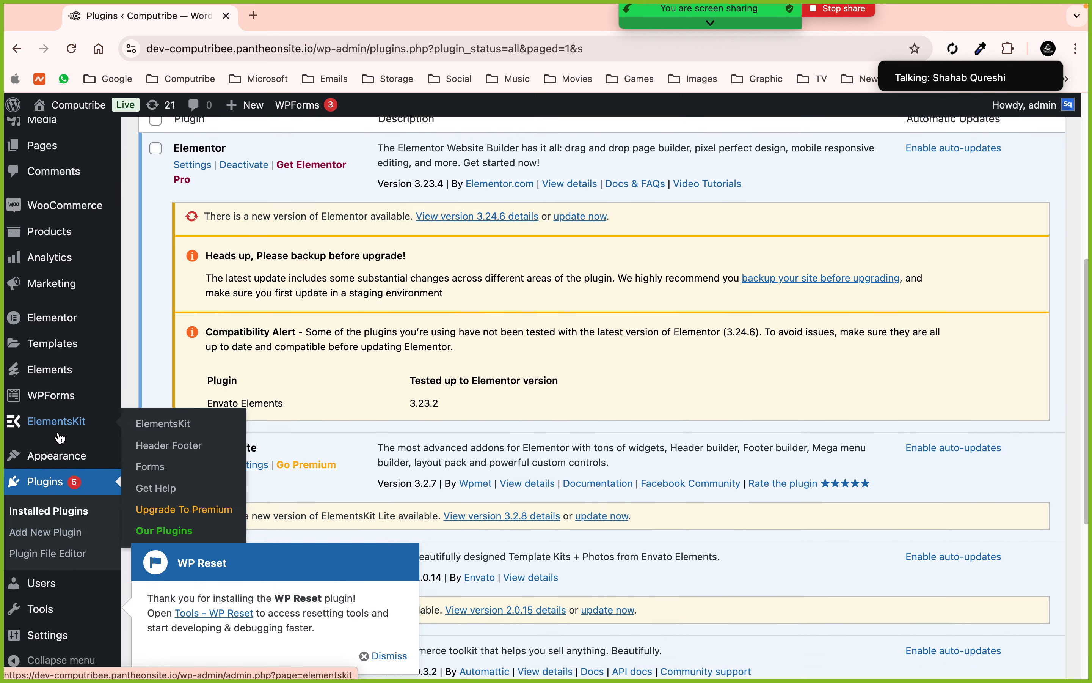
{"action": "mouse_move", "coordinate": [49, 612]}
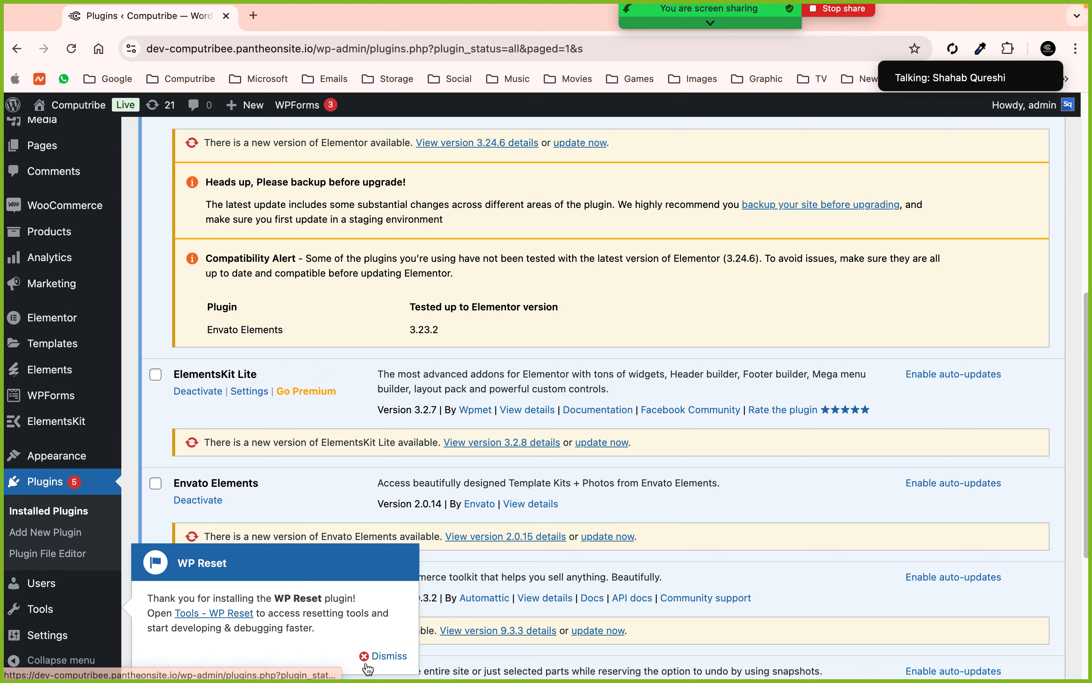
{"action": "scroll", "coordinate": [135, 602], "scroll_direction": "down", "scroll_amount": 3}
{"action": "mouse_move", "coordinate": [92, 592]}
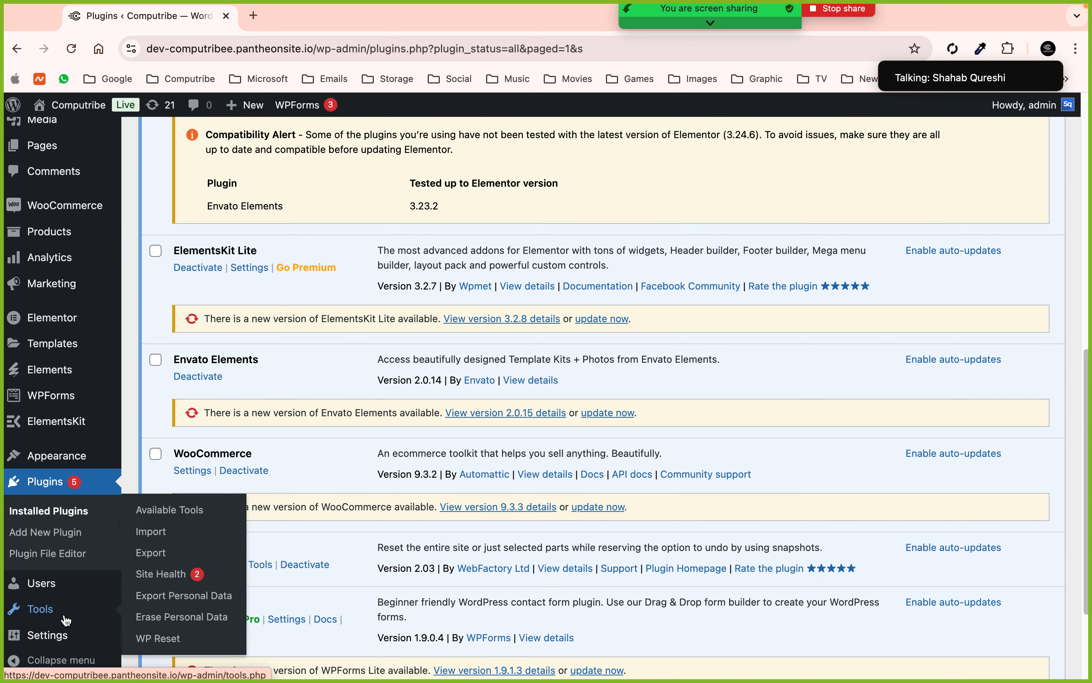
{"action": "left_click", "coordinate": [174, 639]}
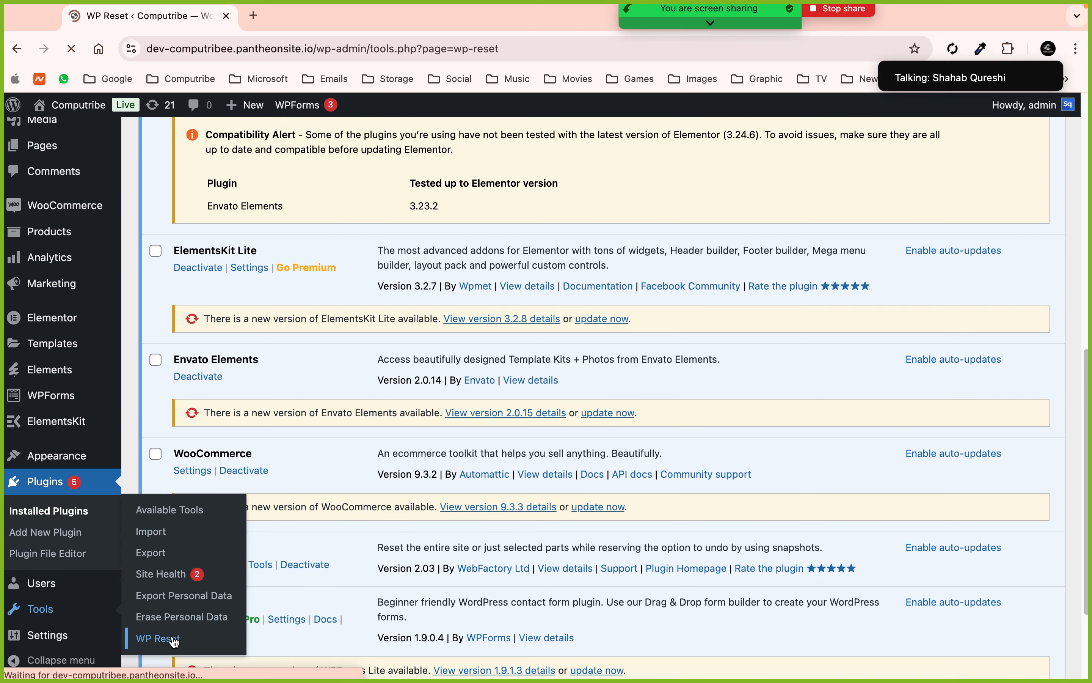
- Close the WP Reset PRO pricing popup and locate the Site Reset section
{"action": "scroll", "coordinate": [352, 461], "scroll_direction": "down", "scroll_amount": 4}
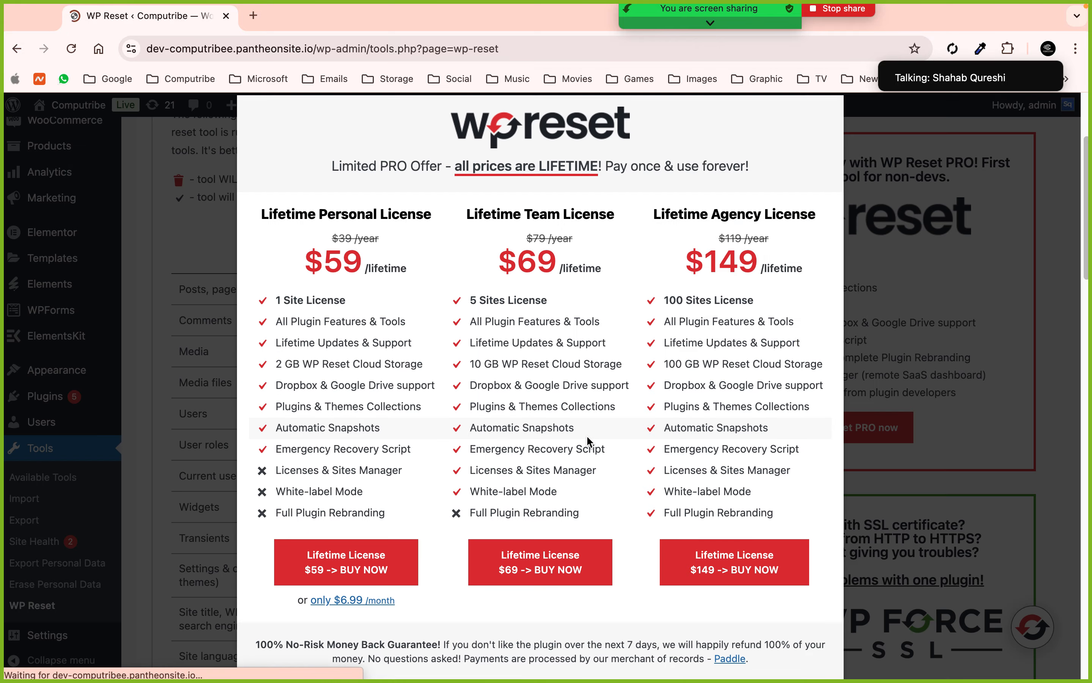
{"action": "scroll", "coordinate": [587, 434], "scroll_direction": "down", "scroll_amount": 3}
{"action": "left_click", "coordinate": [226, 336]}
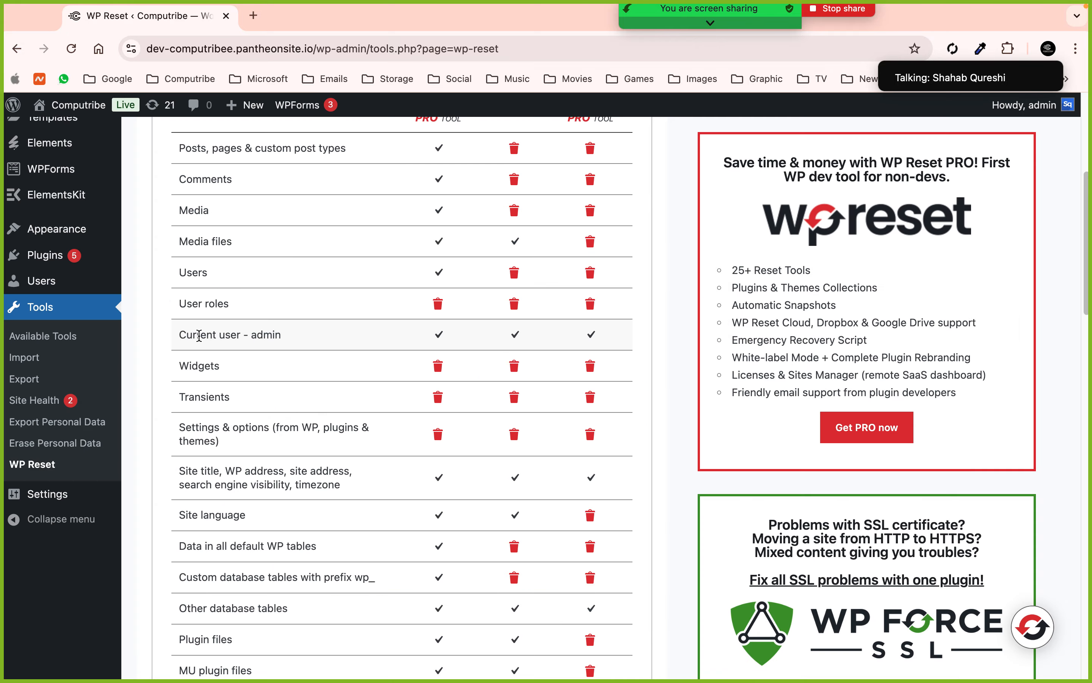
{"action": "scroll", "coordinate": [201, 339], "scroll_direction": "down", "scroll_amount": 20}
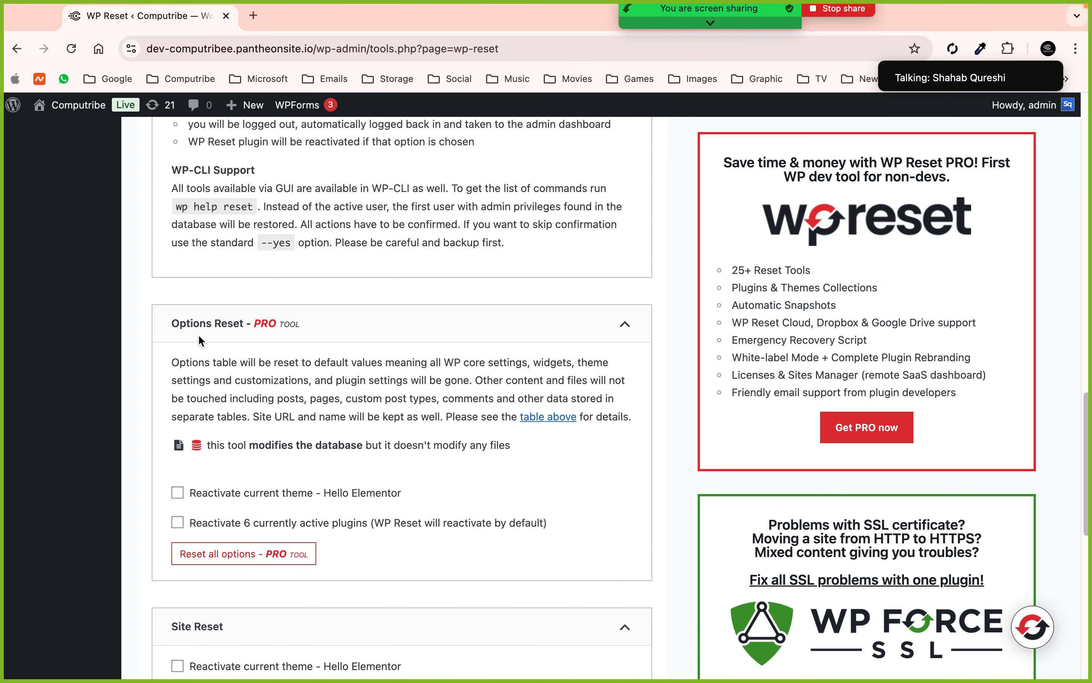
{"action": "scroll", "coordinate": [198, 334], "scroll_direction": "up", "scroll_amount": 2}
{"action": "scroll", "coordinate": [198, 334], "scroll_direction": "down", "scroll_amount": 12}
{"action": "scroll", "coordinate": [198, 334], "scroll_direction": "up", "scroll_amount": 1}
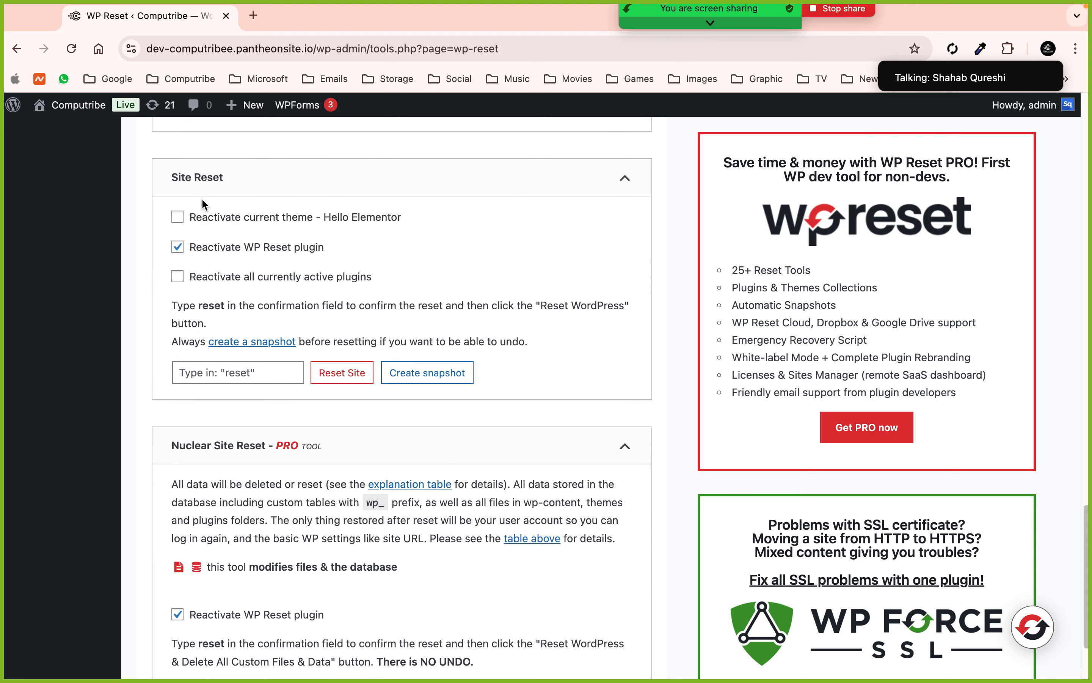
- Enter 'reset' as confirmation and reset WordPress to its default settings
{"action": "left_click", "coordinate": [235, 373]}
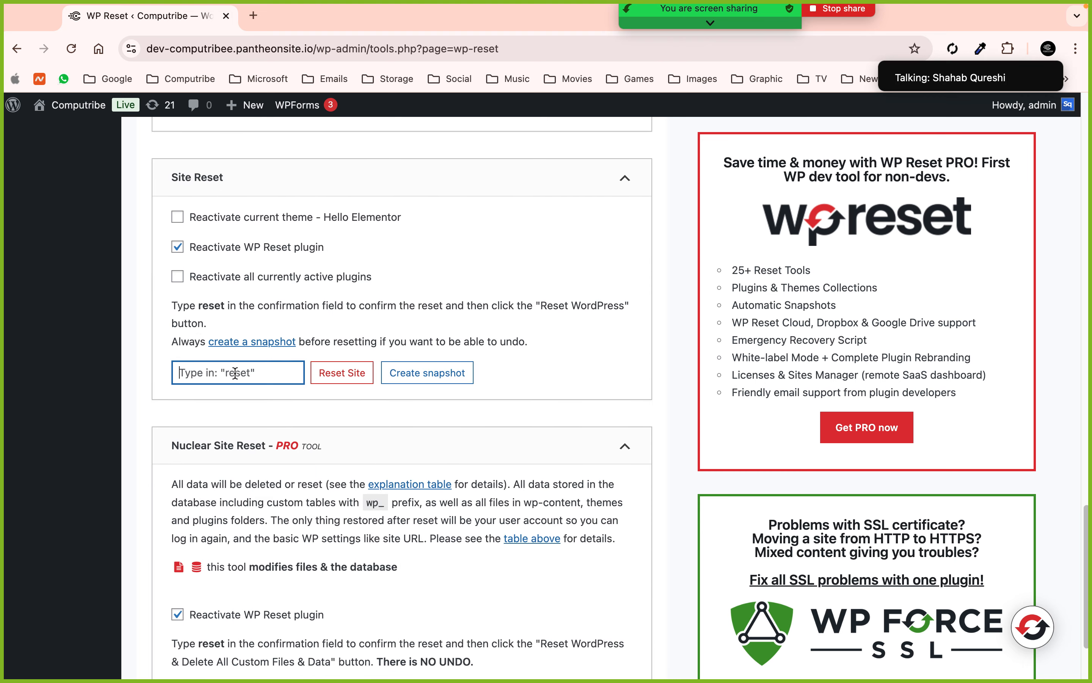
{"action": "type", "text": "reset"}
{"action": "left_click", "coordinate": [344, 383]}
{"action": "left_click", "coordinate": [482, 497]}
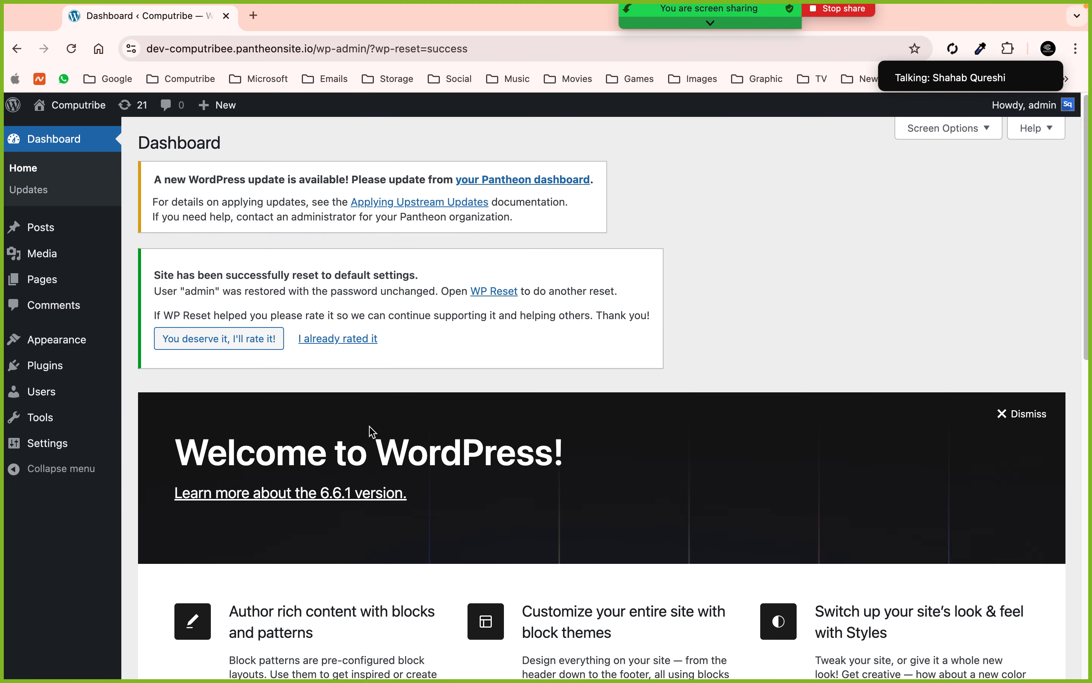
- View the reset site's default front page in a new tab, then close it
{"action": "left_click", "coordinate": [86, 105], "text": "super"}
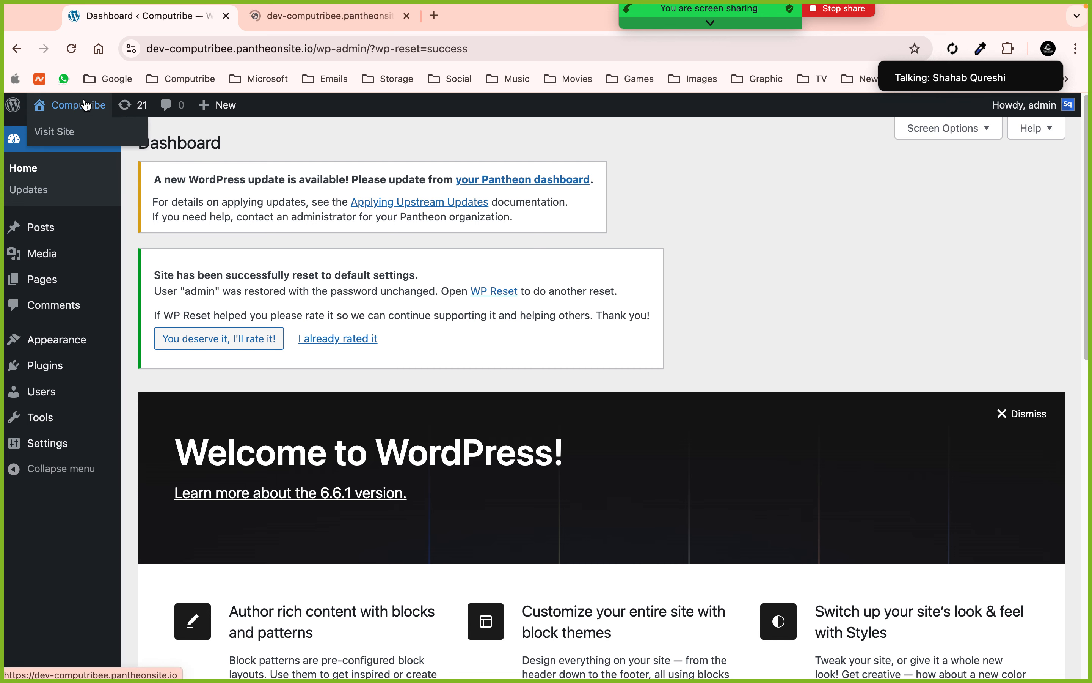
{"action": "left_click", "coordinate": [276, 24]}
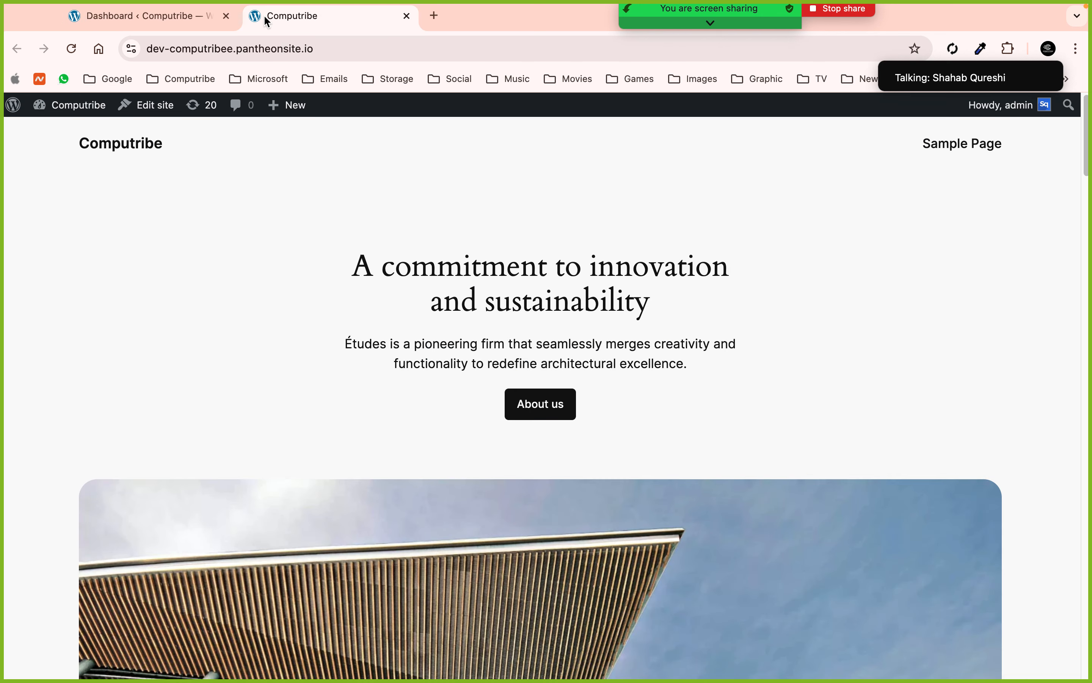
{"action": "scroll", "coordinate": [530, 336], "scroll_direction": "down", "scroll_amount": 20}
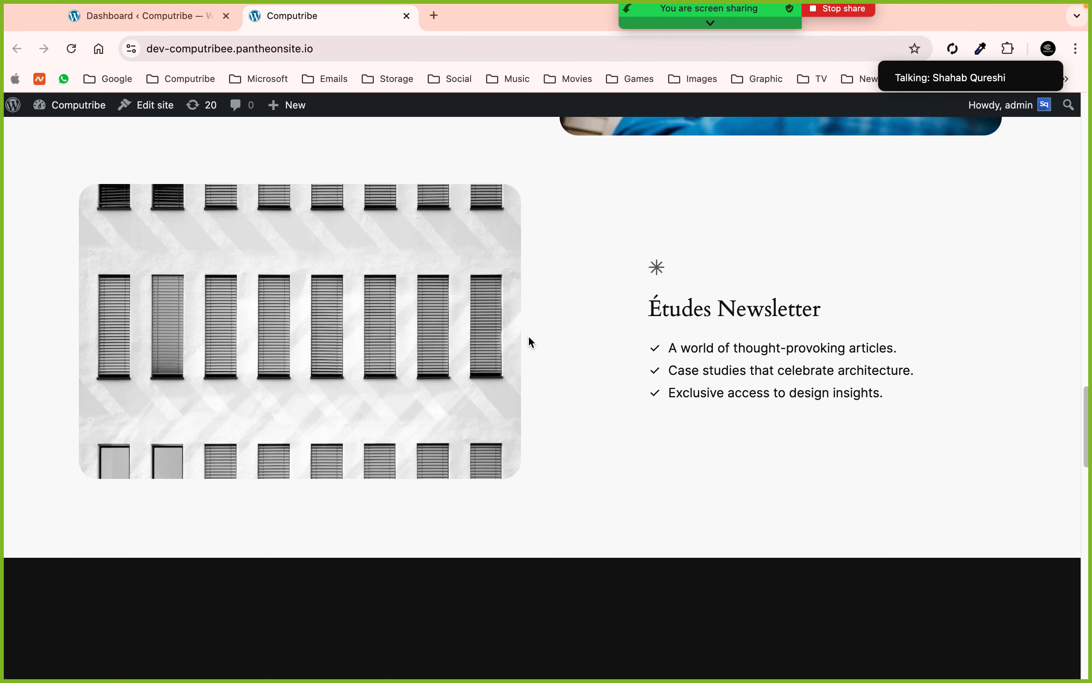
{"action": "scroll", "coordinate": [531, 342], "scroll_direction": "up", "scroll_amount": 10}
{"action": "left_click", "coordinate": [407, 16]}
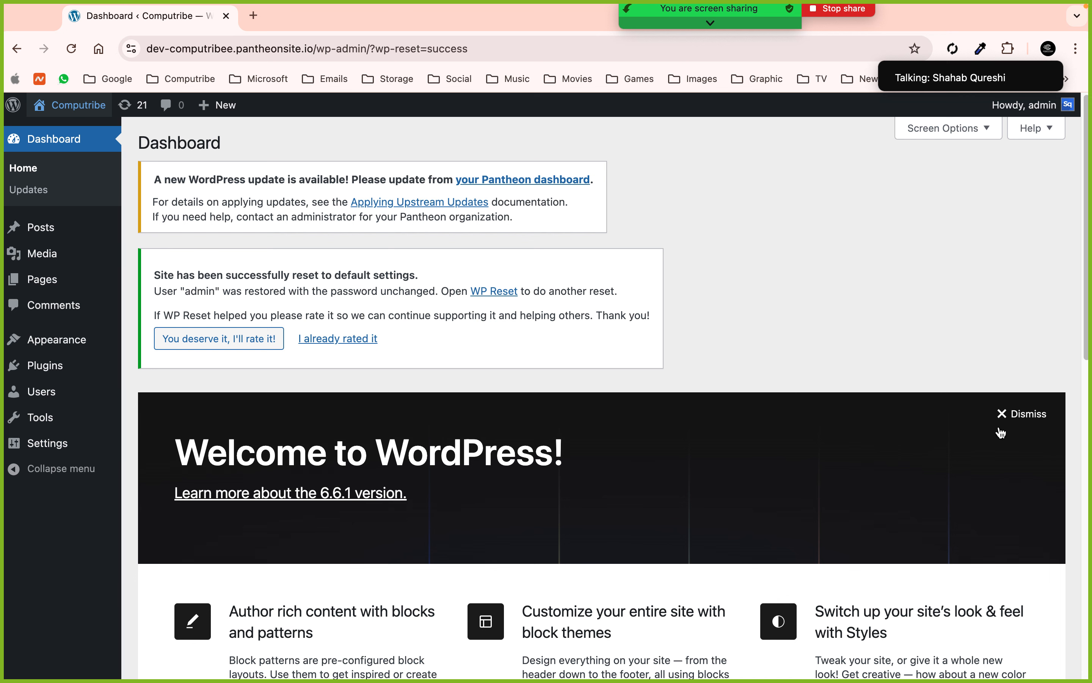
- Dismiss the Welcome to WordPress panel and the WP Reset rating request
{"action": "left_click", "coordinate": [1023, 414]}
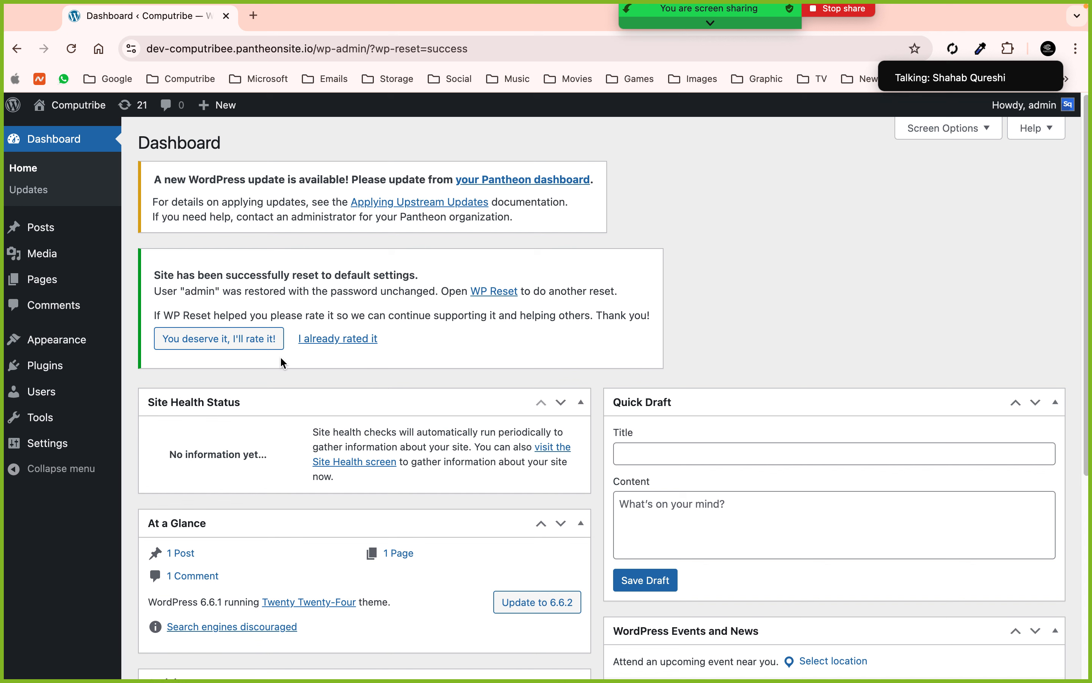
{"action": "left_click", "coordinate": [330, 343]}
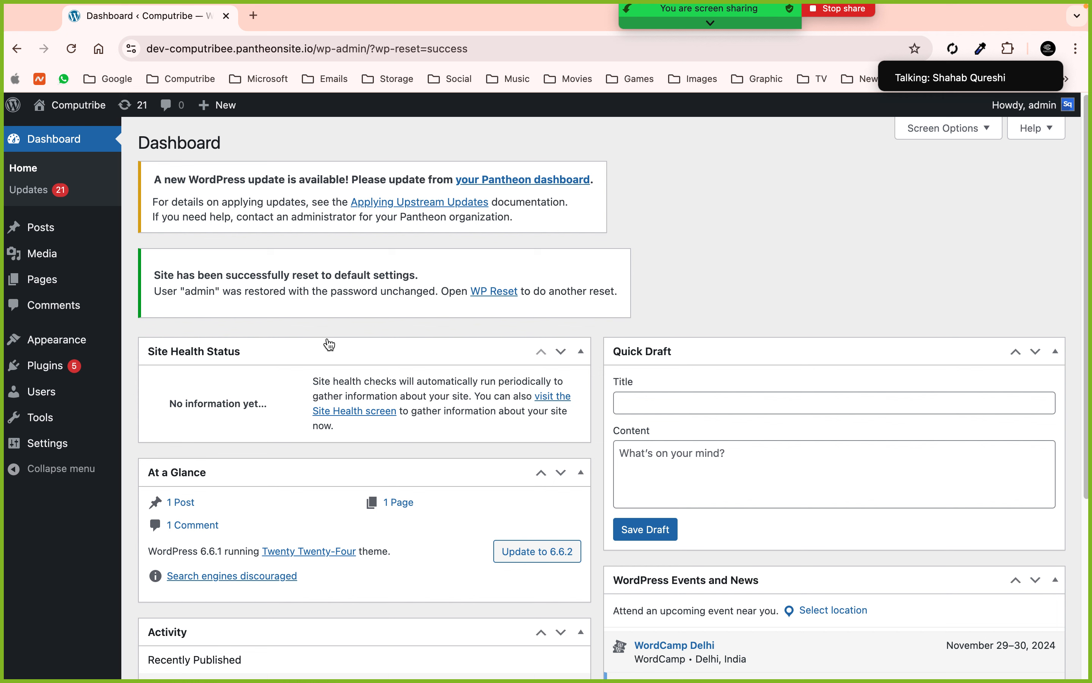
{"action": "mouse_move", "coordinate": [95, 341]}
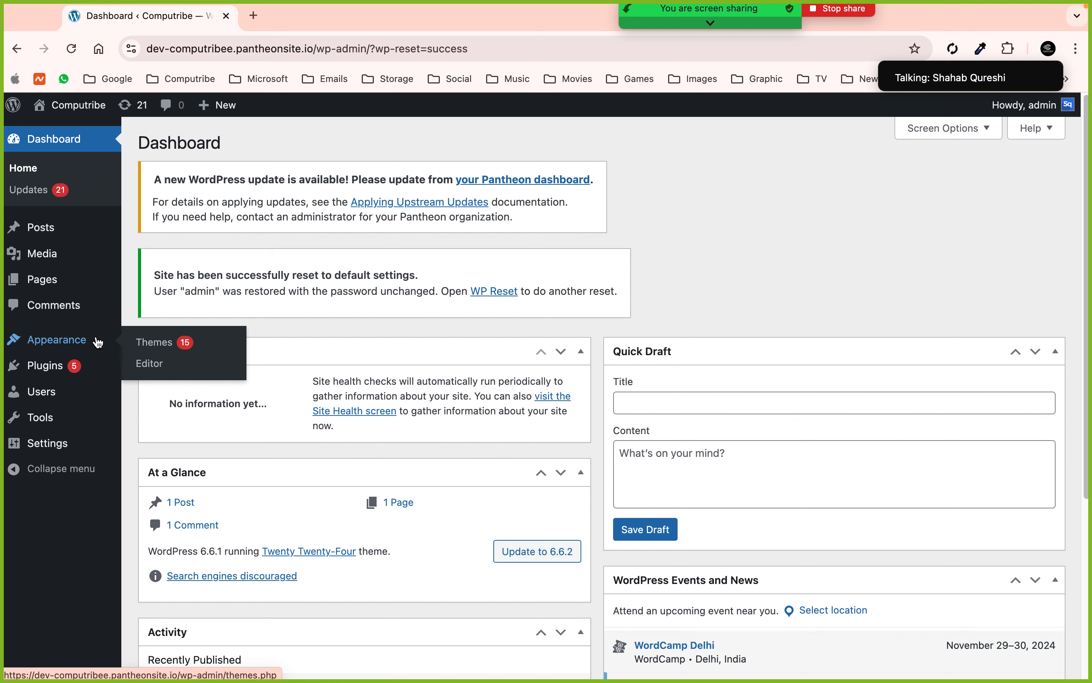
- Search the theme directory for 'phlox', then install and activate the Phlox theme
{"action": "left_click", "coordinate": [98, 342]}
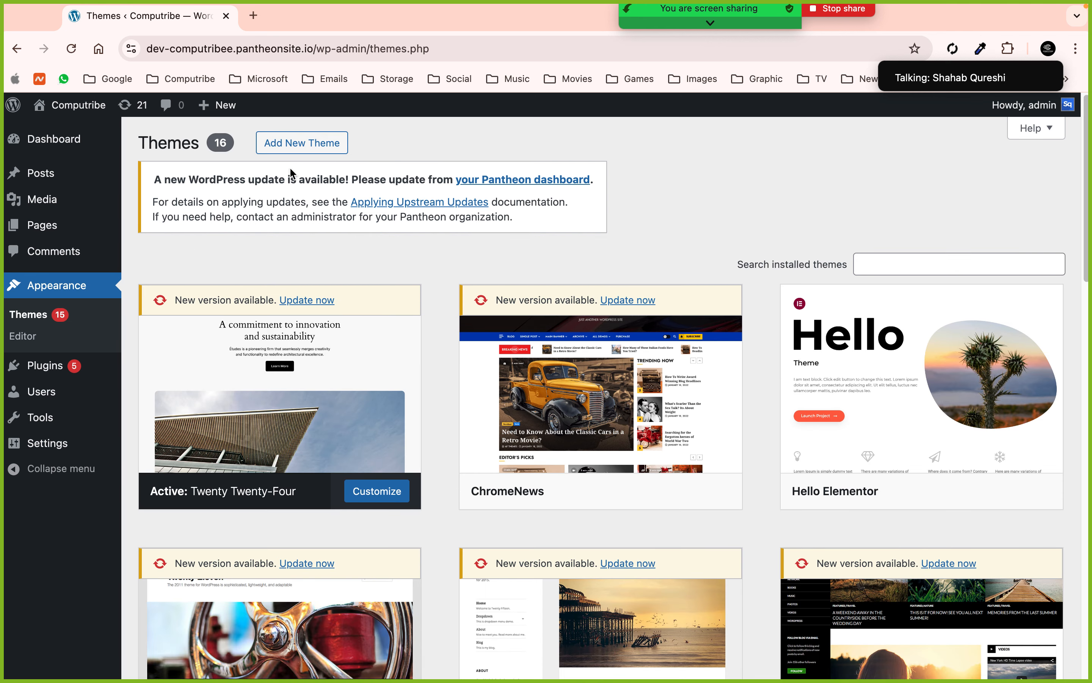
{"action": "left_click", "coordinate": [324, 151]}
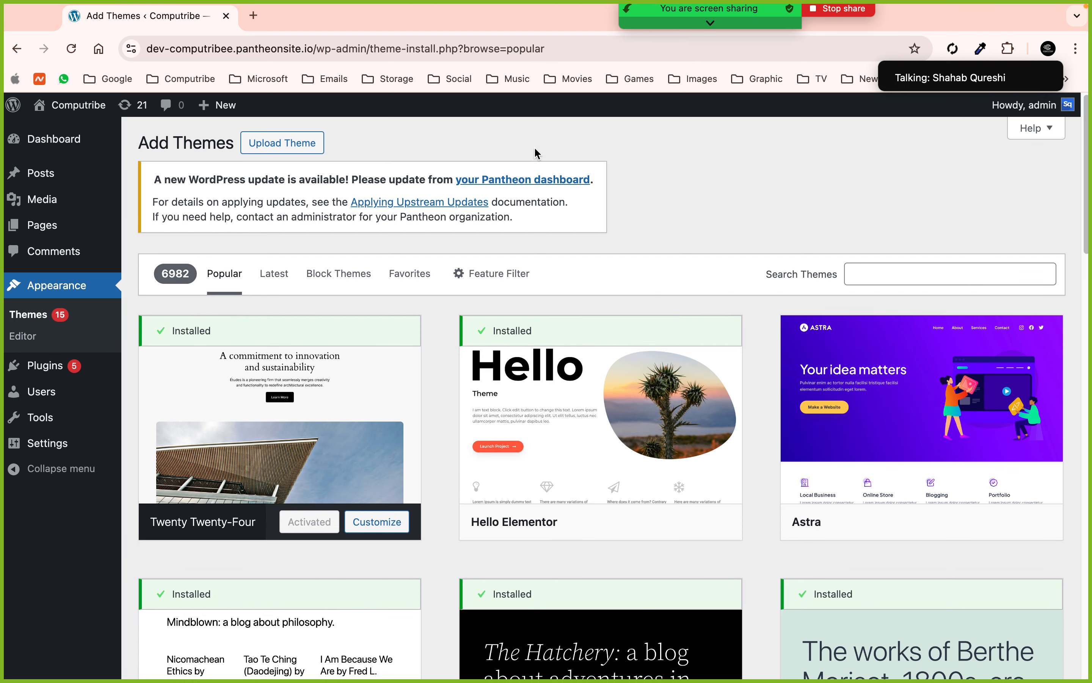
{"action": "left_click", "coordinate": [881, 282]}
{"action": "type", "text": "phlo"}
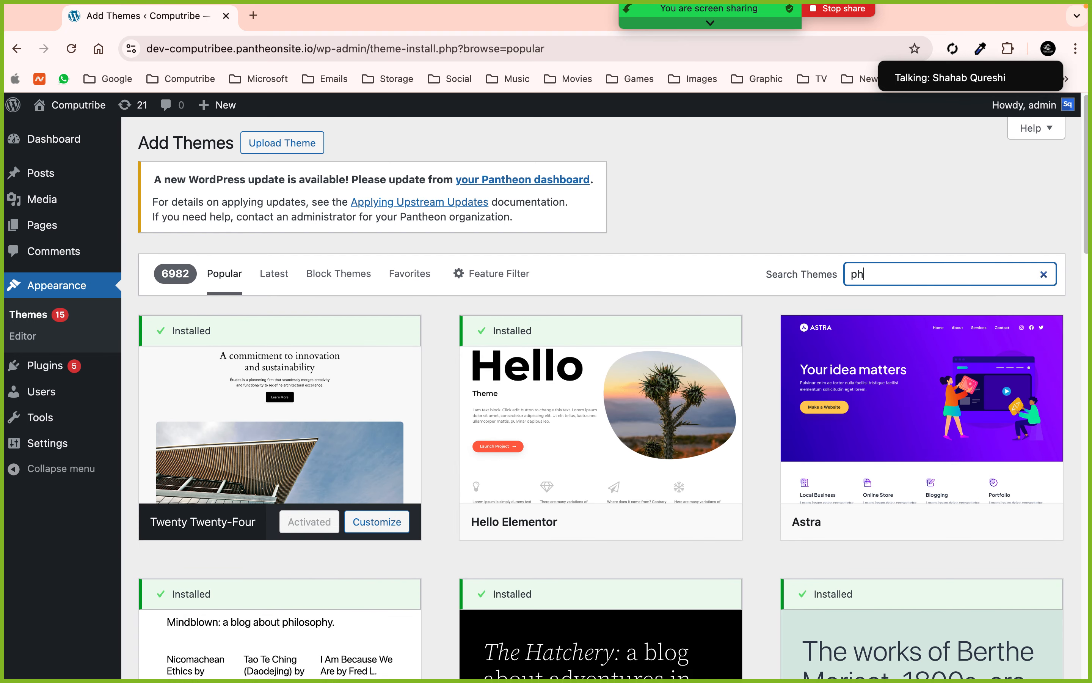
{"action": "type", "text": "x"}
{"action": "key", "text": "Return"}
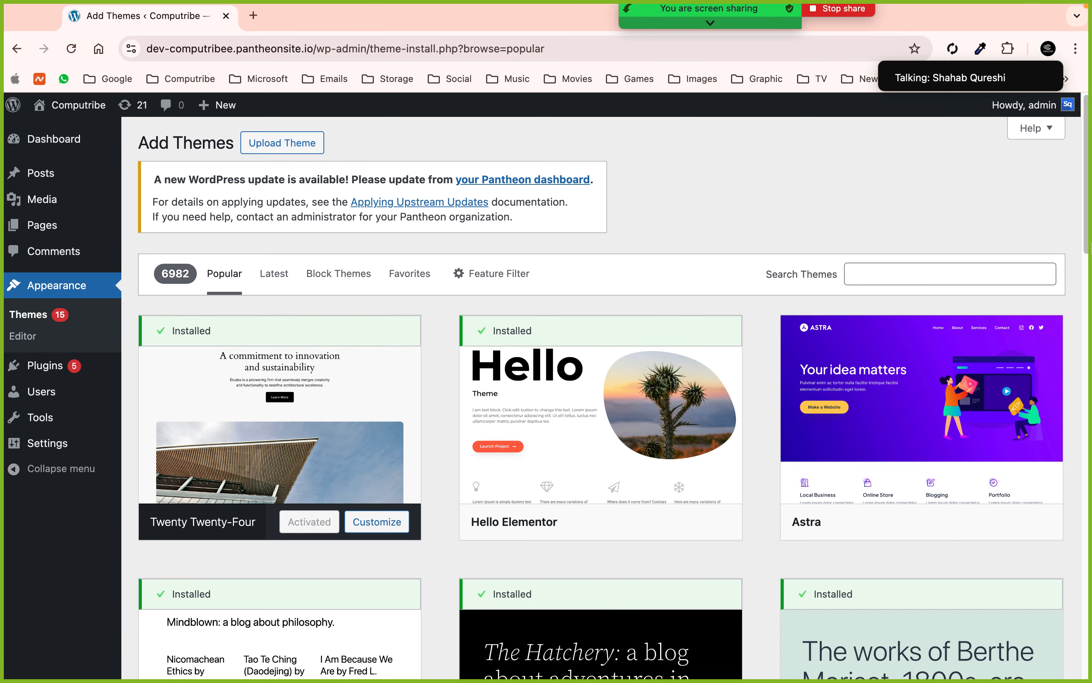
{"action": "left_click", "coordinate": [950, 280]}
{"action": "type", "text": "pl"}
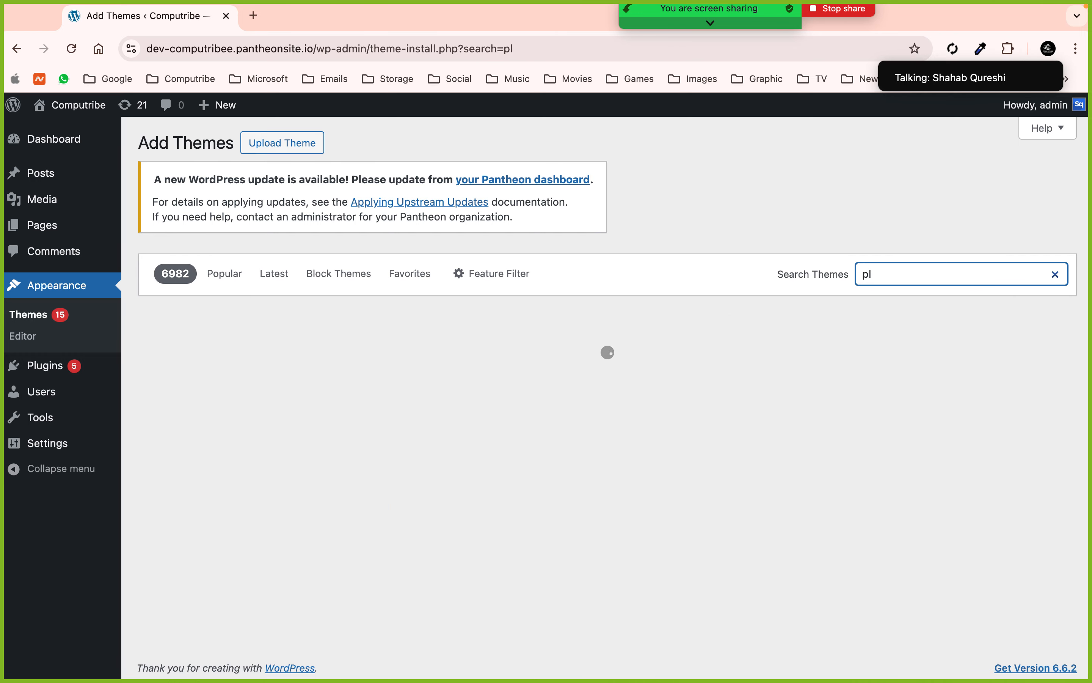
{"action": "type", "text": "hlox"}
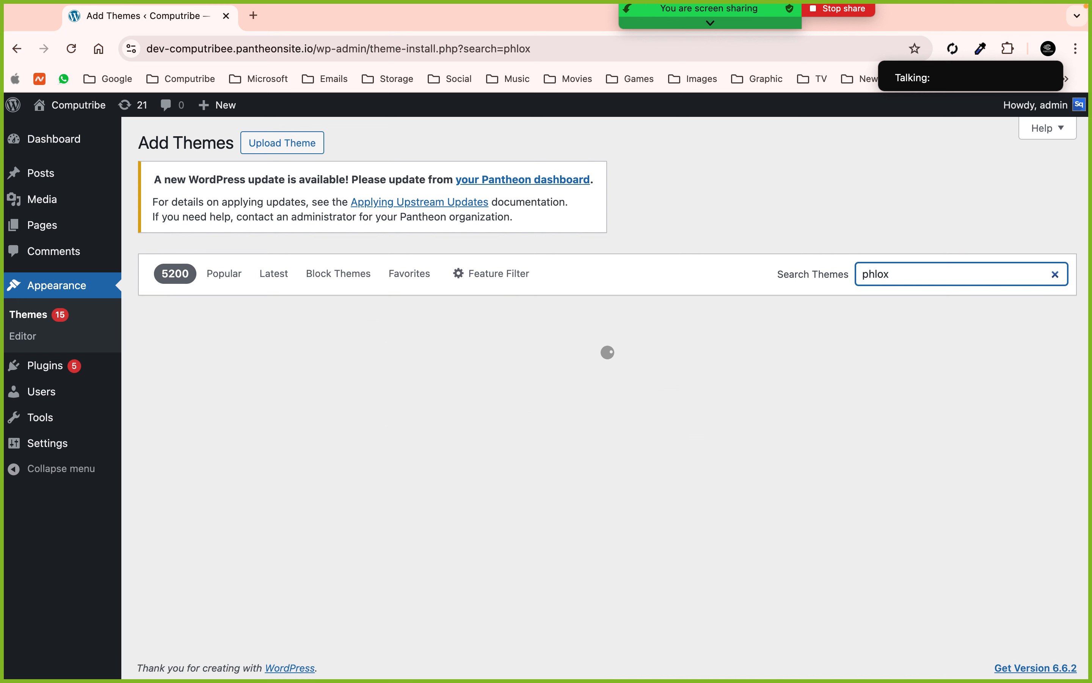
{"action": "mouse_move", "coordinate": [261, 451]}
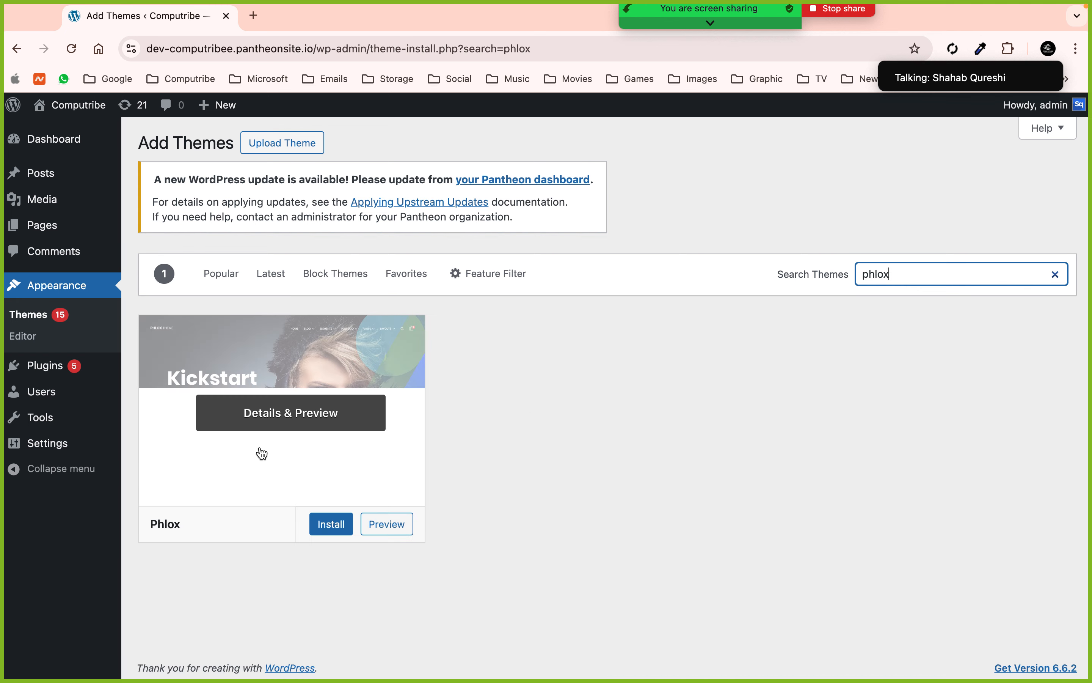
{"action": "left_click", "coordinate": [311, 524]}
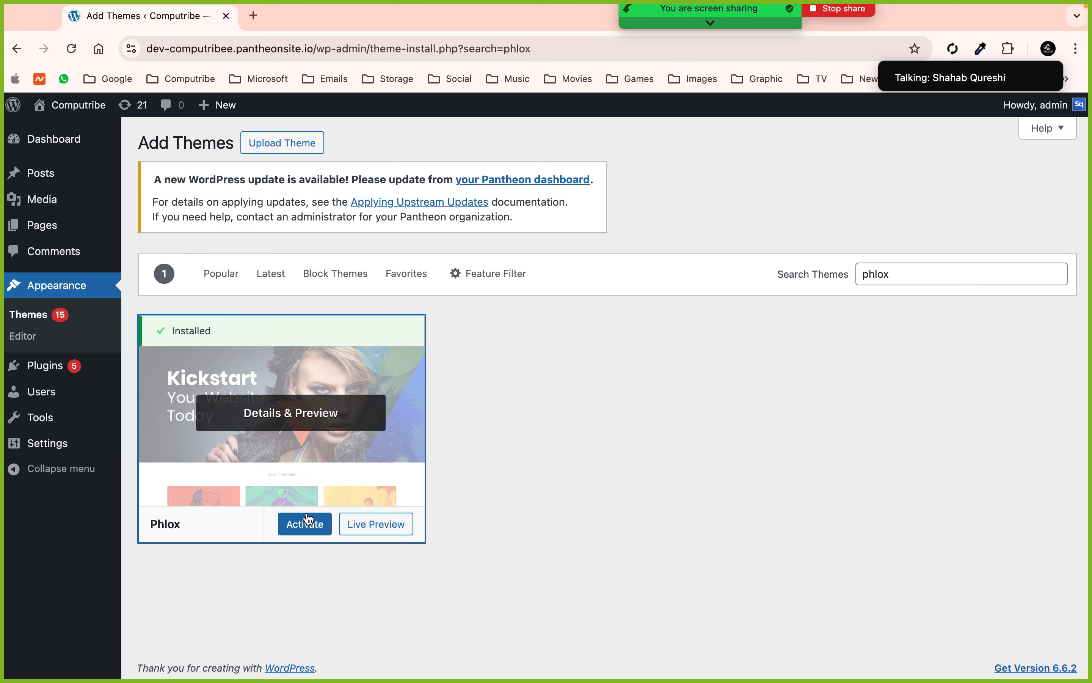
{"action": "left_click", "coordinate": [306, 524]}
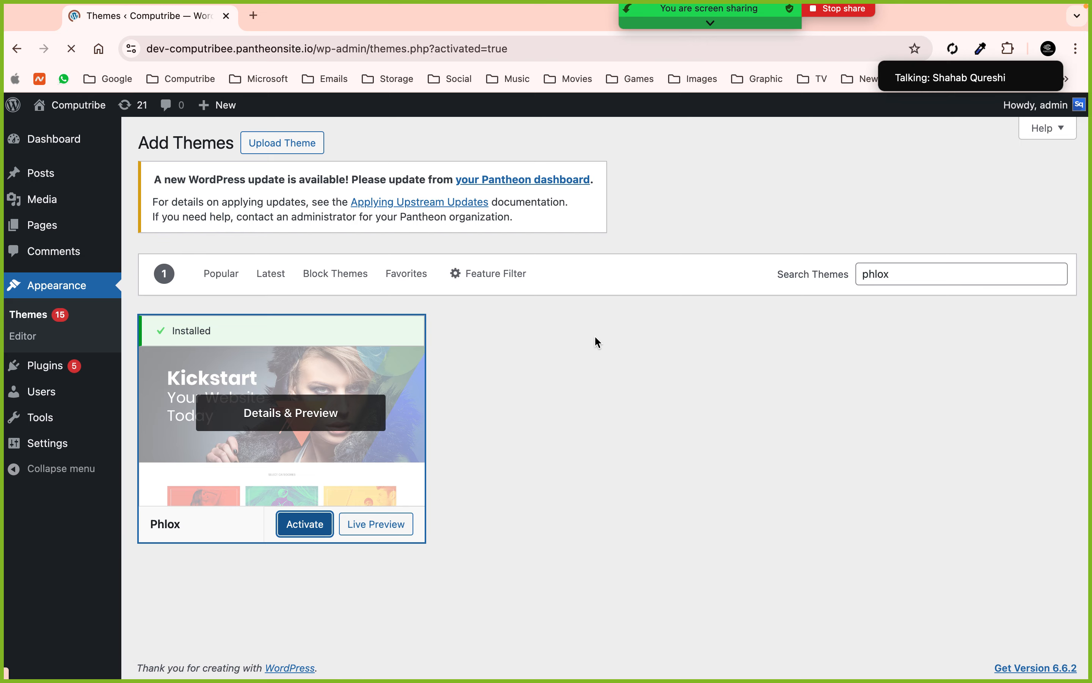
- Scroll the Themes page to find the Thanks for choosing Phlox banner's plugin install button
{"action": "scroll", "coordinate": [596, 342], "scroll_direction": "down", "scroll_amount": 4}
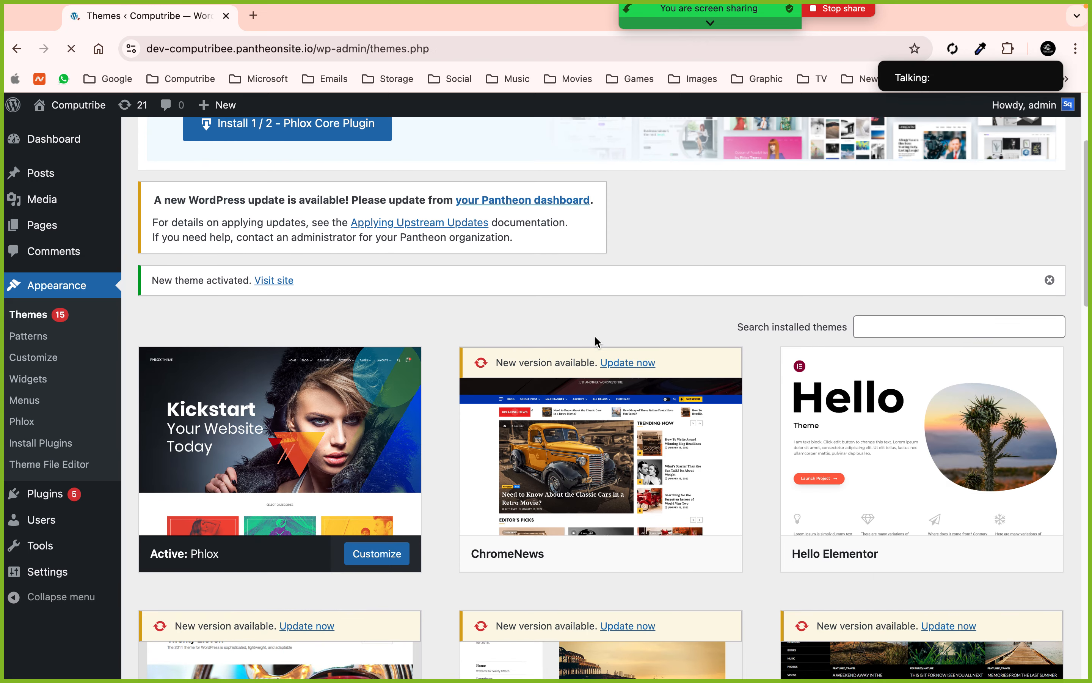
{"action": "scroll", "coordinate": [288, 508], "scroll_direction": "up", "scroll_amount": 2}
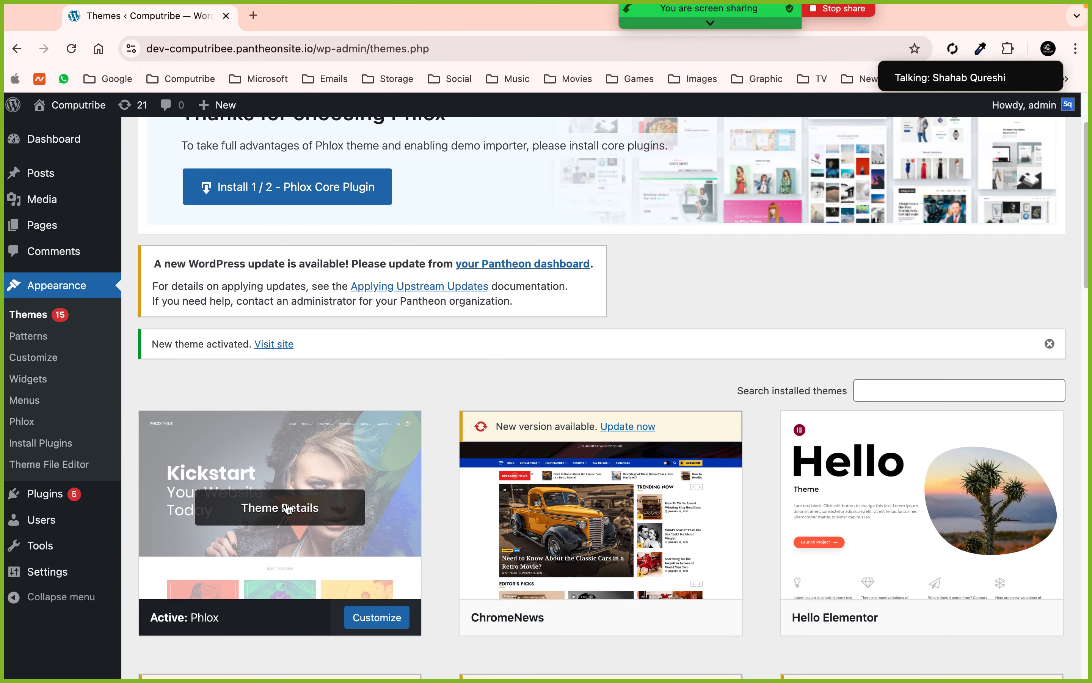
{"action": "scroll", "coordinate": [288, 508], "scroll_direction": "up", "scroll_amount": 3}
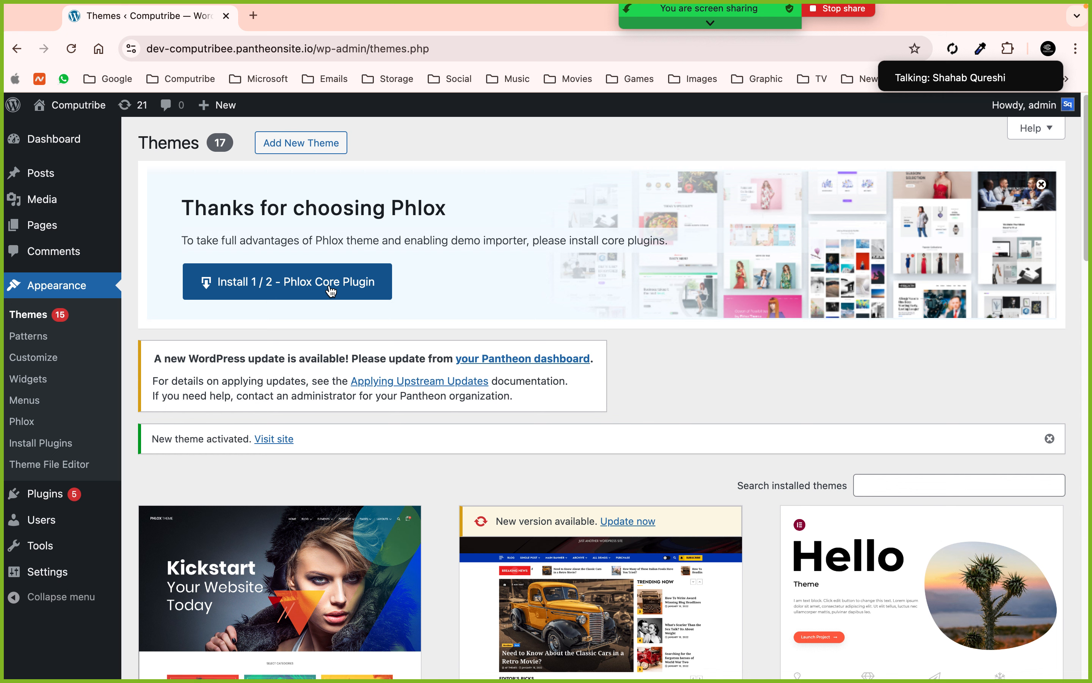
{"action": "mouse_move", "coordinate": [801, 584]}
- Install the Phlox Core Plugin, then browse templates in Phlox's Demo Importer tab
{"action": "left_click", "coordinate": [331, 290]}
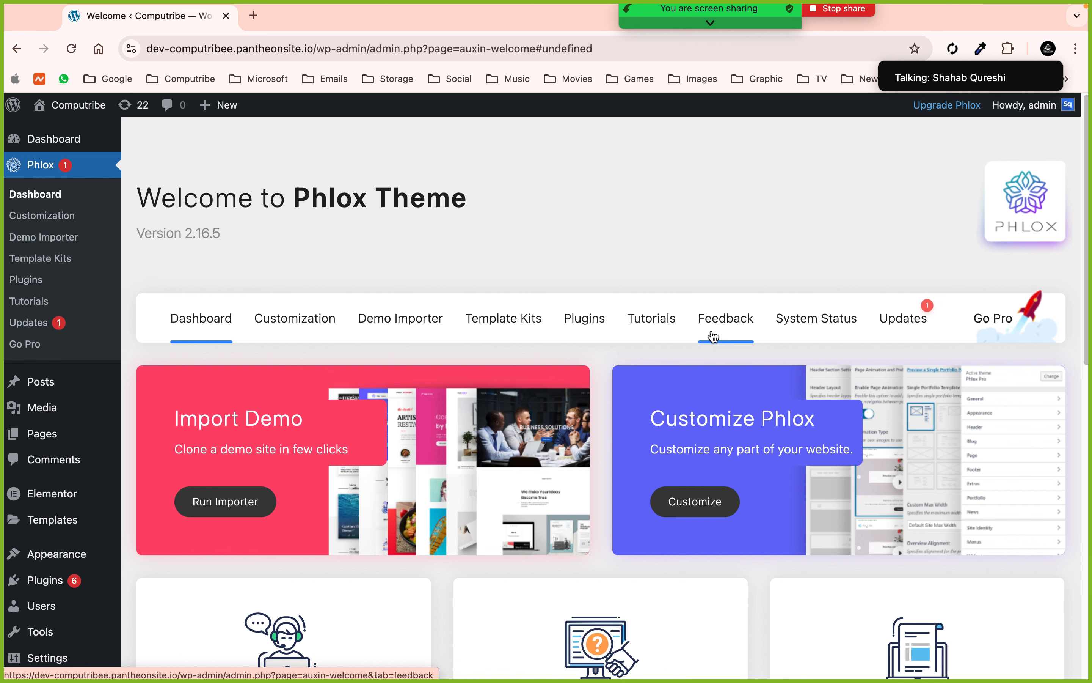
{"action": "left_click", "coordinate": [62, 148]}
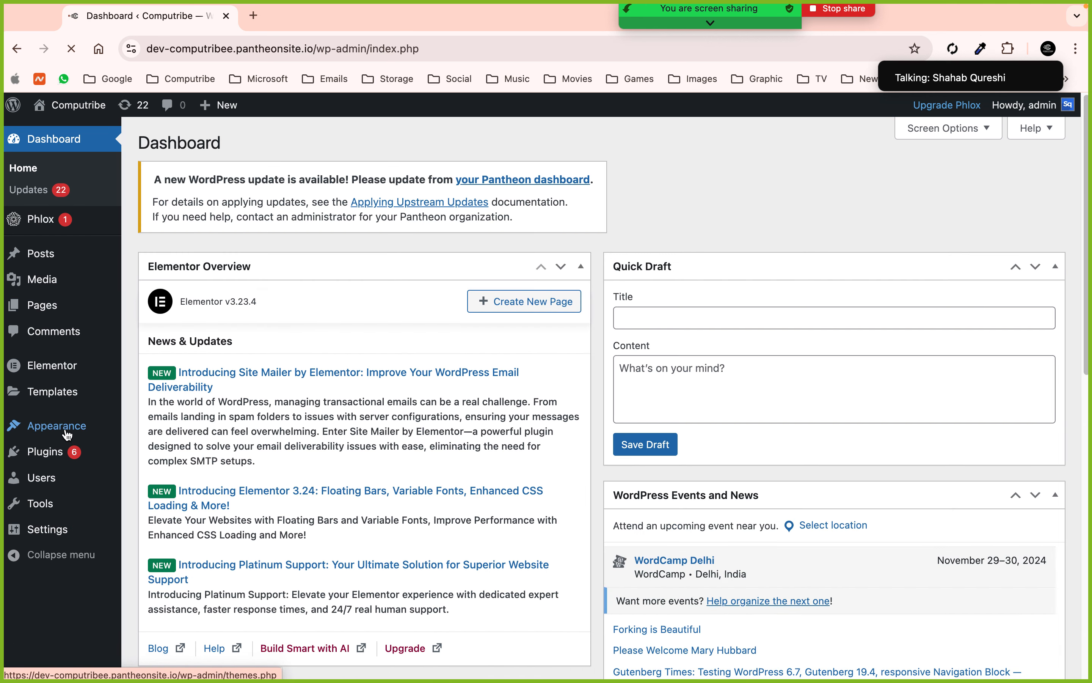
{"action": "left_click", "coordinate": [47, 221]}
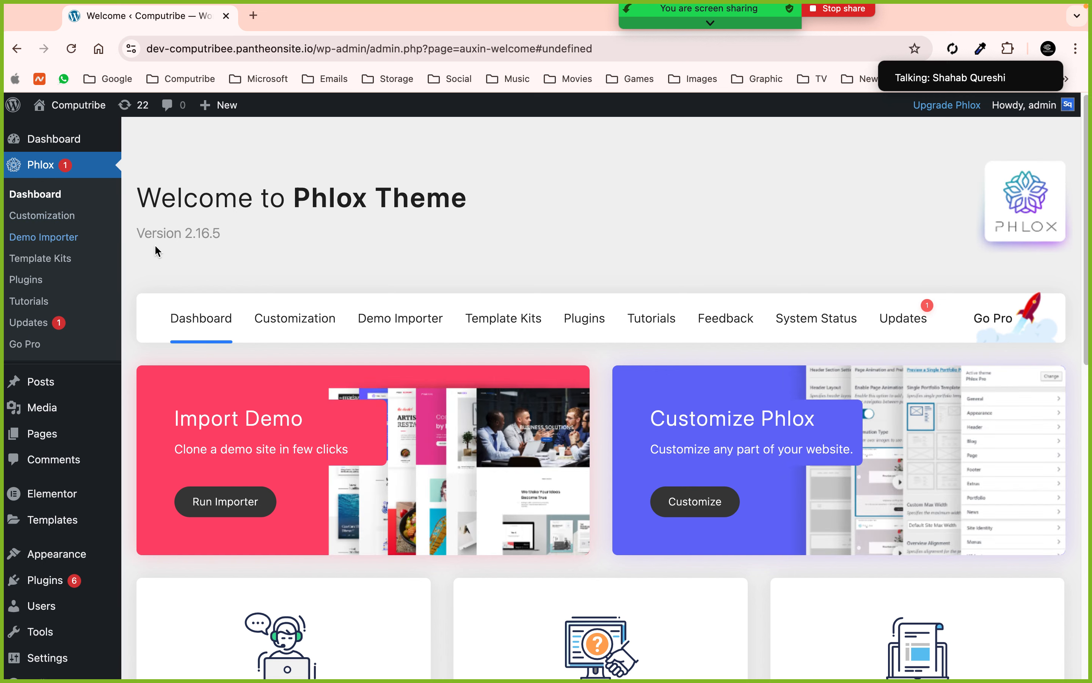
{"action": "left_click", "coordinate": [393, 319]}
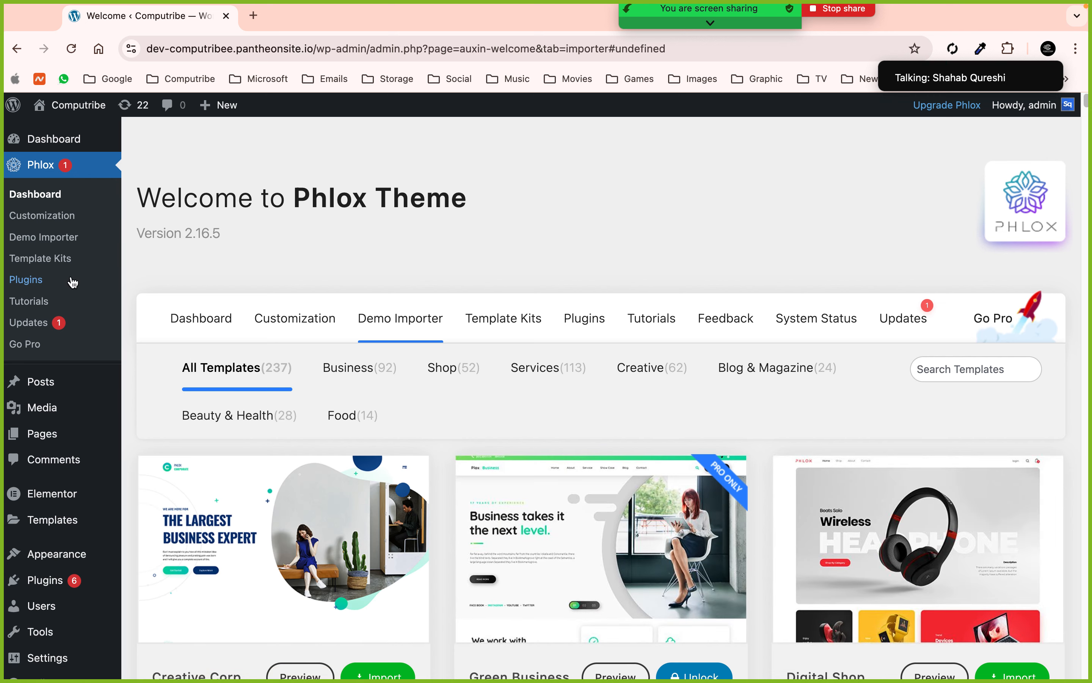
{"action": "scroll", "coordinate": [68, 284], "scroll_direction": "down", "scroll_amount": 3}
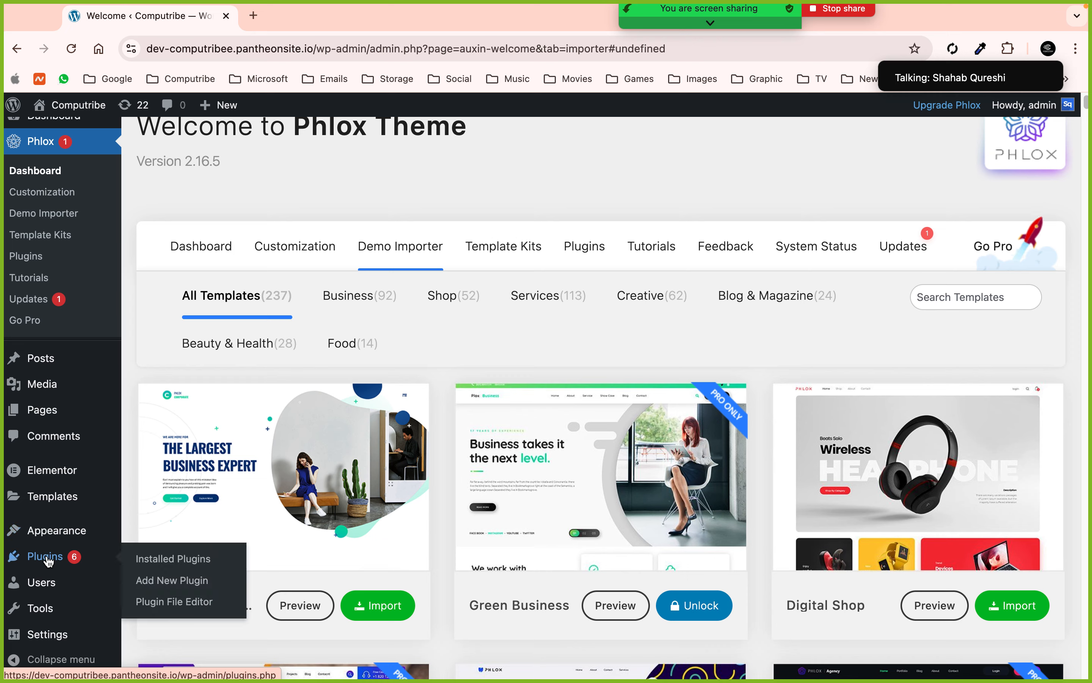
- Delete the ElementsKit Lite and Envato Elements plugins from Installed Plugins
{"action": "left_click", "coordinate": [47, 557]}
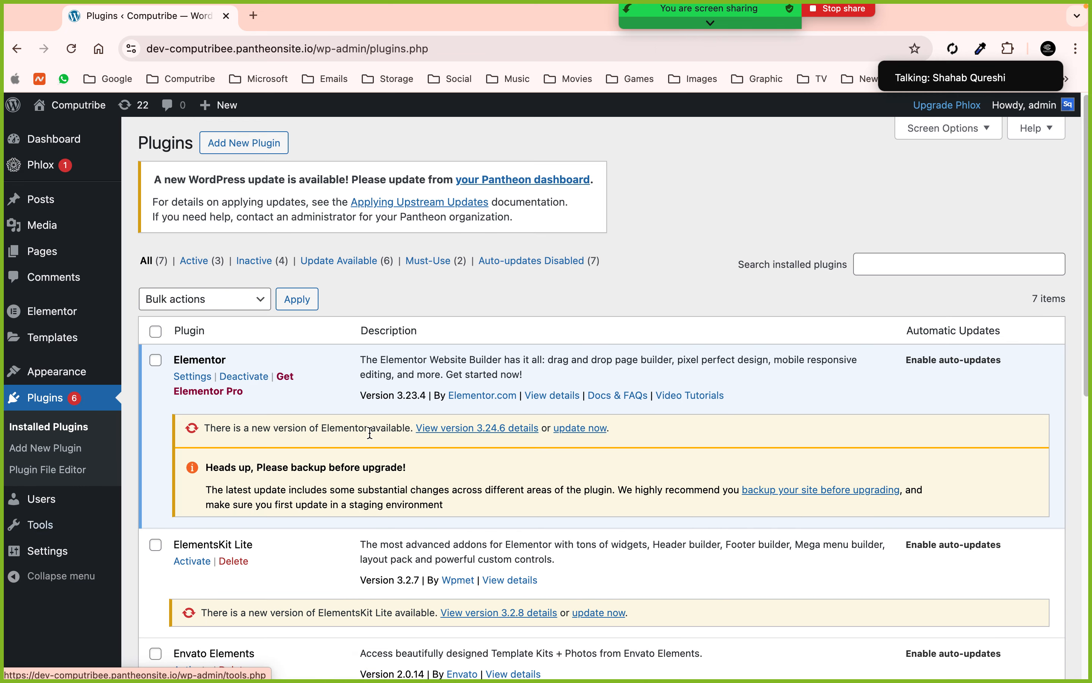
{"action": "scroll", "coordinate": [370, 433], "scroll_direction": "down", "scroll_amount": 10}
{"action": "scroll", "coordinate": [370, 433], "scroll_direction": "up", "scroll_amount": 5}
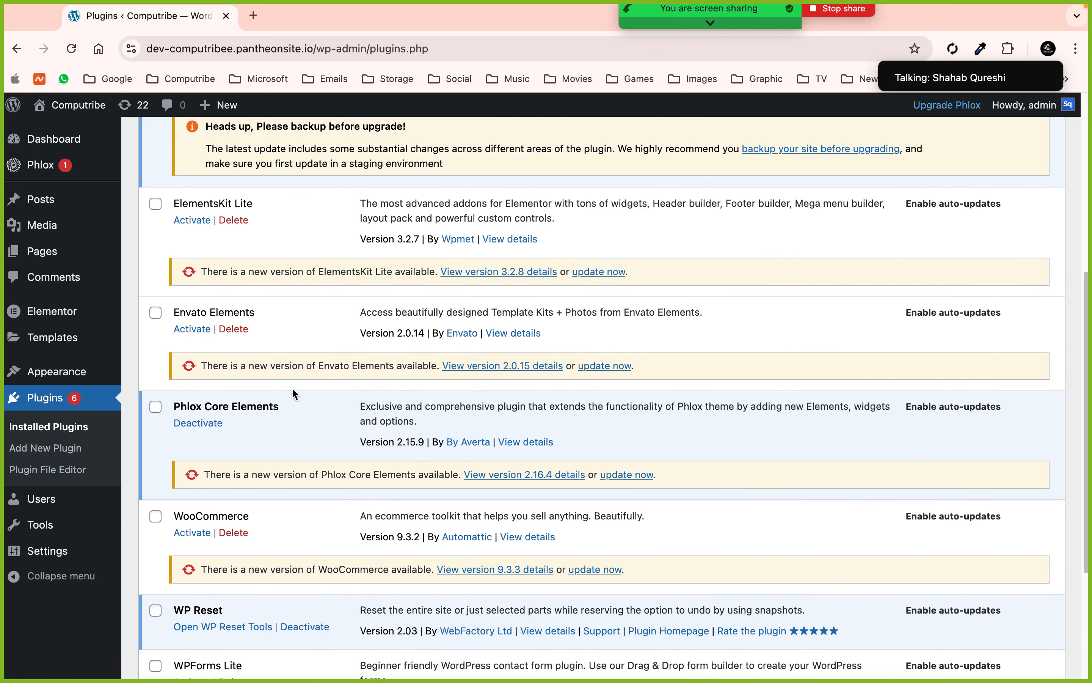
{"action": "left_click", "coordinate": [232, 220]}
{"action": "left_click", "coordinate": [677, 141]}
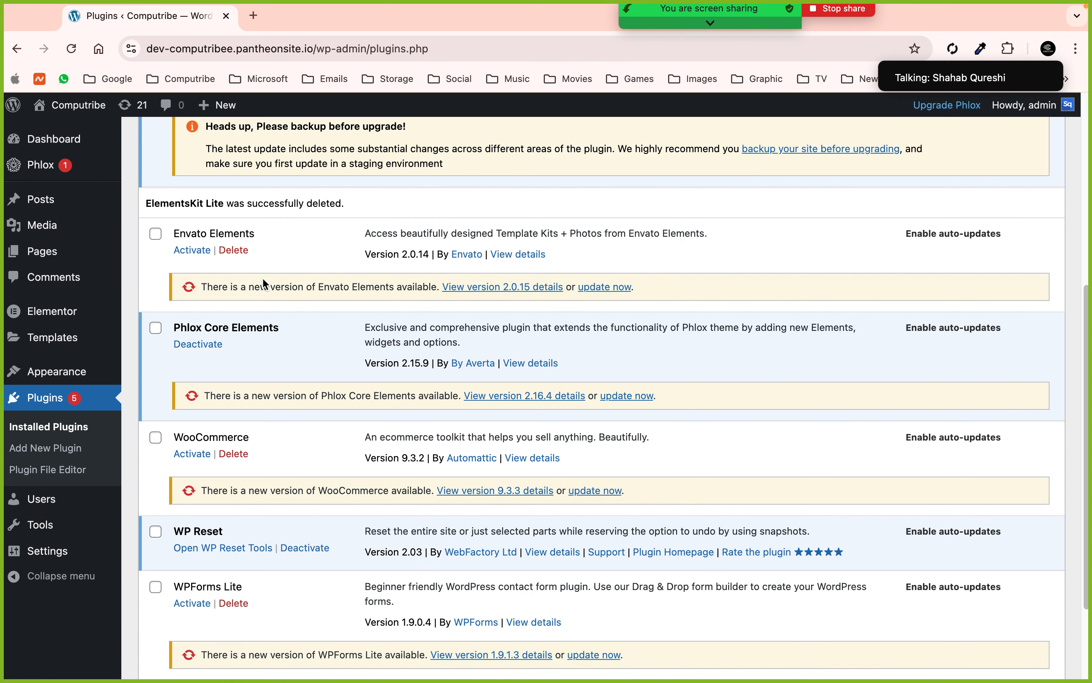
{"action": "left_click", "coordinate": [233, 250]}
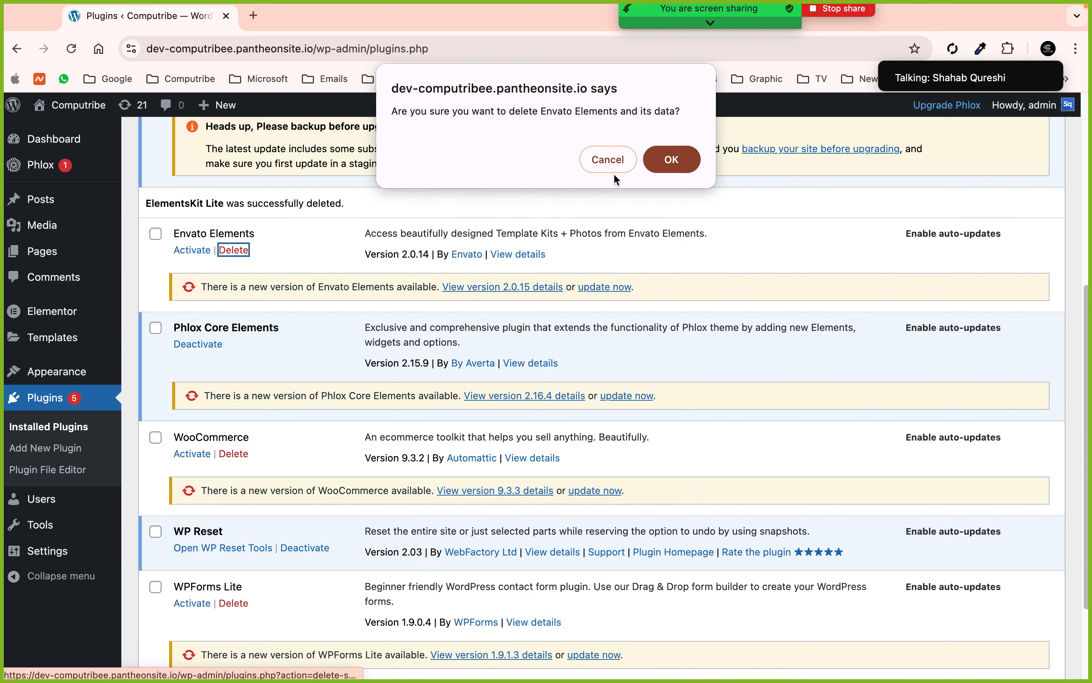
{"action": "left_click", "coordinate": [673, 157]}
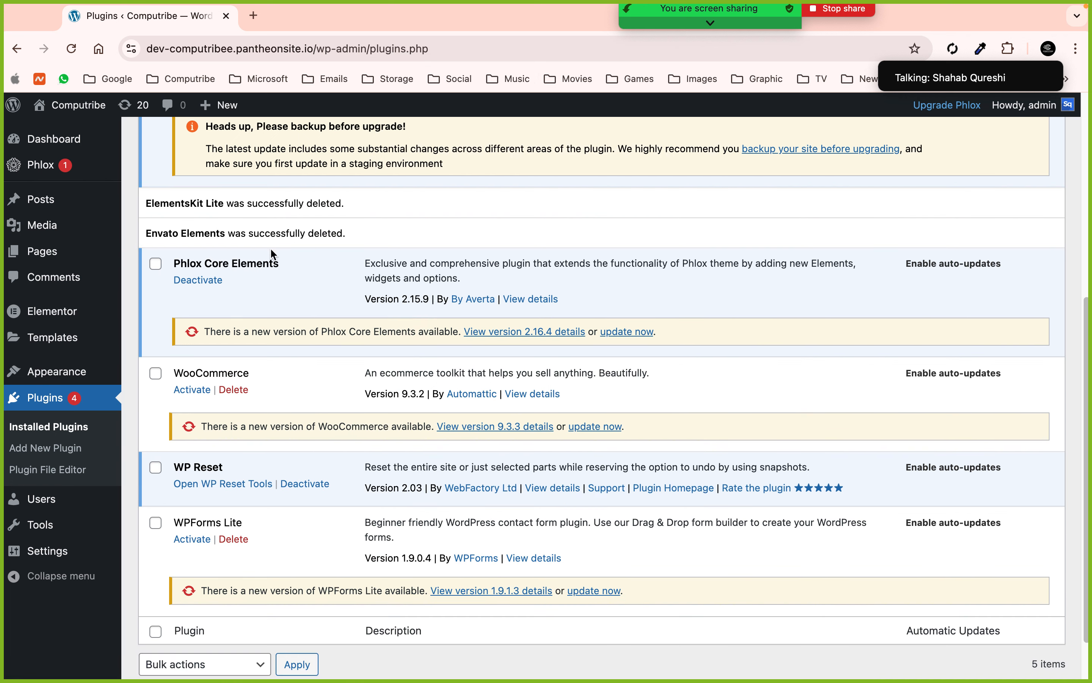
- Delete WooCommerce and WPForms Lite, then reload the plugin list to confirm three remain
{"action": "left_click", "coordinate": [227, 388]}
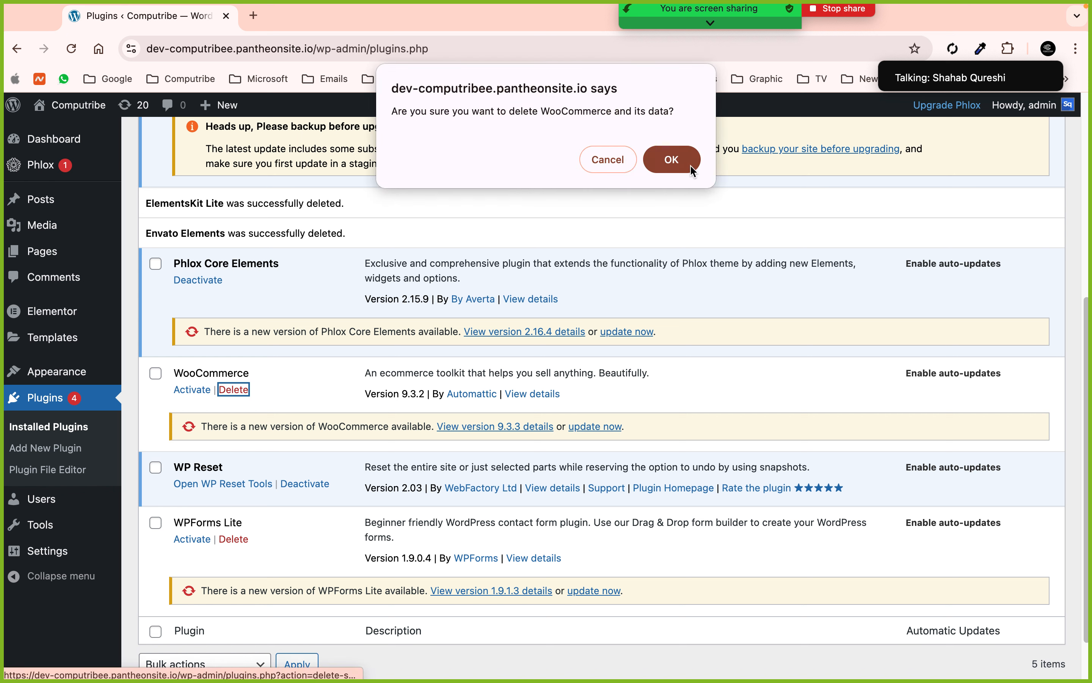
{"action": "left_click", "coordinate": [692, 169]}
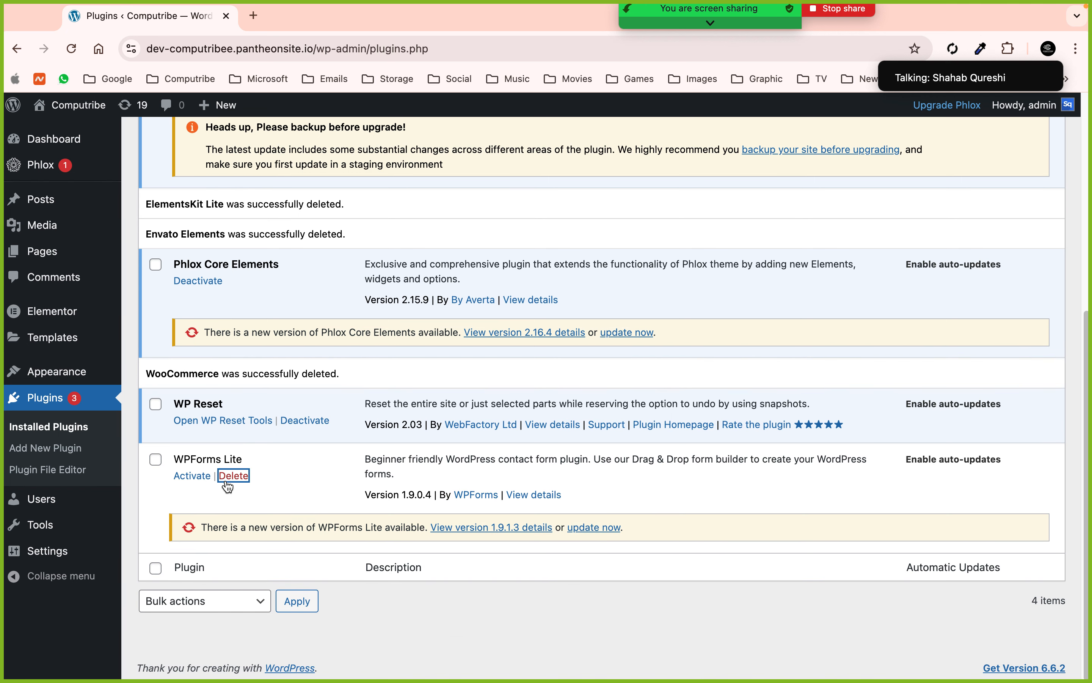
{"action": "left_click", "coordinate": [233, 476]}
{"action": "left_click", "coordinate": [677, 163]}
{"action": "left_click", "coordinate": [72, 50]}
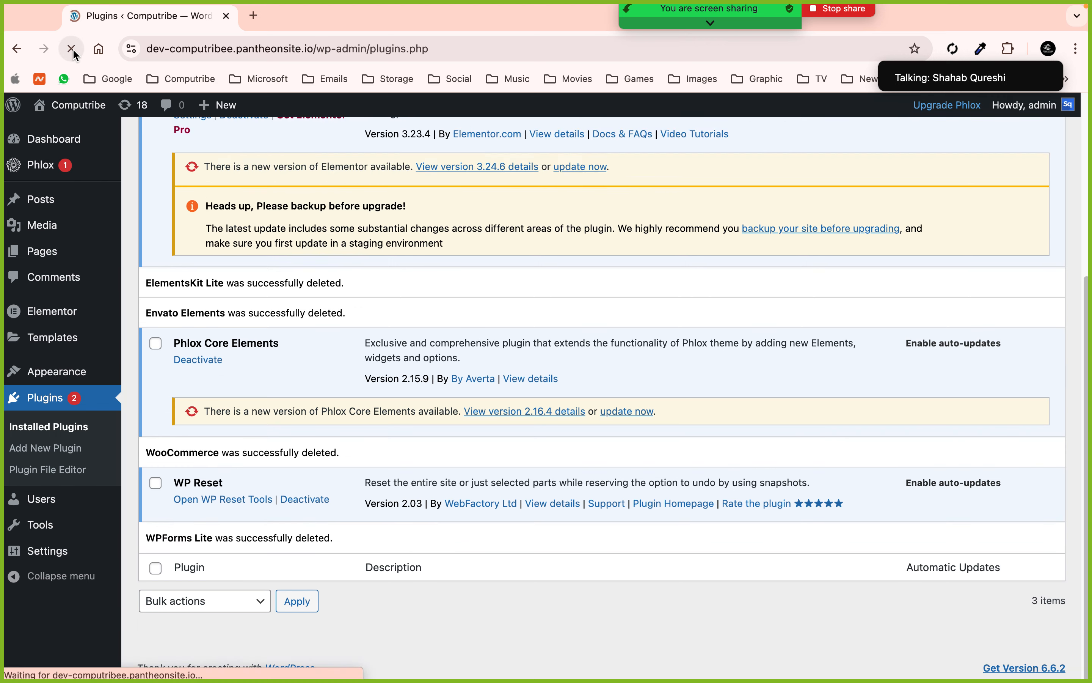
{"action": "scroll", "coordinate": [509, 264], "scroll_direction": "down", "scroll_amount": 1}
{"action": "scroll", "coordinate": [509, 264], "scroll_direction": "up", "scroll_amount": 2}
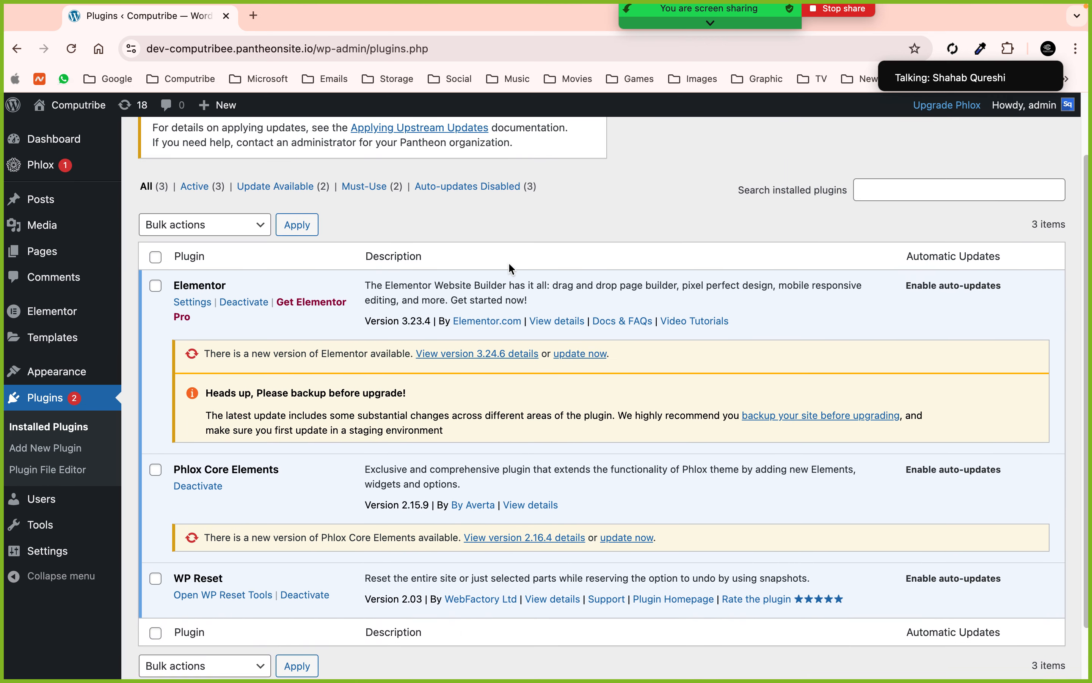
{"action": "scroll", "coordinate": [509, 264], "scroll_direction": "up", "scroll_amount": 1}
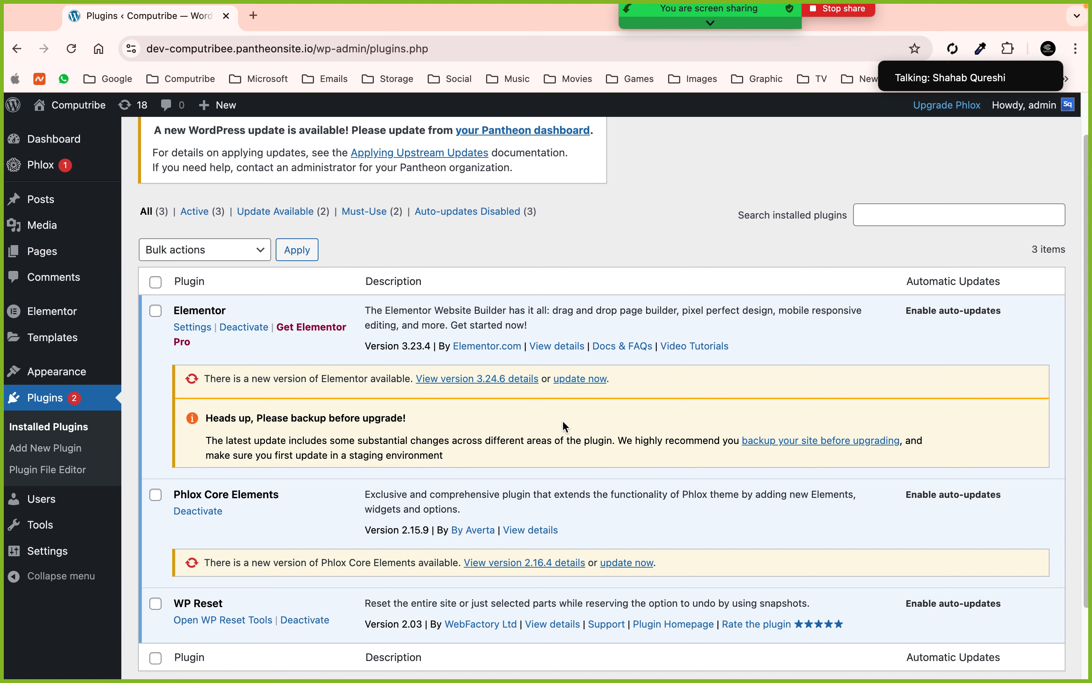
{"action": "left_click", "coordinate": [41, 165]}
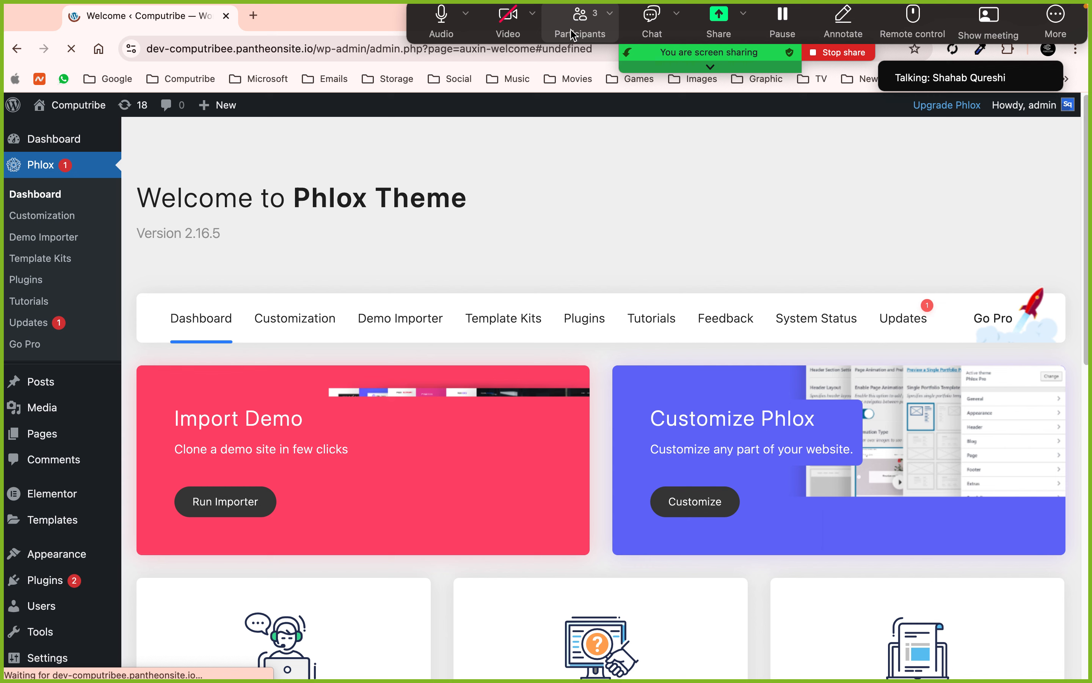
- Open the Phlox Demo Importer and scroll the template gallery down to Beauty Salon
{"action": "left_click", "coordinate": [580, 27]}
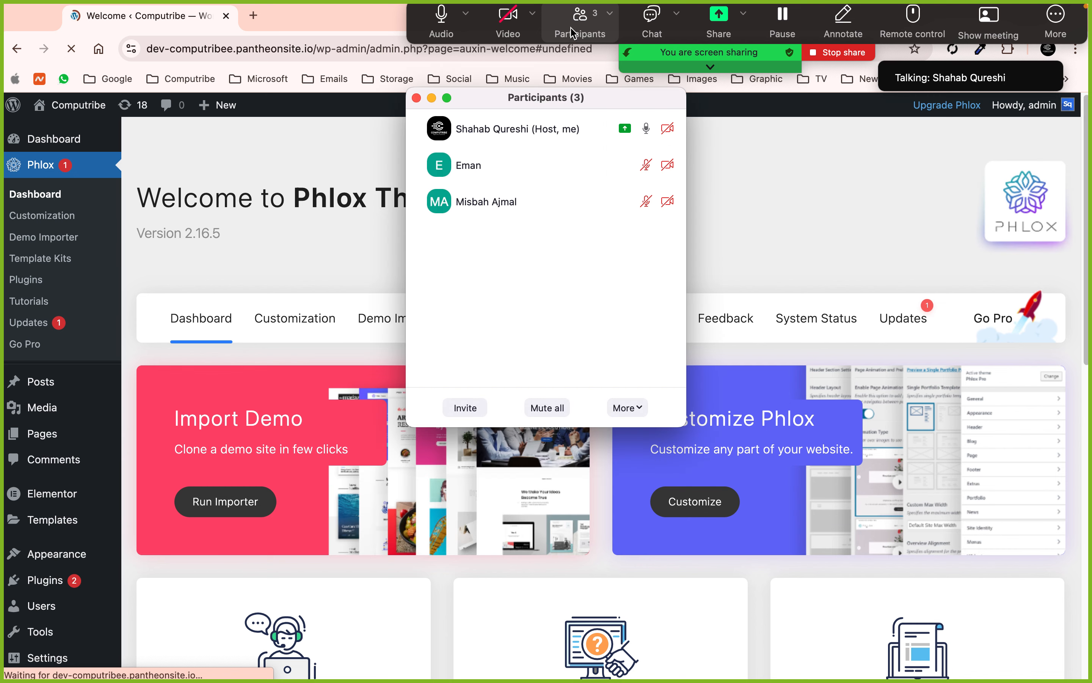
{"action": "left_click", "coordinate": [416, 97]}
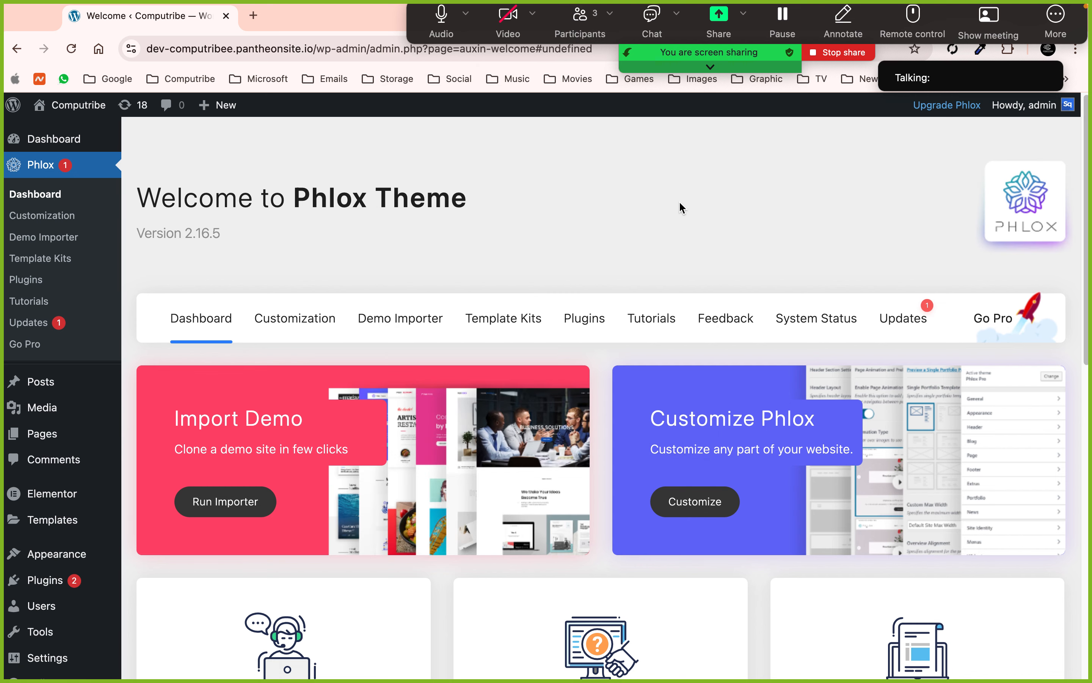
{"action": "scroll", "coordinate": [680, 204], "scroll_direction": "down", "scroll_amount": 1}
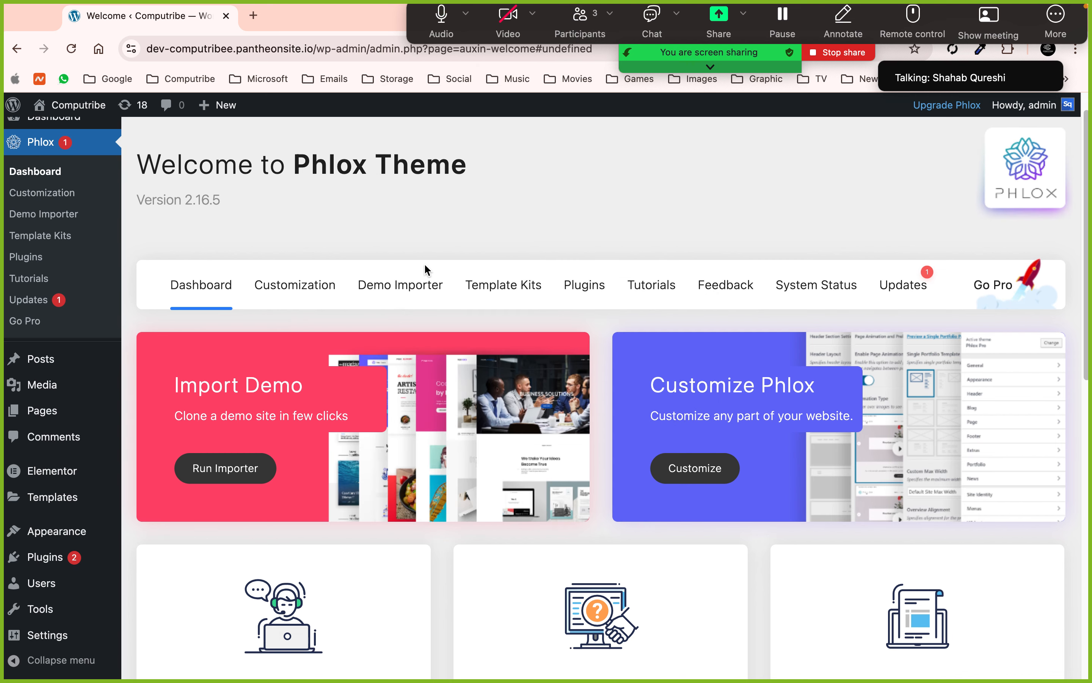
{"action": "left_click", "coordinate": [394, 284]}
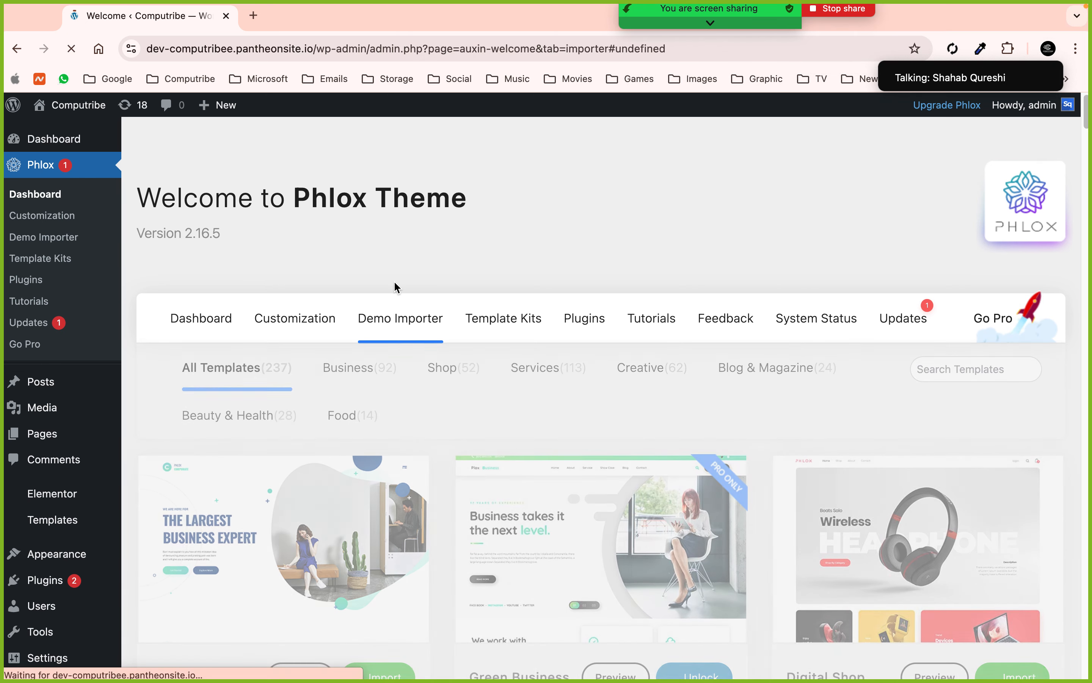
{"action": "scroll", "coordinate": [520, 315], "scroll_direction": "down", "scroll_amount": 5}
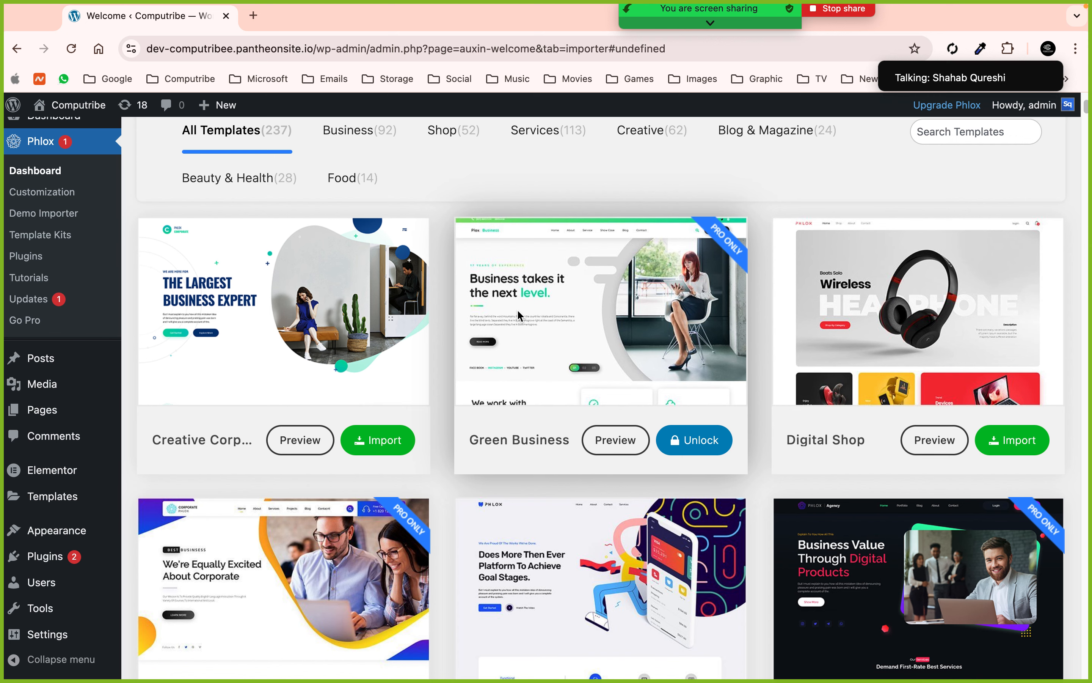
{"action": "scroll", "coordinate": [517, 309], "scroll_direction": "up", "scroll_amount": 1}
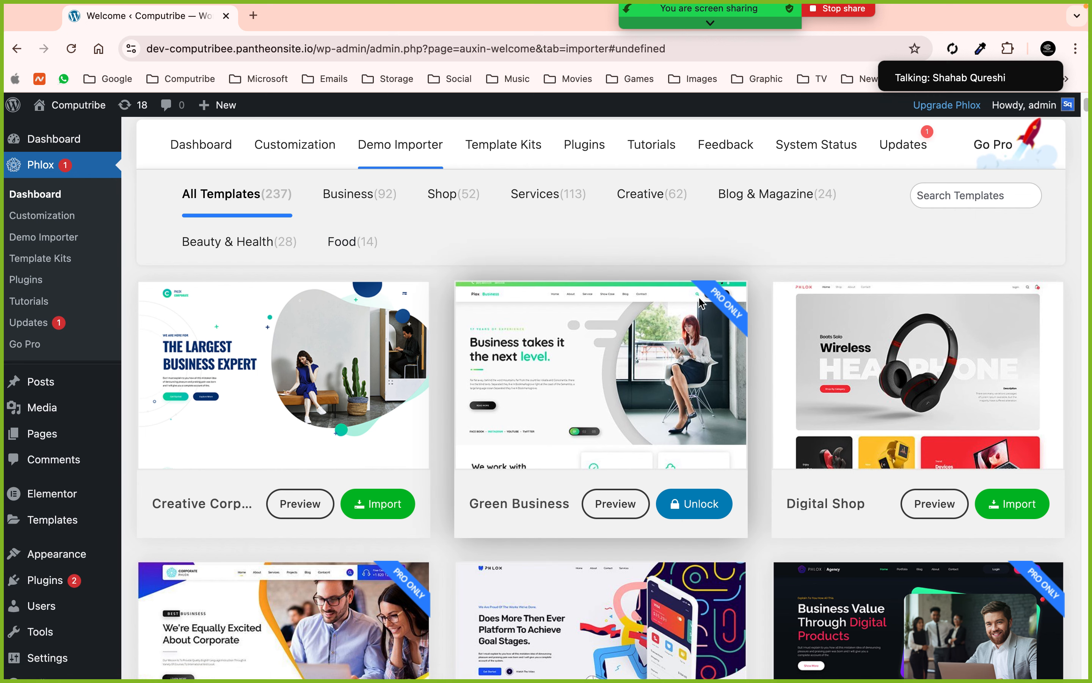
{"action": "scroll", "coordinate": [368, 316], "scroll_direction": "down", "scroll_amount": 2}
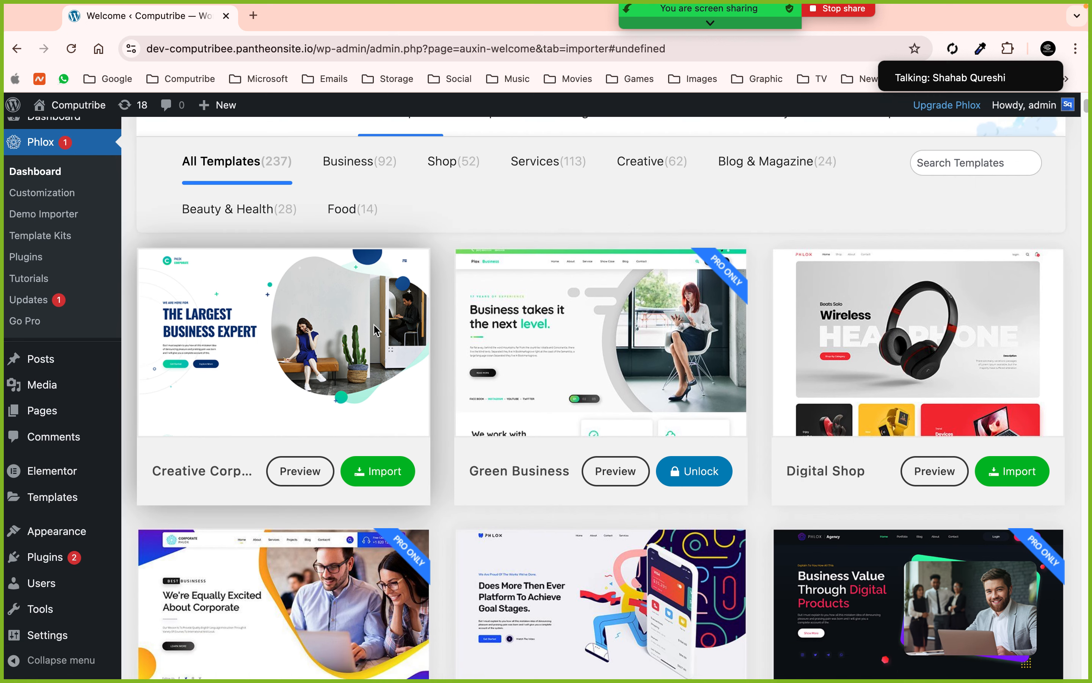
{"action": "scroll", "coordinate": [927, 334], "scroll_direction": "down", "scroll_amount": 6}
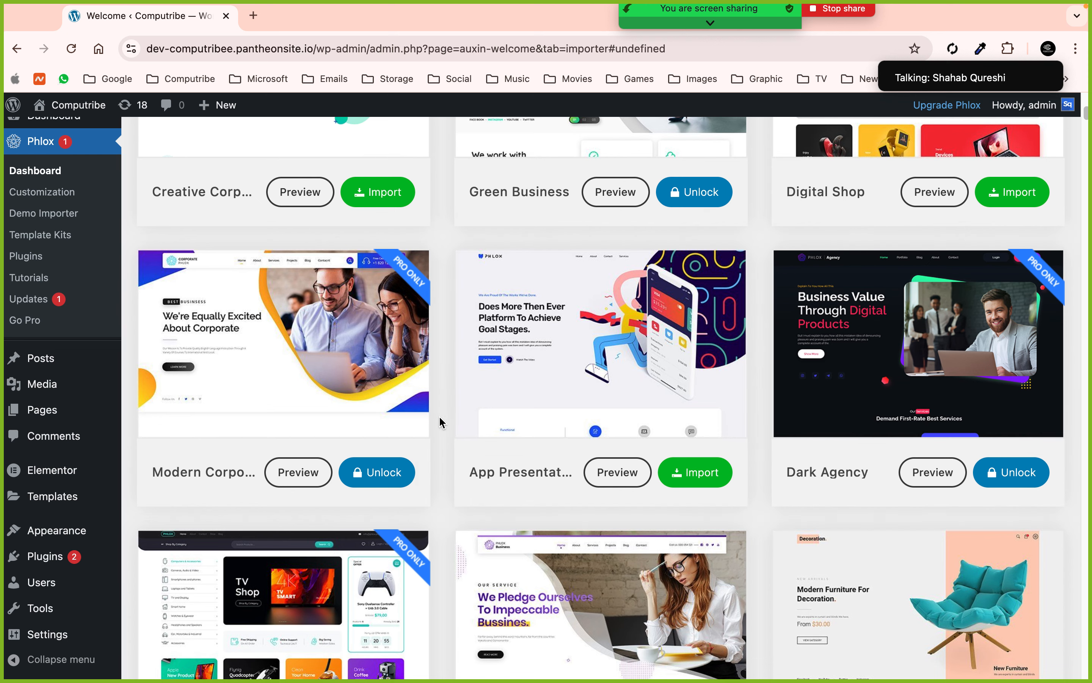
{"action": "scroll", "coordinate": [440, 420], "scroll_direction": "down", "scroll_amount": 6}
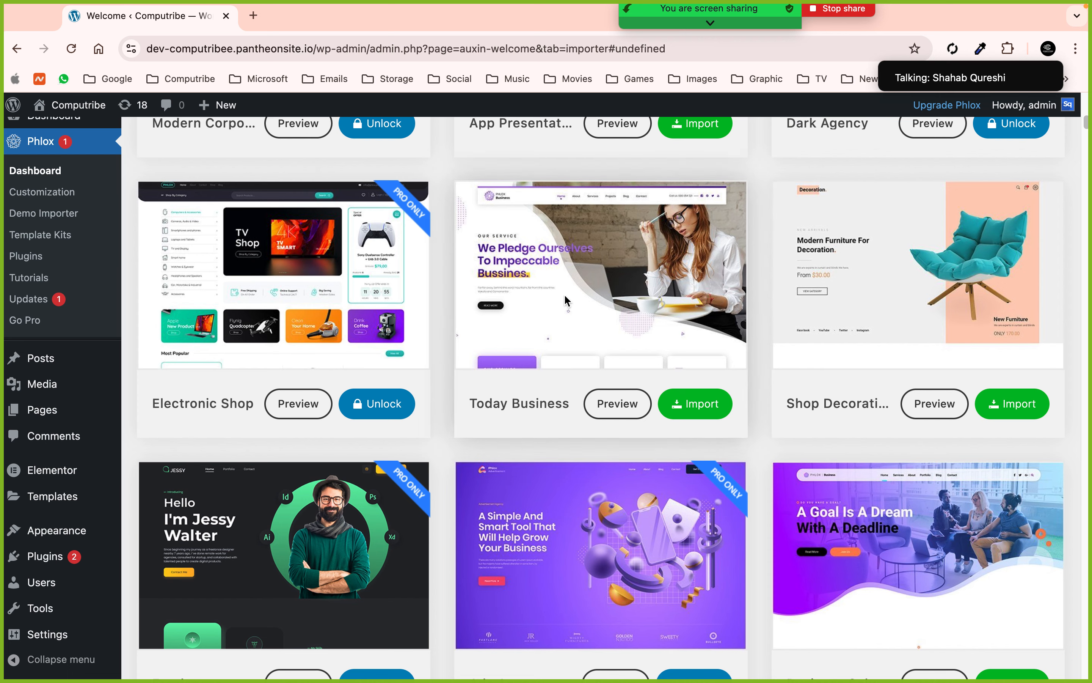
{"action": "scroll", "coordinate": [380, 470], "scroll_direction": "down", "scroll_amount": 8}
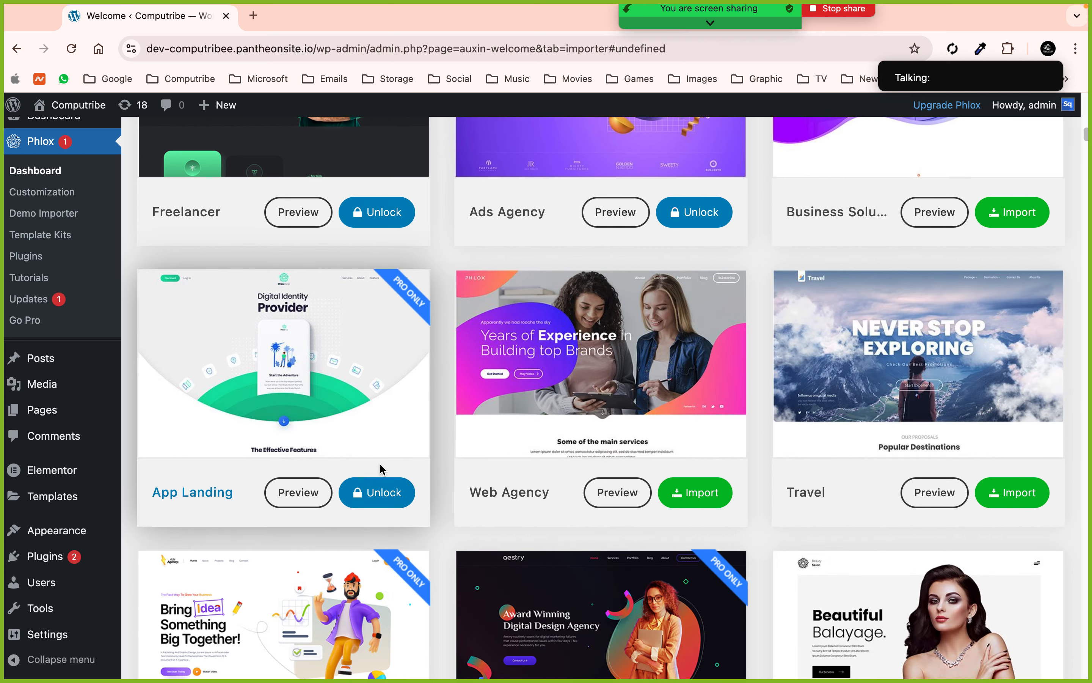
{"action": "scroll", "coordinate": [382, 469], "scroll_direction": "down", "scroll_amount": 6}
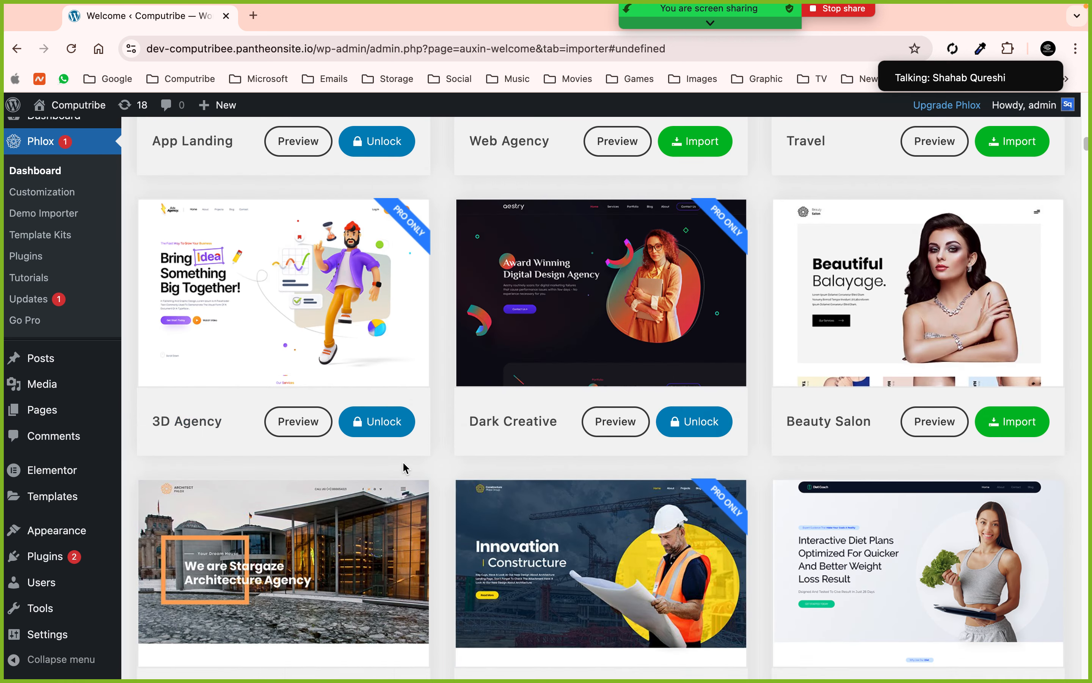
- Open the Beauty Salon preview in a new tab, scroll through it, then return to the importer
{"action": "left_click", "coordinate": [932, 421]}
{"action": "left_click", "coordinate": [307, 13]}
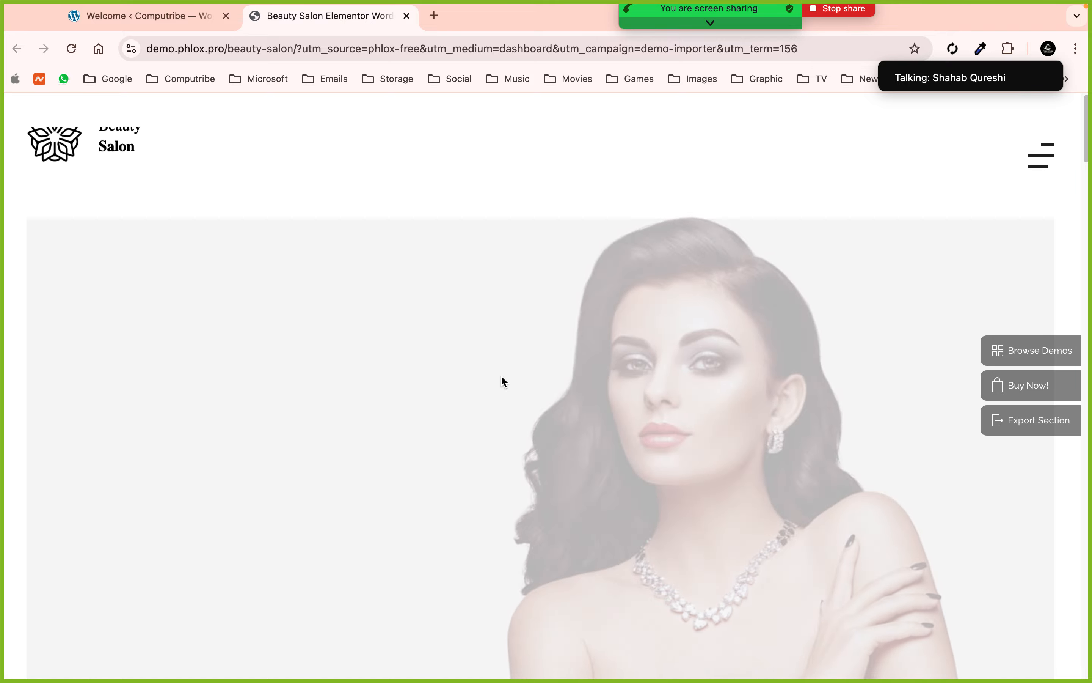
{"action": "scroll", "coordinate": [502, 381], "scroll_direction": "down", "scroll_amount": 10}
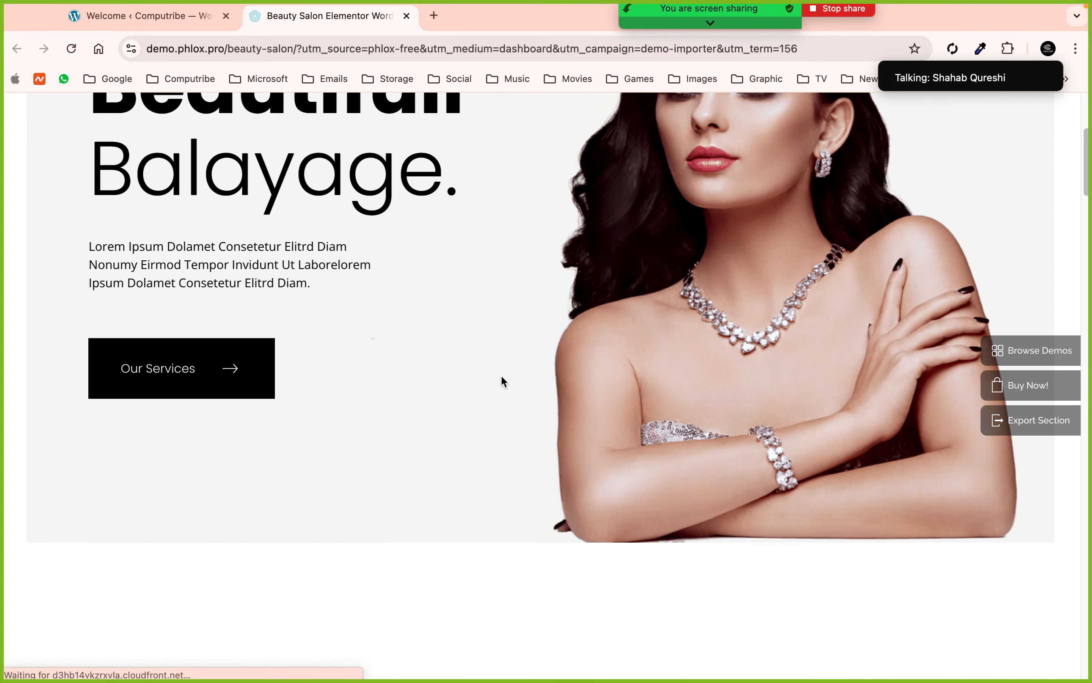
{"action": "scroll", "coordinate": [502, 376], "scroll_direction": "down", "scroll_amount": 15}
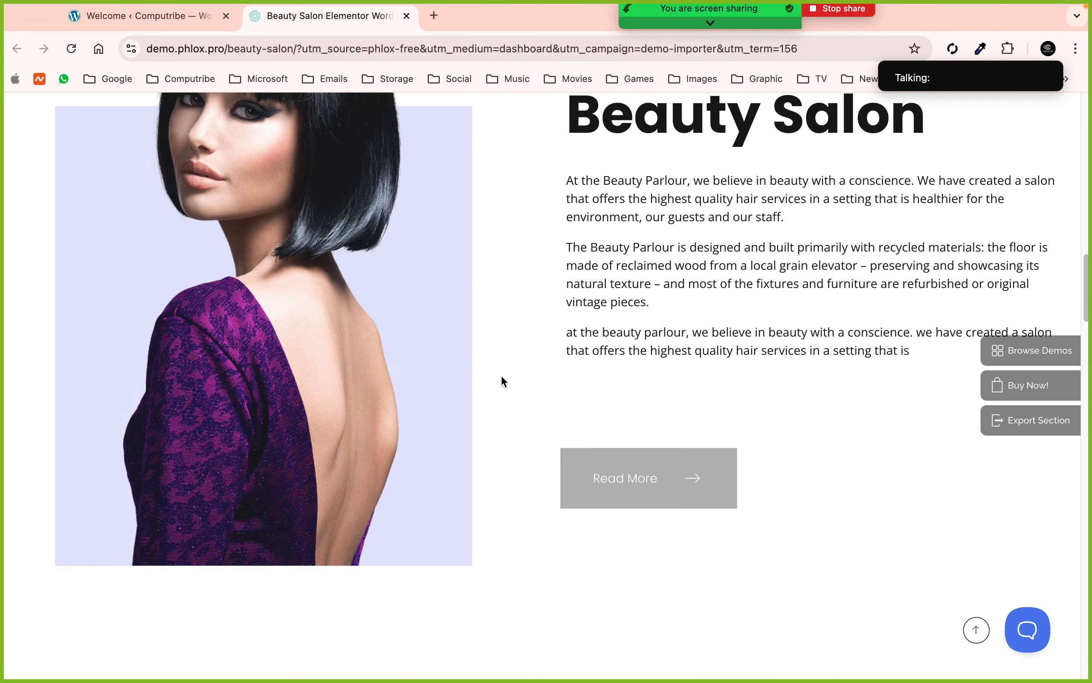
{"action": "scroll", "coordinate": [503, 381], "scroll_direction": "down", "scroll_amount": 15}
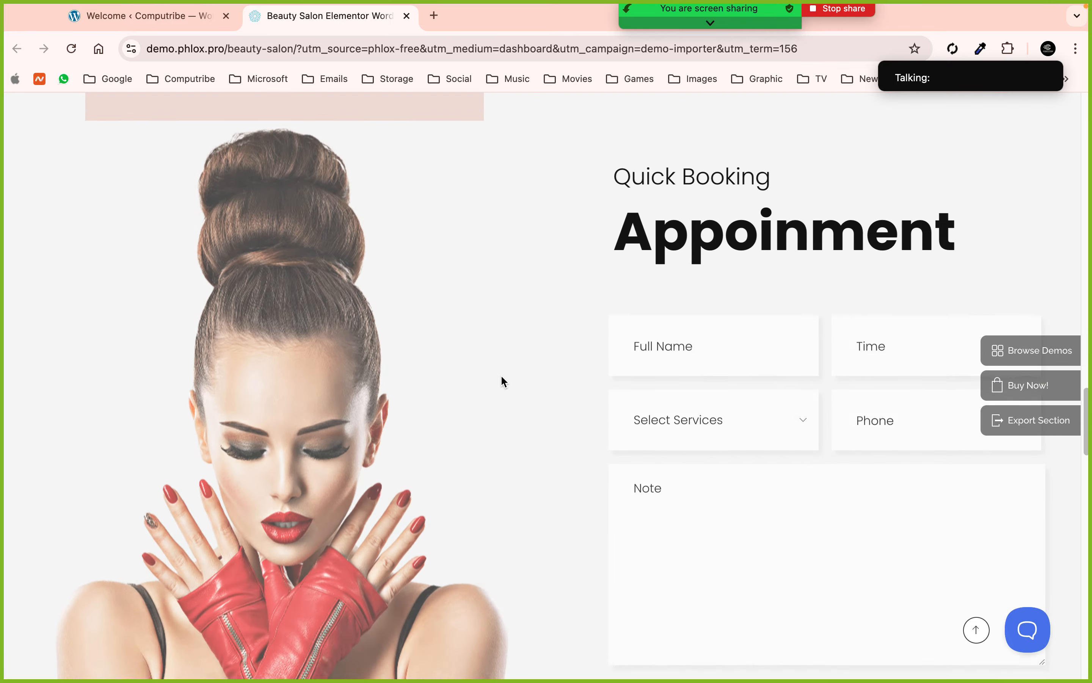
{"action": "scroll", "coordinate": [502, 381], "scroll_direction": "down", "scroll_amount": 15}
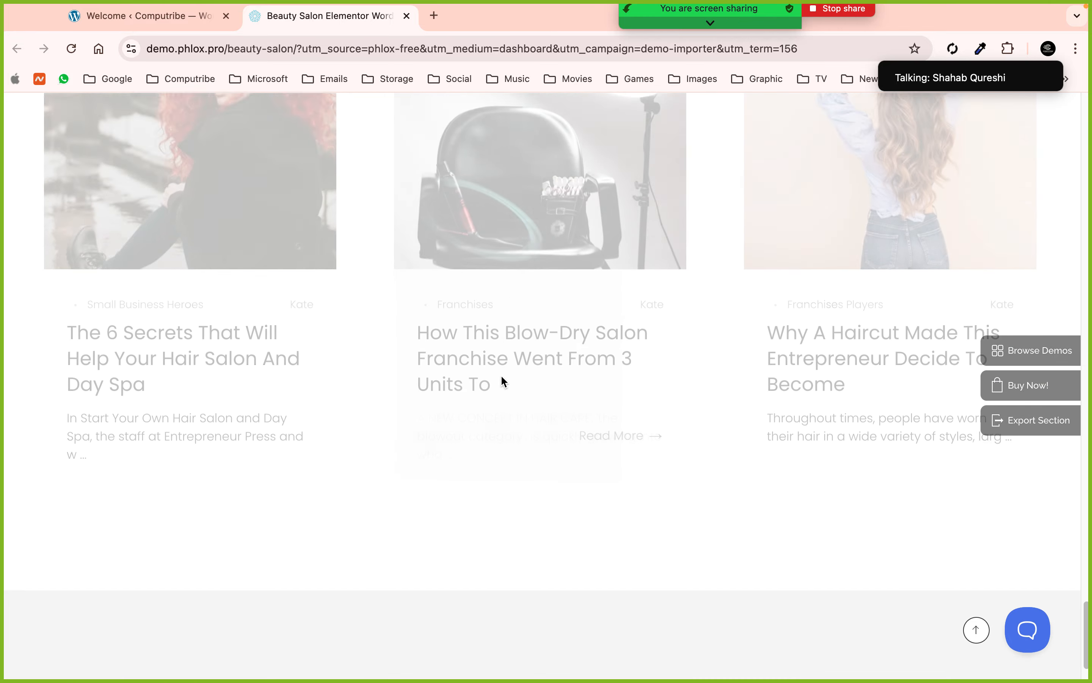
{"action": "scroll", "coordinate": [502, 376], "scroll_direction": "up", "scroll_amount": 20}
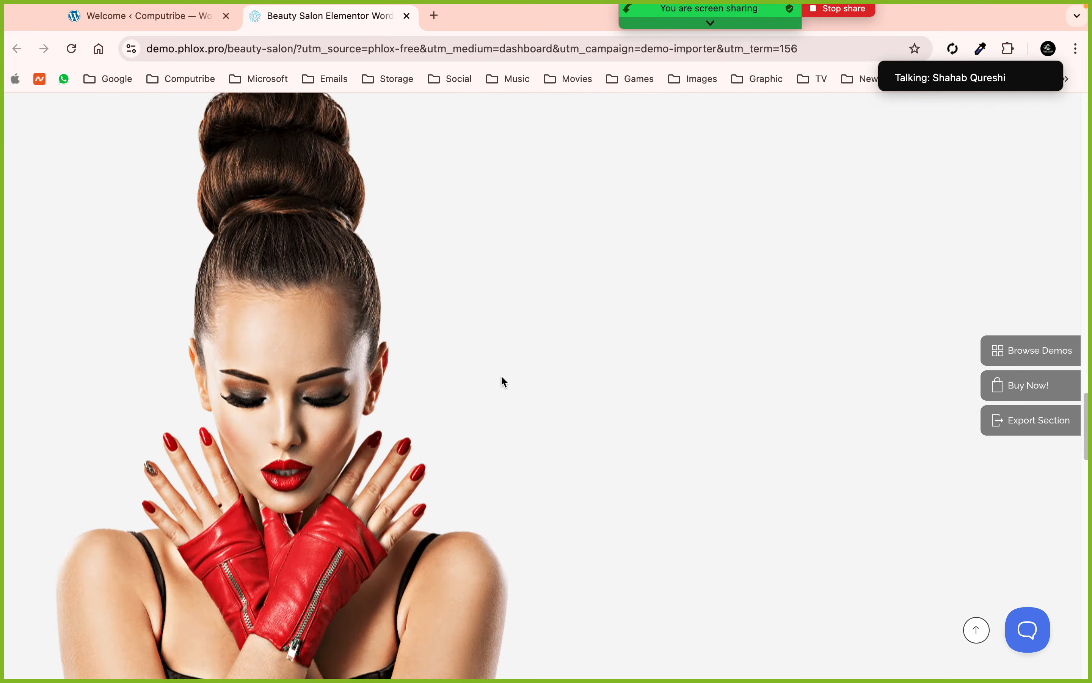
{"action": "left_click", "coordinate": [235, 9]}
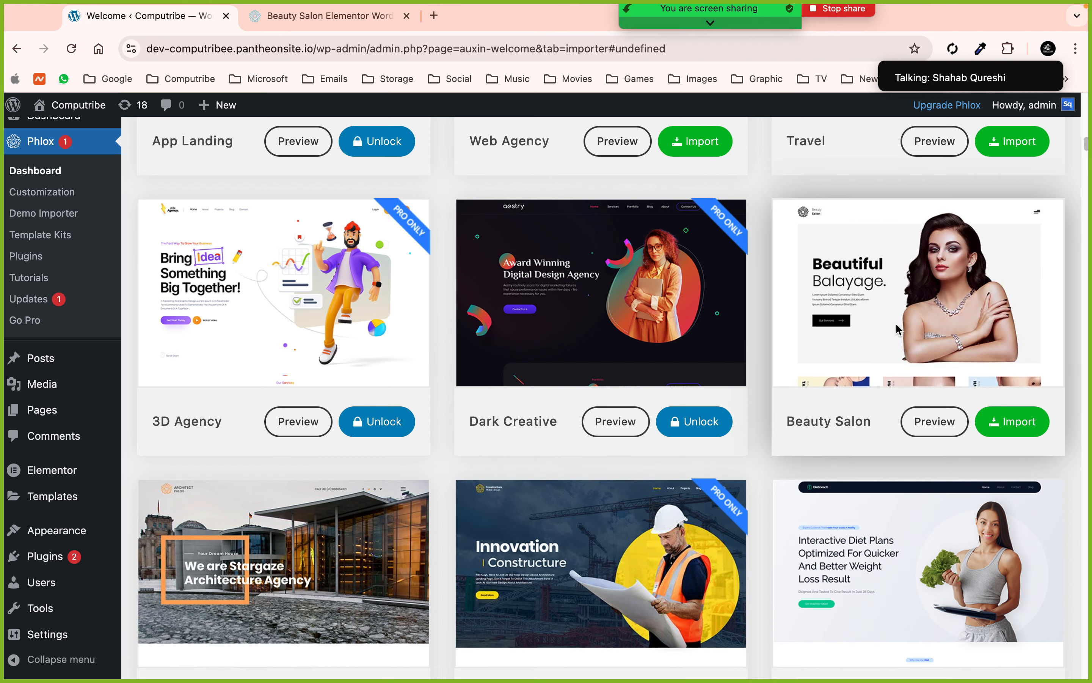
- Open the App Presentation card's preview in a new tab and close the Beauty Salon tab
{"action": "scroll", "coordinate": [895, 323], "scroll_direction": "down", "scroll_amount": 8}
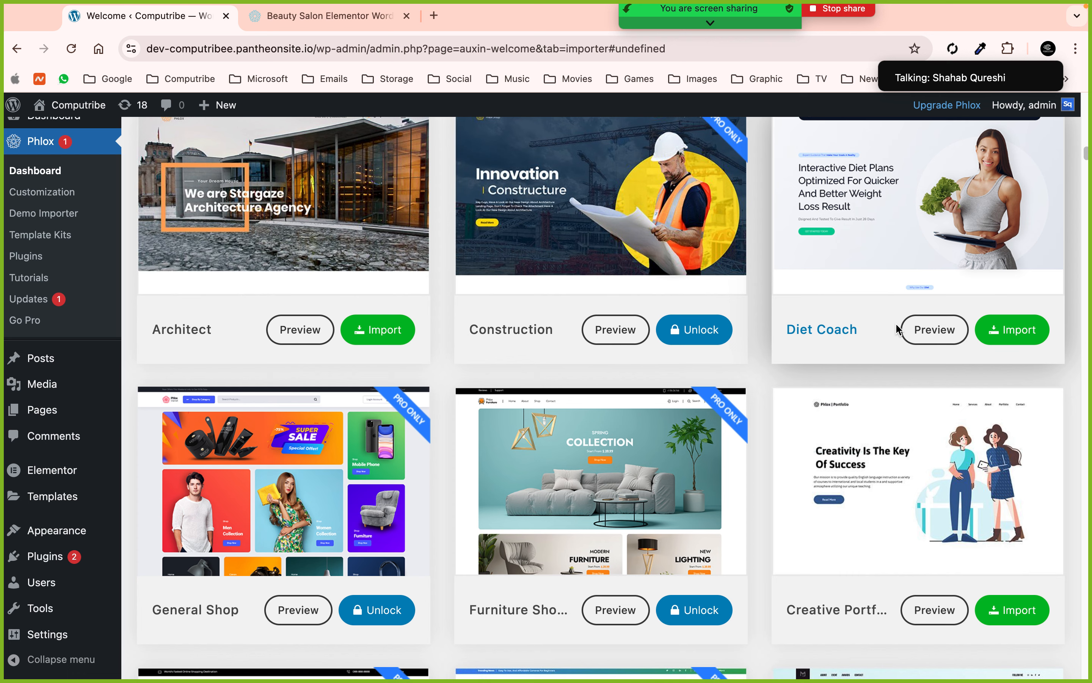
{"action": "scroll", "coordinate": [896, 325], "scroll_direction": "up", "scroll_amount": 15}
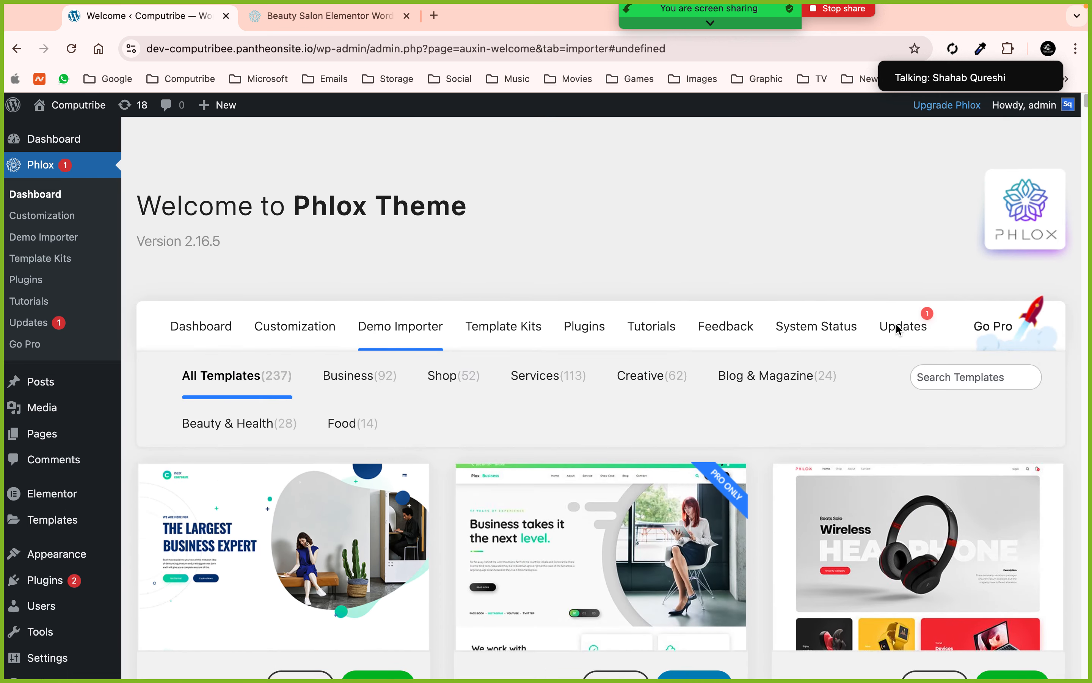
{"action": "scroll", "coordinate": [896, 326], "scroll_direction": "down", "scroll_amount": 3}
{"action": "scroll", "coordinate": [896, 329], "scroll_direction": "down", "scroll_amount": 1}
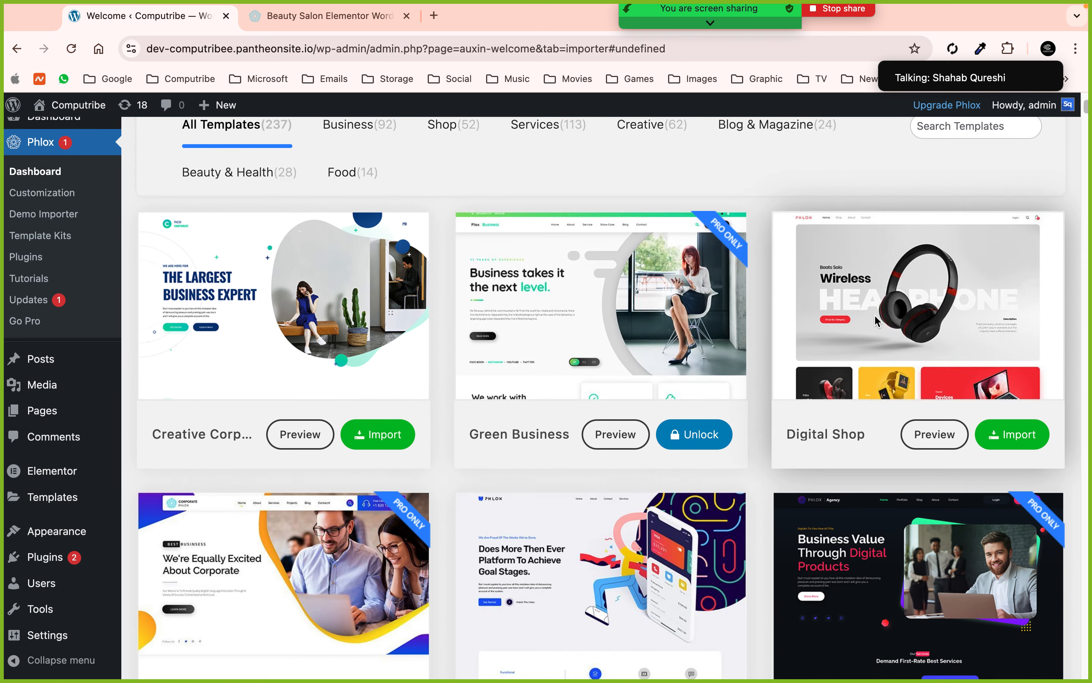
{"action": "scroll", "coordinate": [876, 321], "scroll_direction": "down", "scroll_amount": 5}
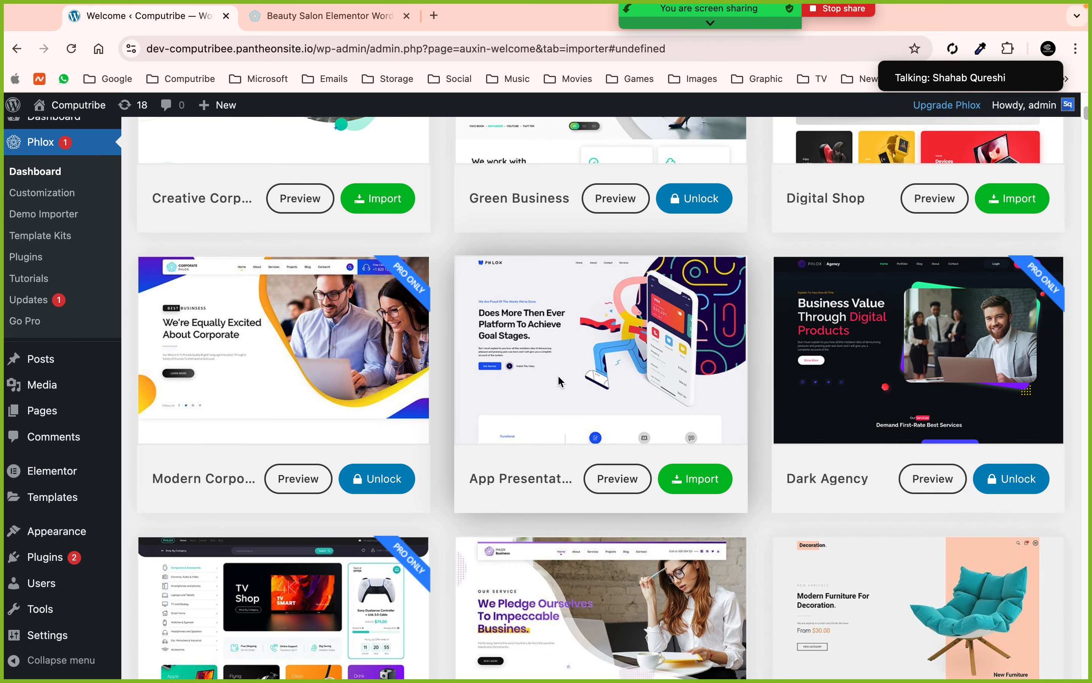
{"action": "scroll", "coordinate": [560, 381], "scroll_direction": "down", "scroll_amount": 1}
{"action": "left_click", "coordinate": [617, 446]}
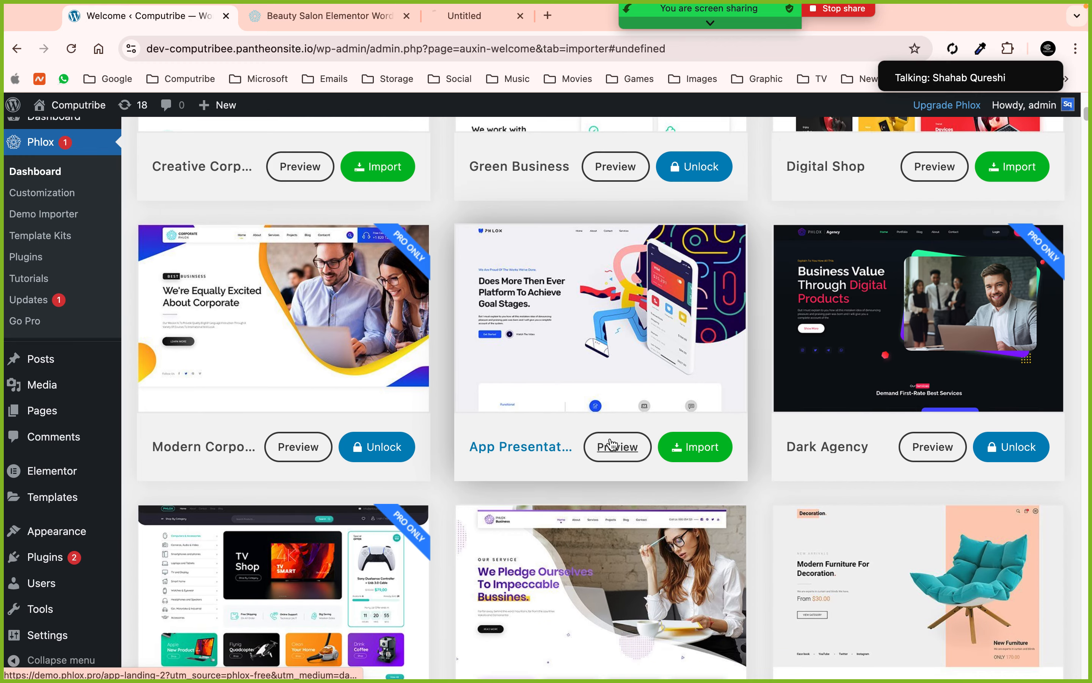
{"action": "left_click", "coordinate": [406, 16]}
- Scroll through the App Landing demo page, then close its tab with Cmd+W
{"action": "left_click", "coordinate": [337, 16]}
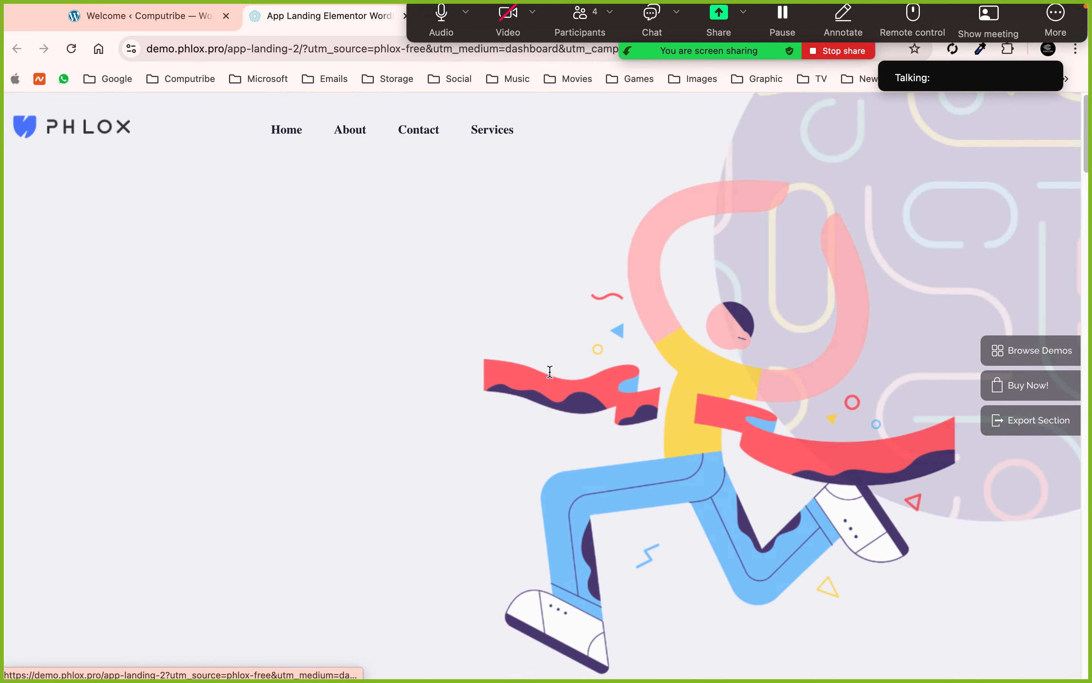
{"action": "scroll", "coordinate": [290, 356], "scroll_direction": "down", "scroll_amount": 10}
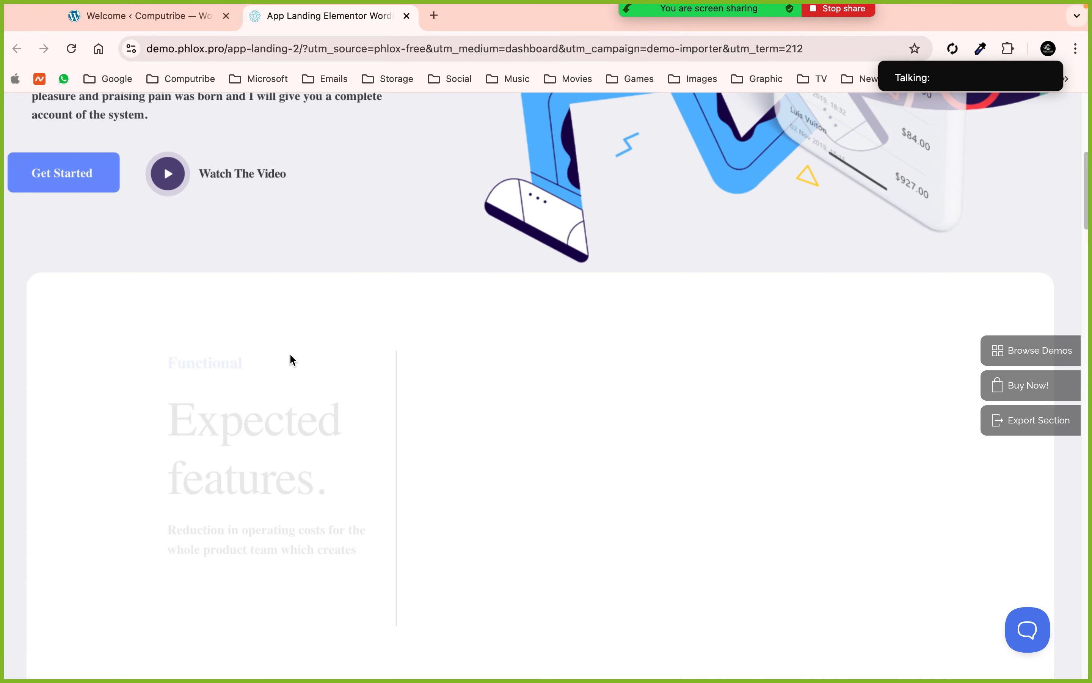
{"action": "scroll", "coordinate": [290, 355], "scroll_direction": "down", "scroll_amount": 7}
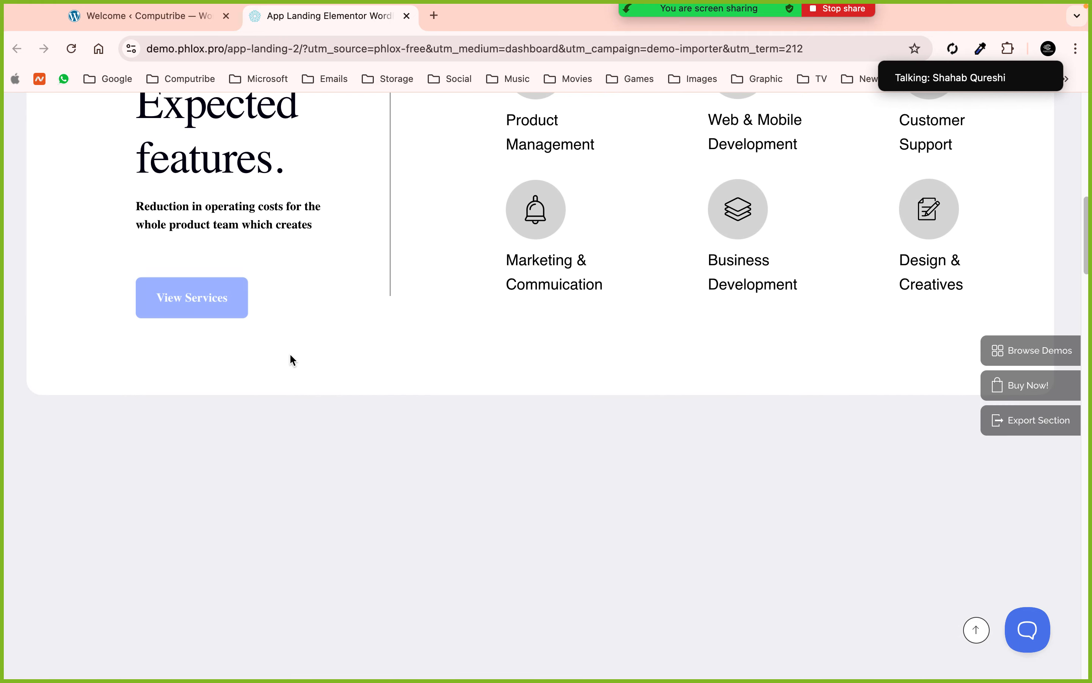
{"action": "scroll", "coordinate": [290, 357], "scroll_direction": "up", "scroll_amount": 3}
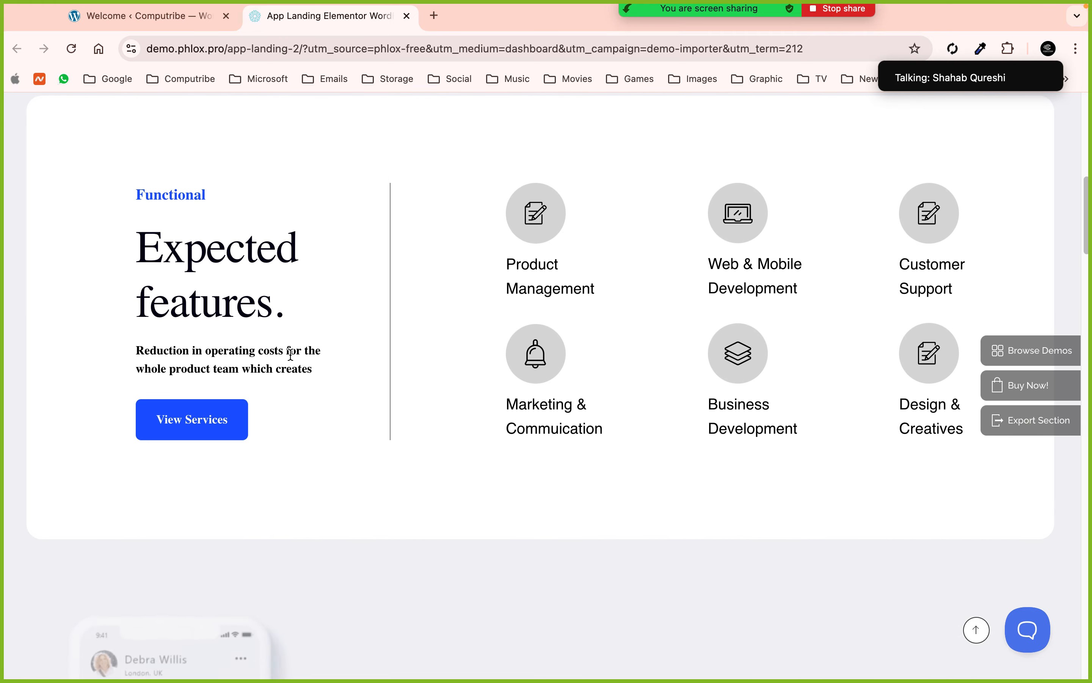
{"action": "scroll", "coordinate": [419, 453], "scroll_direction": "down", "scroll_amount": 10}
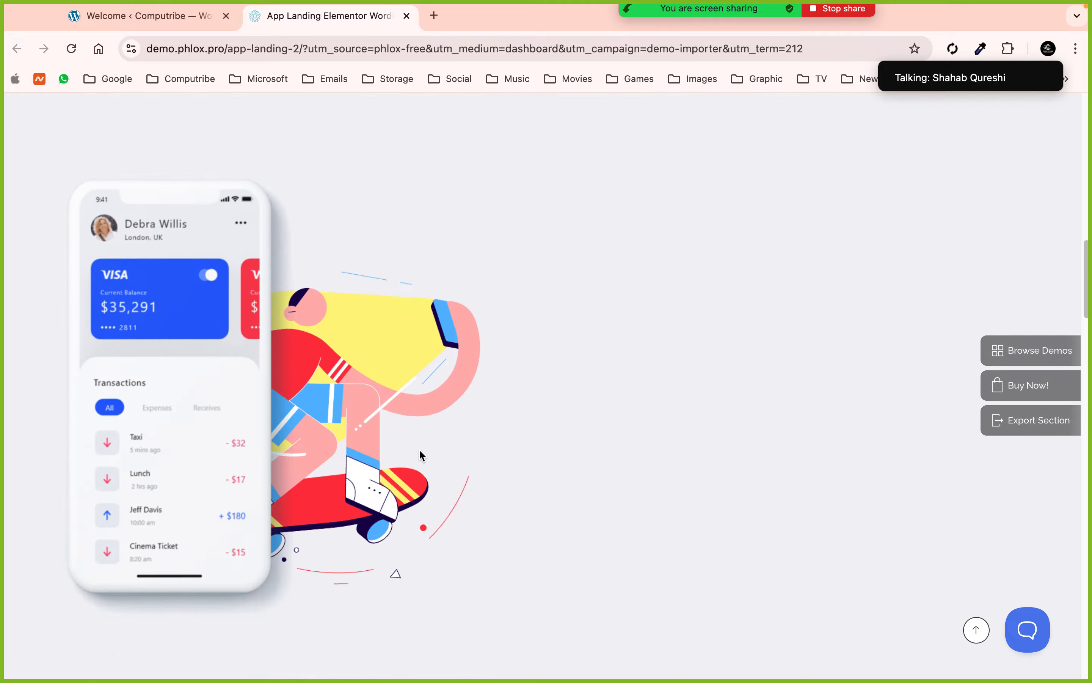
{"action": "scroll", "coordinate": [419, 452], "scroll_direction": "down", "scroll_amount": 8}
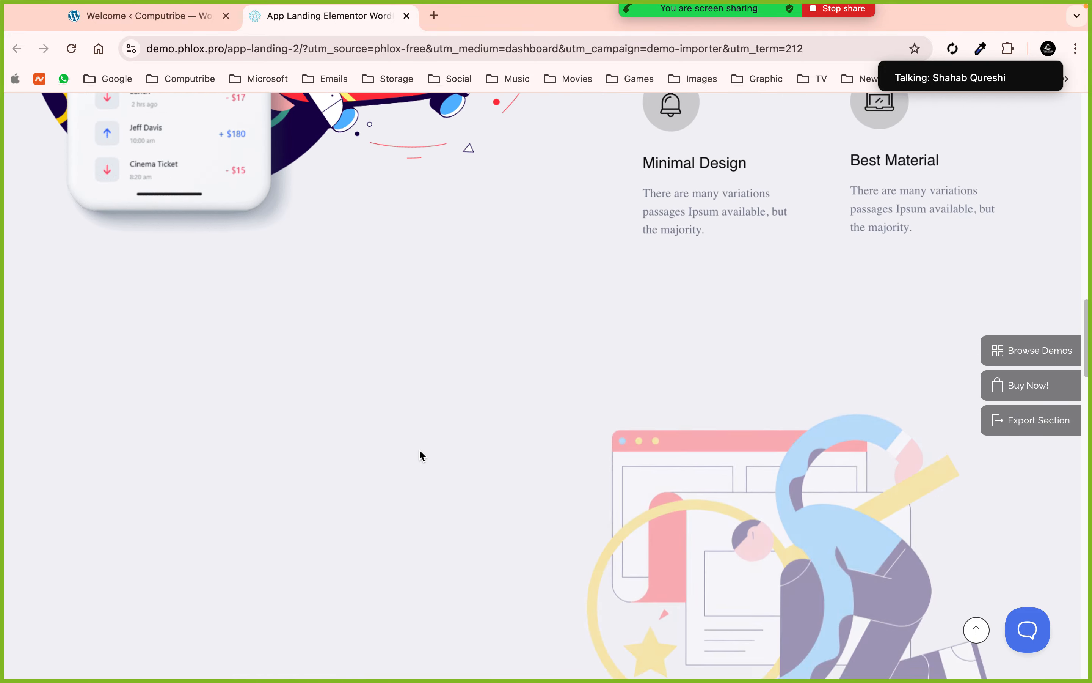
{"action": "scroll", "coordinate": [420, 452], "scroll_direction": "down", "scroll_amount": 9}
{"action": "scroll", "coordinate": [419, 451], "scroll_direction": "up", "scroll_amount": 20}
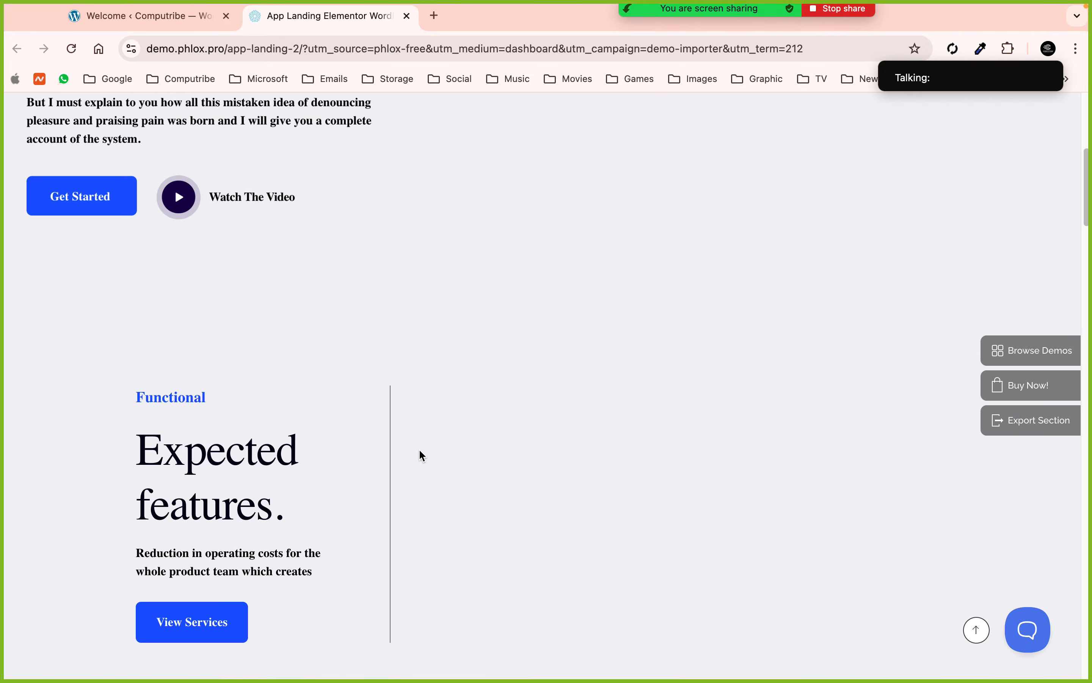
{"action": "scroll", "coordinate": [419, 298], "scroll_direction": "up", "scroll_amount": 8}
{"action": "key", "text": "super+w"}
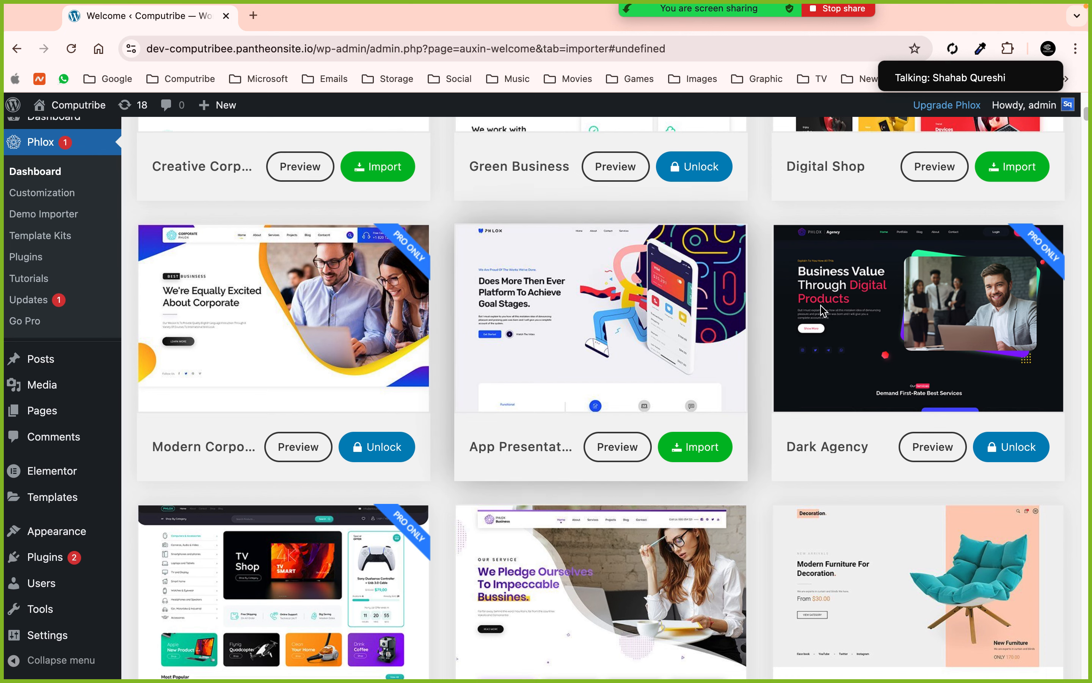
- Filter the demo templates to the Shop category and scroll to the Digital Shop card
{"action": "scroll", "coordinate": [822, 311], "scroll_direction": "up", "scroll_amount": 10}
{"action": "scroll", "coordinate": [847, 513], "scroll_direction": "down", "scroll_amount": 2}
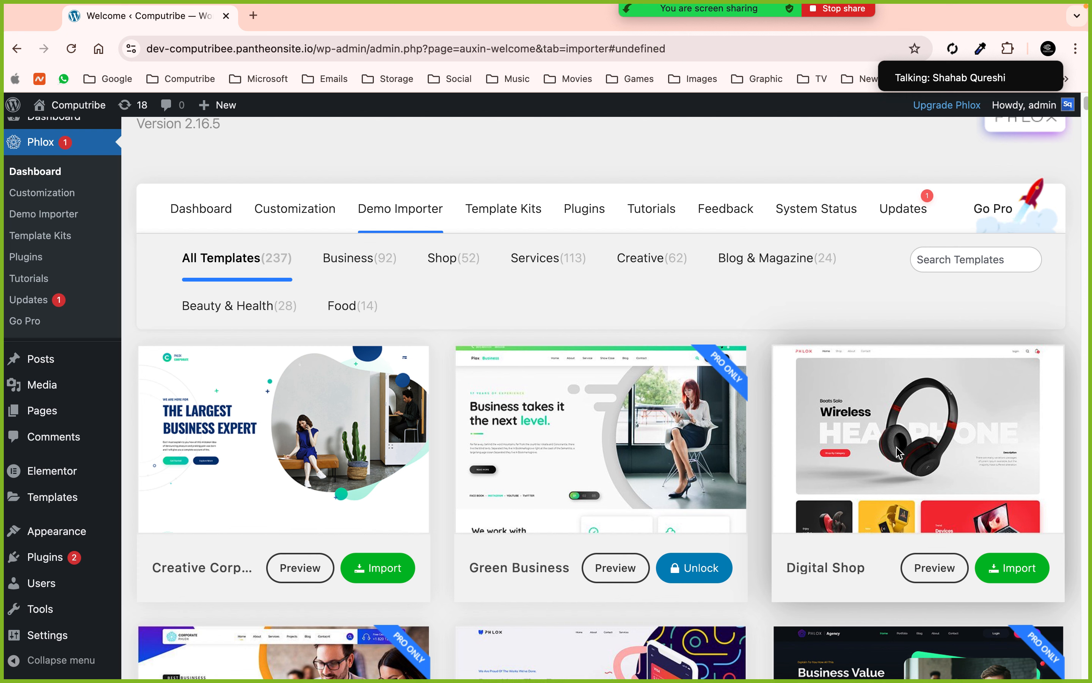
{"action": "left_click", "coordinate": [380, 257]}
{"action": "left_click", "coordinate": [469, 261]}
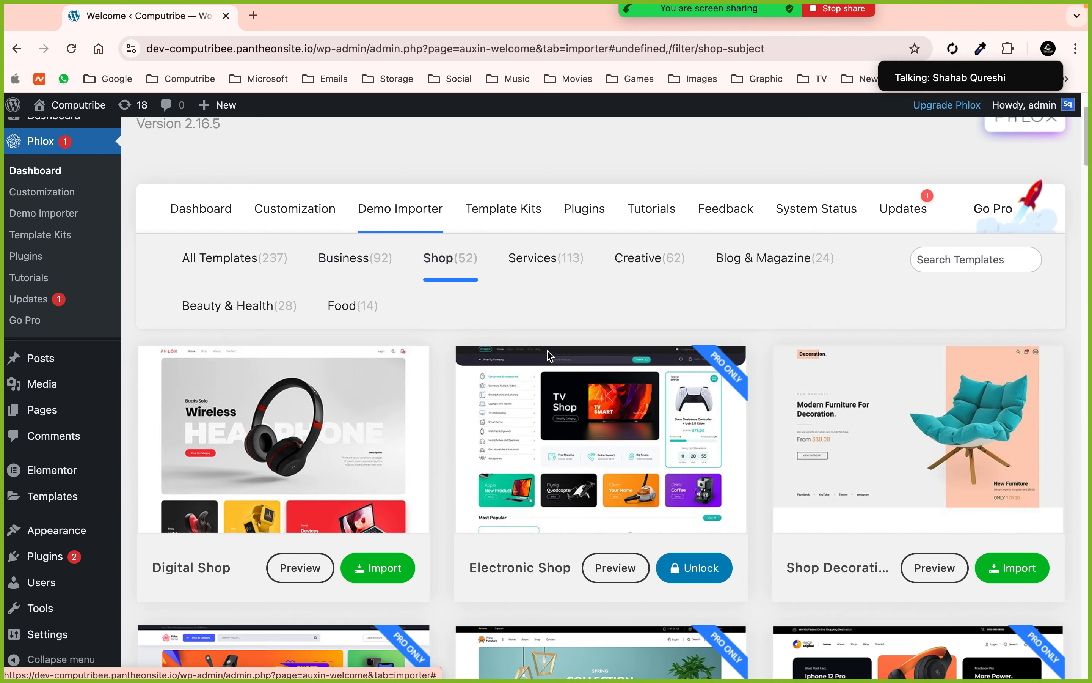
{"action": "scroll", "coordinate": [222, 381], "scroll_direction": "down", "scroll_amount": 3}
{"action": "scroll", "coordinate": [623, 388], "scroll_direction": "down", "scroll_amount": 10}
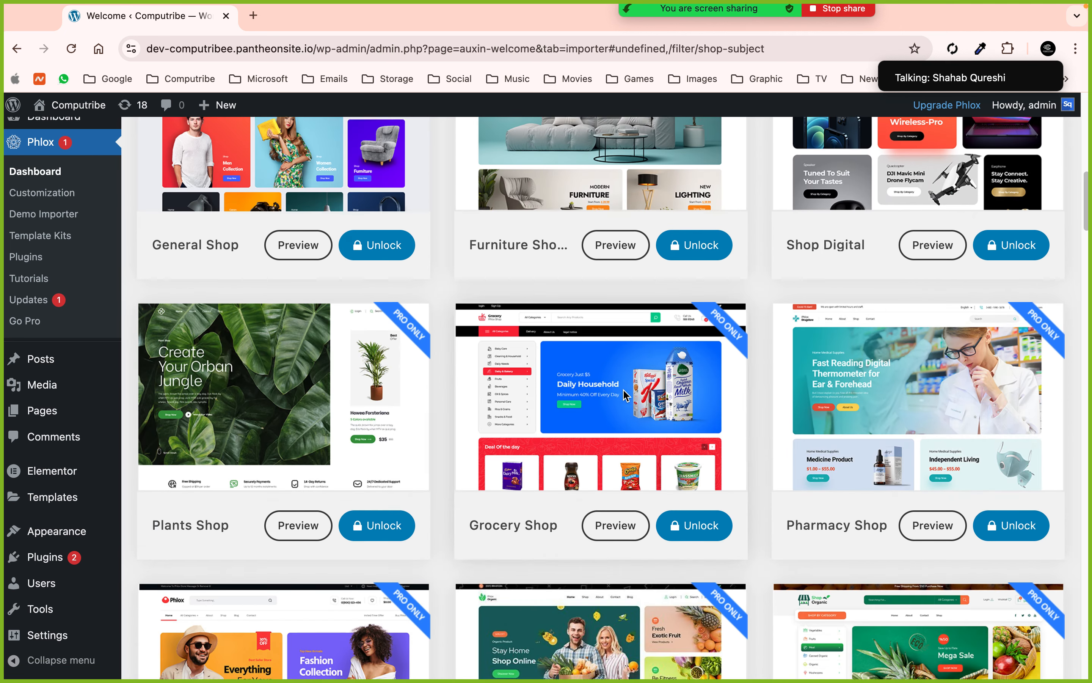
{"action": "scroll", "coordinate": [570, 398], "scroll_direction": "up", "scroll_amount": 15}
{"action": "scroll", "coordinate": [571, 398], "scroll_direction": "down", "scroll_amount": 3}
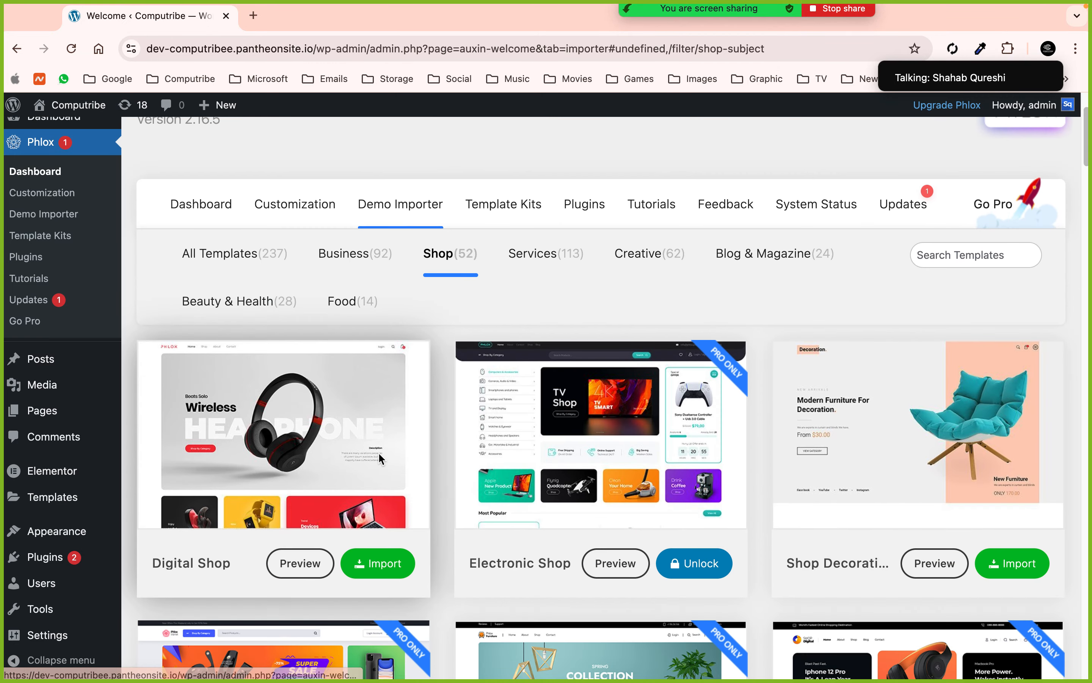
- Import Digital Shop, accept the clean-site notice, and install its required plugins like WooCommerce
{"action": "left_click", "coordinate": [363, 565]}
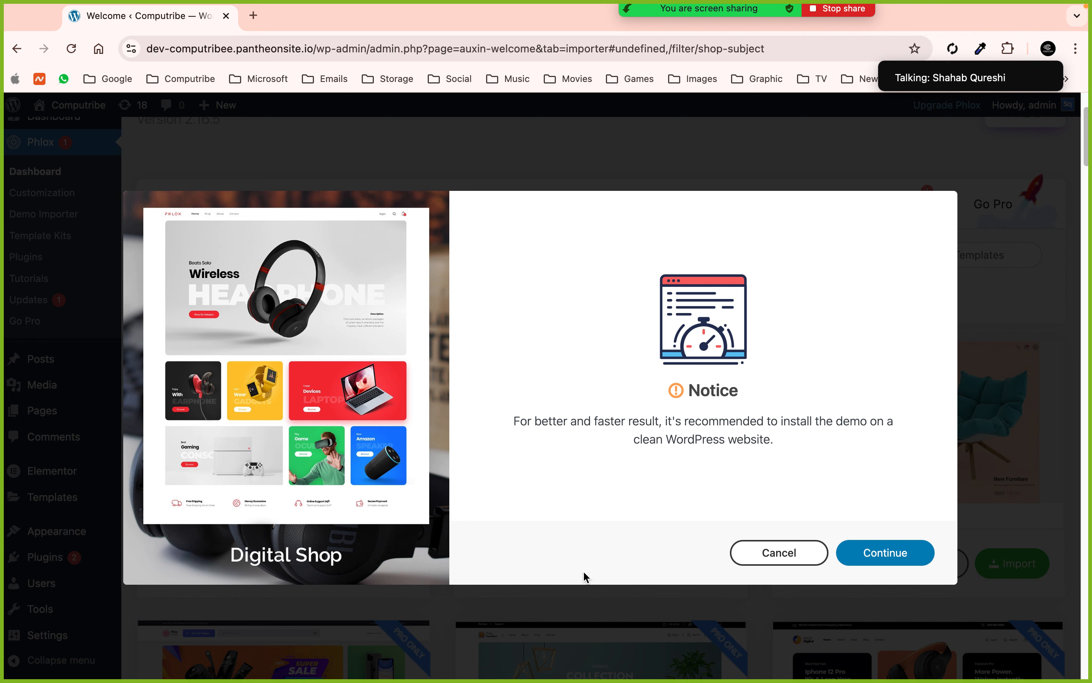
{"action": "left_click", "coordinate": [878, 559]}
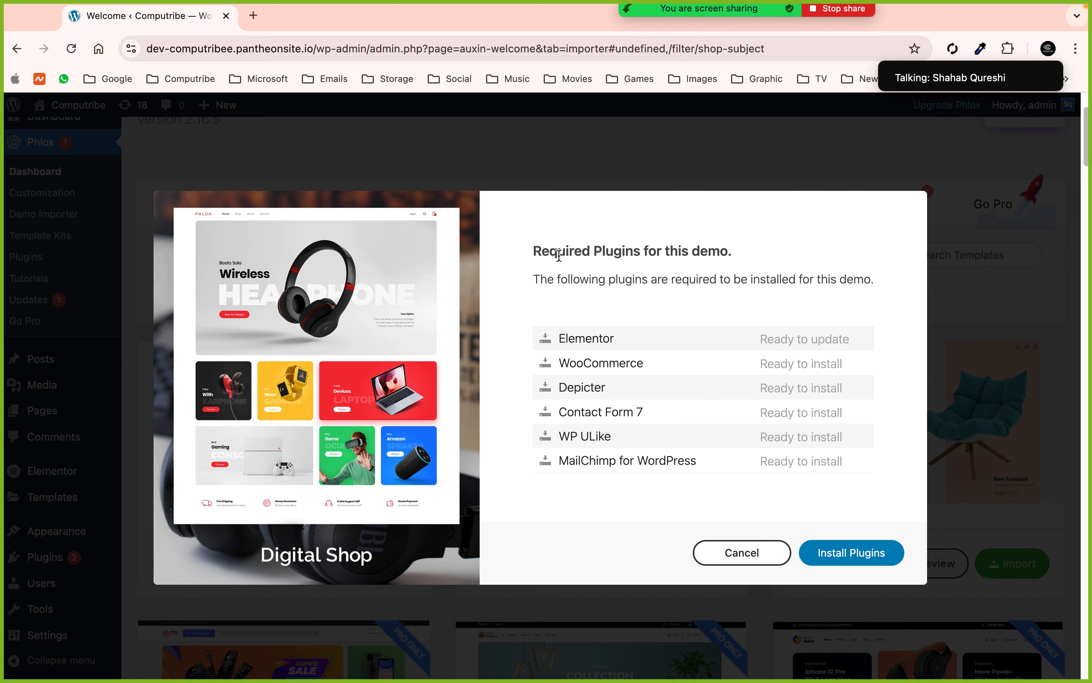
{"action": "left_click_drag", "start_coordinate": [535, 249], "coordinate": [711, 248]}
{"action": "left_click", "coordinate": [737, 244]}
{"action": "left_click", "coordinate": [836, 554]}
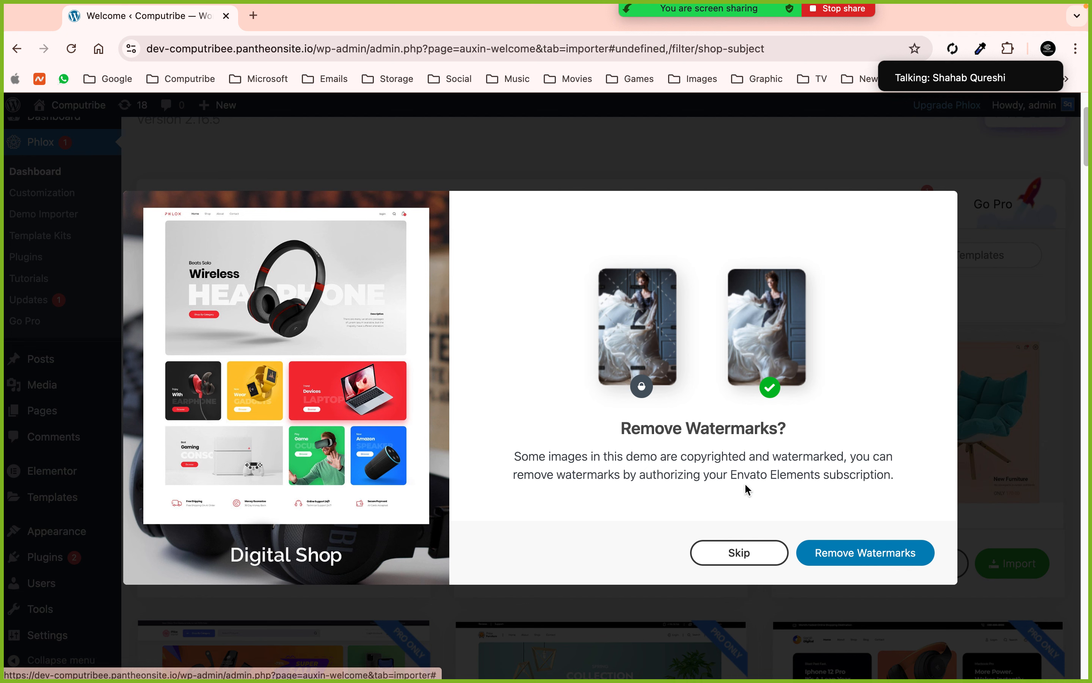
- Skip watermark removal and import Digital Shop as a complete pre-built website with media
{"action": "left_click_drag", "start_coordinate": [728, 474], "coordinate": [811, 472]}
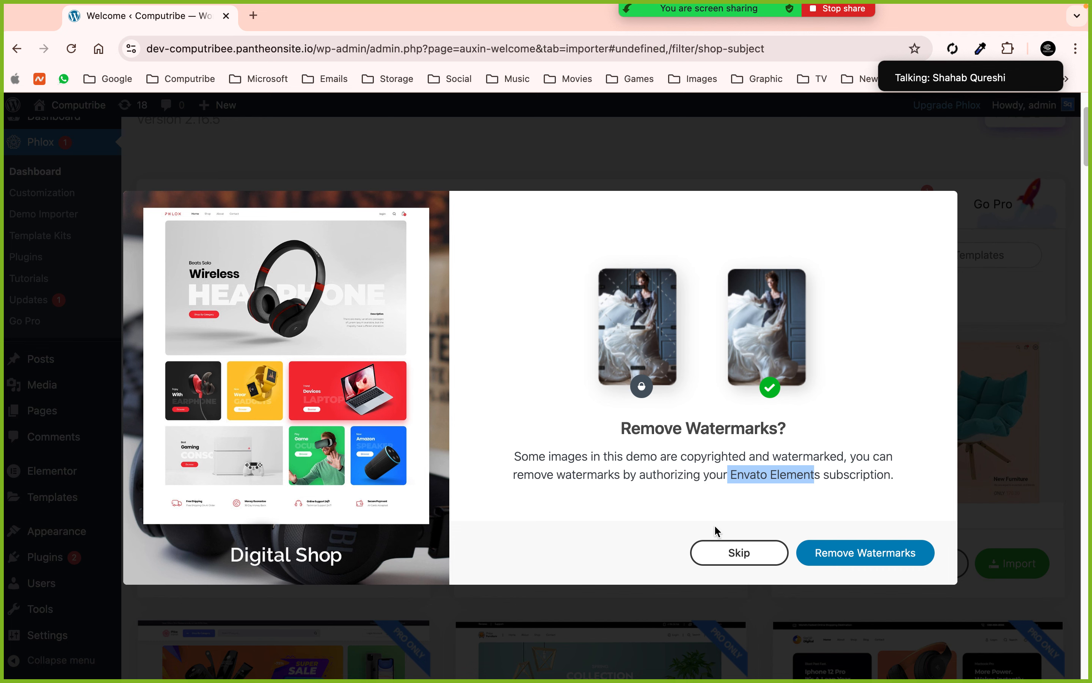
{"action": "left_click", "coordinate": [725, 552]}
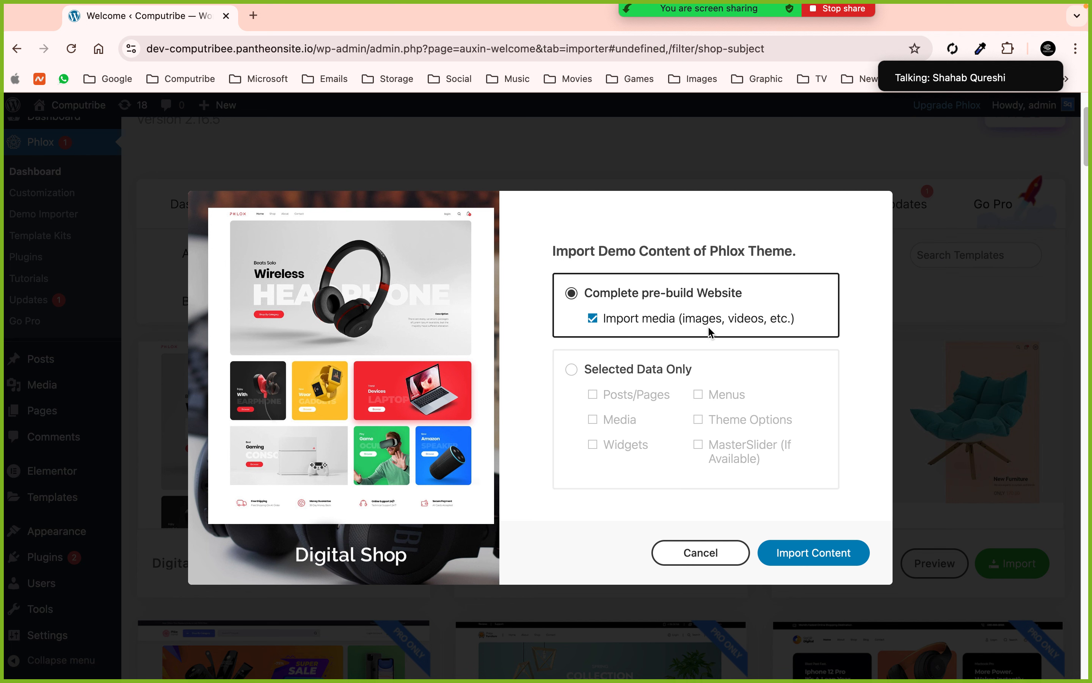
{"action": "left_click", "coordinate": [572, 369]}
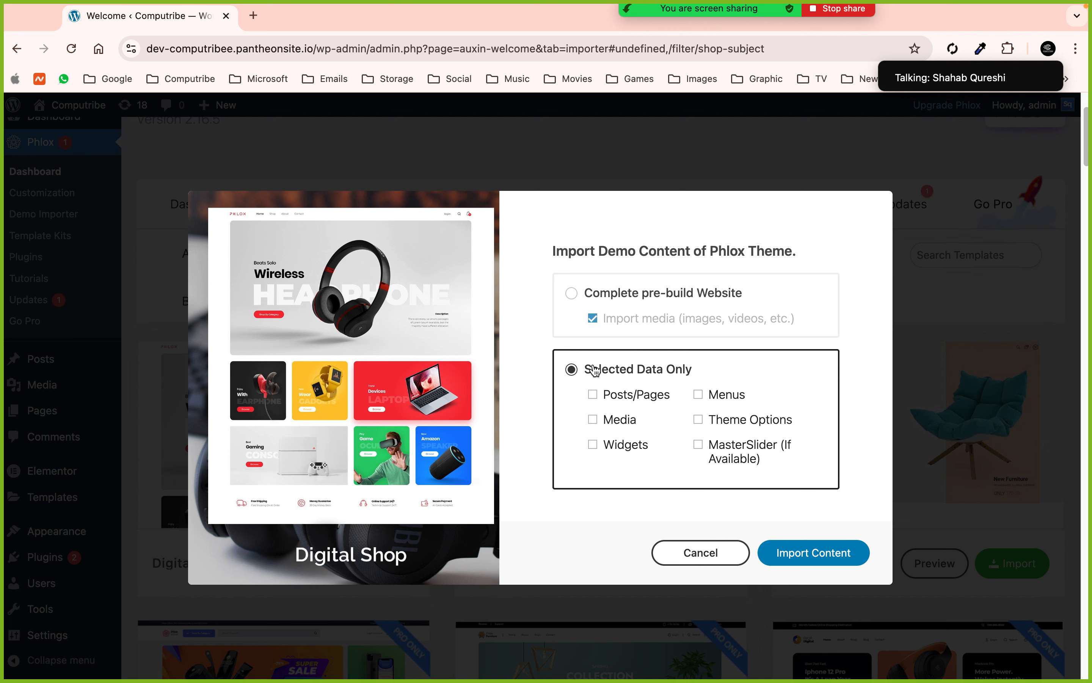
{"action": "left_click", "coordinate": [572, 294]}
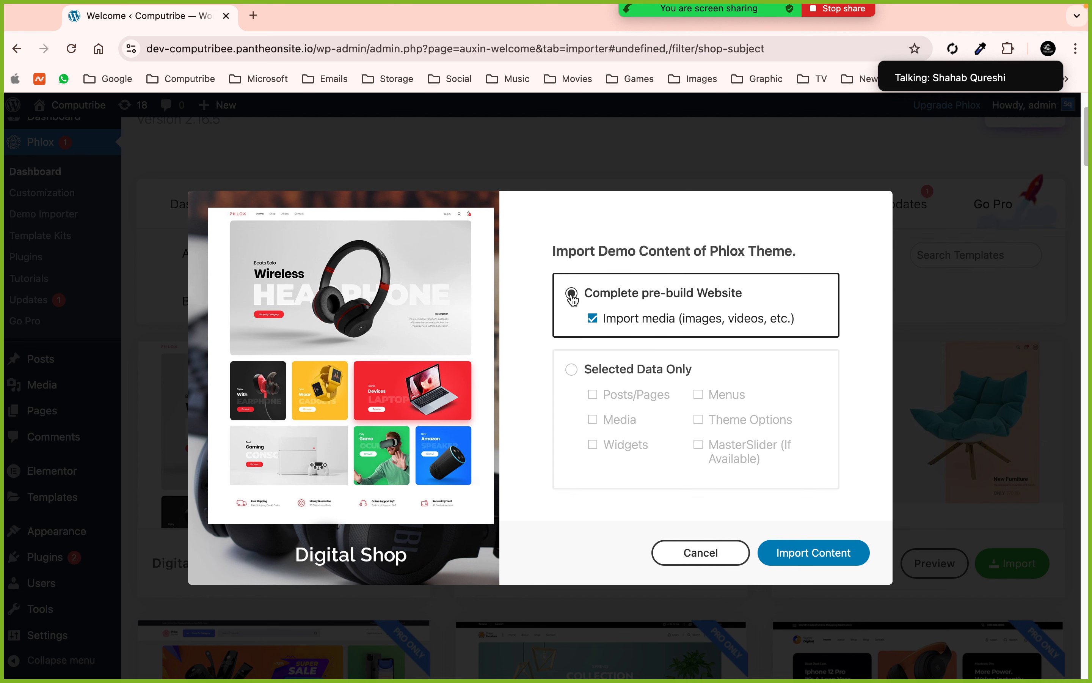
{"action": "left_click", "coordinate": [821, 559]}
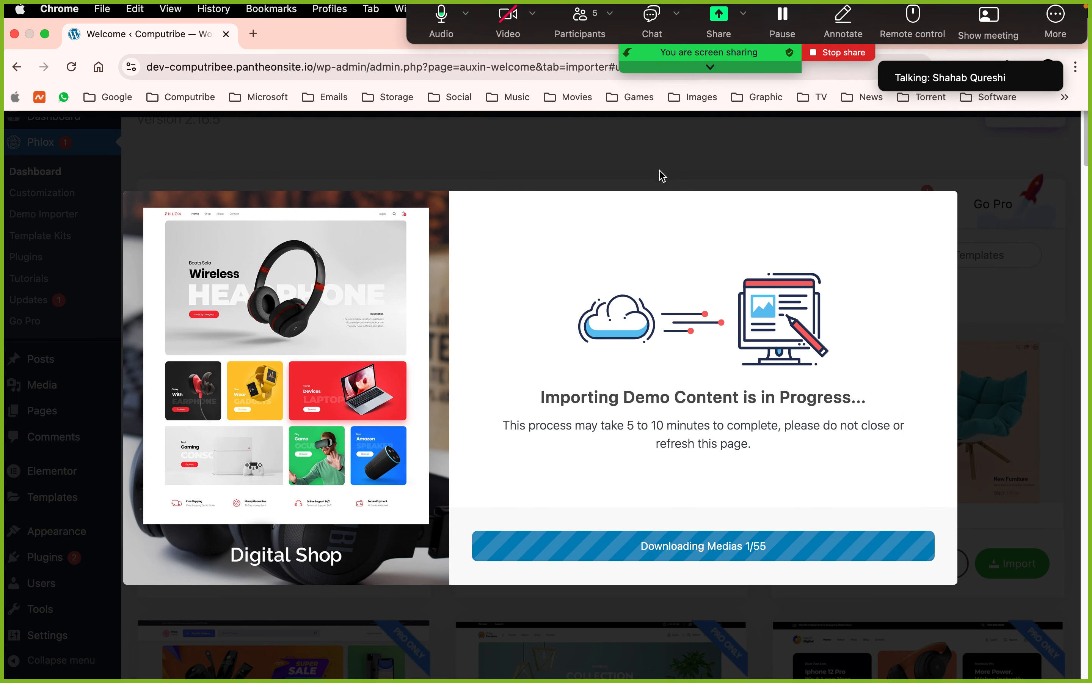
- Check and close the meeting participants list while the demo import finishes
{"action": "left_click", "coordinate": [580, 20]}
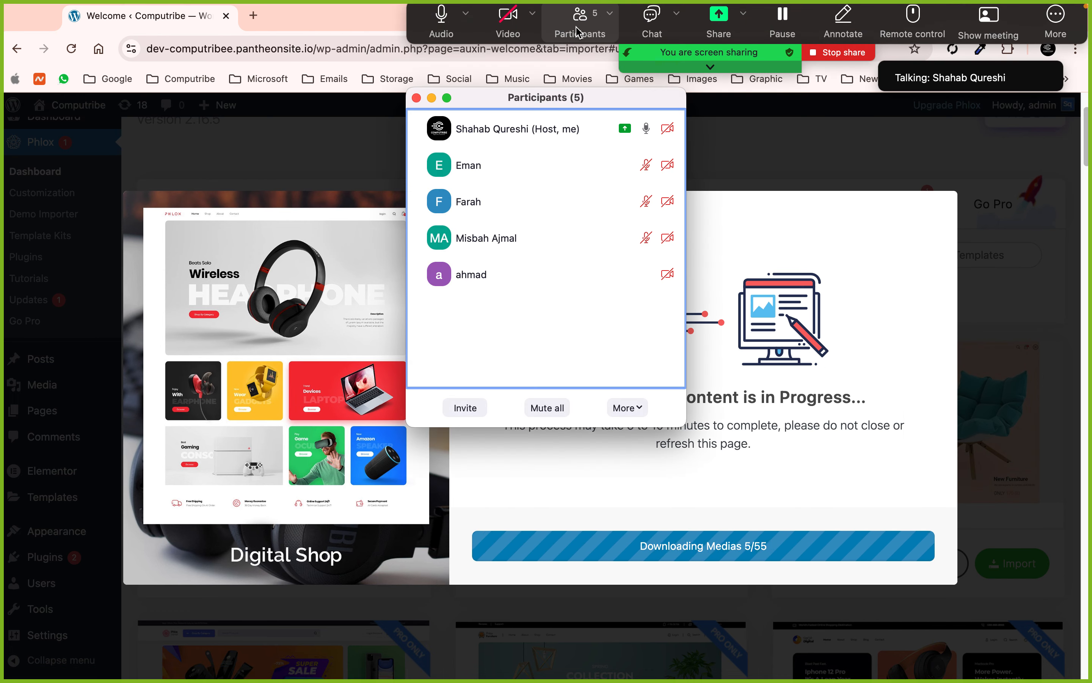
{"action": "left_click", "coordinate": [416, 98]}
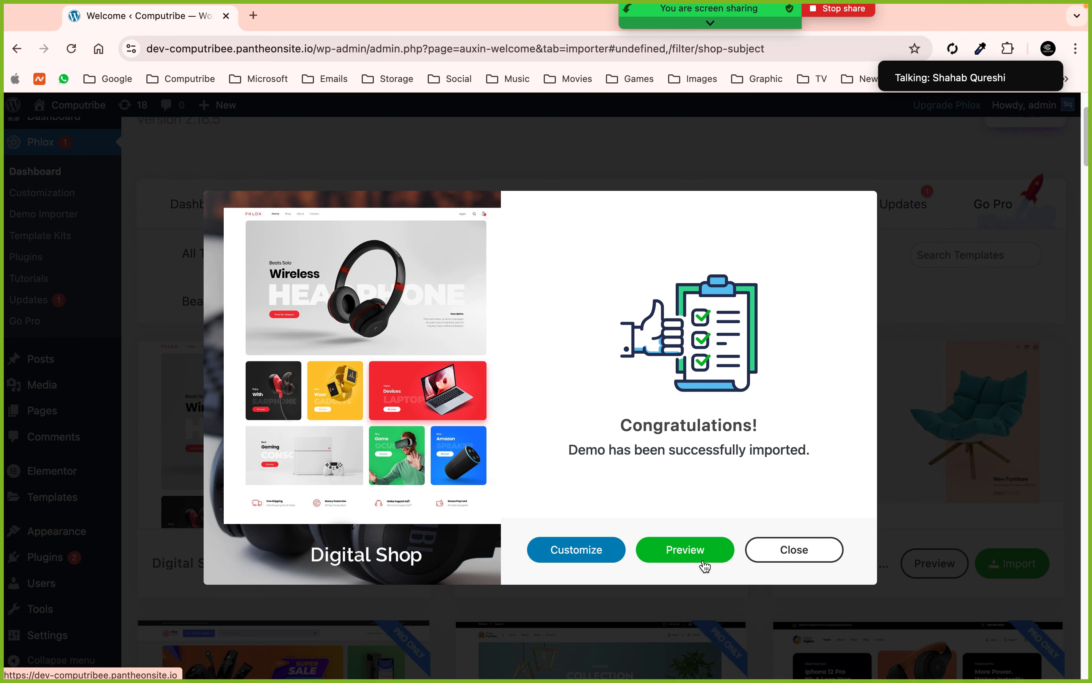
- Preview the imported site in a new tab, close the success message, and go to the Dashboard
{"action": "left_click", "coordinate": [689, 553]}
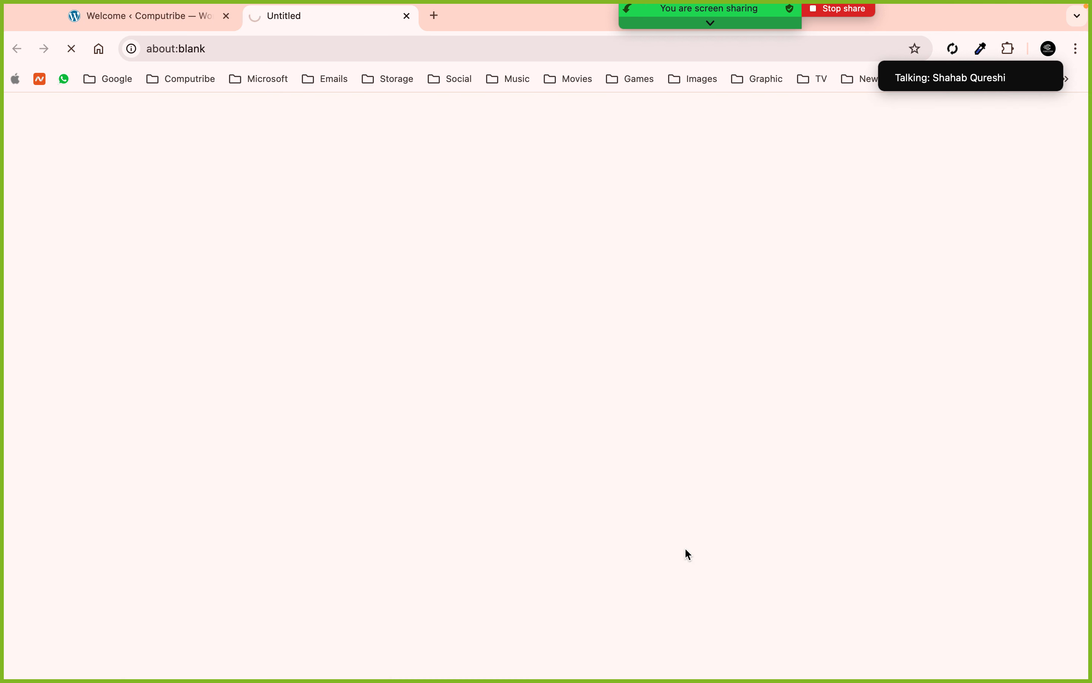
{"action": "left_click", "coordinate": [197, 21]}
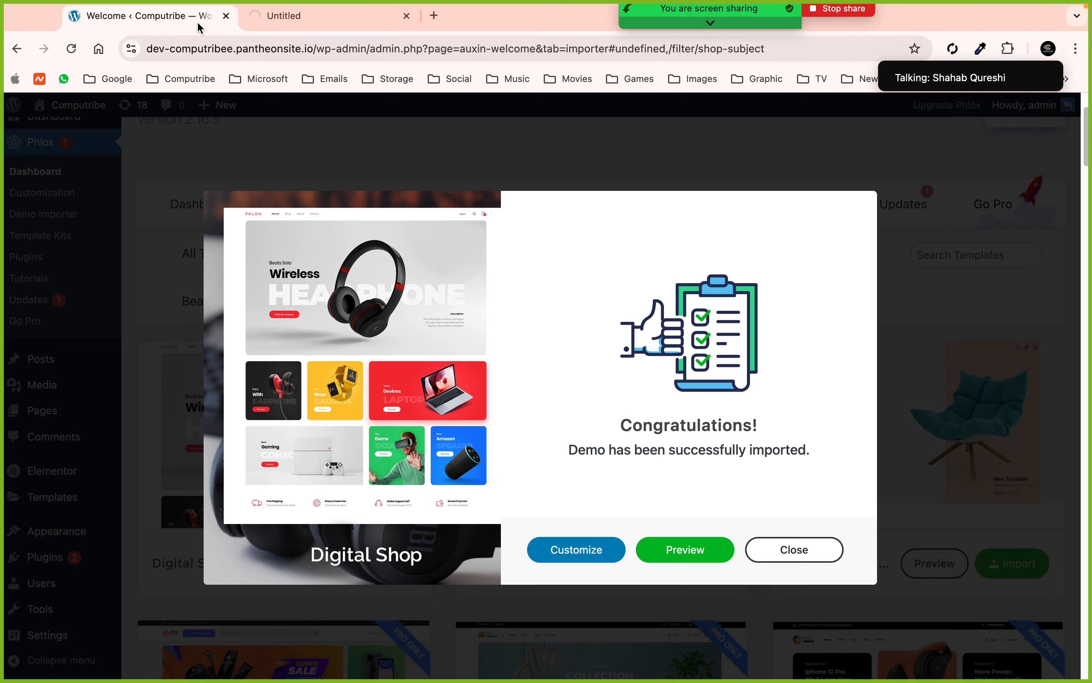
{"action": "left_click", "coordinate": [776, 547]}
{"action": "scroll", "coordinate": [92, 148], "scroll_direction": "up", "scroll_amount": 3}
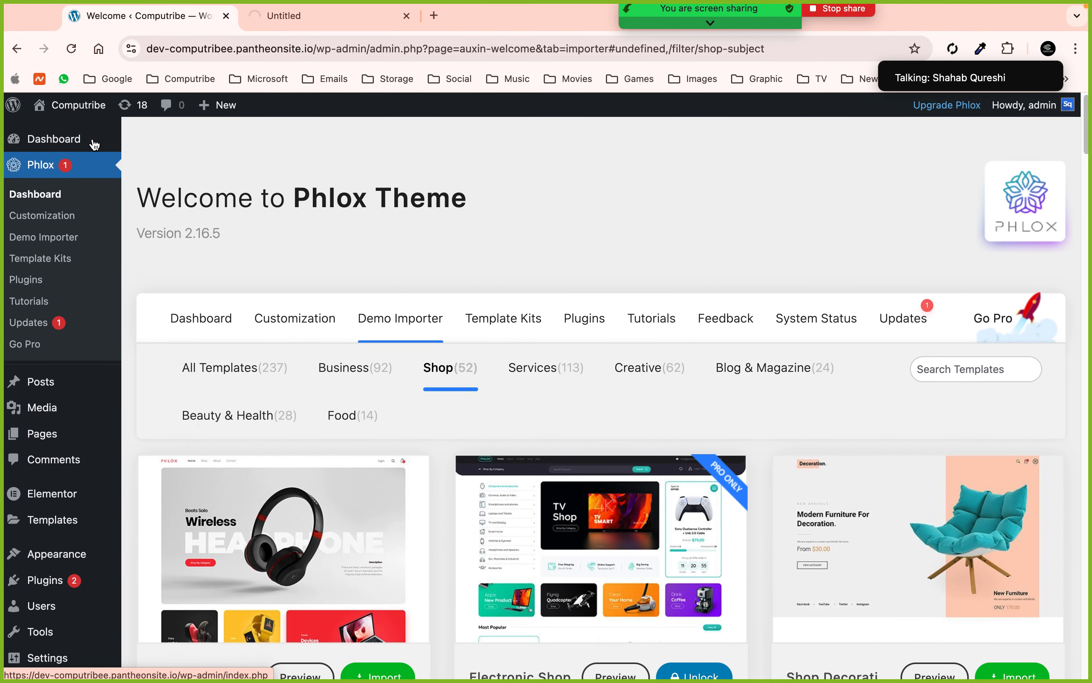
{"action": "left_click", "coordinate": [92, 140]}
- Glance at the site preview, then dismiss the Phlox survey and Popular Add-ons notices
{"action": "left_click", "coordinate": [302, 19]}
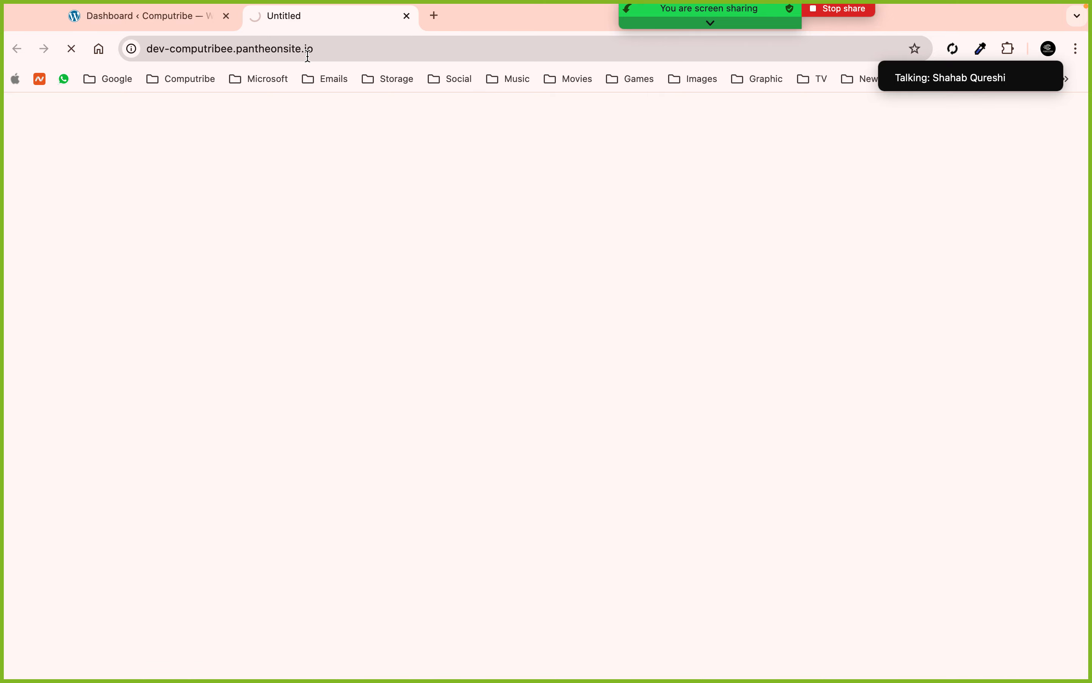
{"action": "left_click", "coordinate": [155, 20]}
{"action": "left_click", "coordinate": [469, 329]}
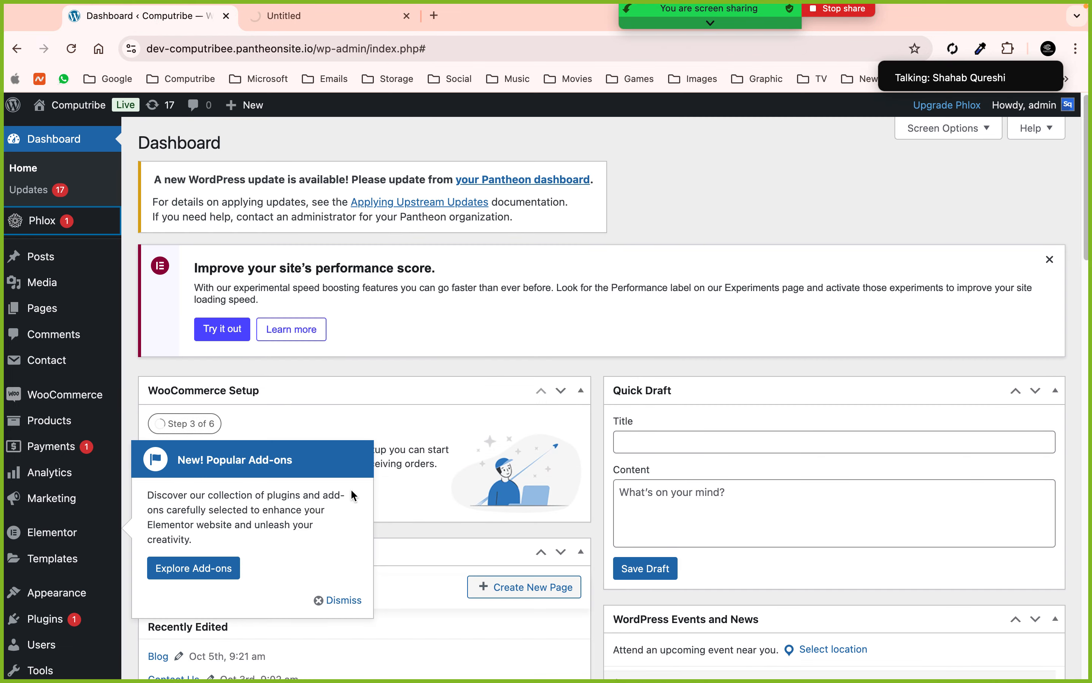
{"action": "left_click", "coordinate": [350, 600]}
- Scroll the live Digital Shop homepage from the headphone banner to the newsletter footer
{"action": "left_click", "coordinate": [320, 18]}
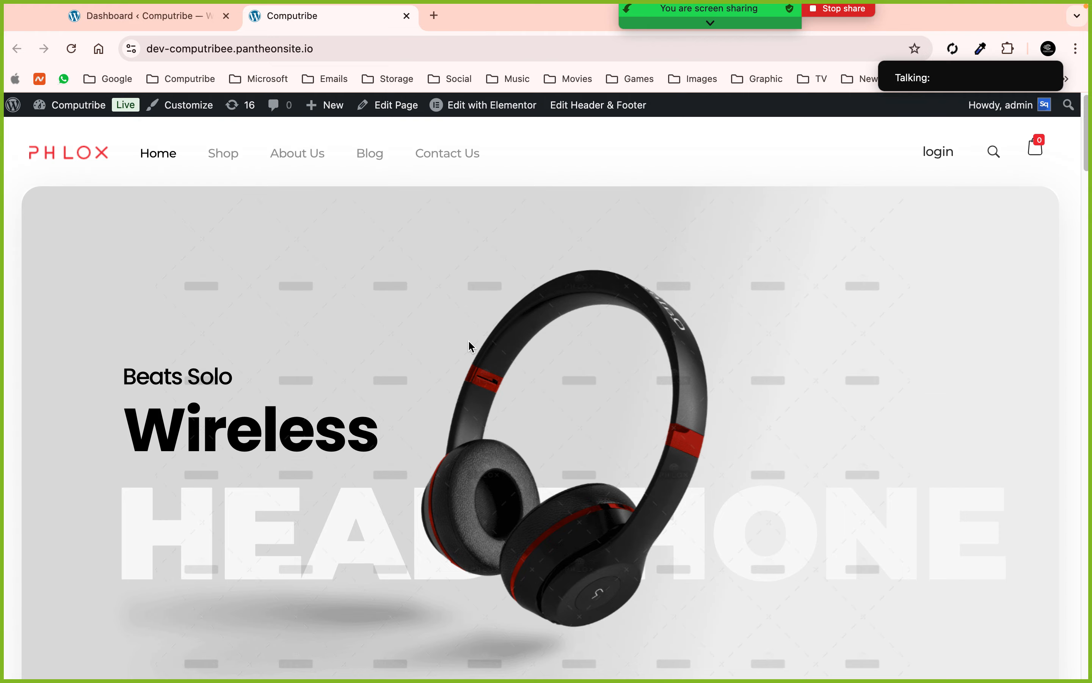
{"action": "scroll", "coordinate": [472, 347], "scroll_direction": "down", "scroll_amount": 2}
{"action": "scroll", "coordinate": [472, 346], "scroll_direction": "down", "scroll_amount": 10}
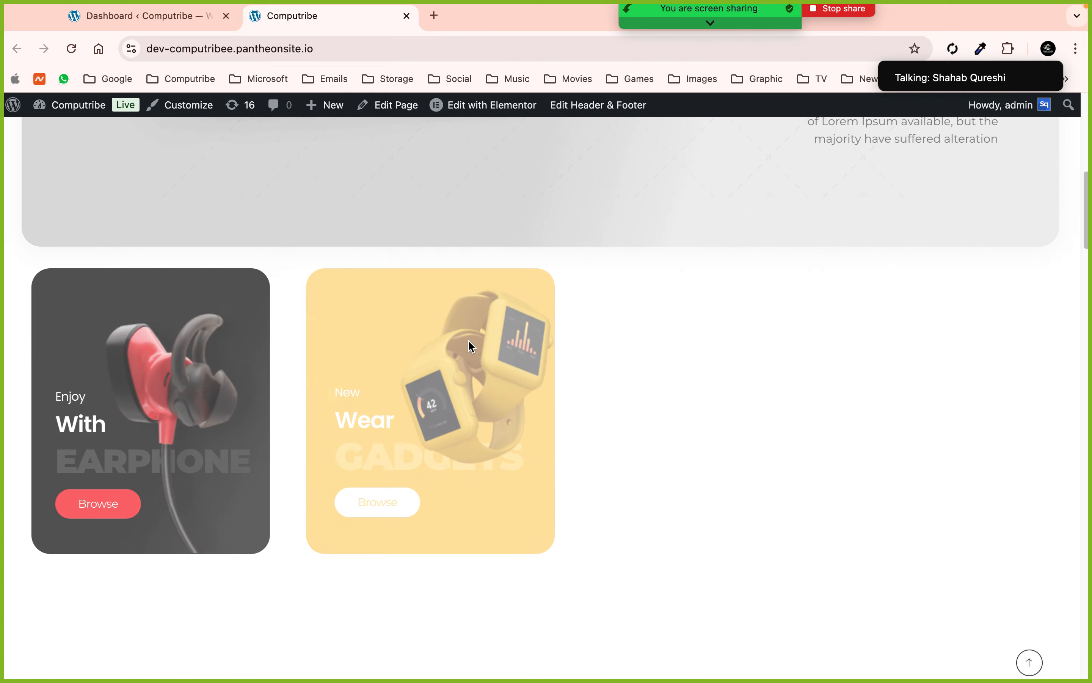
{"action": "scroll", "coordinate": [469, 343], "scroll_direction": "down", "scroll_amount": 6}
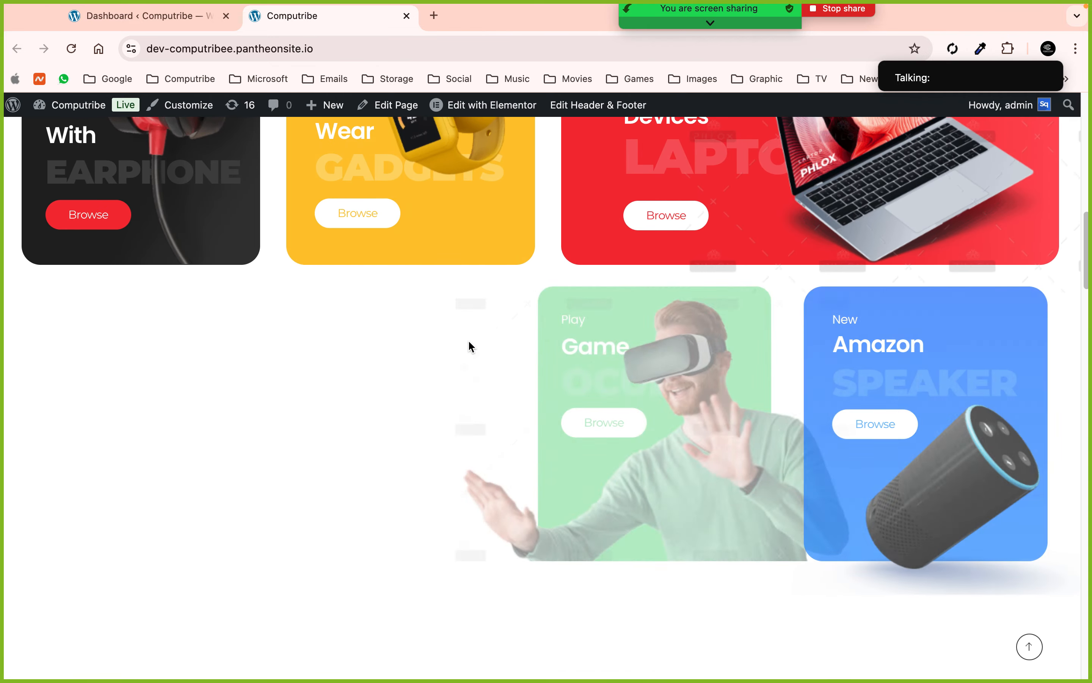
{"action": "scroll", "coordinate": [469, 347], "scroll_direction": "down", "scroll_amount": 8}
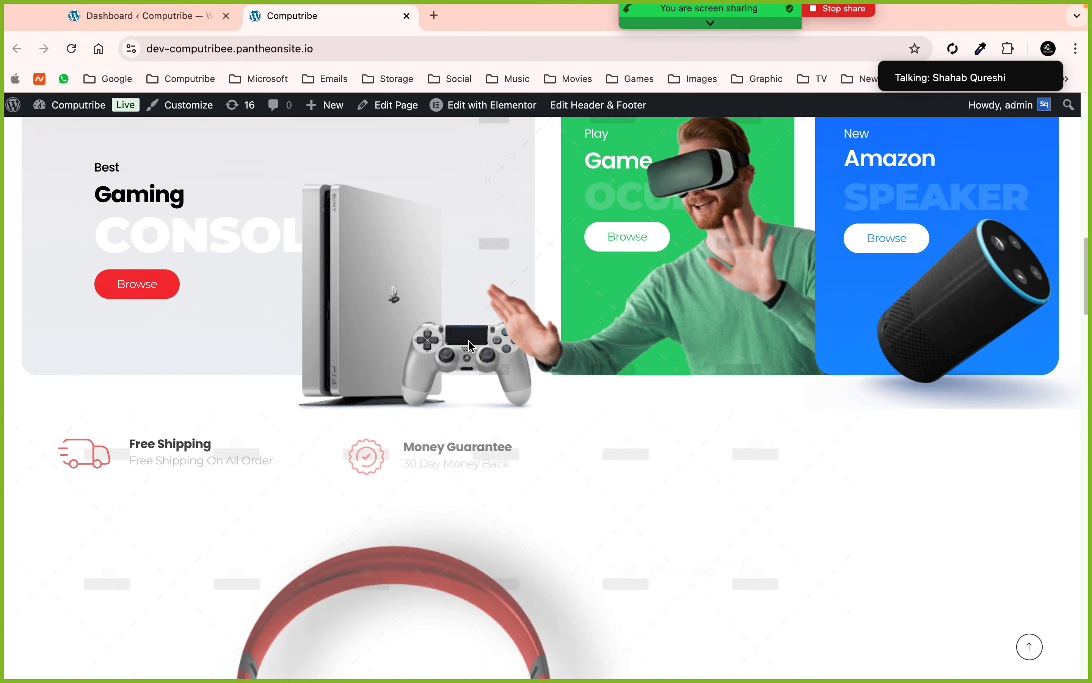
{"action": "scroll", "coordinate": [470, 341], "scroll_direction": "down", "scroll_amount": 13}
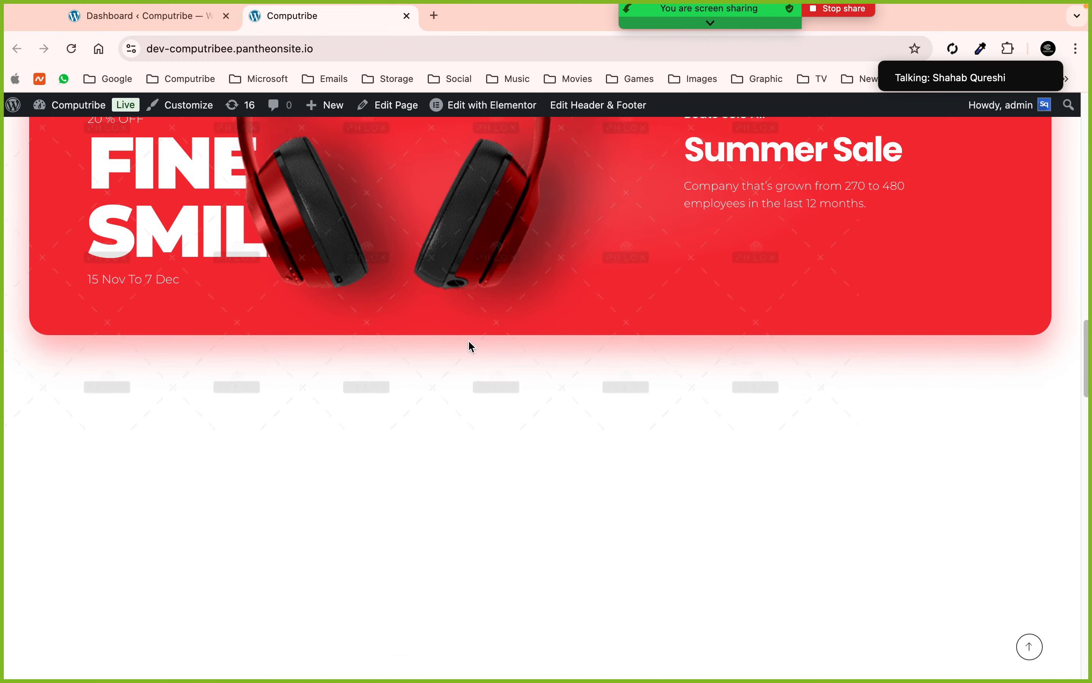
{"action": "scroll", "coordinate": [470, 346], "scroll_direction": "down", "scroll_amount": 3}
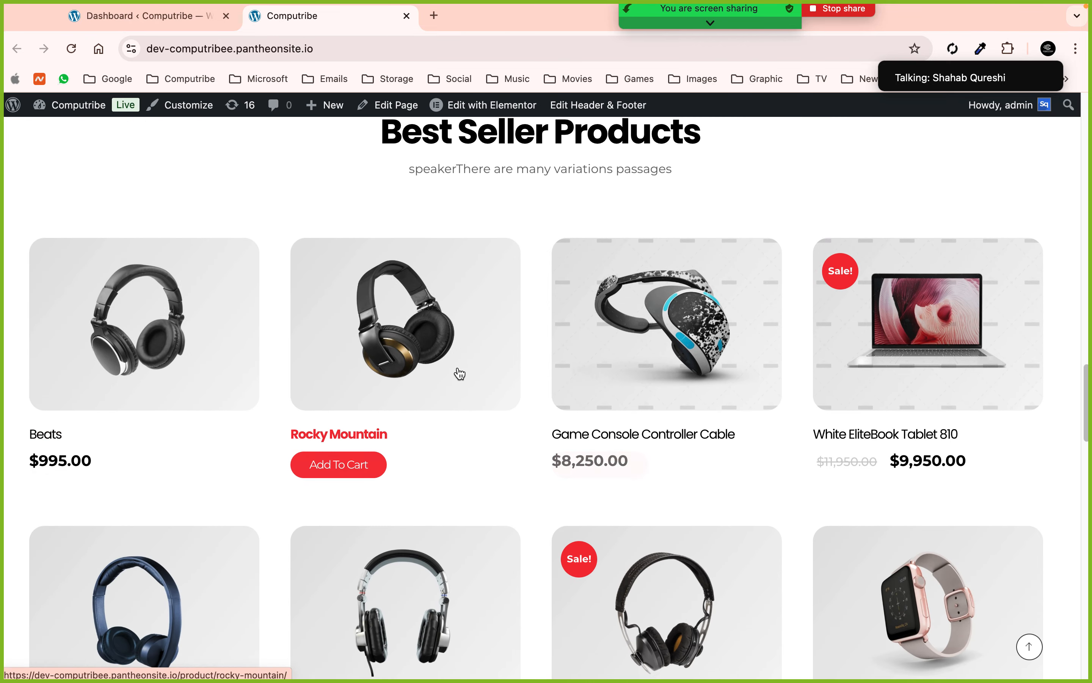
{"action": "scroll", "coordinate": [460, 374], "scroll_direction": "down", "scroll_amount": 6}
{"action": "scroll", "coordinate": [459, 370], "scroll_direction": "down", "scroll_amount": 12}
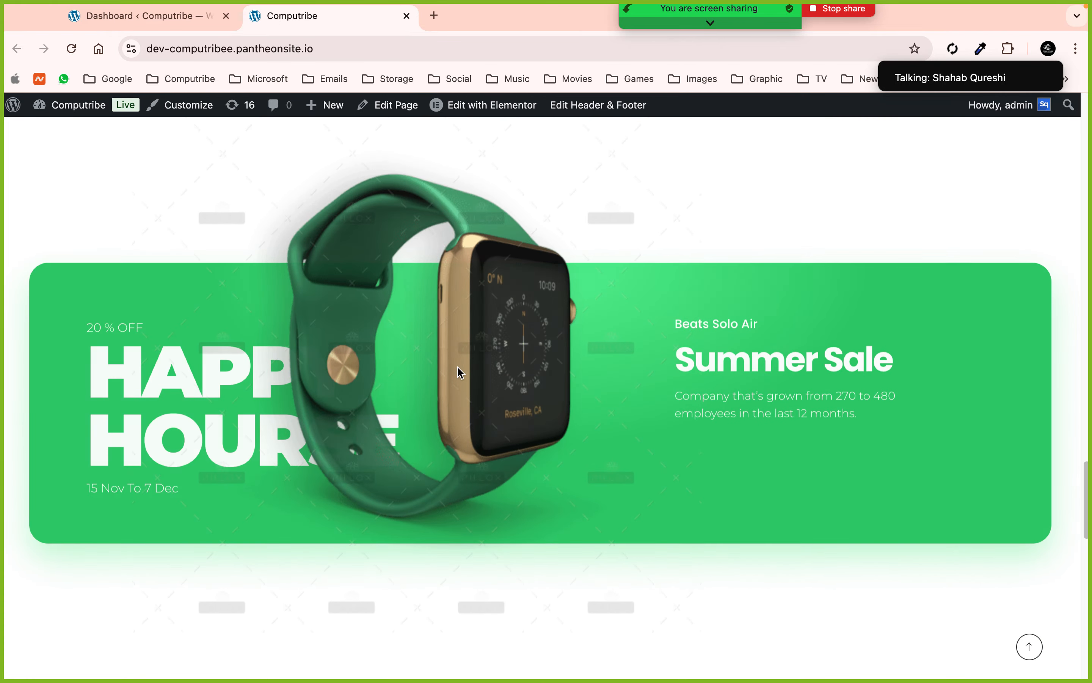
{"action": "scroll", "coordinate": [460, 373], "scroll_direction": "down", "scroll_amount": 6}
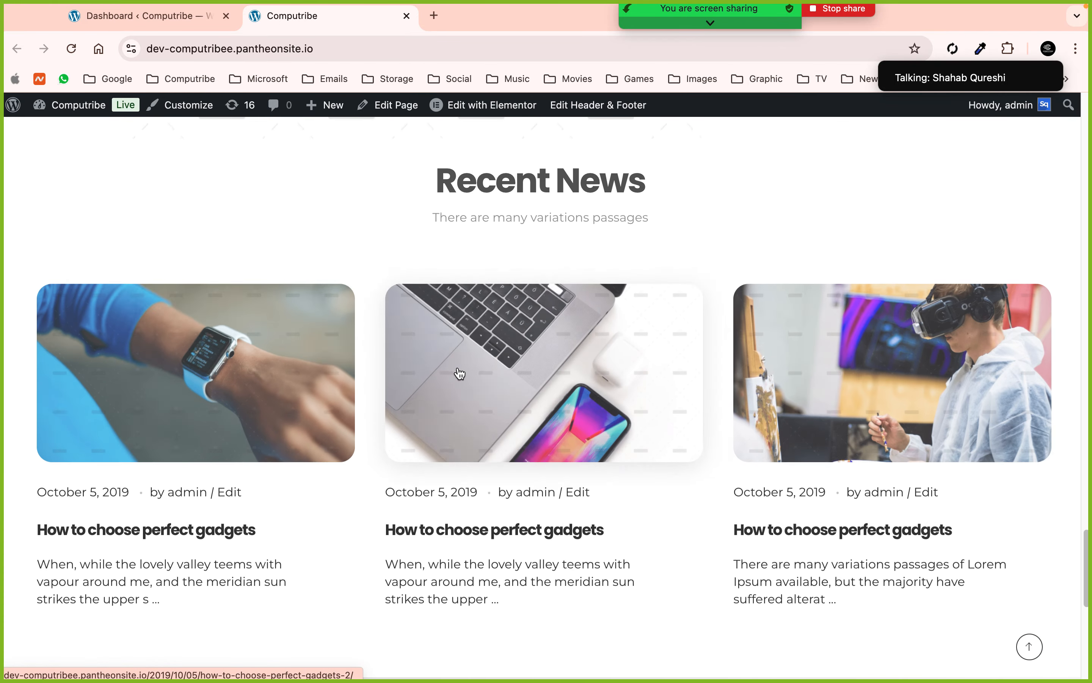
{"action": "scroll", "coordinate": [460, 374], "scroll_direction": "down", "scroll_amount": 1}
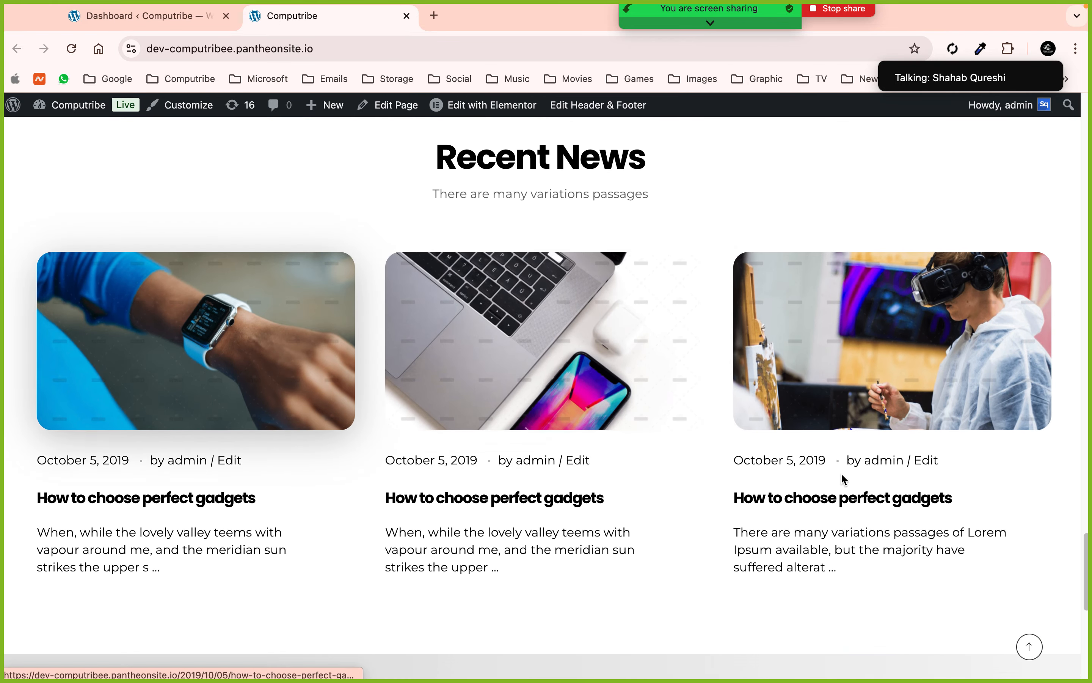
{"action": "scroll", "coordinate": [549, 441], "scroll_direction": "down", "scroll_amount": 5}
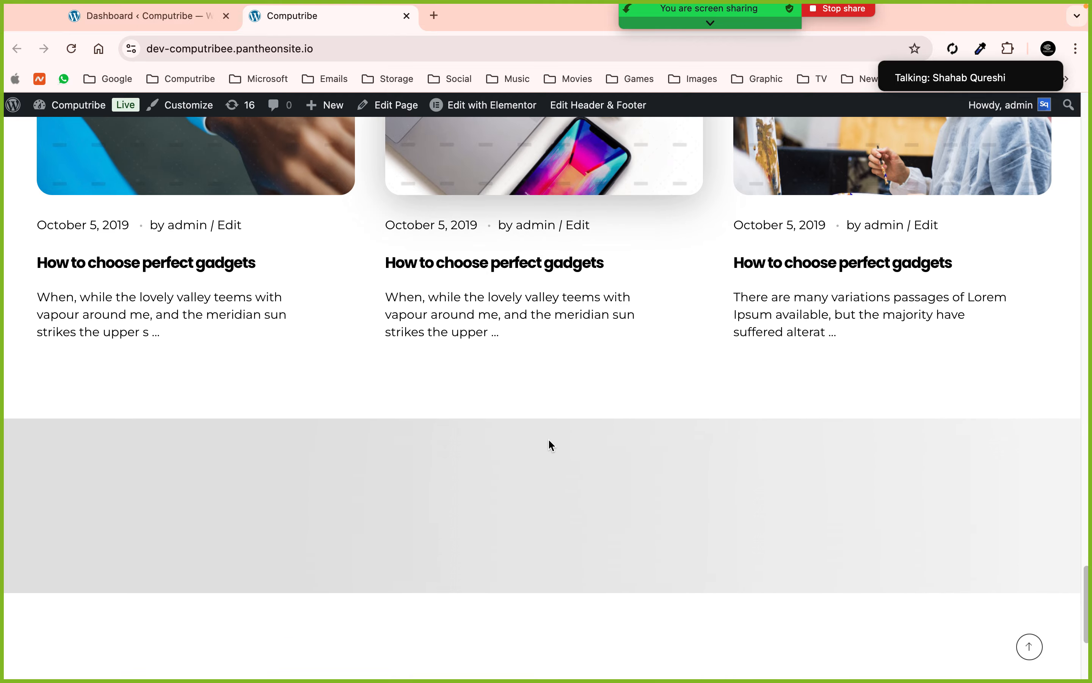
{"action": "scroll", "coordinate": [549, 444], "scroll_direction": "down", "scroll_amount": 6}
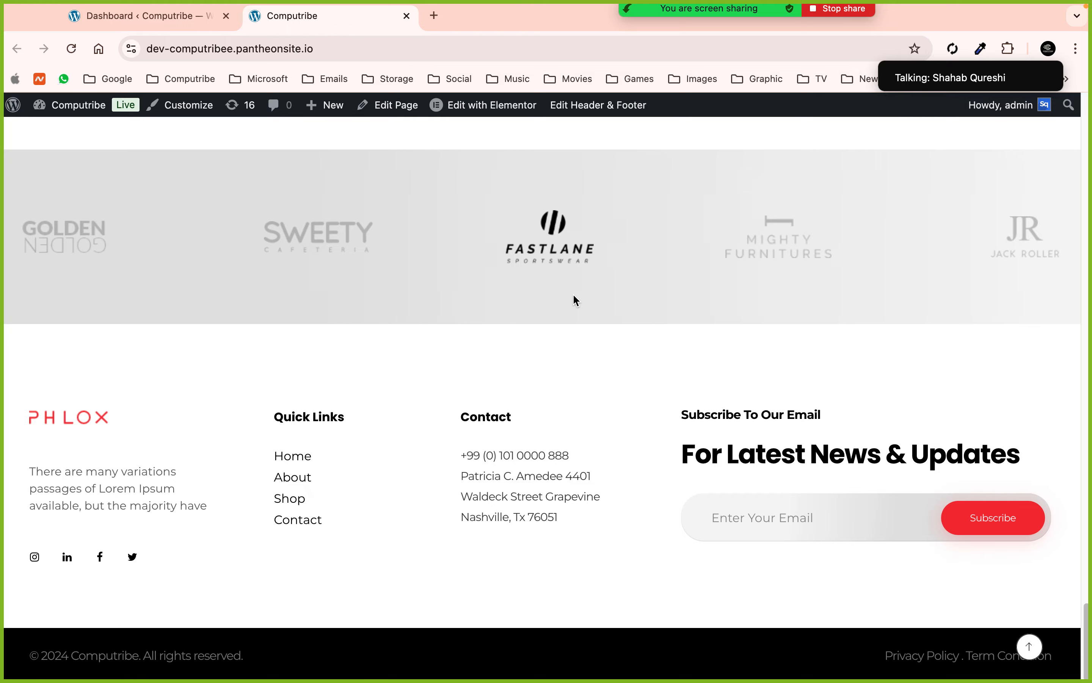
{"action": "scroll", "coordinate": [572, 293], "scroll_direction": "up", "scroll_amount": 20}
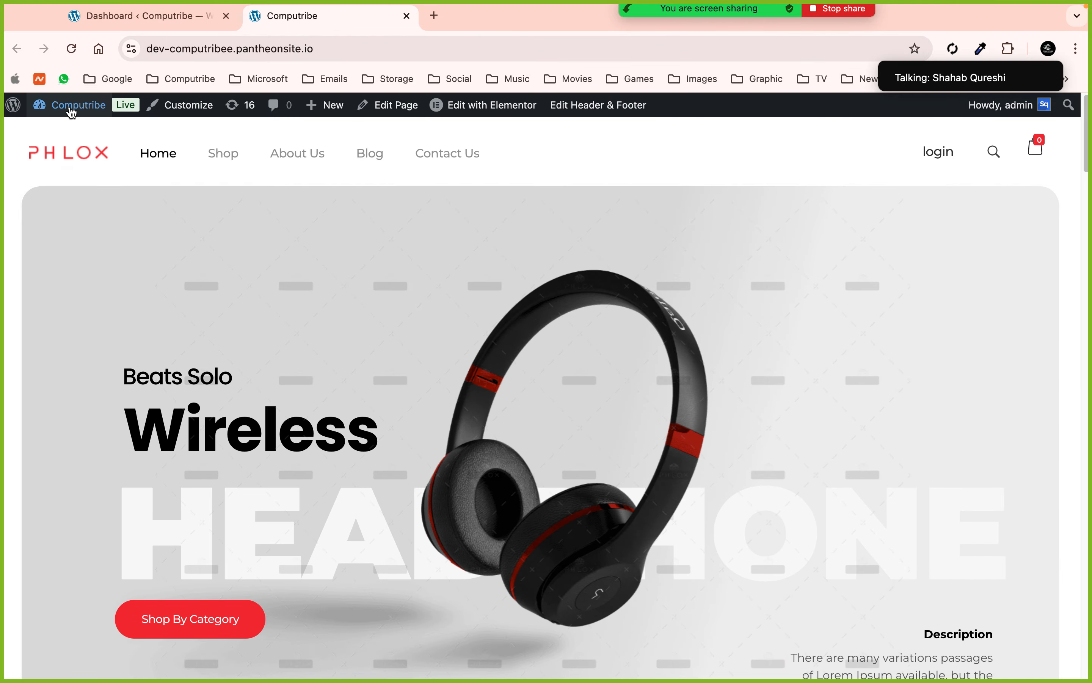
- From the Dashboard, open the Pages and Posts lists in new tabs and scroll the Pages list
{"action": "left_click", "coordinate": [70, 106]}
{"action": "left_click", "coordinate": [226, 16]}
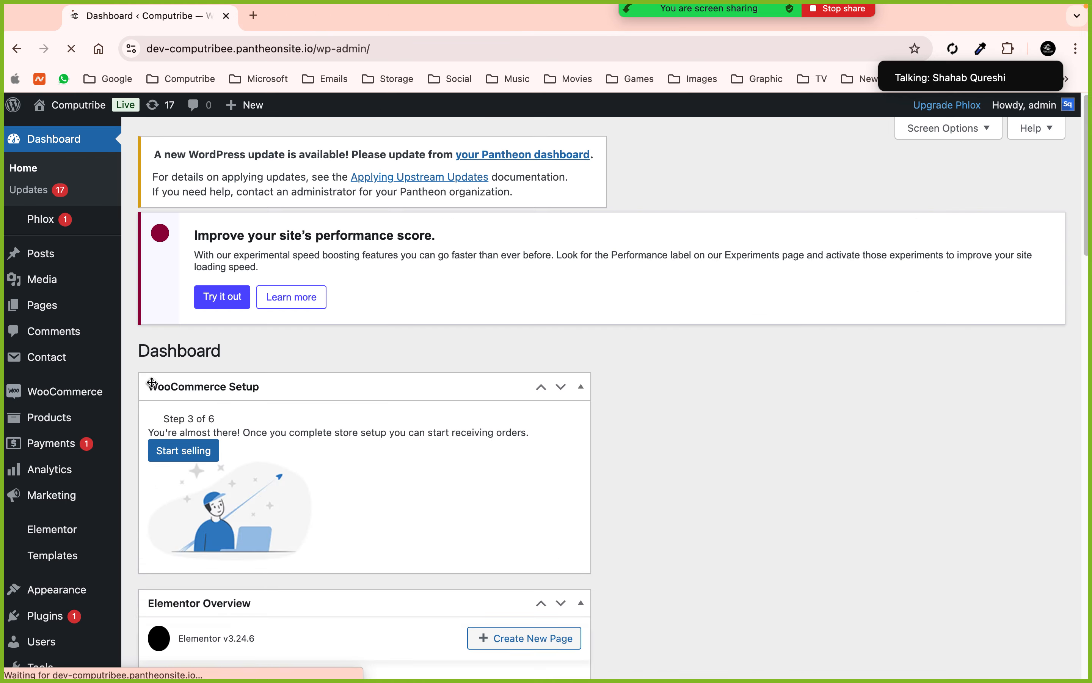
{"action": "left_click", "coordinate": [56, 311], "text": "super"}
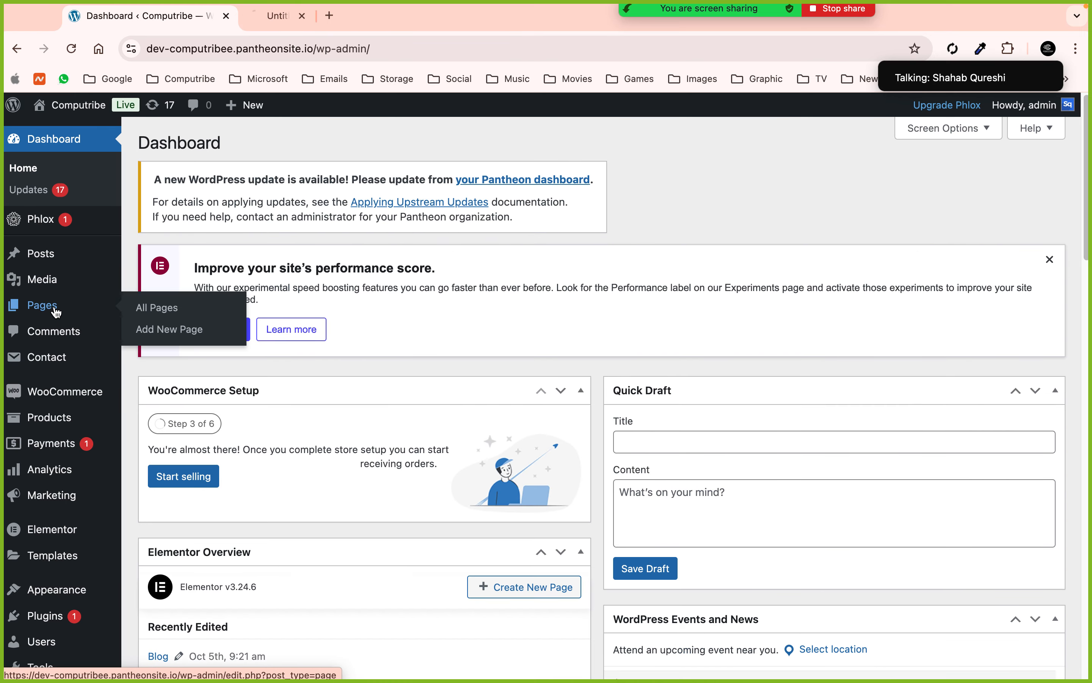
{"action": "left_click", "coordinate": [65, 254], "text": "super"}
{"action": "left_click", "coordinate": [294, 21]}
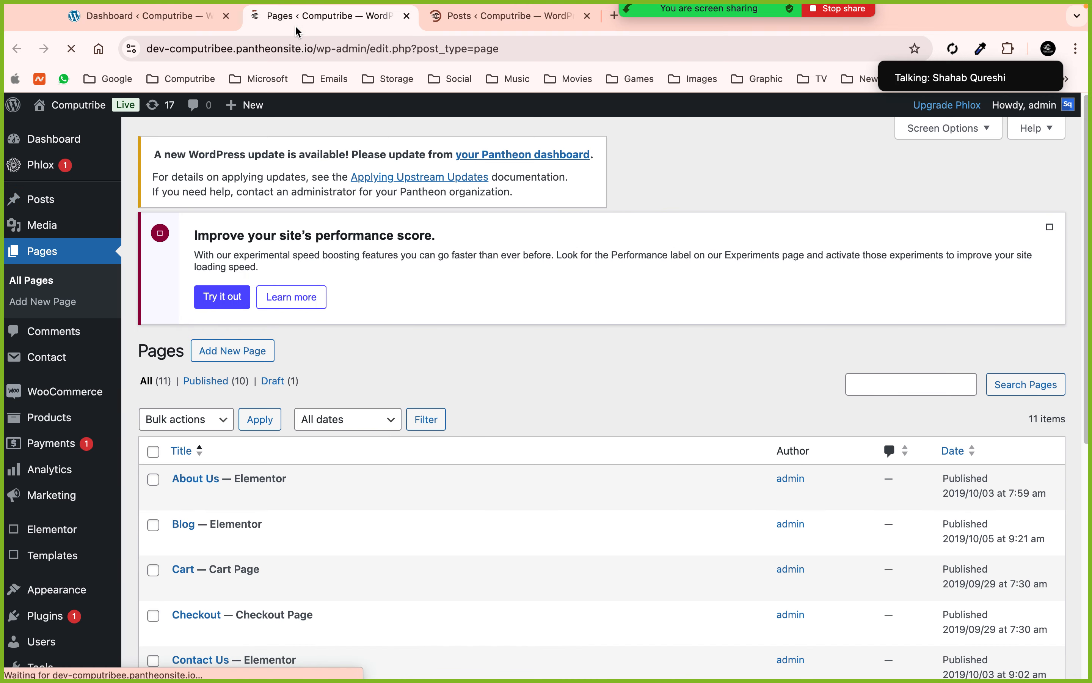
{"action": "scroll", "coordinate": [397, 386], "scroll_direction": "down", "scroll_amount": 5}
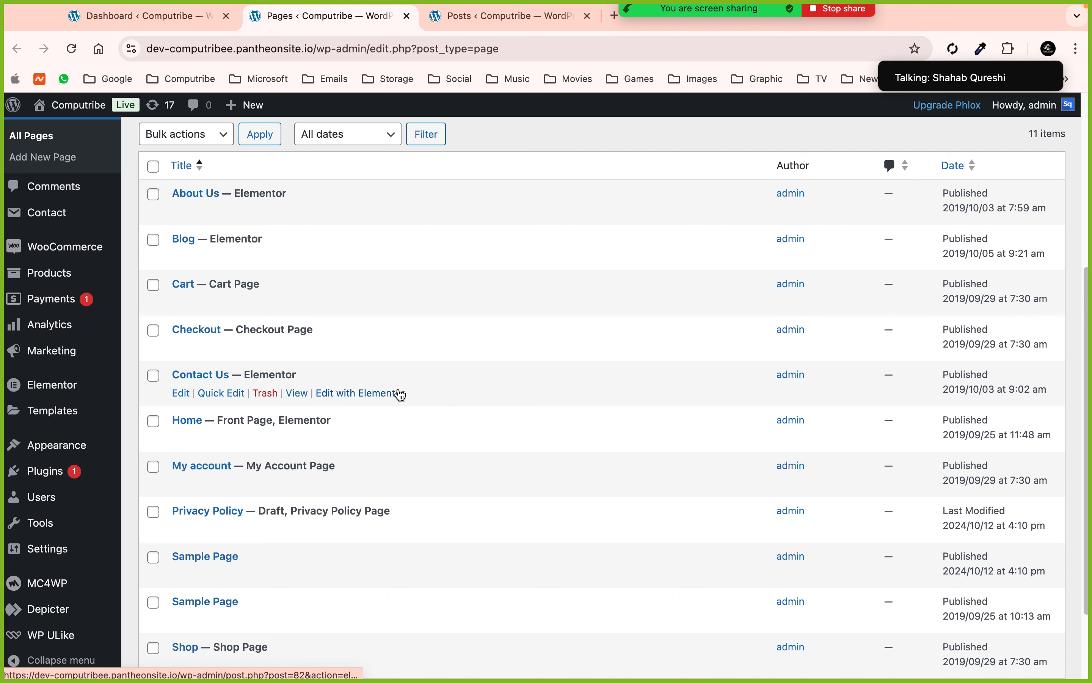
{"action": "scroll", "coordinate": [397, 393], "scroll_direction": "down", "scroll_amount": 2}
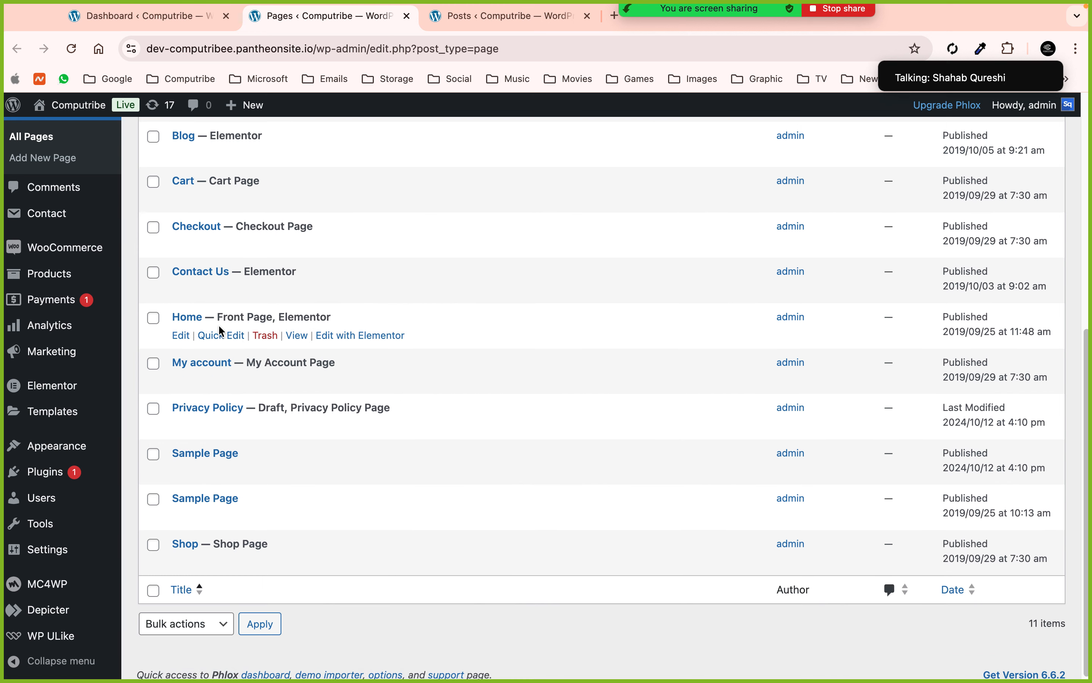
- Open Home with Elementor in its new tab and dismiss the notifications pop-up
{"action": "left_click", "coordinate": [373, 337], "text": "super"}
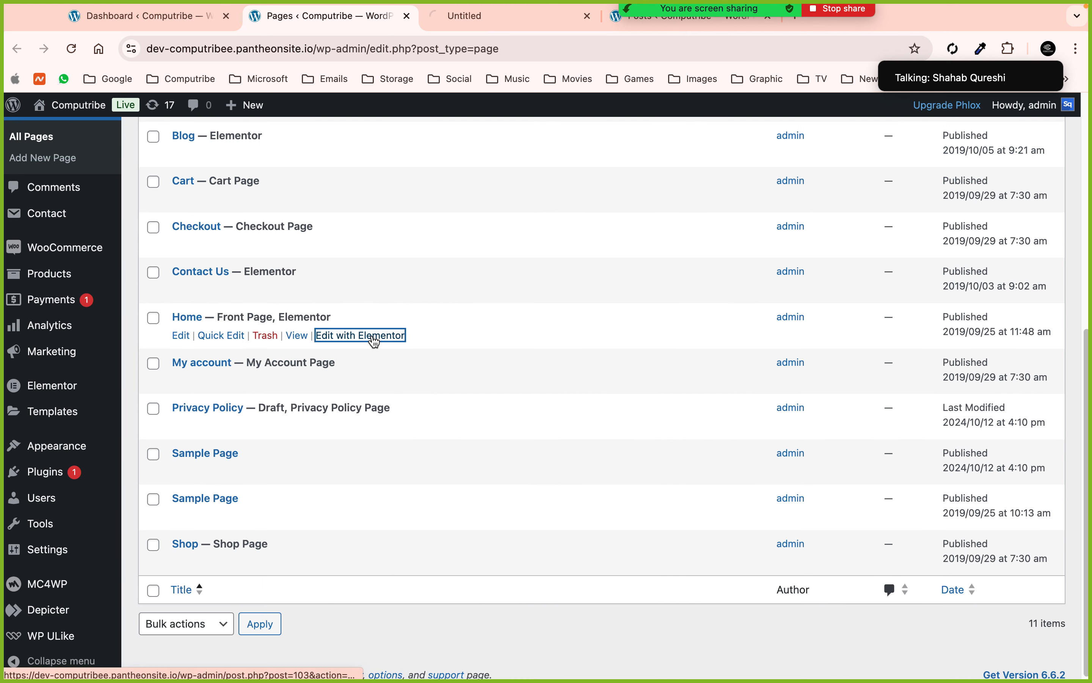
{"action": "left_click", "coordinate": [492, 19]}
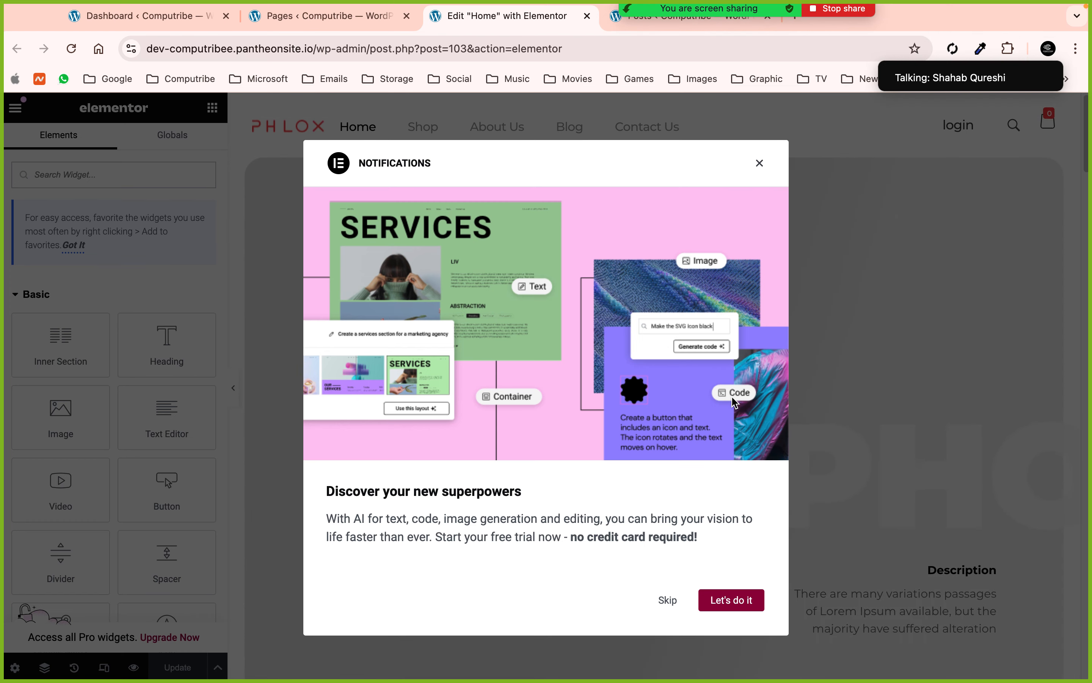
{"action": "left_click", "coordinate": [760, 163]}
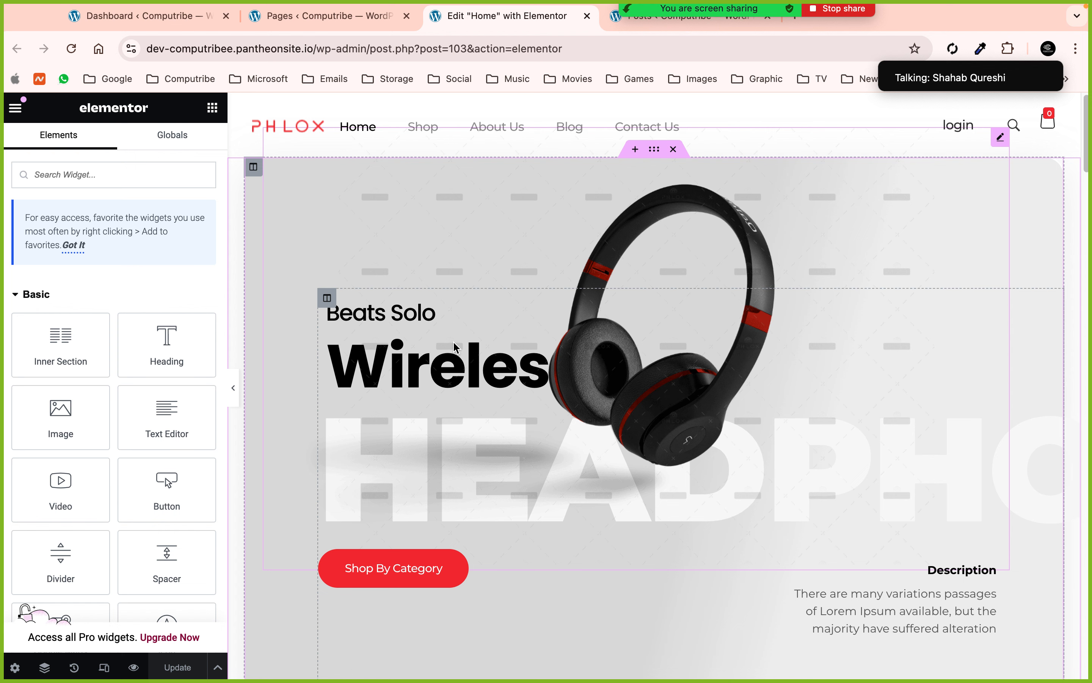
- Select the hero headphones image, browse the media library, then delete the image and undo it
{"action": "left_click", "coordinate": [466, 370]}
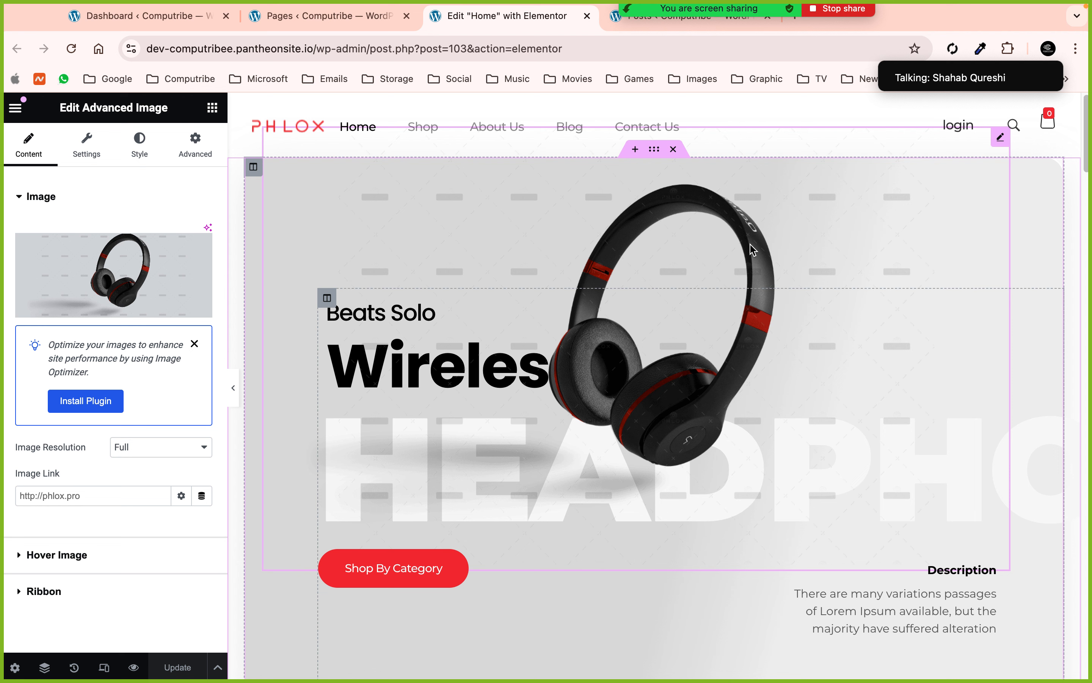
{"action": "left_click", "coordinate": [100, 306]}
{"action": "left_click", "coordinate": [1053, 131]}
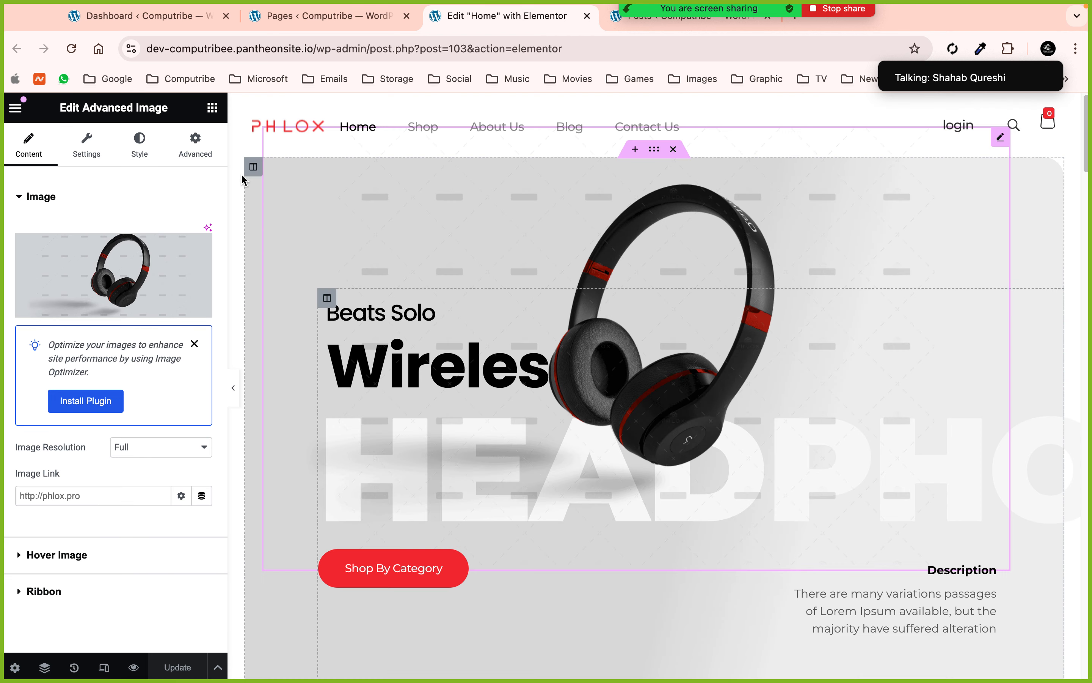
{"action": "left_click", "coordinate": [202, 248]}
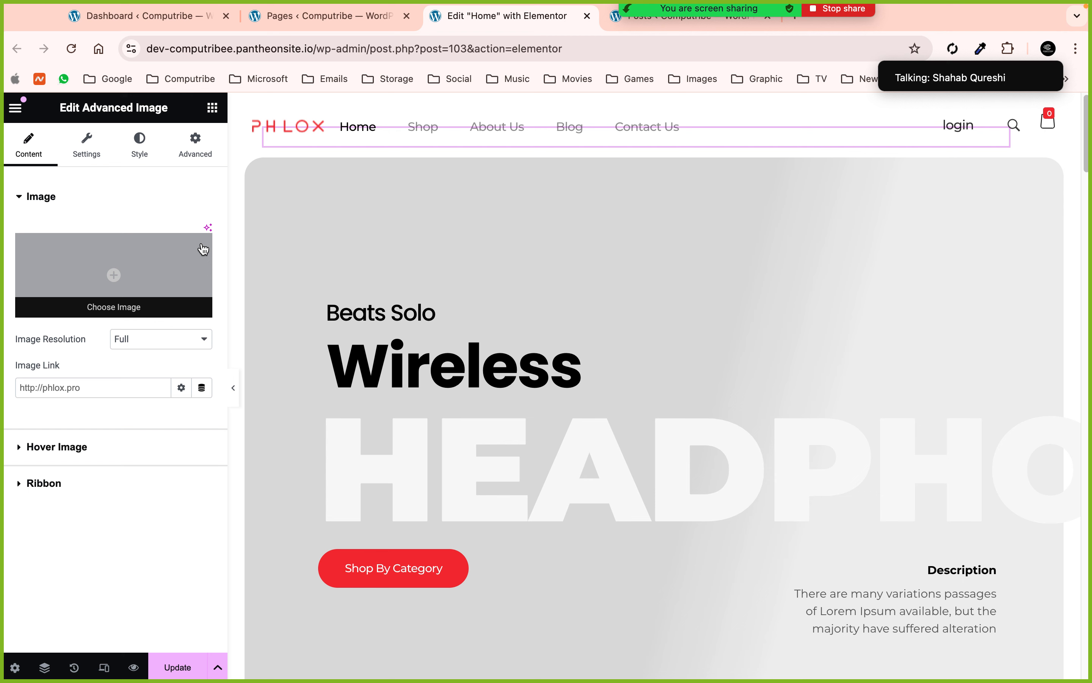
{"action": "key", "text": "super+z"}
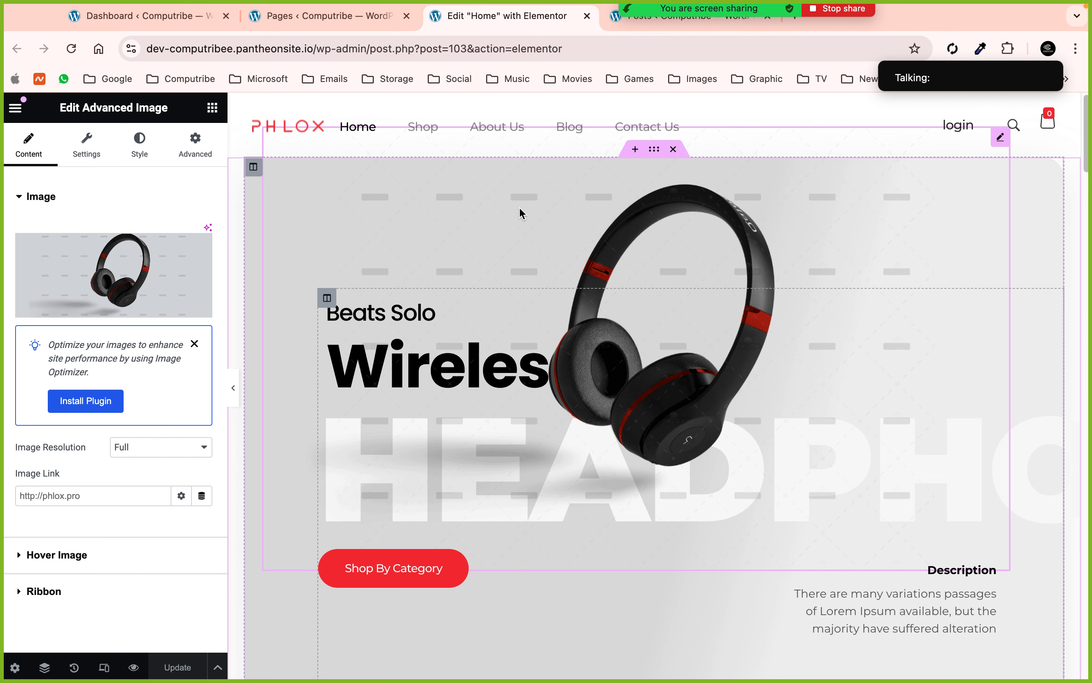
{"action": "scroll", "coordinate": [519, 206], "scroll_direction": "down", "scroll_amount": 5}
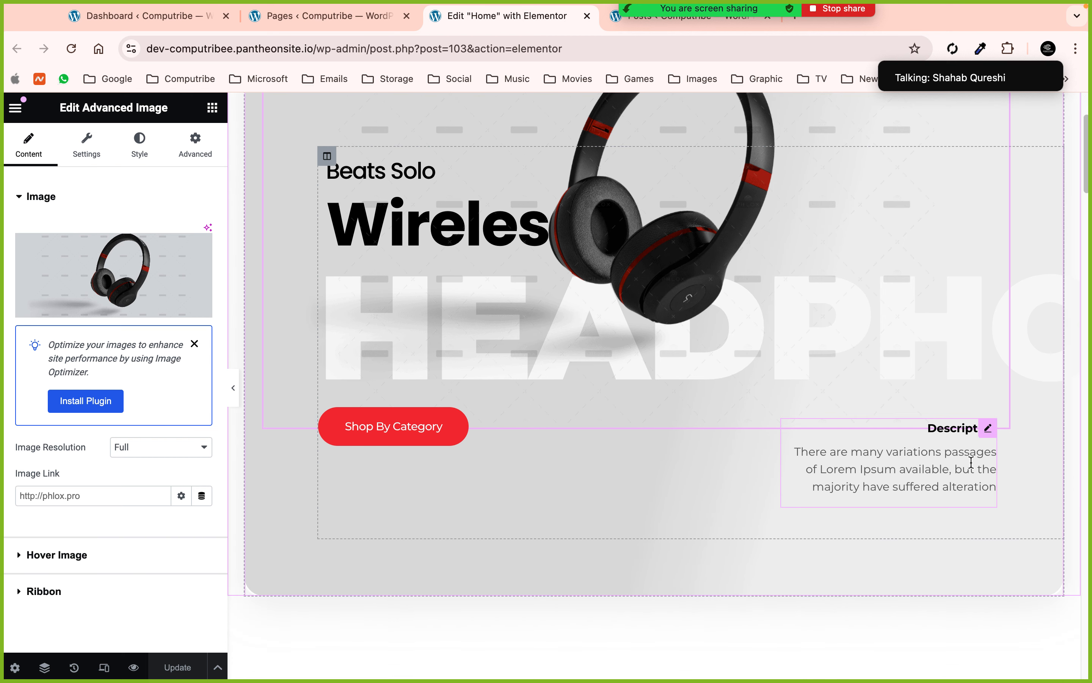
- Select the Description widget and expand its body text to review the wording
{"action": "left_click", "coordinate": [972, 462]}
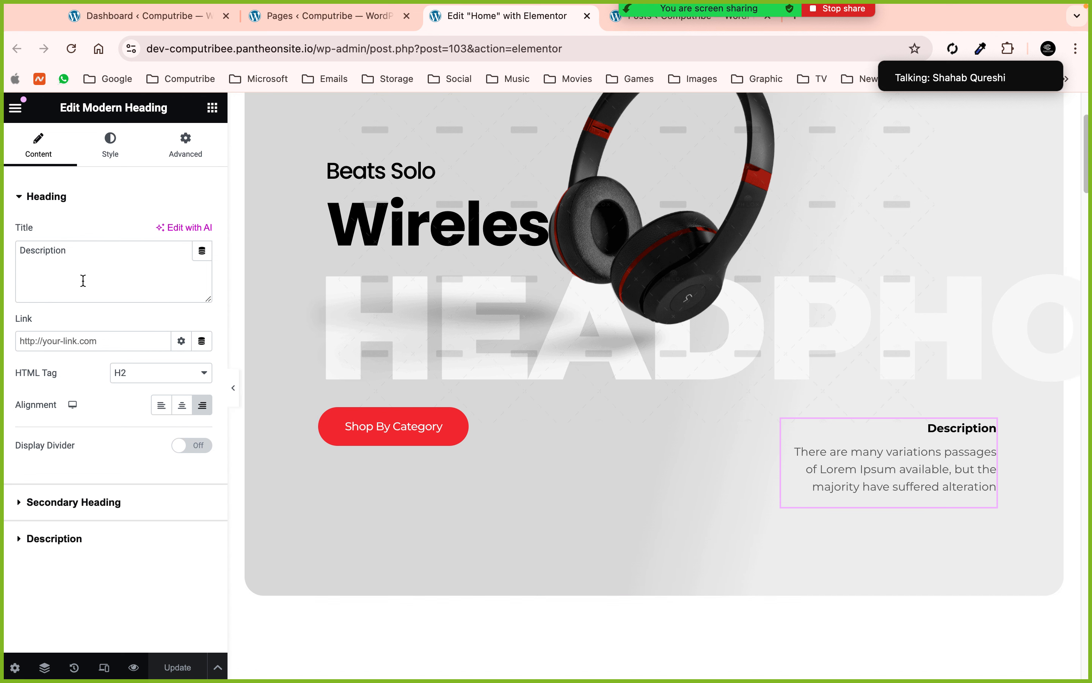
{"action": "left_click", "coordinate": [63, 547]}
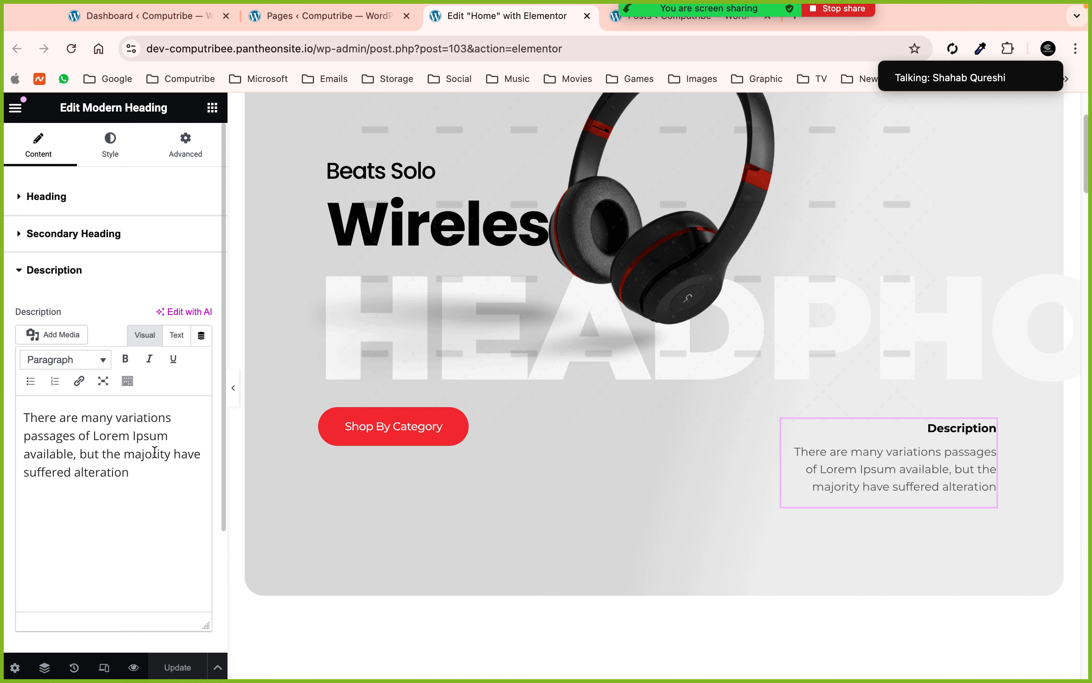
{"action": "left_click_drag", "start_coordinate": [129, 472], "coordinate": [104, 454]}
{"action": "left_click", "coordinate": [139, 471]}
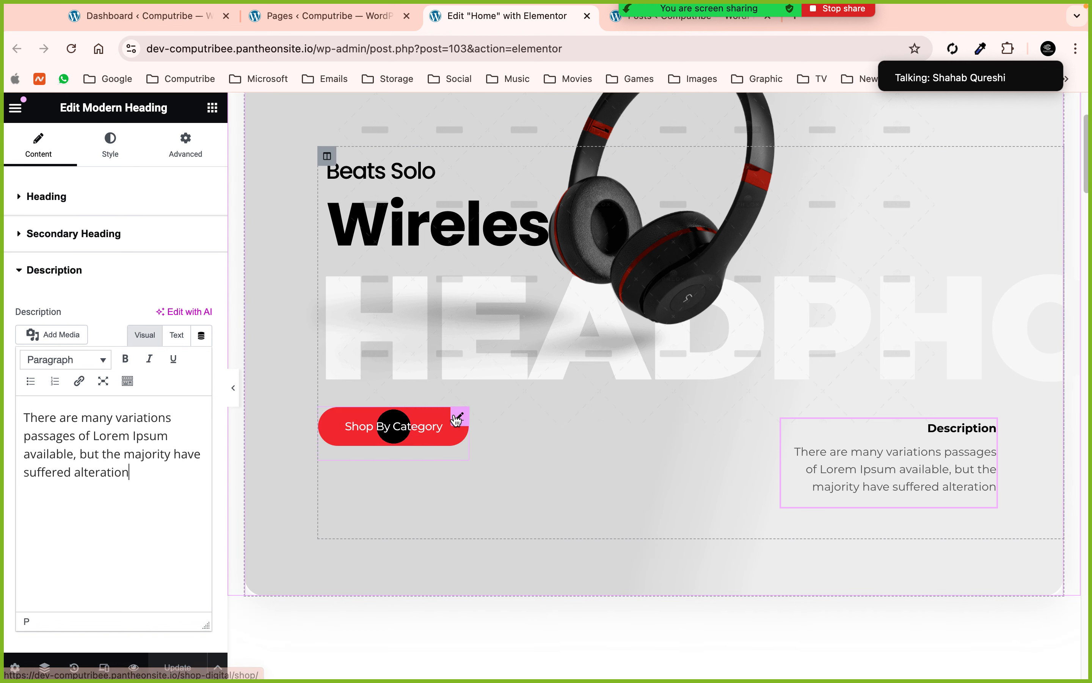
- Open the Shop By Category button's settings and inspect its label
{"action": "left_click", "coordinate": [458, 417]}
{"action": "double_click", "coordinate": [135, 231]}
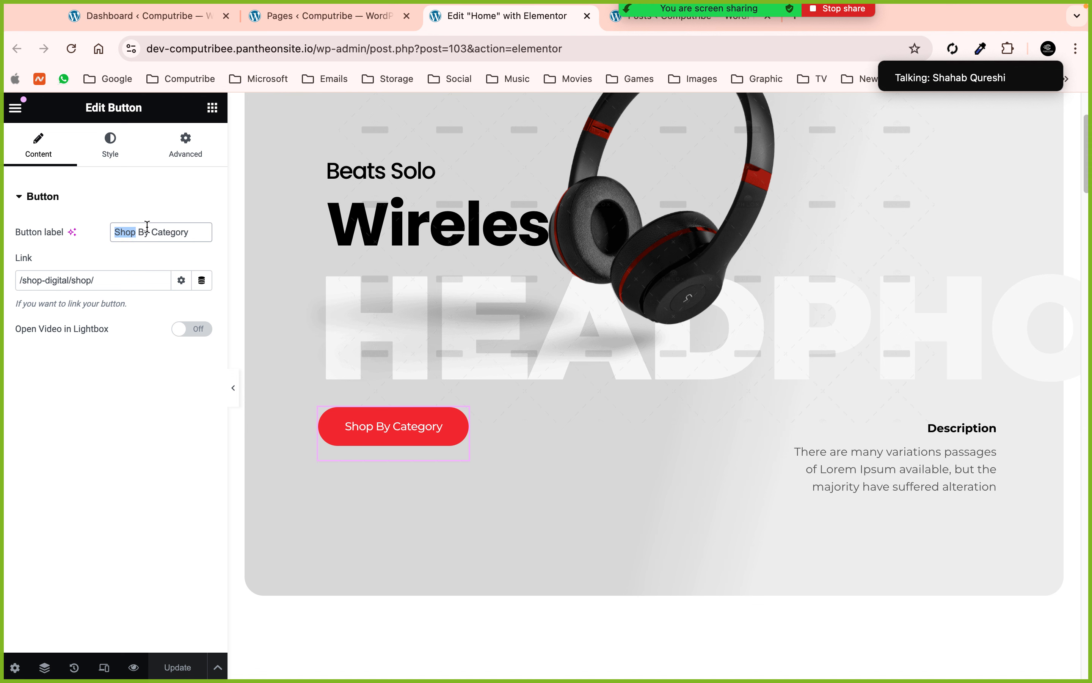
{"action": "left_click", "coordinate": [149, 230]}
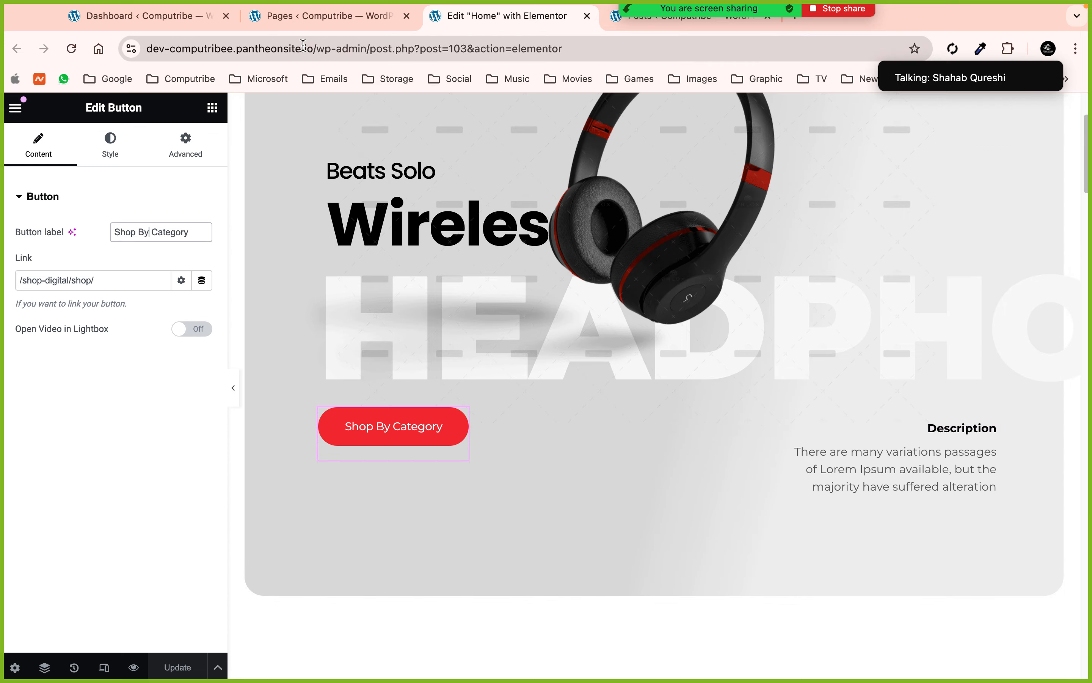
- Select the product cards section, the earphone card's column and its earphone image
{"action": "scroll", "coordinate": [451, 174], "scroll_direction": "down", "scroll_amount": 10}
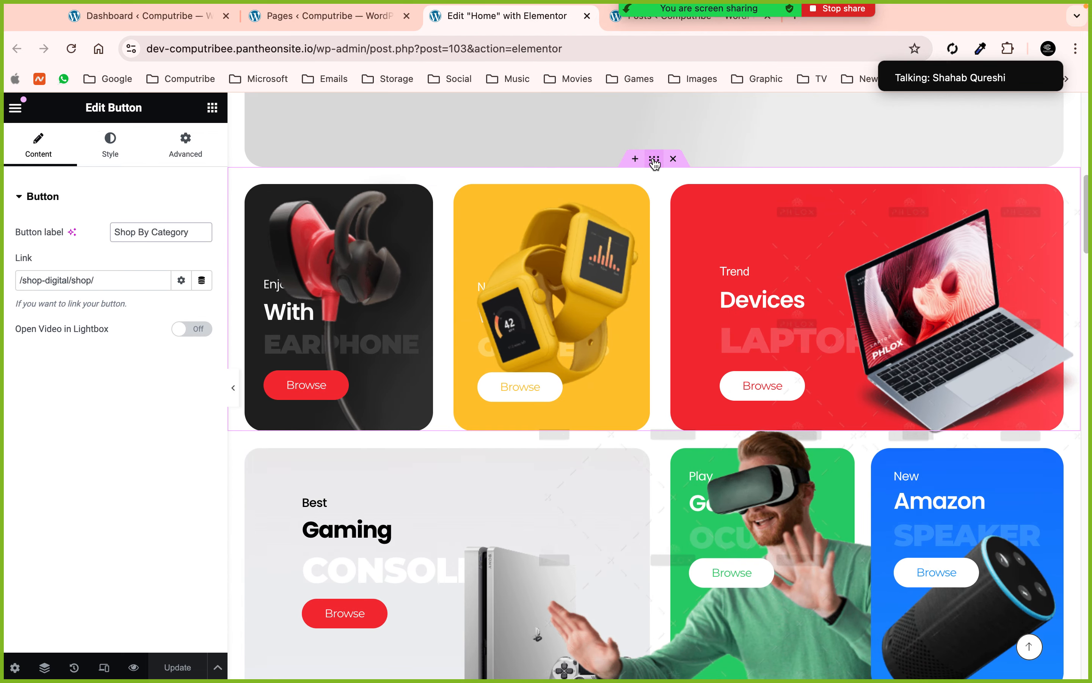
{"action": "left_click", "coordinate": [655, 160]}
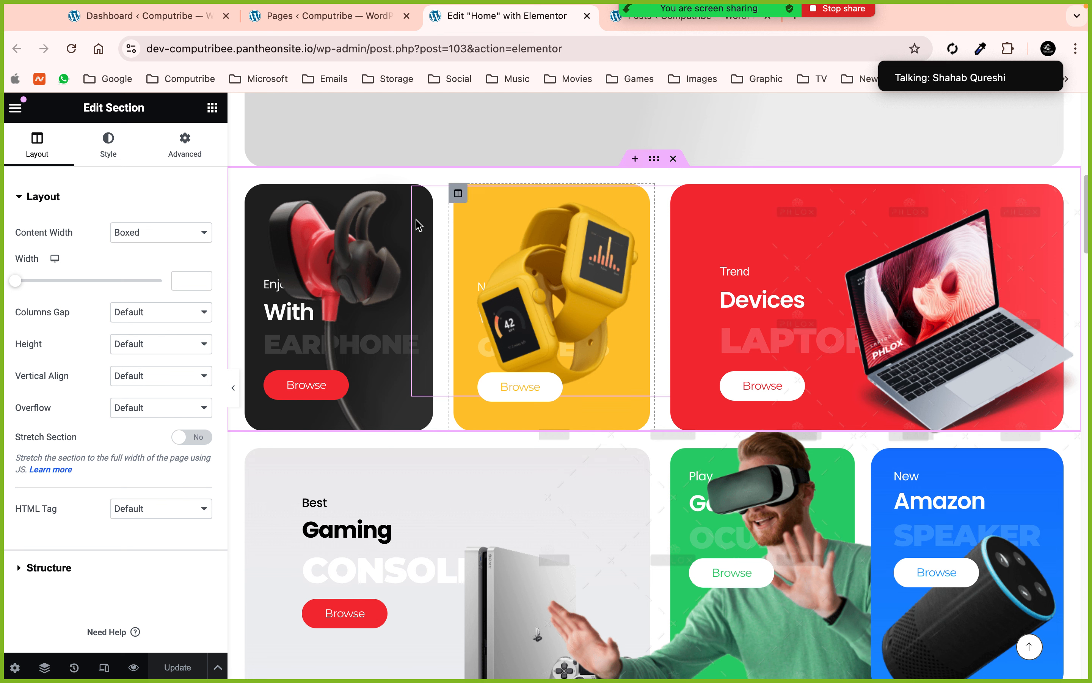
{"action": "left_click", "coordinate": [255, 198]}
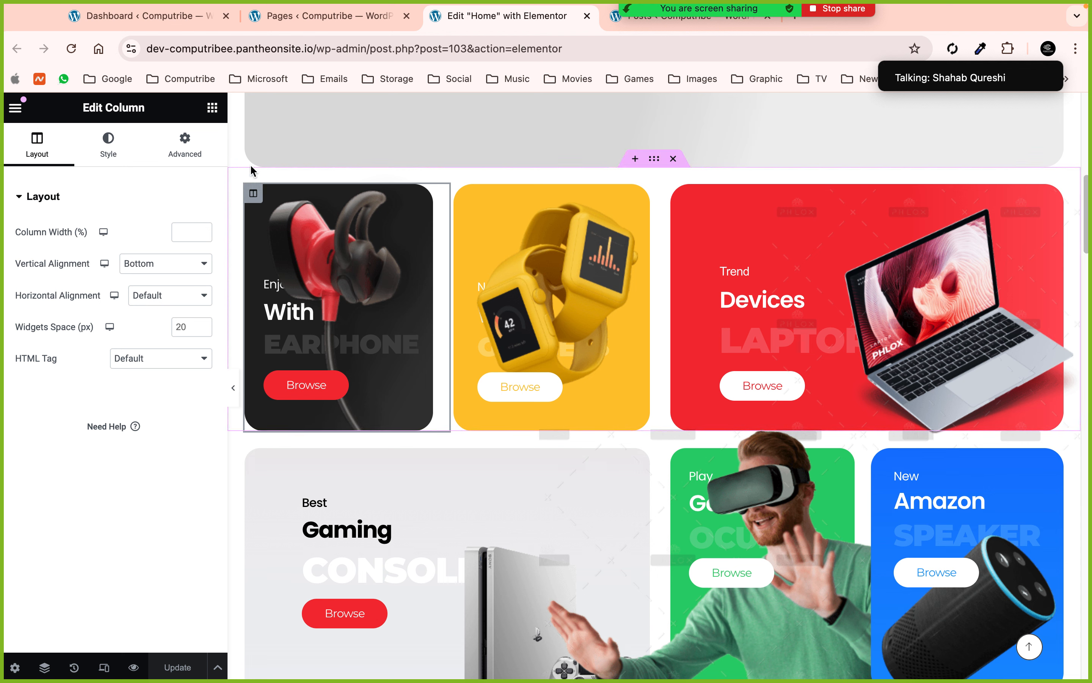
{"action": "left_click", "coordinate": [422, 145]}
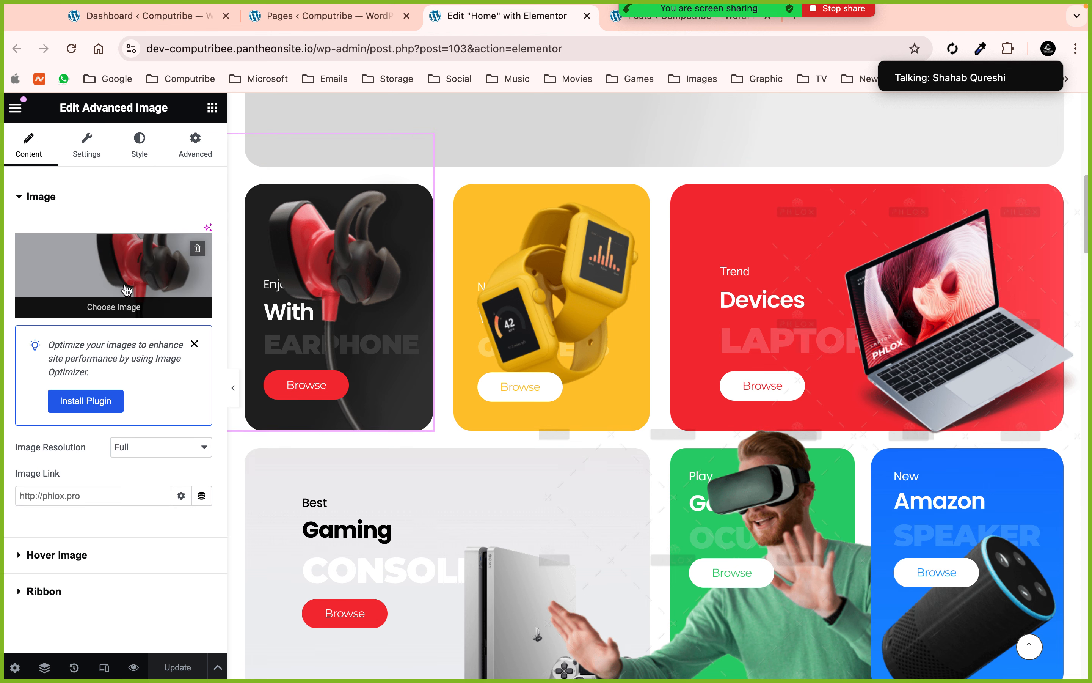
- Edit the yellow watch card's image, remove it, then undo to restore the watch
{"action": "left_click", "coordinate": [614, 198]}
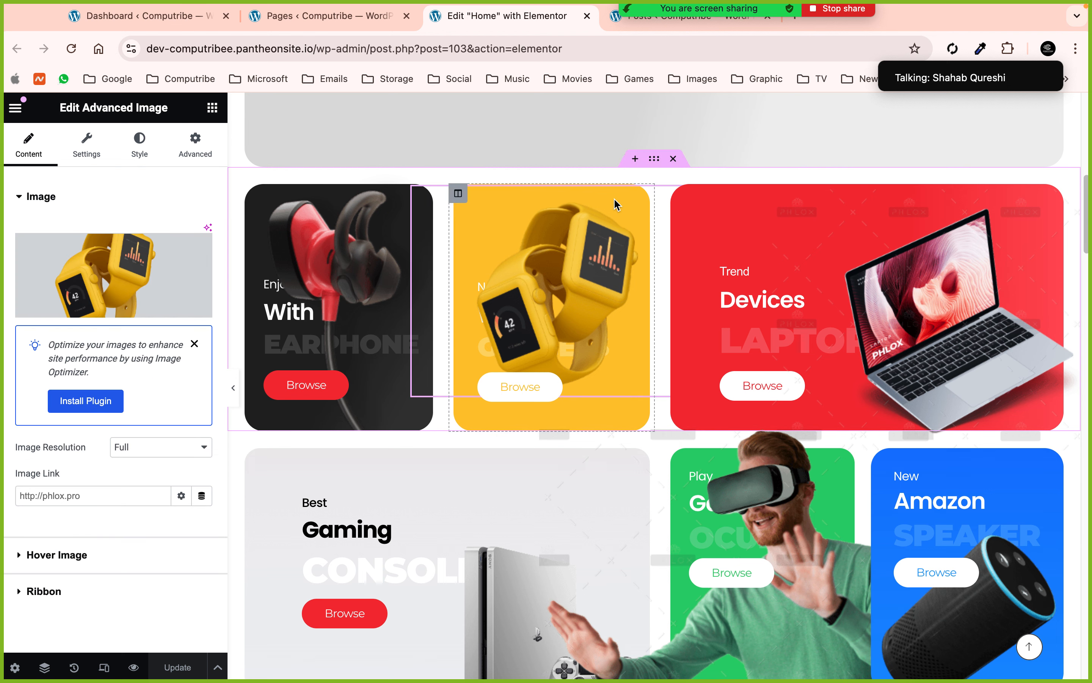
{"action": "mouse_move", "coordinate": [169, 283]}
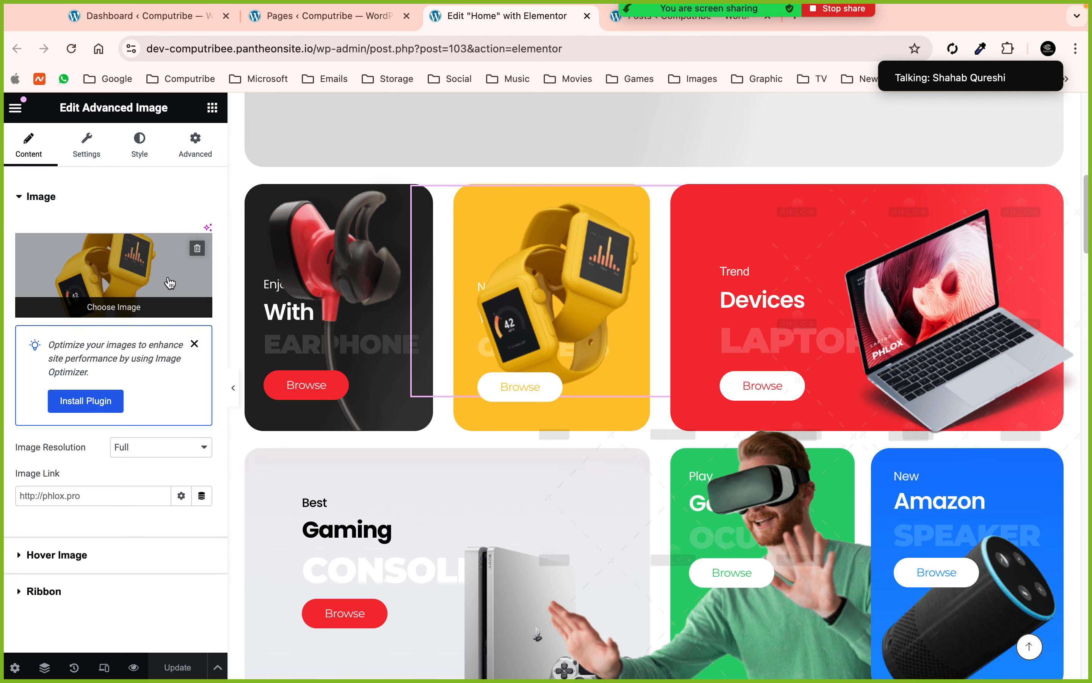
{"action": "left_click", "coordinate": [197, 248]}
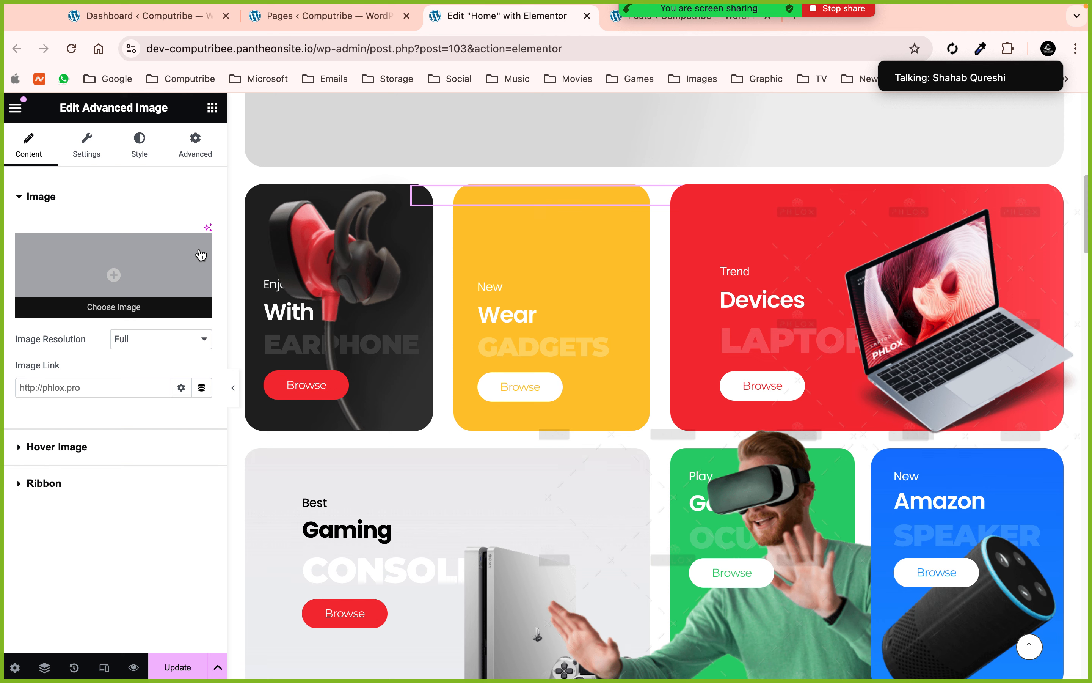
{"action": "key", "text": "ctrl+z"}
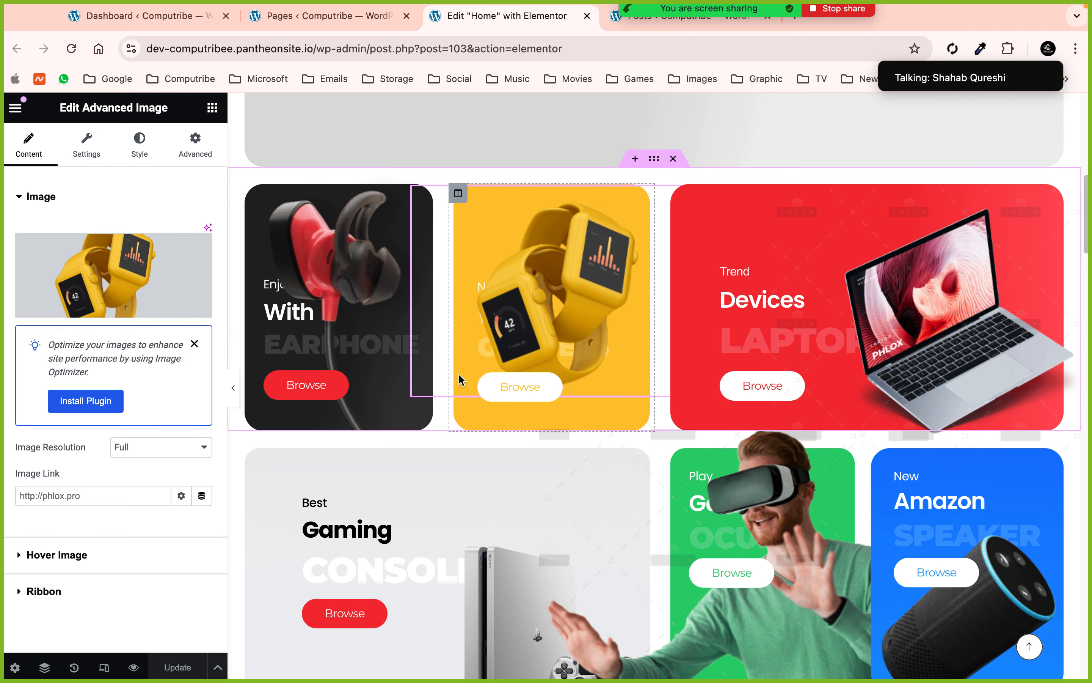
{"action": "scroll", "coordinate": [460, 379], "scroll_direction": "down", "scroll_amount": 2}
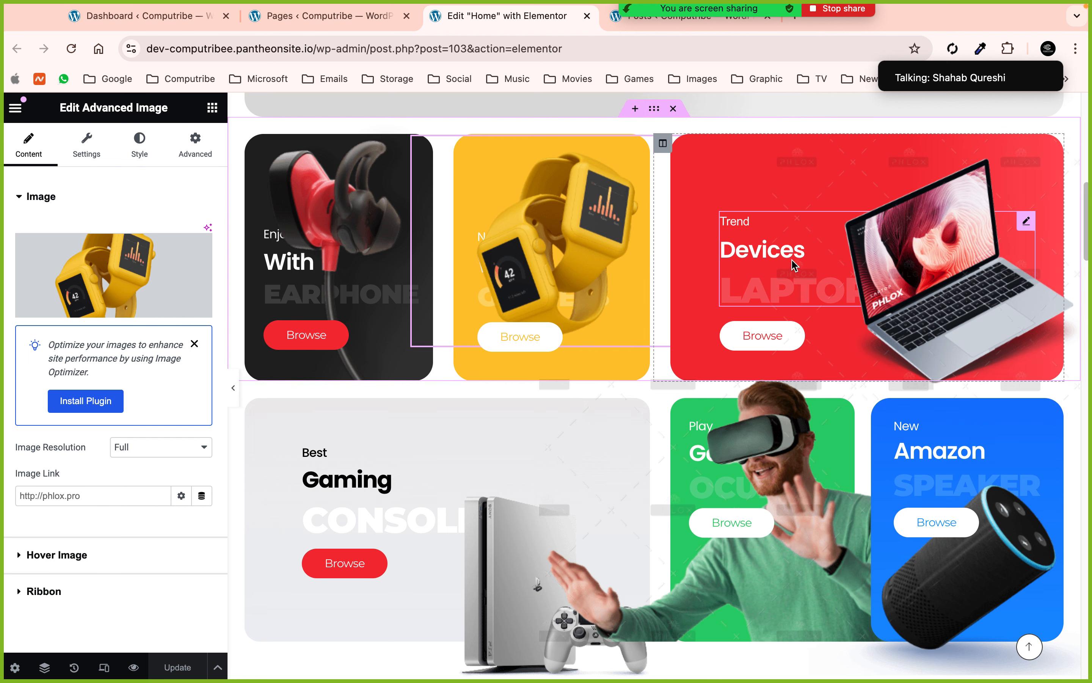
- Select the red card's Trend heading and expand its Devices secondary heading and LAPTOP description
{"action": "left_click", "coordinate": [735, 260]}
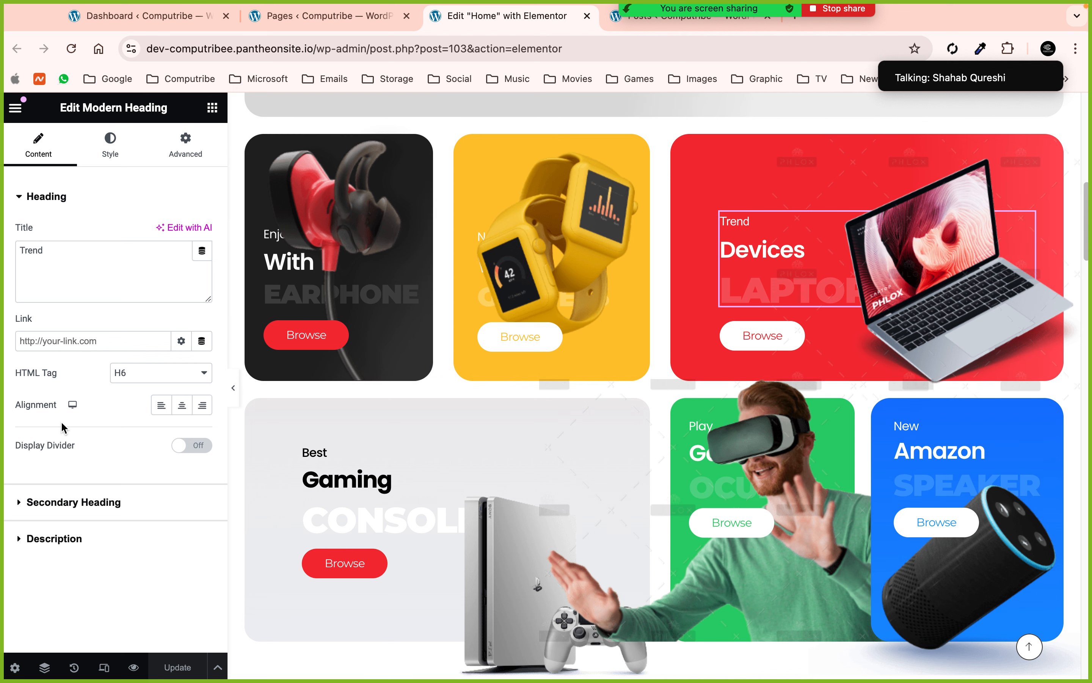
{"action": "left_click", "coordinate": [72, 502]}
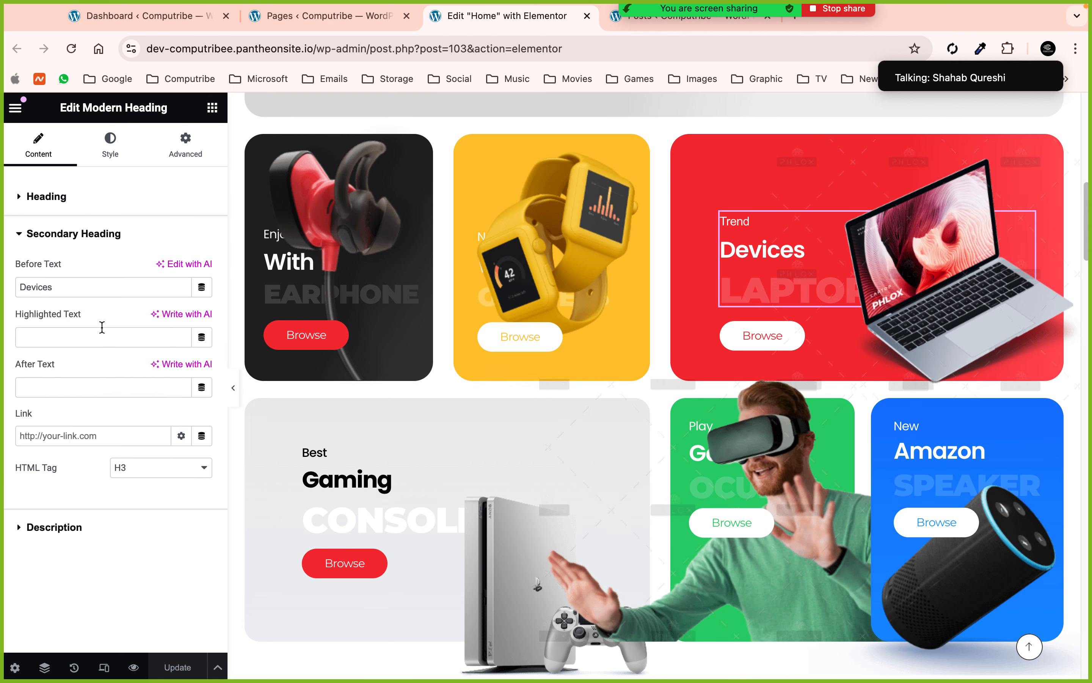
{"action": "left_click", "coordinate": [54, 527]}
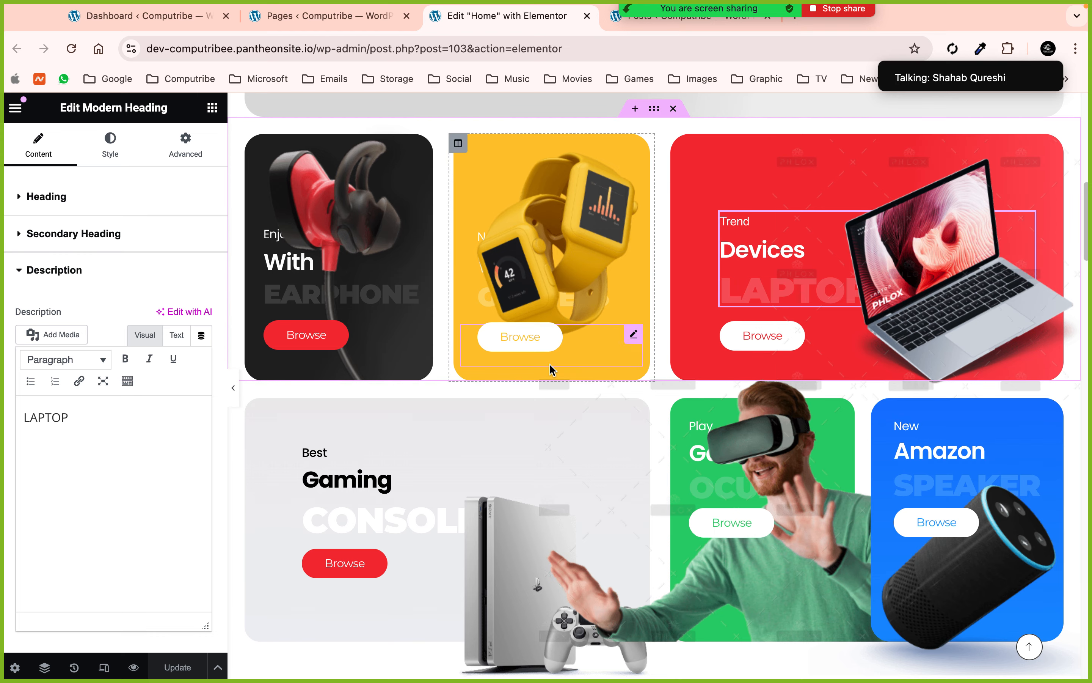
{"action": "scroll", "coordinate": [860, 479], "scroll_direction": "down", "scroll_amount": 10}
{"action": "scroll", "coordinate": [861, 481], "scroll_direction": "down", "scroll_amount": 4}
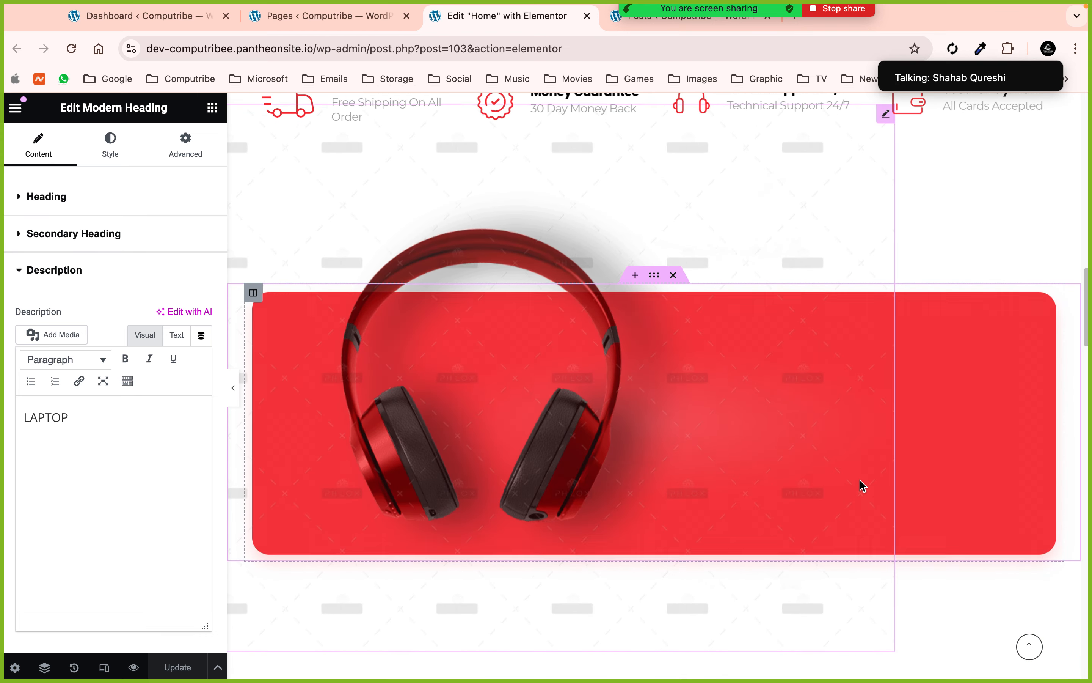
{"action": "scroll", "coordinate": [860, 480], "scroll_direction": "up", "scroll_amount": 3}
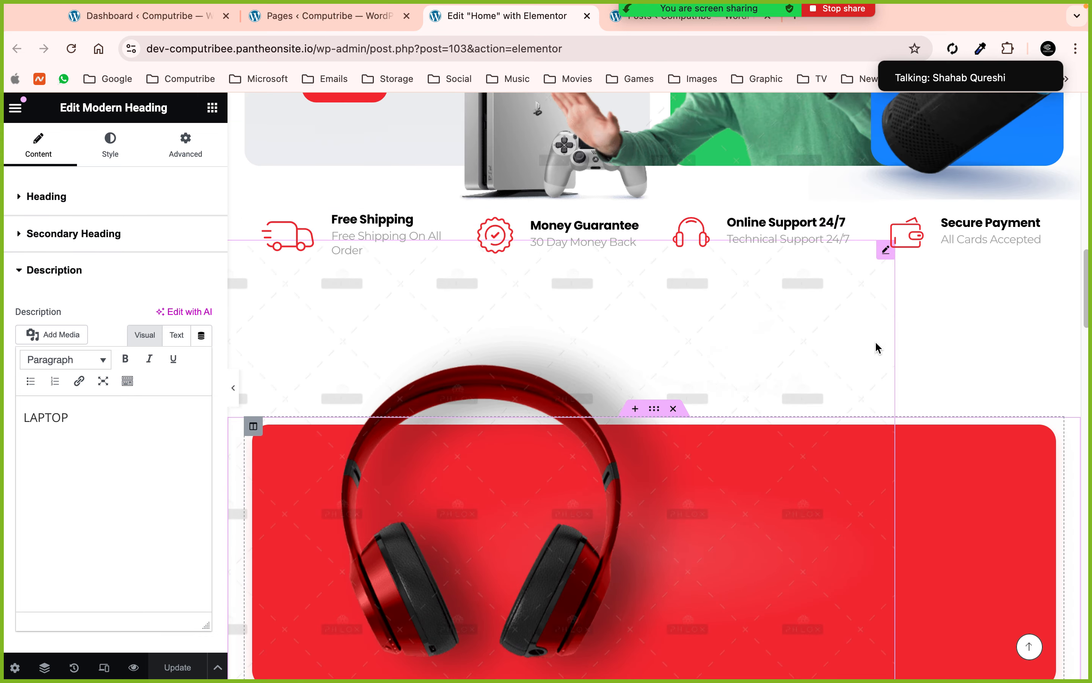
{"action": "left_click", "coordinate": [599, 235]}
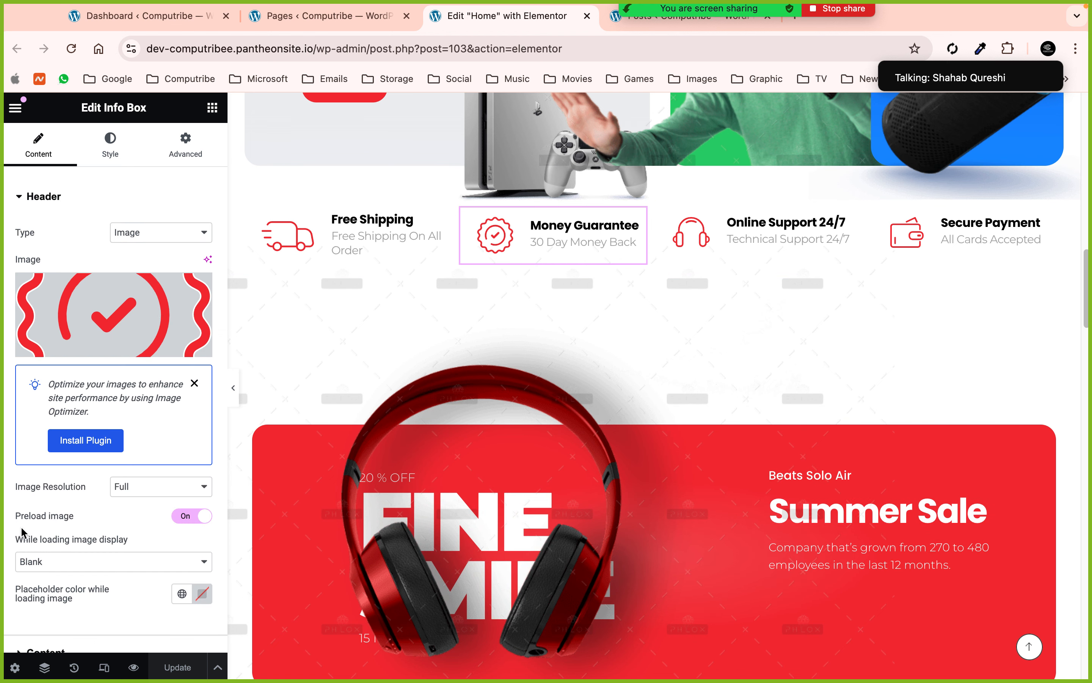
{"action": "scroll", "coordinate": [23, 532], "scroll_direction": "down", "scroll_amount": 2}
{"action": "left_click", "coordinate": [43, 603]}
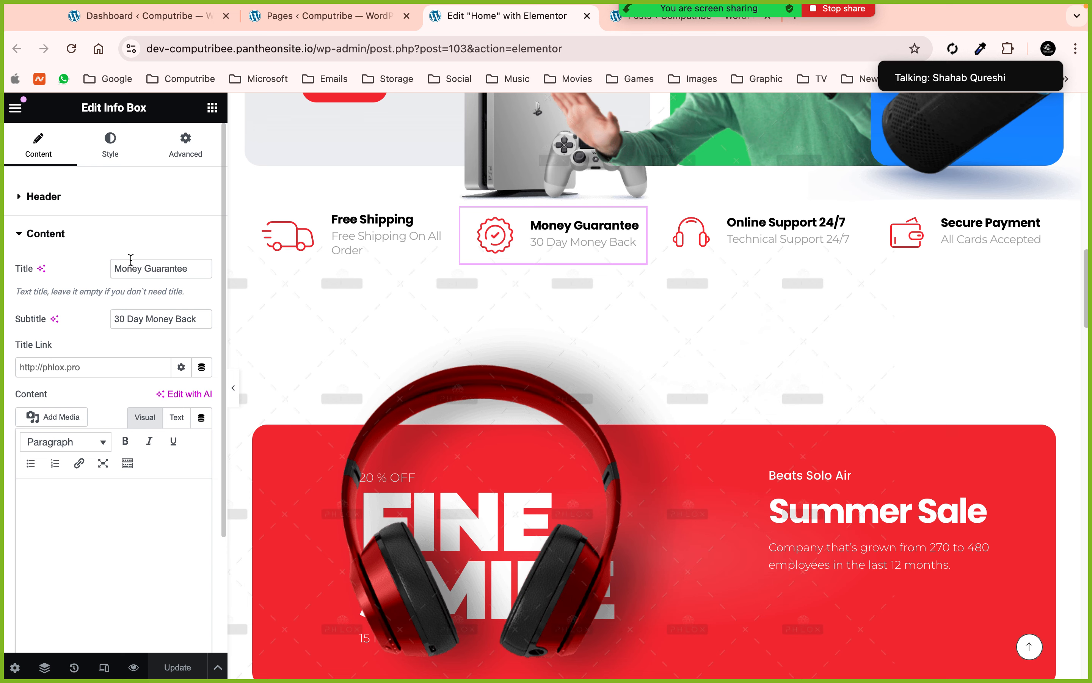
{"action": "scroll", "coordinate": [159, 263], "scroll_direction": "down", "scroll_amount": 3}
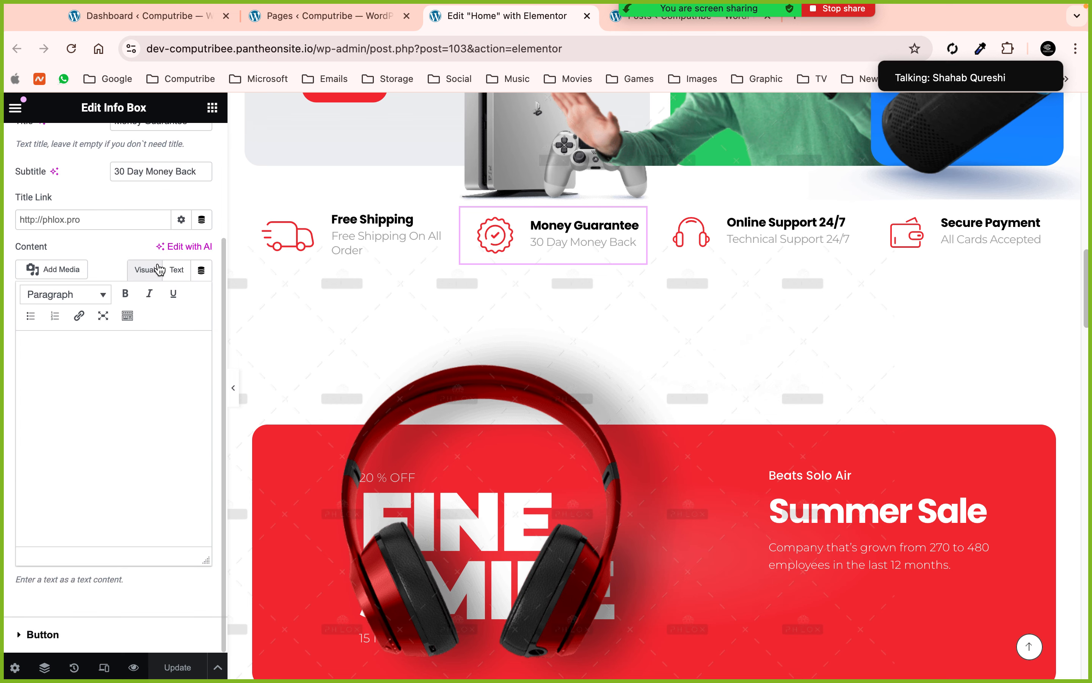
{"action": "scroll", "coordinate": [699, 443], "scroll_direction": "down", "scroll_amount": 8}
{"action": "scroll", "coordinate": [698, 443], "scroll_direction": "down", "scroll_amount": 4}
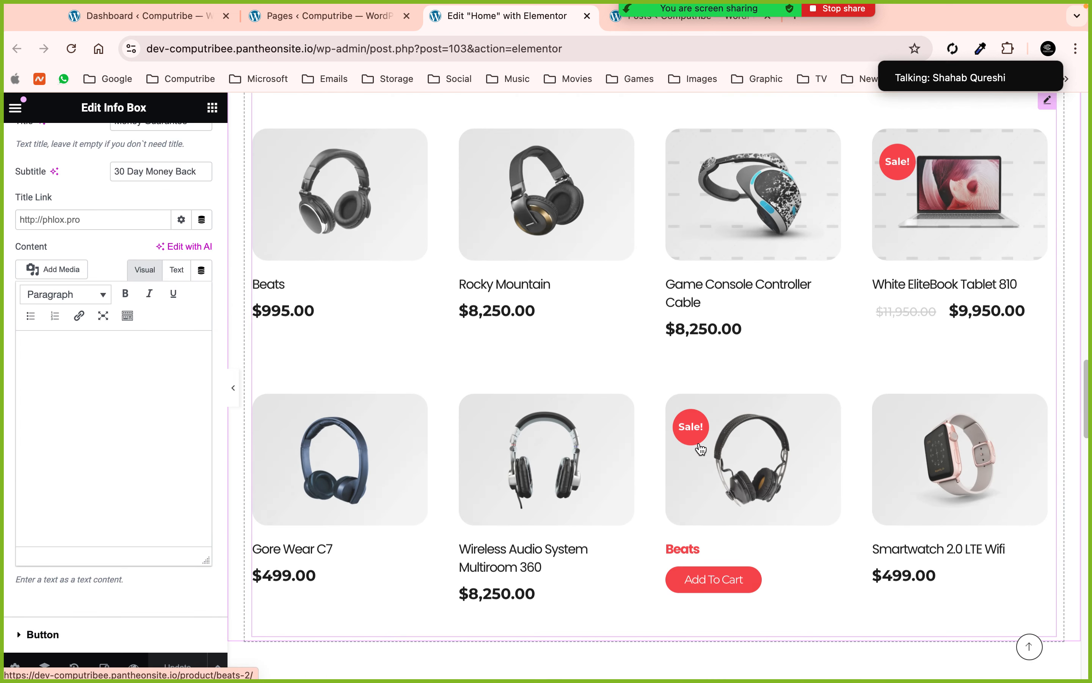
- Open the Recent Products widget and review its query: All Categories, 8 posts, Date descending
{"action": "scroll", "coordinate": [701, 449], "scroll_direction": "up", "scroll_amount": 2}
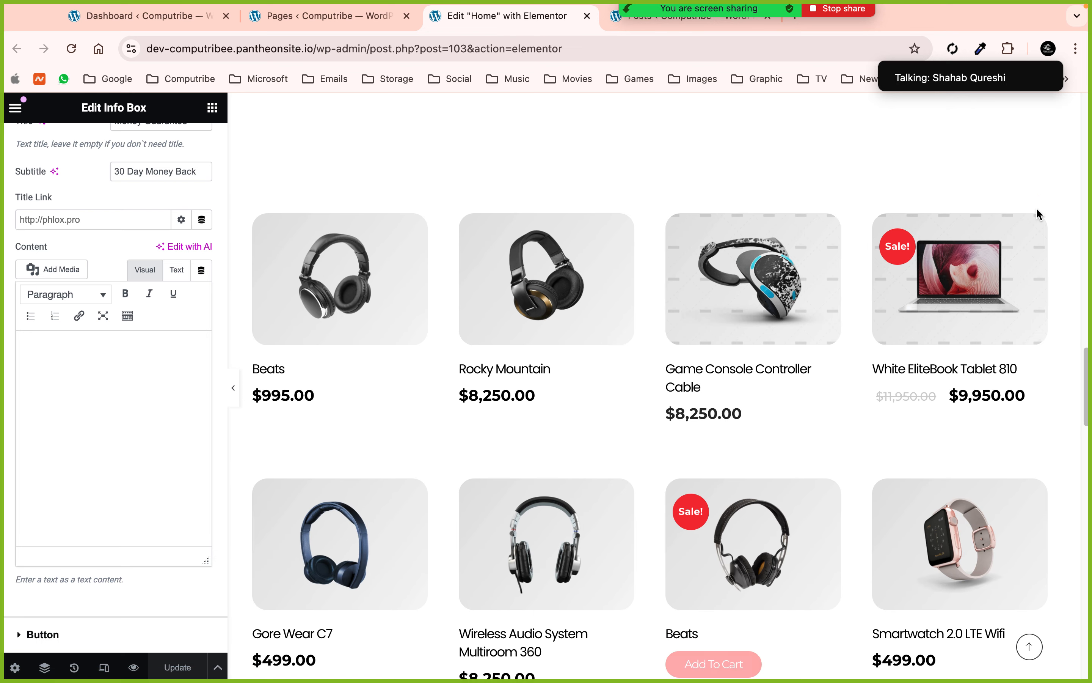
{"action": "left_click", "coordinate": [1047, 187]}
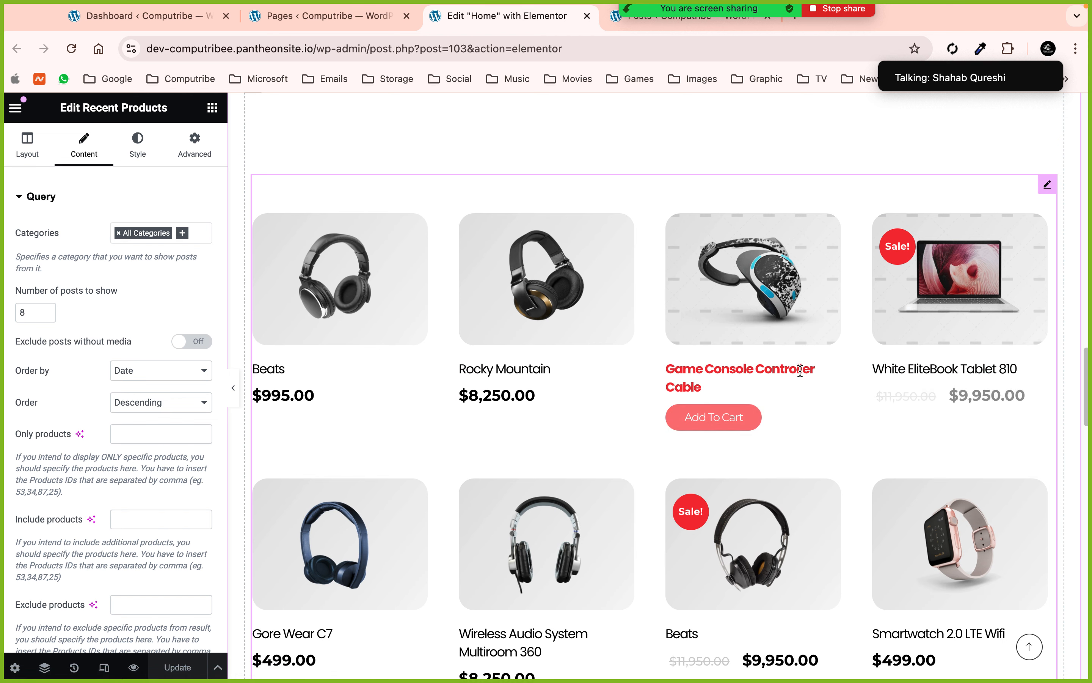
{"action": "scroll", "coordinate": [800, 370], "scroll_direction": "down", "scroll_amount": 6}
{"action": "scroll", "coordinate": [802, 373], "scroll_direction": "up", "scroll_amount": 4}
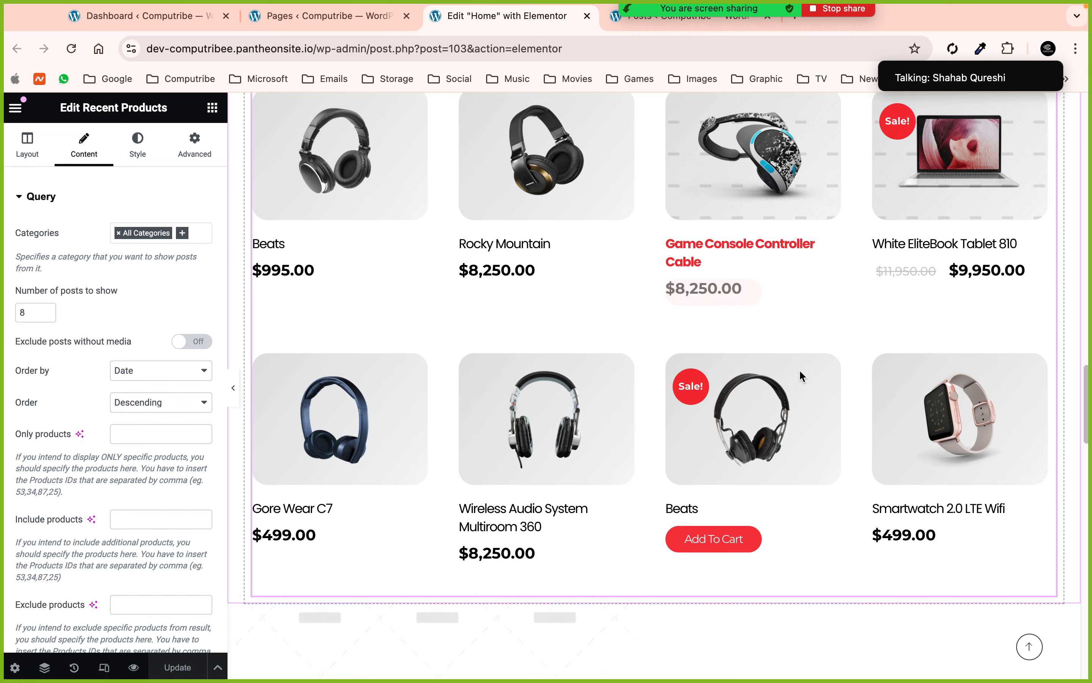
{"action": "scroll", "coordinate": [801, 372], "scroll_direction": "up", "scroll_amount": 1}
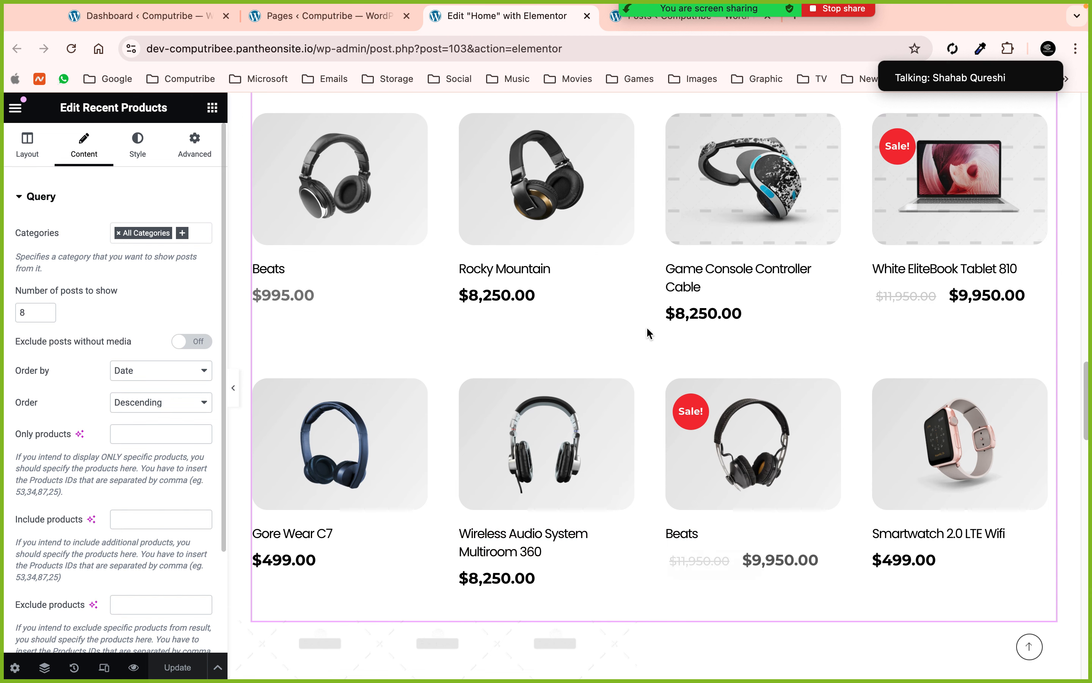
{"action": "scroll", "coordinate": [661, 327], "scroll_direction": "down", "scroll_amount": 10}
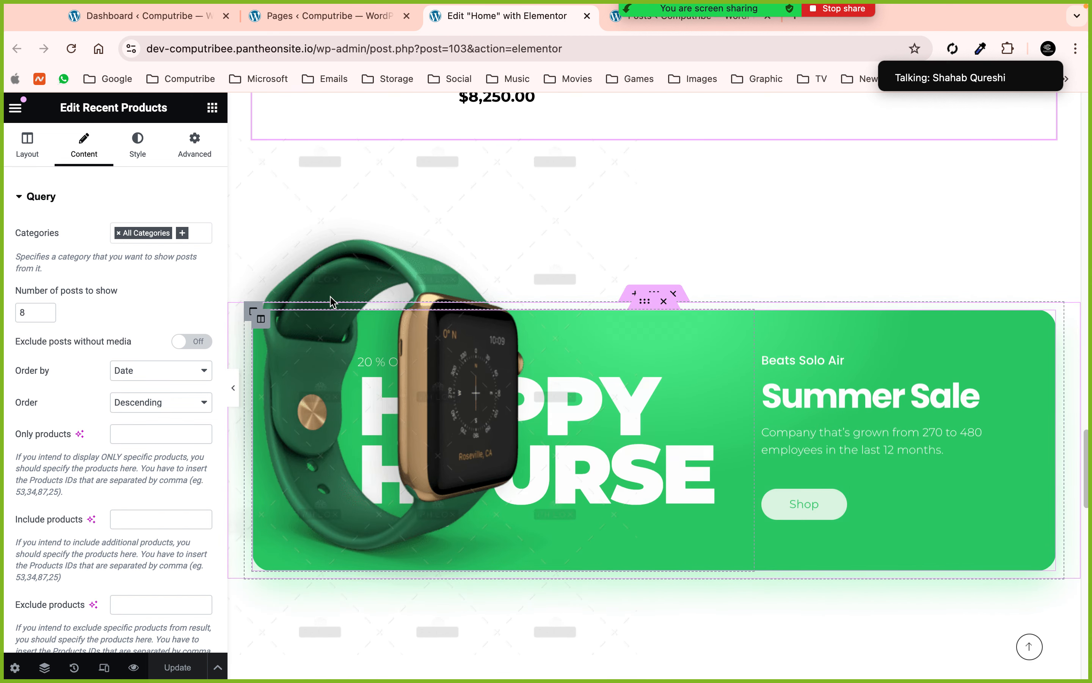
{"action": "scroll", "coordinate": [627, 384], "scroll_direction": "down", "scroll_amount": 15}
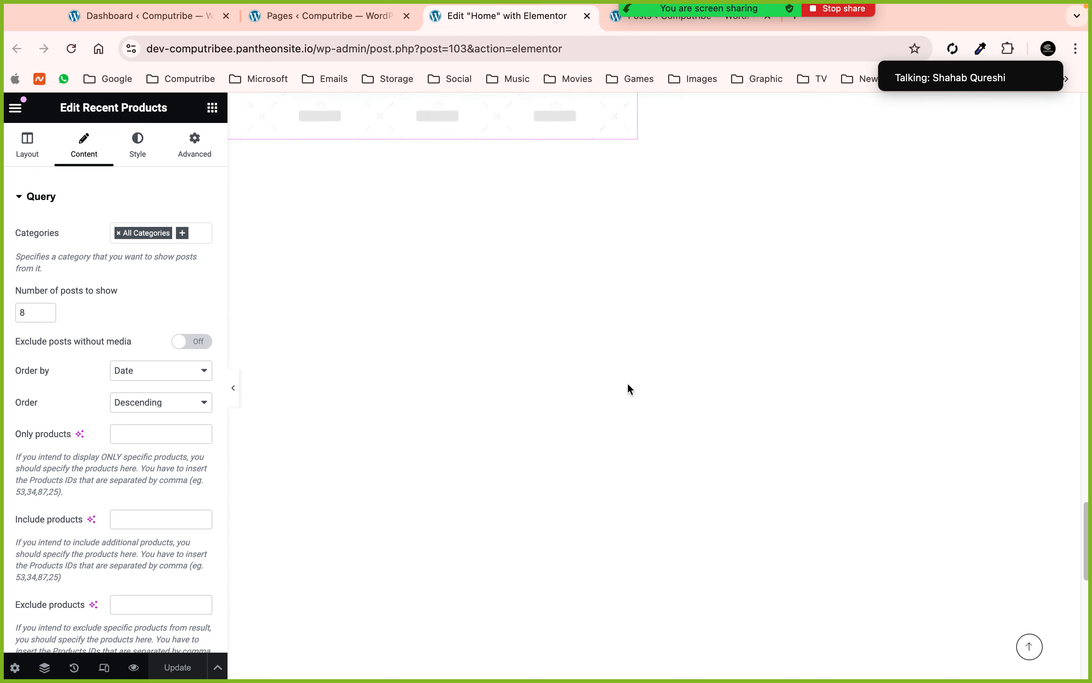
{"action": "scroll", "coordinate": [628, 384], "scroll_direction": "up", "scroll_amount": 3}
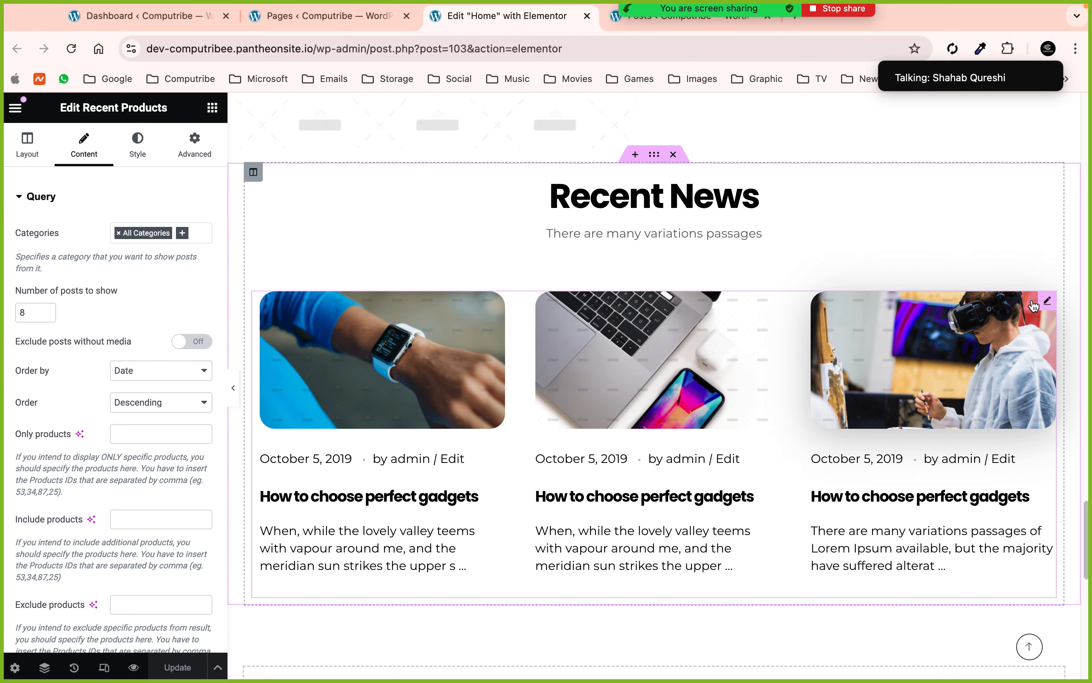
- Inspect the Recent News Grid & Carousel Posts settings, then close the Home editor tab
{"action": "left_click", "coordinate": [836, 356]}
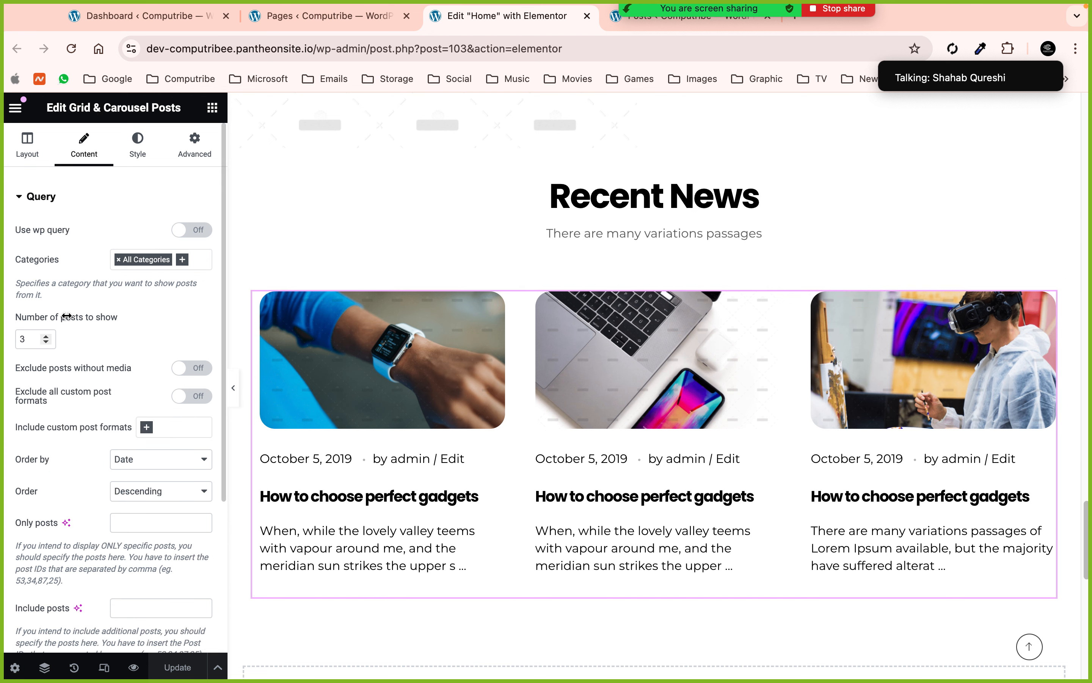
{"action": "scroll", "coordinate": [478, 372], "scroll_direction": "up", "scroll_amount": 10}
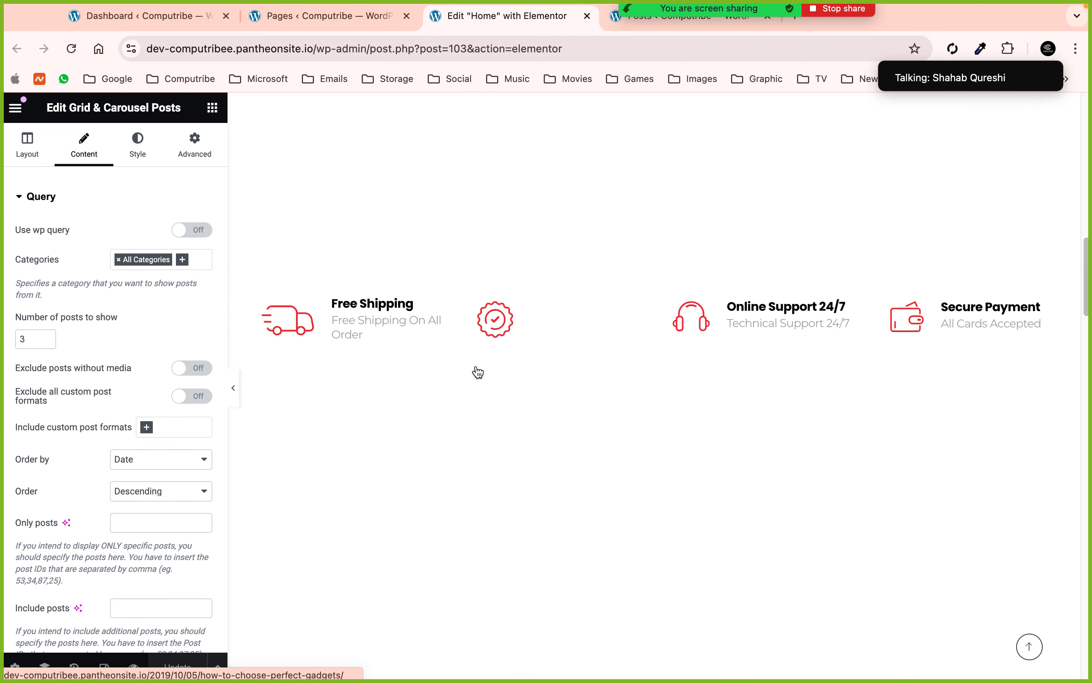
{"action": "scroll", "coordinate": [478, 372], "scroll_direction": "up", "scroll_amount": 10}
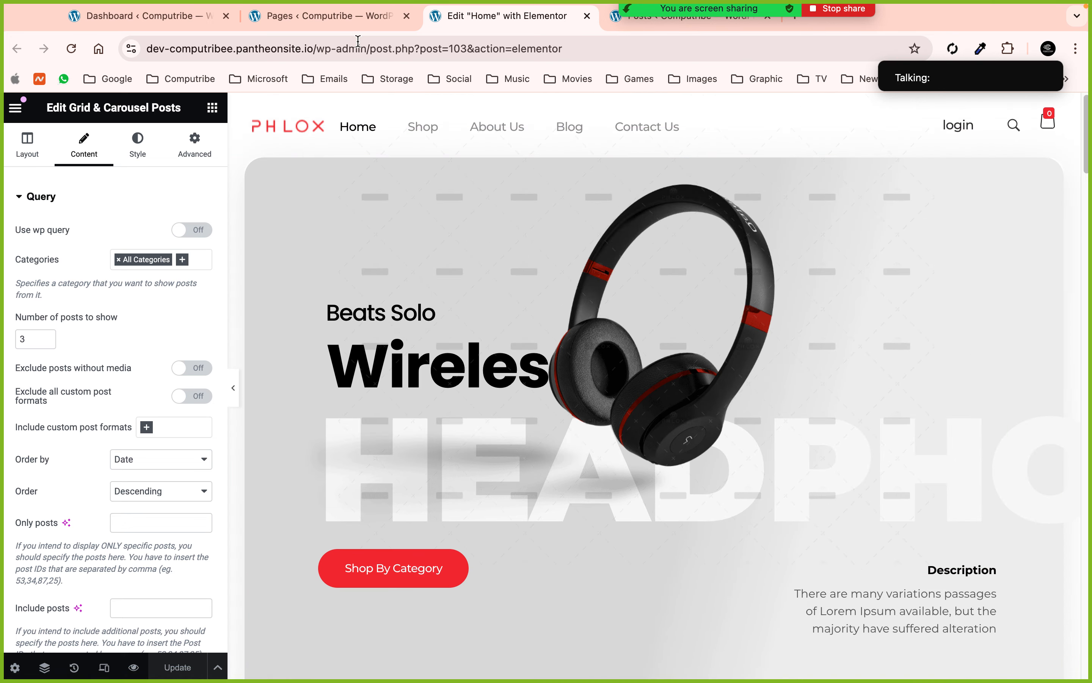
{"action": "left_click", "coordinate": [587, 17]}
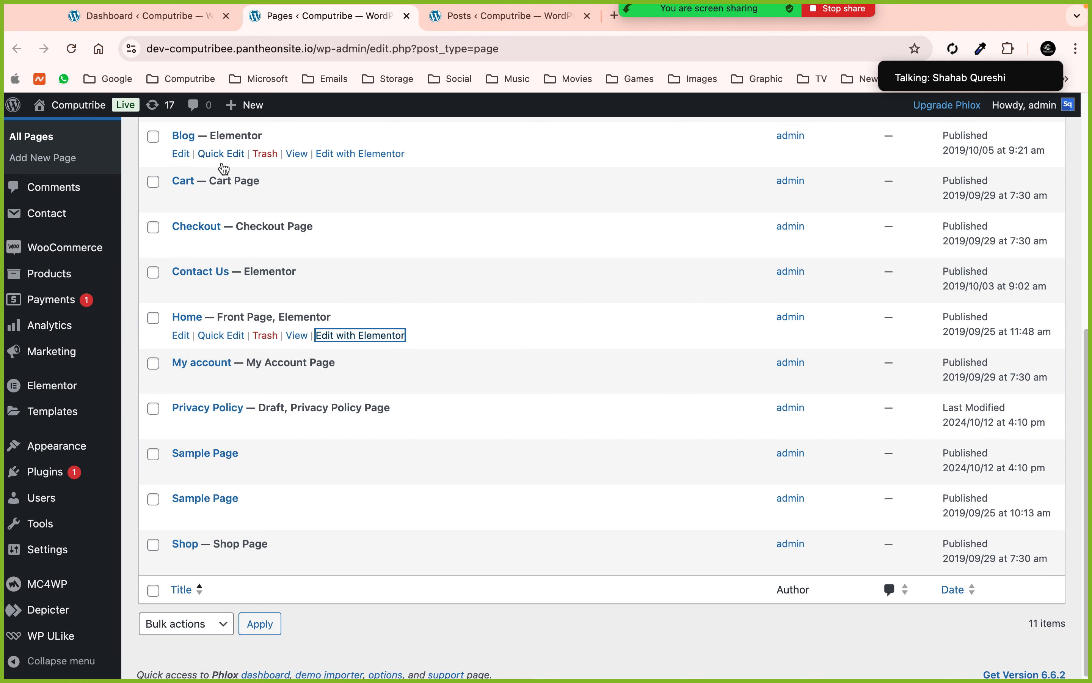
- Open Contact Us with Elementor and the site Customizer in new tabs
{"action": "left_click", "coordinate": [328, 290], "text": "super"}
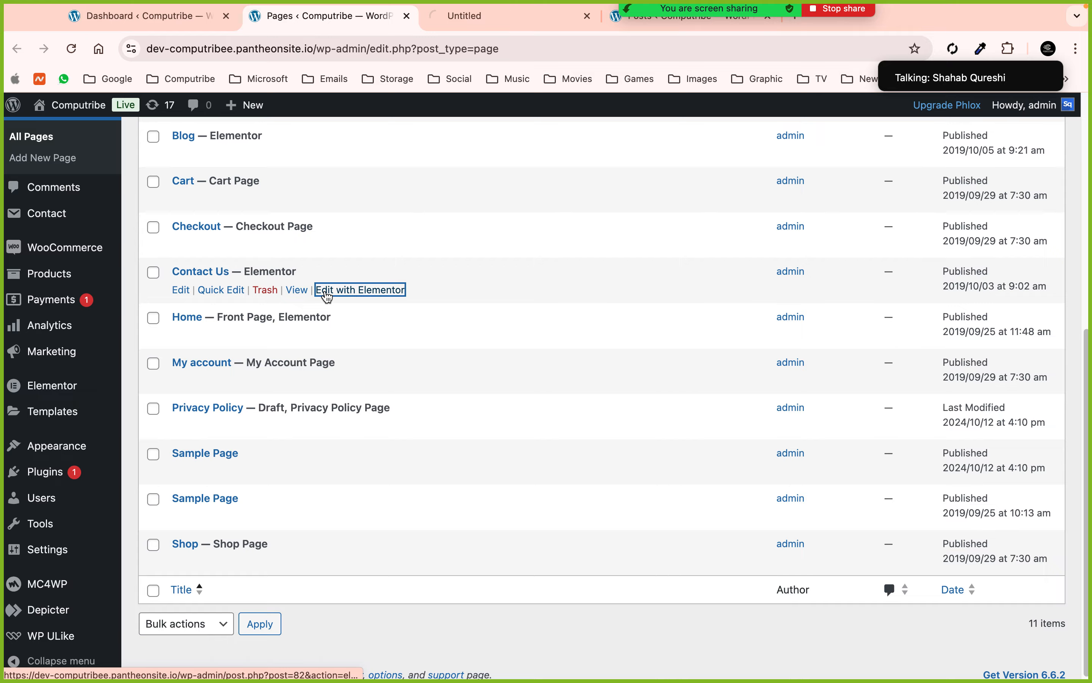
{"action": "scroll", "coordinate": [326, 293], "scroll_direction": "up", "scroll_amount": 10}
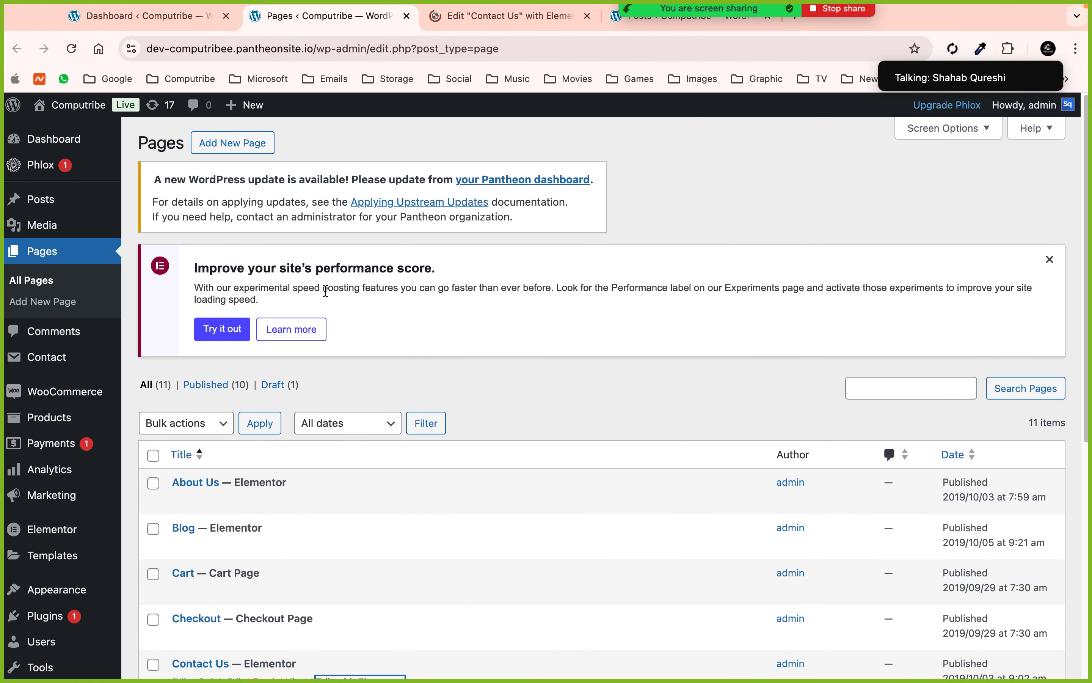
{"action": "scroll", "coordinate": [188, 334], "scroll_direction": "down", "scroll_amount": 5}
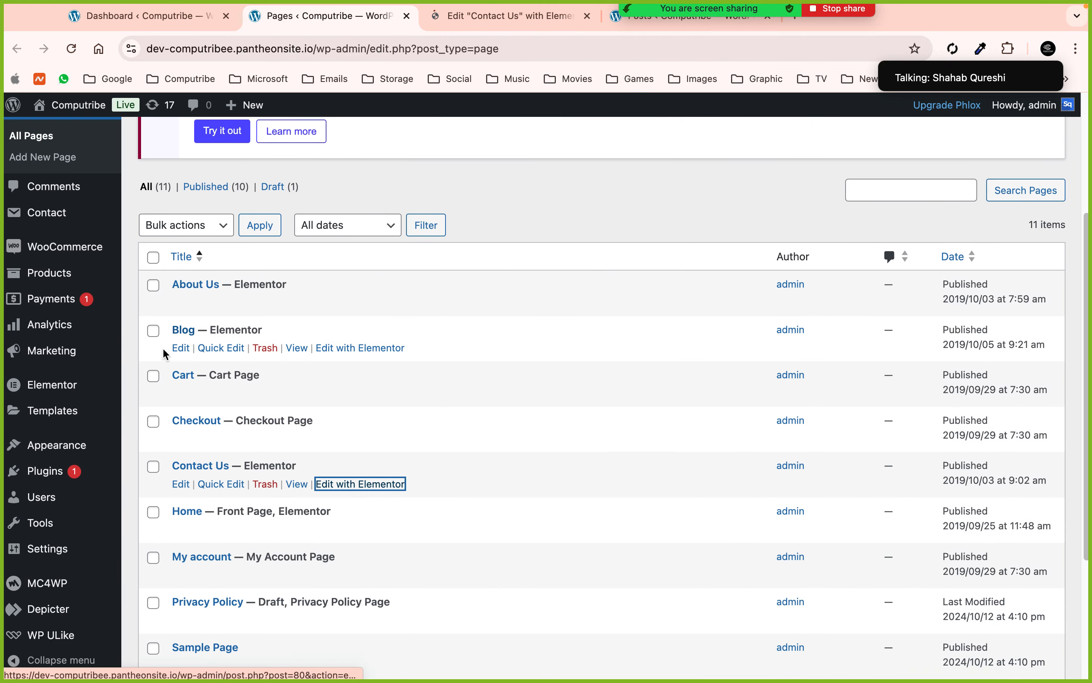
{"action": "mouse_move", "coordinate": [91, 446]}
{"action": "left_click", "coordinate": [163, 491]}
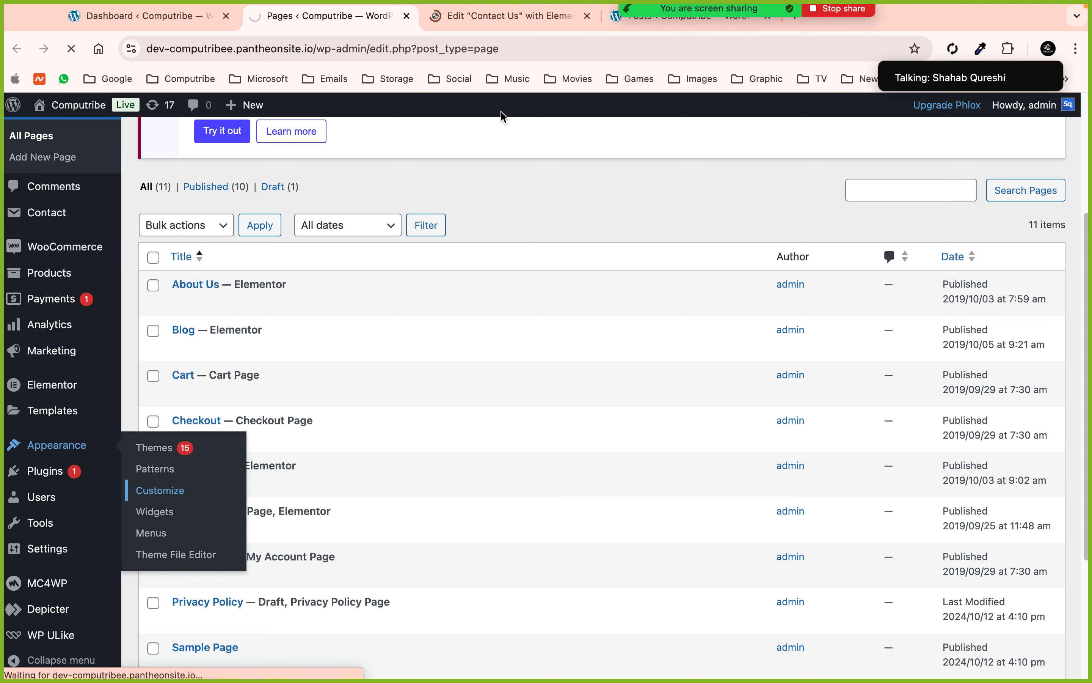
- Check the Posts list and the 'How to choose perfect gadgets' post, then return to the Contact Us editor
{"action": "left_click", "coordinate": [614, 26]}
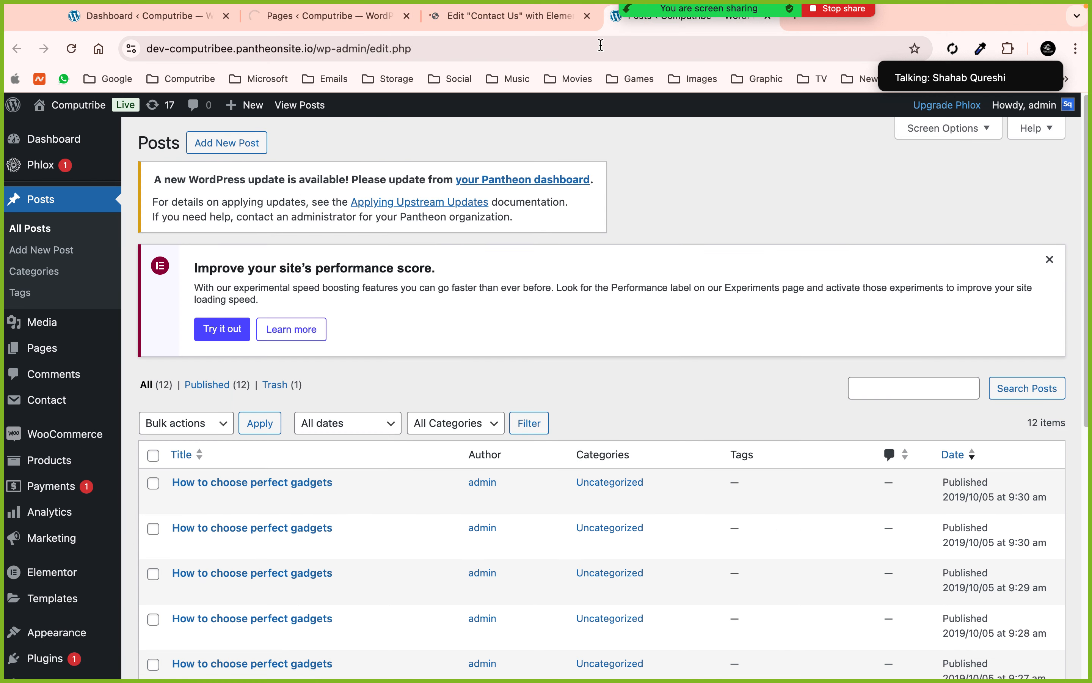
{"action": "scroll", "coordinate": [452, 406], "scroll_direction": "down", "scroll_amount": 8}
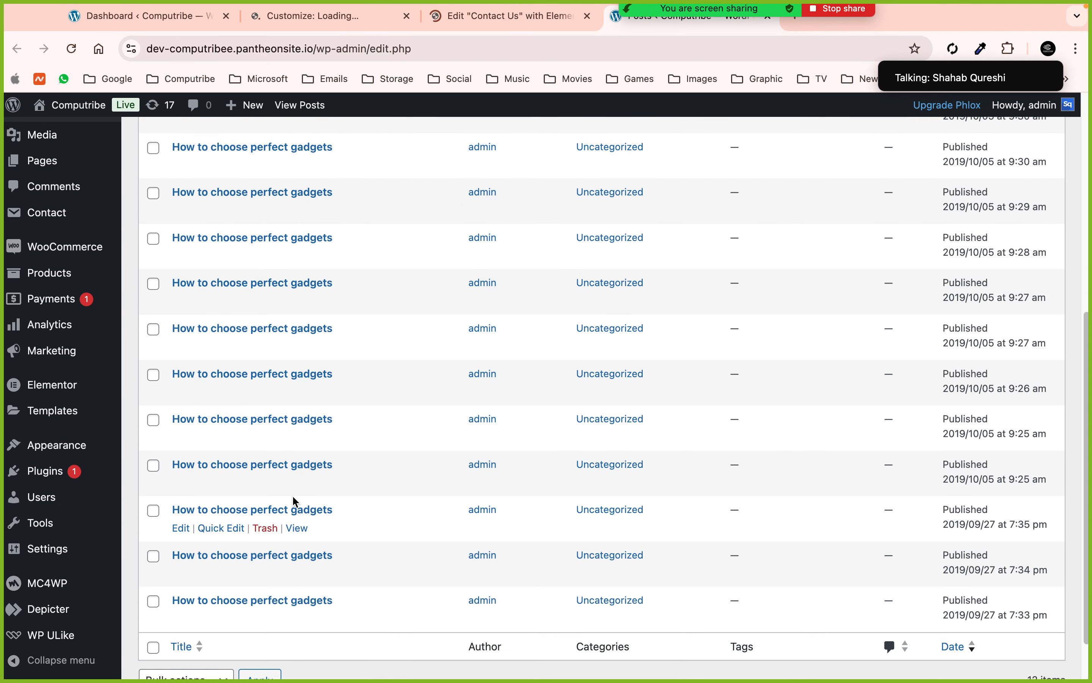
{"action": "scroll", "coordinate": [294, 500], "scroll_direction": "up", "scroll_amount": 8}
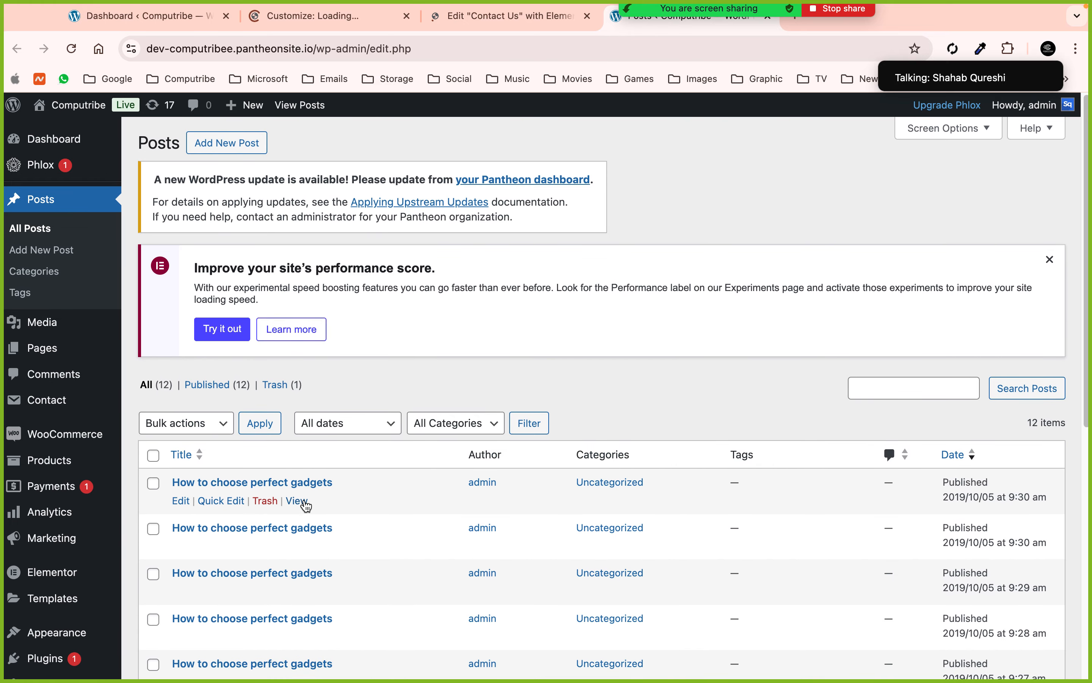
{"action": "left_click", "coordinate": [300, 501]}
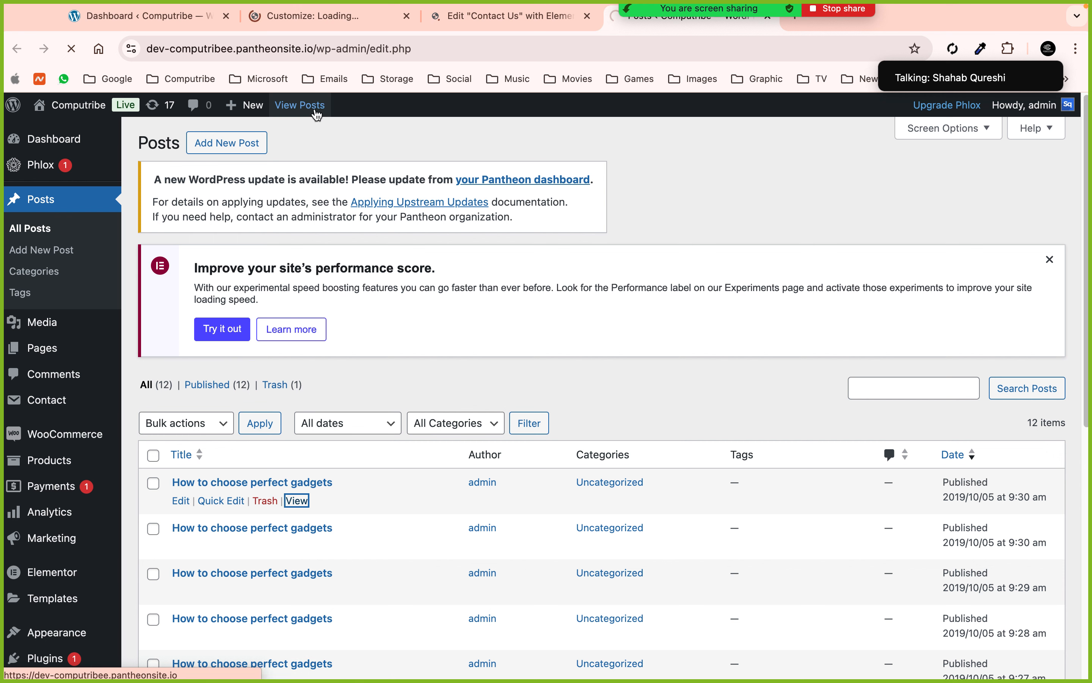
{"action": "left_click", "coordinate": [519, 19]}
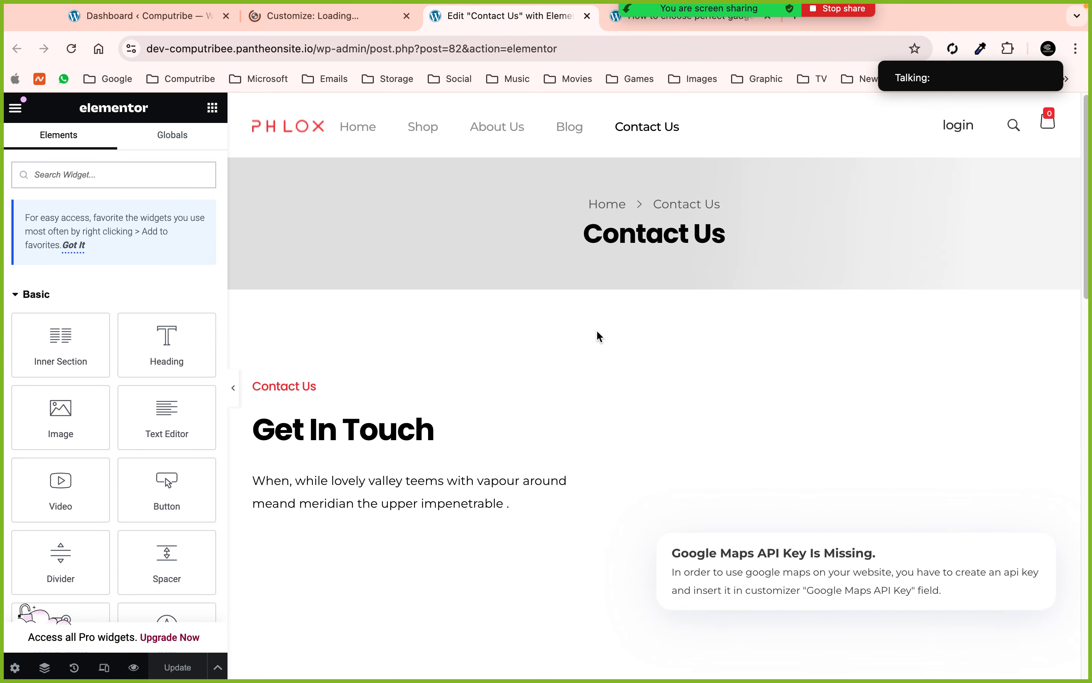
- Open the contact form widget's settings to see its Contact Form 7 shortcode
{"action": "scroll", "coordinate": [597, 337], "scroll_direction": "down", "scroll_amount": 3}
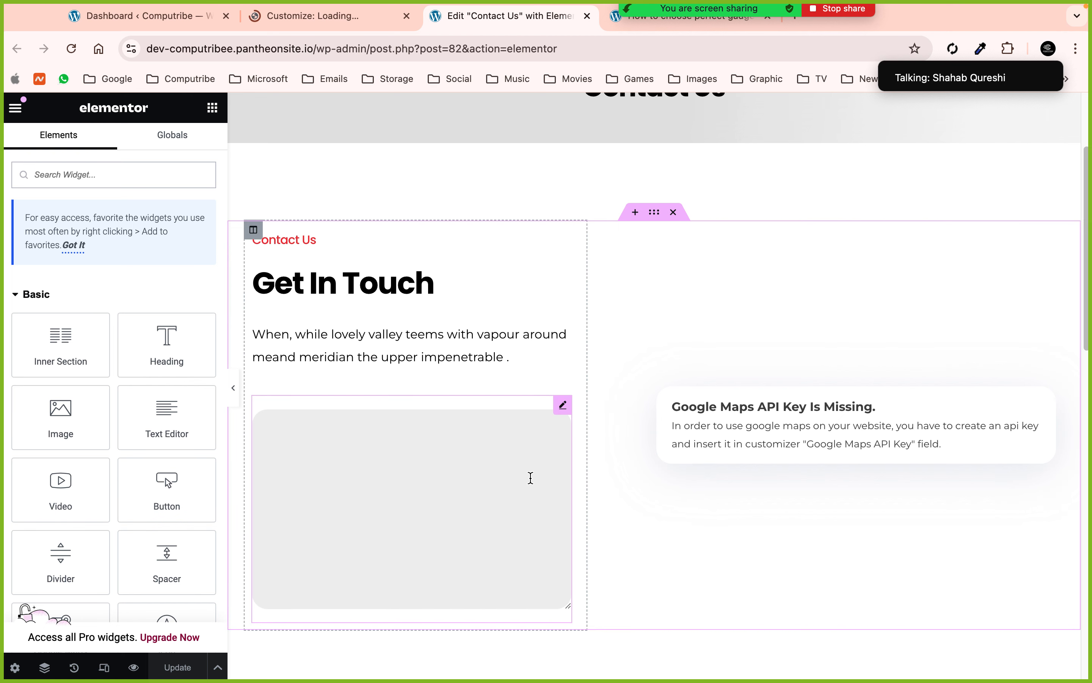
{"action": "scroll", "coordinate": [527, 413], "scroll_direction": "down", "scroll_amount": 3}
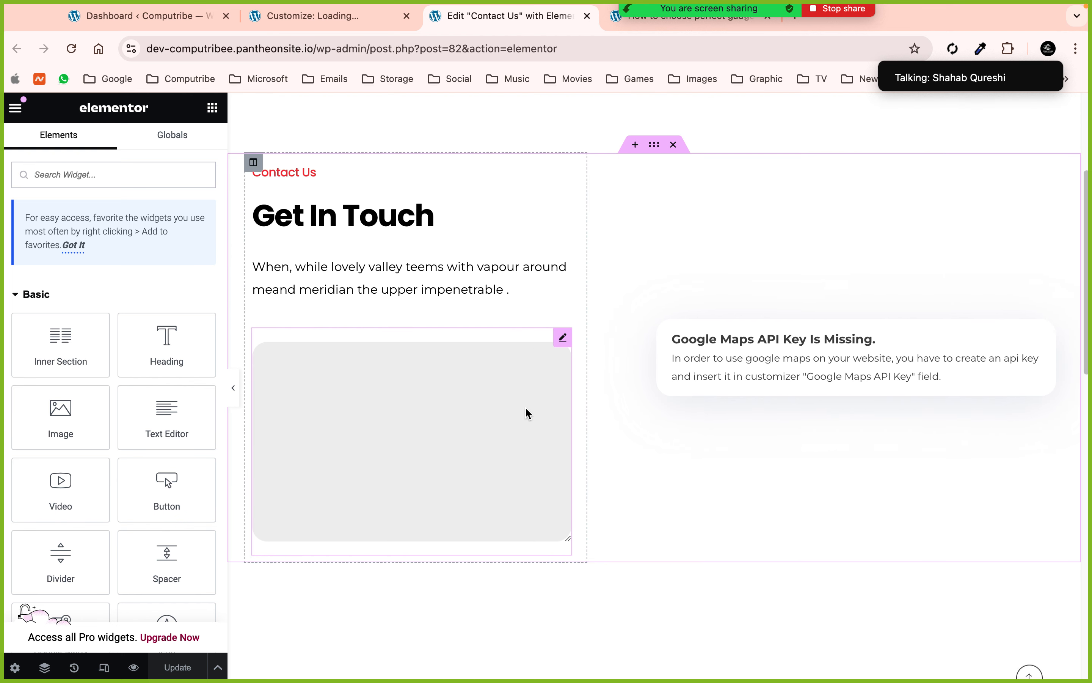
{"action": "left_click", "coordinate": [428, 410]}
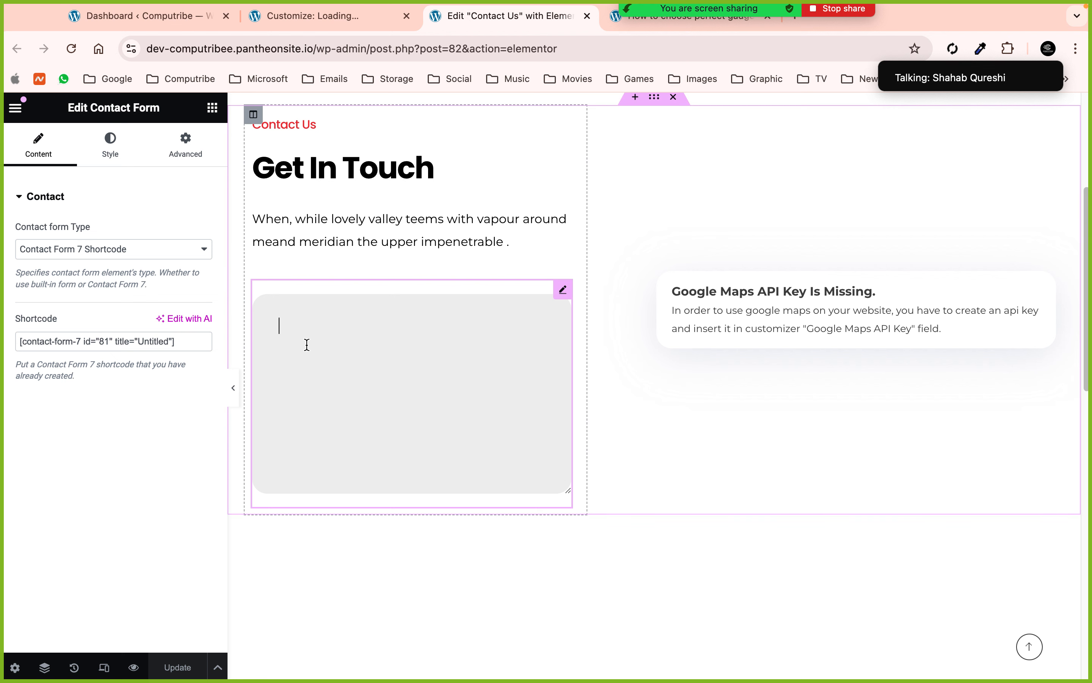
- Open the map widget's settings showing latitude 34 and longitude -118.3
{"action": "scroll", "coordinate": [864, 336], "scroll_direction": "down", "scroll_amount": 6}
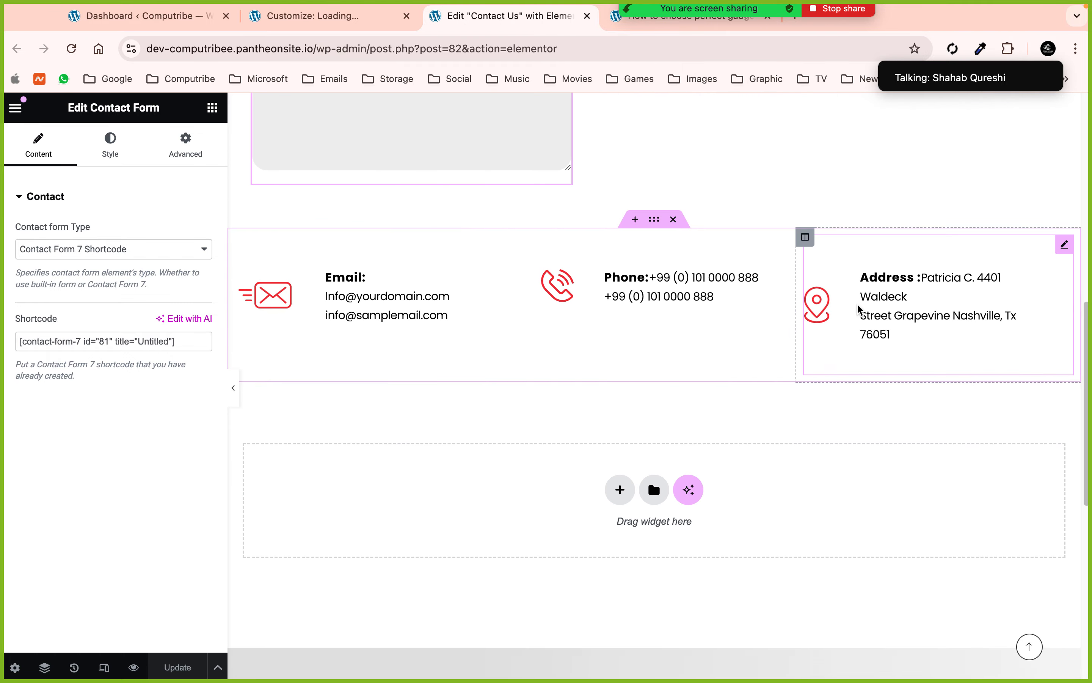
{"action": "scroll", "coordinate": [858, 309], "scroll_direction": "down", "scroll_amount": 6}
{"action": "scroll", "coordinate": [858, 308], "scroll_direction": "up", "scroll_amount": 15}
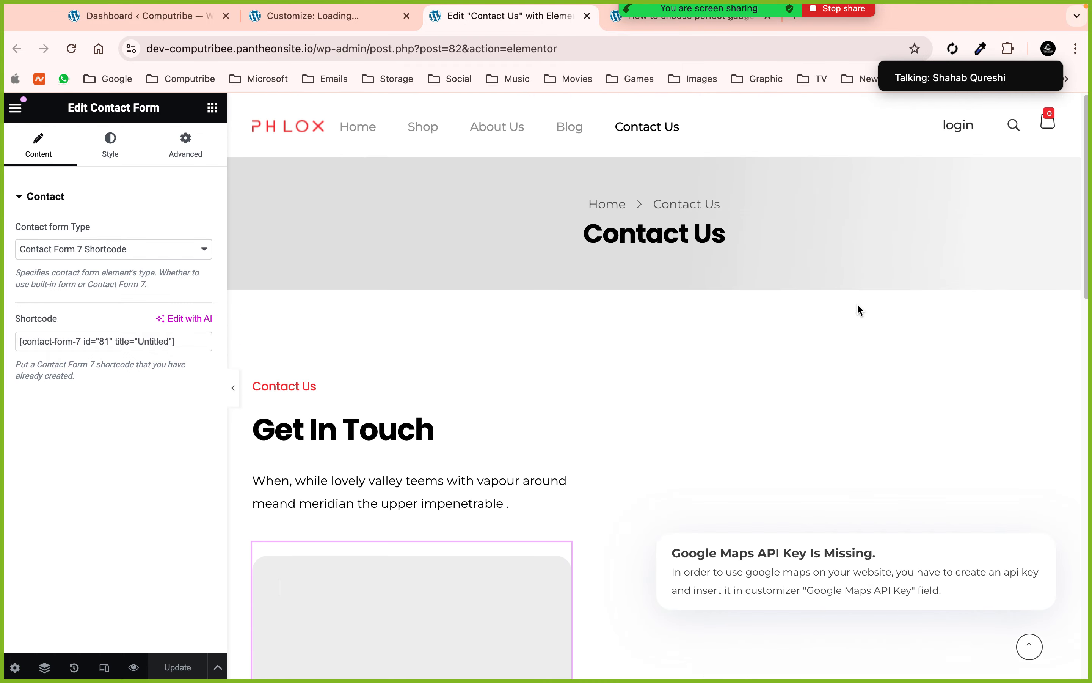
{"action": "left_click", "coordinate": [1037, 552]}
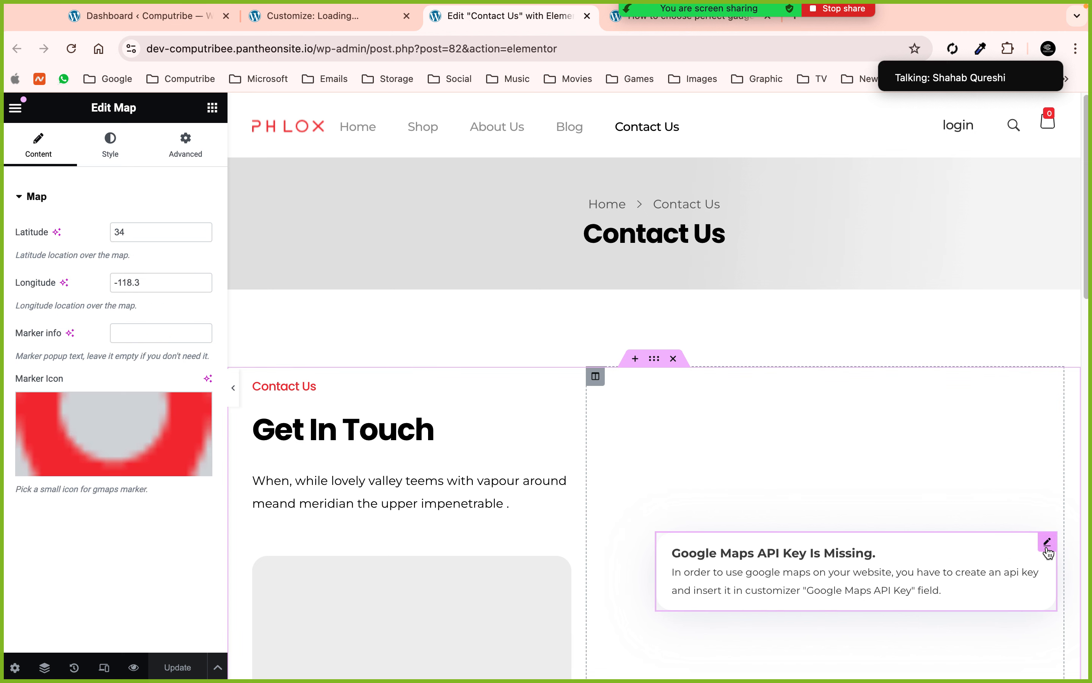
- Delete the broken Map widget and drop a Google Maps widget, showing London Eye, into the empty right column
{"action": "right_click", "coordinate": [1036, 552]}
{"action": "key", "text": "Delete"}
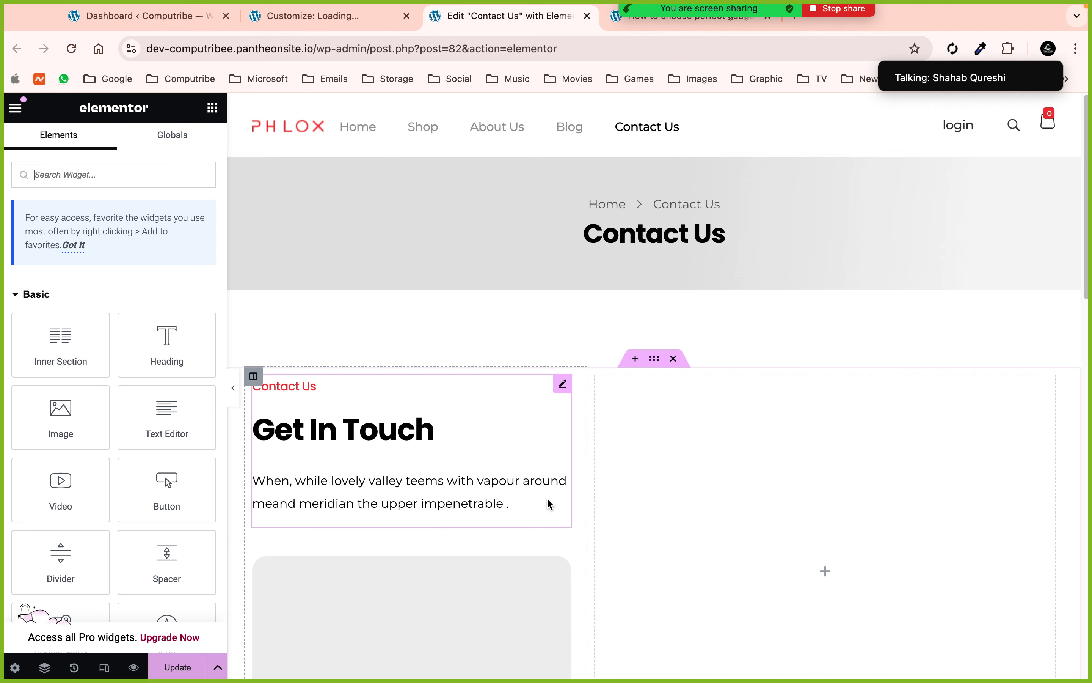
{"action": "scroll", "coordinate": [56, 398], "scroll_direction": "down", "scroll_amount": 5}
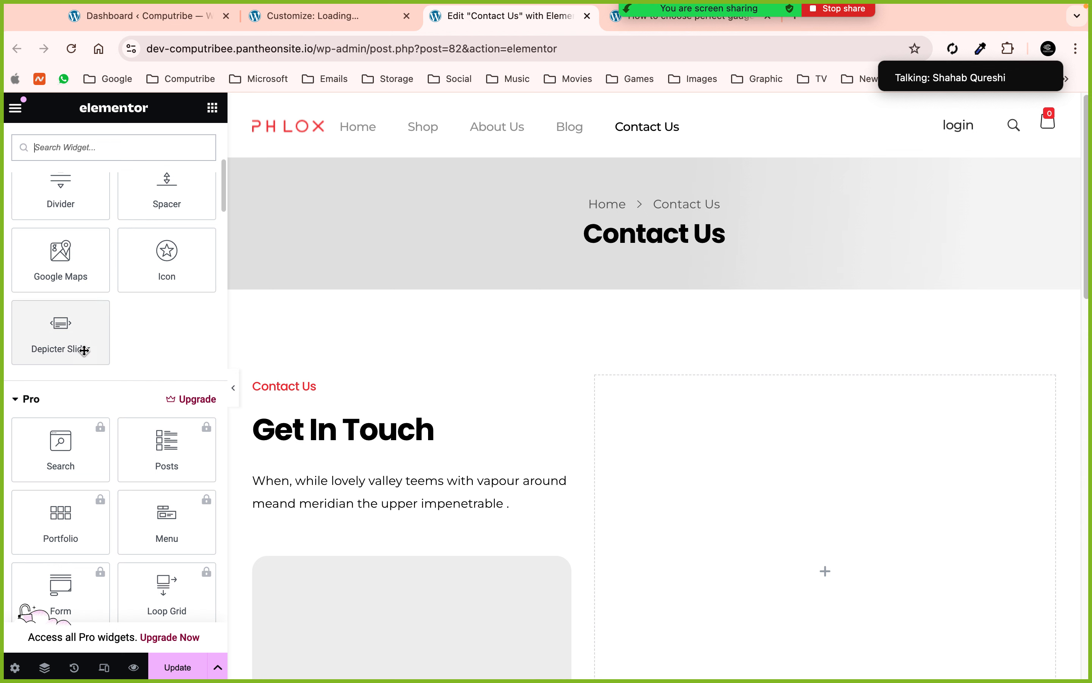
{"action": "scroll", "coordinate": [109, 349], "scroll_direction": "up", "scroll_amount": 2}
{"action": "left_click_drag", "start_coordinate": [61, 318], "coordinate": [795, 571]}
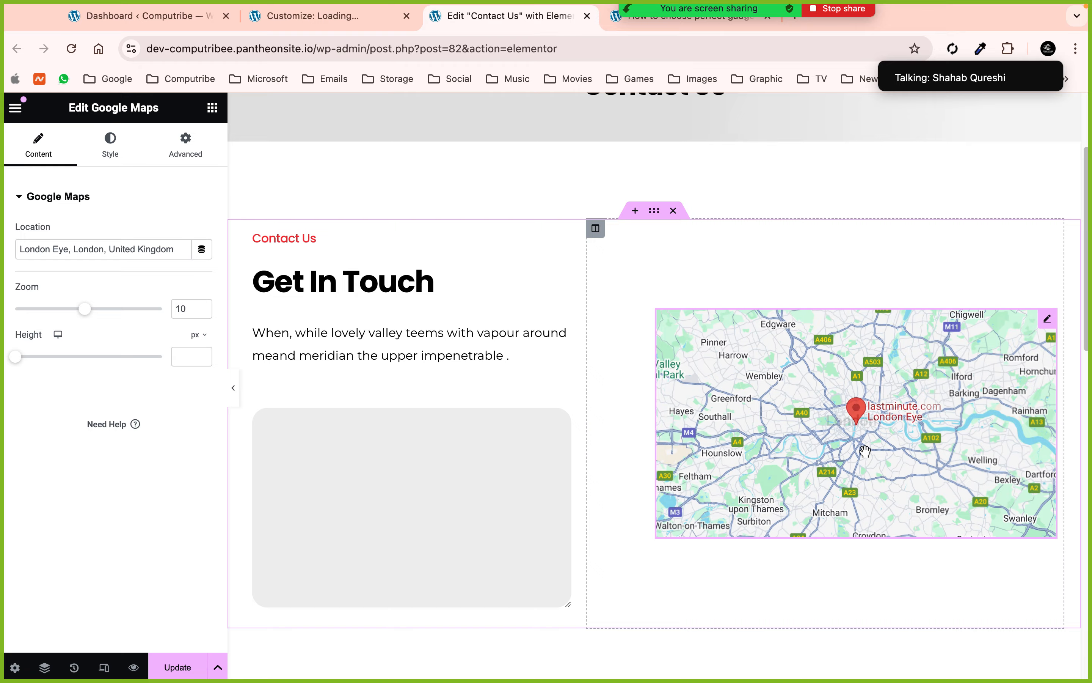
{"action": "scroll", "coordinate": [865, 451], "scroll_direction": "up", "scroll_amount": 3}
- Leave the Contact Us Elementor editor without saving, then close the 'How to choose perfect gadgets' post
{"action": "left_click", "coordinate": [589, 17]}
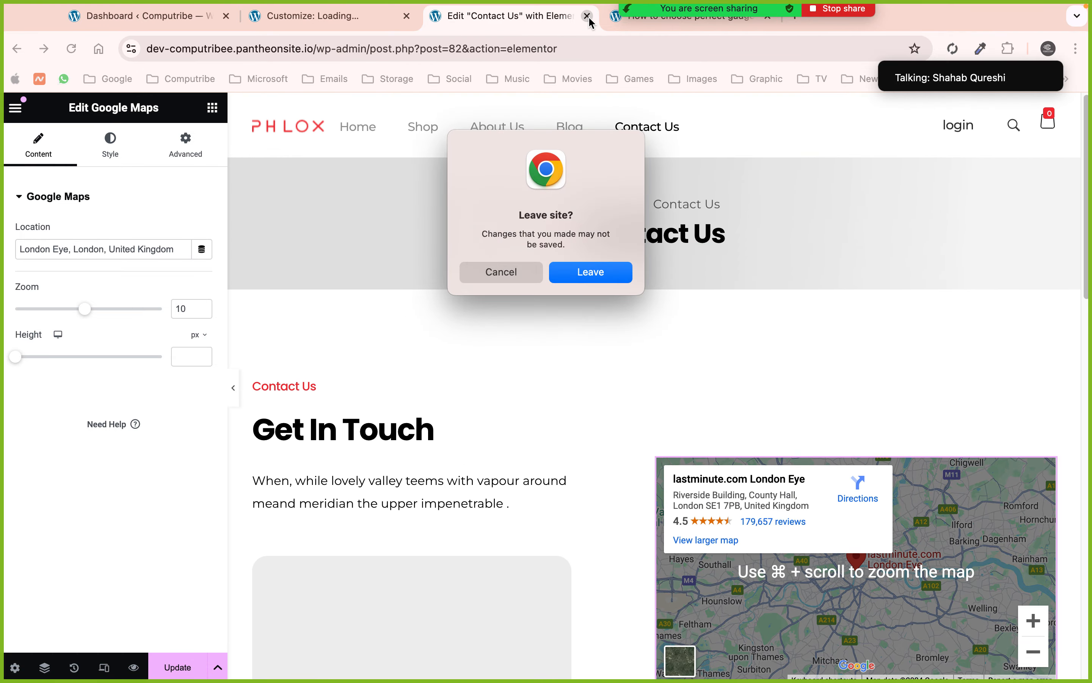
{"action": "left_click", "coordinate": [580, 271]}
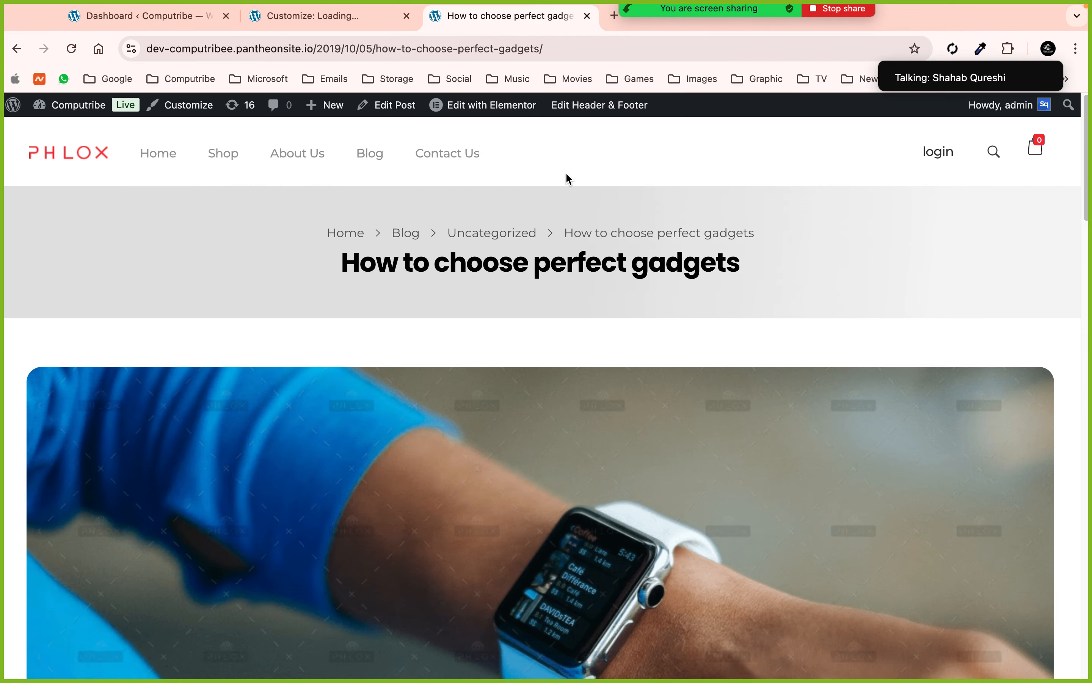
{"action": "scroll", "coordinate": [573, 398], "scroll_direction": "down", "scroll_amount": 20}
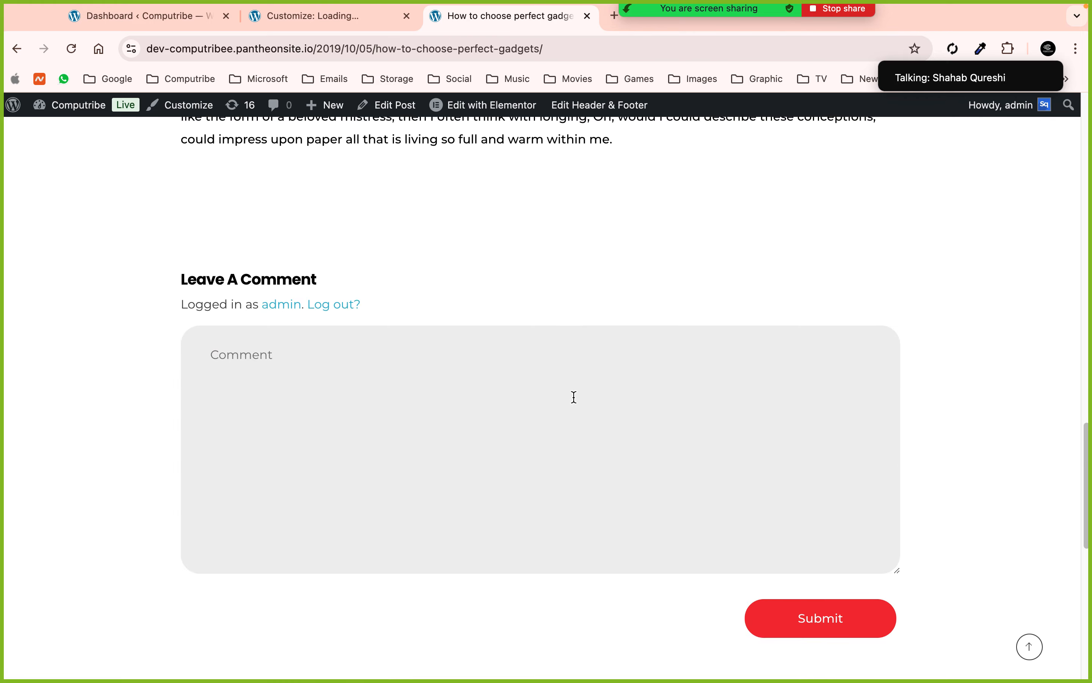
{"action": "scroll", "coordinate": [574, 397], "scroll_direction": "down", "scroll_amount": 8}
{"action": "left_click", "coordinate": [587, 16]}
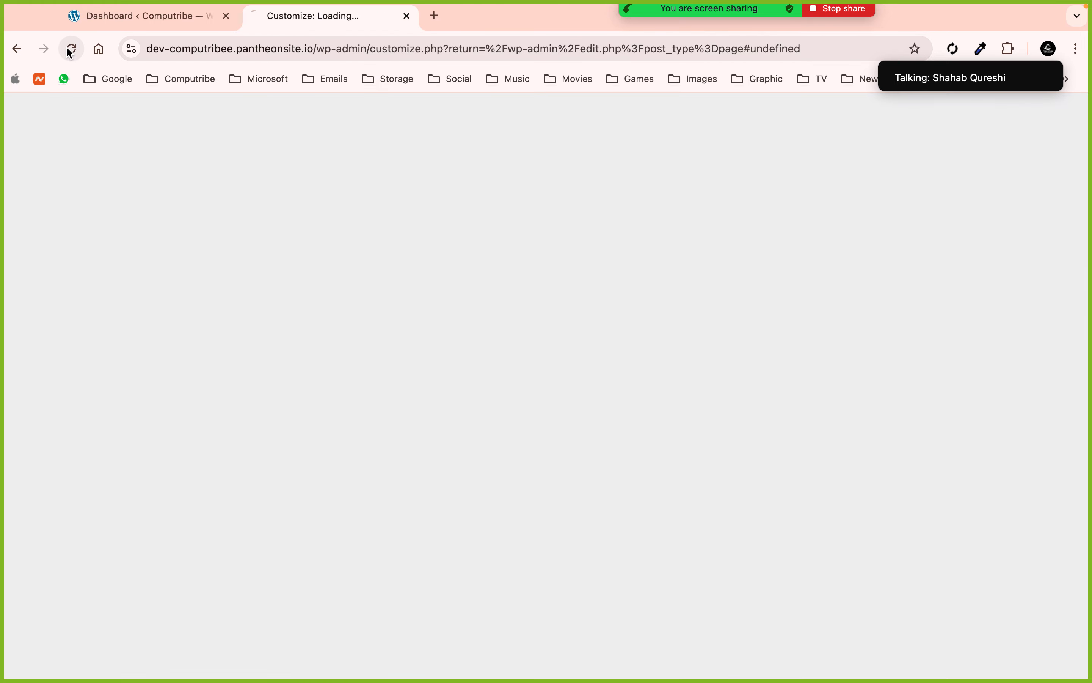
- Switch to the stalled Customizer tab and choose Wait on the Page Unresponsive prompt
{"action": "left_click", "coordinate": [134, 21]}
{"action": "mouse_move", "coordinate": [114, 295]}
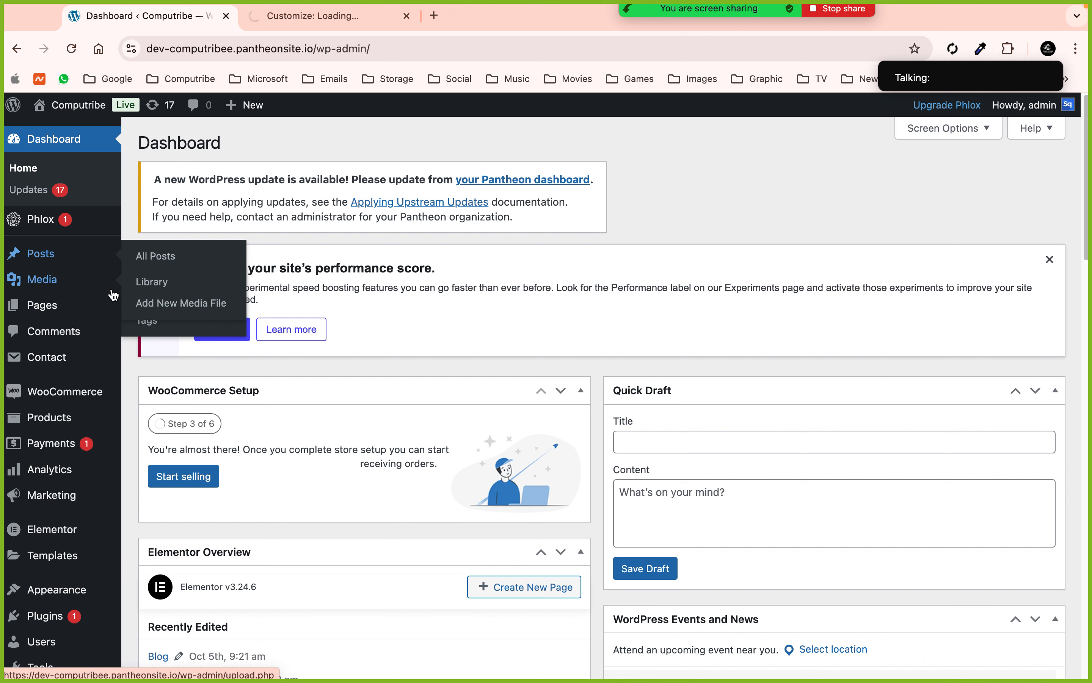
{"action": "mouse_move", "coordinate": [83, 108]}
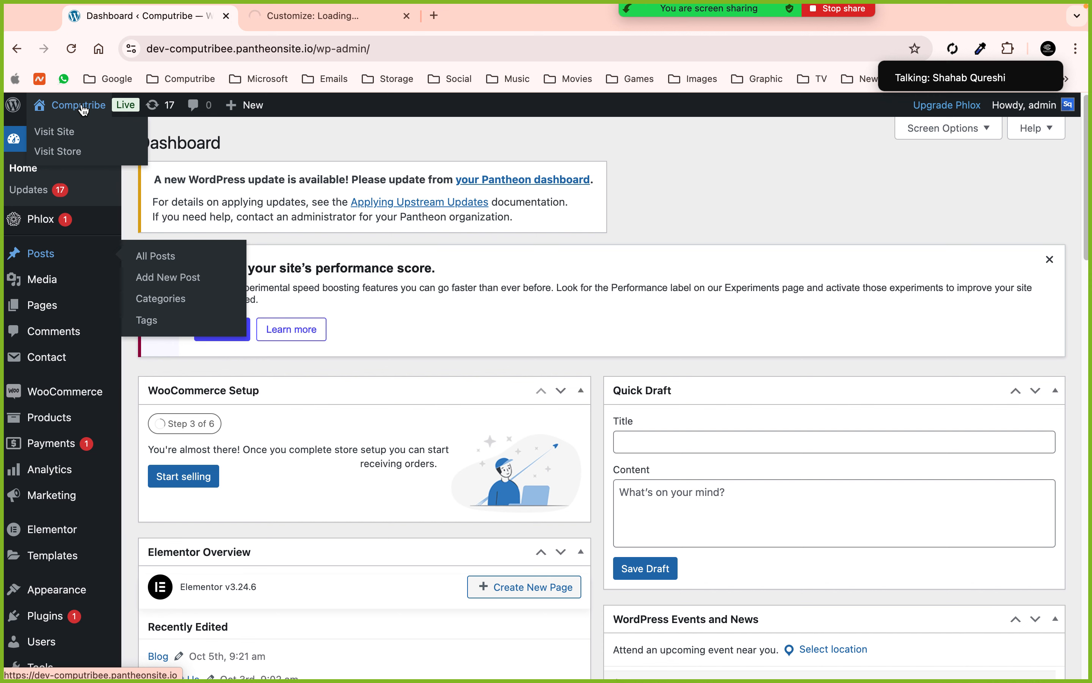
{"action": "mouse_move", "coordinate": [109, 366]}
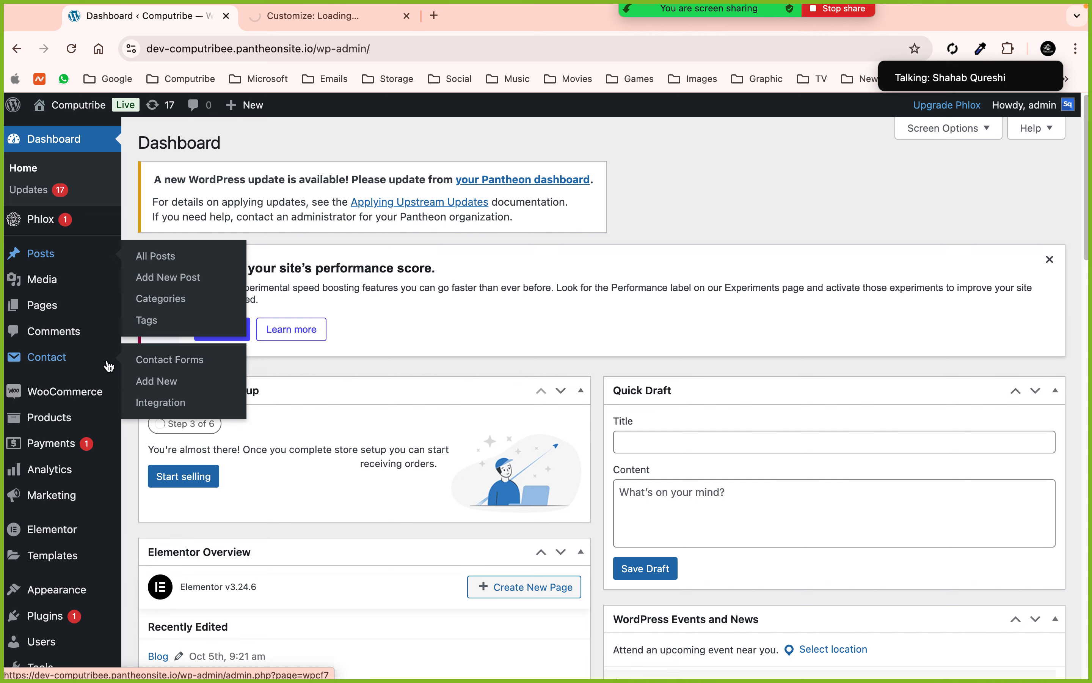
{"action": "left_click", "coordinate": [313, 16]}
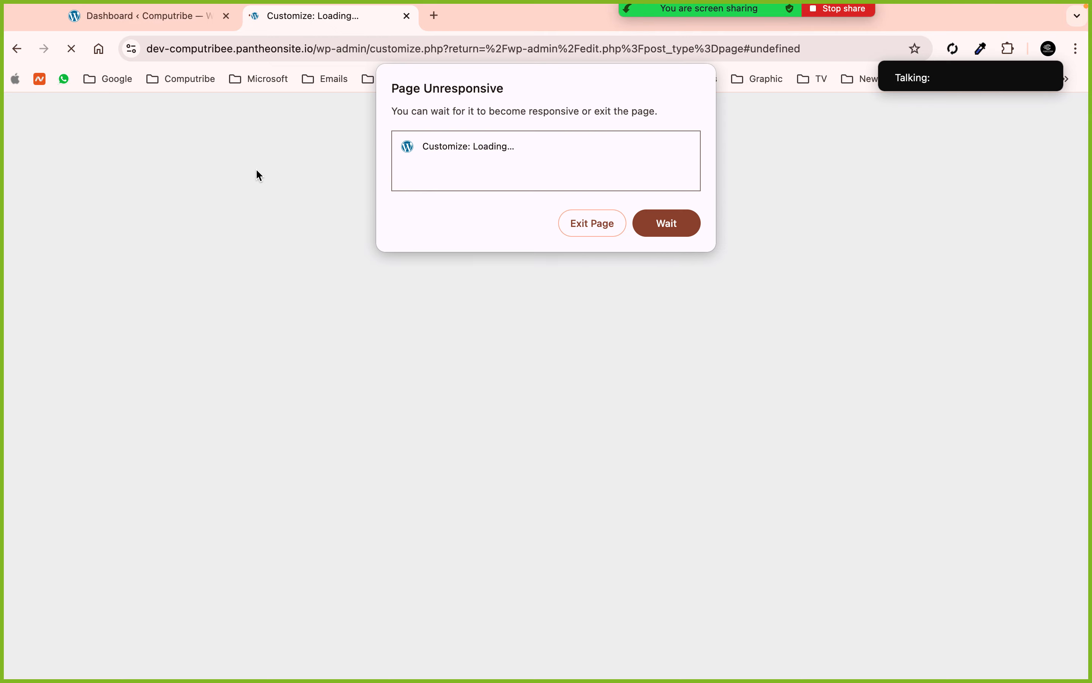
{"action": "left_click", "coordinate": [667, 223]}
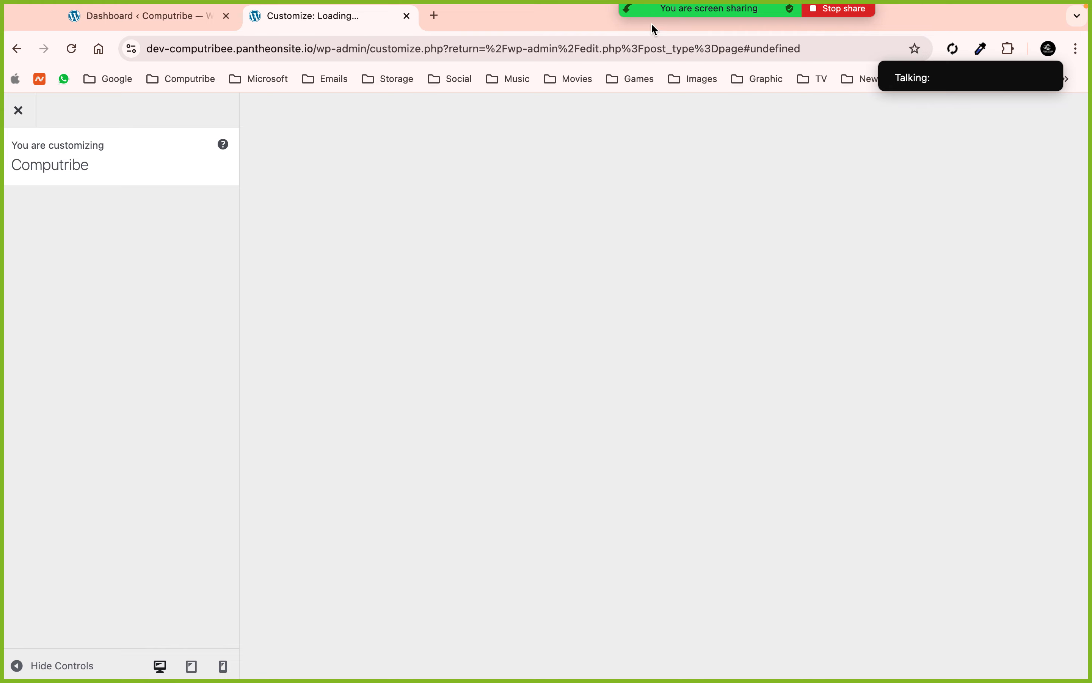
- Check the meeting participants list, wait on the Customizer once more, then close the stuck tab
{"action": "mouse_move", "coordinate": [650, 9]}
{"action": "left_click", "coordinate": [580, 21]}
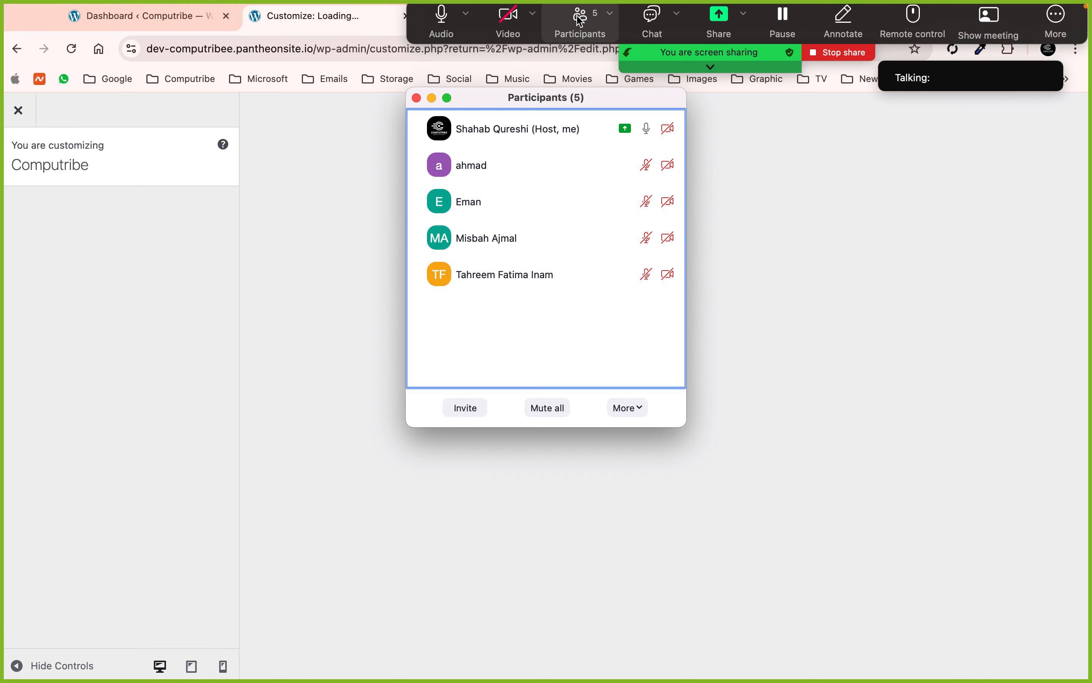
{"action": "left_click", "coordinate": [416, 99]}
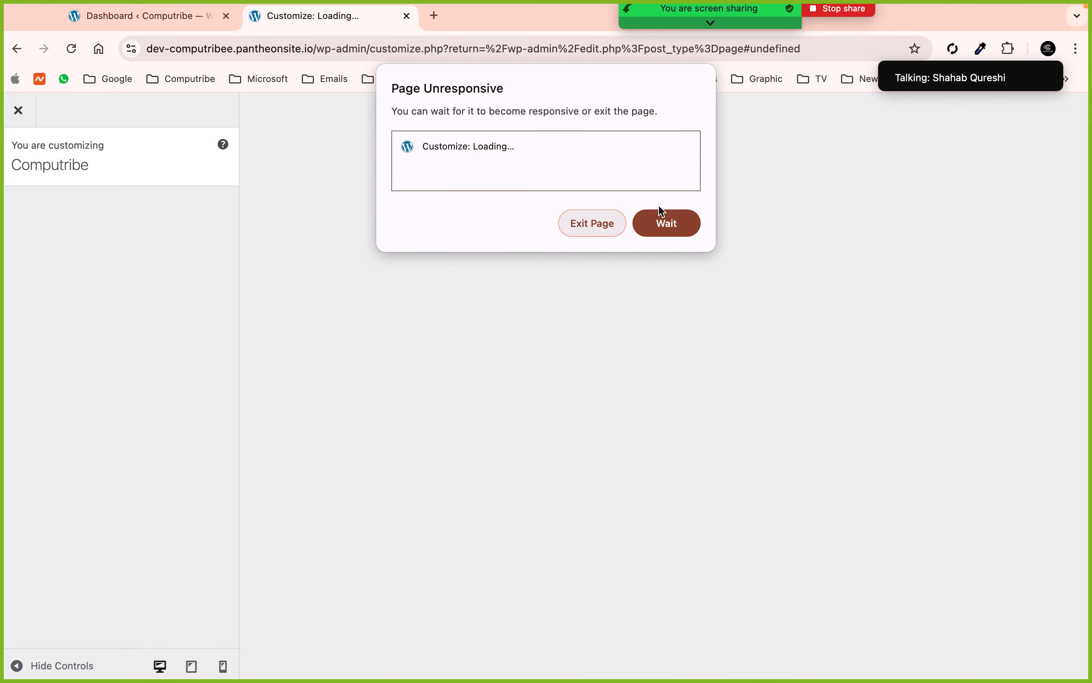
{"action": "left_click", "coordinate": [686, 230]}
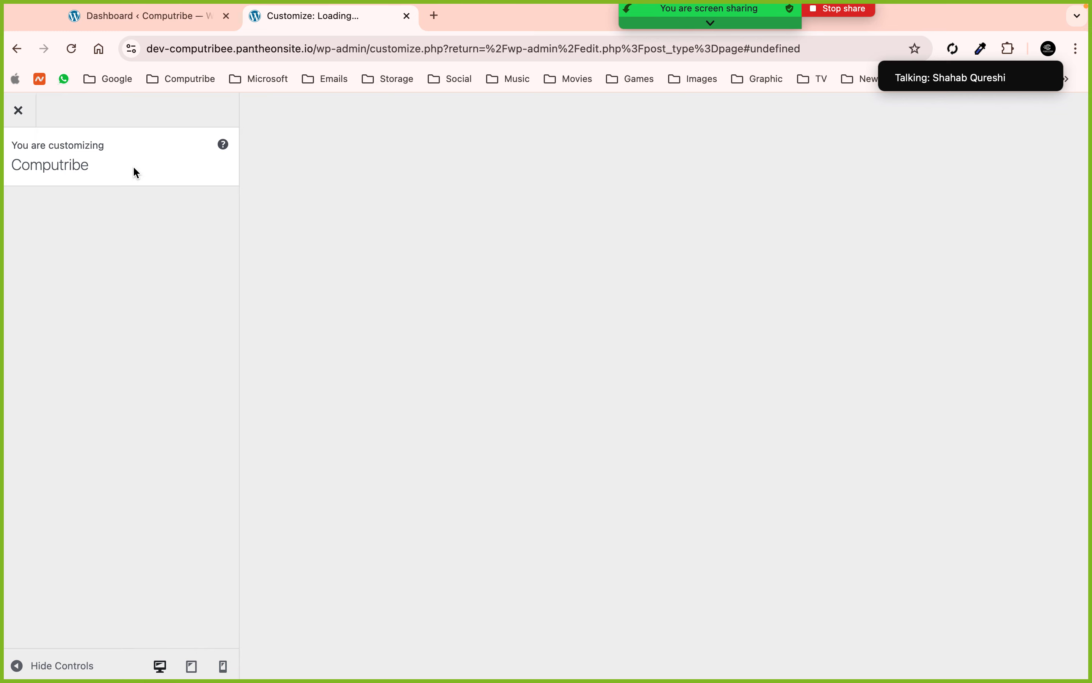
{"action": "left_click", "coordinate": [408, 17]}
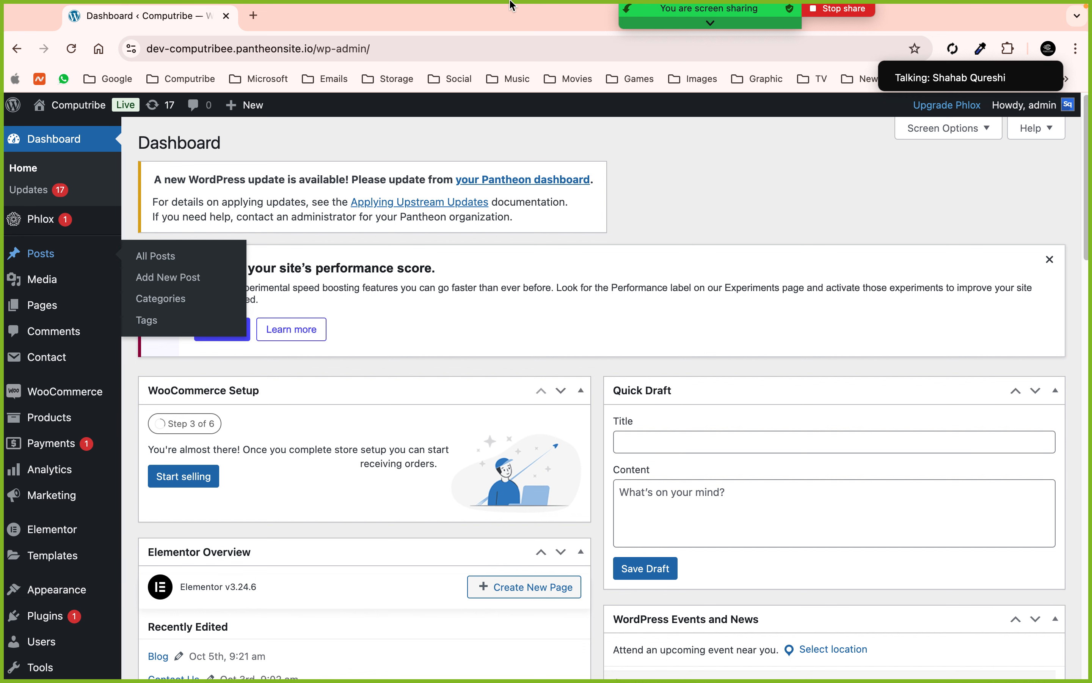
{"action": "mouse_move", "coordinate": [664, 17]}
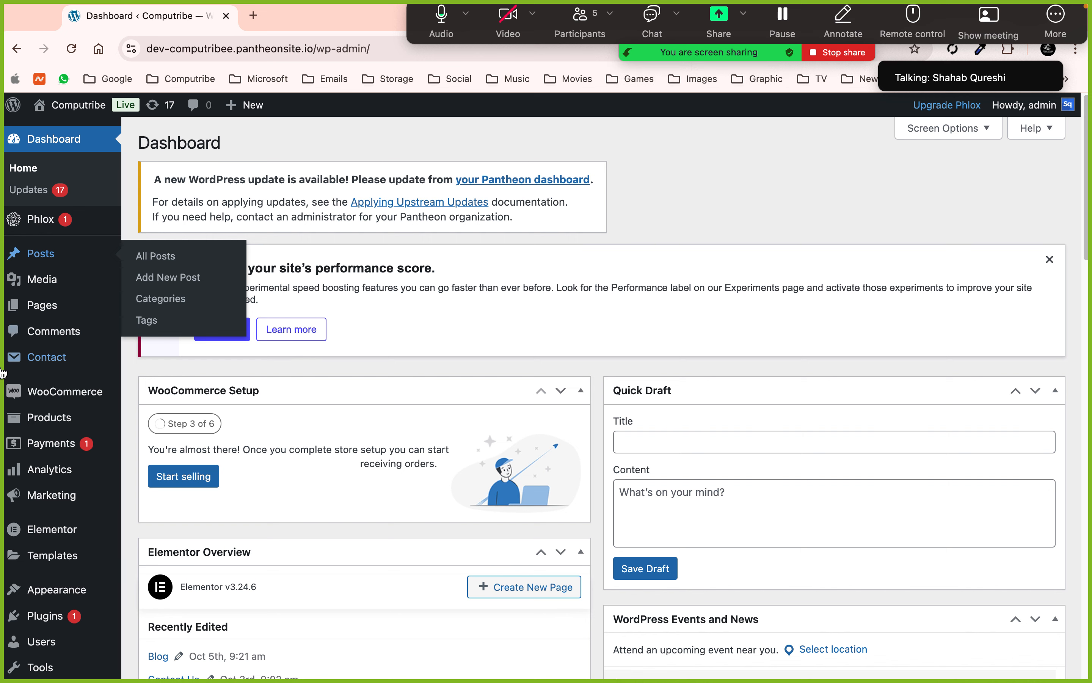
{"action": "mouse_move", "coordinate": [80, 413]}
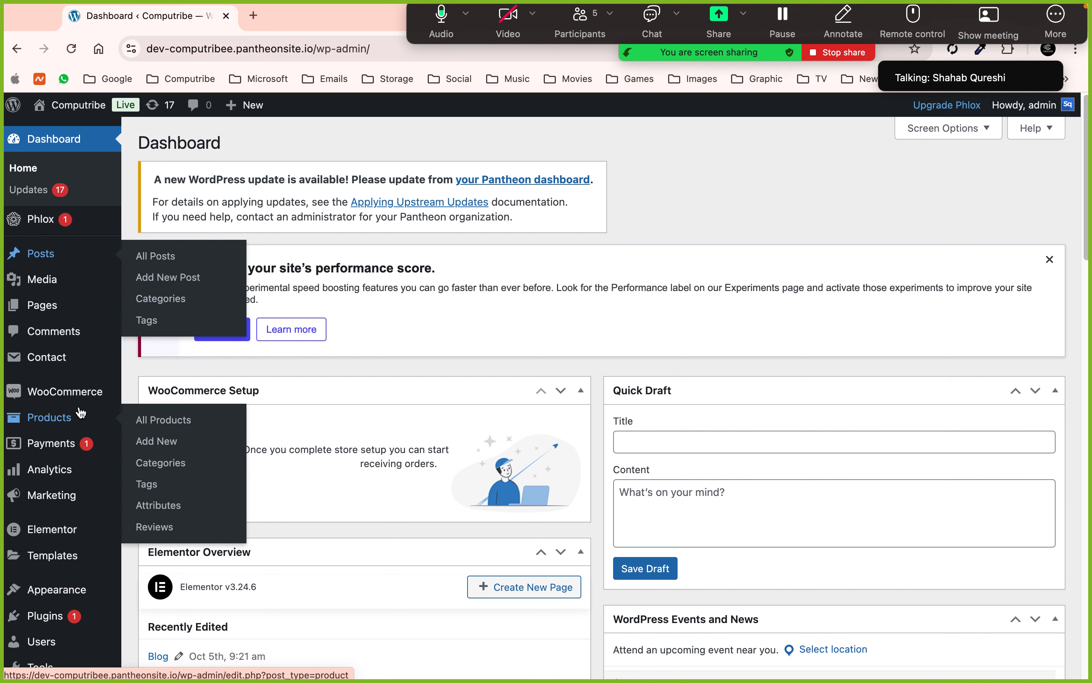
{"action": "scroll", "coordinate": [80, 413], "scroll_direction": "down", "scroll_amount": 5}
{"action": "mouse_move", "coordinate": [67, 478]}
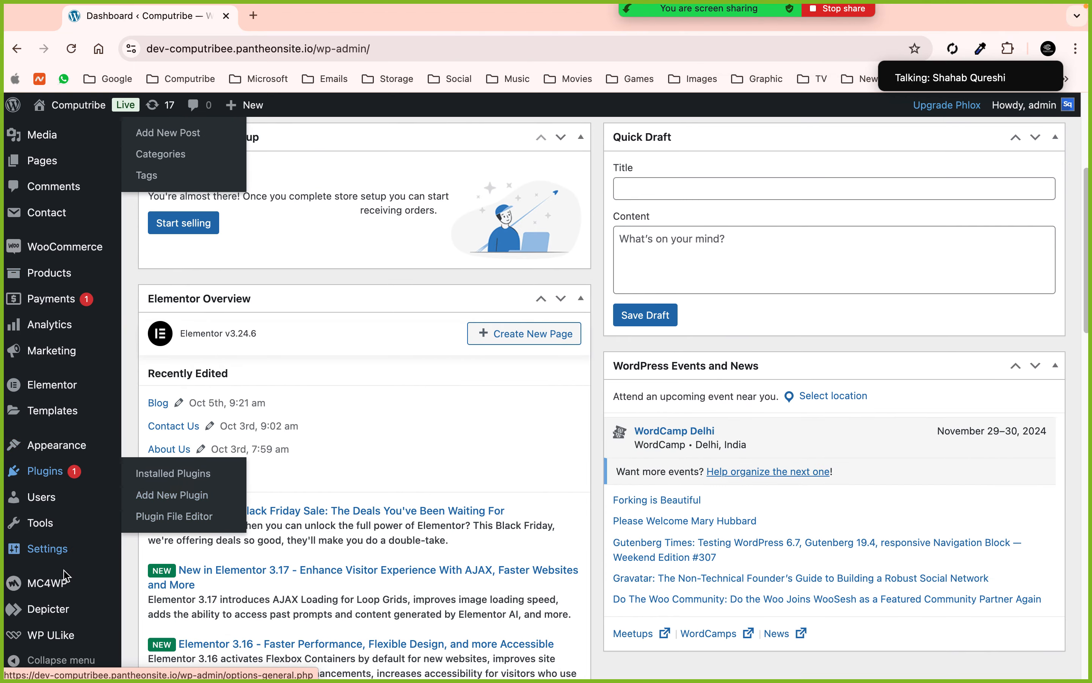
- In Tools > WP Reset, enter 'reset' as confirmation and confirm Reset WordPress to wipe the site
{"action": "left_click", "coordinate": [159, 615]}
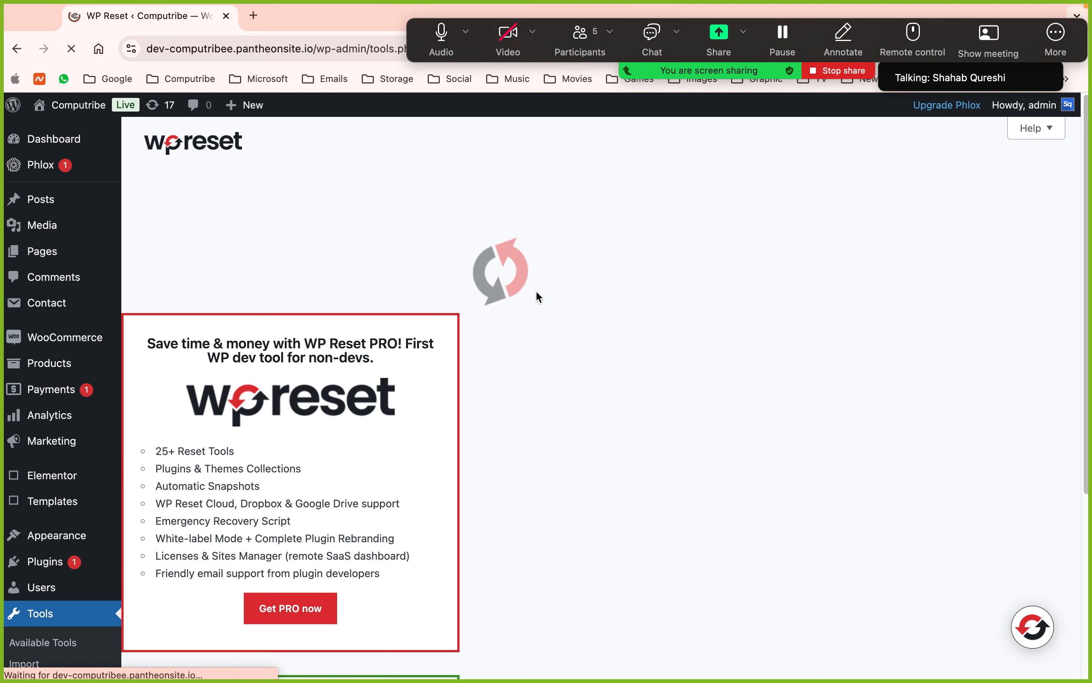
{"action": "scroll", "coordinate": [513, 405], "scroll_direction": "down", "scroll_amount": 5}
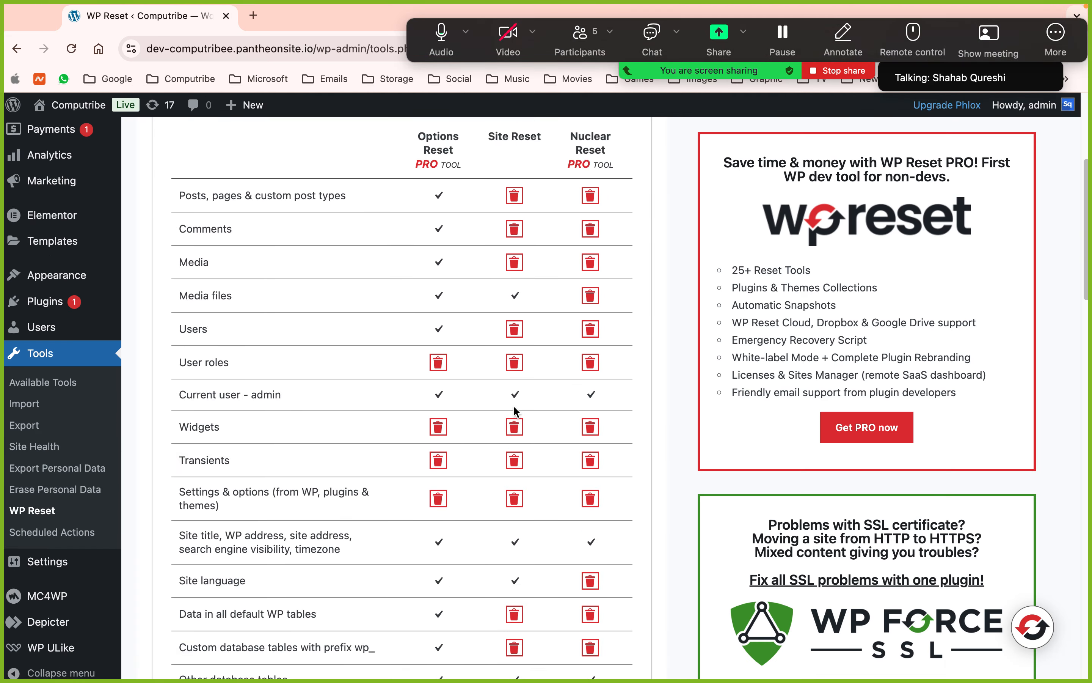
{"action": "scroll", "coordinate": [513, 405], "scroll_direction": "down", "scroll_amount": 20}
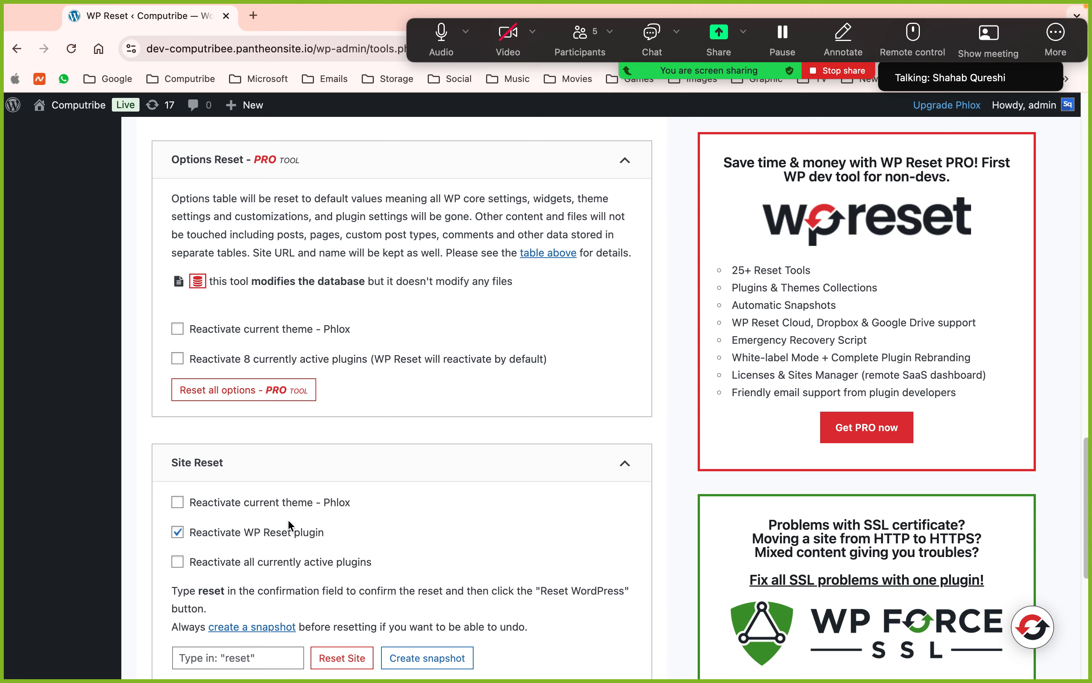
{"action": "scroll", "coordinate": [289, 525], "scroll_direction": "down", "scroll_amount": 2}
{"action": "left_click", "coordinate": [240, 593]}
{"action": "type", "text": "rese"}
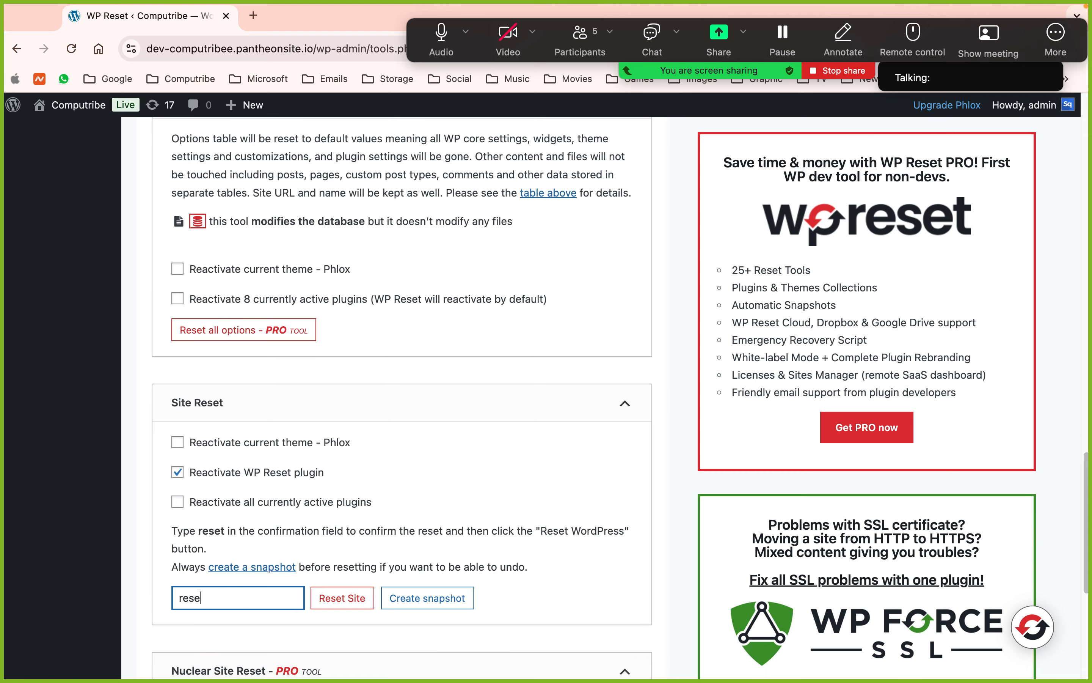
{"action": "type", "text": "t"}
{"action": "left_click", "coordinate": [339, 605]}
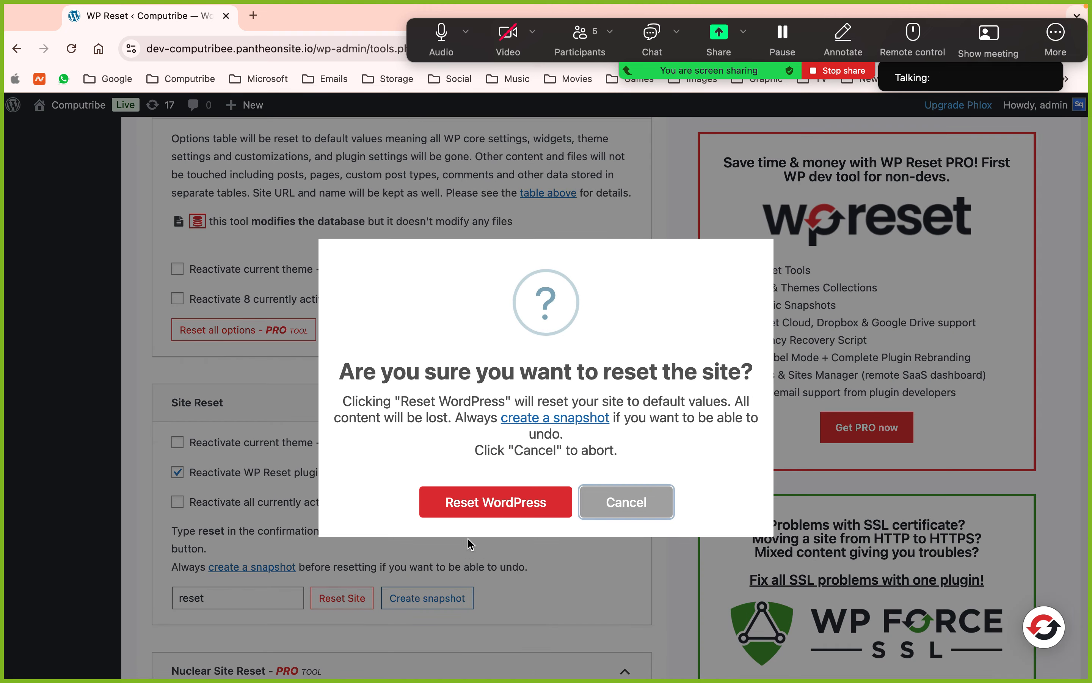
{"action": "left_click", "coordinate": [526, 514]}
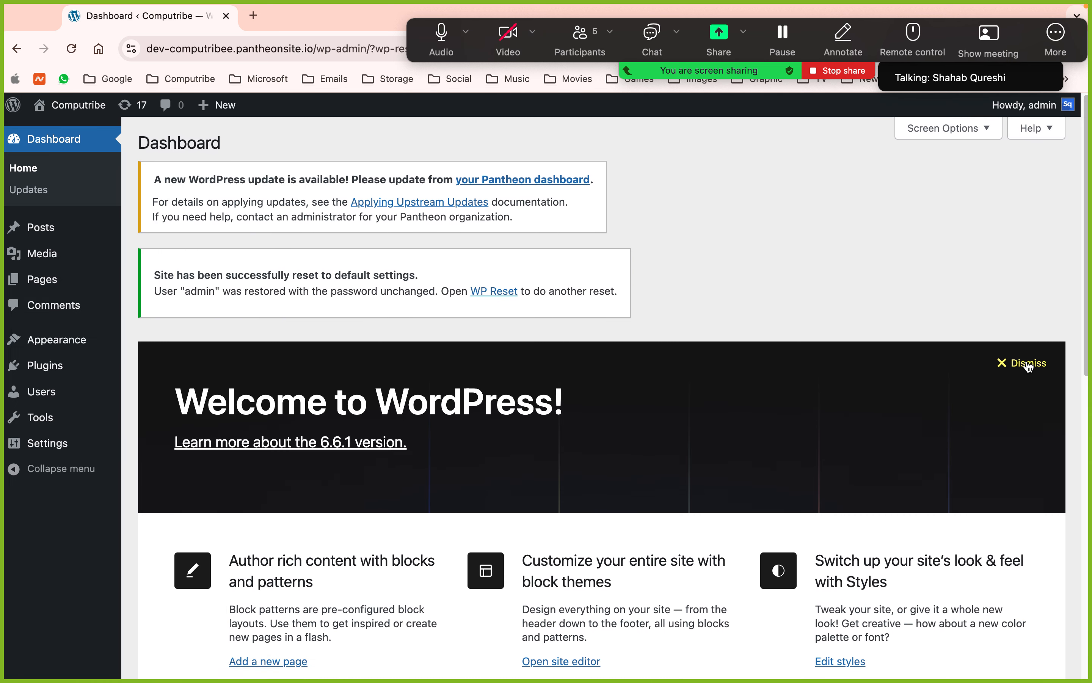
- Dismiss the welcome panel, view the reset site's default front page, and return to the Dashboard
{"action": "left_click", "coordinate": [932, 361]}
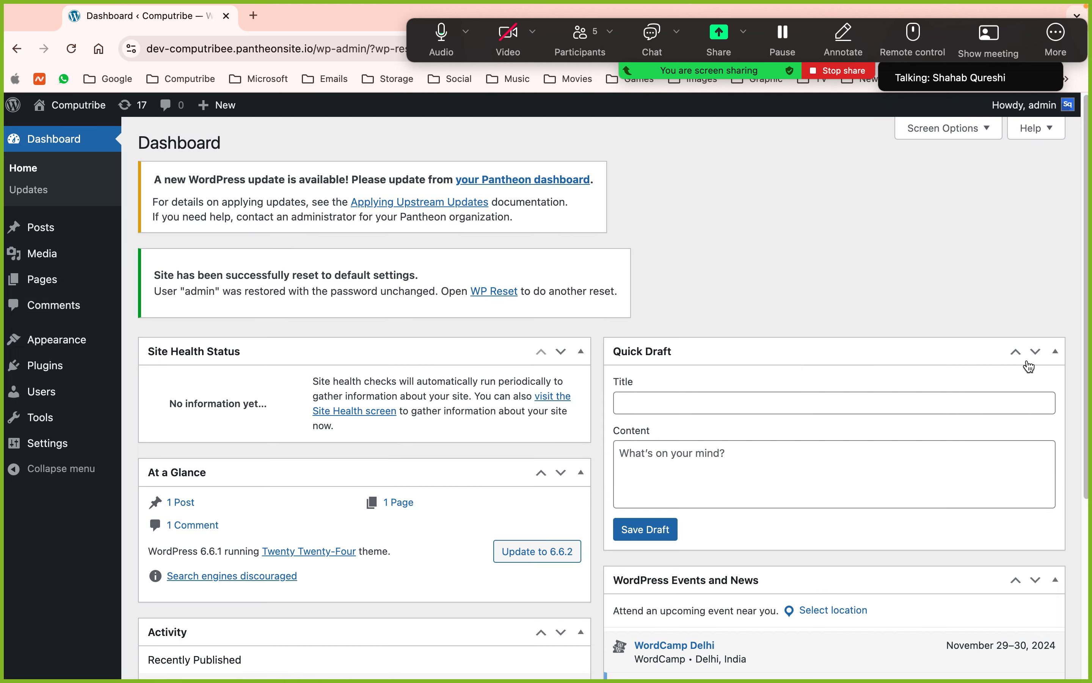
{"action": "left_click", "coordinate": [82, 117]}
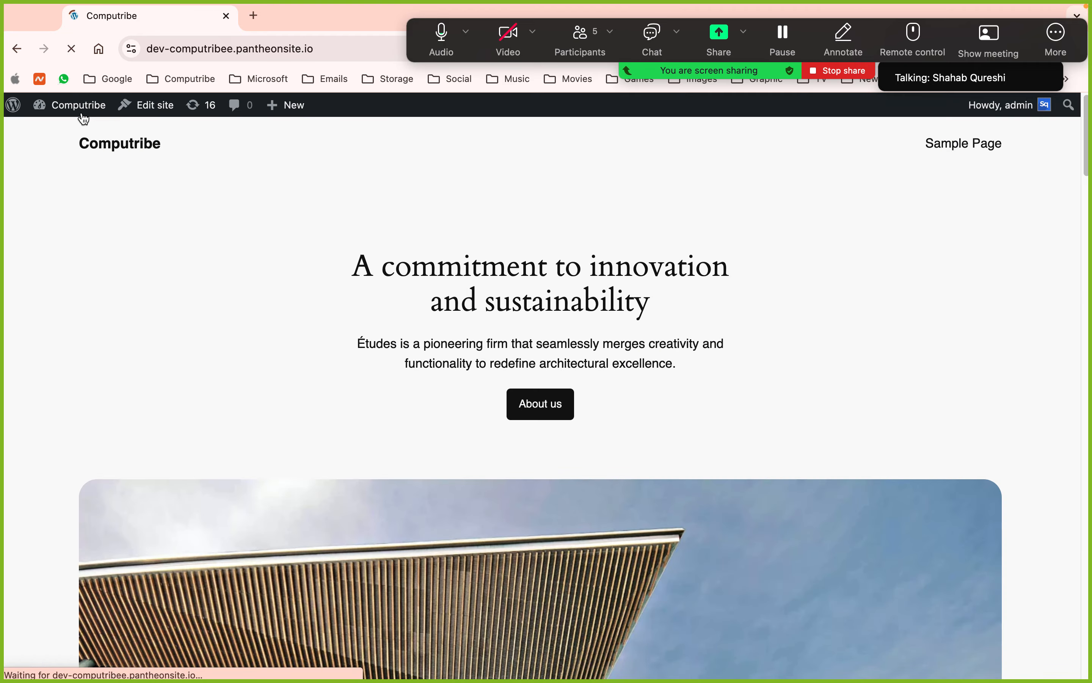
{"action": "scroll", "coordinate": [498, 359], "scroll_direction": "down", "scroll_amount": 10}
{"action": "scroll", "coordinate": [495, 357], "scroll_direction": "up", "scroll_amount": 10}
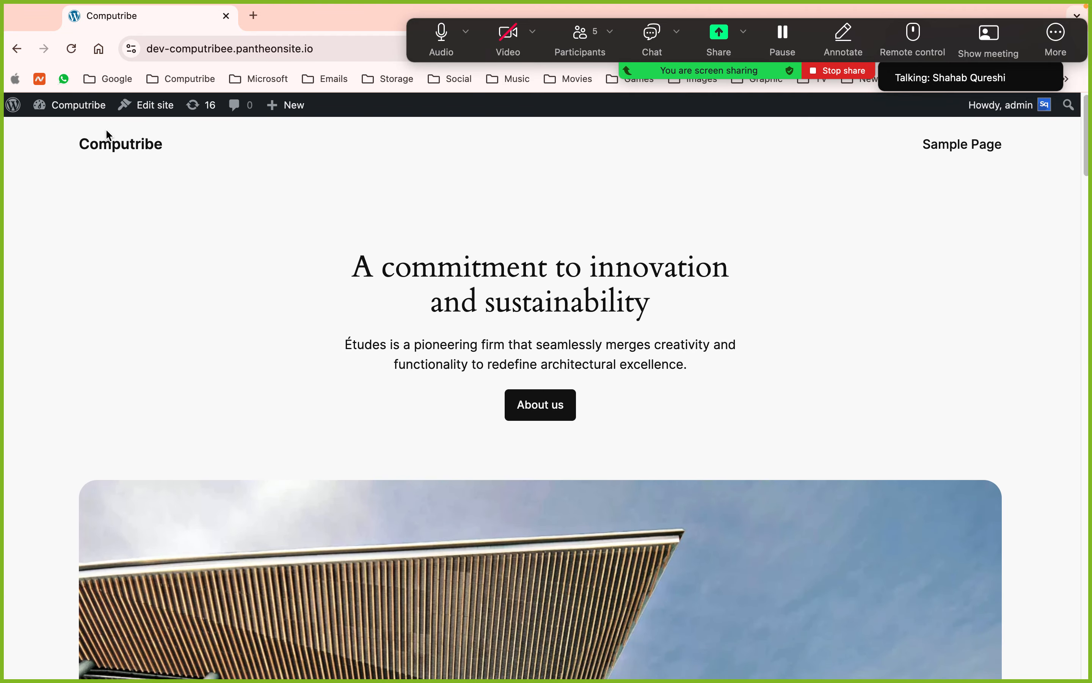
{"action": "left_click", "coordinate": [68, 129]}
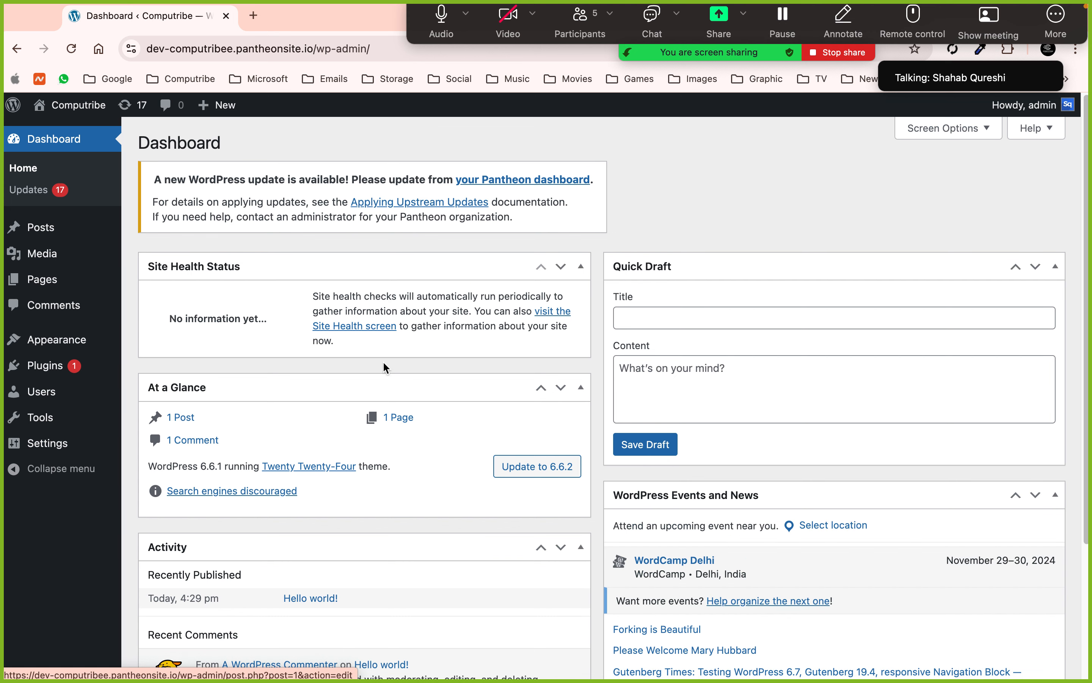
- Load themeforest.net in a new tab, close it, and switch to the desktop
{"action": "left_click", "coordinate": [254, 16]}
{"action": "type", "text": "th"}
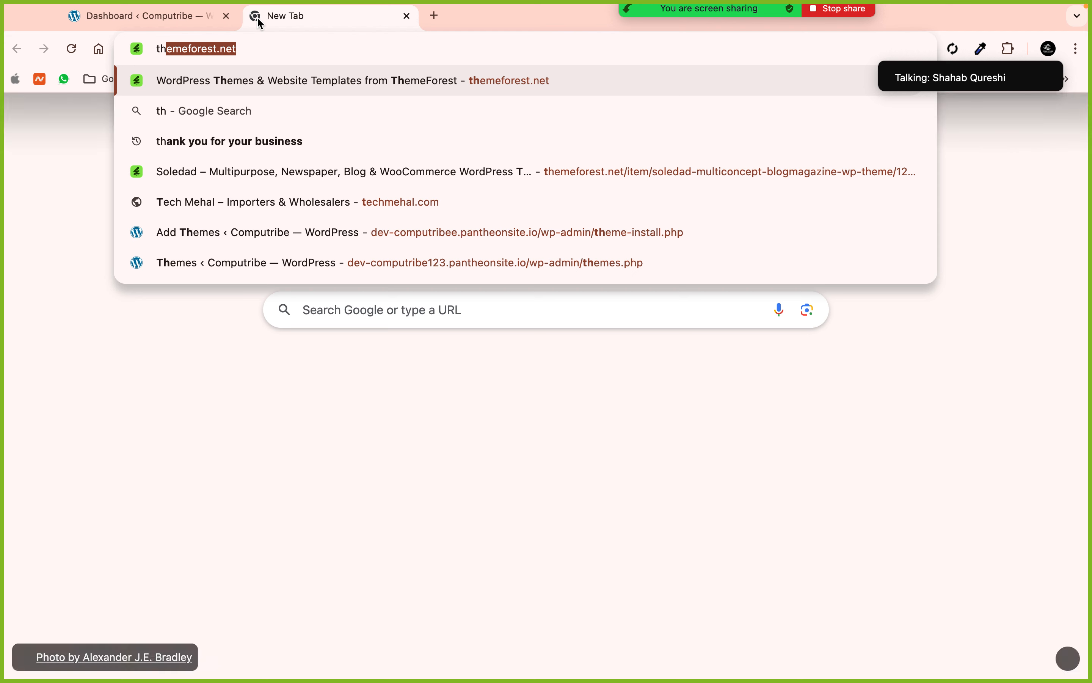
{"action": "key", "text": "Return"}
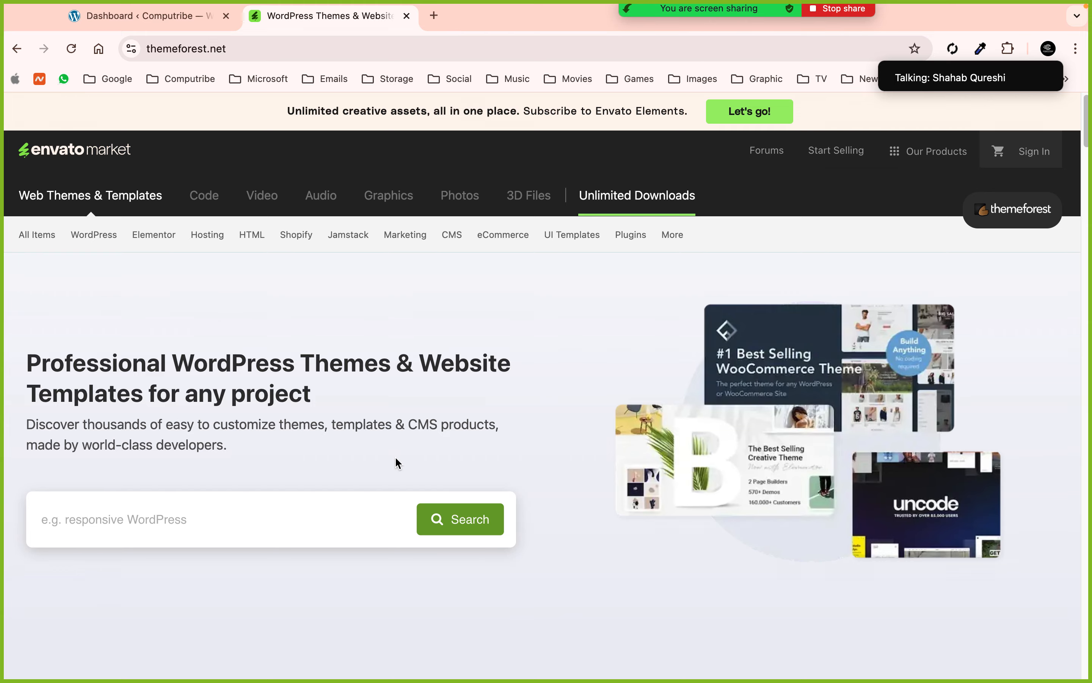
{"action": "left_click", "coordinate": [407, 16]}
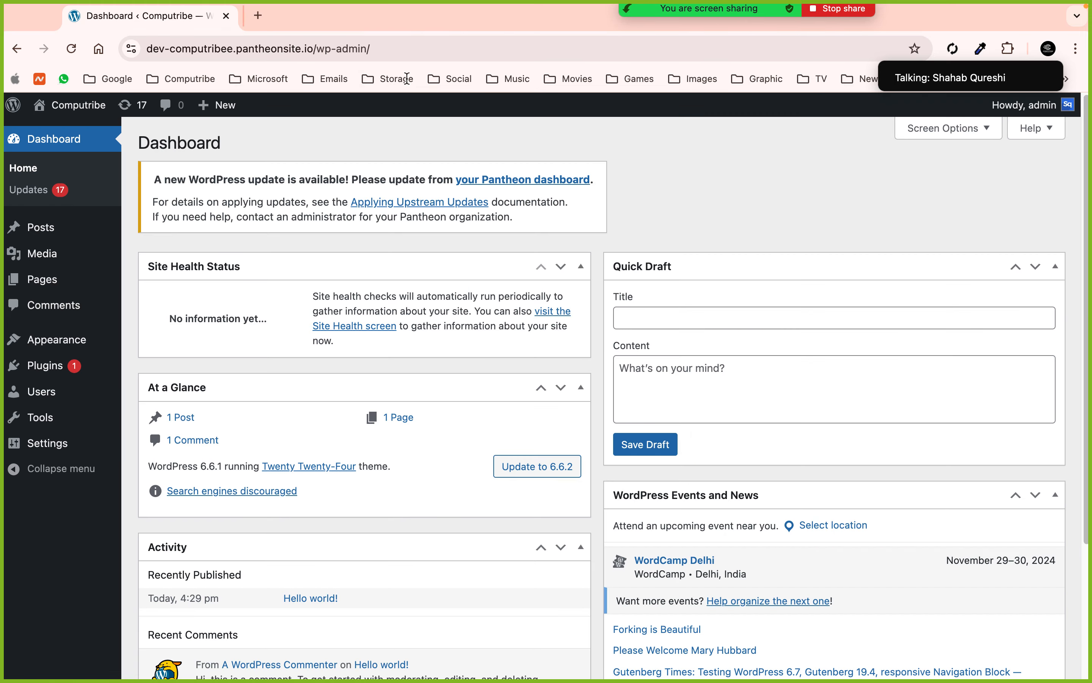
{"action": "key", "text": "ctrl+Left"}
- In Finder's Downloads folder, extract the nika-medical zip archive
{"action": "left_click", "coordinate": [51, 655]}
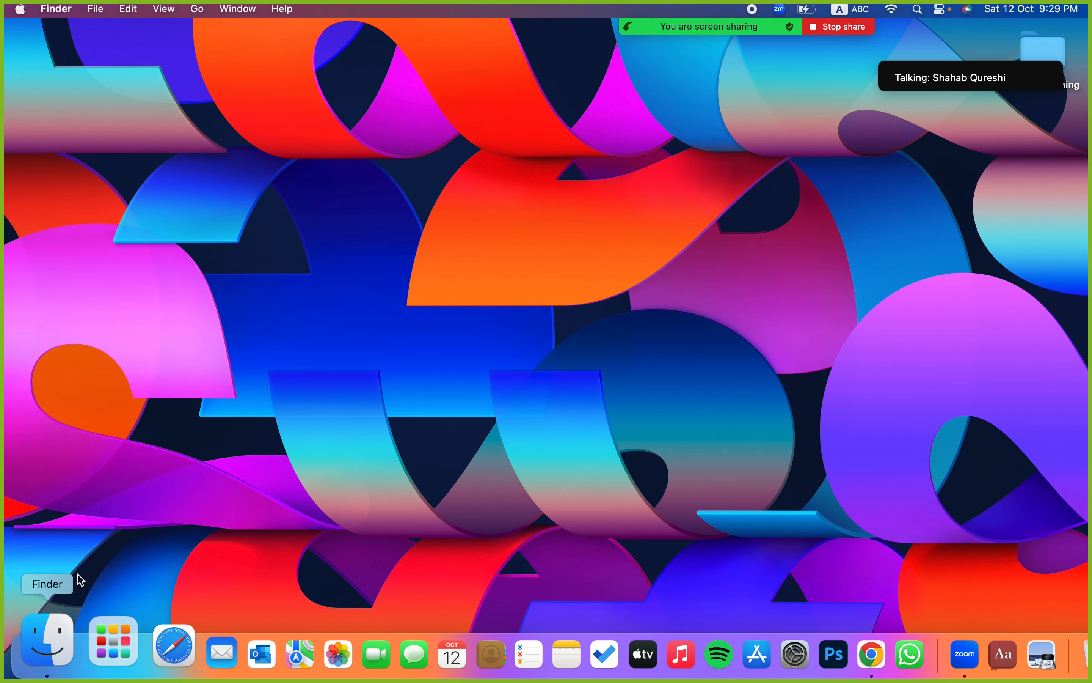
{"action": "left_click", "coordinate": [167, 206]}
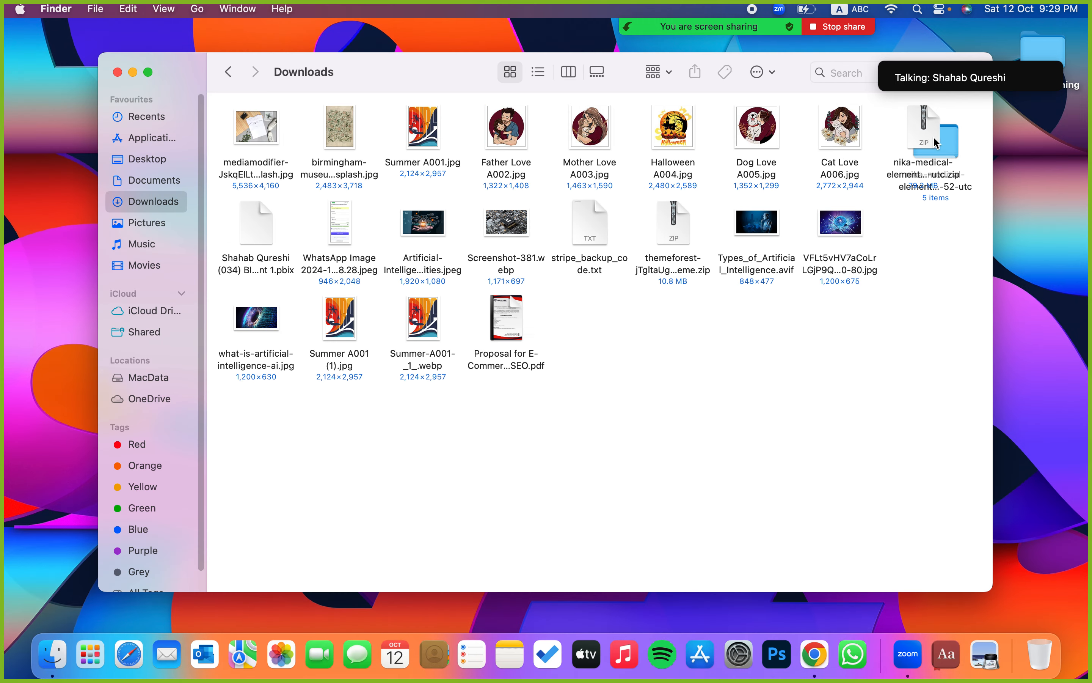
{"action": "double_click", "coordinate": [951, 140]}
{"action": "left_click_drag", "start_coordinate": [952, 140], "coordinate": [1044, 650]}
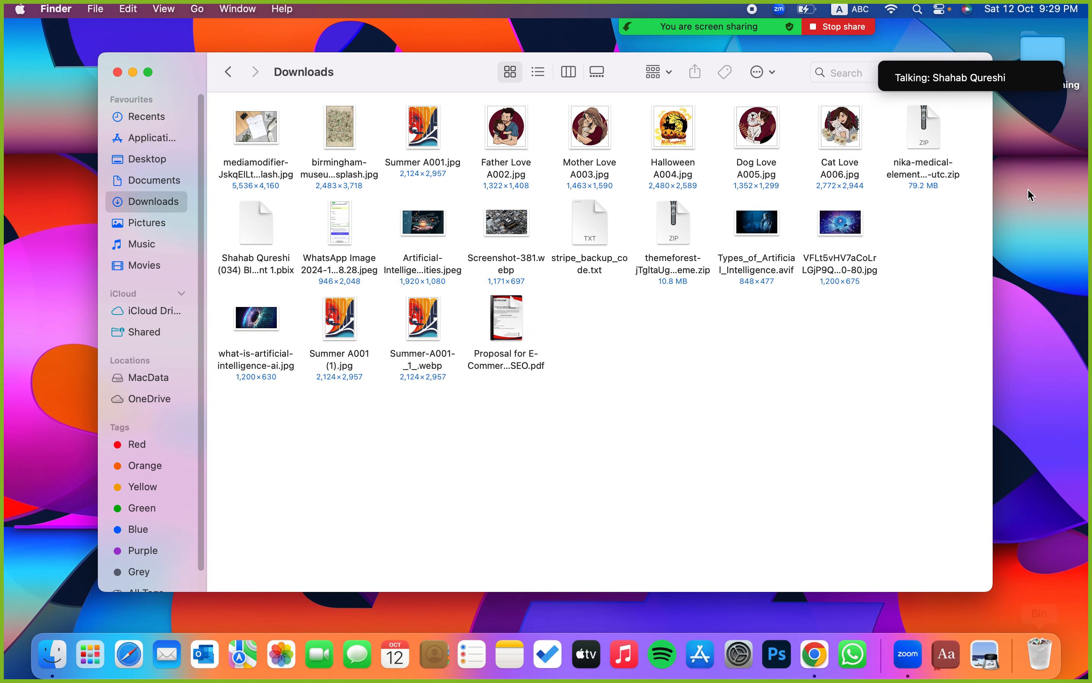
{"action": "left_click", "coordinate": [938, 129]}
{"action": "left_click_drag", "start_coordinate": [938, 129], "coordinate": [843, 454]}
{"action": "left_click", "coordinate": [695, 475]}
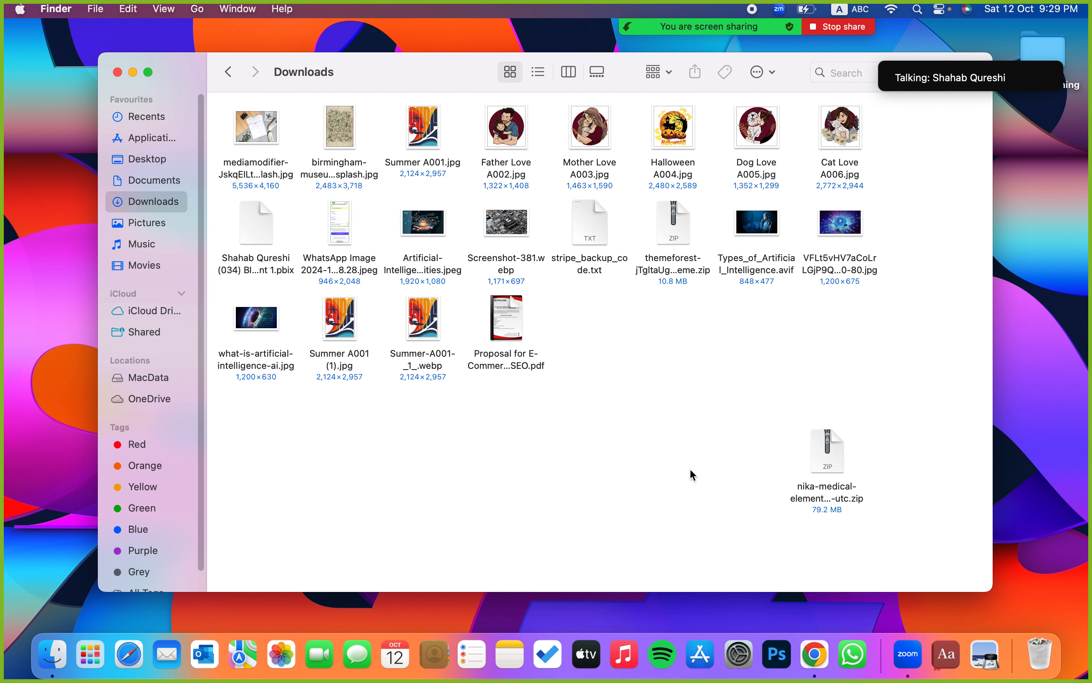
{"action": "left_click", "coordinate": [824, 458]}
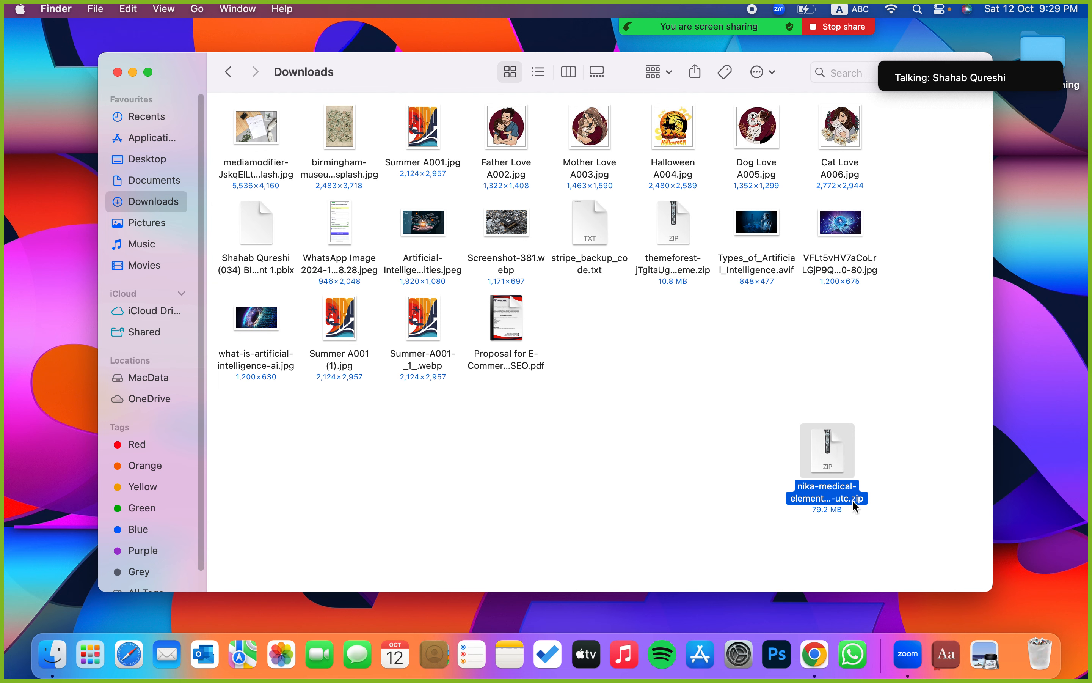
{"action": "left_click", "coordinate": [839, 524]}
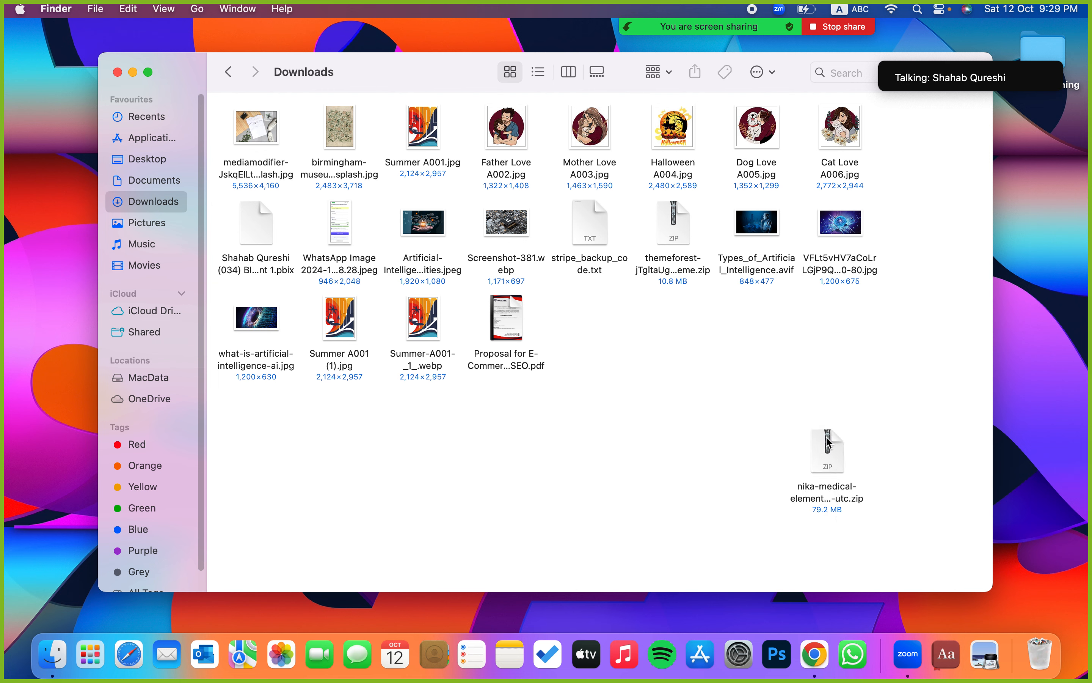
{"action": "left_click_drag", "start_coordinate": [773, 420], "coordinate": [850, 441]}
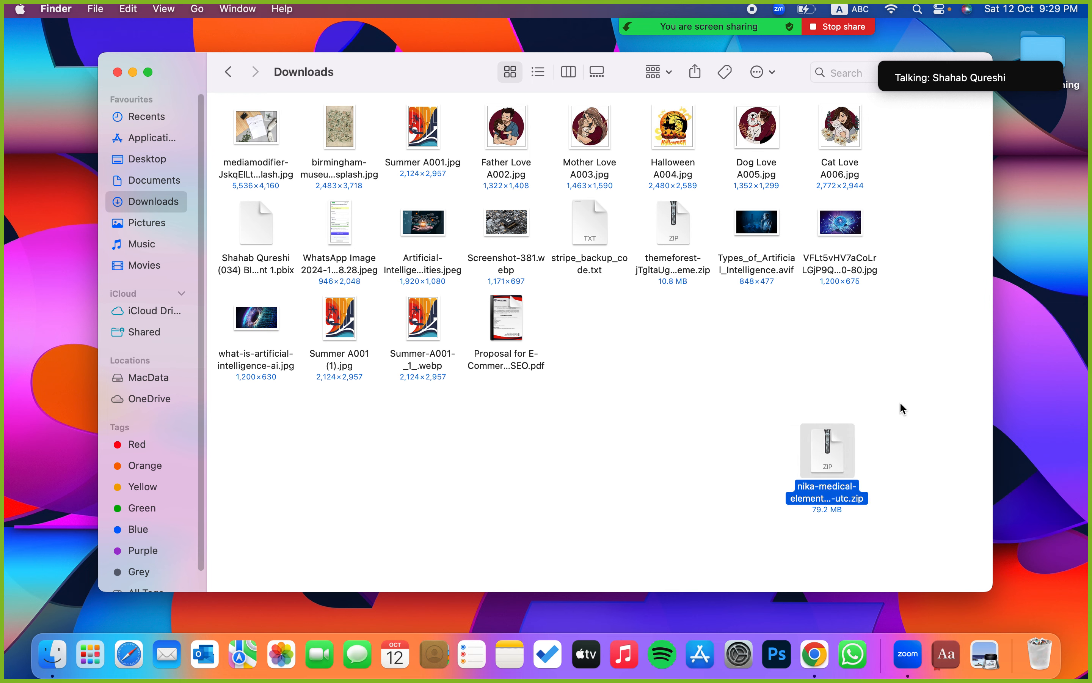
{"action": "left_click", "coordinate": [902, 407]}
{"action": "double_click", "coordinate": [843, 441]}
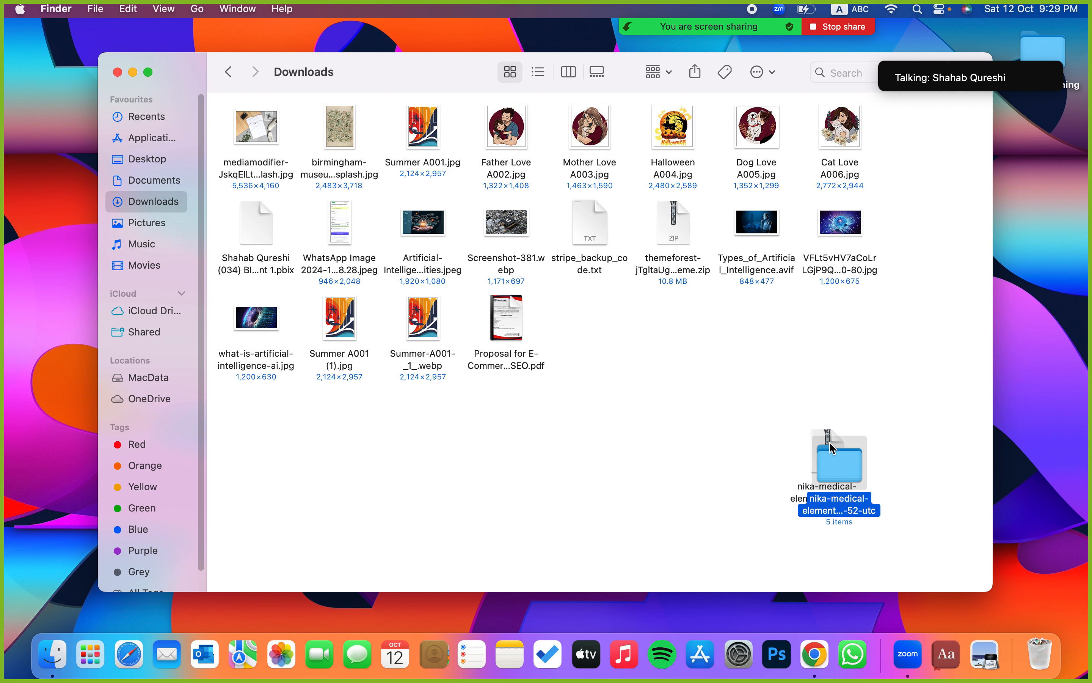
{"action": "left_click", "coordinate": [859, 370]}
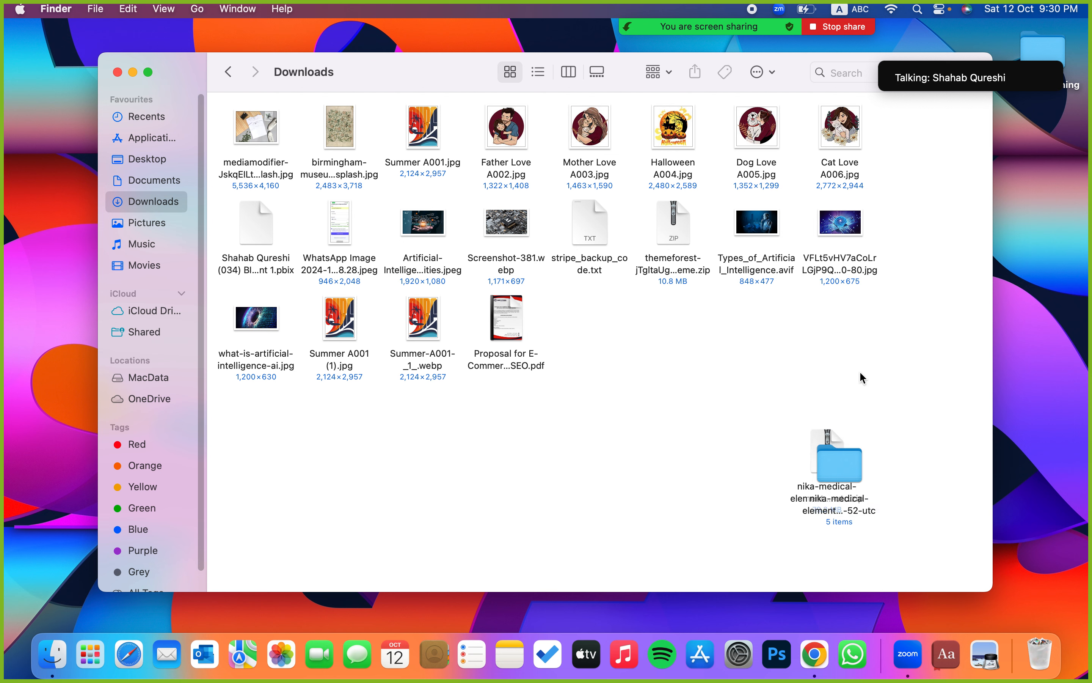
- Open the extracted nika-medical folder's Theme subfolder, holding nika.zip, then return to WordPress in Chrome
{"action": "left_click", "coordinate": [844, 466]}
{"action": "double_click", "coordinate": [844, 465]}
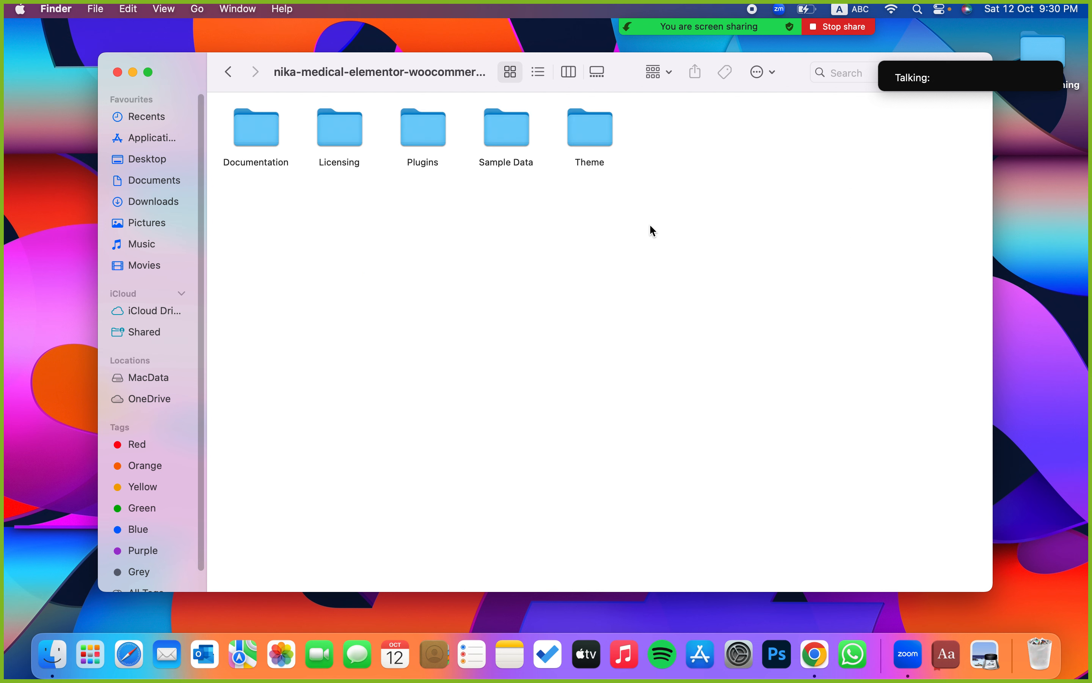
{"action": "double_click", "coordinate": [603, 133]}
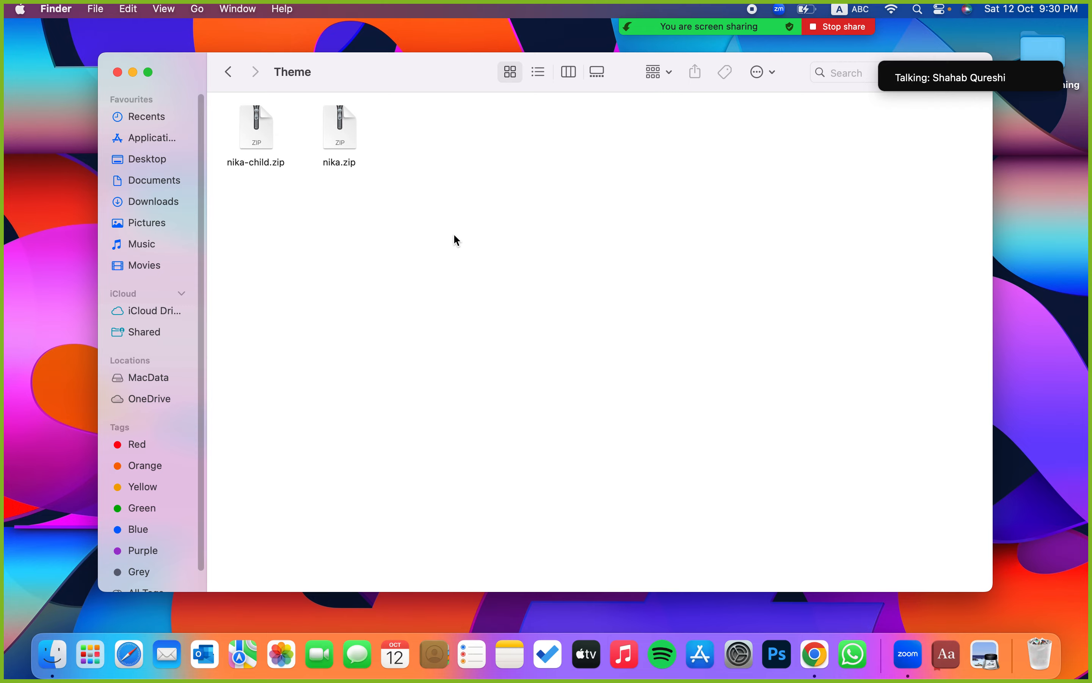
{"action": "key", "text": "ctrl+Right"}
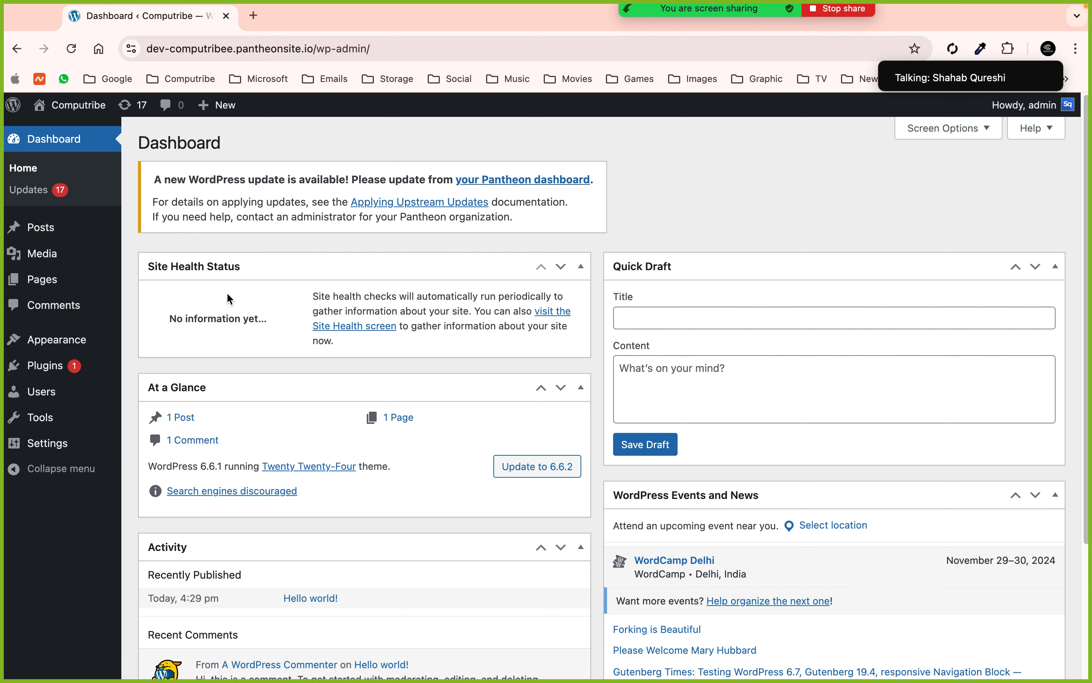
{"action": "mouse_move", "coordinate": [69, 350]}
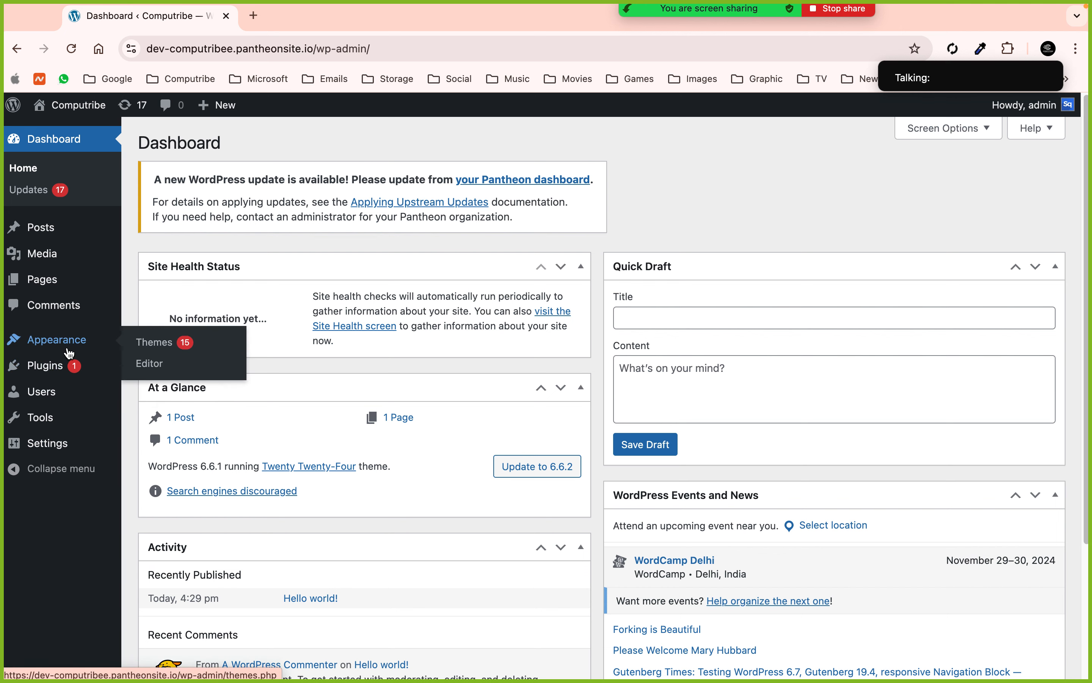
{"action": "key", "text": "ctrl+Left"}
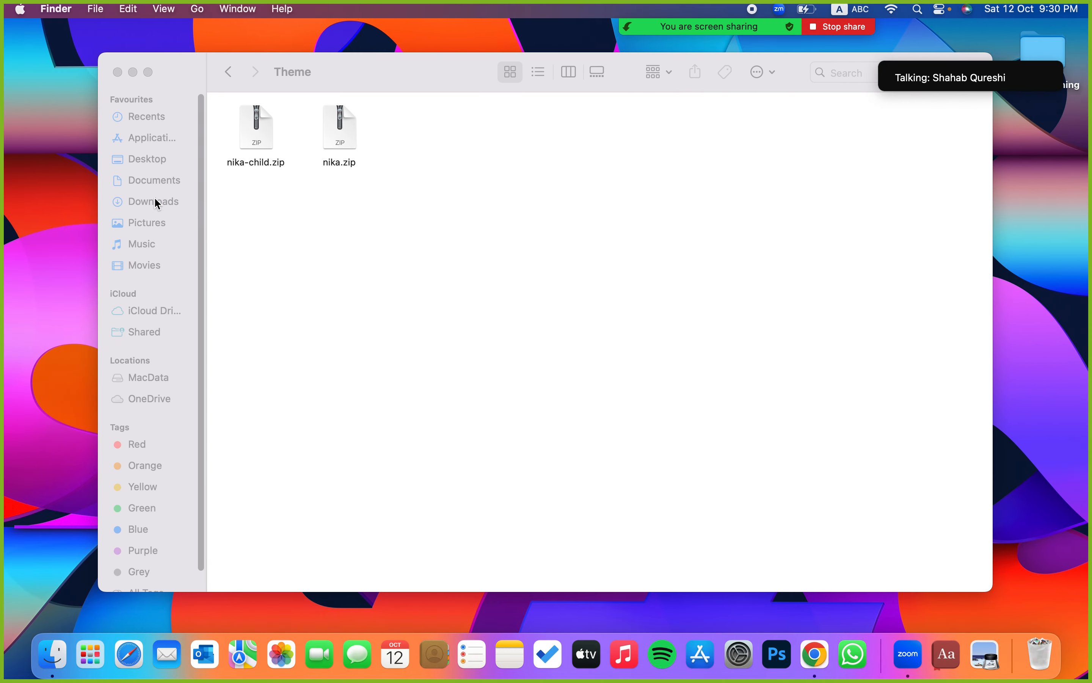
{"action": "left_click", "coordinate": [152, 201]}
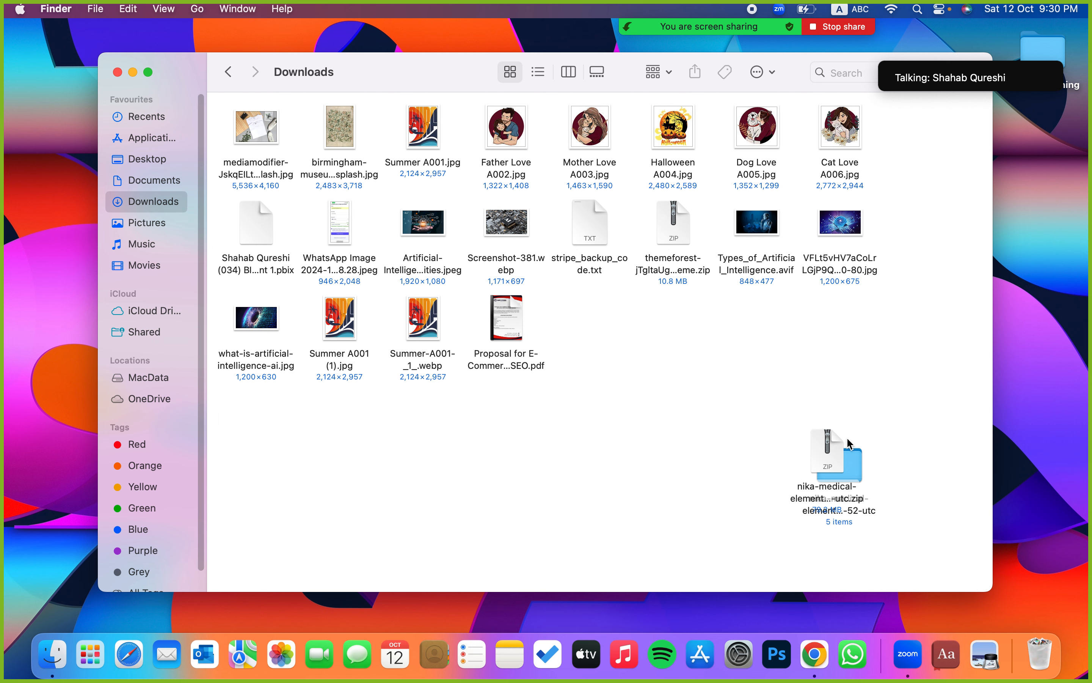
{"action": "double_click", "coordinate": [860, 463]}
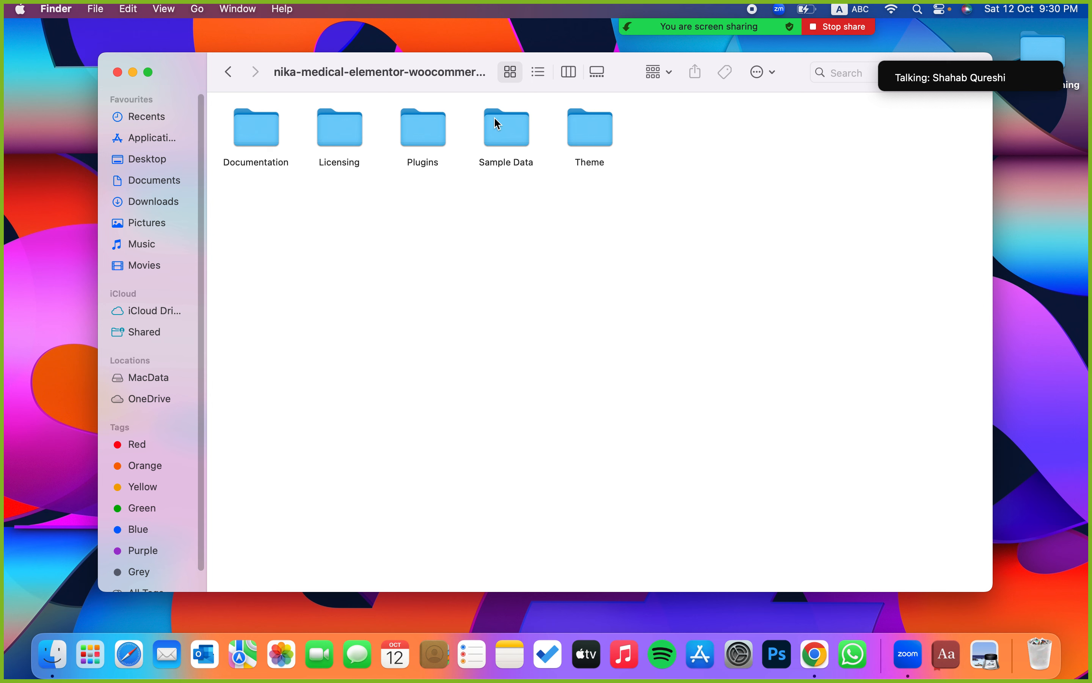
{"action": "double_click", "coordinate": [572, 135]}
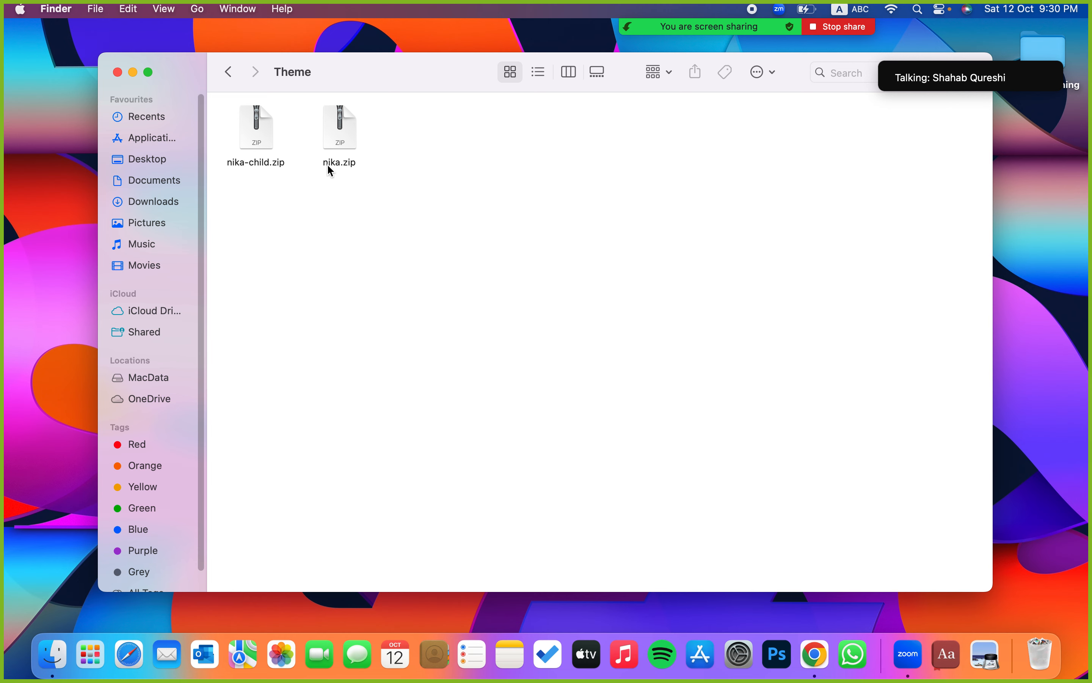
{"action": "key", "text": "super+Tab"}
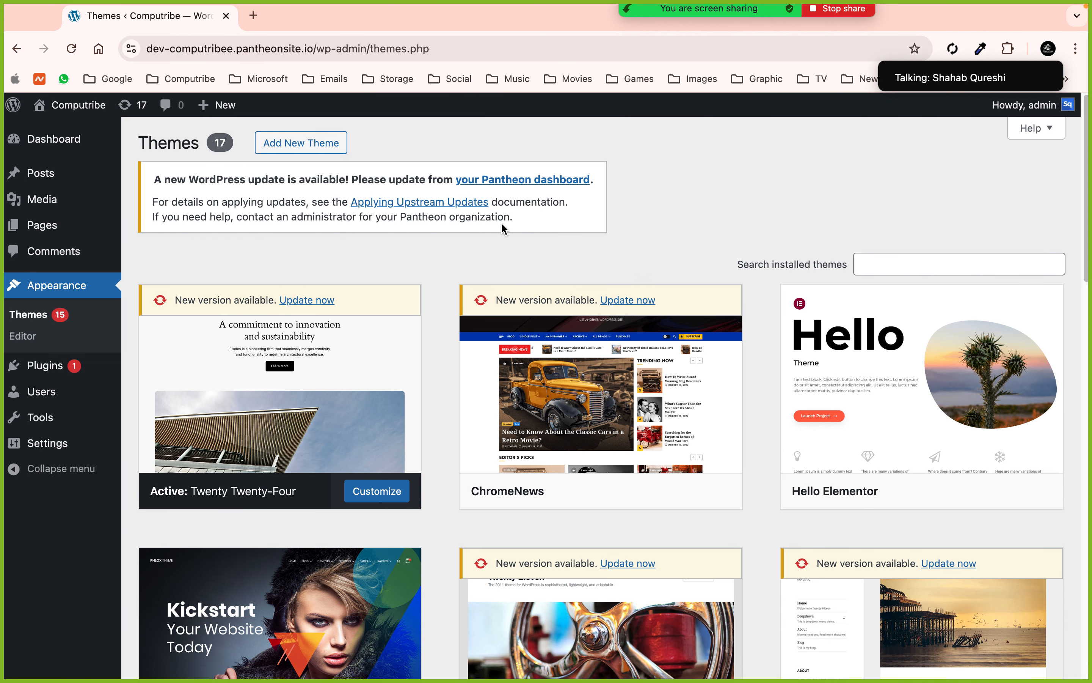
- Upload nika-medical/Theme/nika.zip through Add New Theme > Upload Theme and install it
{"action": "left_click", "coordinate": [310, 143]}
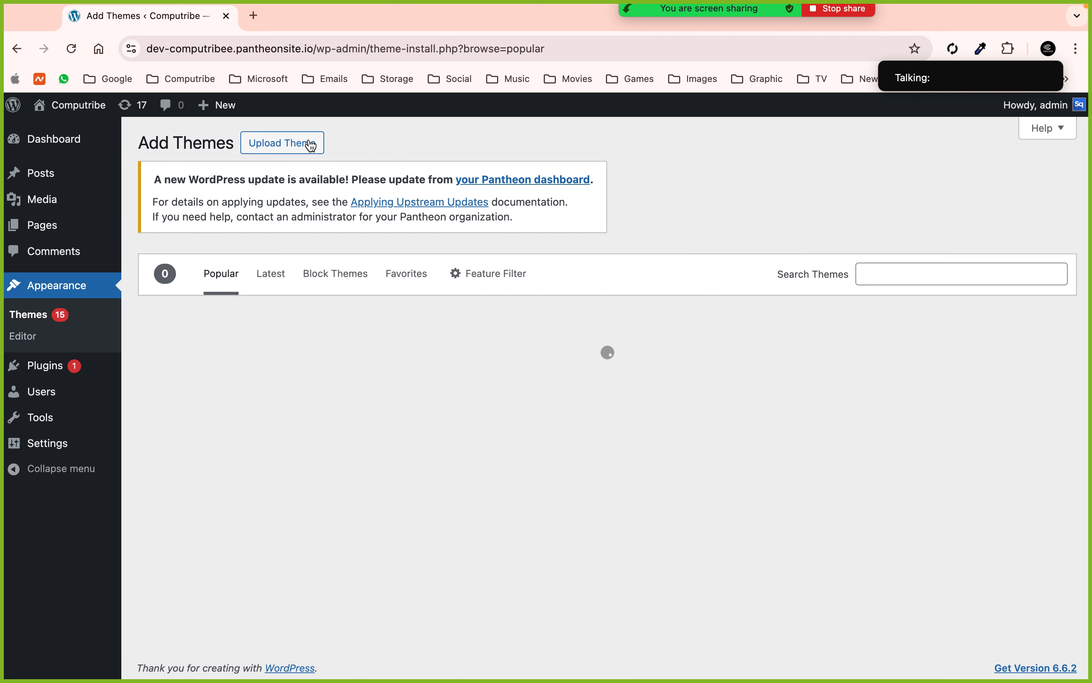
{"action": "left_click", "coordinate": [283, 142]}
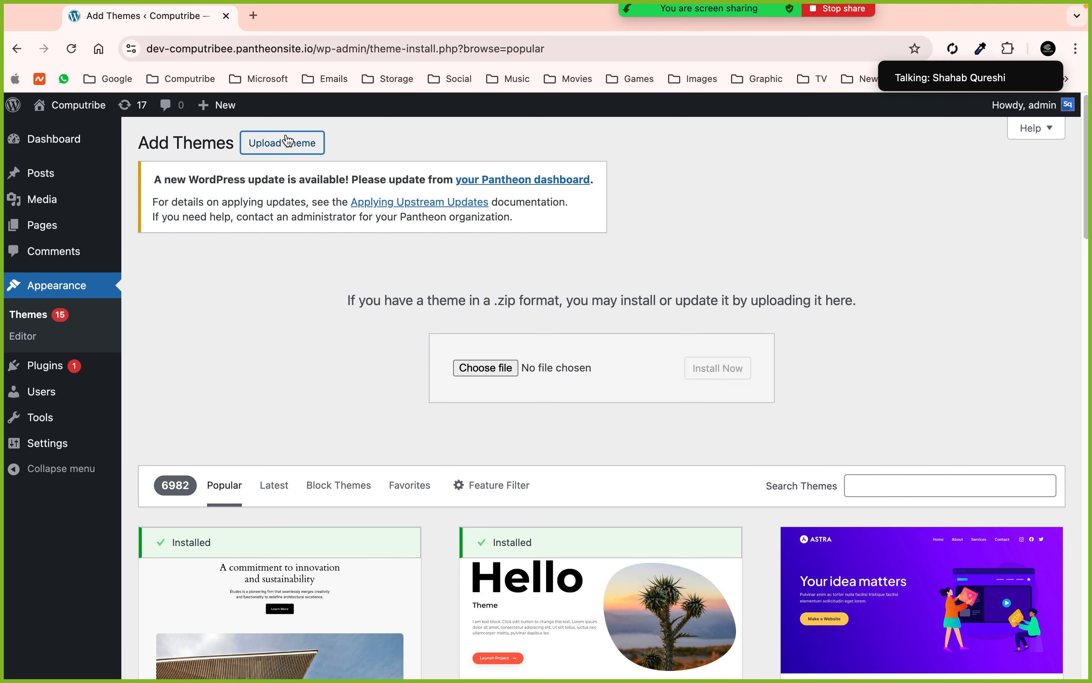
{"action": "left_click", "coordinate": [471, 367]}
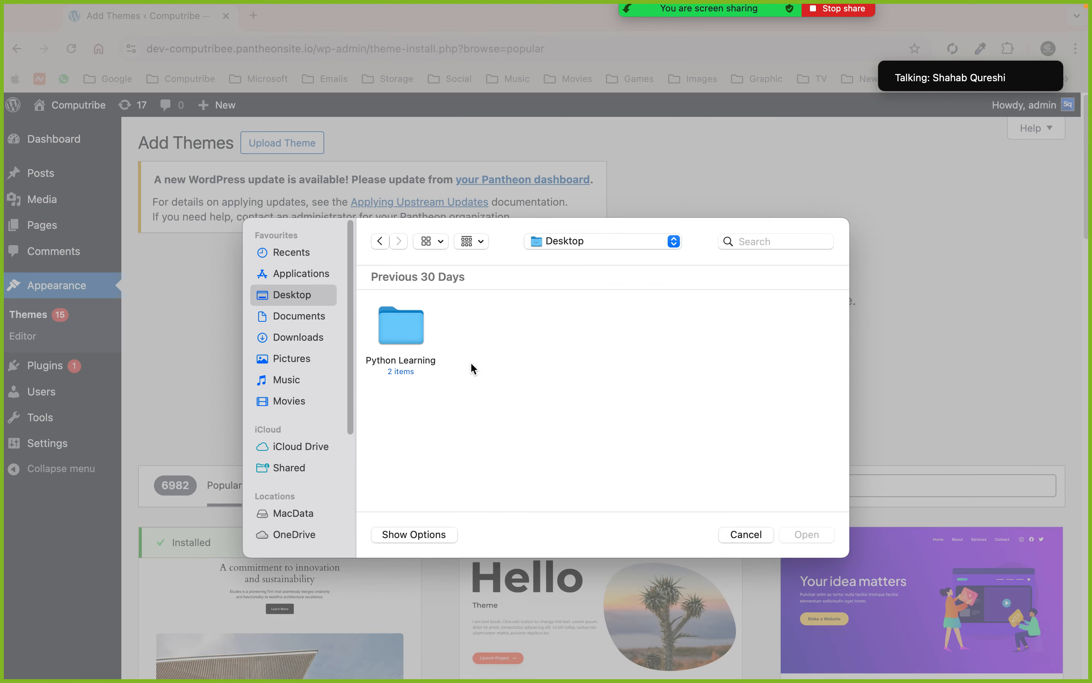
{"action": "left_click", "coordinate": [319, 337]}
{"action": "left_click", "coordinate": [486, 337]}
{"action": "double_click", "coordinate": [487, 337]}
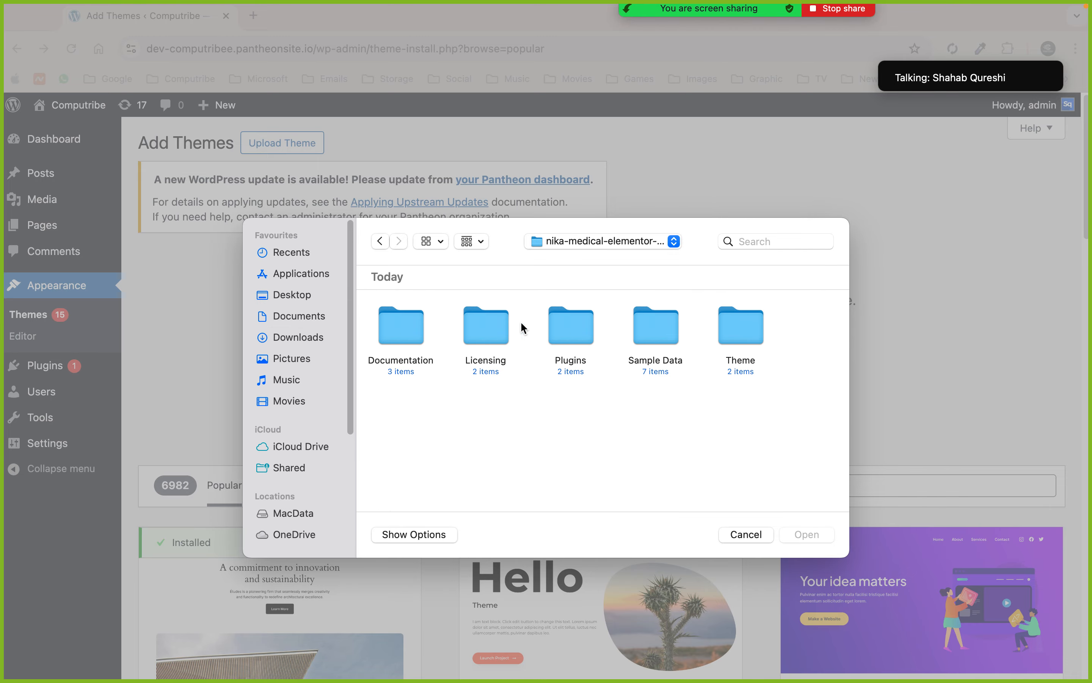
{"action": "double_click", "coordinate": [727, 318]}
{"action": "left_click", "coordinate": [470, 337]}
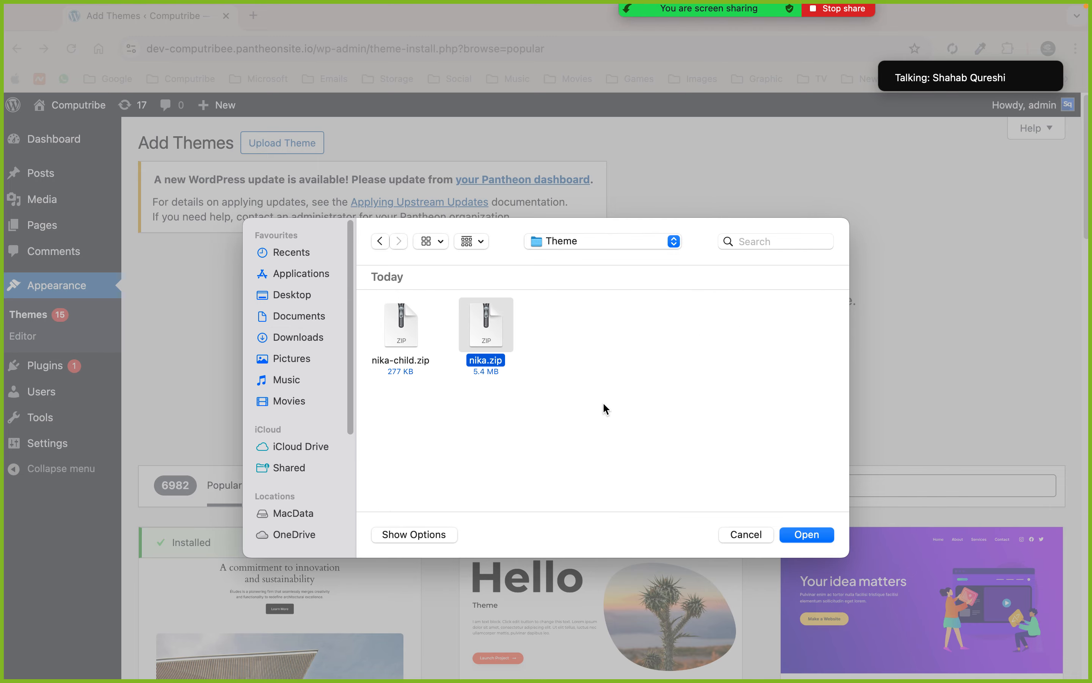
{"action": "left_click", "coordinate": [813, 536]}
{"action": "left_click", "coordinate": [726, 373]}
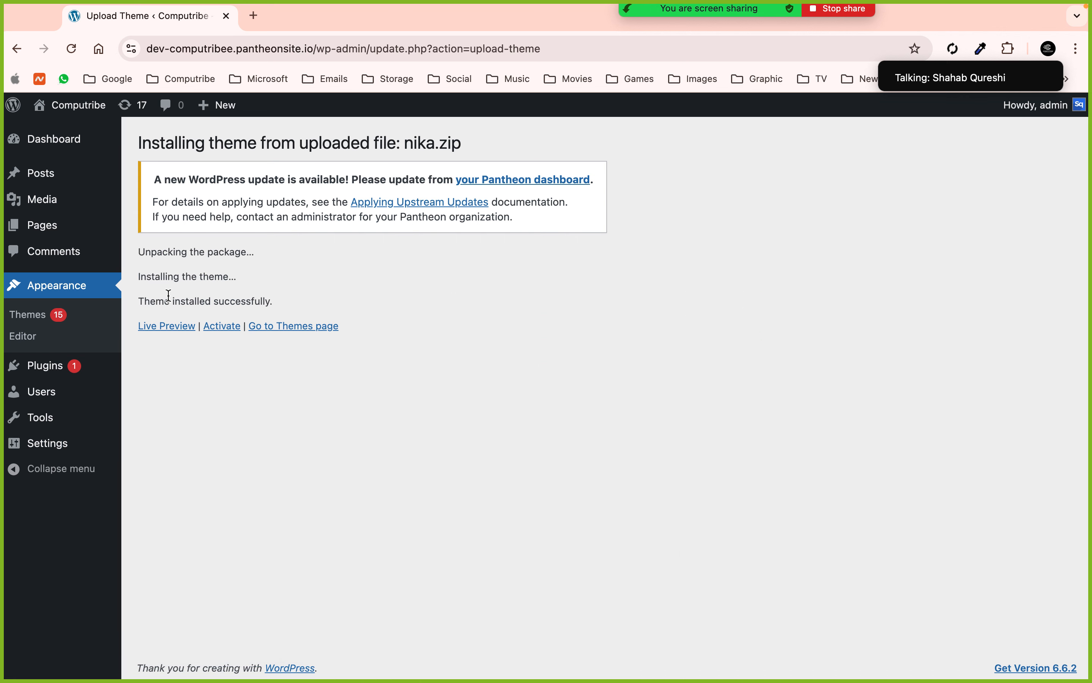
- Activate the newly installed Nika theme so the Themes page shows Active: Nika
{"action": "left_click", "coordinate": [222, 327]}
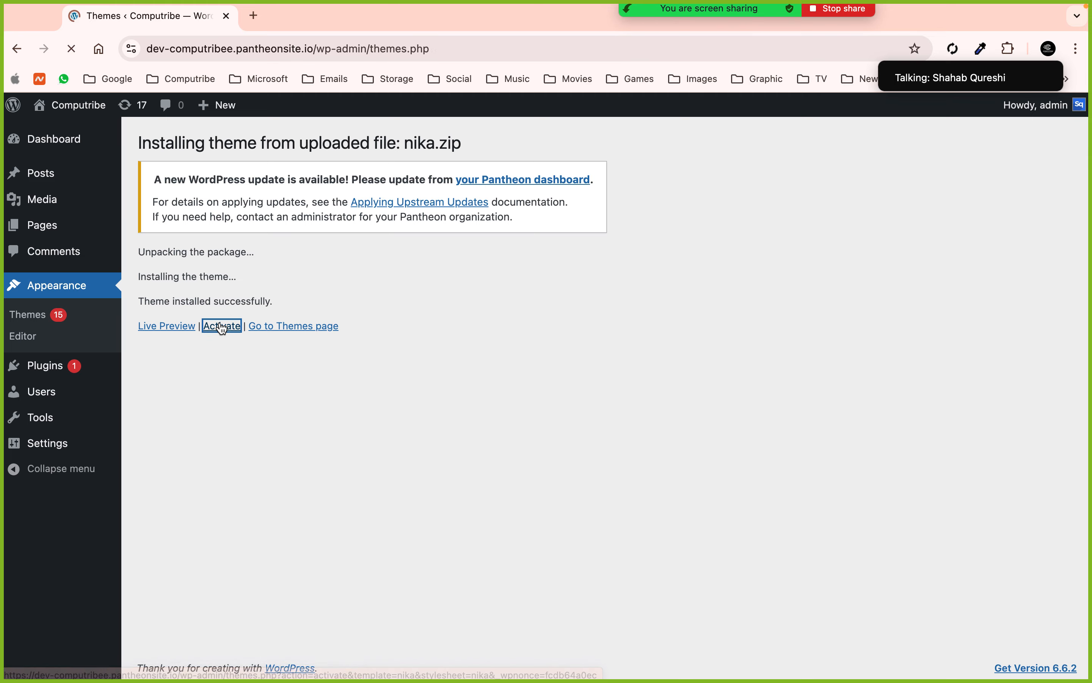
{"action": "scroll", "coordinate": [249, 343], "scroll_direction": "down", "scroll_amount": 2}
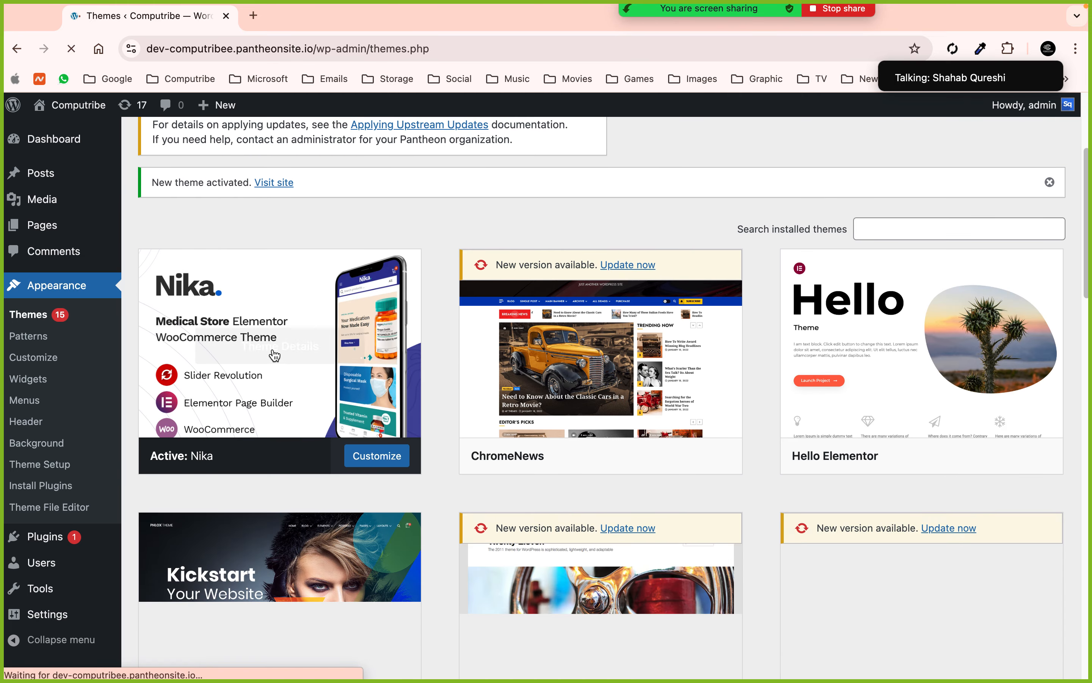
{"action": "scroll", "coordinate": [282, 420], "scroll_direction": "up", "scroll_amount": 1}
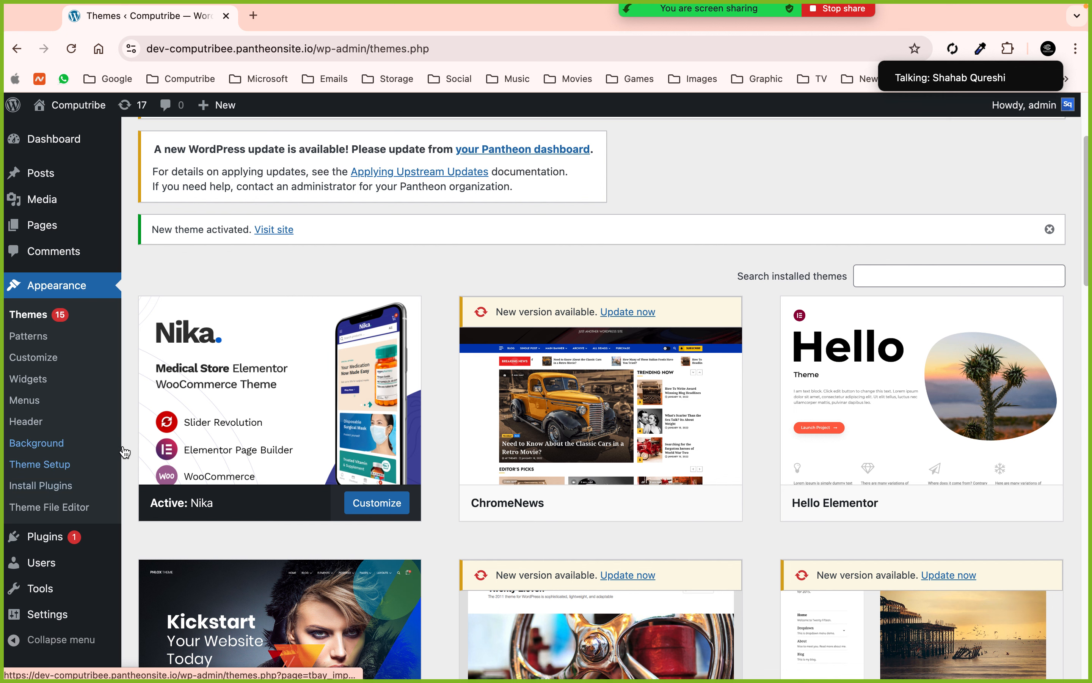
{"action": "right_click", "coordinate": [109, 168]}
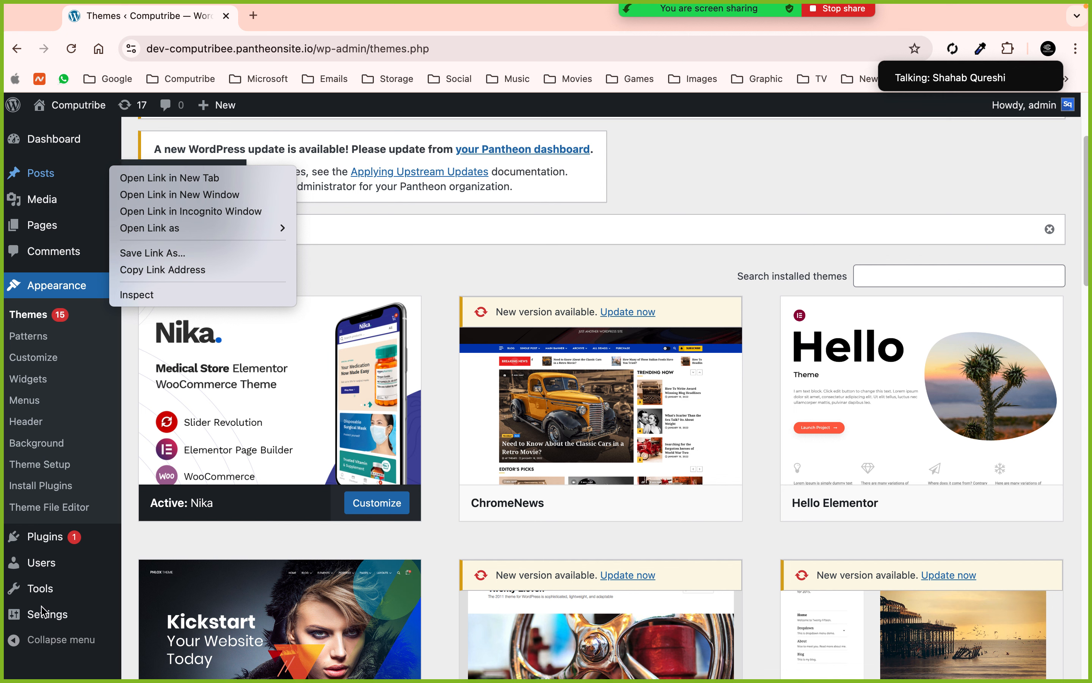
{"action": "left_click", "coordinate": [379, 281]}
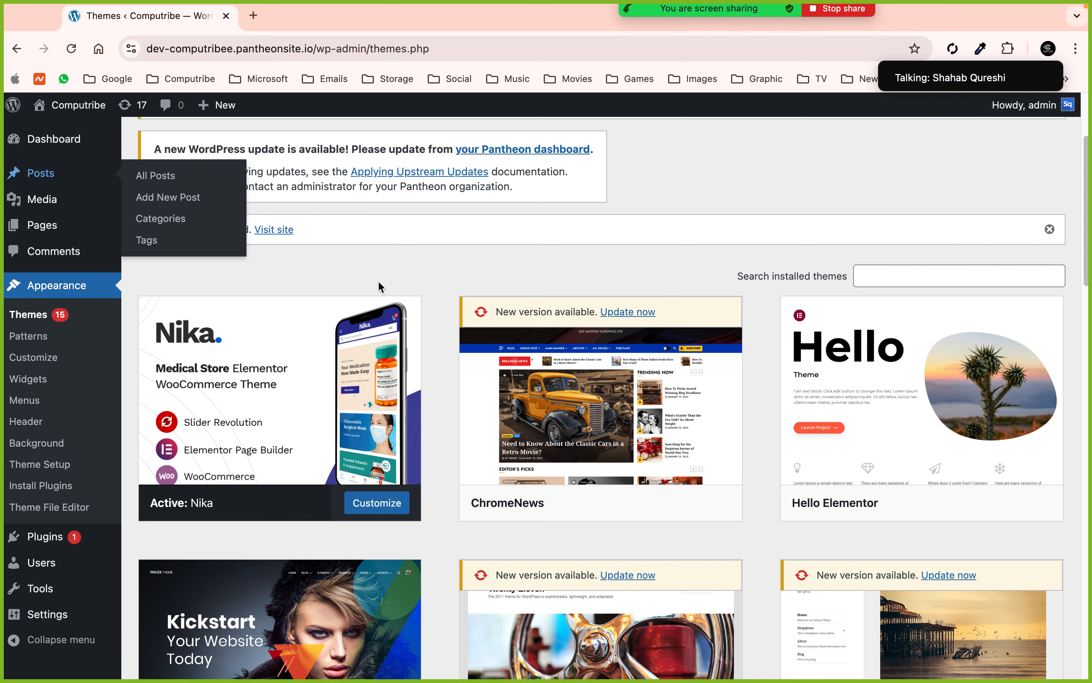
{"action": "mouse_move", "coordinate": [333, 388]}
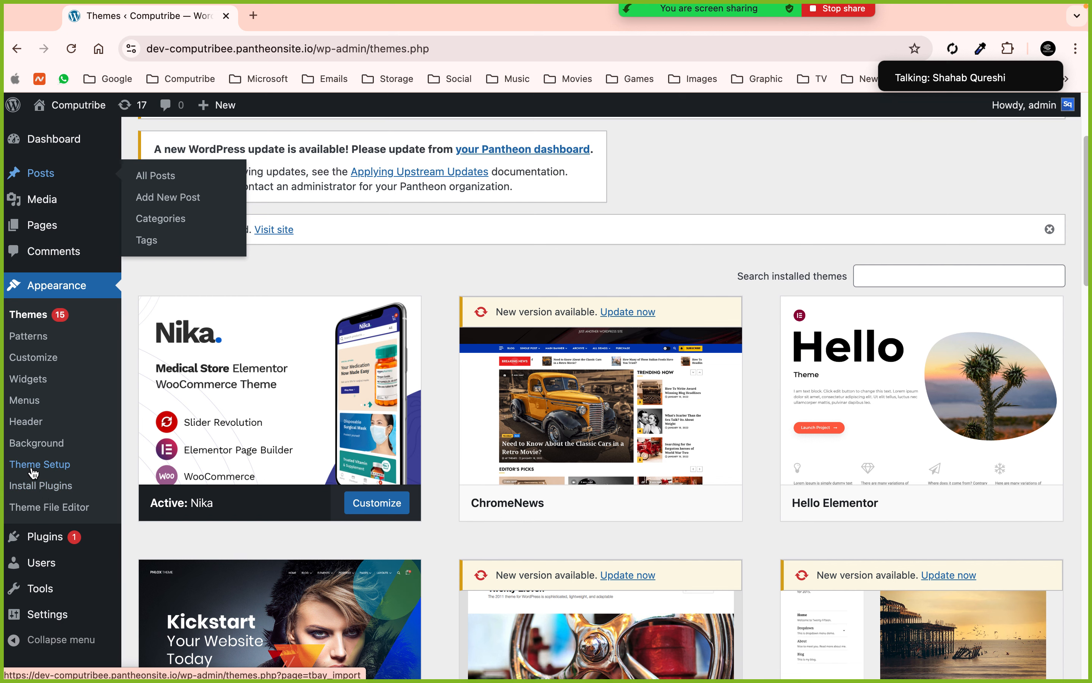
- In Install Plugins, select all and bulk-install the seven missing required plugins
{"action": "left_click", "coordinate": [53, 494]}
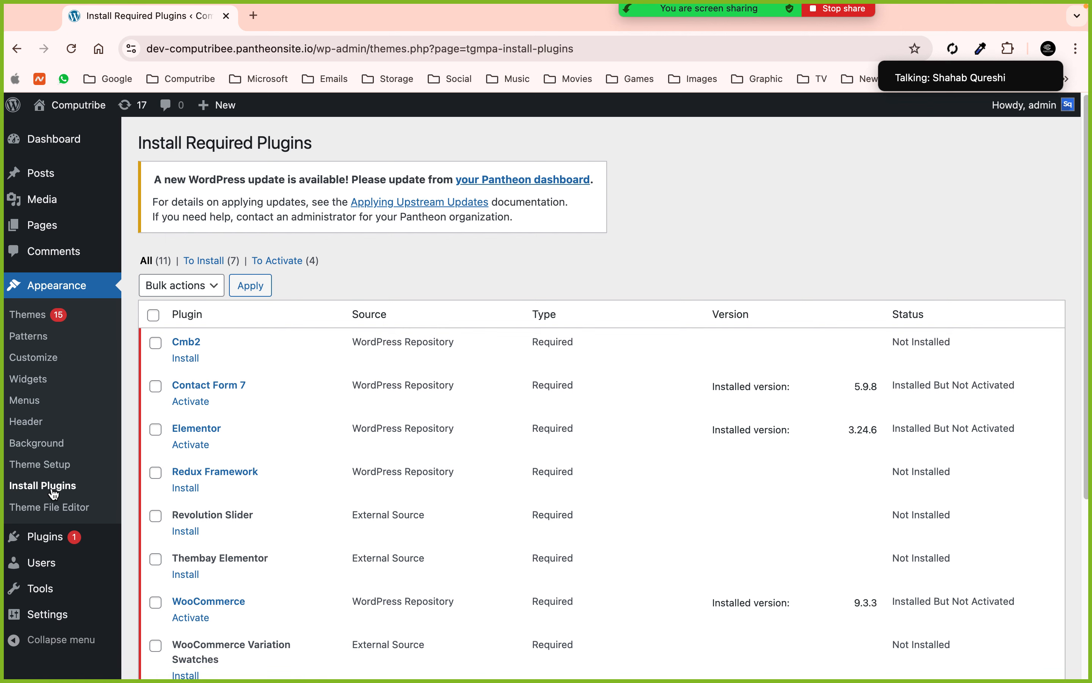
{"action": "scroll", "coordinate": [293, 383], "scroll_direction": "down", "scroll_amount": 6}
{"action": "scroll", "coordinate": [292, 383], "scroll_direction": "up", "scroll_amount": 6}
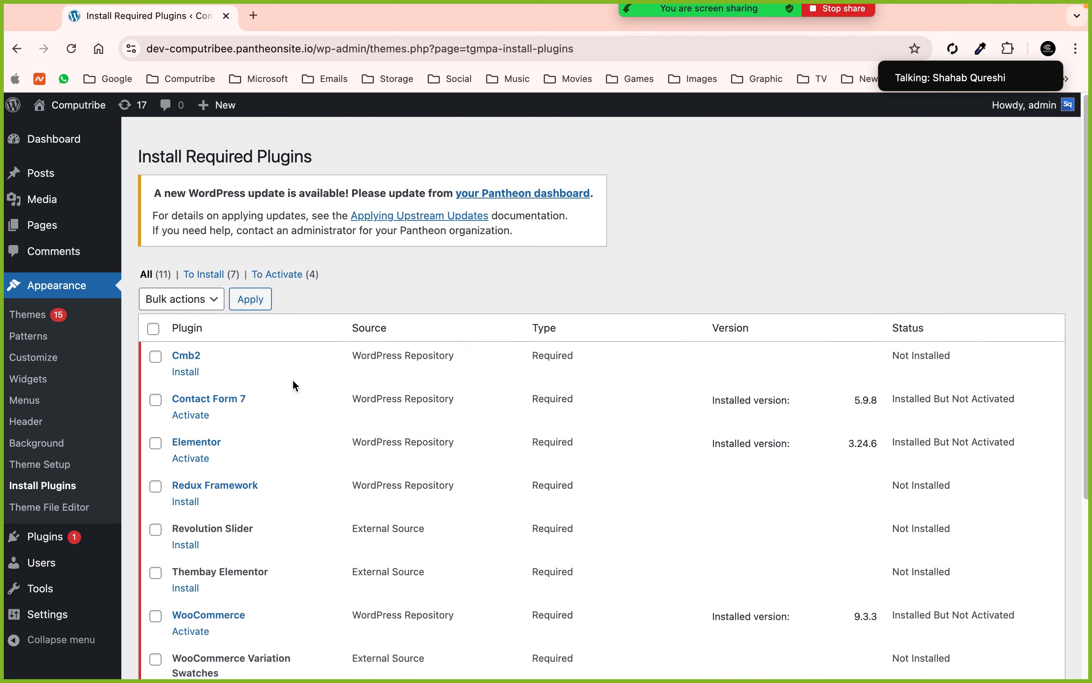
{"action": "left_click", "coordinate": [153, 315]}
{"action": "left_click", "coordinate": [206, 287]}
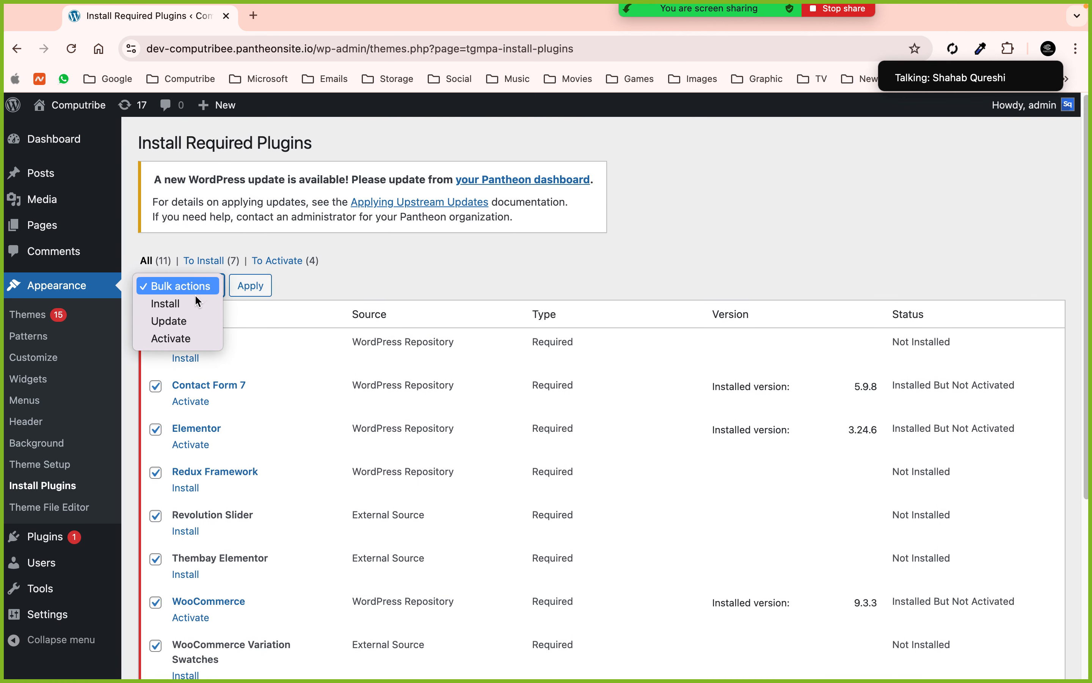
{"action": "left_click", "coordinate": [190, 302]}
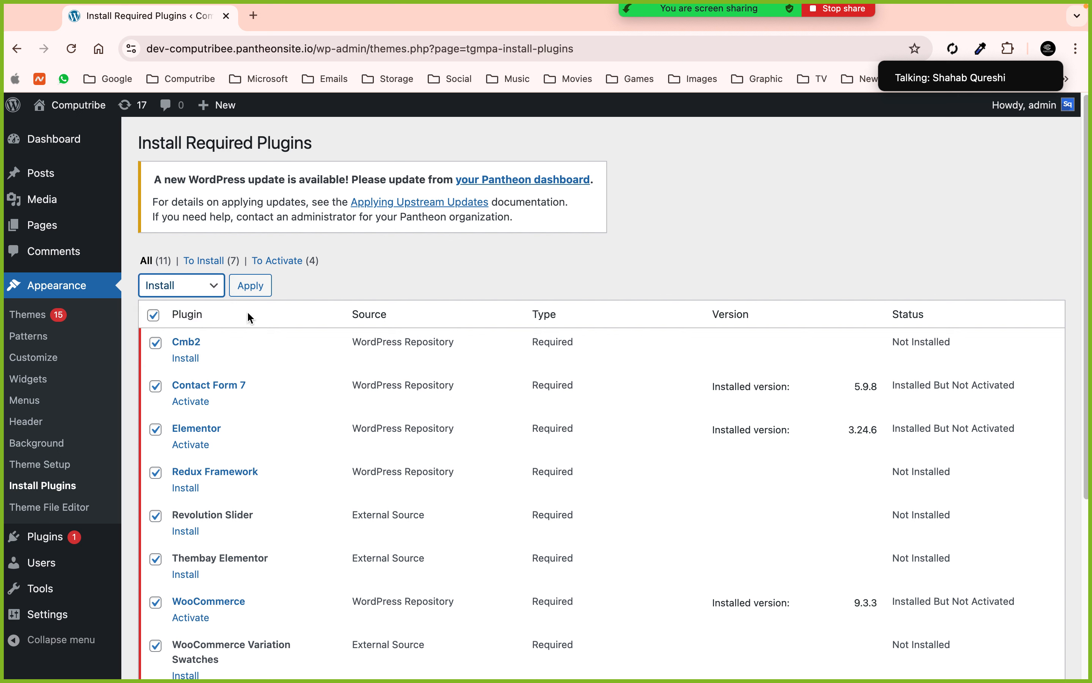
{"action": "left_click", "coordinate": [250, 289]}
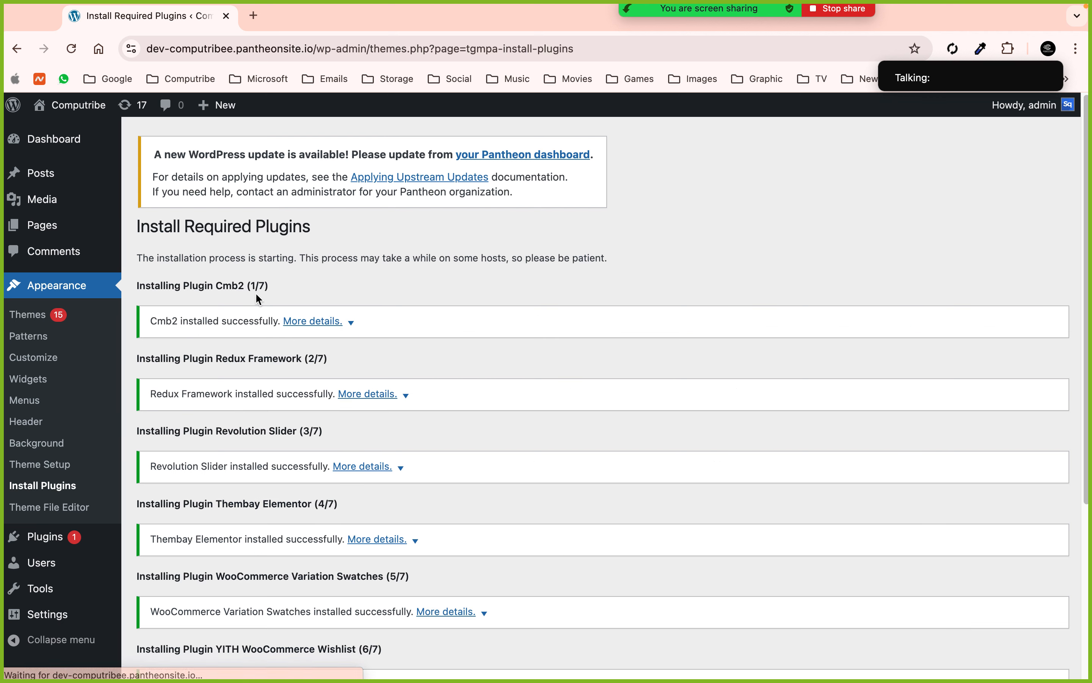
- Select all eleven Nika plugins and bulk-activate them, including Elementor, WooCommerce and Redux Framework
{"action": "left_click", "coordinate": [62, 491]}
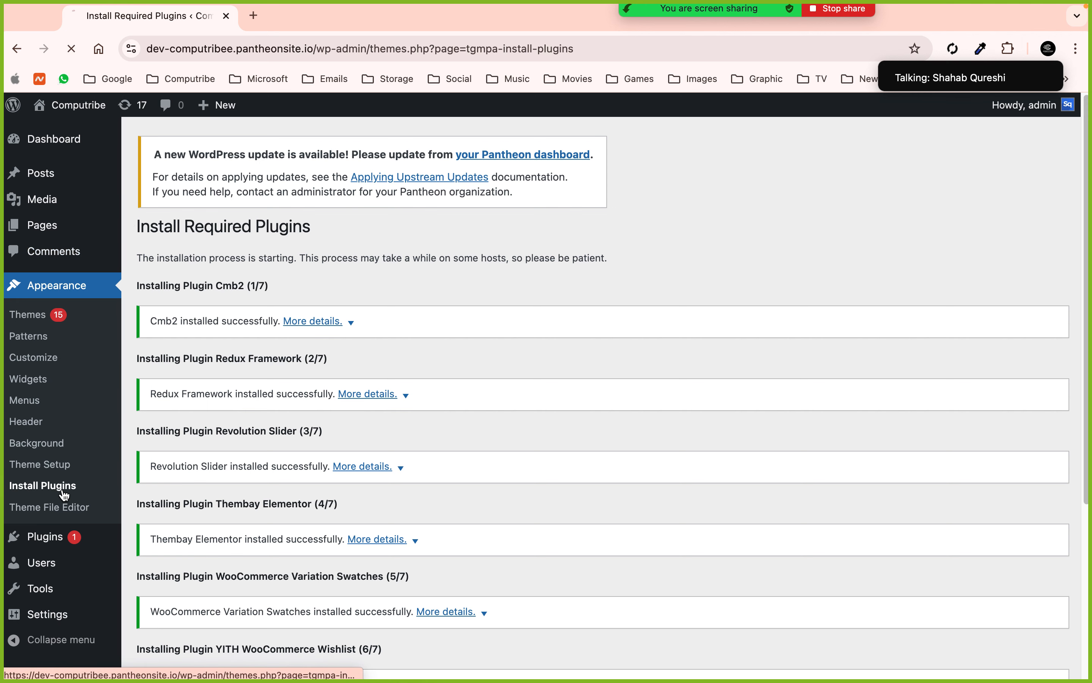
{"action": "scroll", "coordinate": [351, 360], "scroll_direction": "down", "scroll_amount": 5}
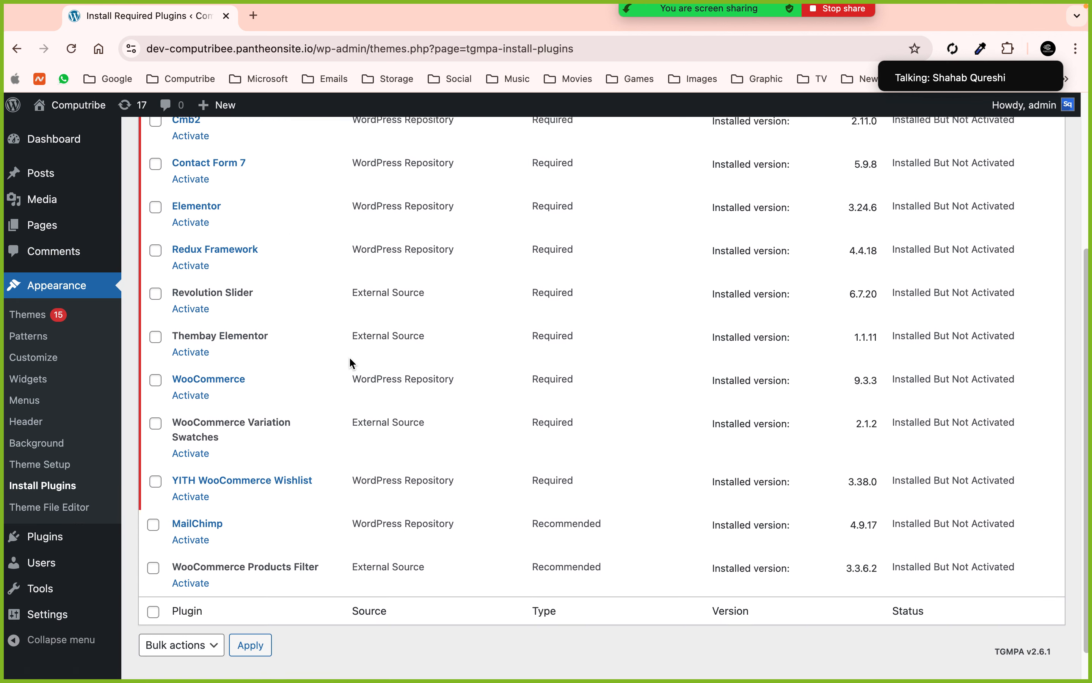
{"action": "scroll", "coordinate": [352, 362], "scroll_direction": "up", "scroll_amount": 3}
{"action": "left_click", "coordinate": [156, 246]}
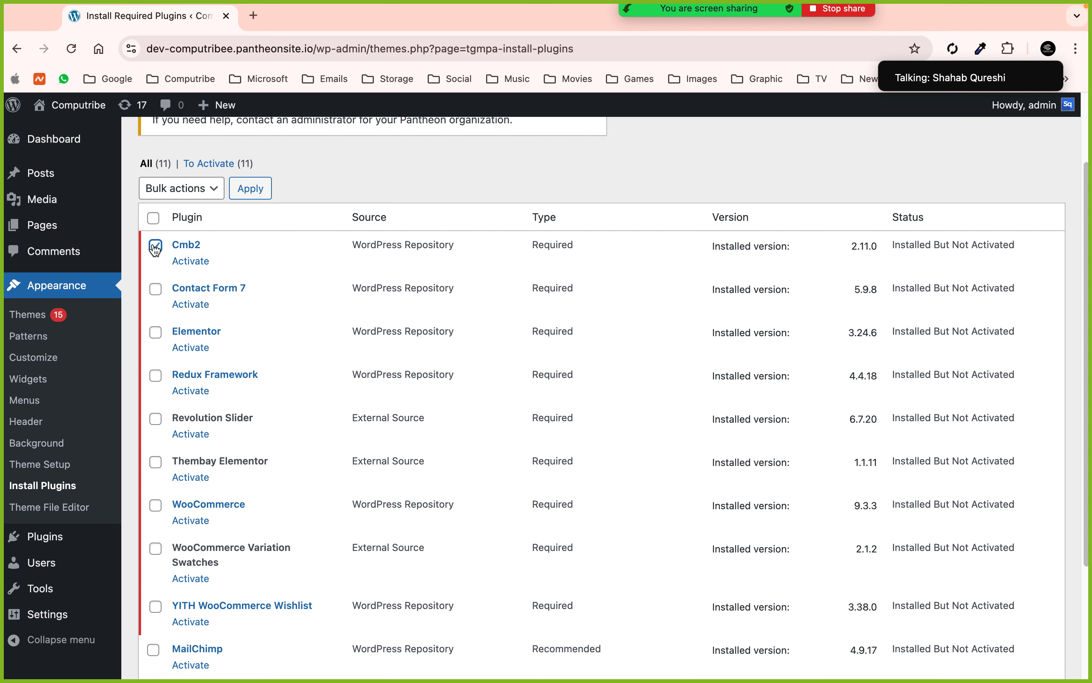
{"action": "left_click", "coordinate": [153, 218]}
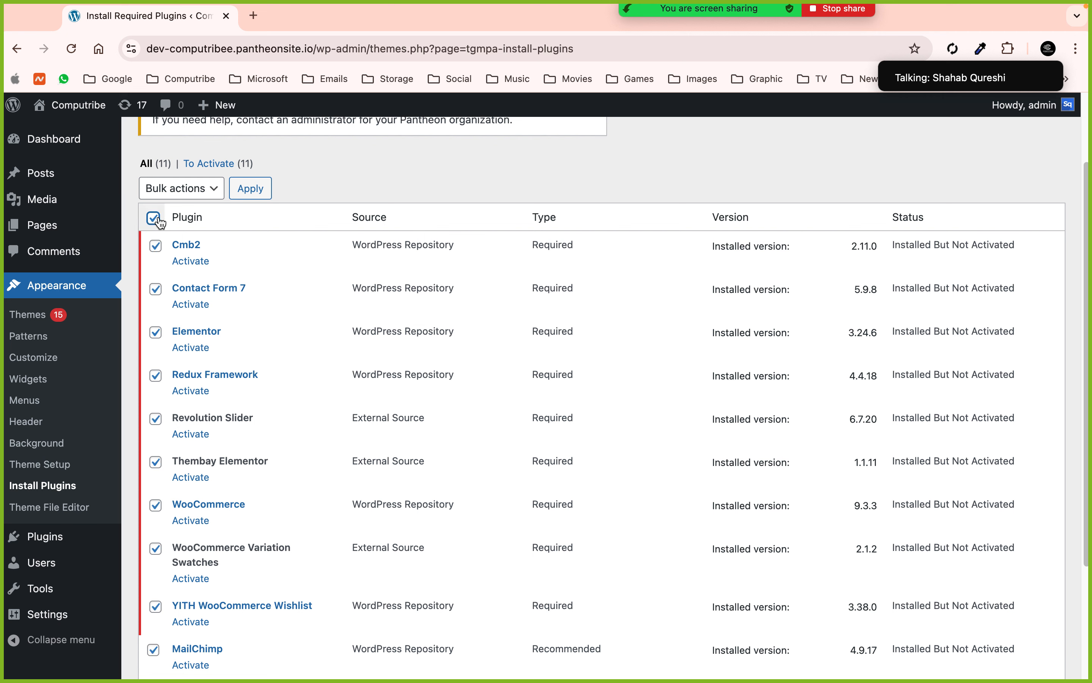
{"action": "left_click", "coordinate": [190, 187]}
{"action": "left_click", "coordinate": [190, 239]}
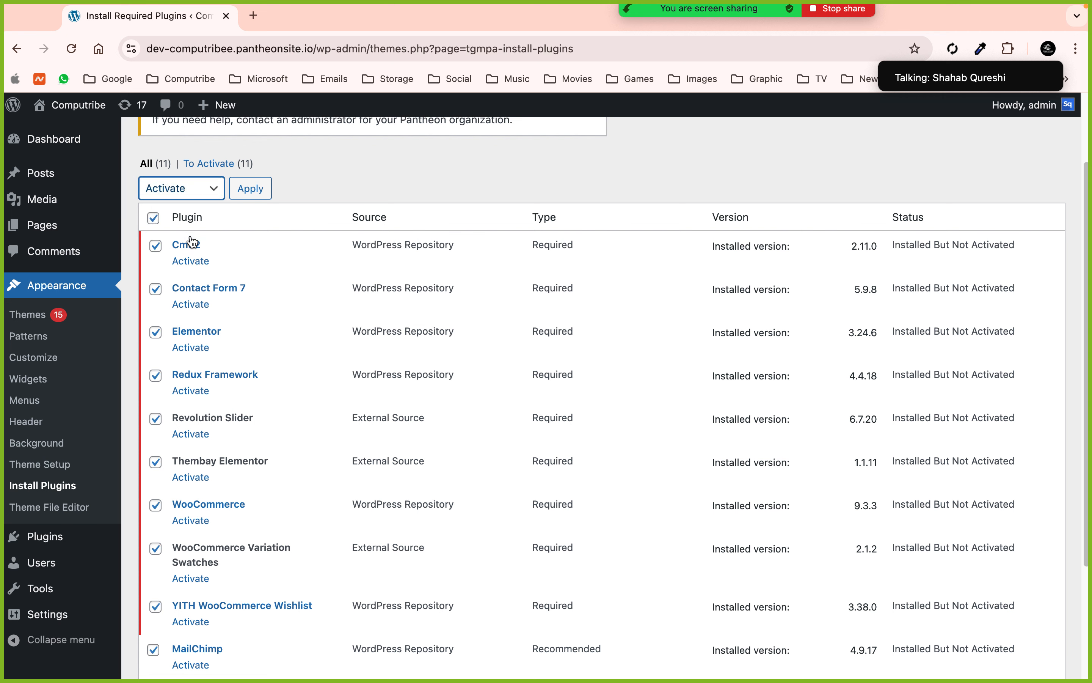
{"action": "left_click", "coordinate": [235, 192]}
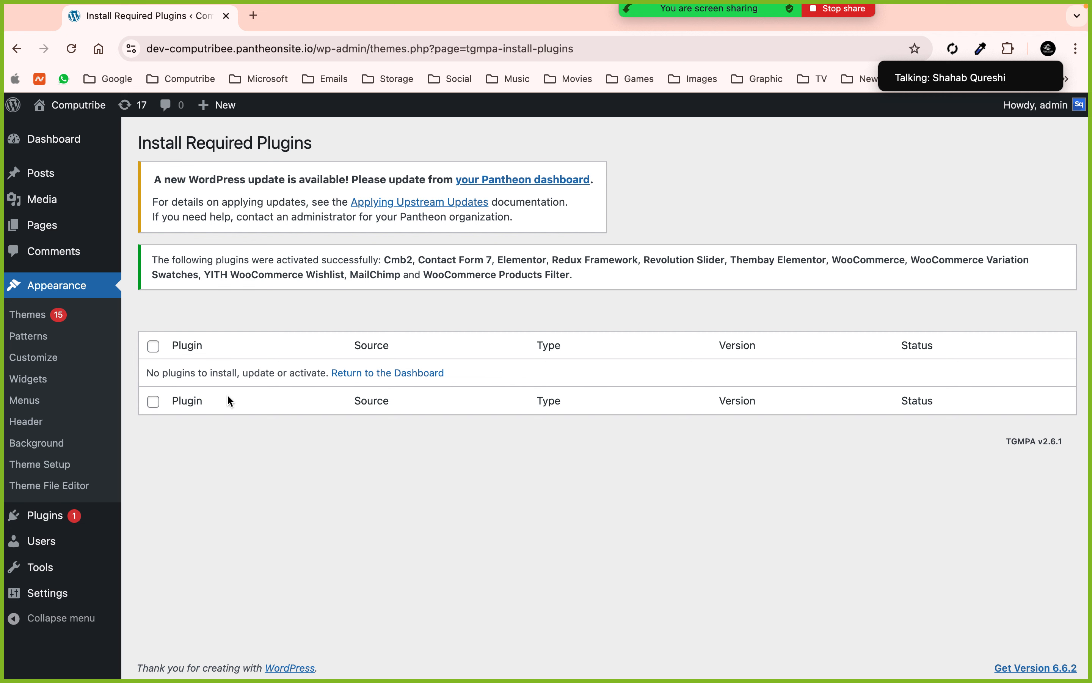
{"action": "left_click", "coordinate": [62, 148]}
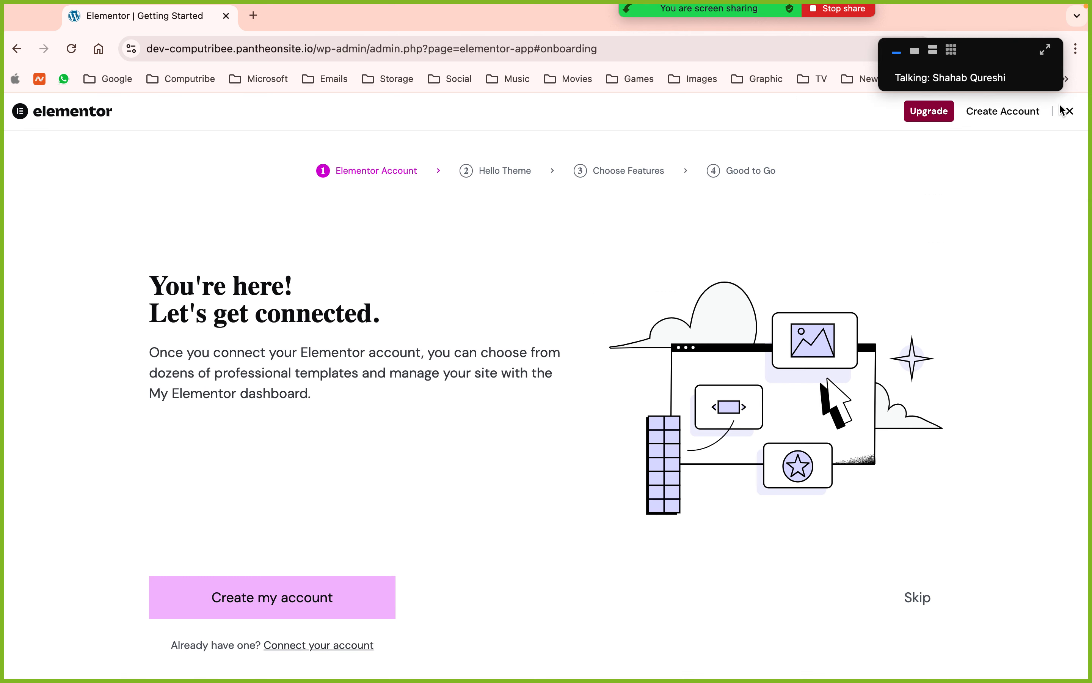
- Close Elementor's Getting Started onboarding and launch Appearance > Theme Setup for Nika
{"action": "left_click", "coordinate": [1069, 112]}
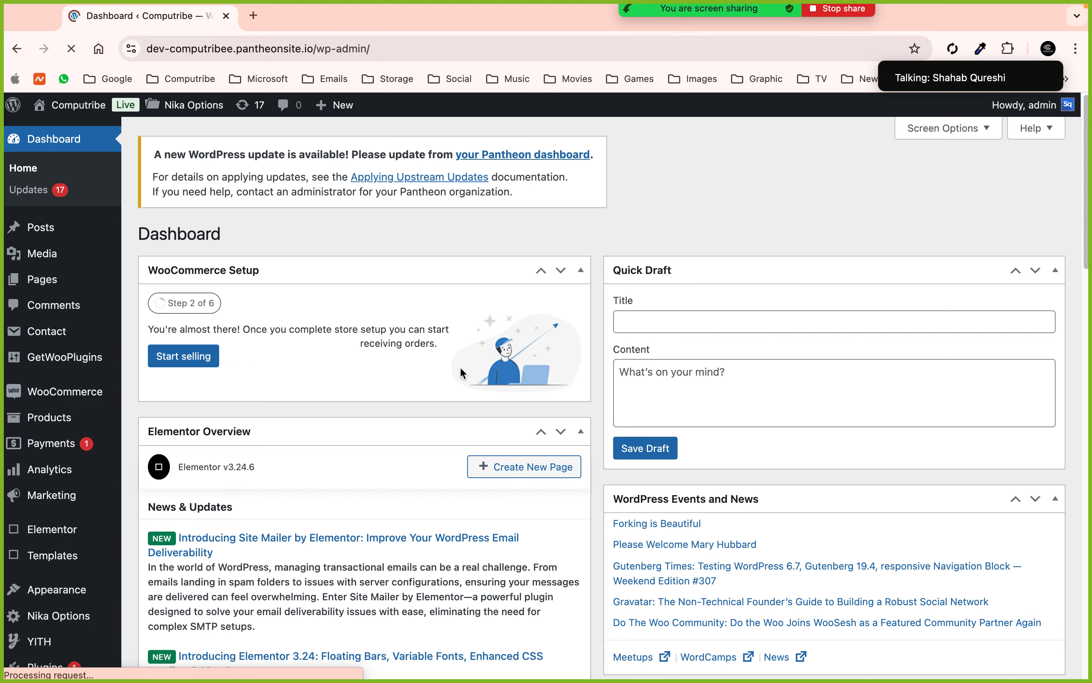
{"action": "scroll", "coordinate": [50, 294], "scroll_direction": "down", "scroll_amount": 3}
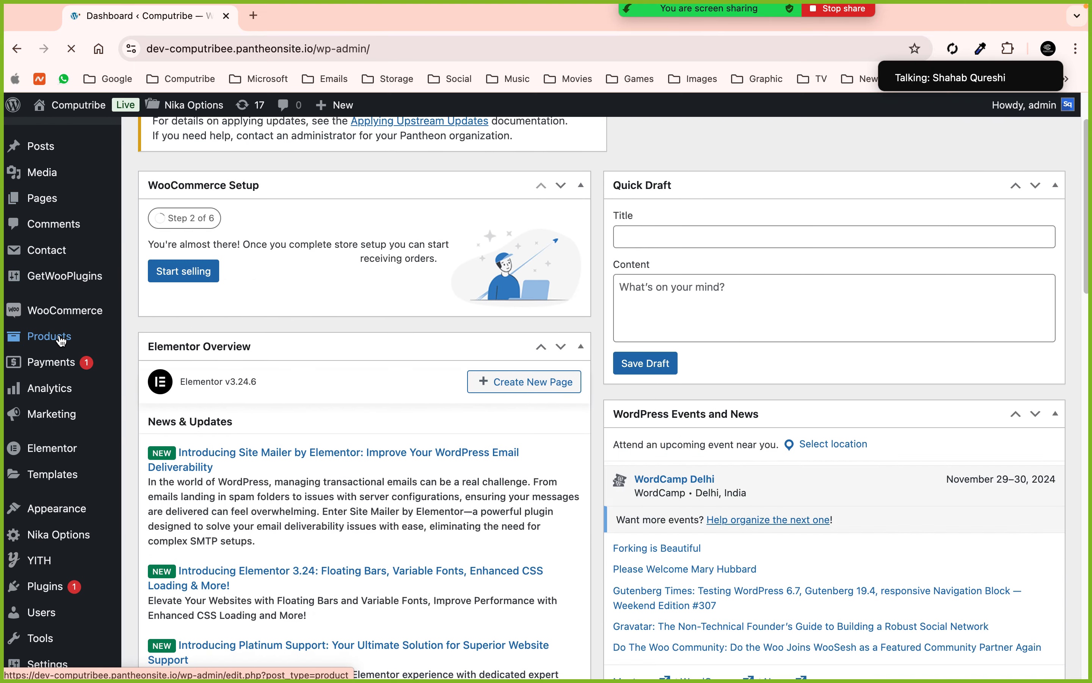
{"action": "mouse_move", "coordinate": [58, 290]}
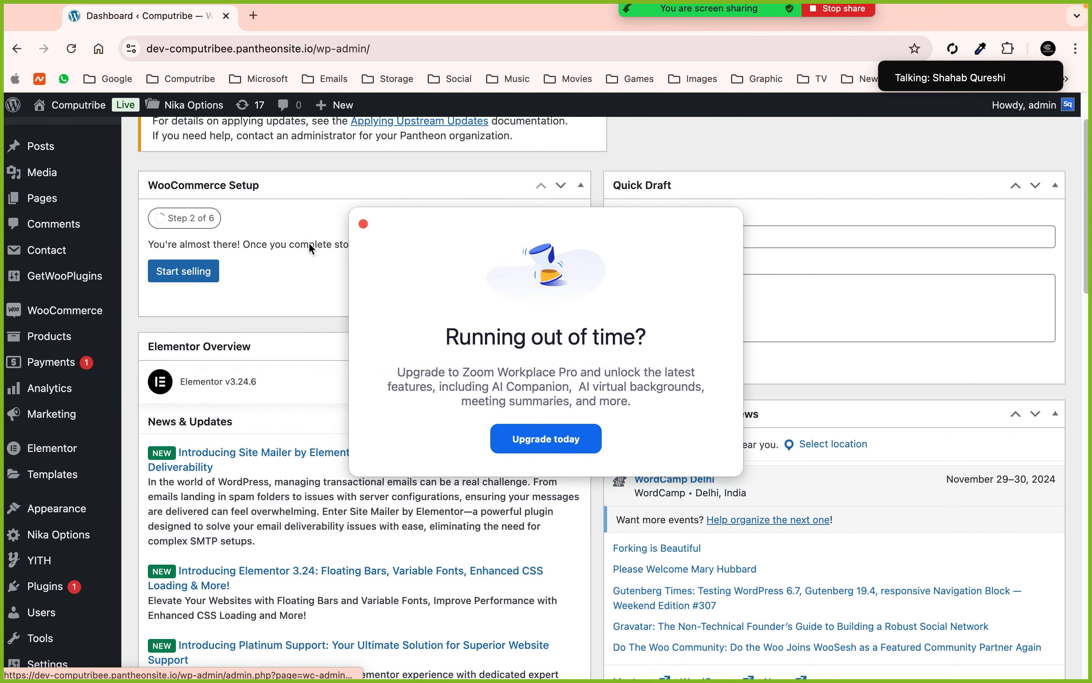
{"action": "left_click", "coordinate": [363, 224]}
{"action": "mouse_move", "coordinate": [49, 565]}
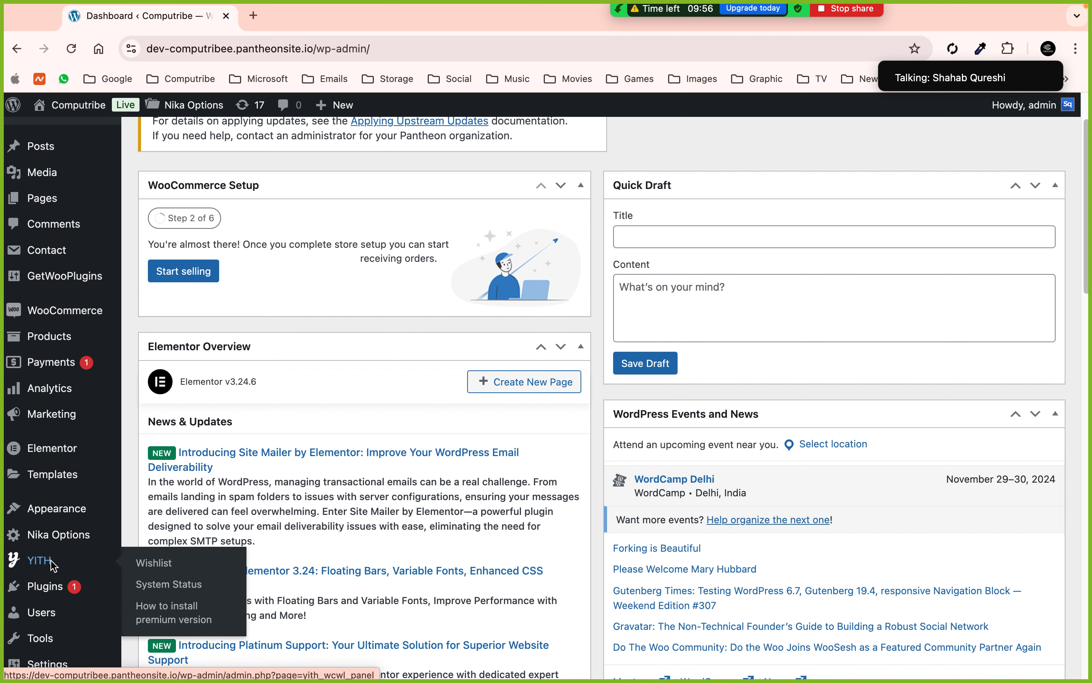
{"action": "mouse_move", "coordinate": [91, 541]}
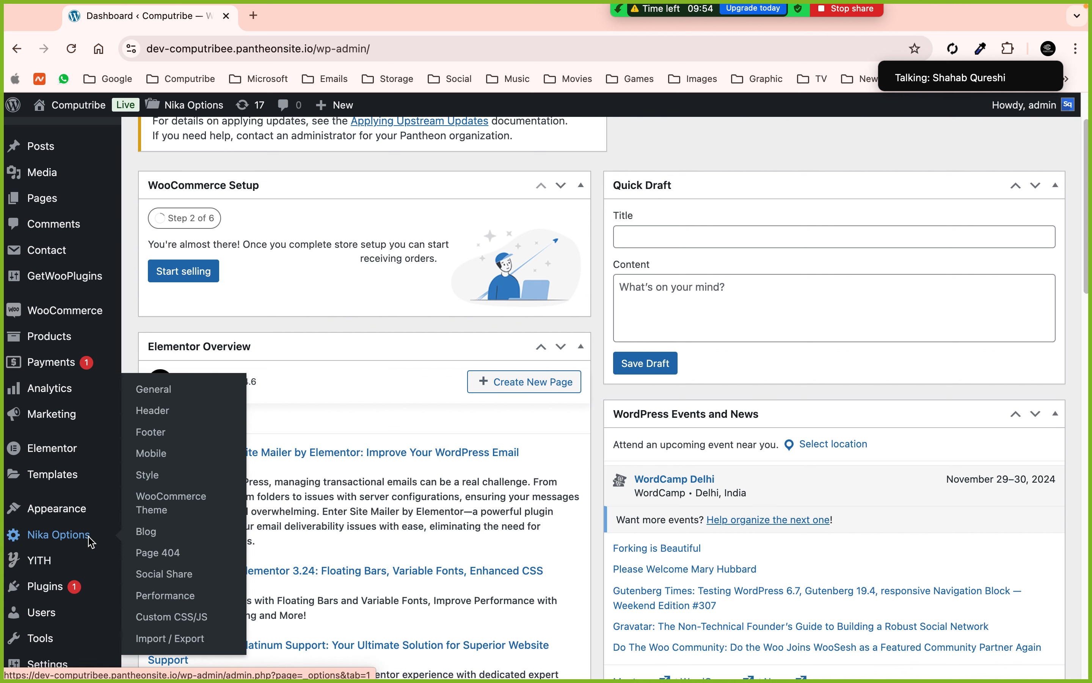
{"action": "mouse_move", "coordinate": [57, 508]}
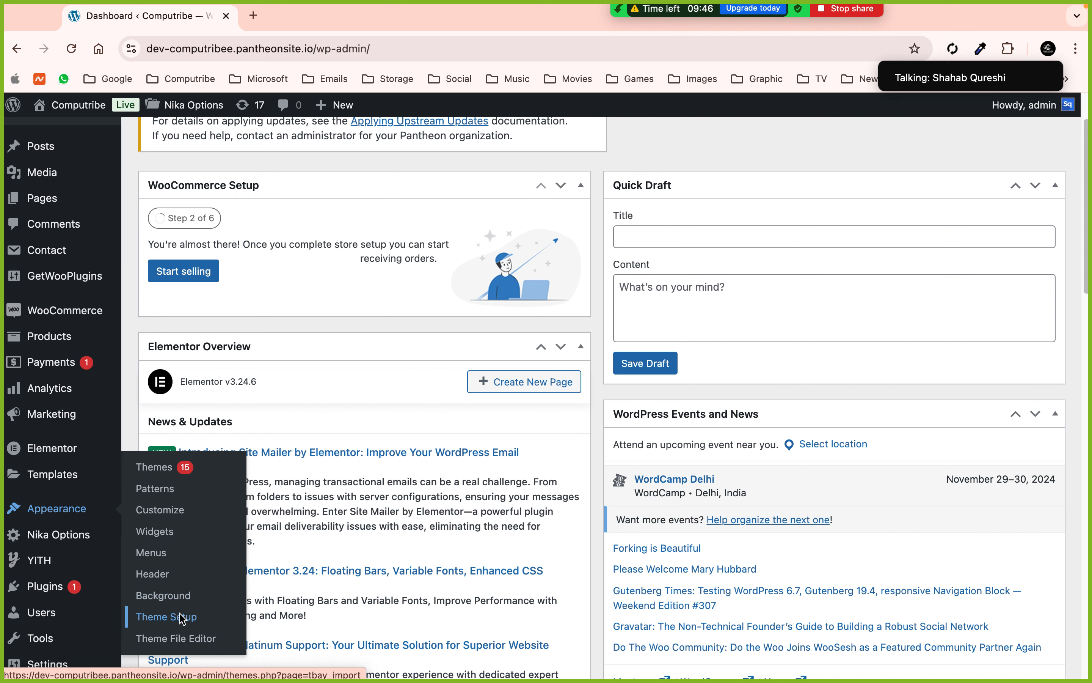
{"action": "left_click", "coordinate": [187, 622]}
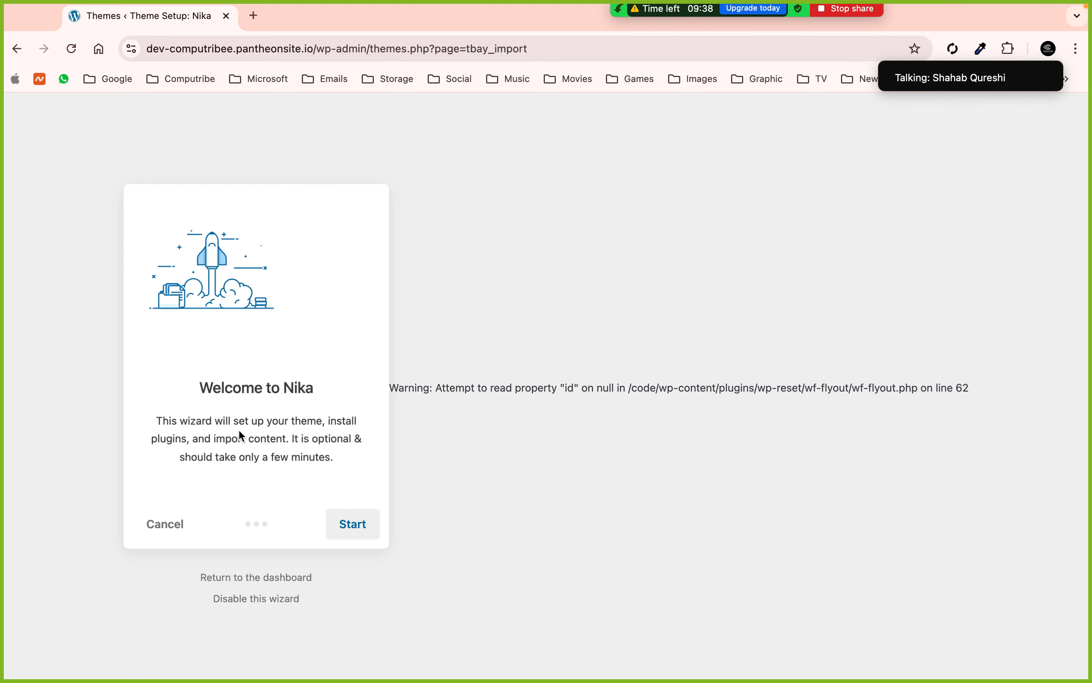
- Start the Nika setup wizard, skip the child theme, and select the Home 1 demo
{"action": "left_click", "coordinate": [371, 528]}
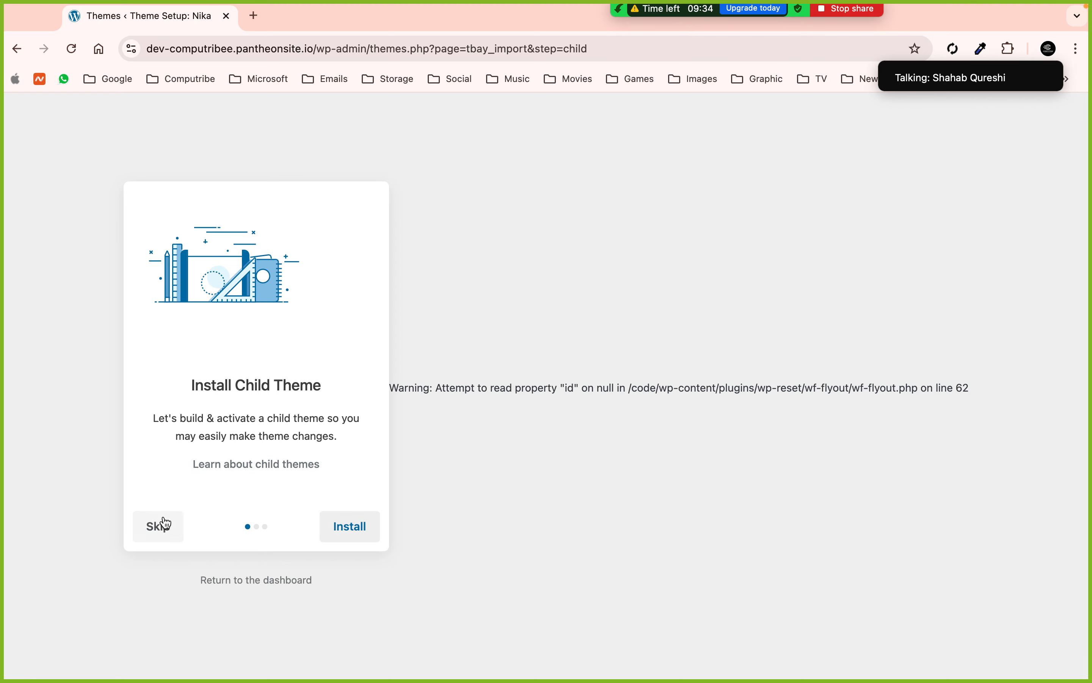
{"action": "left_click", "coordinate": [161, 527]}
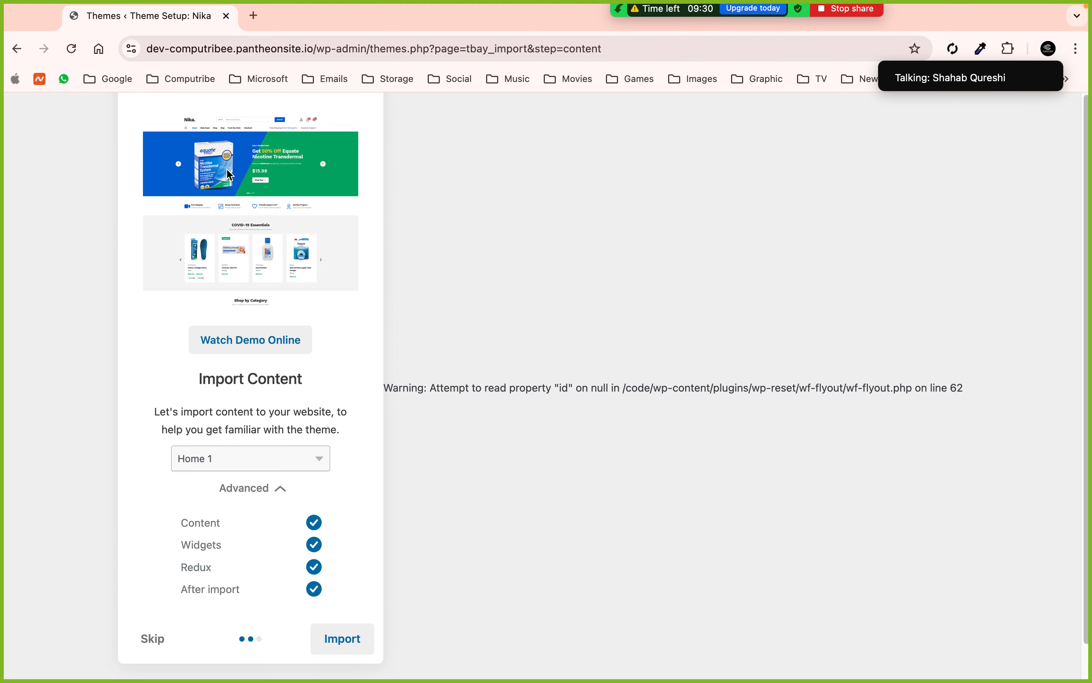
{"action": "left_click", "coordinate": [217, 461]}
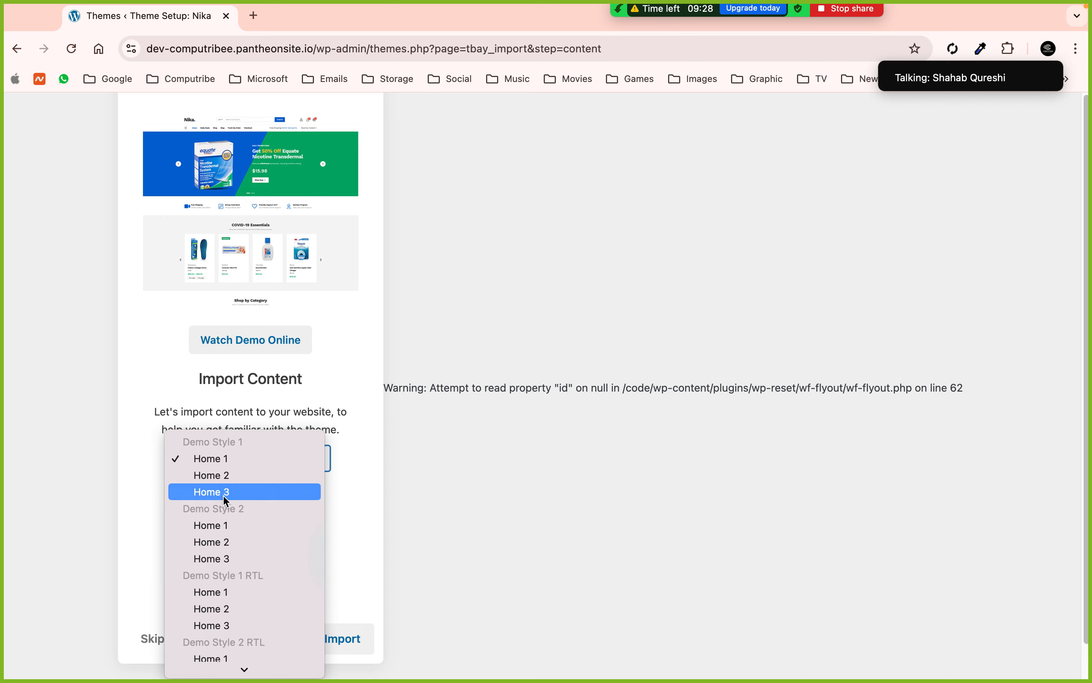
{"action": "left_click", "coordinate": [229, 525]}
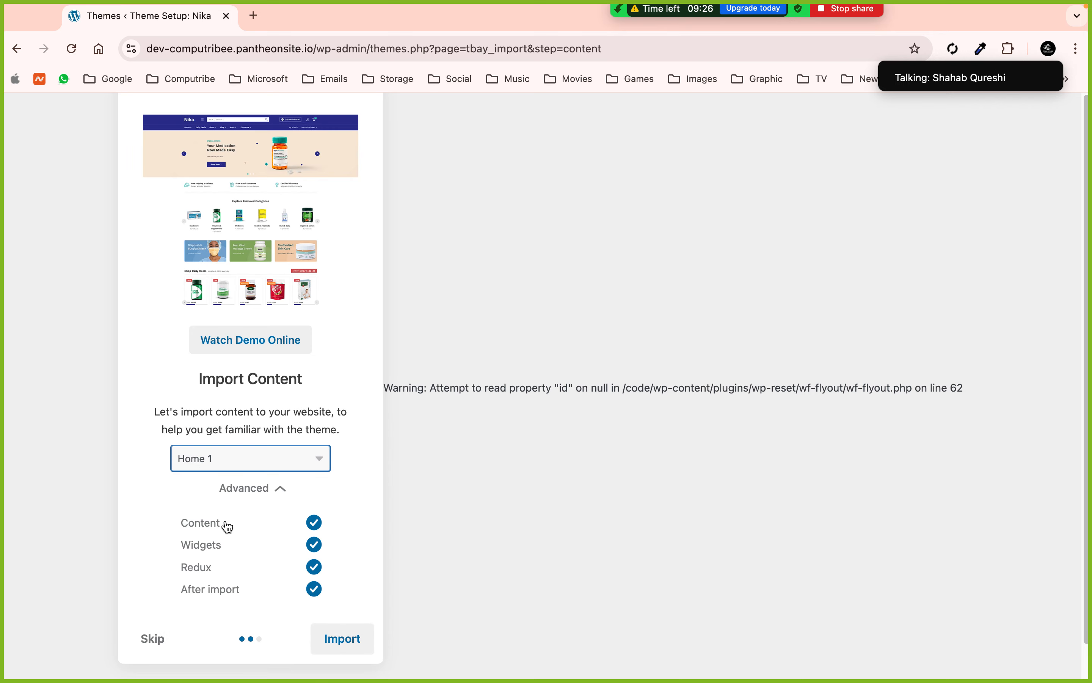
- Import Home 1 with content, widgets, Redux and after-import options enabled
{"action": "scroll", "coordinate": [280, 339], "scroll_direction": "down", "scroll_amount": 2}
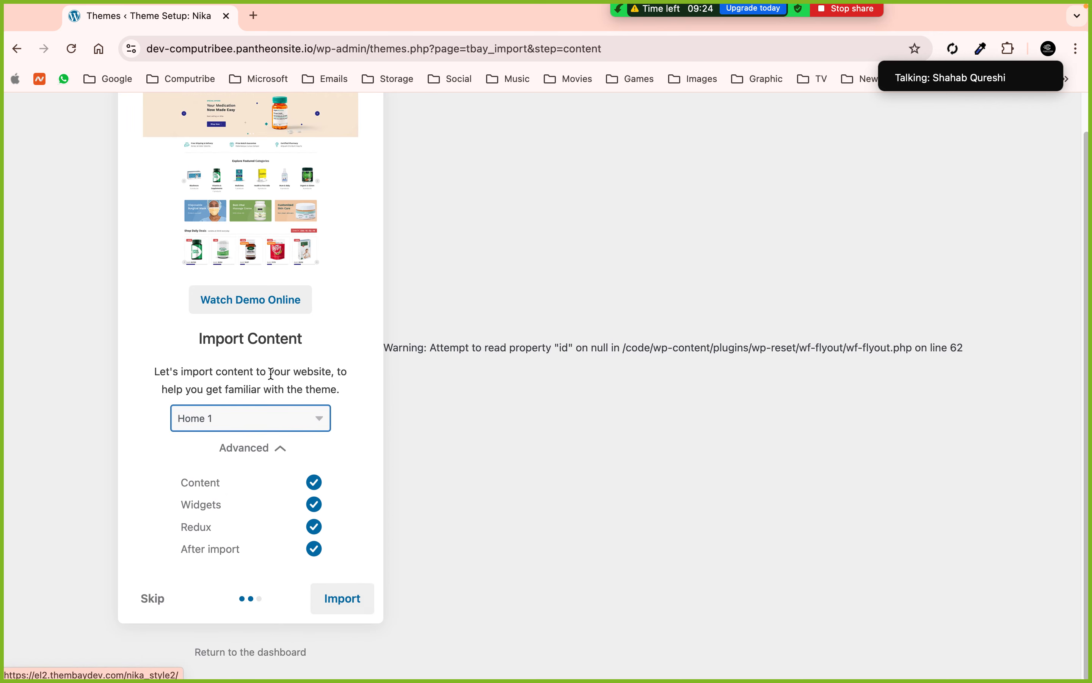
{"action": "left_click", "coordinate": [224, 482]}
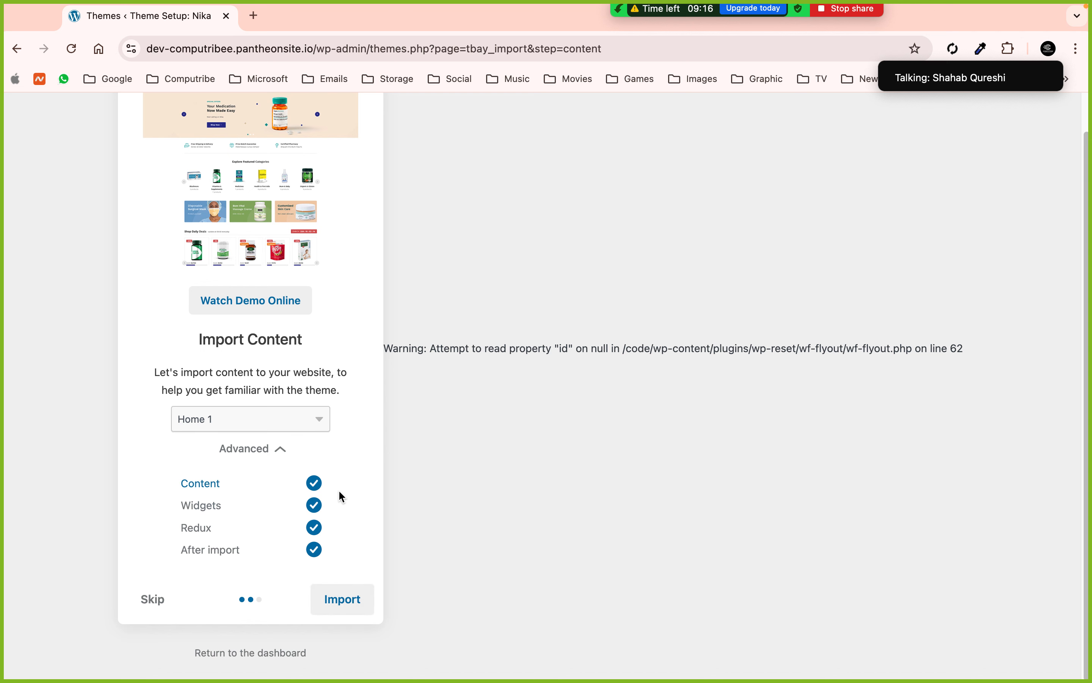
{"action": "scroll", "coordinate": [323, 519], "scroll_direction": "up", "scroll_amount": 1}
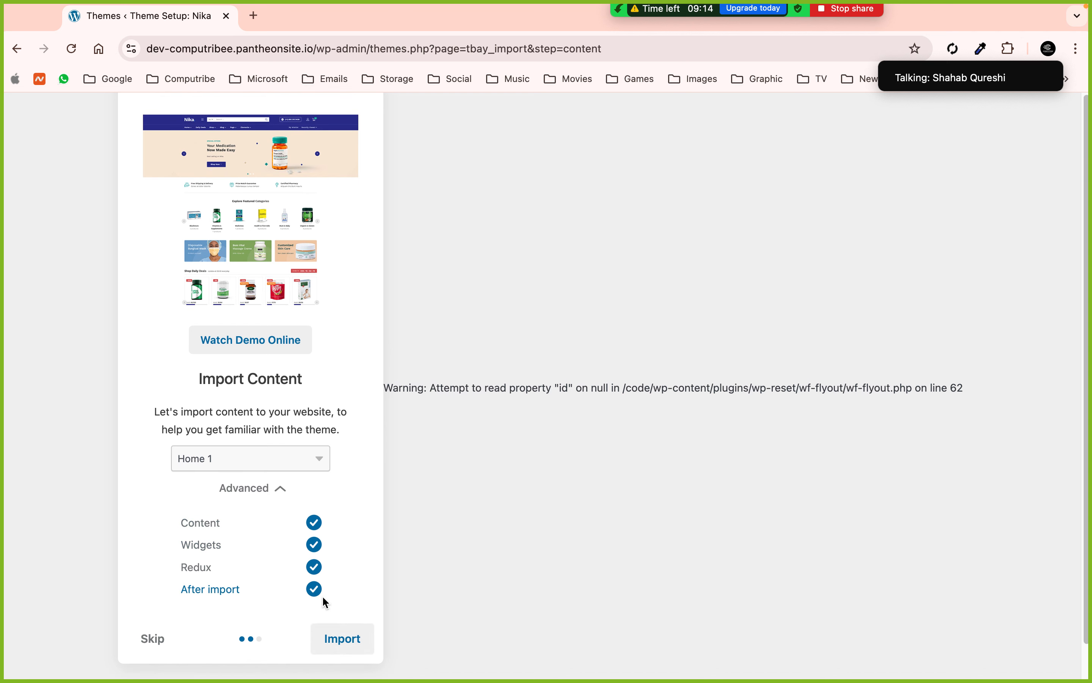
{"action": "left_click", "coordinate": [341, 639]}
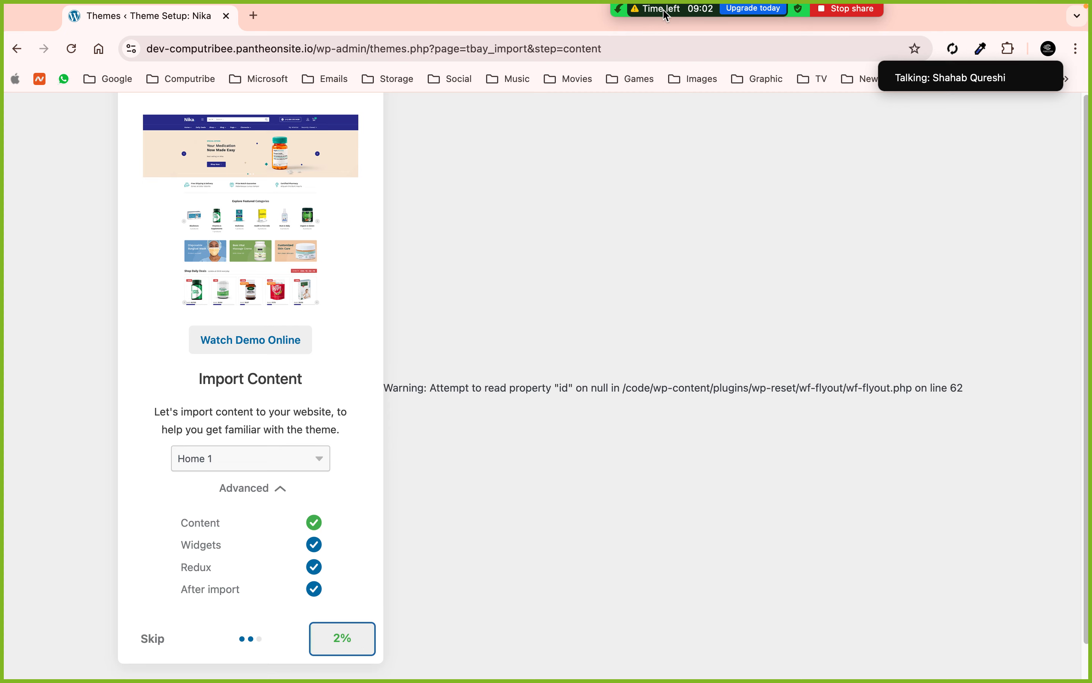
{"action": "mouse_move", "coordinate": [667, 16]}
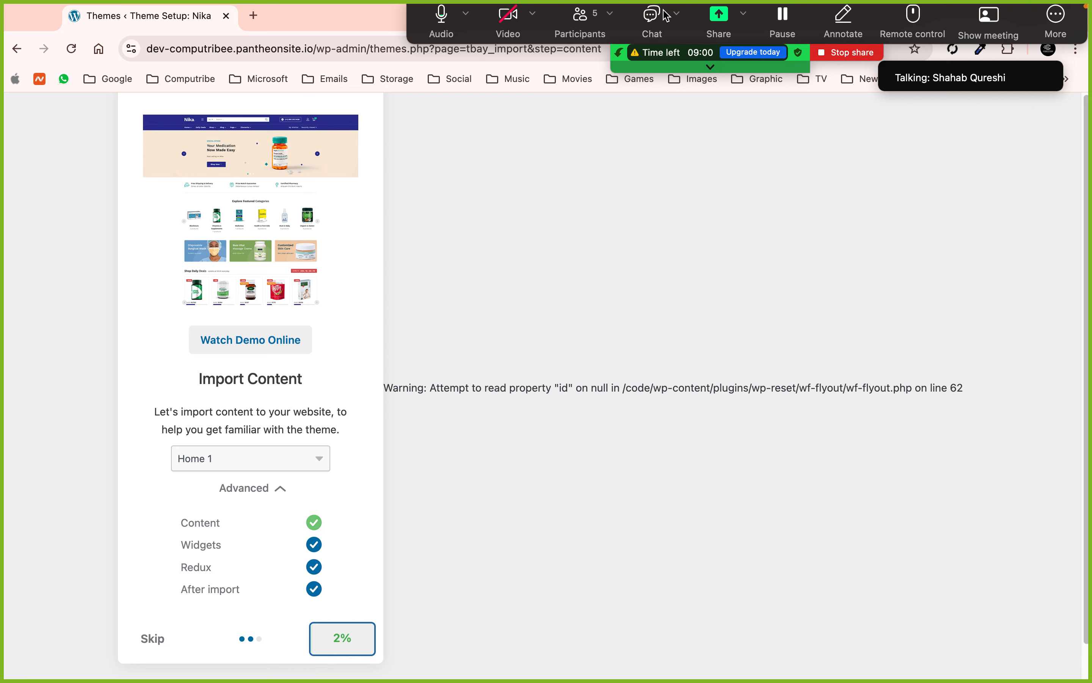
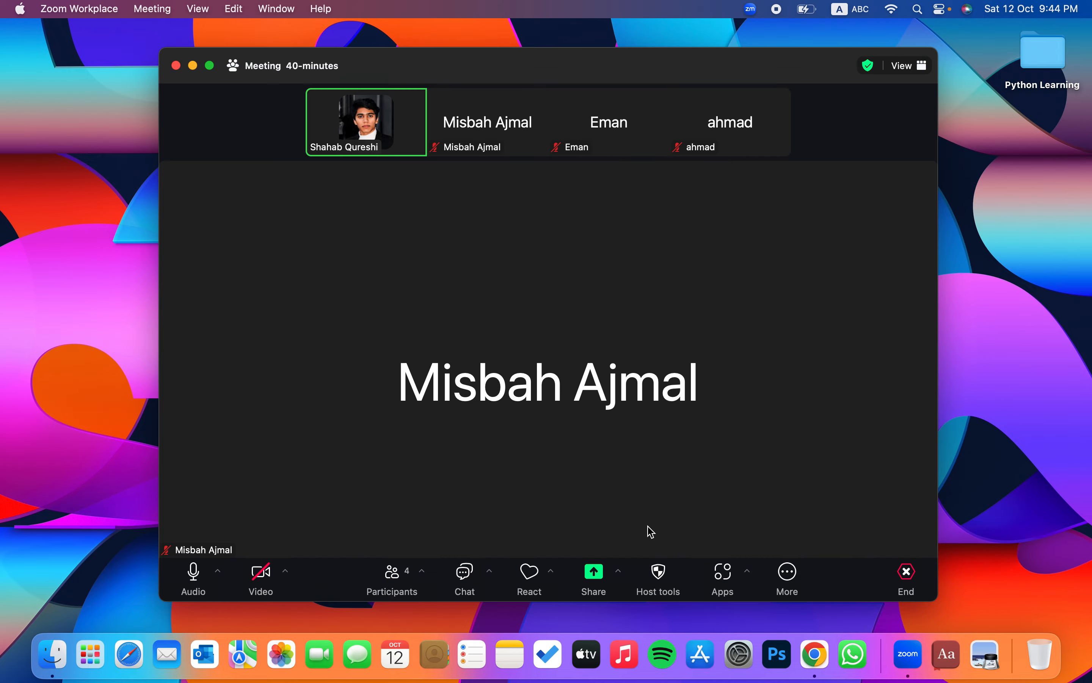
- Share Desktop 1 in Zoom, close Zoom Workplace, and return to the full-screen browser
{"action": "left_click", "coordinate": [594, 577]}
{"action": "left_click", "coordinate": [546, 559]}
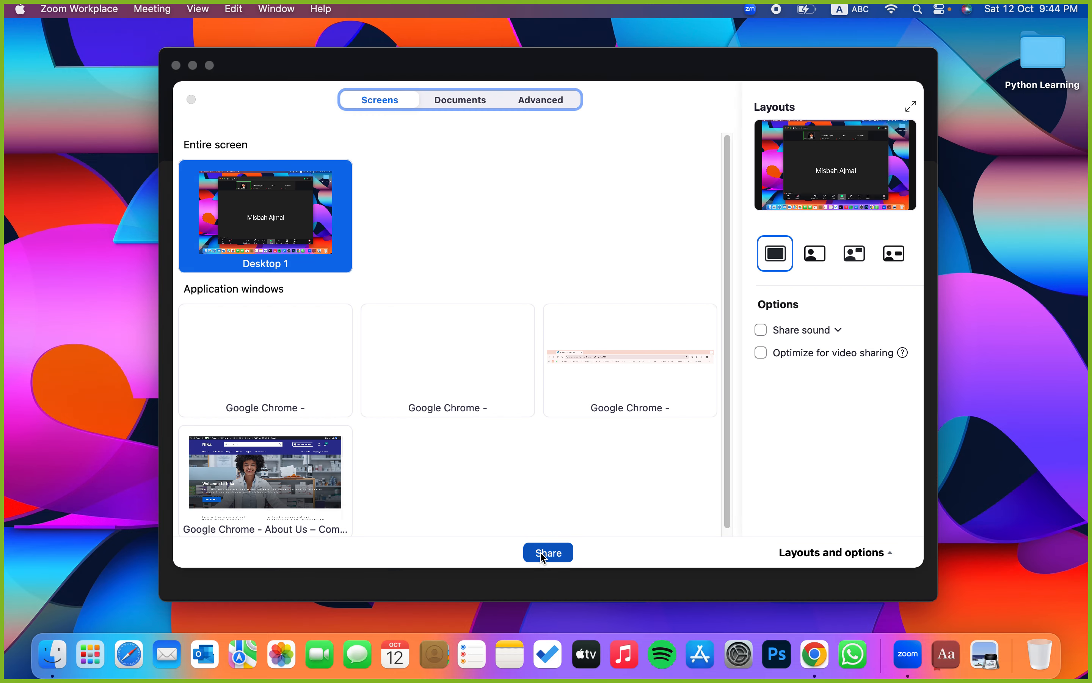
{"action": "left_click", "coordinate": [899, 52]}
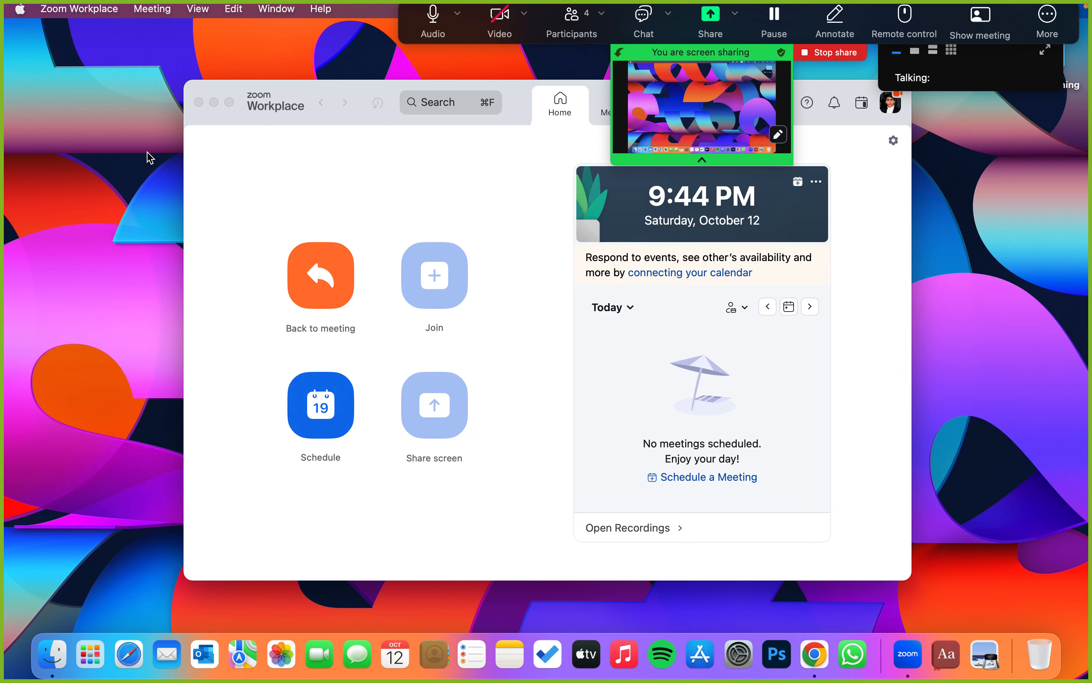
{"action": "left_click", "coordinate": [199, 102]}
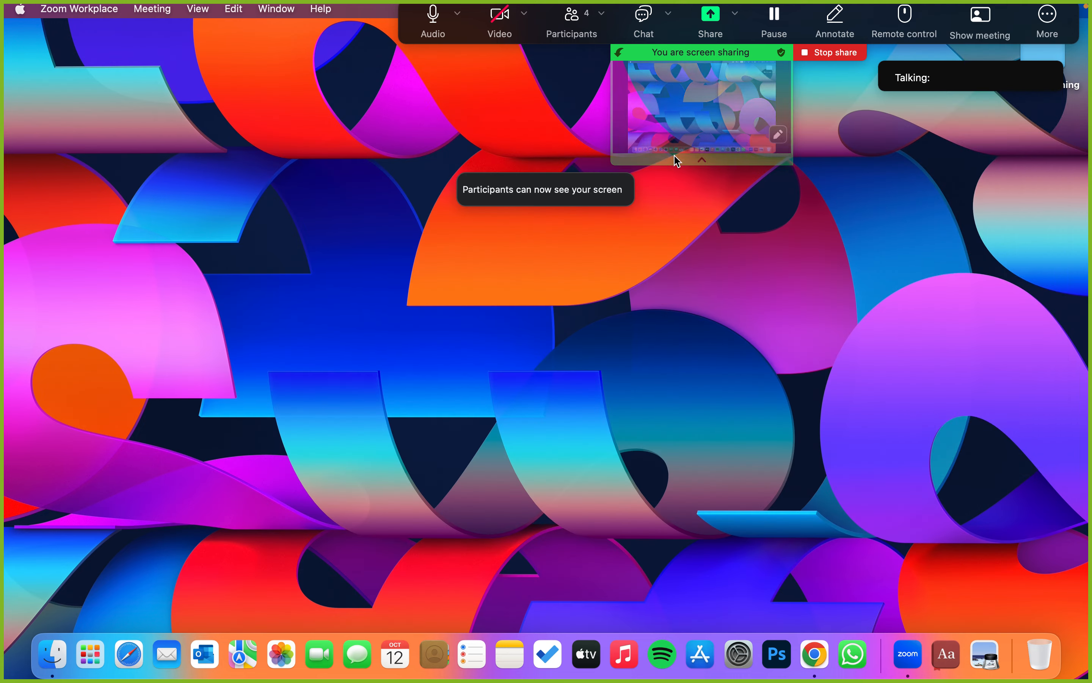
{"action": "key", "text": "super+Tab"}
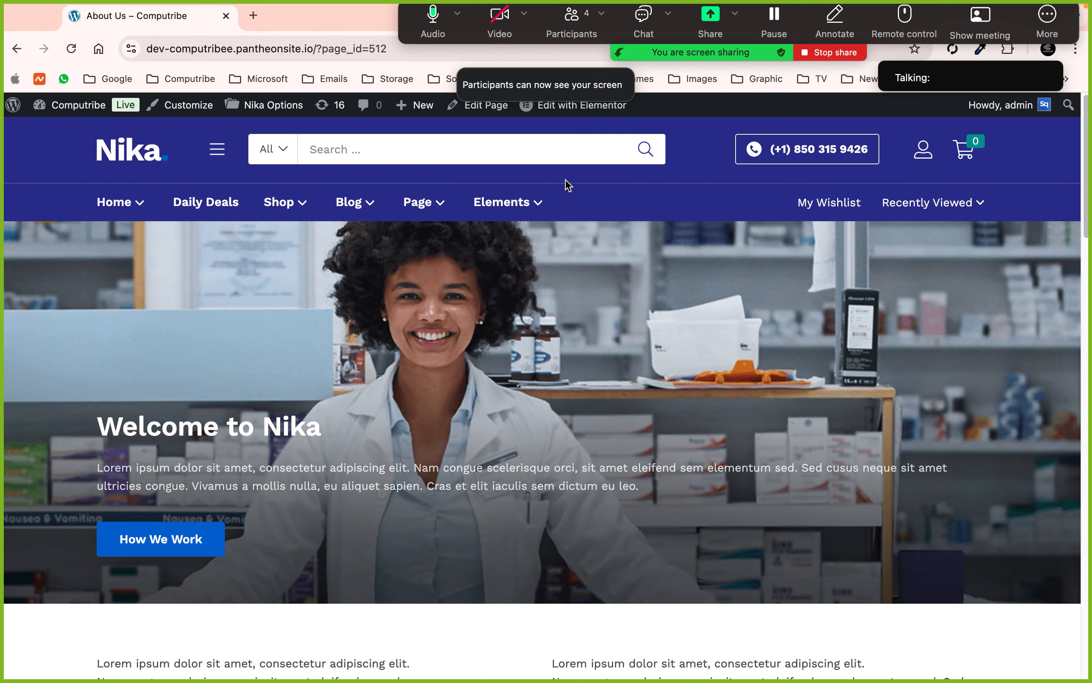
- Open the site's admin dashboard, with Pages and Products in background tabs
{"action": "mouse_move", "coordinate": [313, 214]}
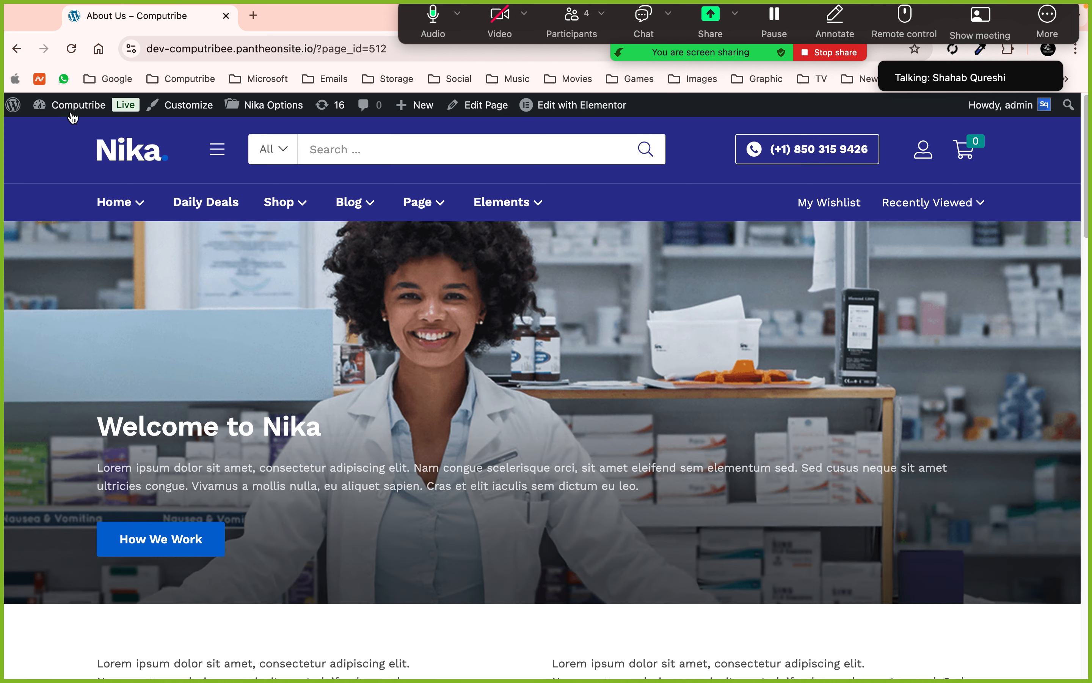
{"action": "left_click", "coordinate": [78, 105]}
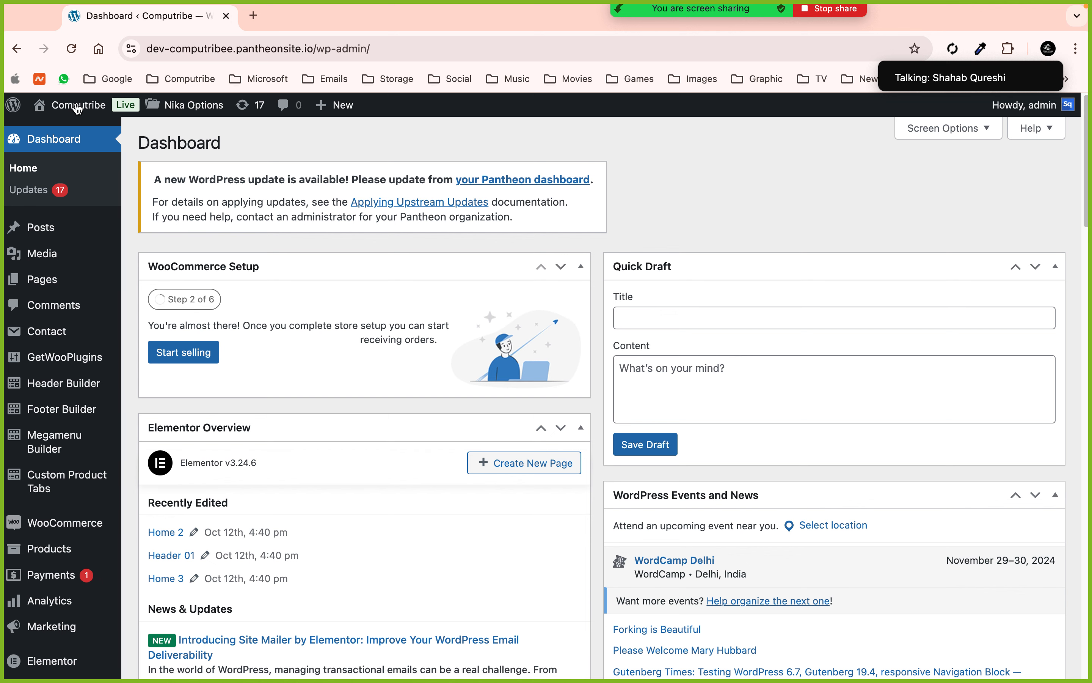
{"action": "mouse_move", "coordinate": [41, 231]}
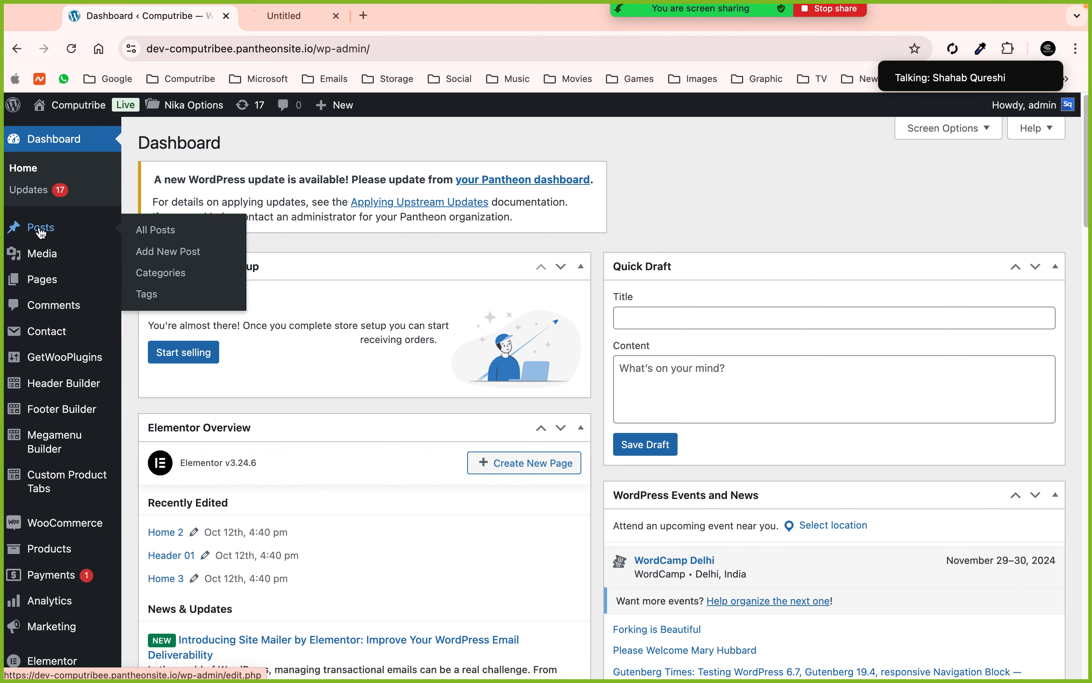
{"action": "left_click", "coordinate": [42, 280], "text": "super"}
{"action": "scroll", "coordinate": [74, 378], "scroll_direction": "down", "scroll_amount": 3}
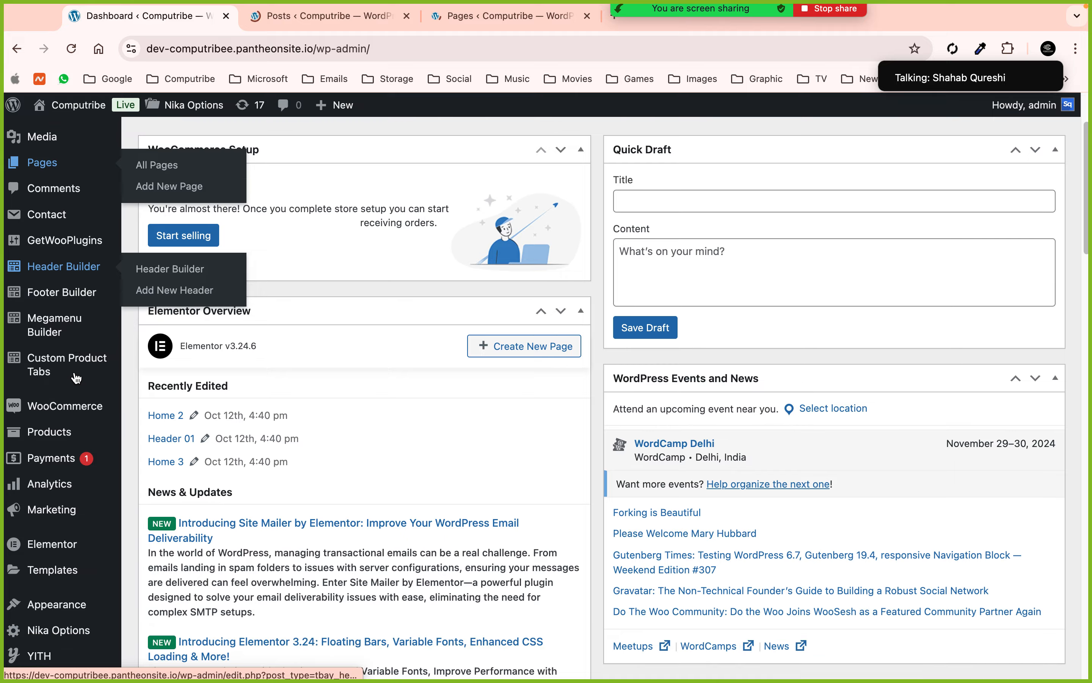
{"action": "scroll", "coordinate": [76, 378], "scroll_direction": "down", "scroll_amount": 1}
{"action": "left_click", "coordinate": [60, 396], "text": "super"}
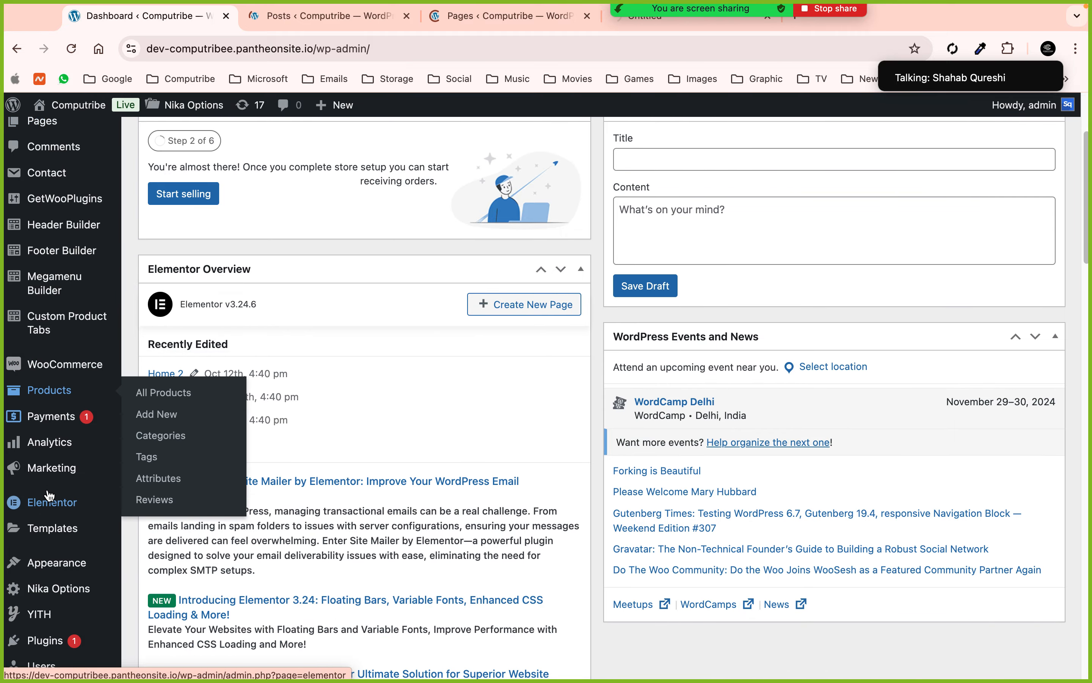
{"action": "scroll", "coordinate": [49, 494], "scroll_direction": "down", "scroll_amount": 5}
- Open Customize, Plugins and Nika Options in background tabs
{"action": "mouse_move", "coordinate": [72, 427]}
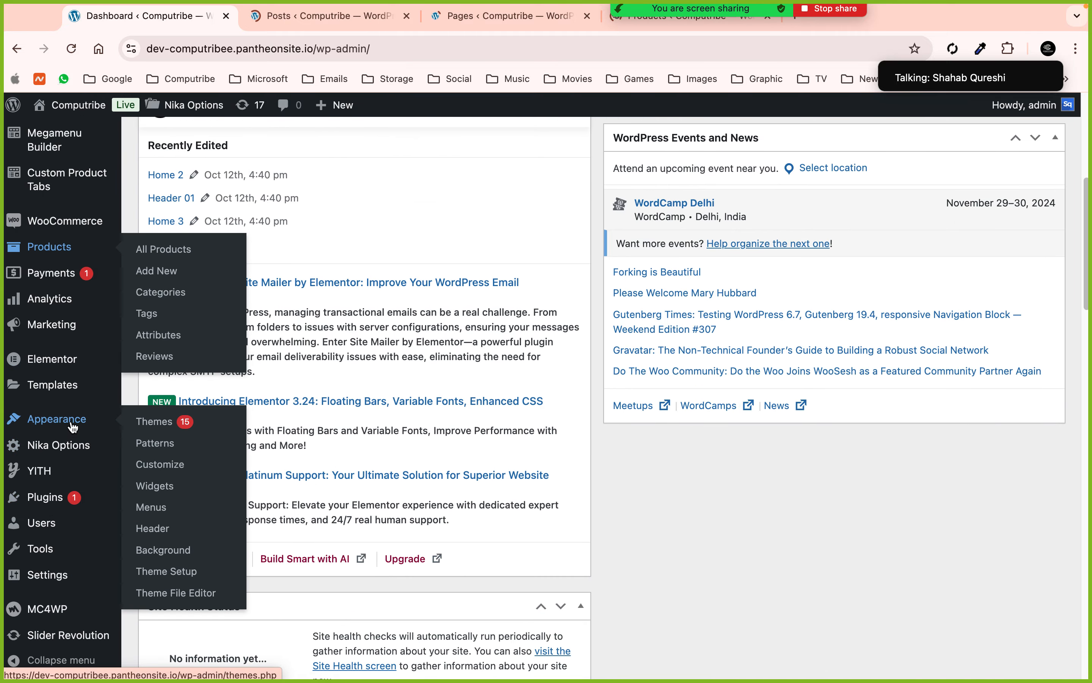
{"action": "left_click", "coordinate": [163, 465], "text": "super"}
{"action": "mouse_move", "coordinate": [50, 507]}
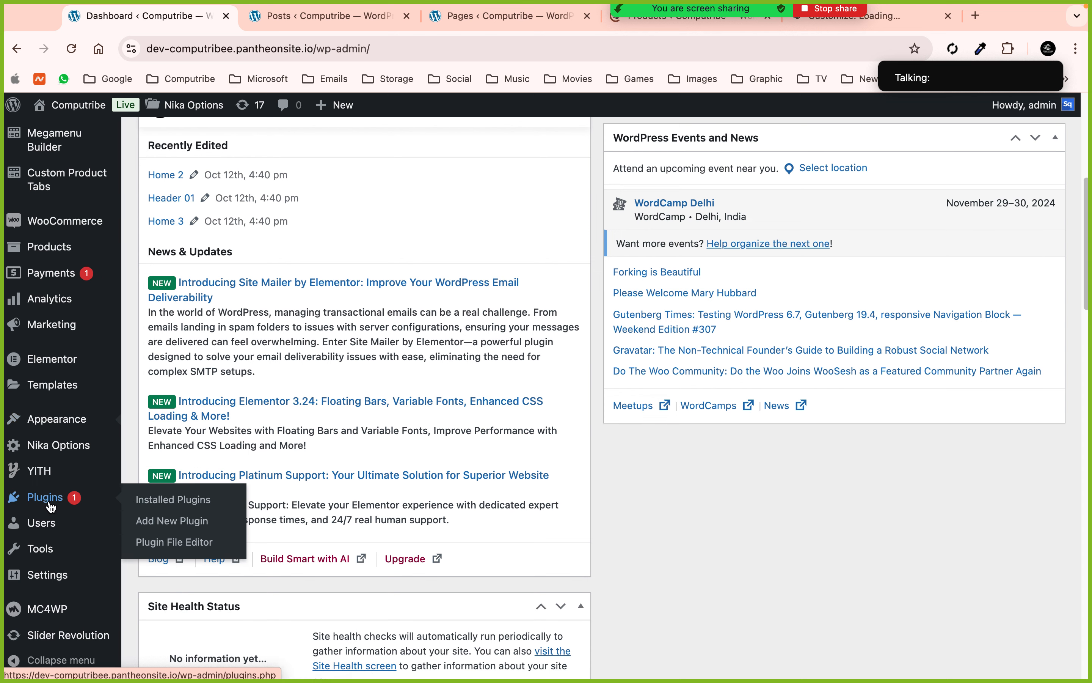
{"action": "left_click", "coordinate": [50, 506], "text": "super"}
{"action": "mouse_move", "coordinate": [51, 559]}
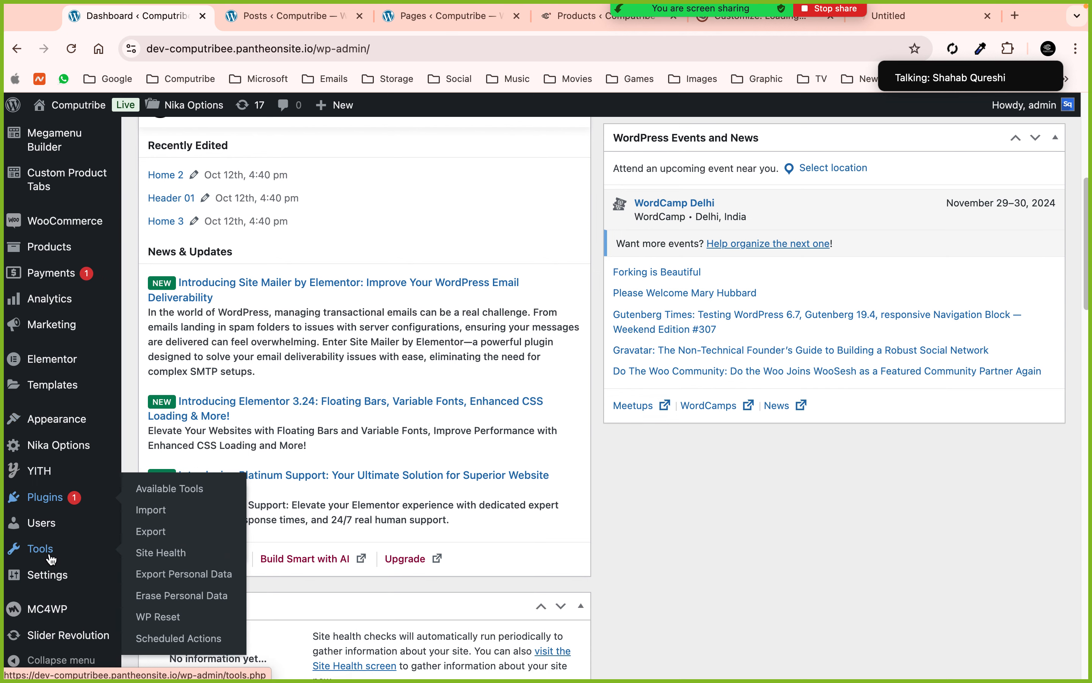
{"action": "scroll", "coordinate": [51, 559], "scroll_direction": "down", "scroll_amount": 2}
{"action": "scroll", "coordinate": [51, 559], "scroll_direction": "down", "scroll_amount": 1}
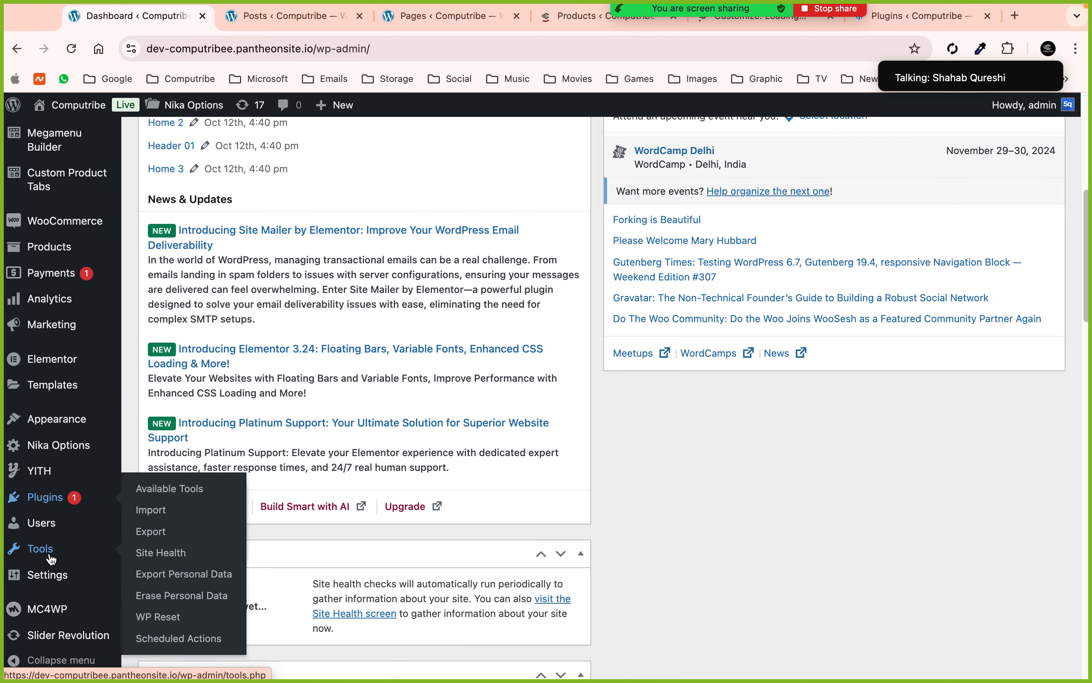
{"action": "left_click", "coordinate": [74, 447], "text": "super"}
- Switch to the Posts tab listing 17 published posts
{"action": "left_click", "coordinate": [271, 9]}
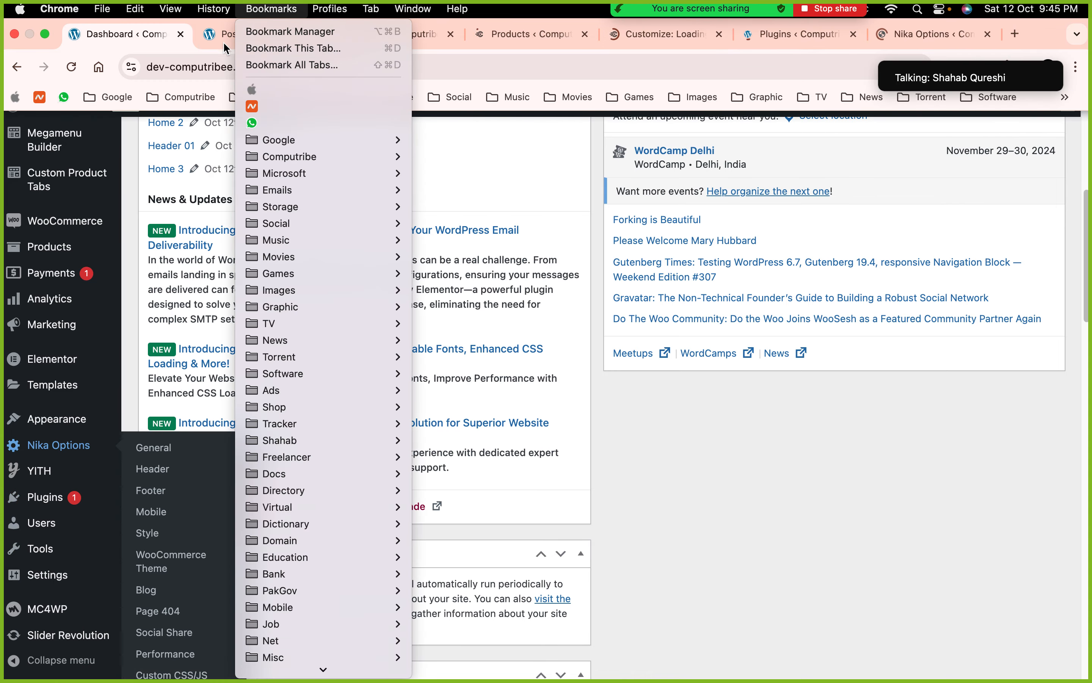
{"action": "left_click", "coordinate": [222, 40]}
{"action": "left_click", "coordinate": [221, 40]}
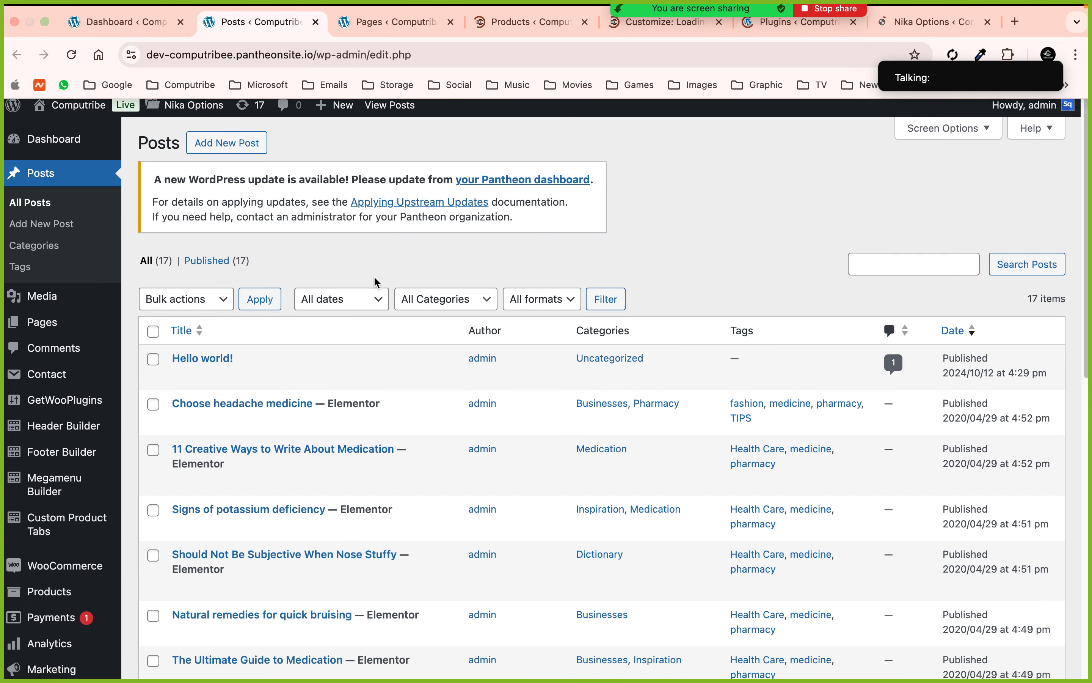
- View the Choose headache medicine post on the site and read through it
{"action": "scroll", "coordinate": [377, 283], "scroll_direction": "down", "scroll_amount": 5}
{"action": "scroll", "coordinate": [374, 280], "scroll_direction": "up", "scroll_amount": 3}
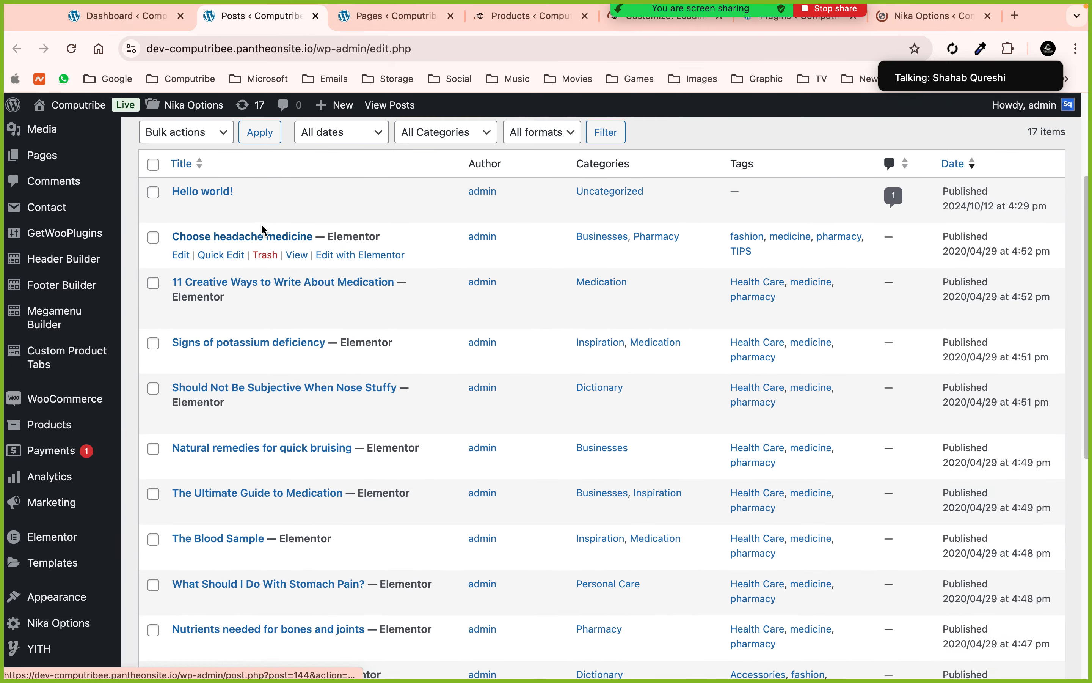
{"action": "left_click", "coordinate": [296, 256]}
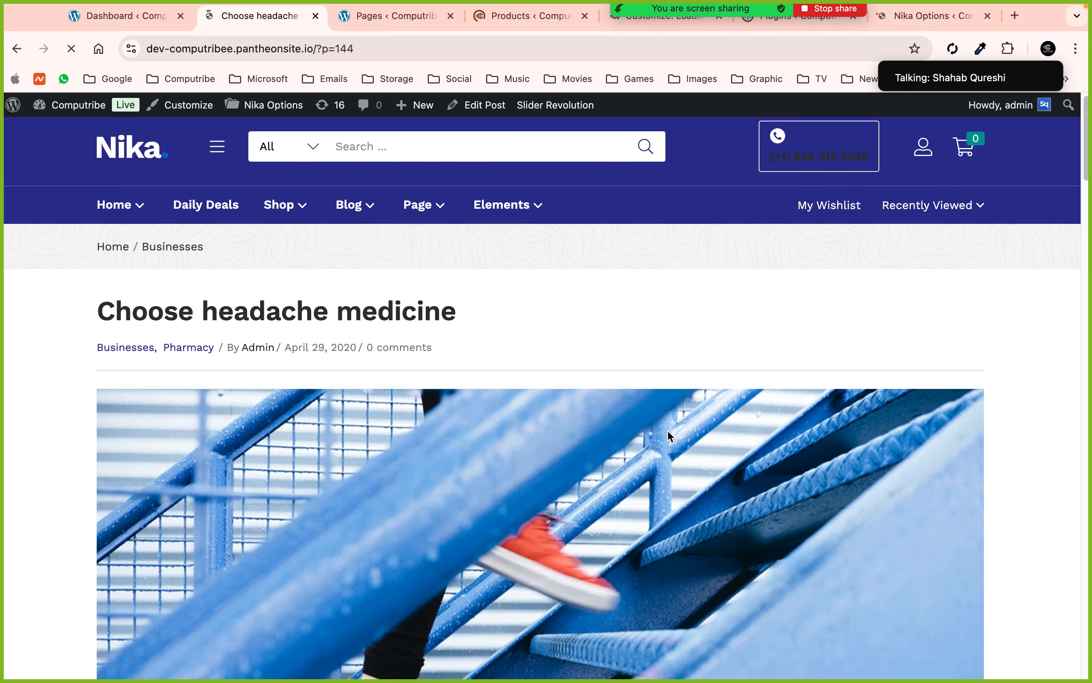
{"action": "scroll", "coordinate": [586, 383], "scroll_direction": "down", "scroll_amount": 5}
{"action": "scroll", "coordinate": [499, 321], "scroll_direction": "down", "scroll_amount": 1}
{"action": "scroll", "coordinate": [461, 358], "scroll_direction": "up", "scroll_amount": 2}
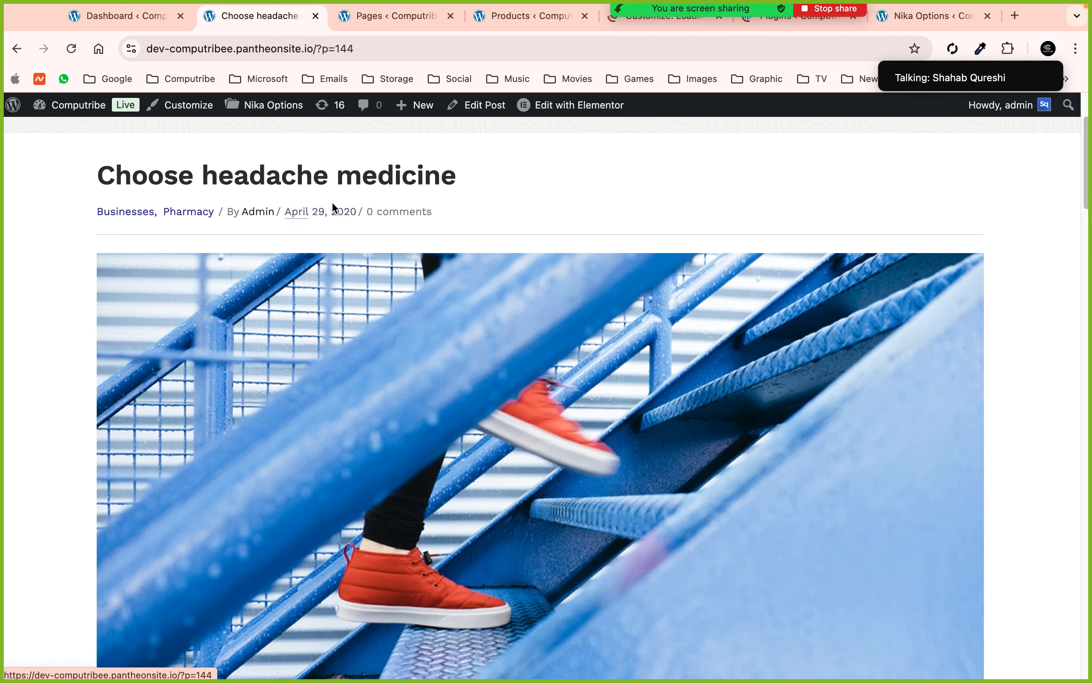
{"action": "scroll", "coordinate": [352, 218], "scroll_direction": "down", "scroll_amount": 10}
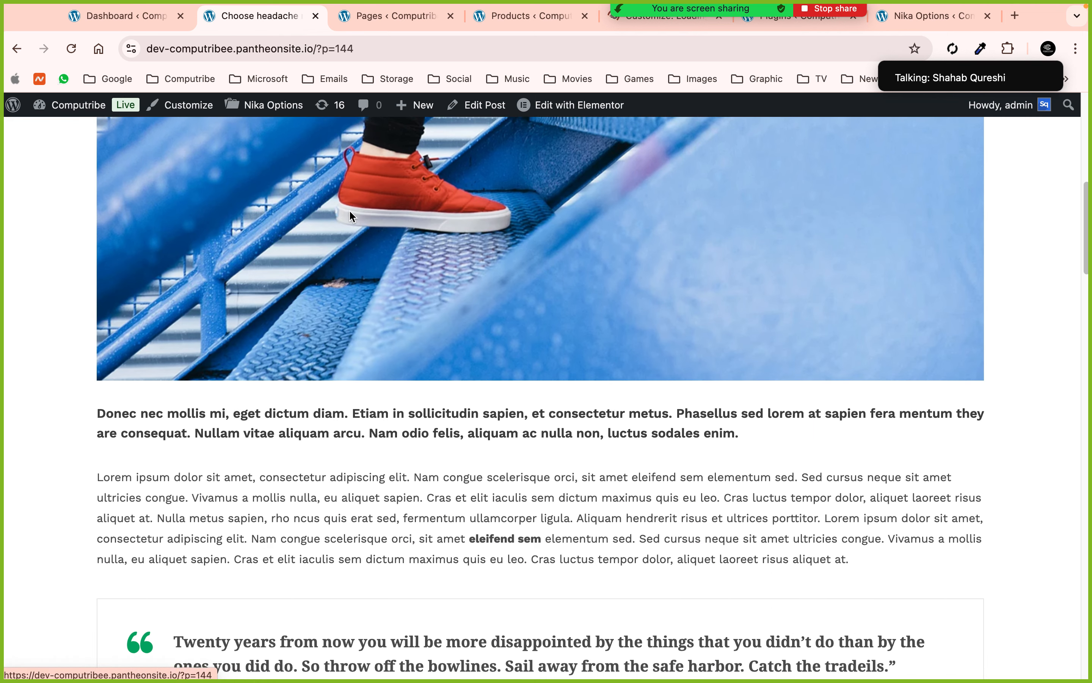
{"action": "scroll", "coordinate": [225, 445], "scroll_direction": "down", "scroll_amount": 15}
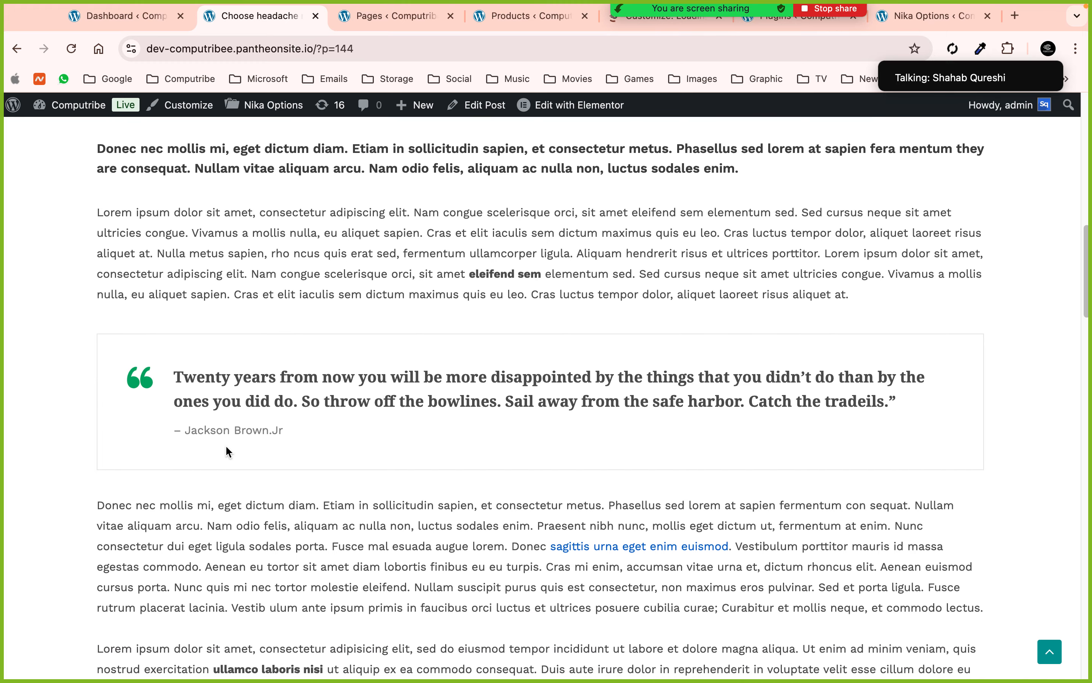
{"action": "scroll", "coordinate": [226, 450], "scroll_direction": "down", "scroll_amount": 3}
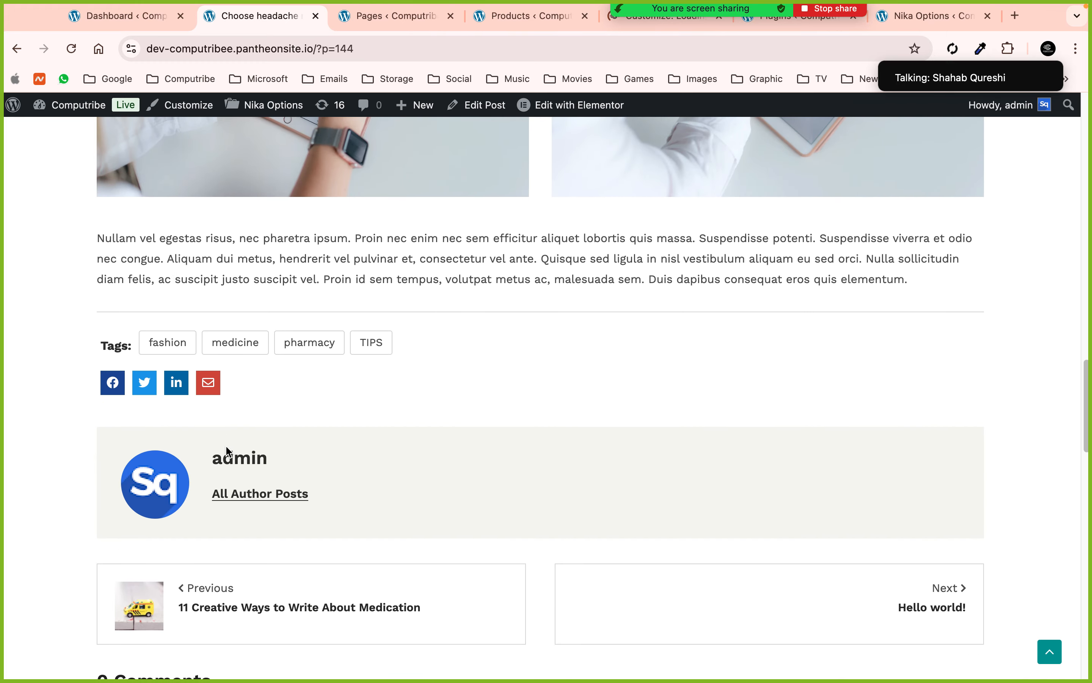
{"action": "scroll", "coordinate": [362, 338], "scroll_direction": "down", "scroll_amount": 6}
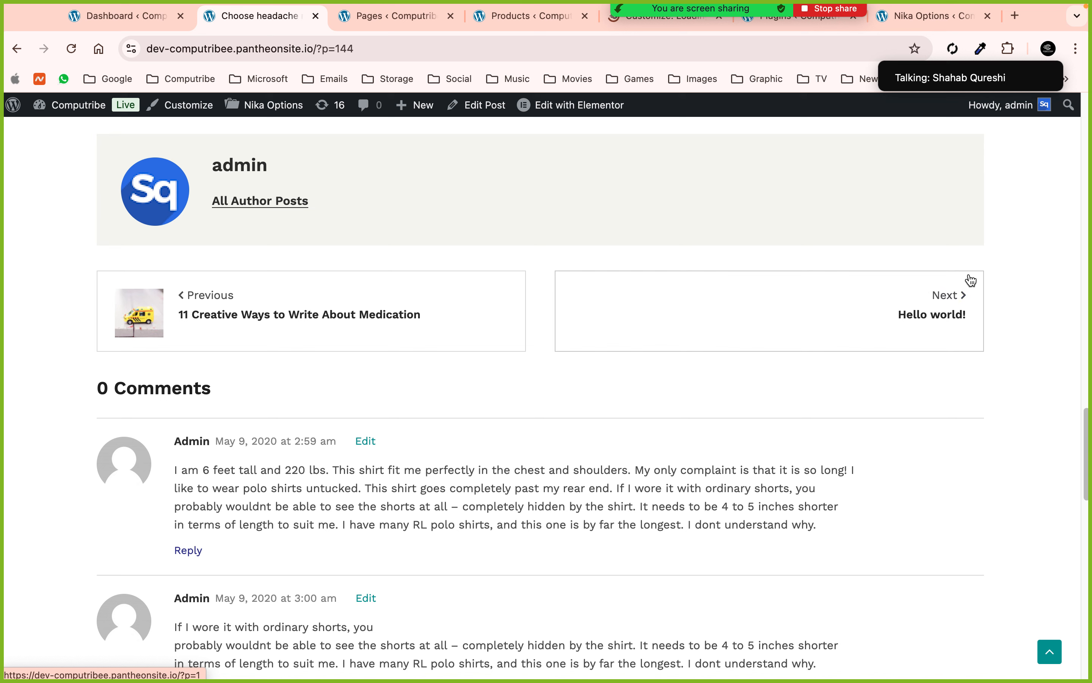
- Read the previous post, 11 Creative Ways to Write About Medication, then close its tab
{"action": "left_click", "coordinate": [216, 297]}
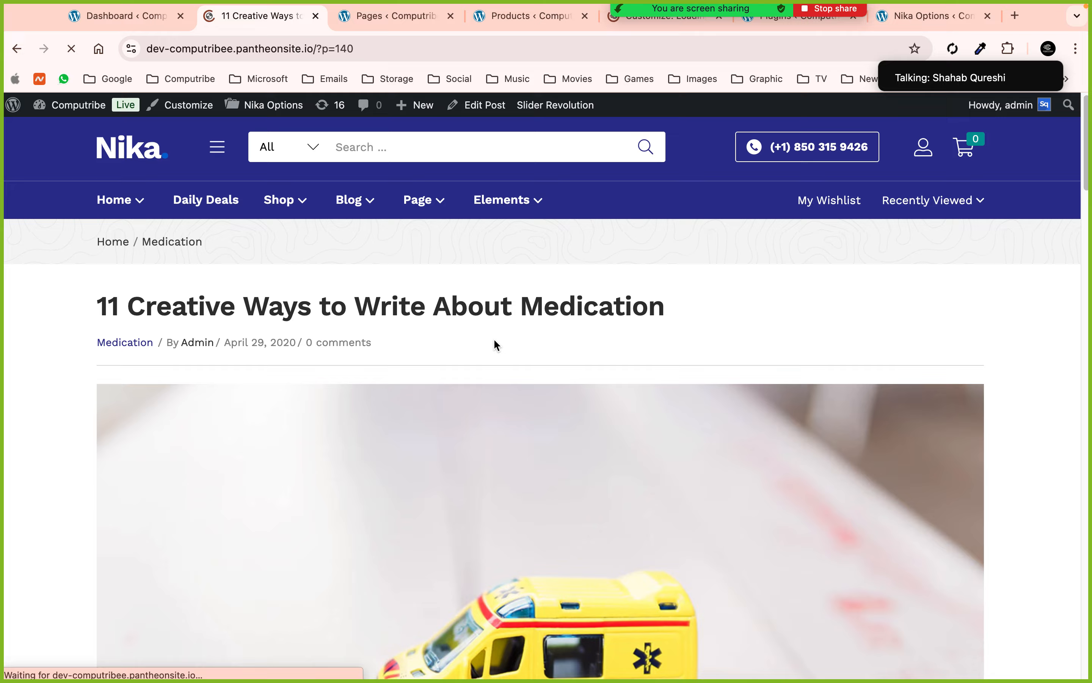
{"action": "scroll", "coordinate": [495, 346], "scroll_direction": "down", "scroll_amount": 20}
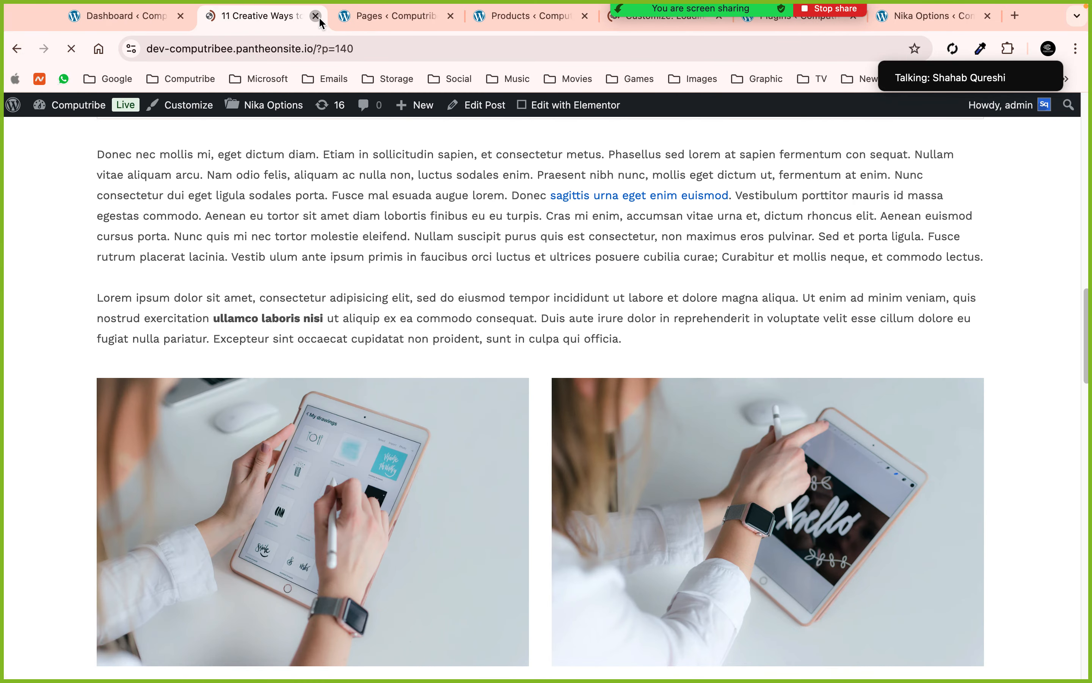
{"action": "left_click", "coordinate": [316, 15]}
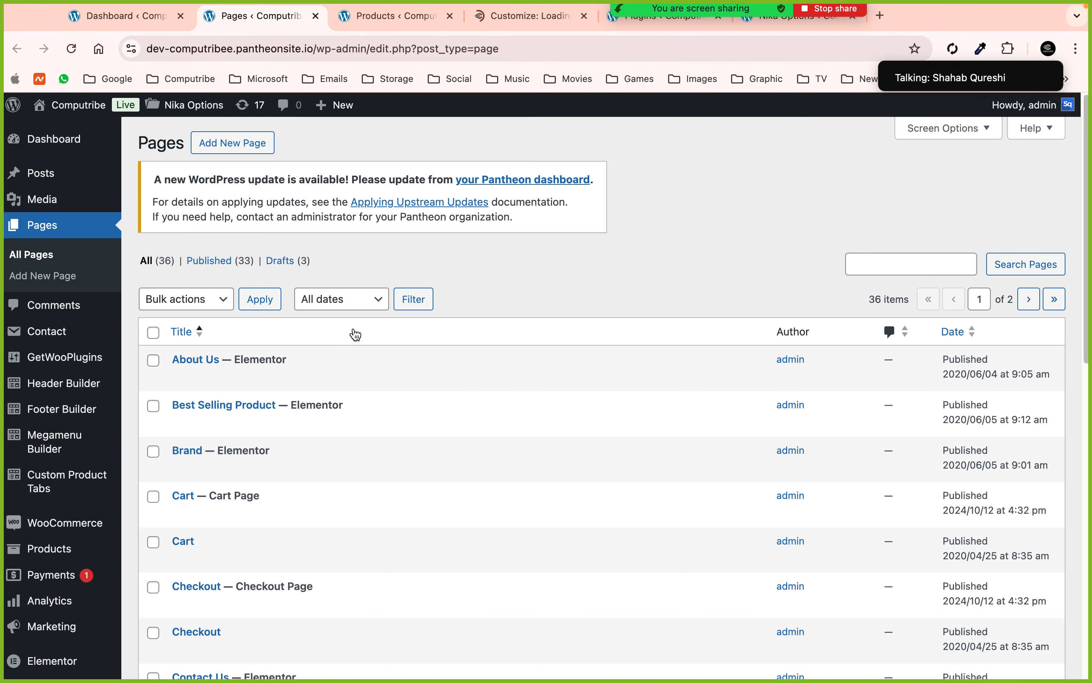
{"action": "mouse_move", "coordinate": [393, 386]}
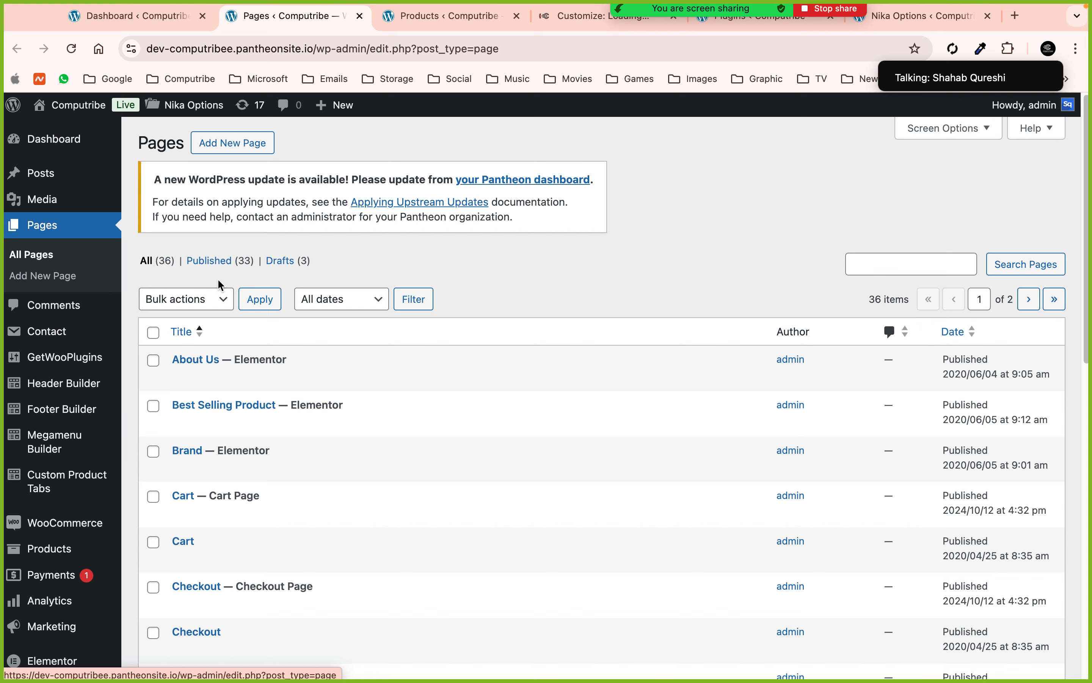
{"action": "scroll", "coordinate": [333, 359], "scroll_direction": "down", "scroll_amount": 8}
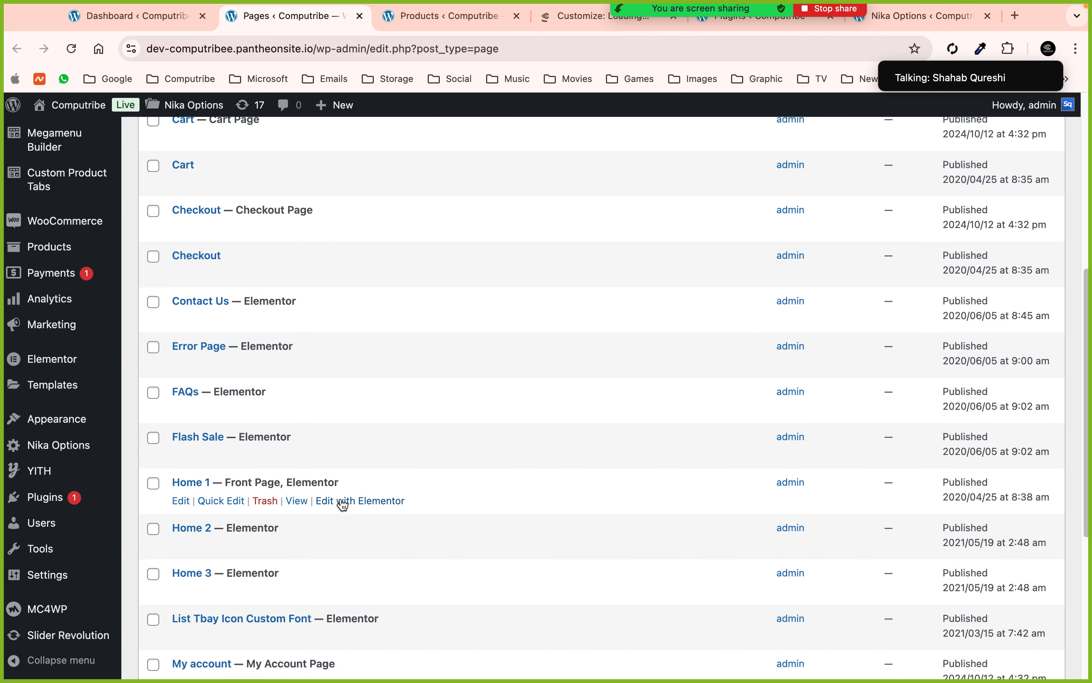
{"action": "left_click", "coordinate": [343, 501], "text": "super"}
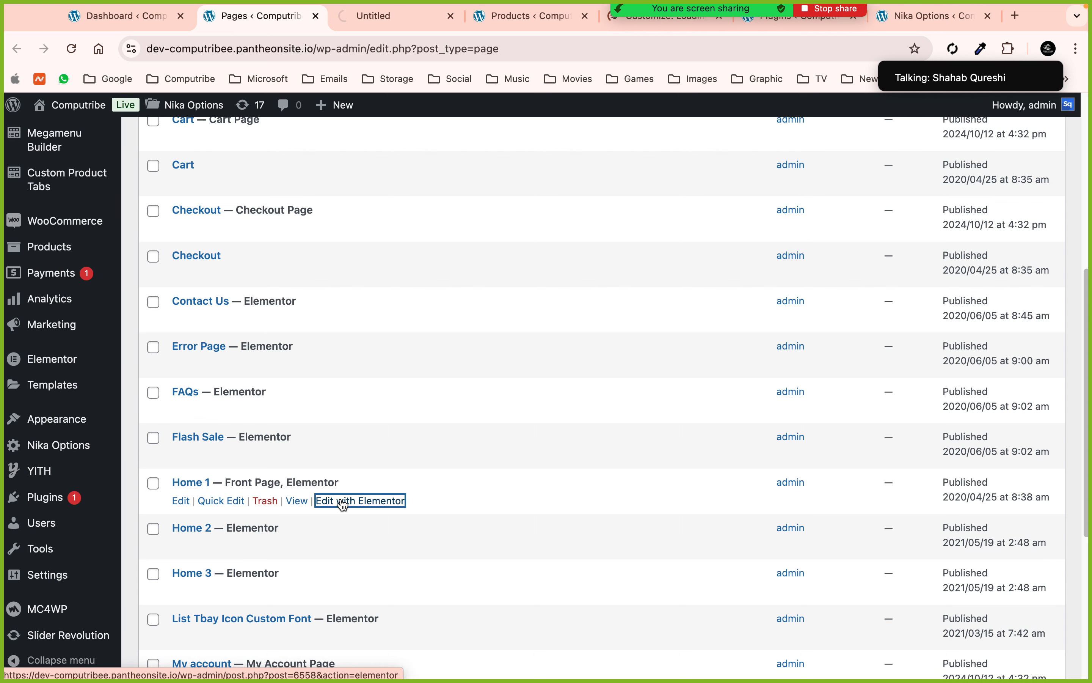
{"action": "left_click", "coordinate": [331, 318], "text": "super"}
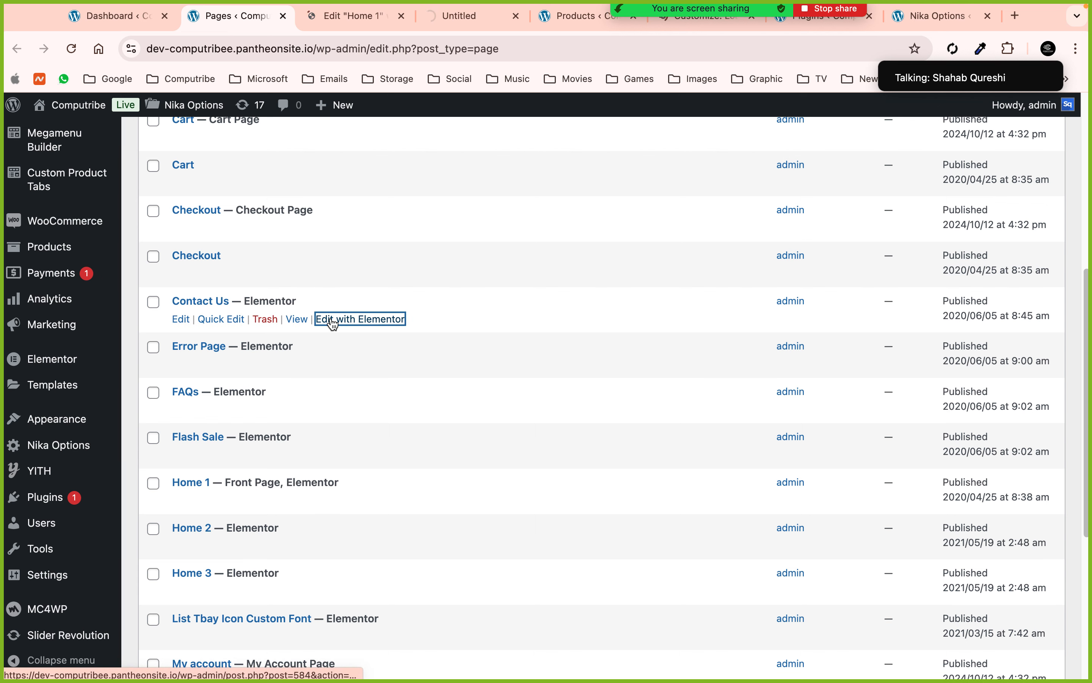
{"action": "scroll", "coordinate": [331, 320], "scroll_direction": "up", "scroll_amount": 2}
{"action": "scroll", "coordinate": [337, 199], "scroll_direction": "up", "scroll_amount": 2}
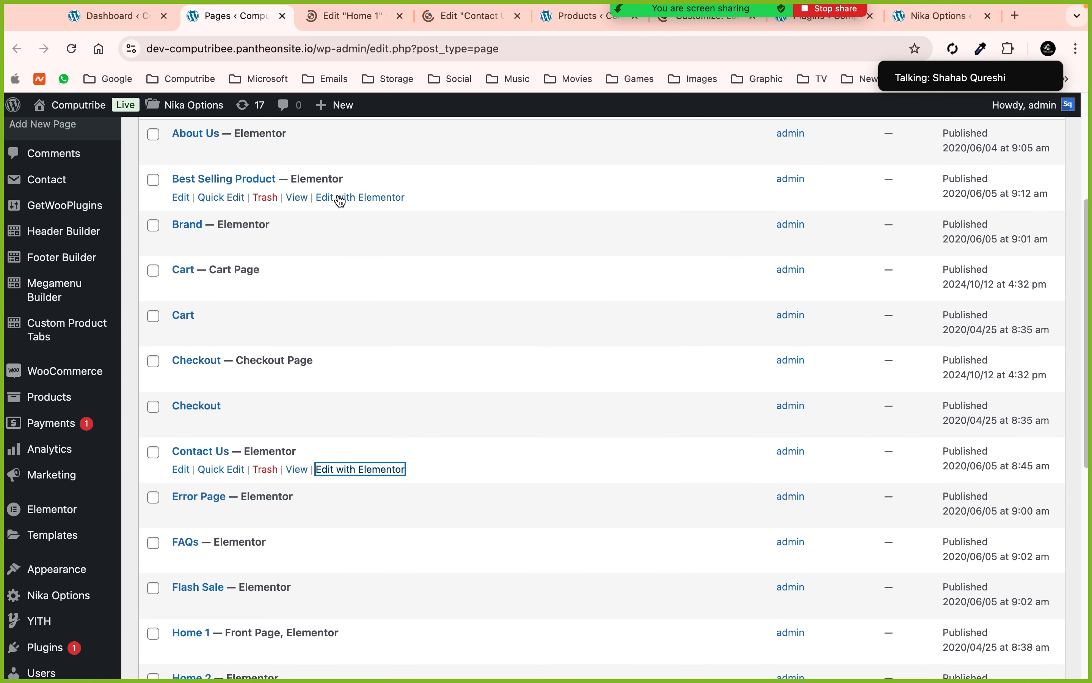
{"action": "left_click", "coordinate": [342, 154], "text": "super"}
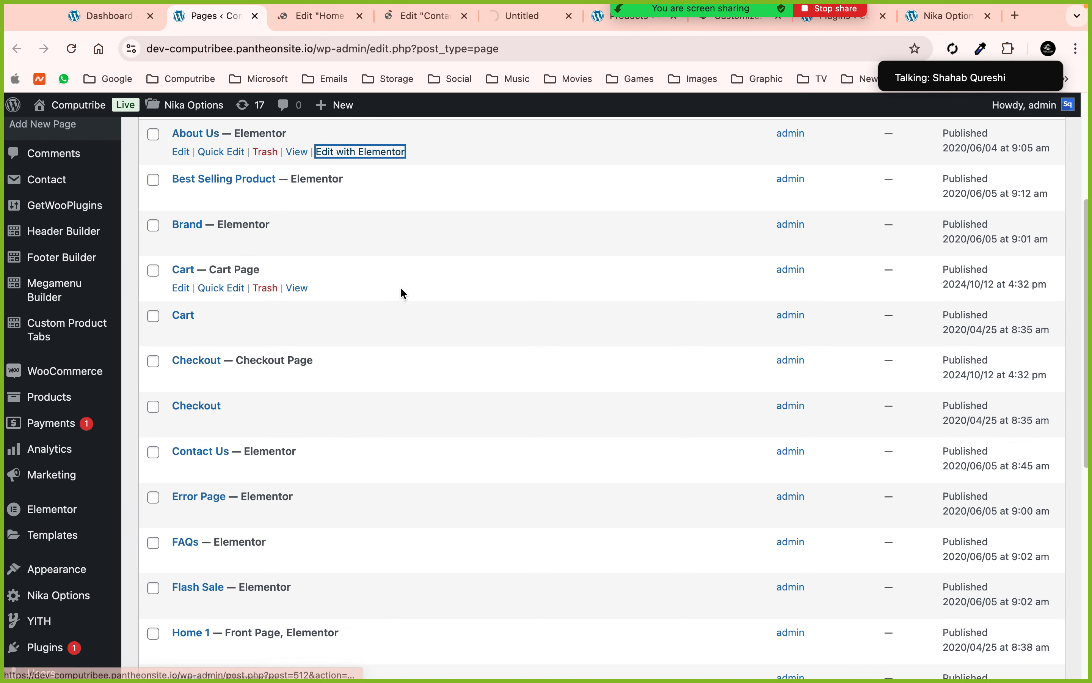
{"action": "scroll", "coordinate": [401, 287], "scroll_direction": "down", "scroll_amount": 7}
{"action": "scroll", "coordinate": [354, 370], "scroll_direction": "down", "scroll_amount": 4}
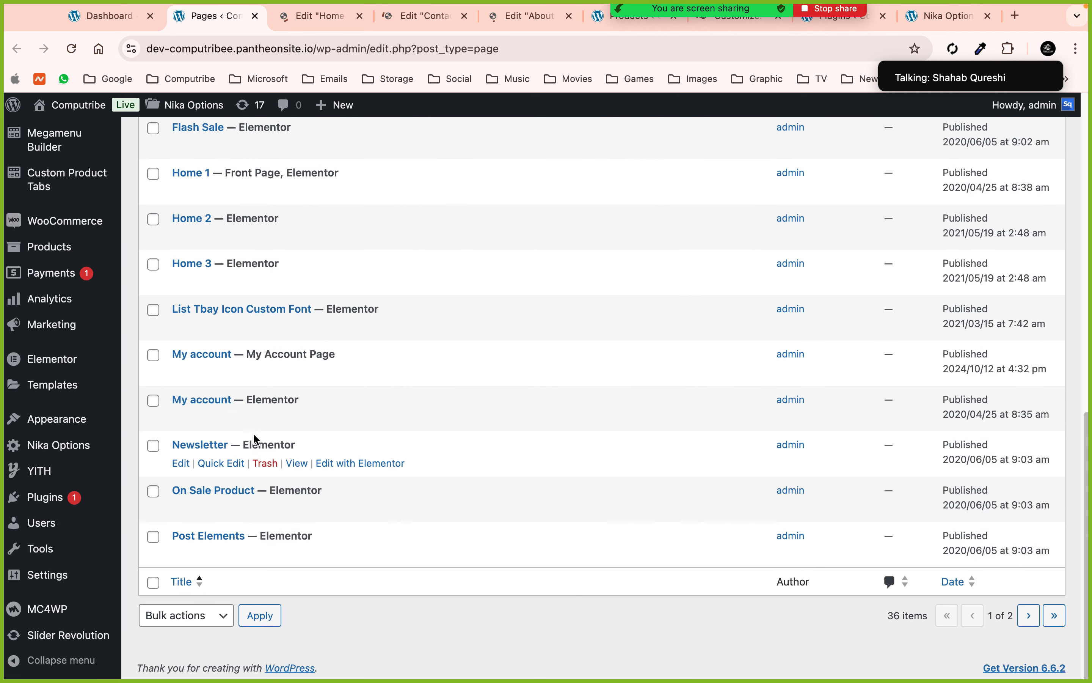
{"action": "left_click", "coordinate": [1029, 615]}
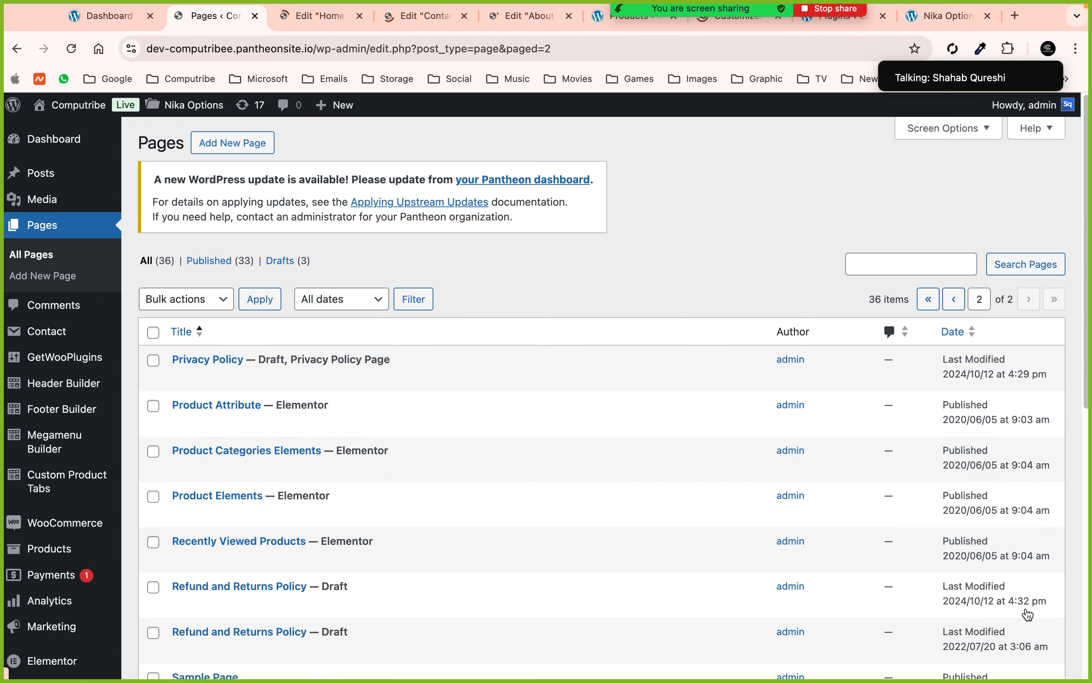
{"action": "scroll", "coordinate": [756, 496], "scroll_direction": "down", "scroll_amount": 5}
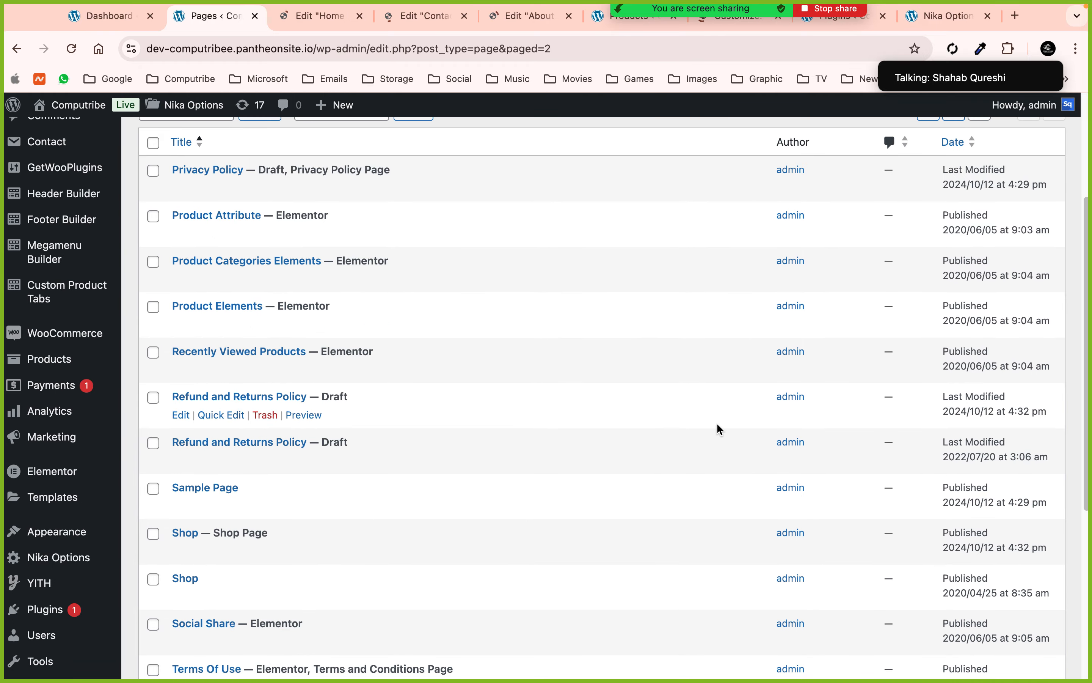
{"action": "scroll", "coordinate": [717, 424], "scroll_direction": "down", "scroll_amount": 4}
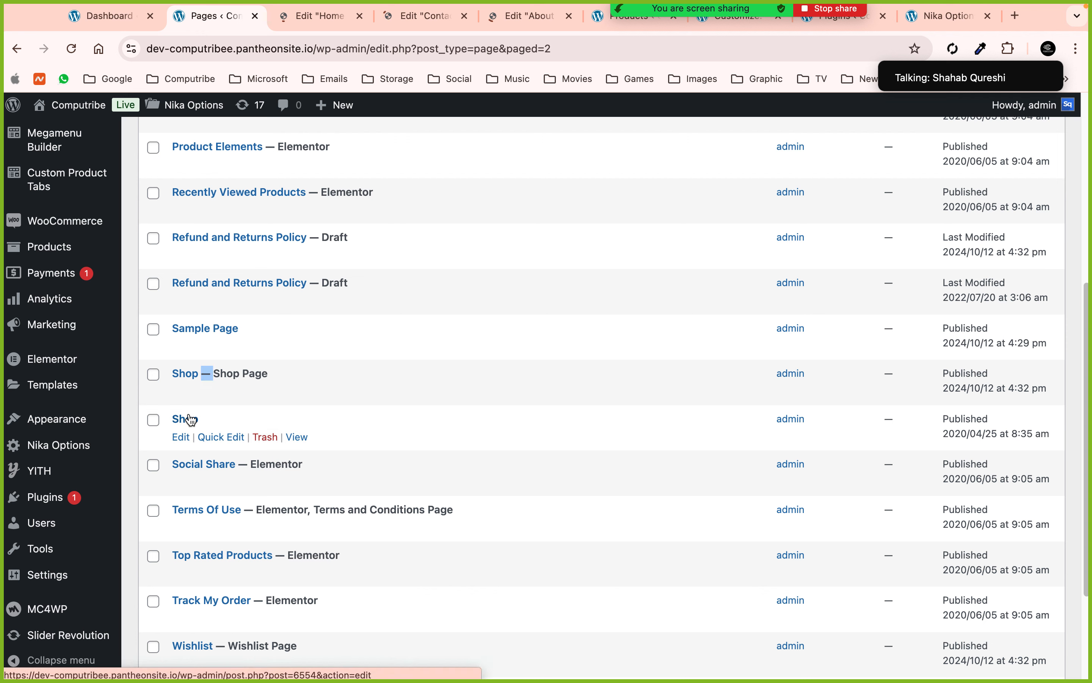
{"action": "scroll", "coordinate": [311, 426], "scroll_direction": "down", "scroll_amount": 4}
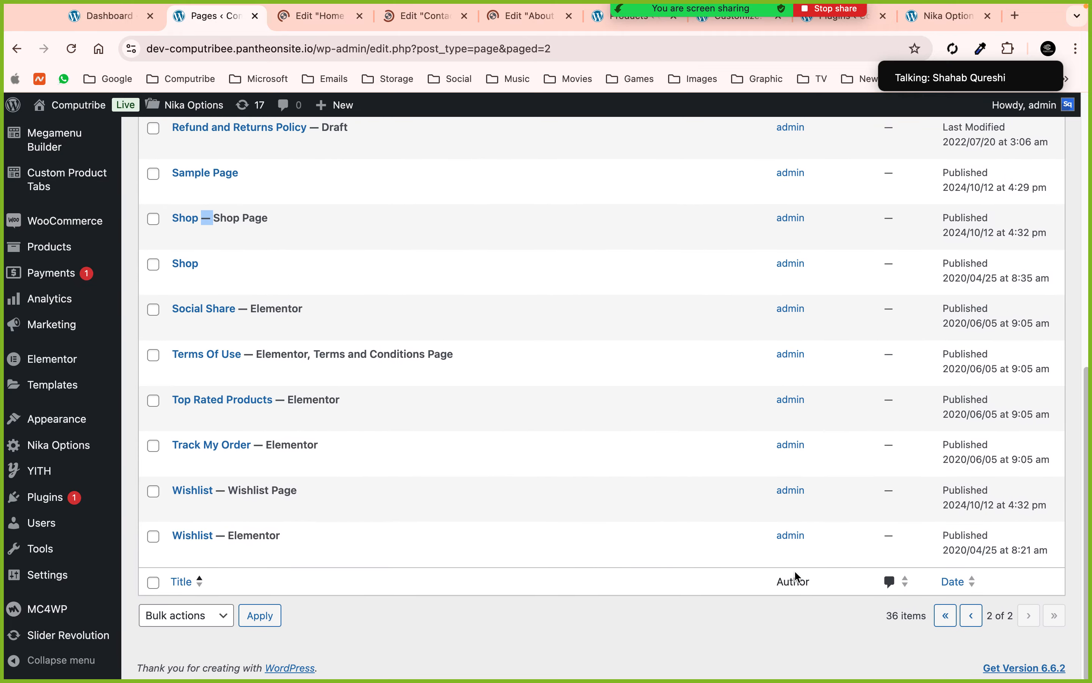
{"action": "left_click", "coordinate": [970, 618]}
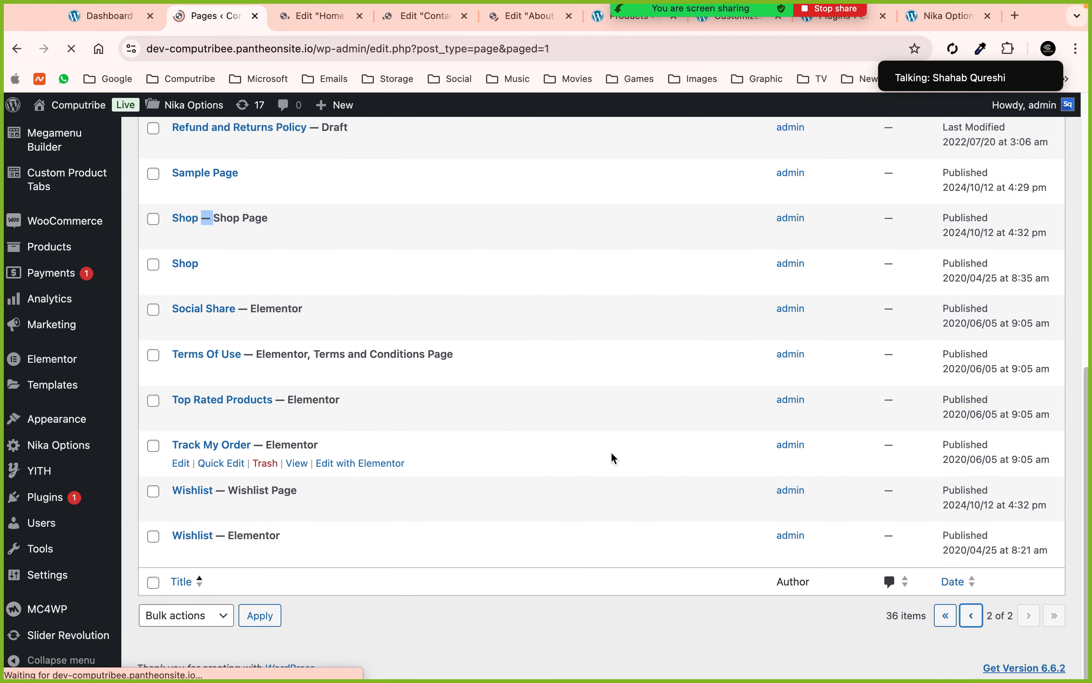
{"action": "scroll", "coordinate": [243, 412], "scroll_direction": "down", "scroll_amount": 3}
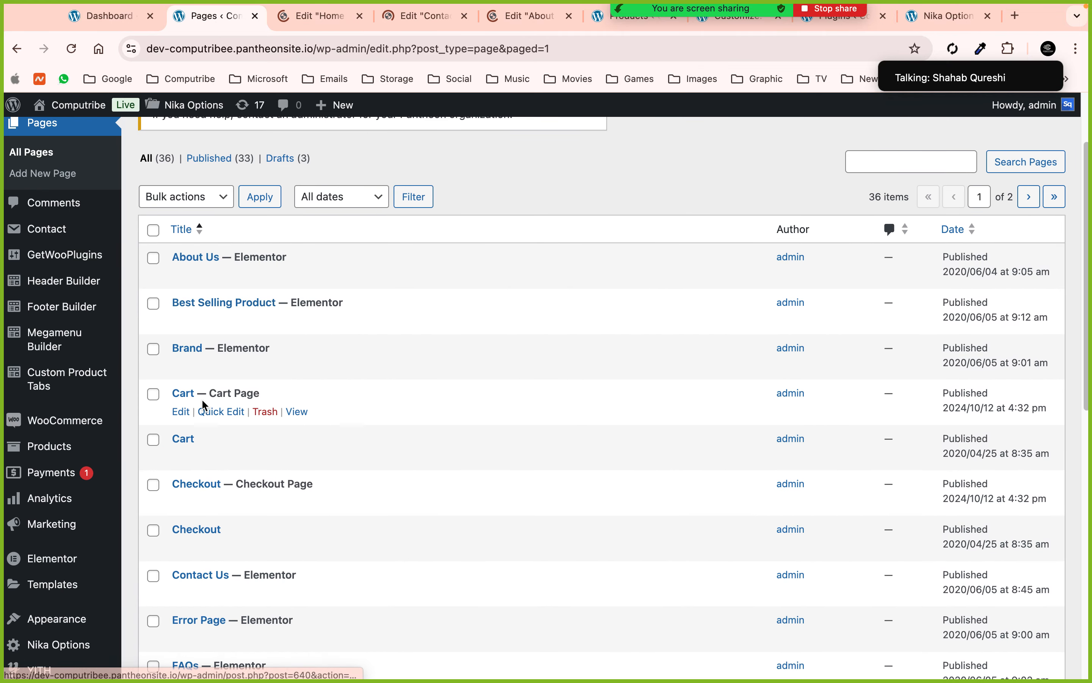
{"action": "scroll", "coordinate": [214, 449], "scroll_direction": "down", "scroll_amount": 3}
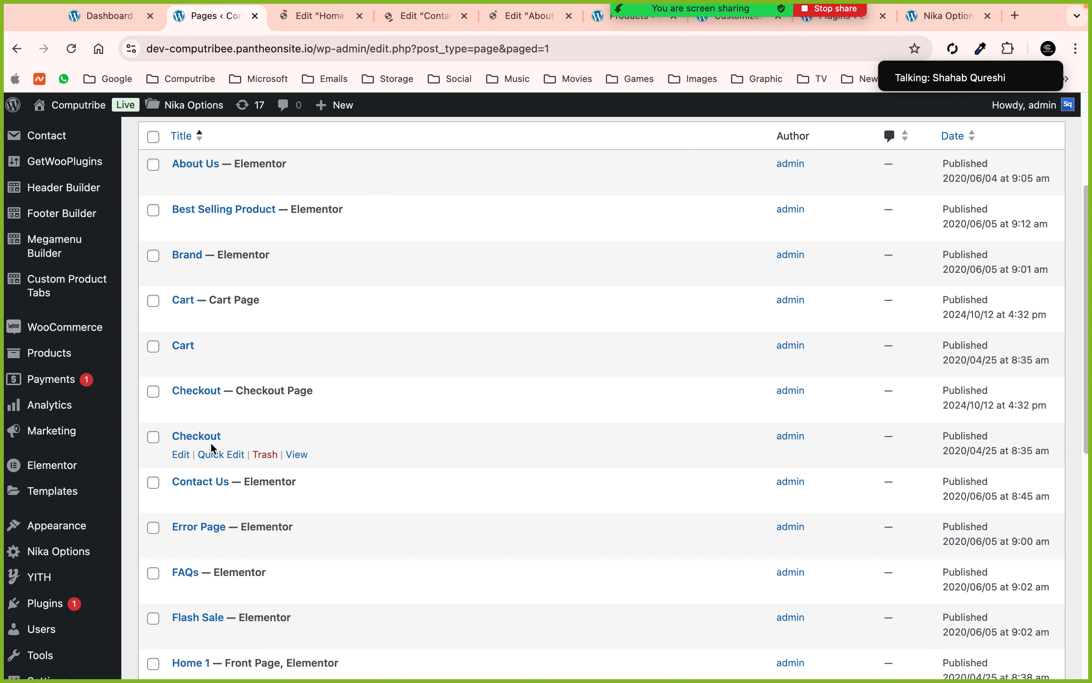
{"action": "scroll", "coordinate": [261, 444], "scroll_direction": "down", "scroll_amount": 8}
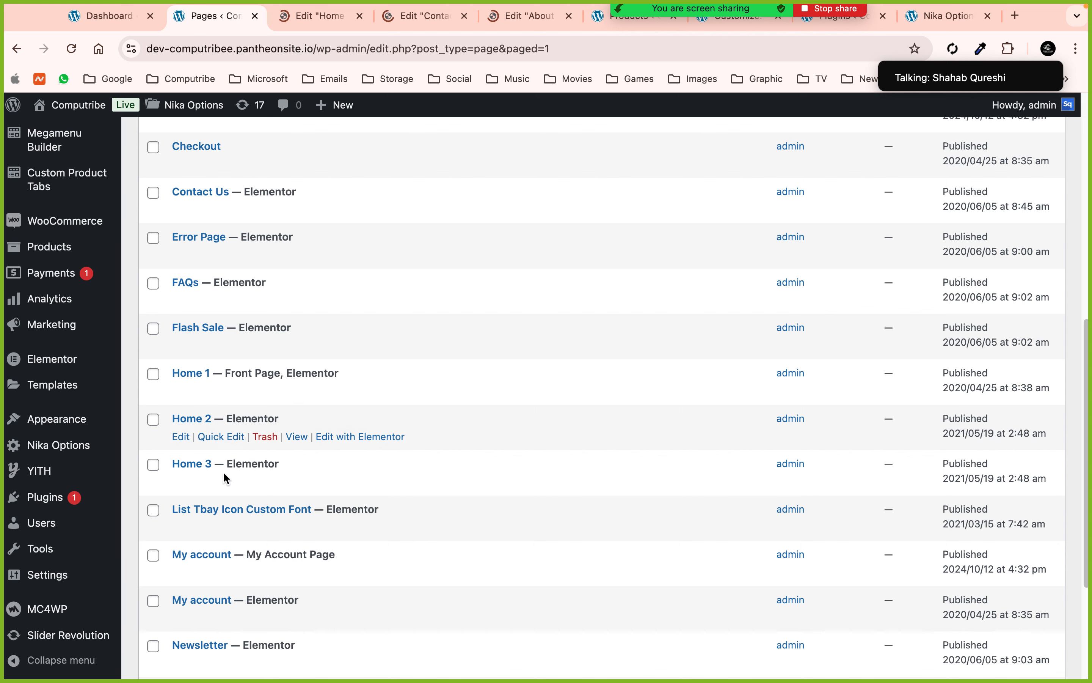
{"action": "scroll", "coordinate": [247, 458], "scroll_direction": "down", "scroll_amount": 3}
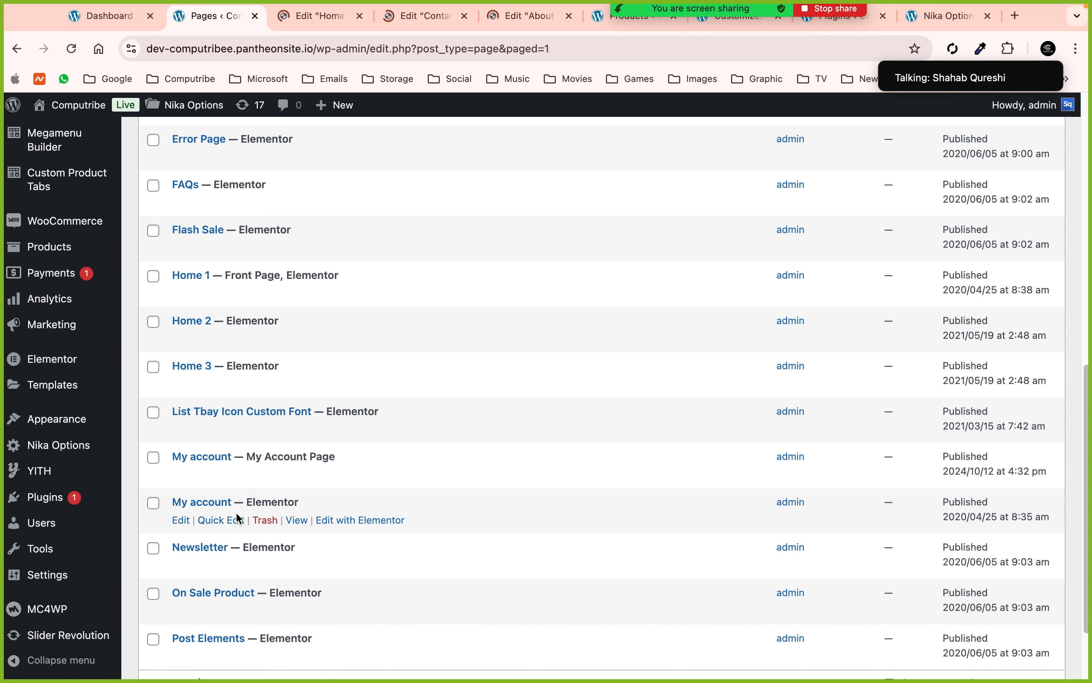
- Close the Pages tab and show the Products list of 48 published products
{"action": "scroll", "coordinate": [235, 512], "scroll_direction": "up", "scroll_amount": 10}
{"action": "left_click", "coordinate": [255, 17]}
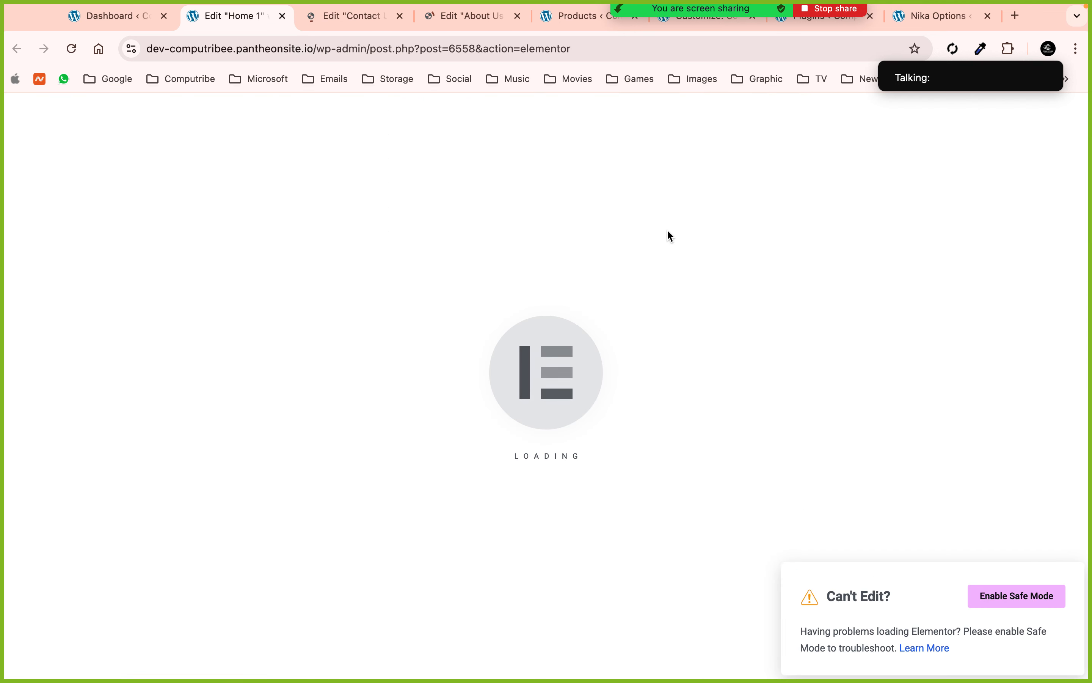
{"action": "left_click", "coordinate": [574, 22]}
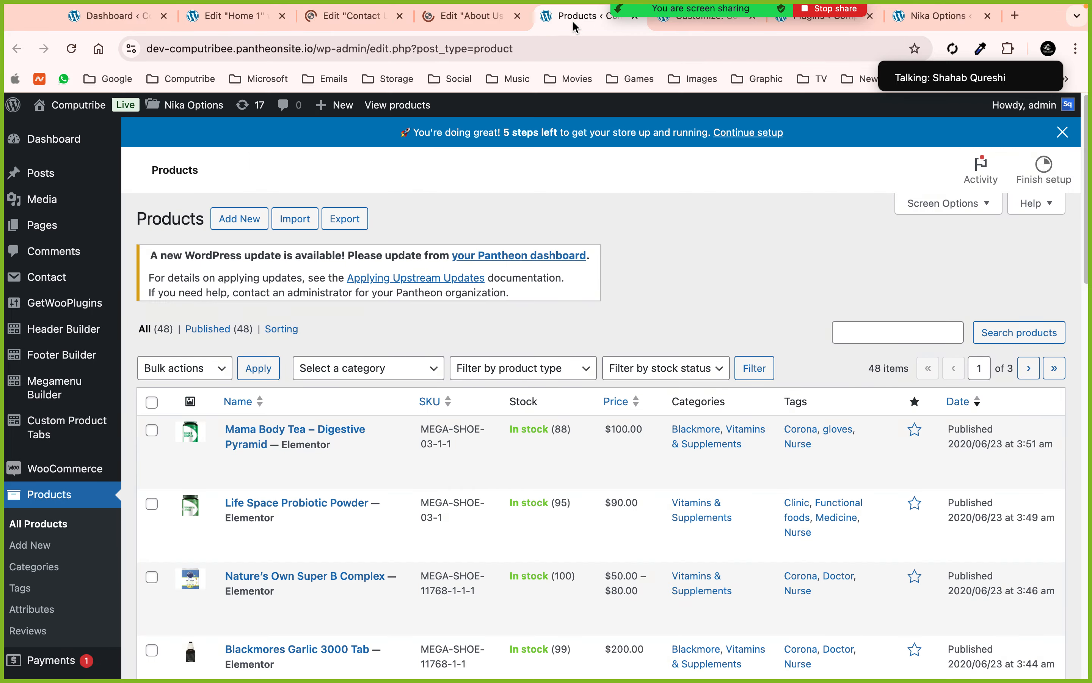
- Open Mama Body Tea – Digestive Pyramid for editing, then go back to the Home 1 Elementor tab
{"action": "scroll", "coordinate": [484, 356], "scroll_direction": "down", "scroll_amount": 10}
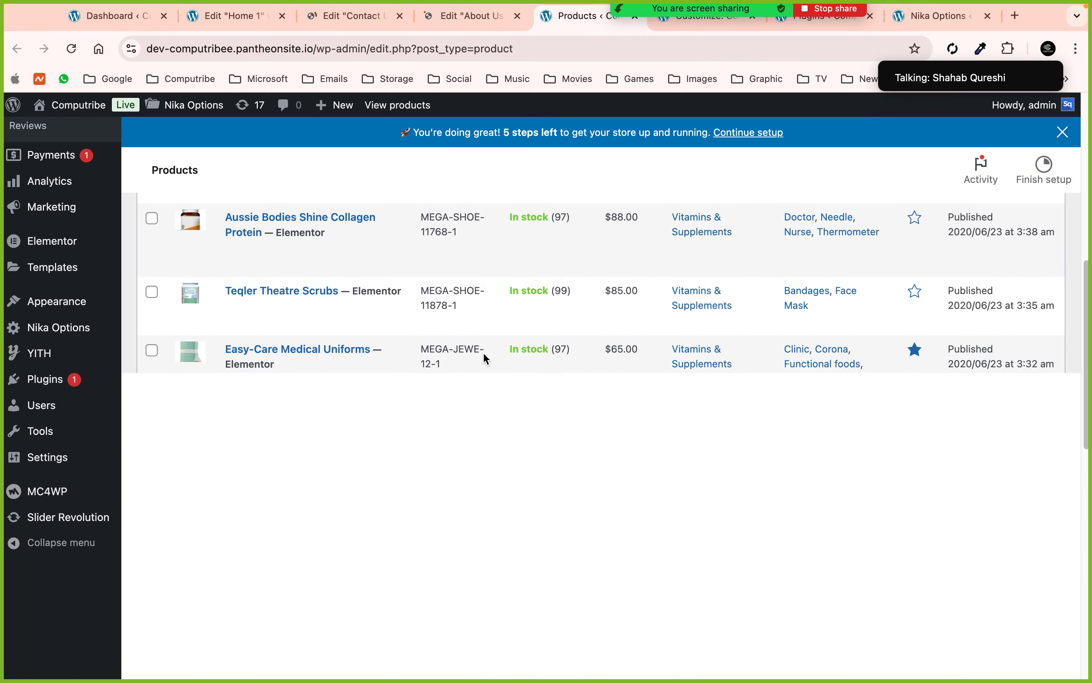
{"action": "scroll", "coordinate": [485, 358], "scroll_direction": "up", "scroll_amount": 10}
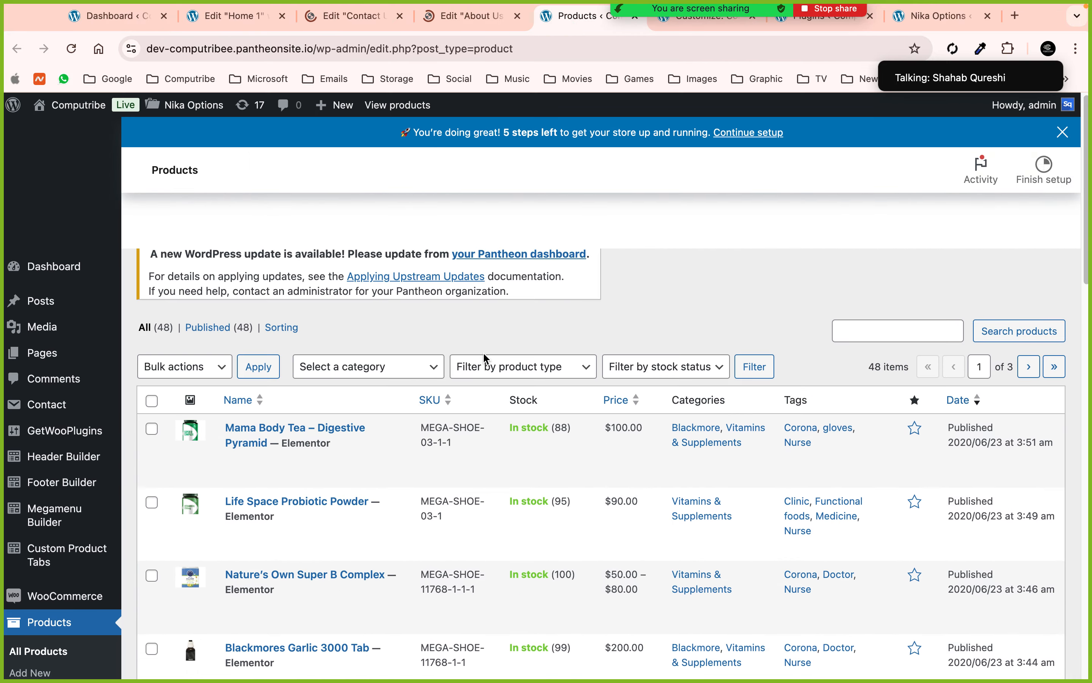
{"action": "scroll", "coordinate": [421, 443], "scroll_direction": "down", "scroll_amount": 1}
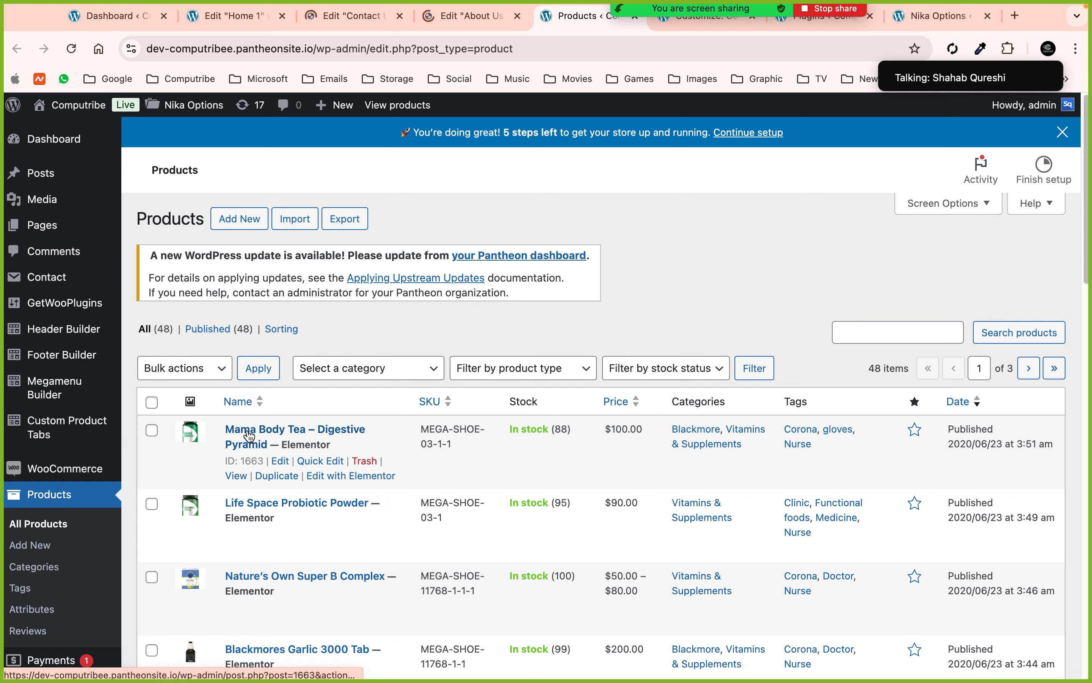
{"action": "left_click", "coordinate": [280, 461]}
{"action": "left_click", "coordinate": [255, 23]}
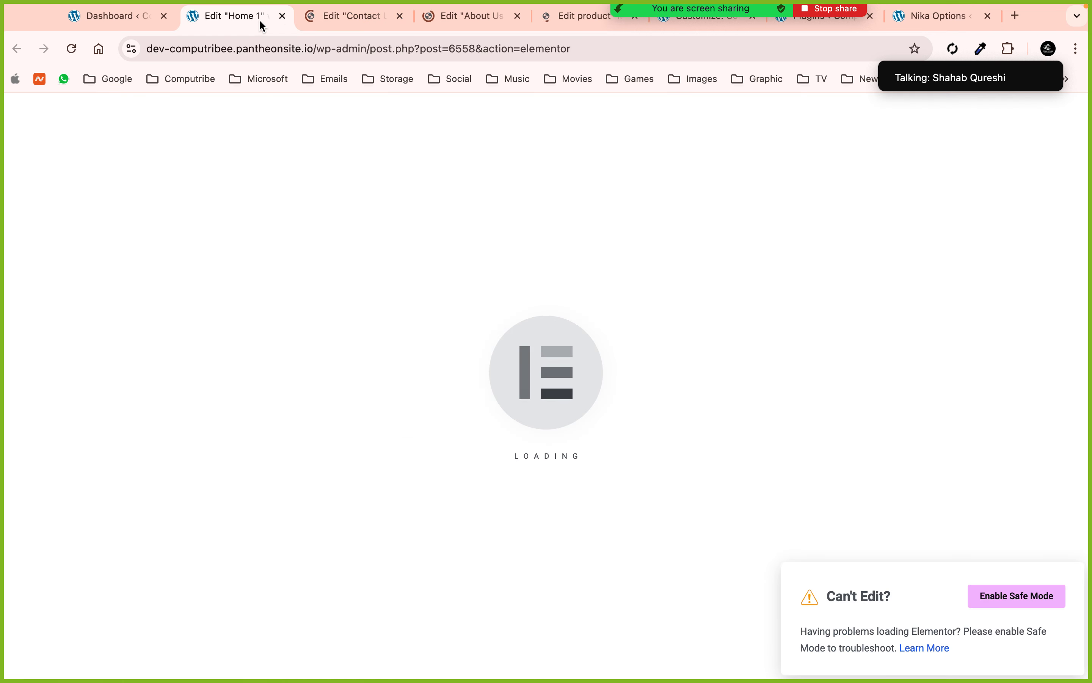
- Review the Mama Body Tea product's data and price on its edit page
{"action": "left_click", "coordinate": [561, 24]}
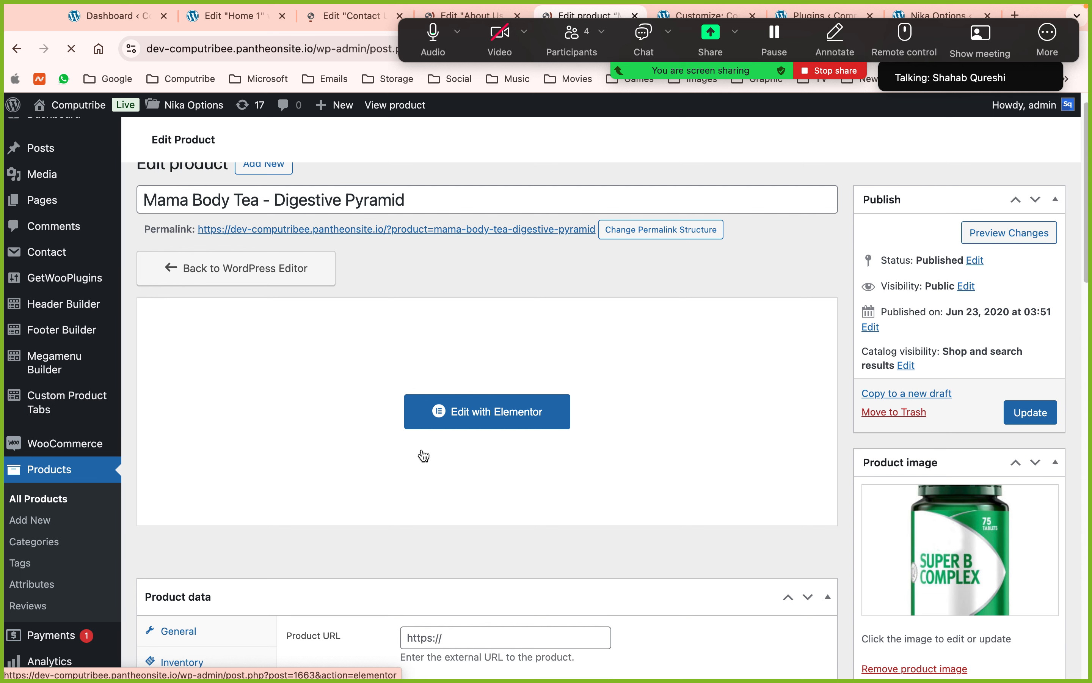
{"action": "scroll", "coordinate": [425, 456], "scroll_direction": "down", "scroll_amount": 3}
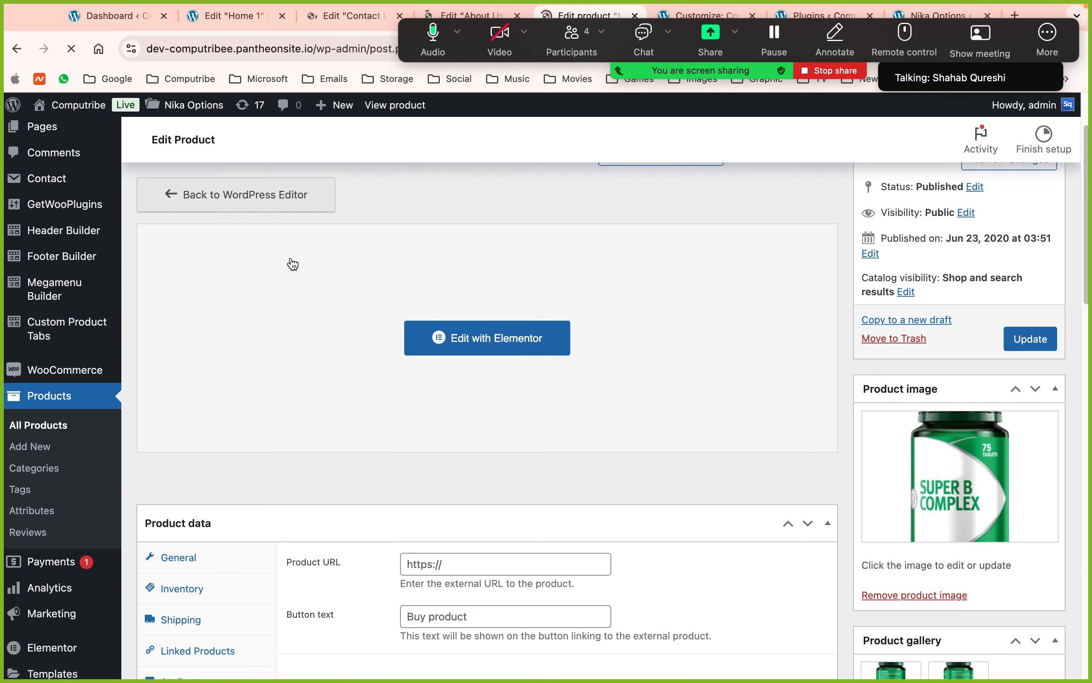
{"action": "scroll", "coordinate": [402, 385], "scroll_direction": "down", "scroll_amount": 4}
{"action": "scroll", "coordinate": [379, 386], "scroll_direction": "up", "scroll_amount": 2}
{"action": "scroll", "coordinate": [303, 454], "scroll_direction": "up", "scroll_amount": 6}
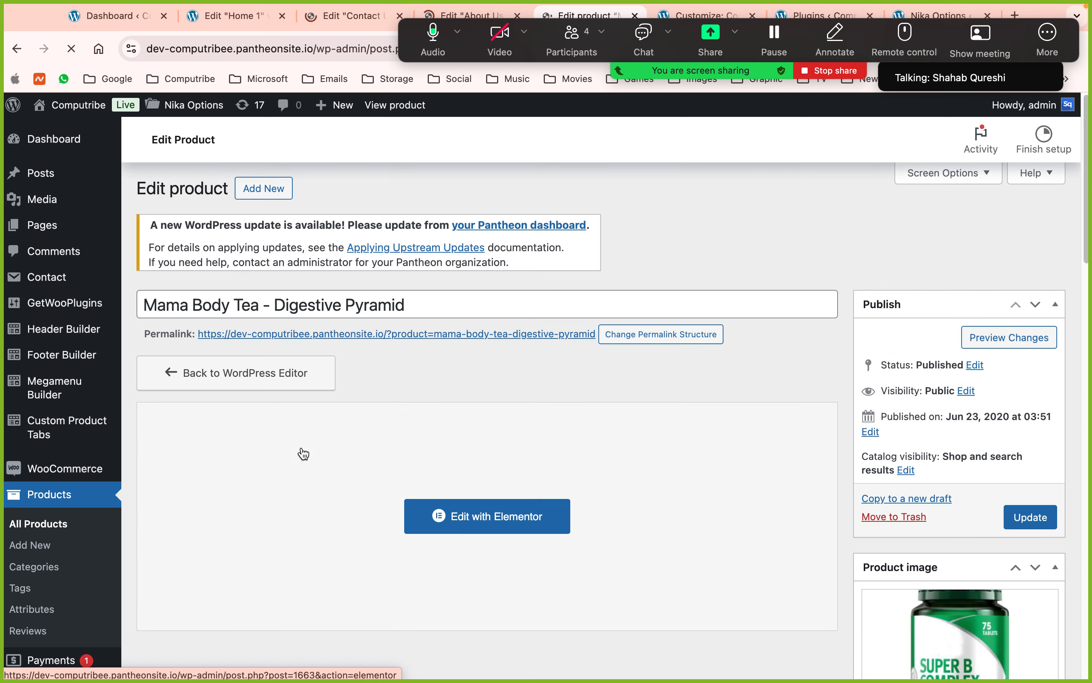
{"action": "scroll", "coordinate": [303, 454], "scroll_direction": "down", "scroll_amount": 5}
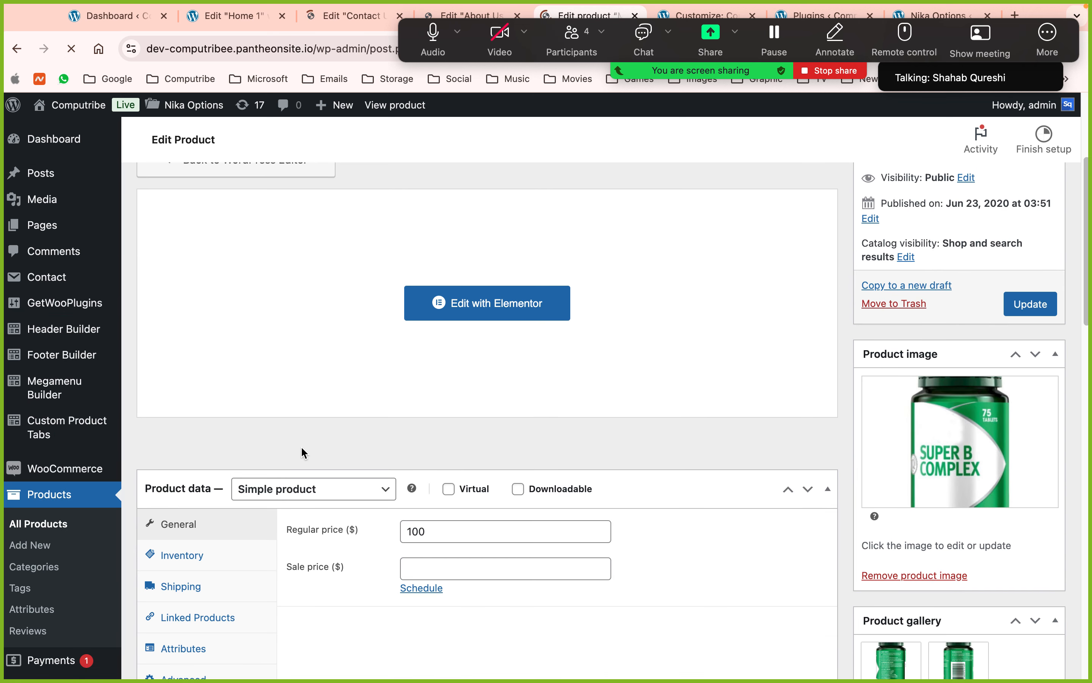
{"action": "scroll", "coordinate": [304, 453], "scroll_direction": "down", "scroll_amount": 1}
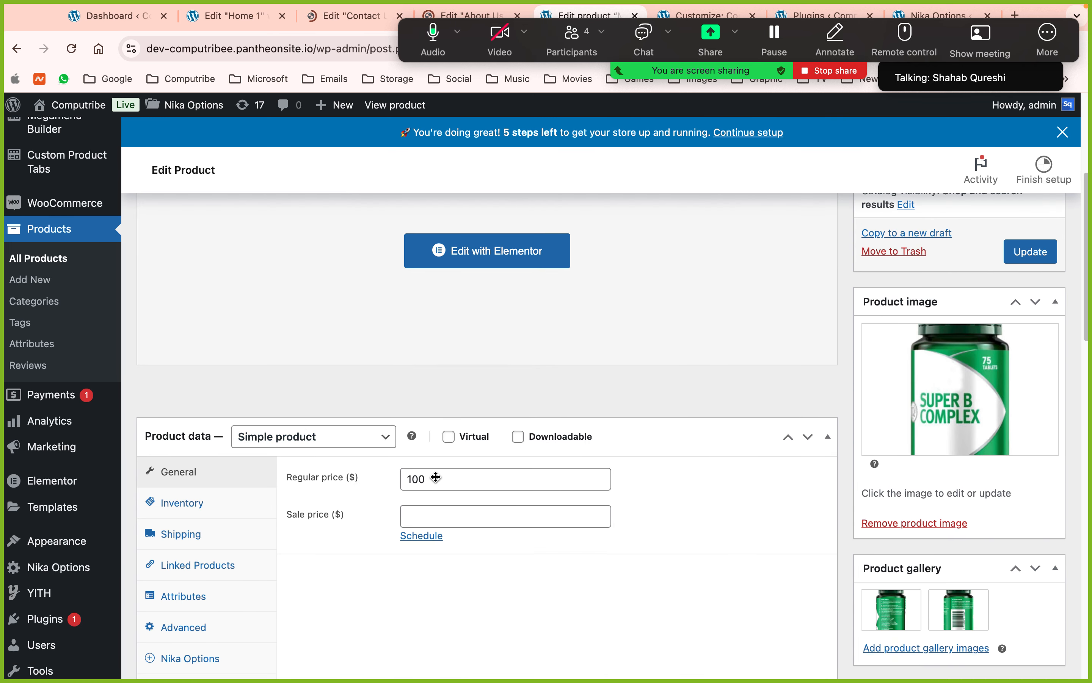
{"action": "scroll", "coordinate": [407, 479], "scroll_direction": "up", "scroll_amount": 1}
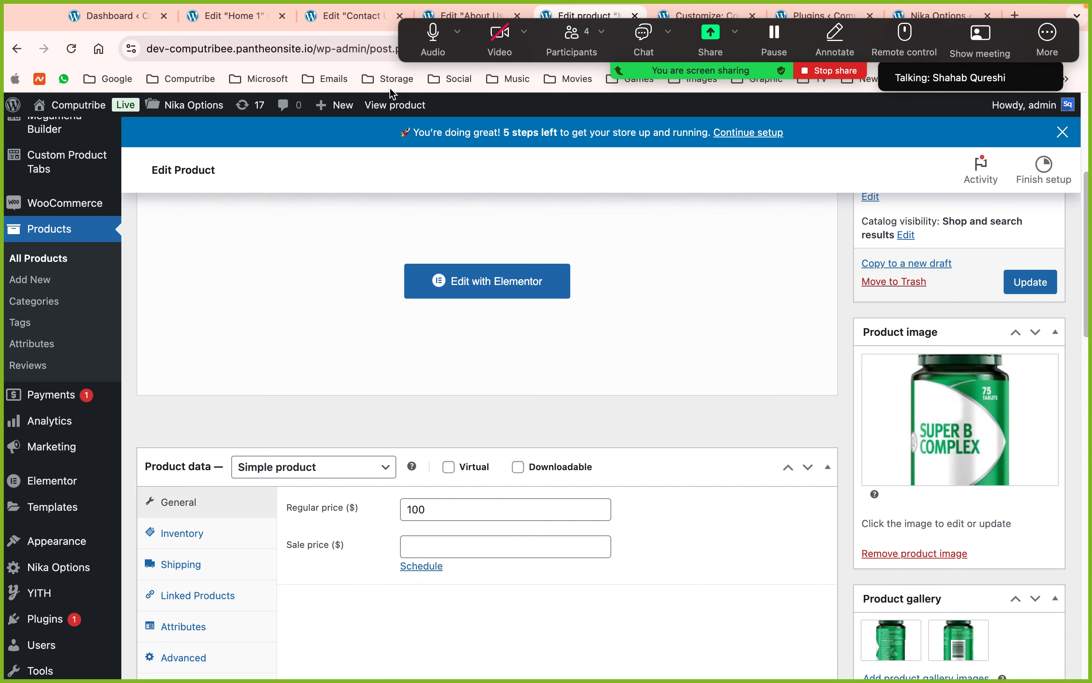
- Glance at the Zoom participants list, close it, and keep reviewing the product data
{"action": "left_click", "coordinate": [573, 39]}
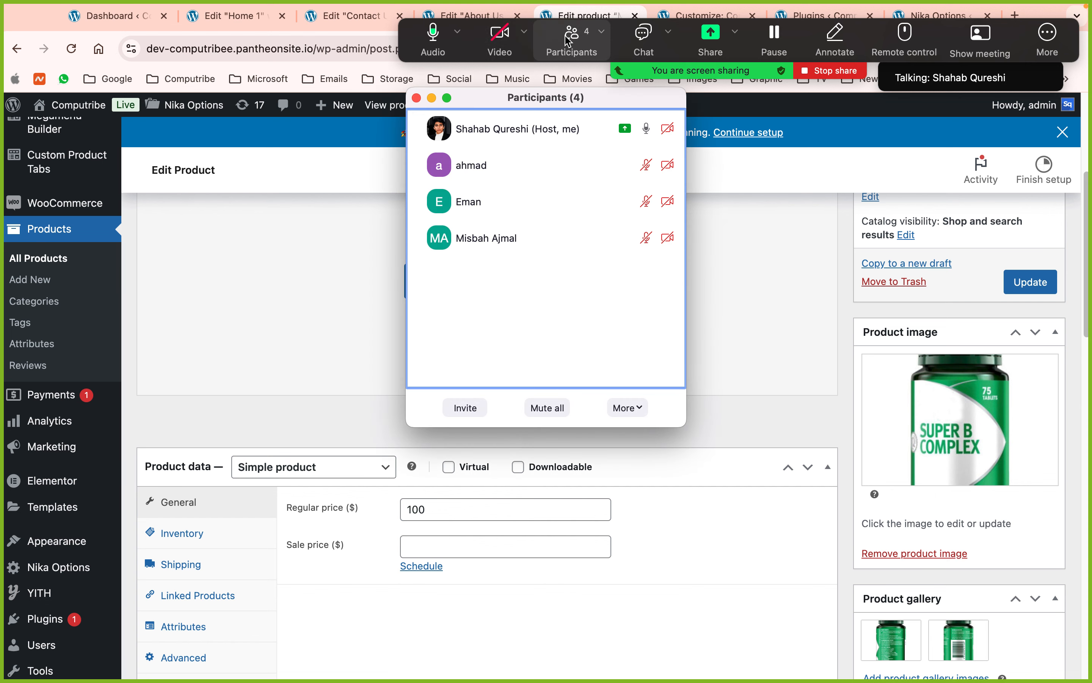
{"action": "left_click", "coordinate": [416, 98]}
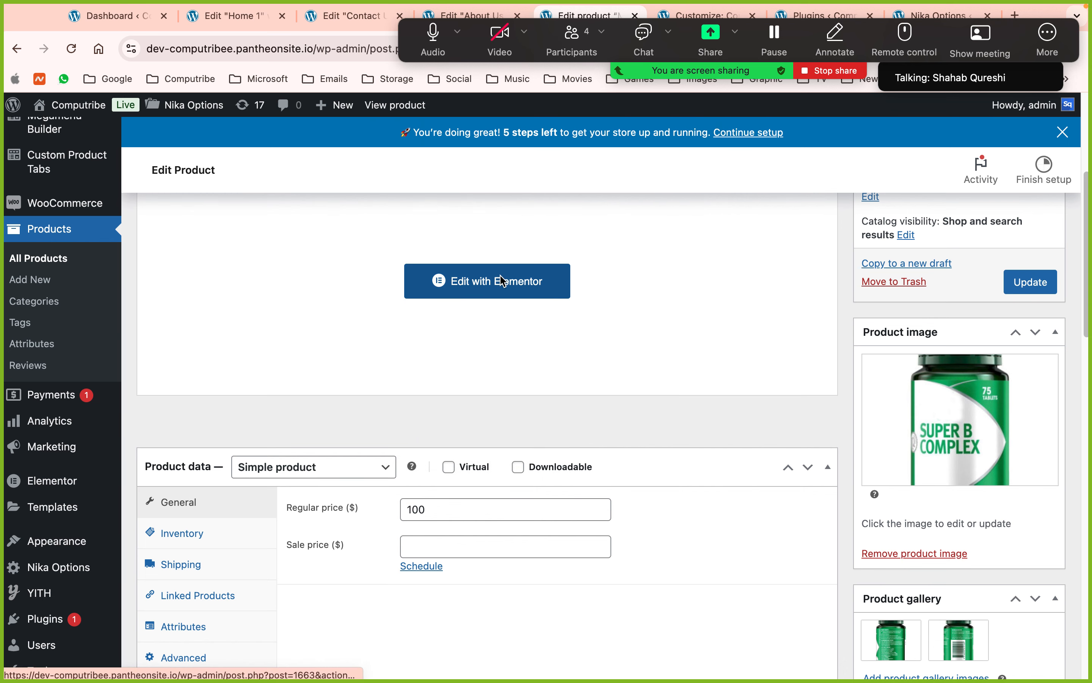
{"action": "scroll", "coordinate": [450, 433], "scroll_direction": "down", "scroll_amount": 3}
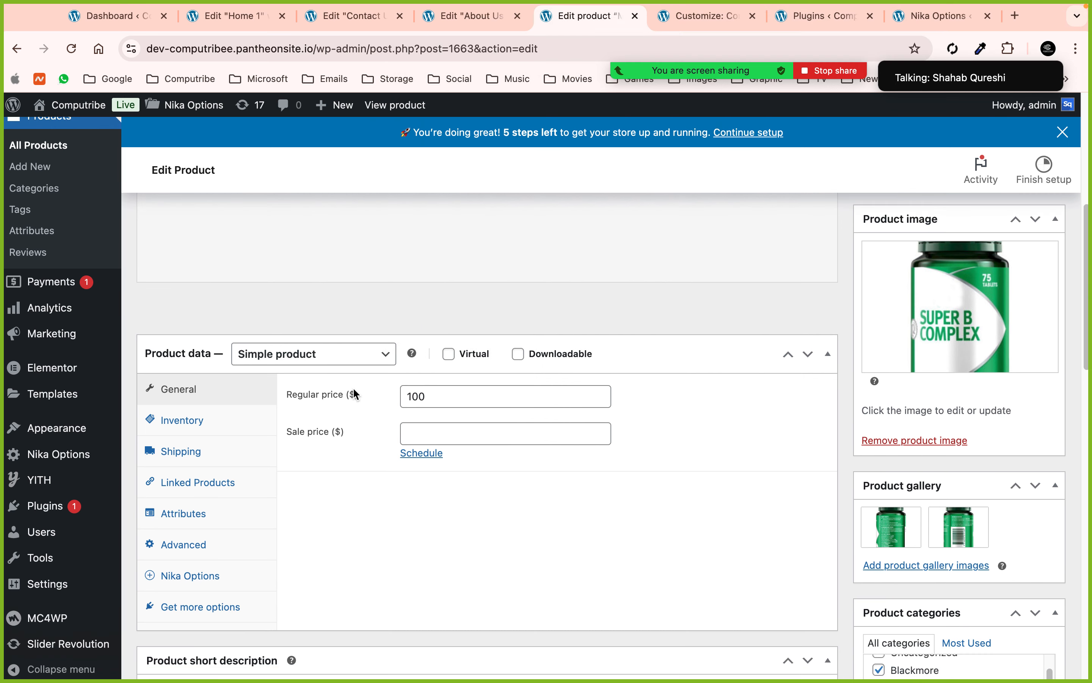
{"action": "scroll", "coordinate": [465, 415], "scroll_direction": "down", "scroll_amount": 10}
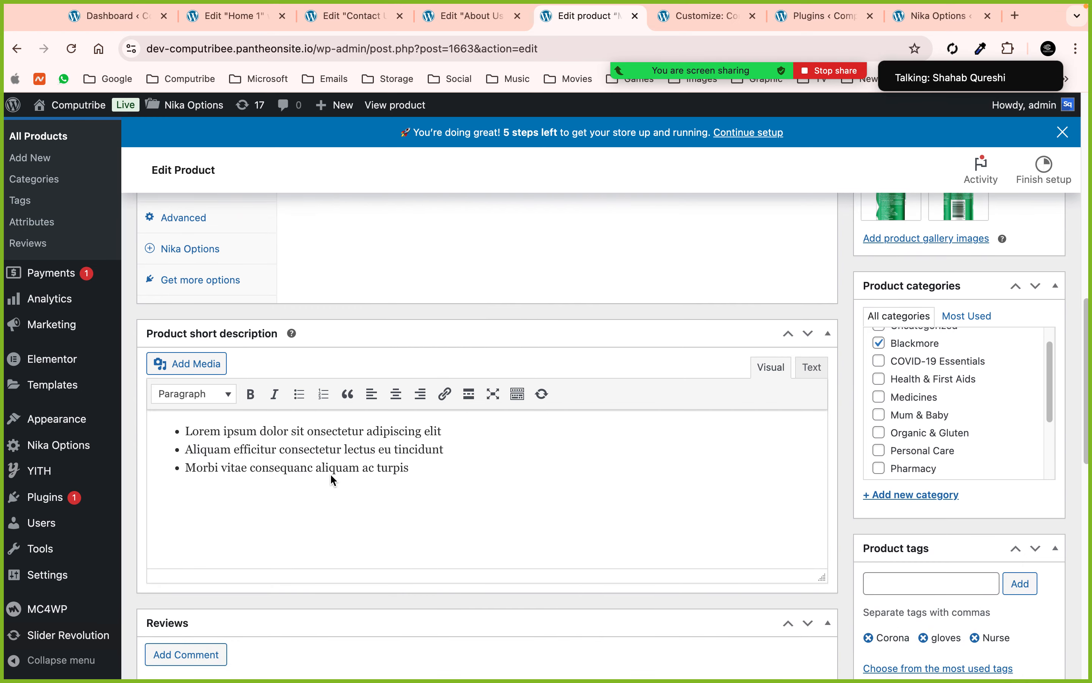
{"action": "scroll", "coordinate": [330, 473], "scroll_direction": "down", "scroll_amount": 8}
{"action": "scroll", "coordinate": [330, 473], "scroll_direction": "up", "scroll_amount": 4}
{"action": "scroll", "coordinate": [331, 473], "scroll_direction": "up", "scroll_amount": 12}
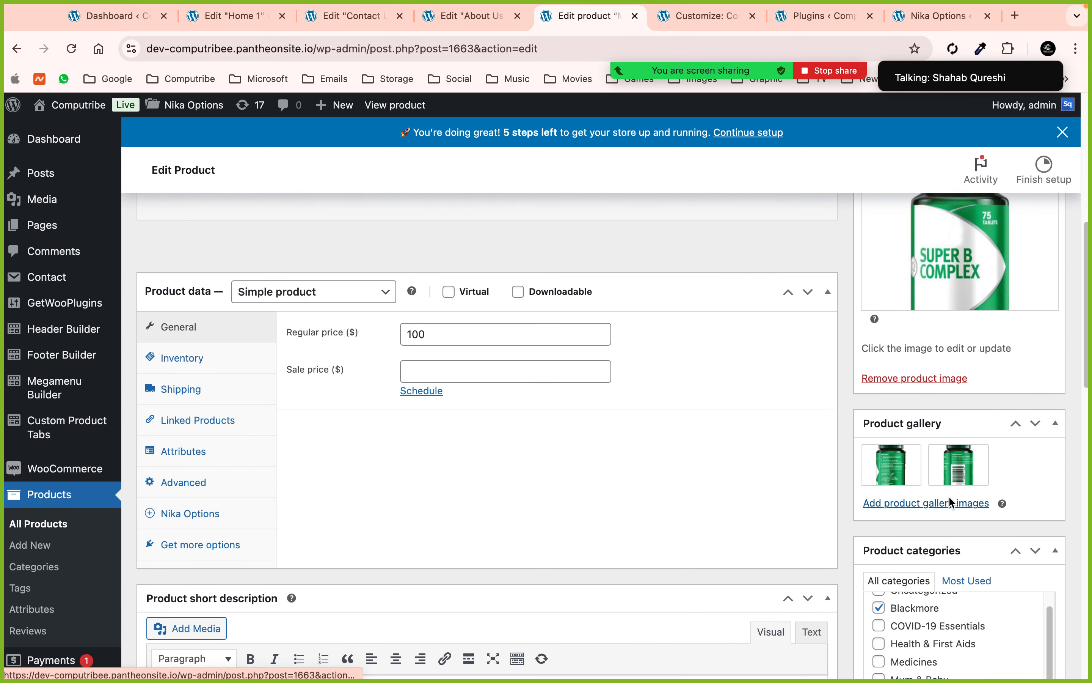
- Check the product's size attribute, close its tab, and show About Us in Elementor
{"action": "left_click", "coordinate": [193, 461]}
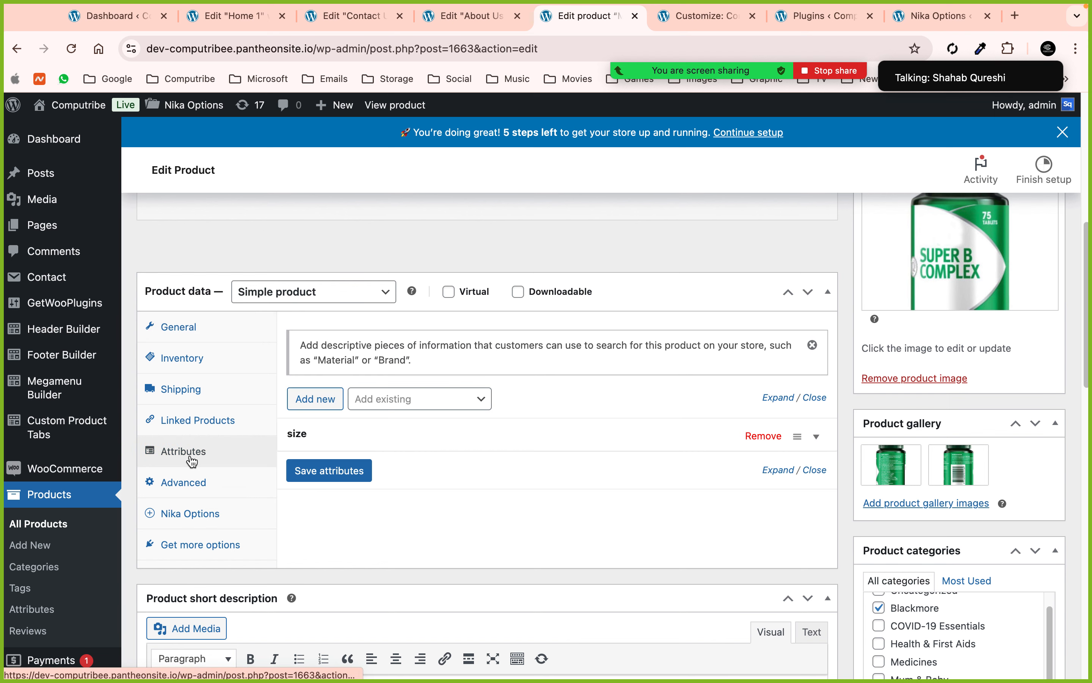
{"action": "scroll", "coordinate": [307, 338], "scroll_direction": "up", "scroll_amount": 3}
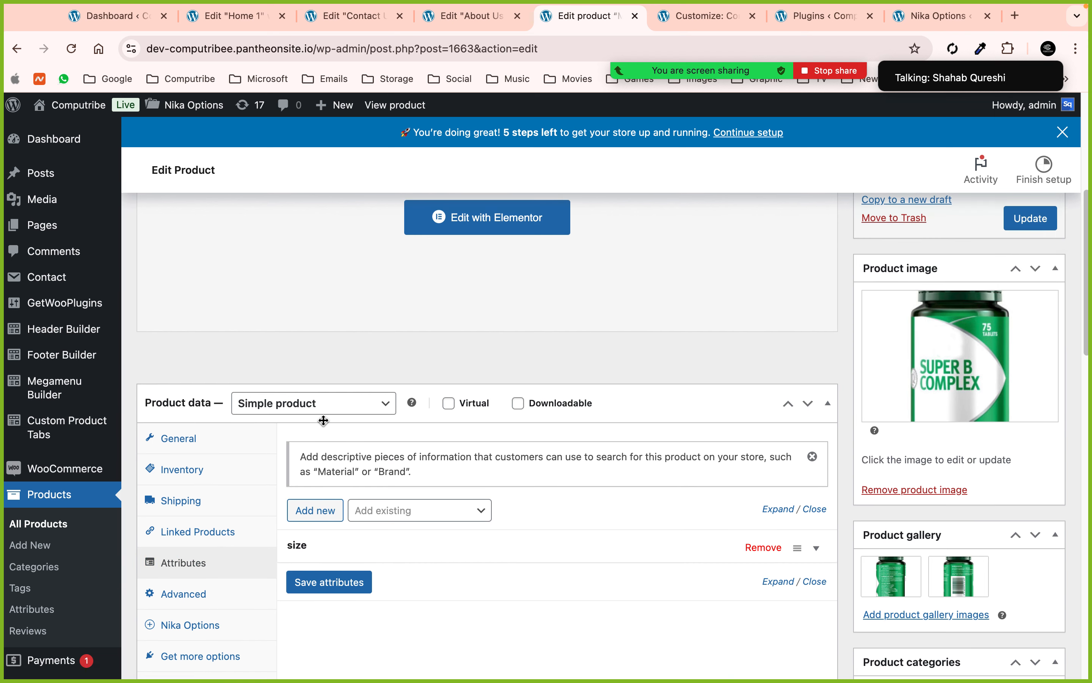
{"action": "scroll", "coordinate": [311, 418], "scroll_direction": "up", "scroll_amount": 8}
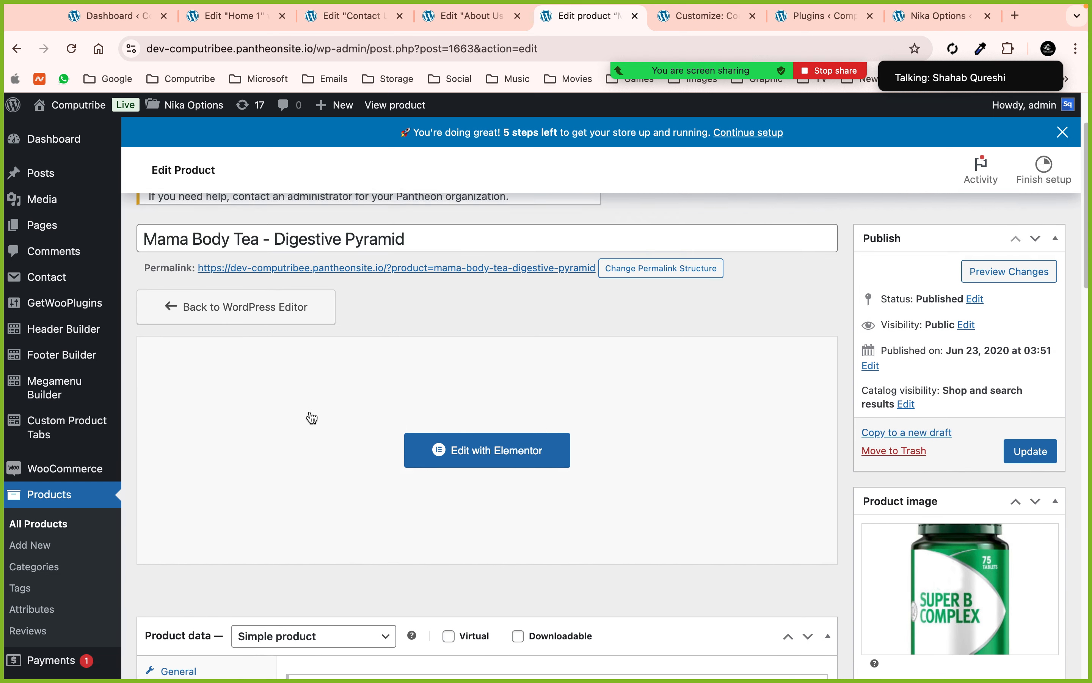
{"action": "left_click", "coordinate": [637, 17]}
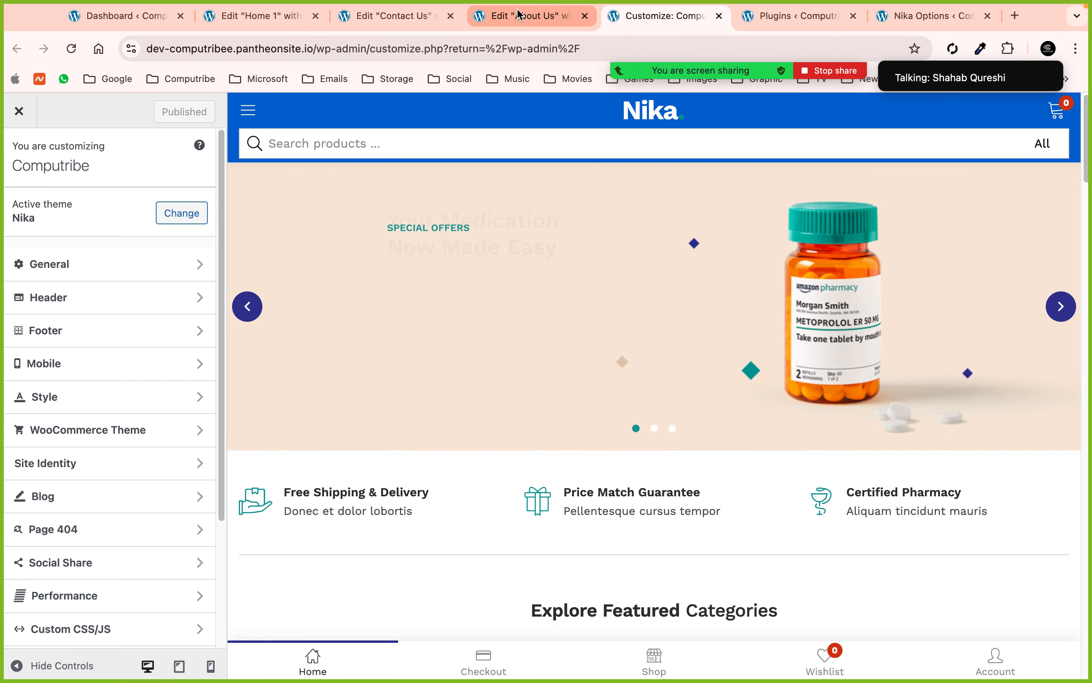
{"action": "left_click", "coordinate": [520, 14]}
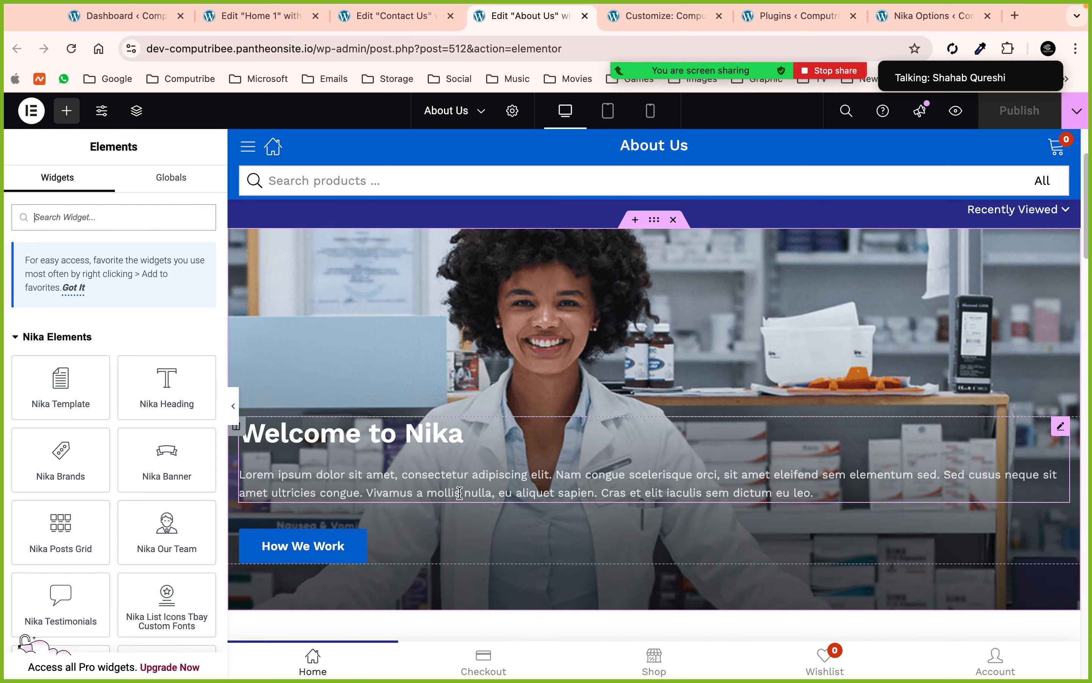
- Check the How We Work button's link, then open the left Lorem ipsum paragraph's settings
{"action": "left_click", "coordinate": [1058, 428]}
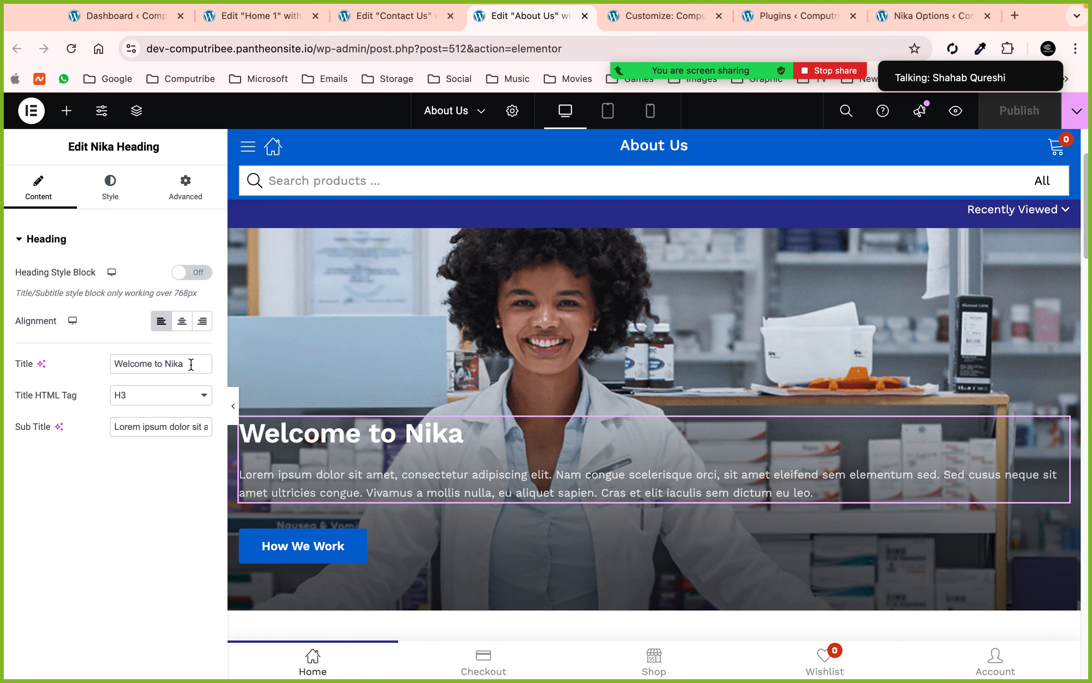
{"action": "scroll", "coordinate": [536, 589], "scroll_direction": "down", "scroll_amount": 3}
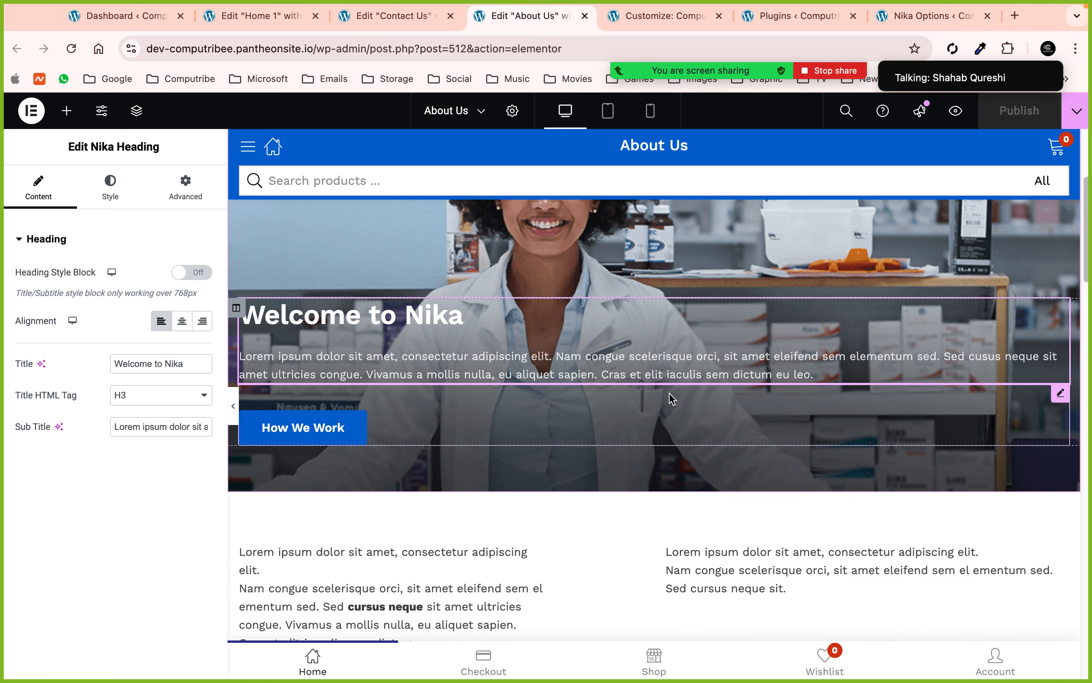
{"action": "left_click", "coordinate": [672, 402]}
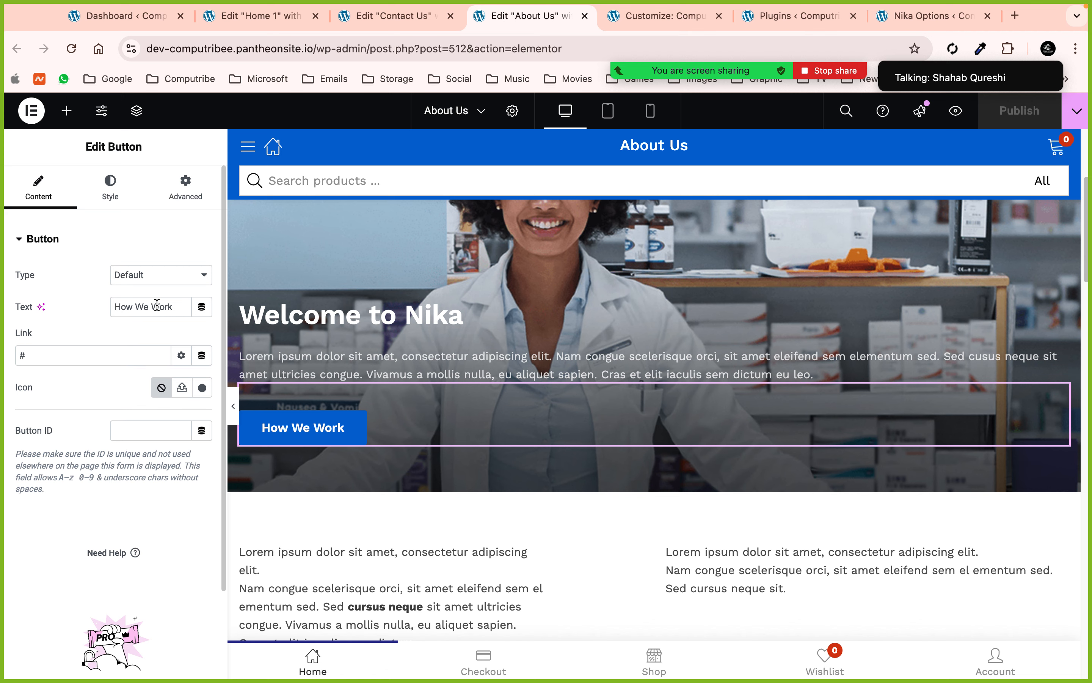
{"action": "left_click", "coordinate": [69, 355]}
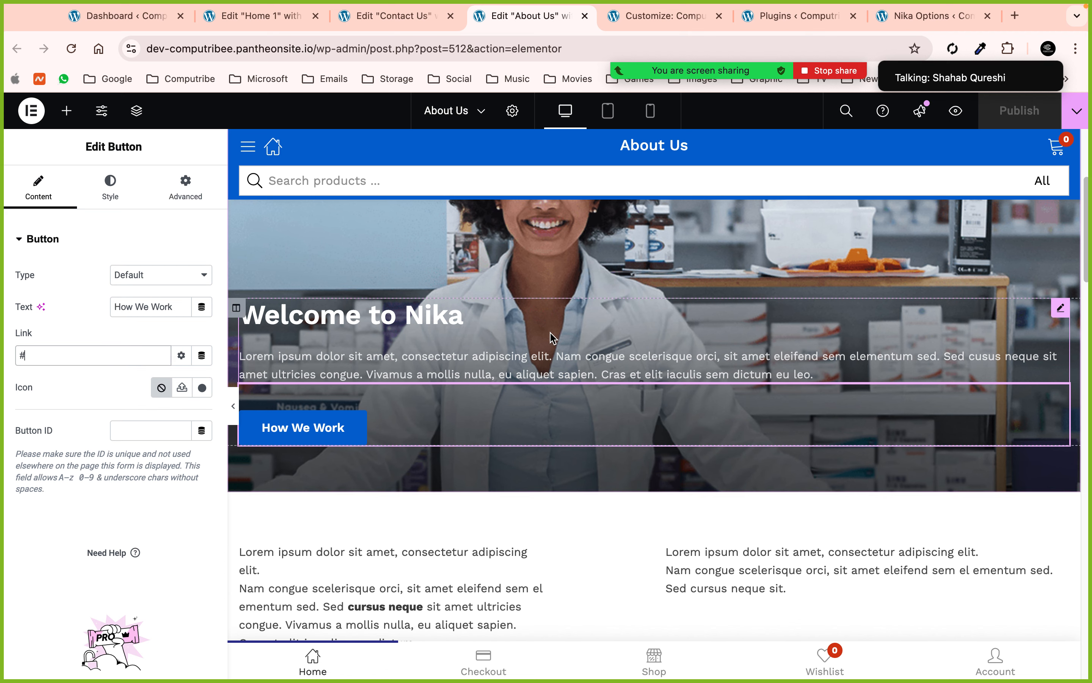
{"action": "scroll", "coordinate": [550, 331], "scroll_direction": "down", "scroll_amount": 7}
{"action": "left_click", "coordinate": [634, 220]}
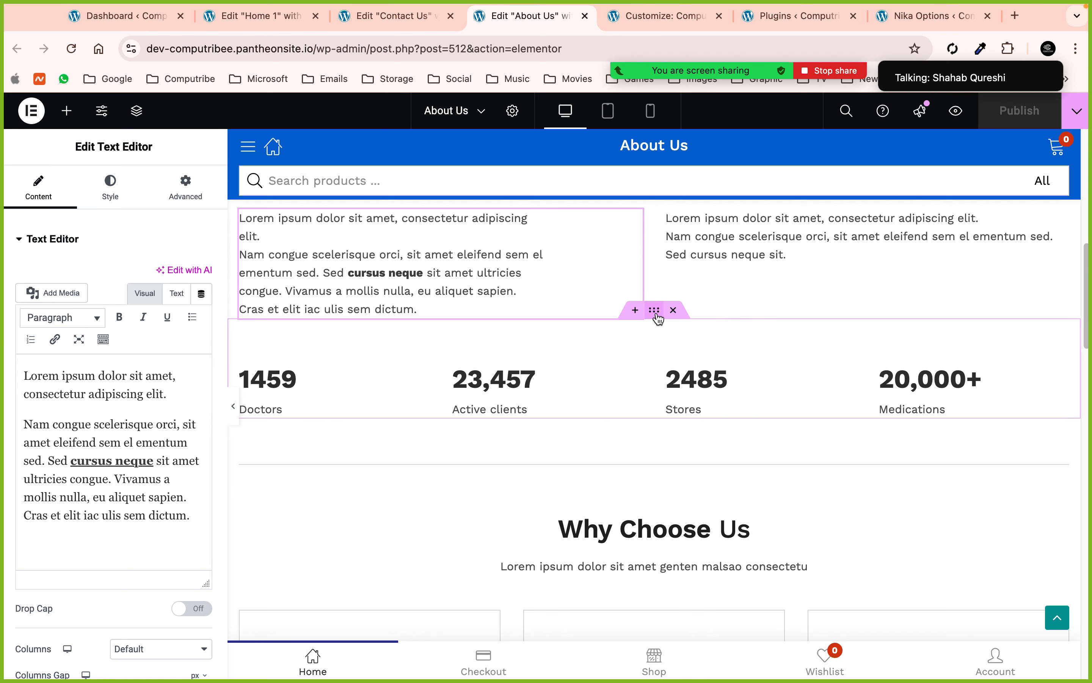
- Inspect the stats section's Structure and Layout settings, then select the Class Aptent Tacic card
{"action": "left_click", "coordinate": [655, 310]}
{"action": "scroll", "coordinate": [54, 441], "scroll_direction": "down", "scroll_amount": 3}
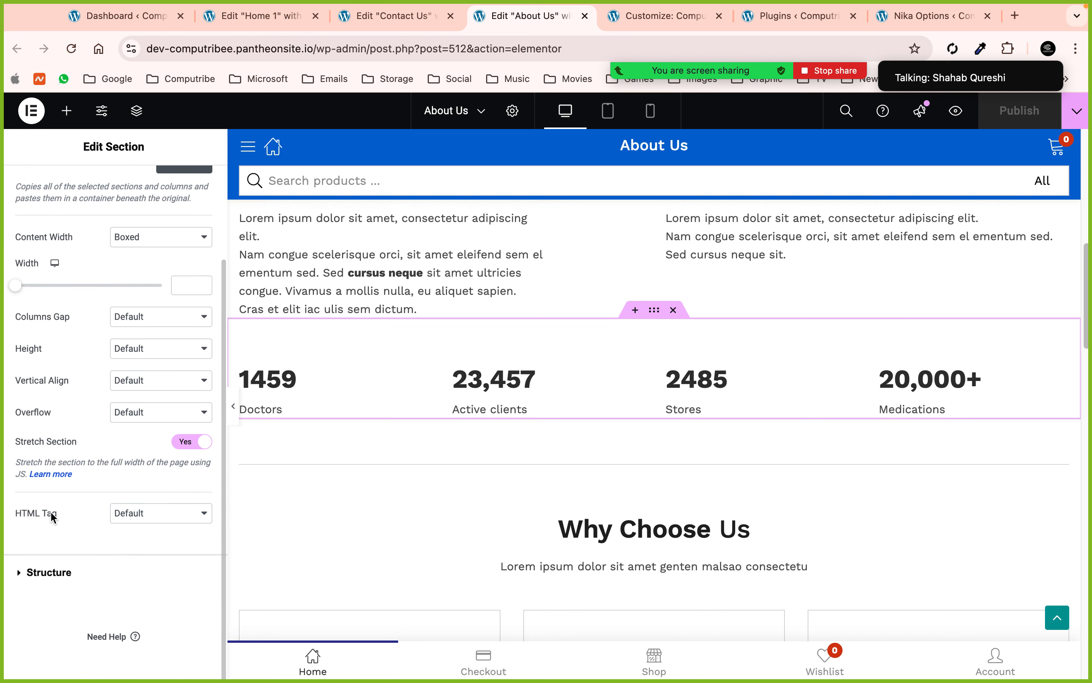
{"action": "left_click", "coordinate": [52, 572]}
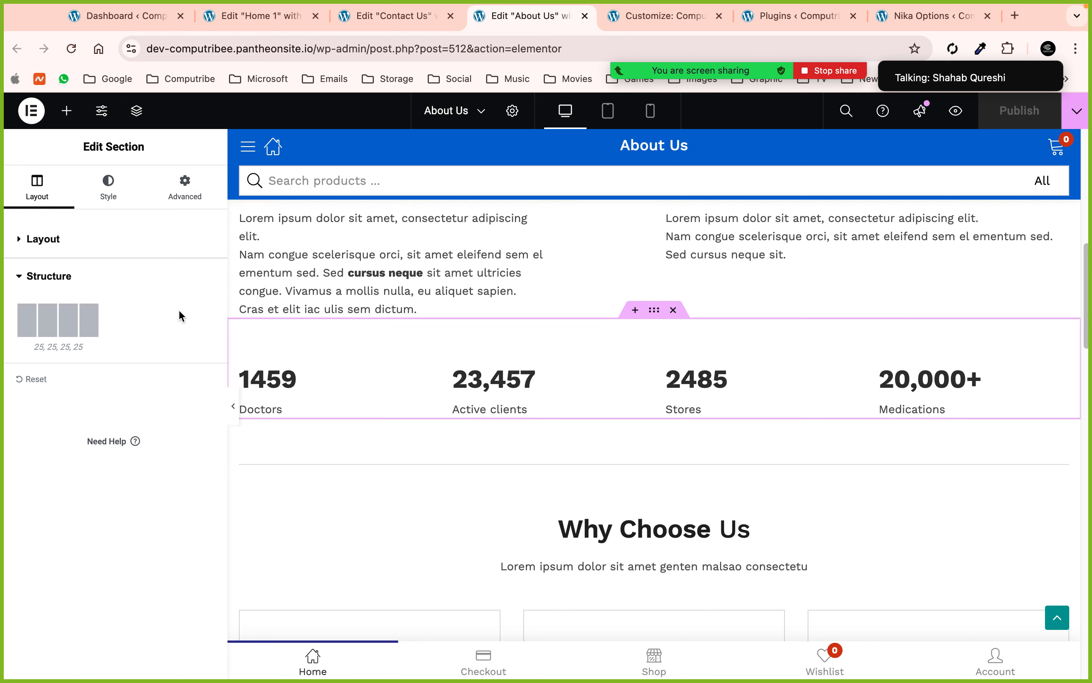
{"action": "left_click", "coordinate": [83, 253]}
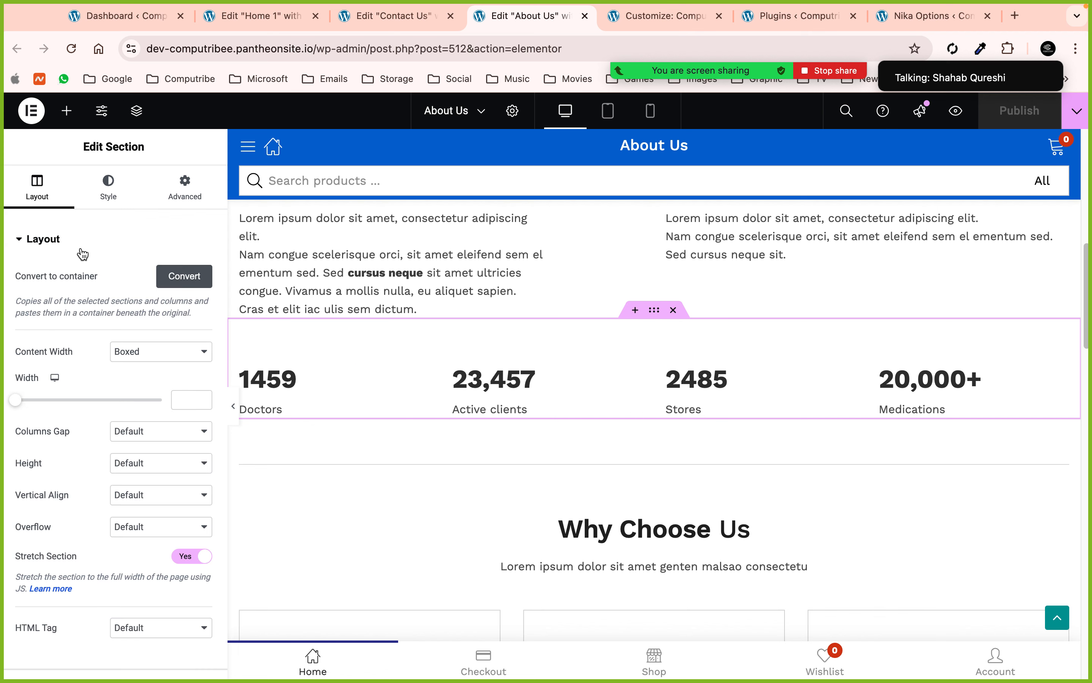
{"action": "scroll", "coordinate": [568, 391], "scroll_direction": "down", "scroll_amount": 2}
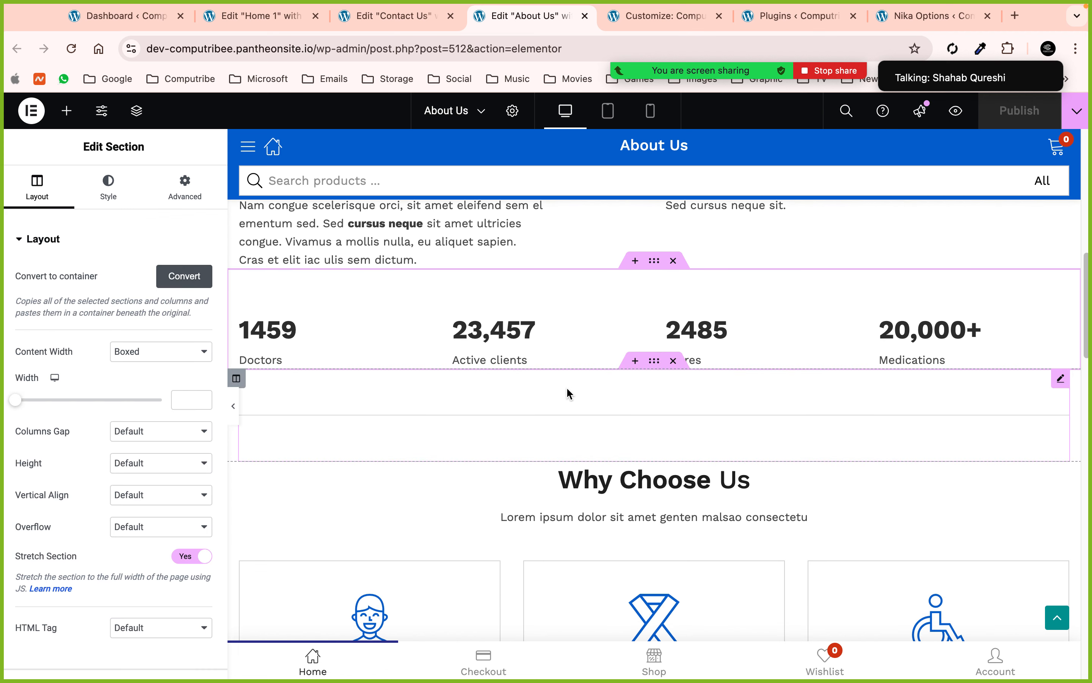
{"action": "scroll", "coordinate": [567, 387], "scroll_direction": "down", "scroll_amount": 6}
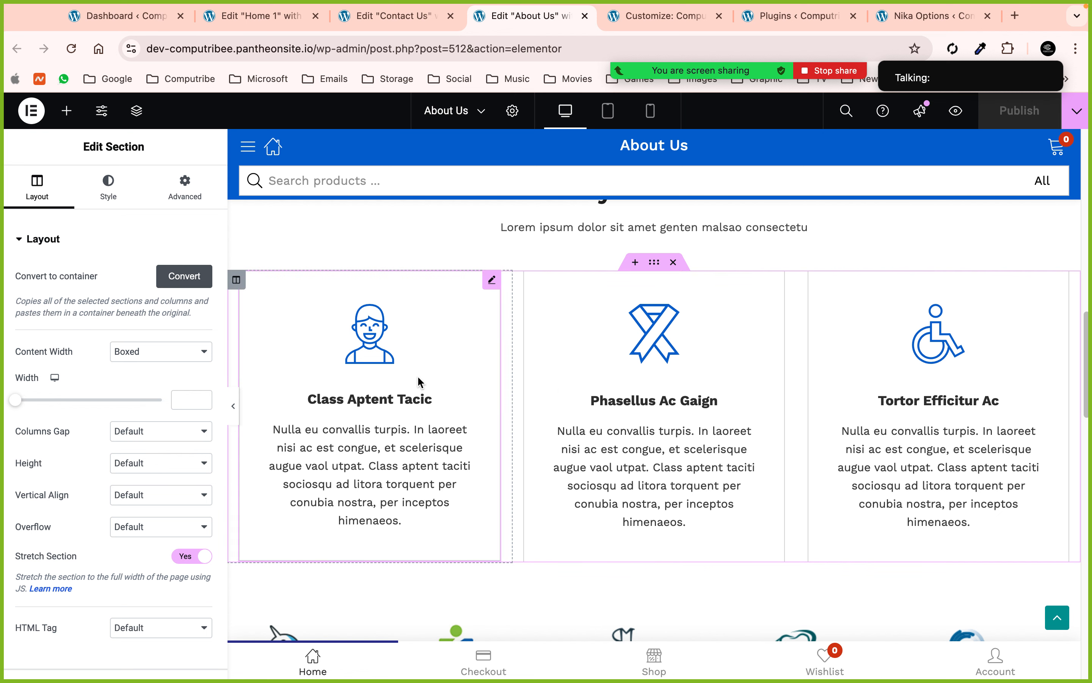
{"action": "left_click", "coordinate": [418, 377]}
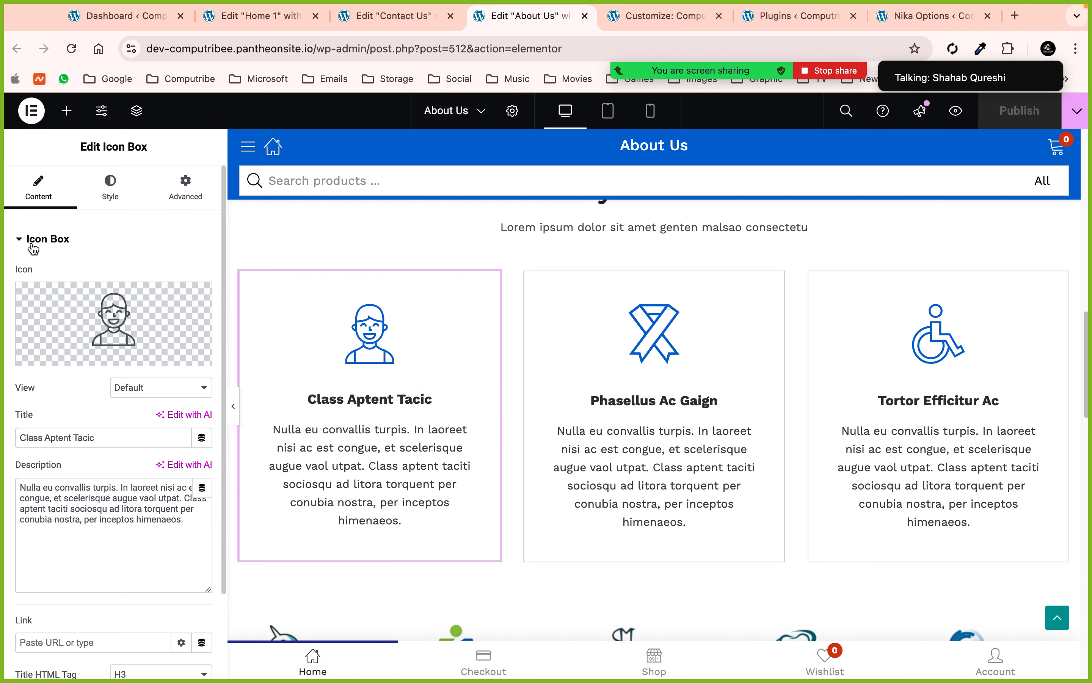
- Search the widget panel for 'icon', then clear the search
{"action": "left_click", "coordinate": [68, 116]}
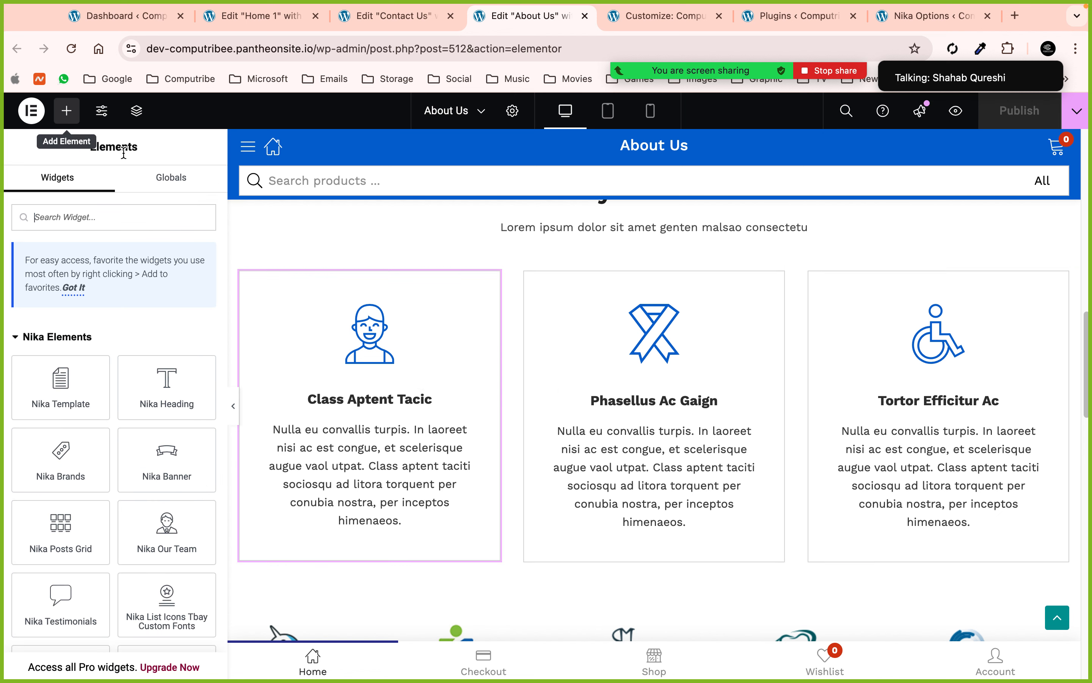
{"action": "type", "text": "iconb"}
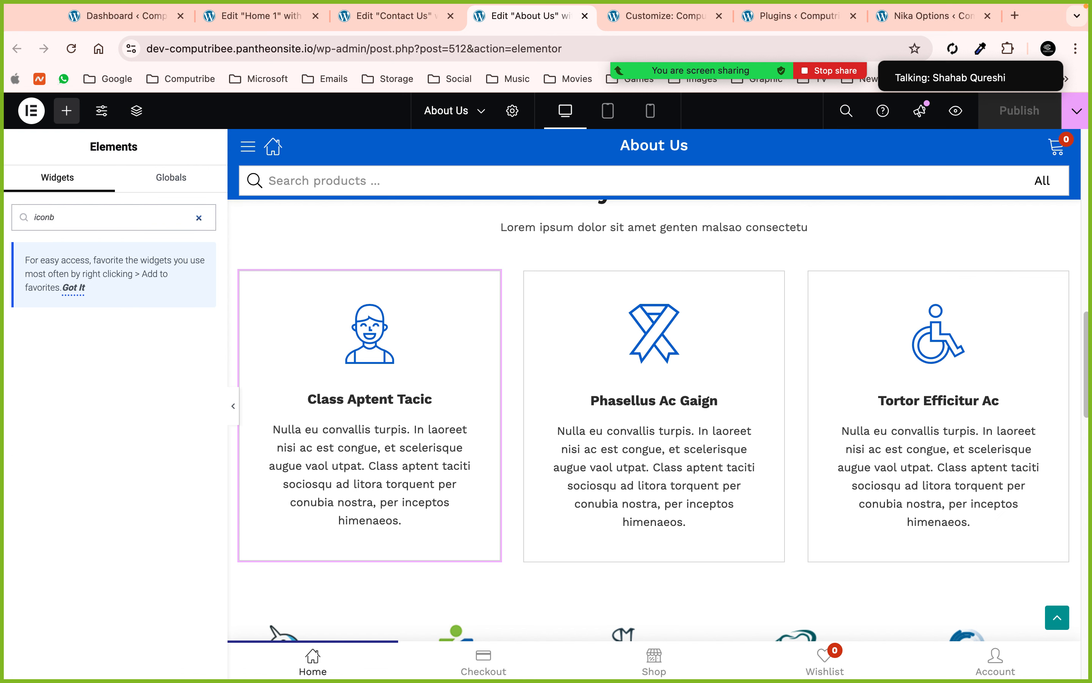
{"action": "key", "text": "BackSpace"}
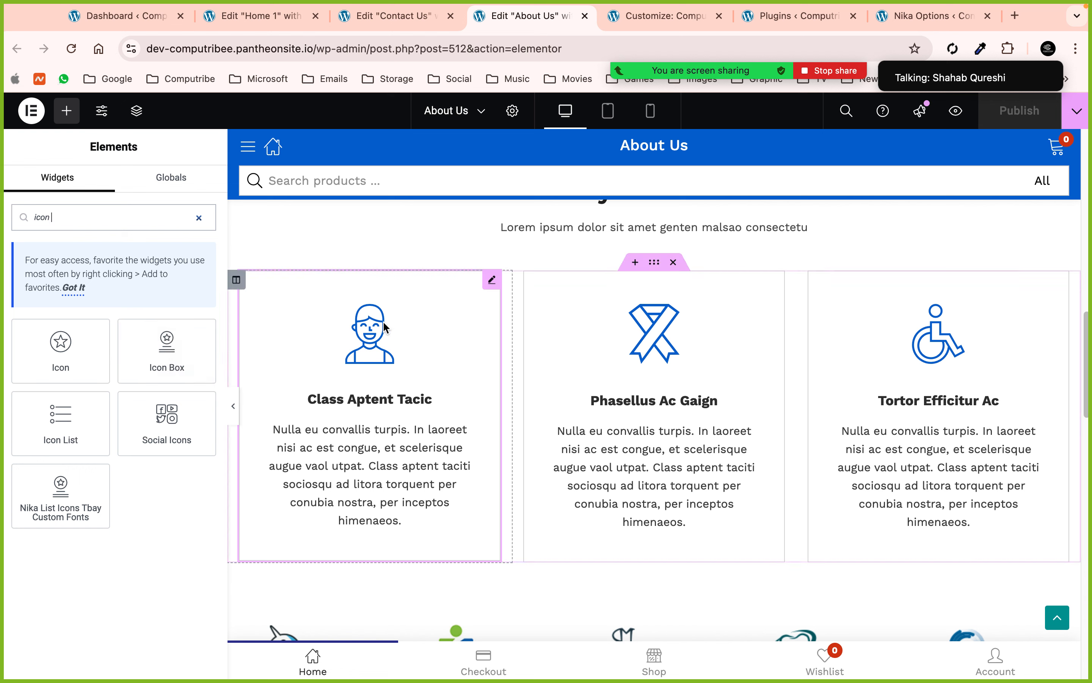
{"action": "left_click", "coordinate": [199, 218]}
- Review the Class Aptent Tacic card's title and description, then close About Us for Contact Us
{"action": "left_click", "coordinate": [491, 281]}
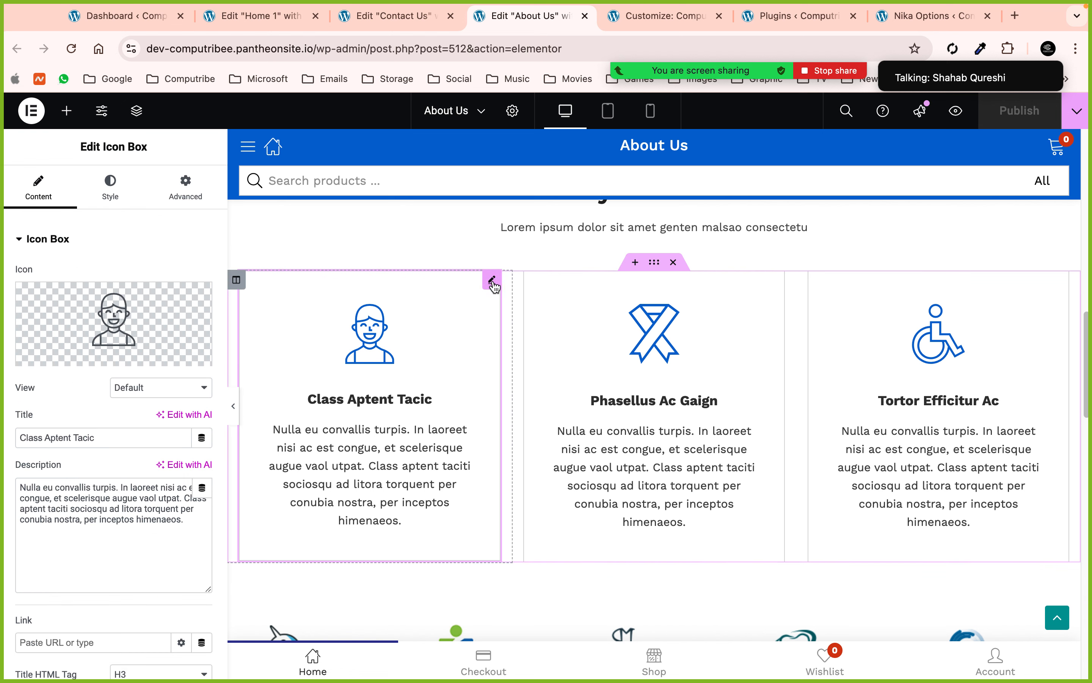
{"action": "left_click", "coordinate": [98, 437]}
{"action": "left_click", "coordinate": [87, 527]}
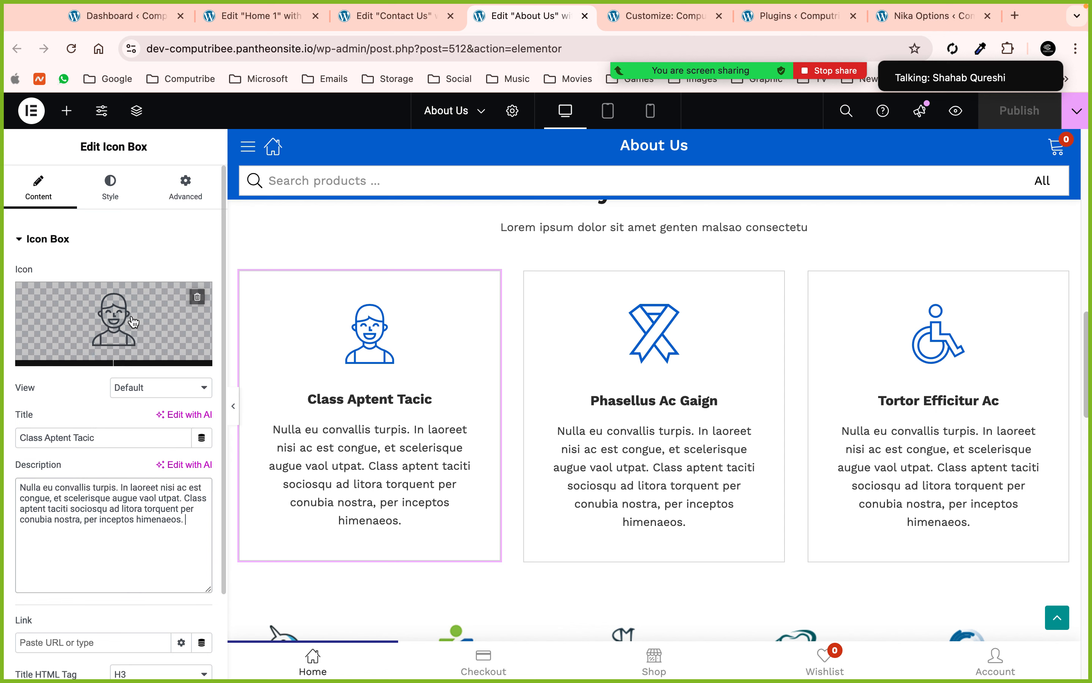
{"action": "scroll", "coordinate": [131, 305], "scroll_direction": "down", "scroll_amount": 3}
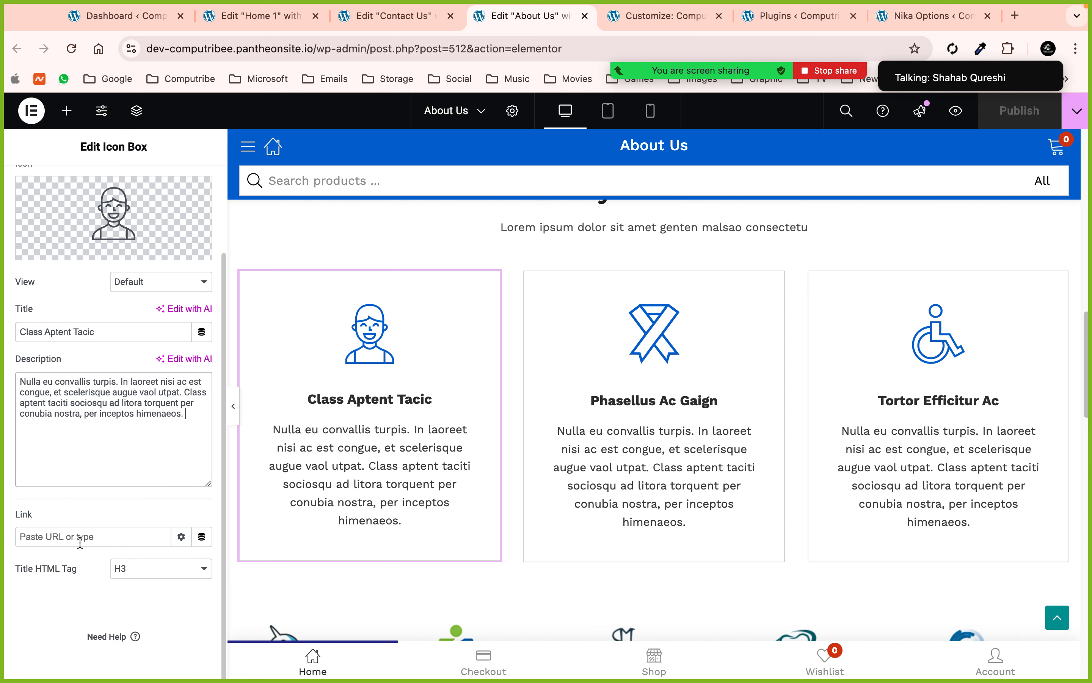
{"action": "scroll", "coordinate": [597, 410], "scroll_direction": "down", "scroll_amount": 8}
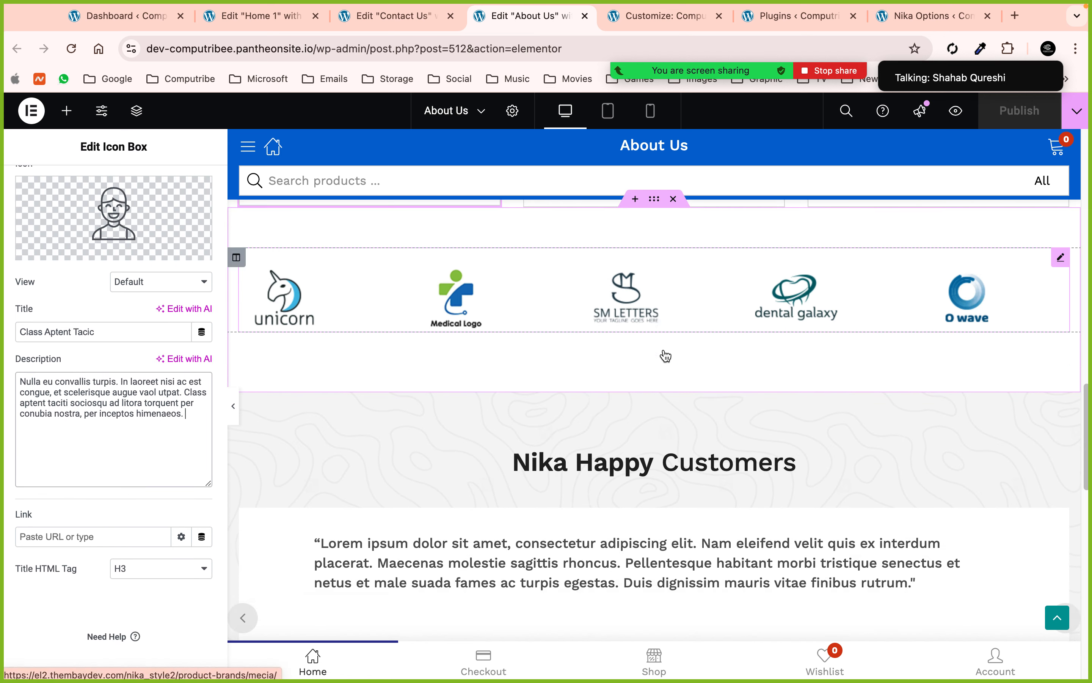
{"action": "scroll", "coordinate": [666, 357], "scroll_direction": "down", "scroll_amount": 5}
{"action": "left_click", "coordinate": [585, 16]}
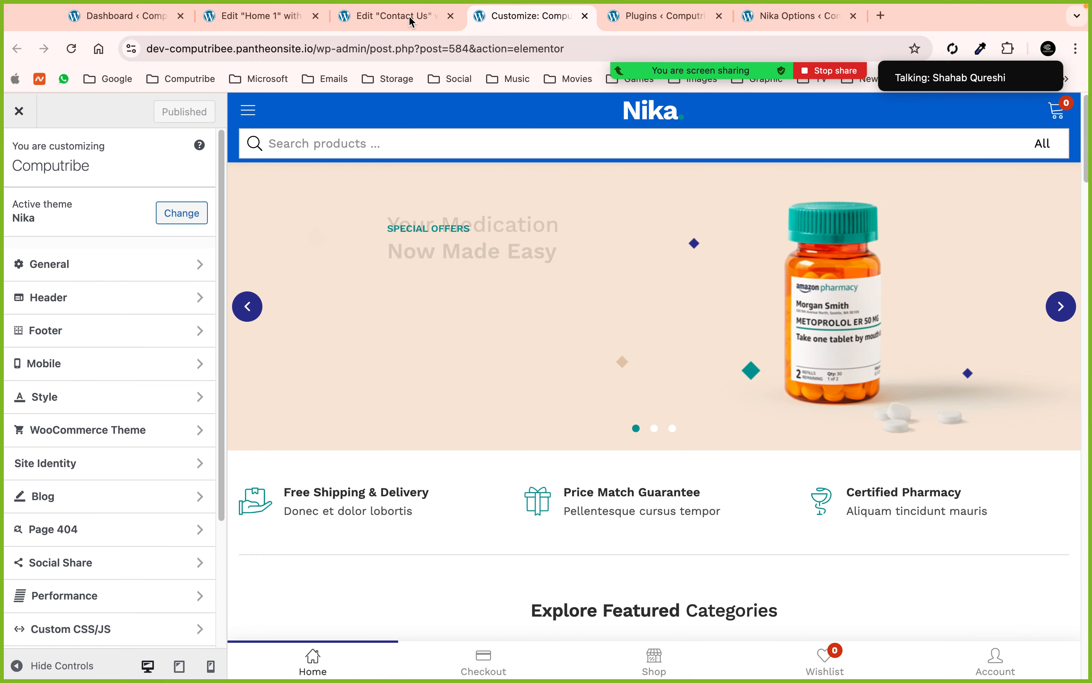
{"action": "left_click", "coordinate": [411, 20]}
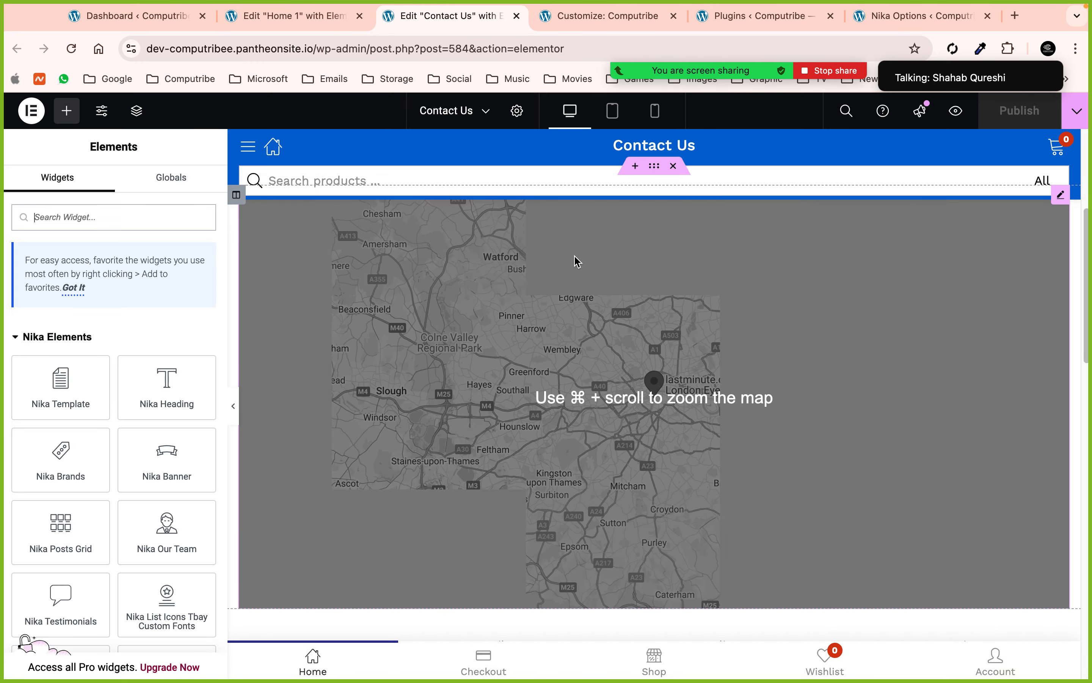
- Scroll through Contact Us, close its editor tab, and switch to the Home 1 editor
{"action": "scroll", "coordinate": [631, 170], "scroll_direction": "down", "scroll_amount": 6}
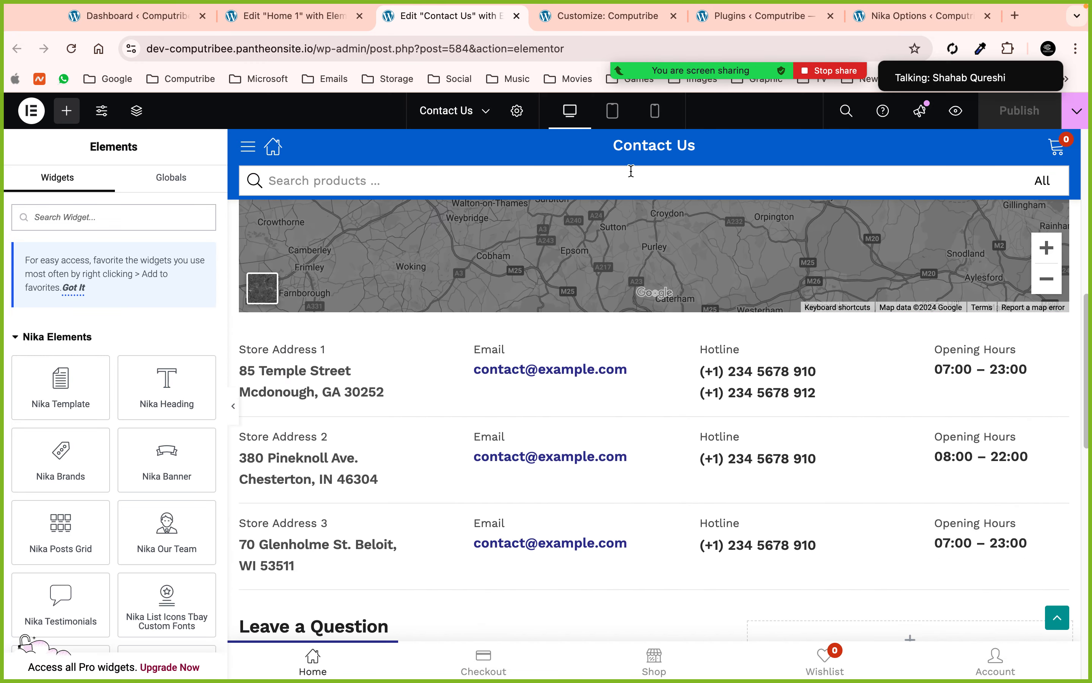
{"action": "scroll", "coordinate": [937, 329], "scroll_direction": "down", "scroll_amount": 2}
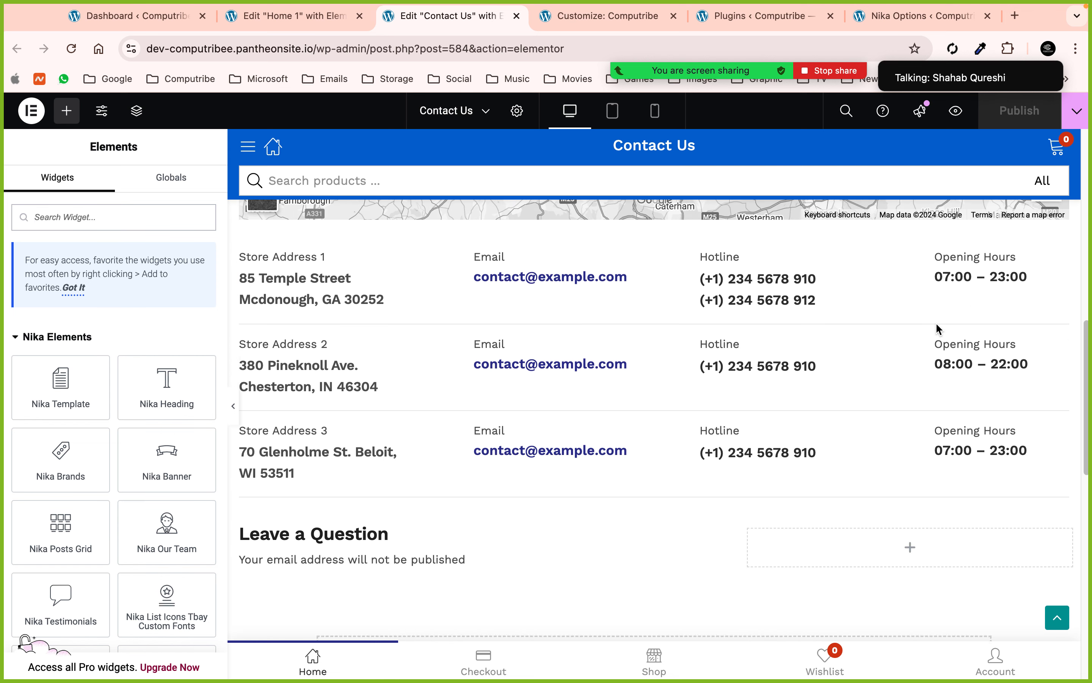
{"action": "scroll", "coordinate": [938, 329], "scroll_direction": "down", "scroll_amount": 6}
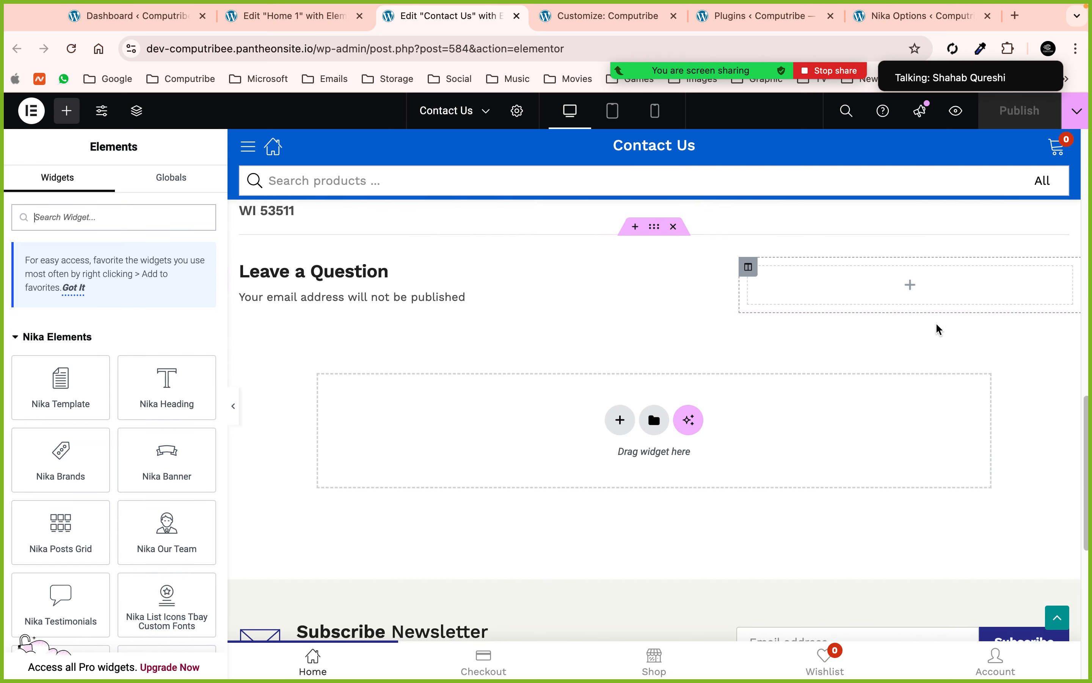
{"action": "left_click", "coordinate": [515, 17]}
{"action": "left_click", "coordinate": [327, 18]}
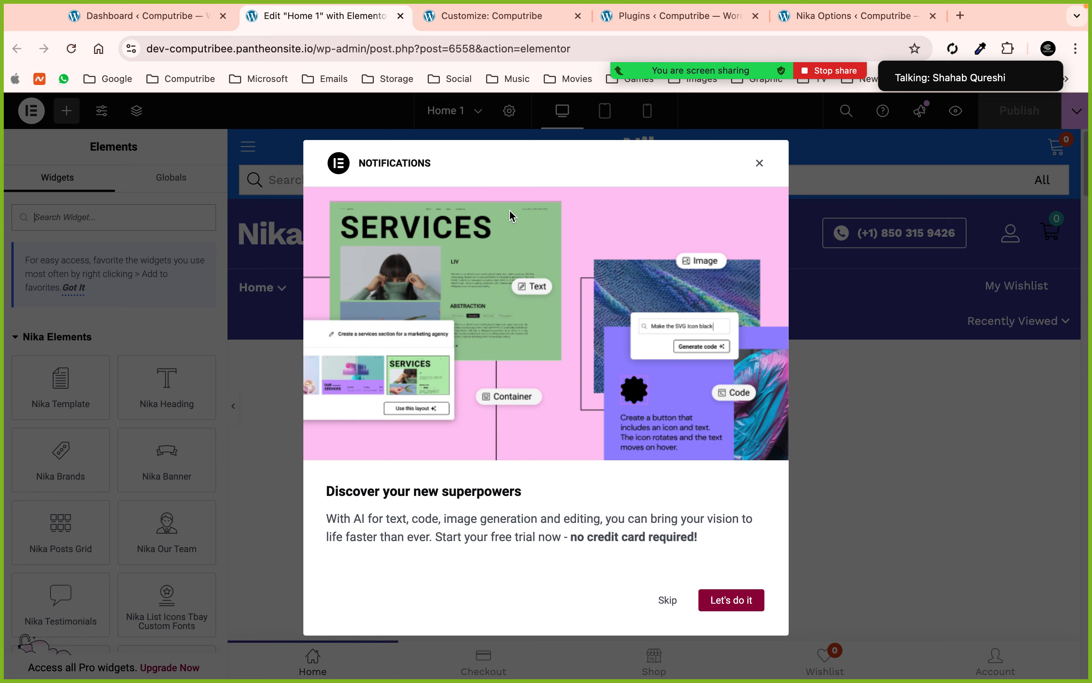
- Dismiss the Home 1 notifications and open the Bom Vital Massage Creme banner image settings
{"action": "left_click", "coordinate": [759, 160]}
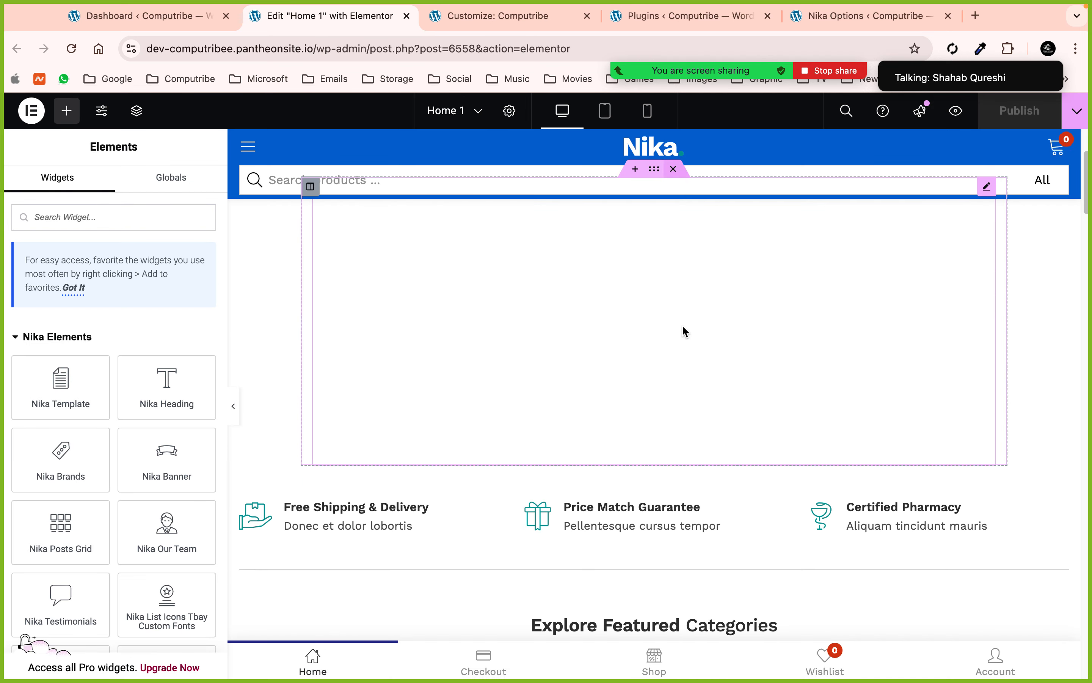
{"action": "scroll", "coordinate": [594, 332], "scroll_direction": "down", "scroll_amount": 9}
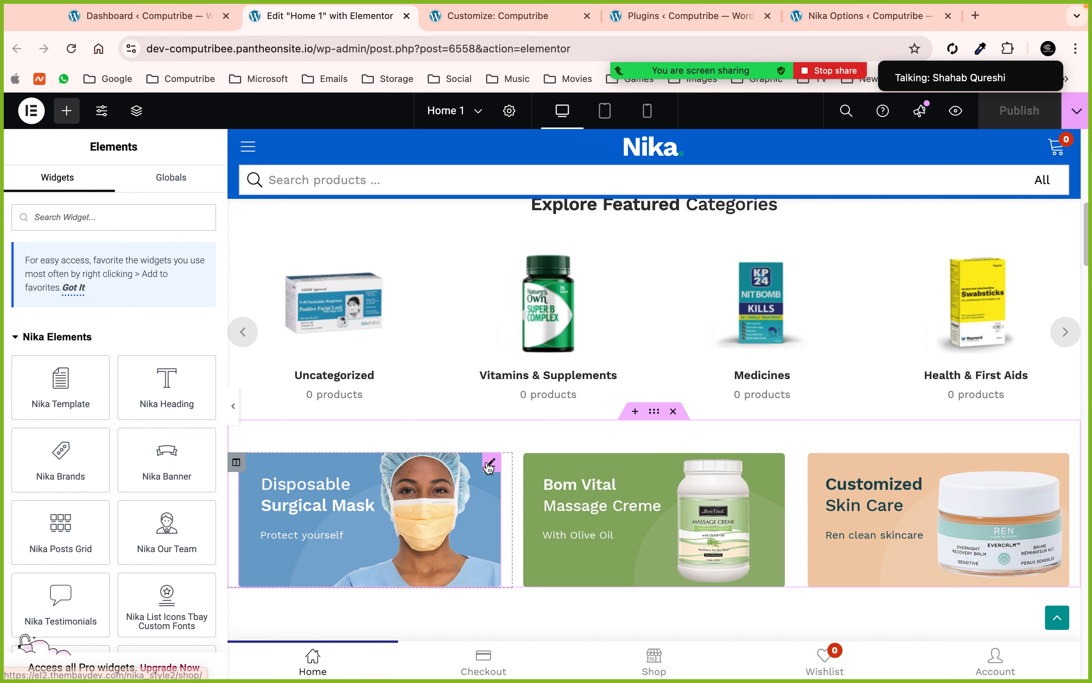
{"action": "left_click", "coordinate": [490, 464]}
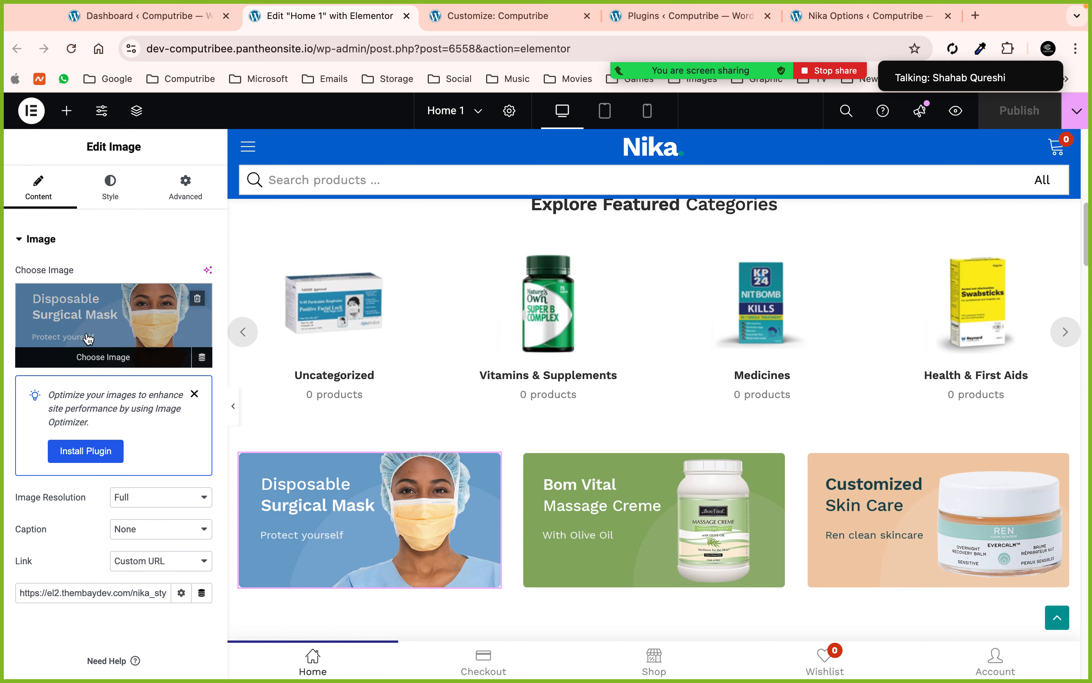
{"action": "left_click", "coordinate": [776, 462]}
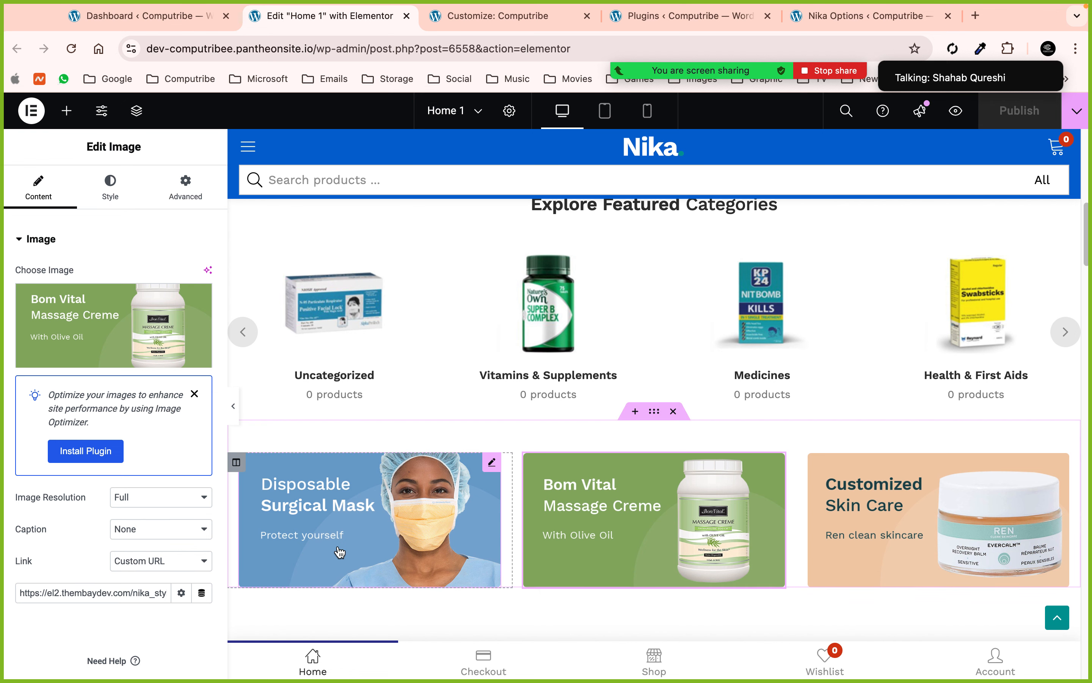
{"action": "scroll", "coordinate": [681, 465], "scroll_direction": "down", "scroll_amount": 10}
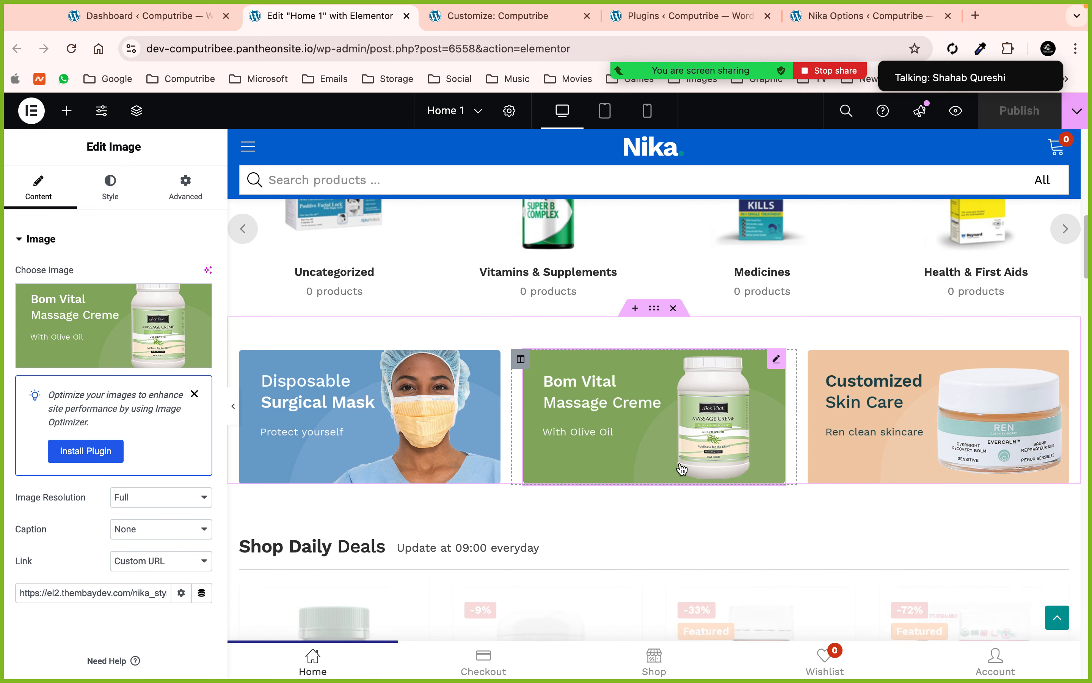
{"action": "scroll", "coordinate": [759, 393], "scroll_direction": "up", "scroll_amount": 2}
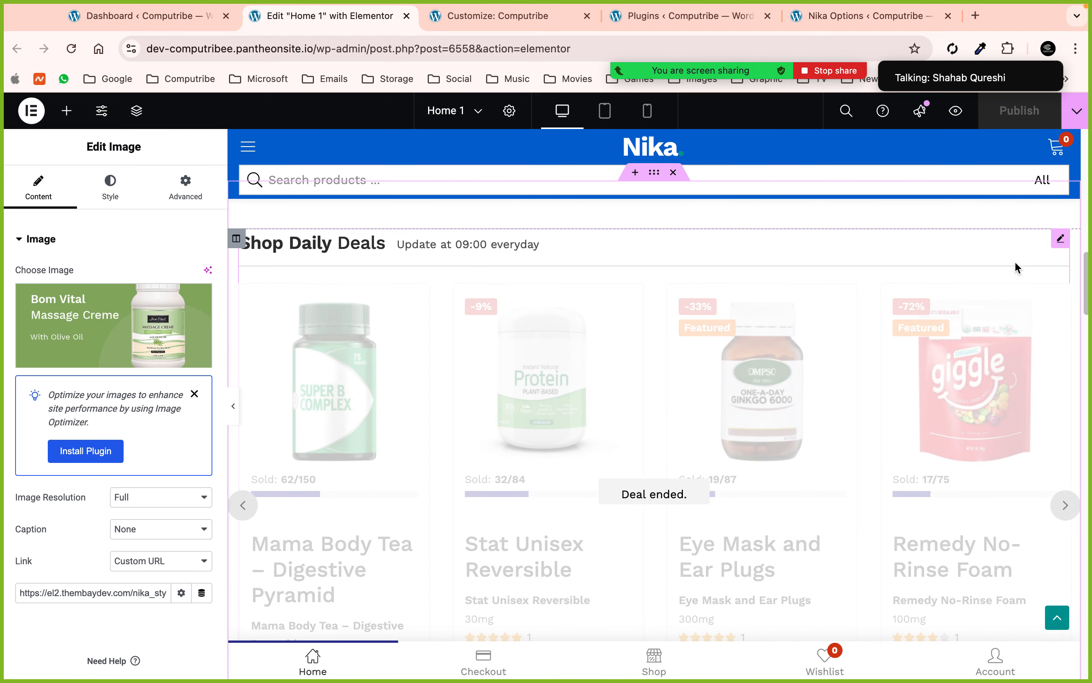
- Set the Shop Daily Deals widget's deal end date to 13 October 2024
{"action": "left_click", "coordinate": [1061, 238]}
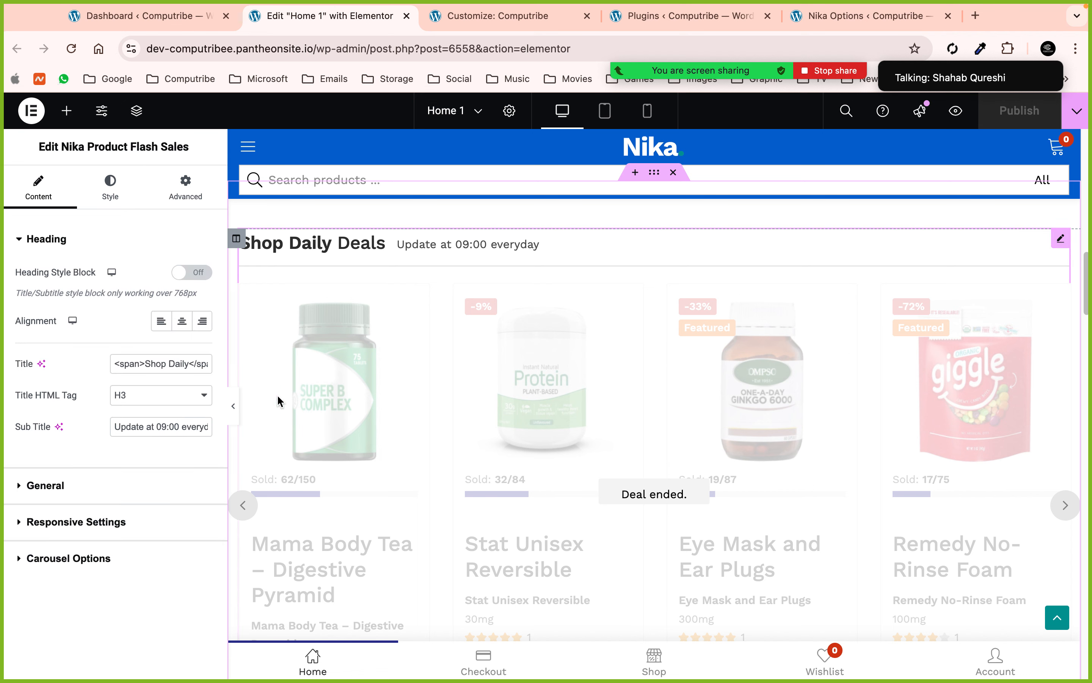
{"action": "left_click", "coordinate": [61, 484]}
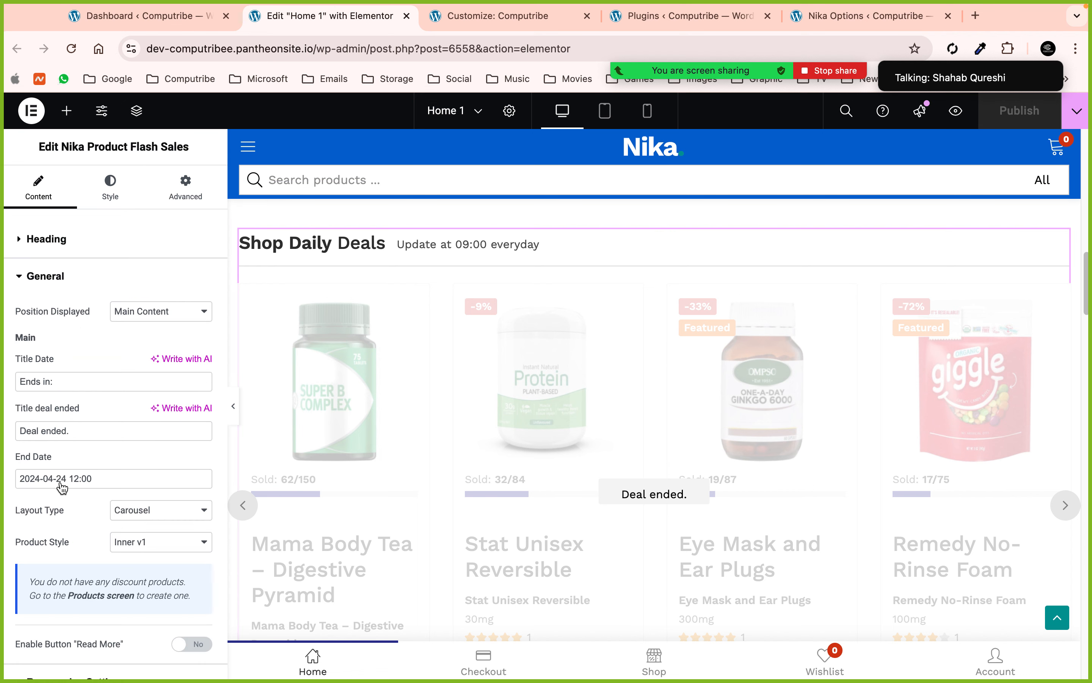
{"action": "left_click", "coordinate": [99, 485]}
{"action": "left_click", "coordinate": [234, 232]}
{"action": "left_click", "coordinate": [232, 233]}
{"action": "left_click", "coordinate": [233, 233]}
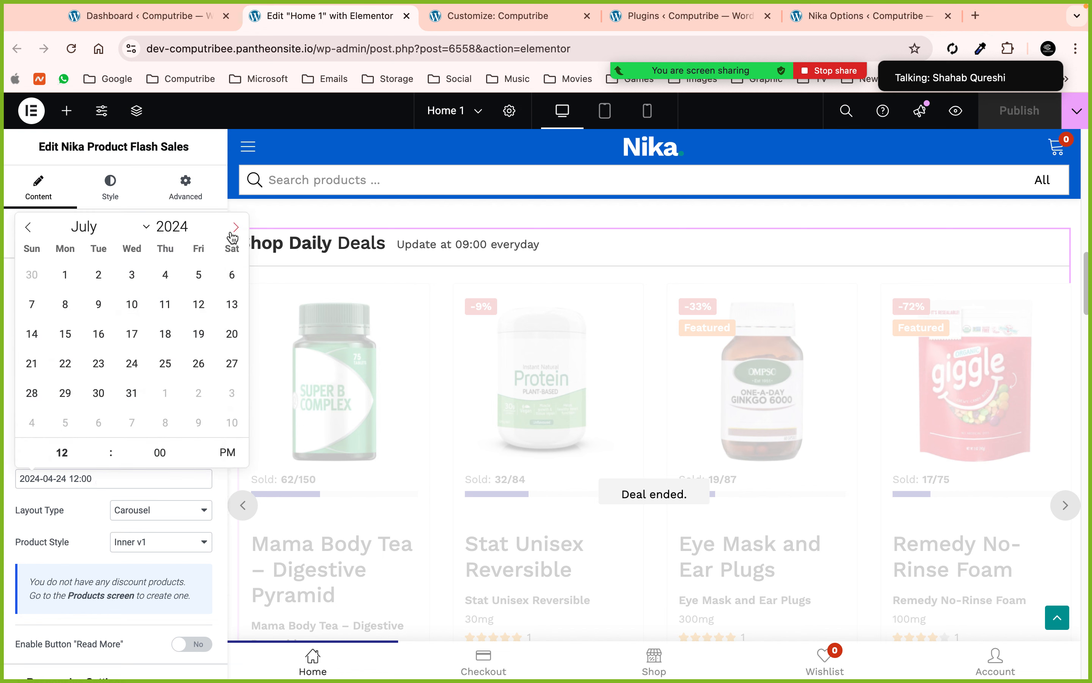
{"action": "left_click", "coordinate": [232, 234]}
{"action": "left_click", "coordinate": [232, 234]}
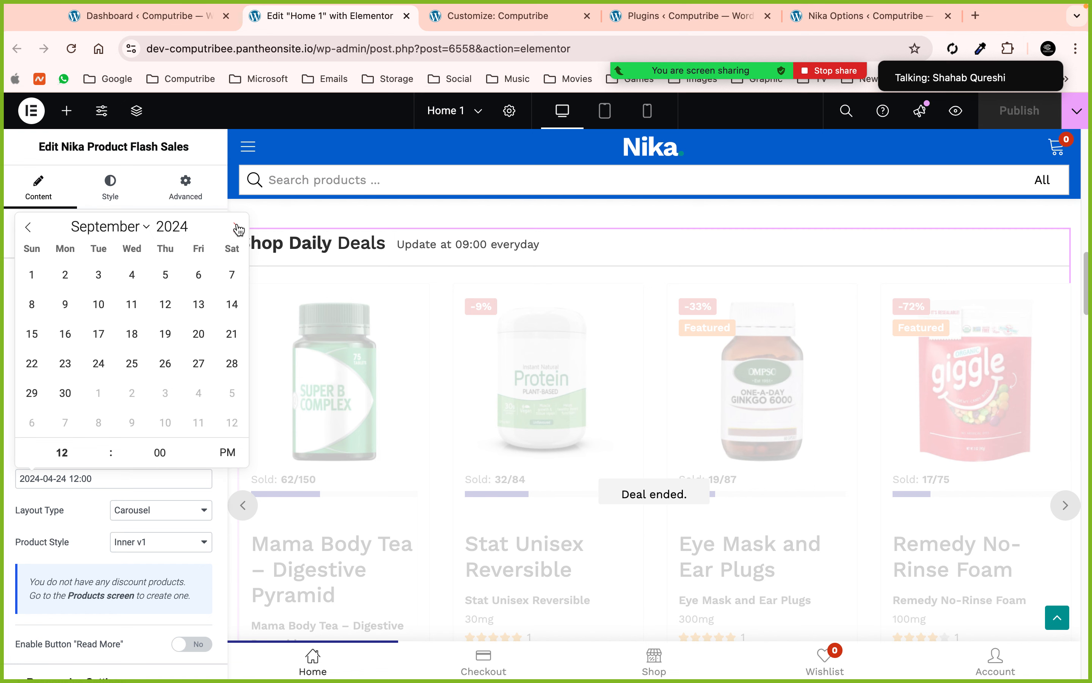
{"action": "left_click", "coordinate": [235, 227]}
{"action": "left_click", "coordinate": [37, 326]}
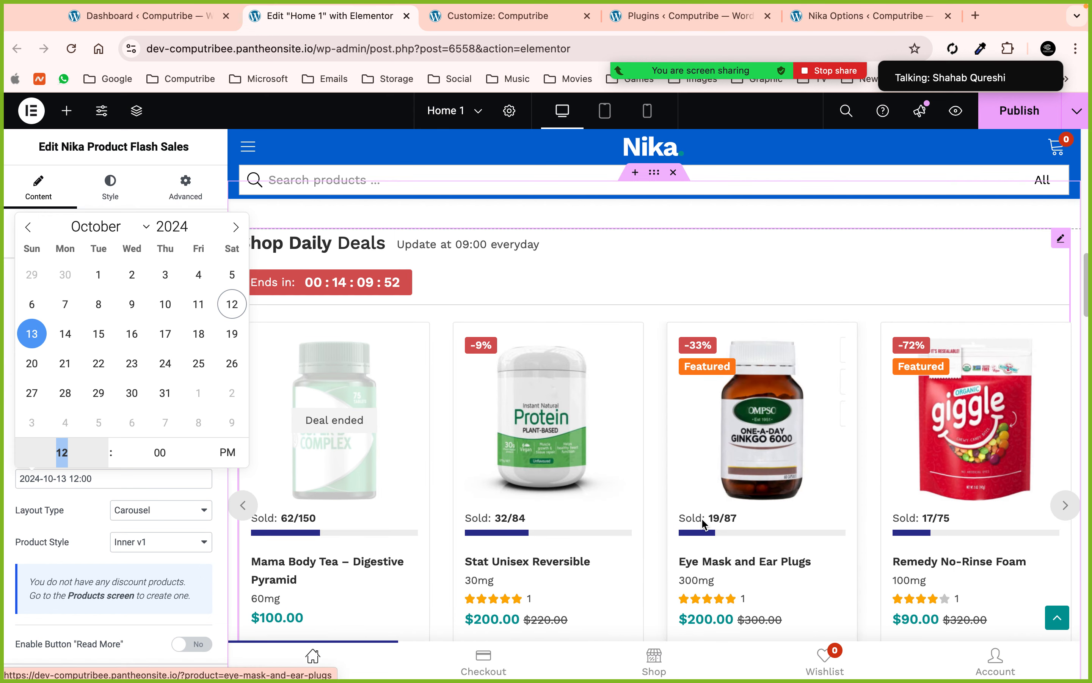
{"action": "left_click", "coordinate": [30, 188]}
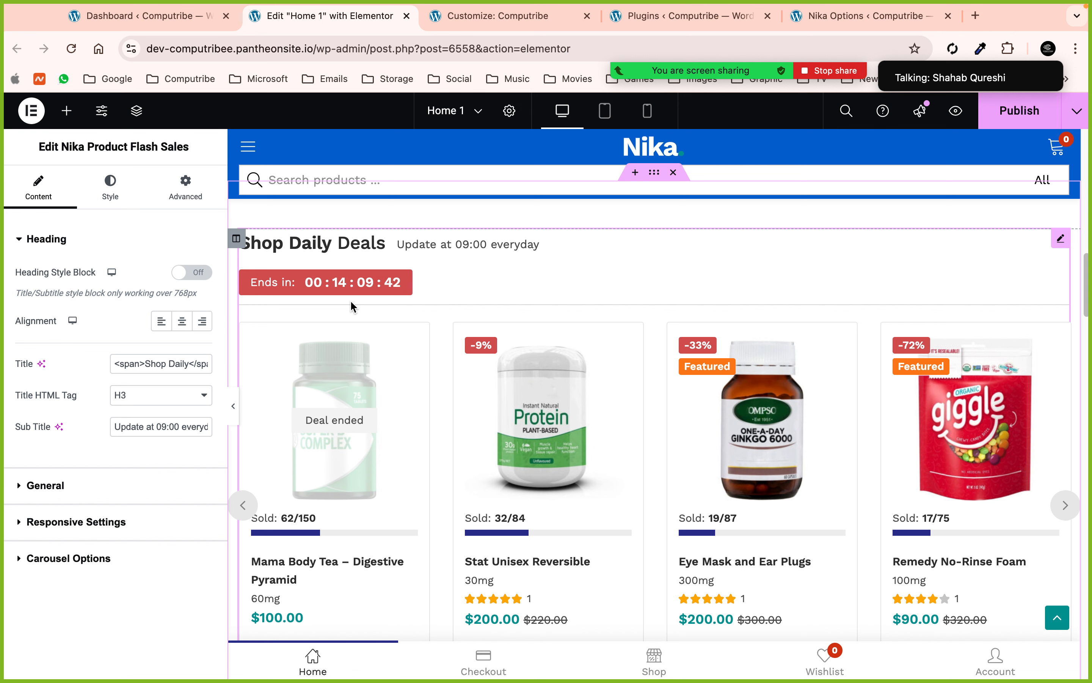
{"action": "scroll", "coordinate": [607, 417], "scroll_direction": "down", "scroll_amount": 15}
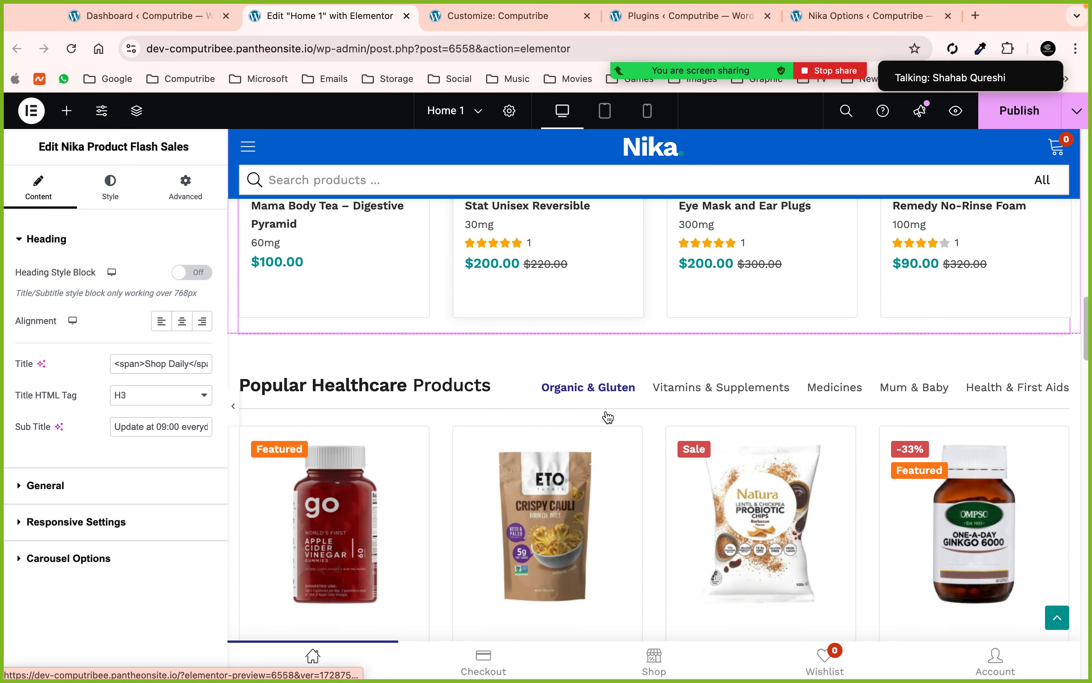
{"action": "scroll", "coordinate": [606, 416], "scroll_direction": "down", "scroll_amount": 15}
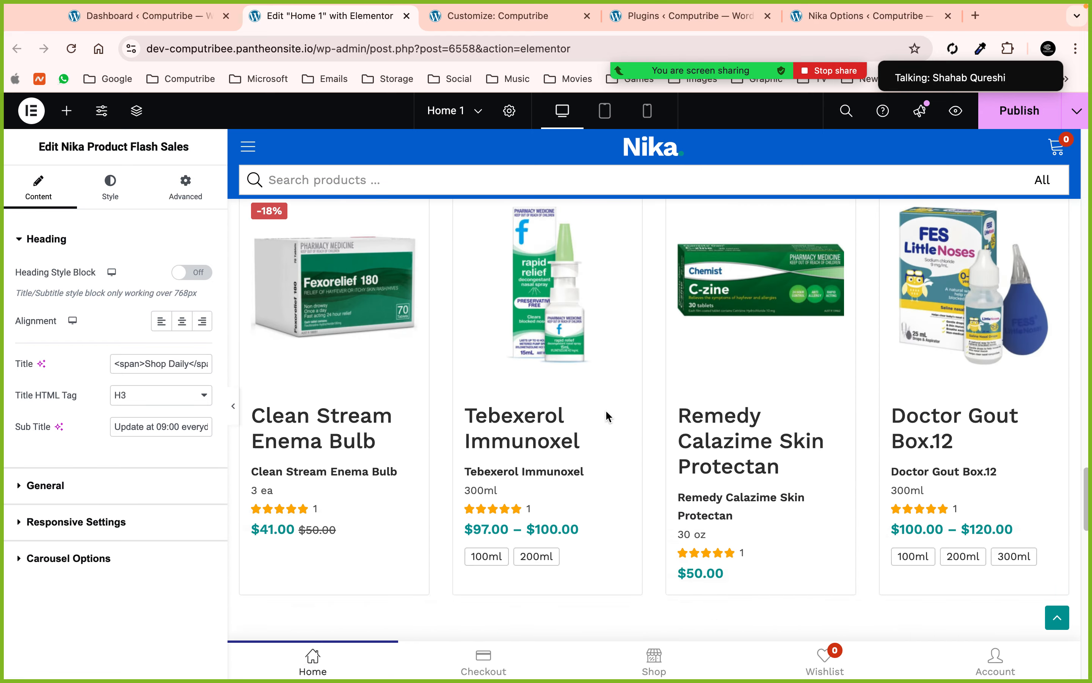
- Leave the page editor without saving and look at the theme's Header customizer settings
{"action": "left_click", "coordinate": [406, 17]}
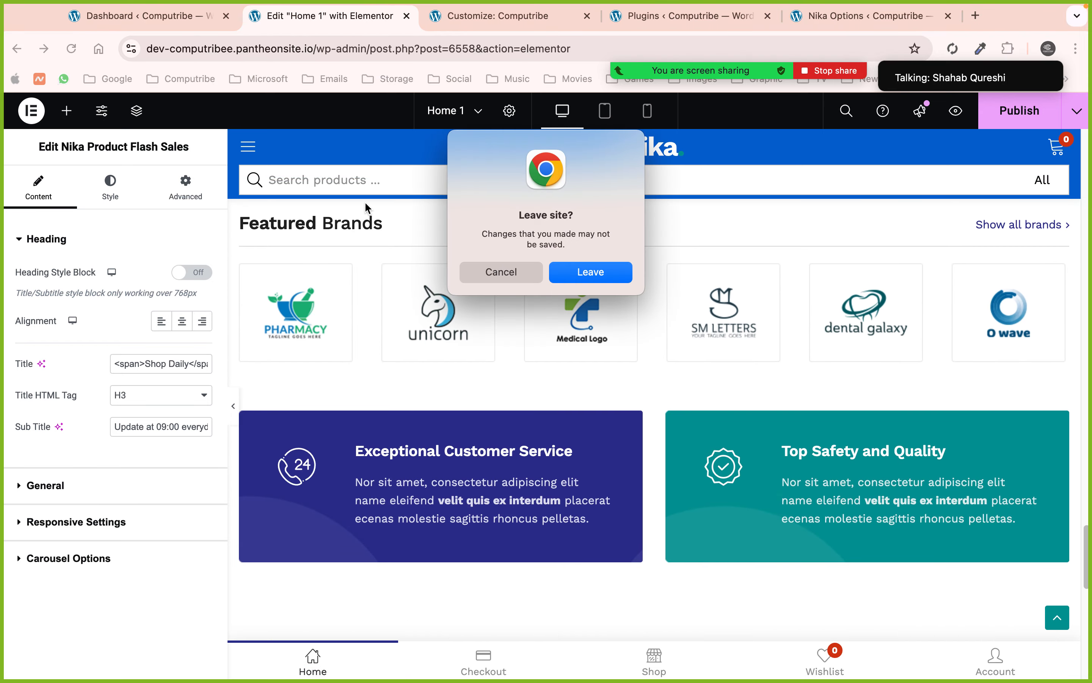
{"action": "left_click", "coordinate": [553, 274]}
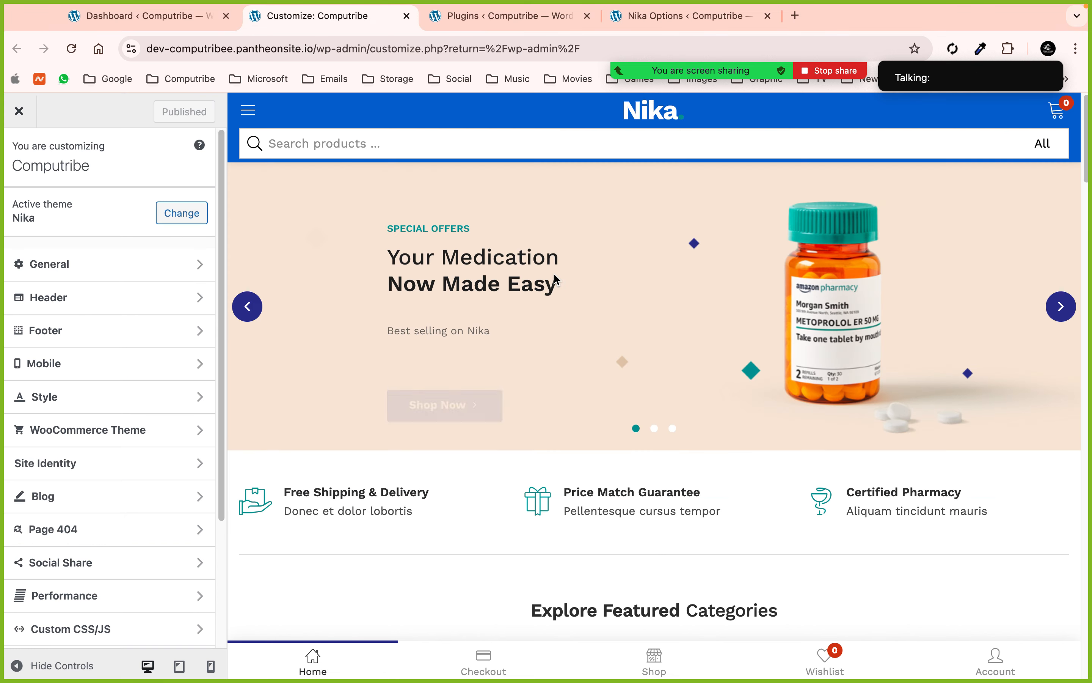
{"action": "left_click", "coordinate": [93, 294]}
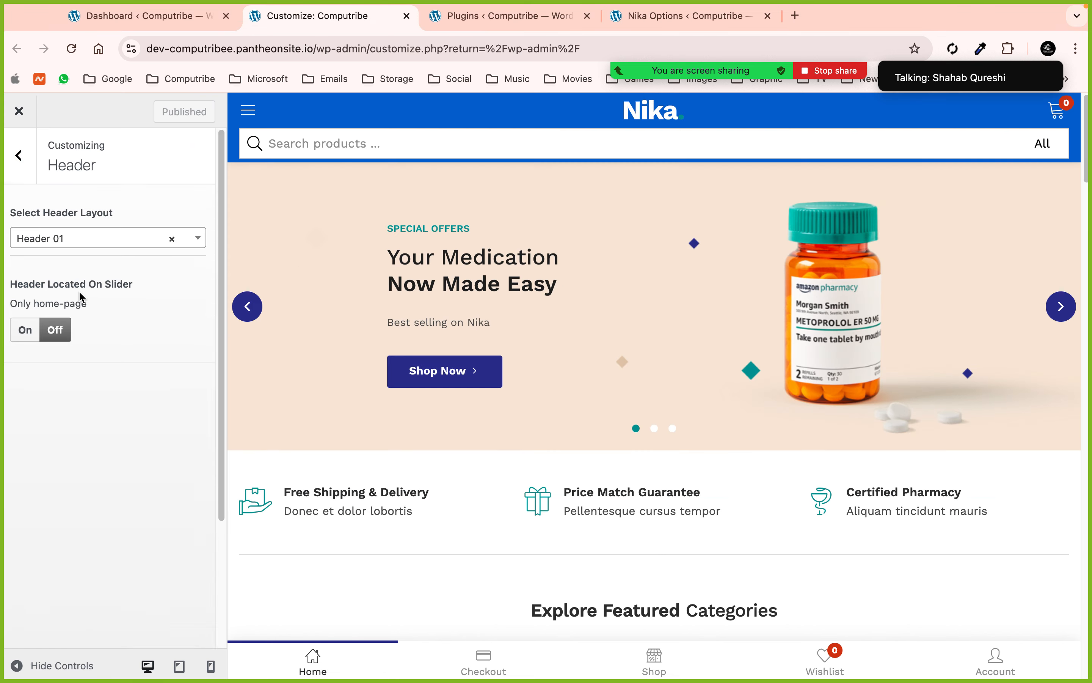
{"action": "left_click", "coordinate": [31, 171]}
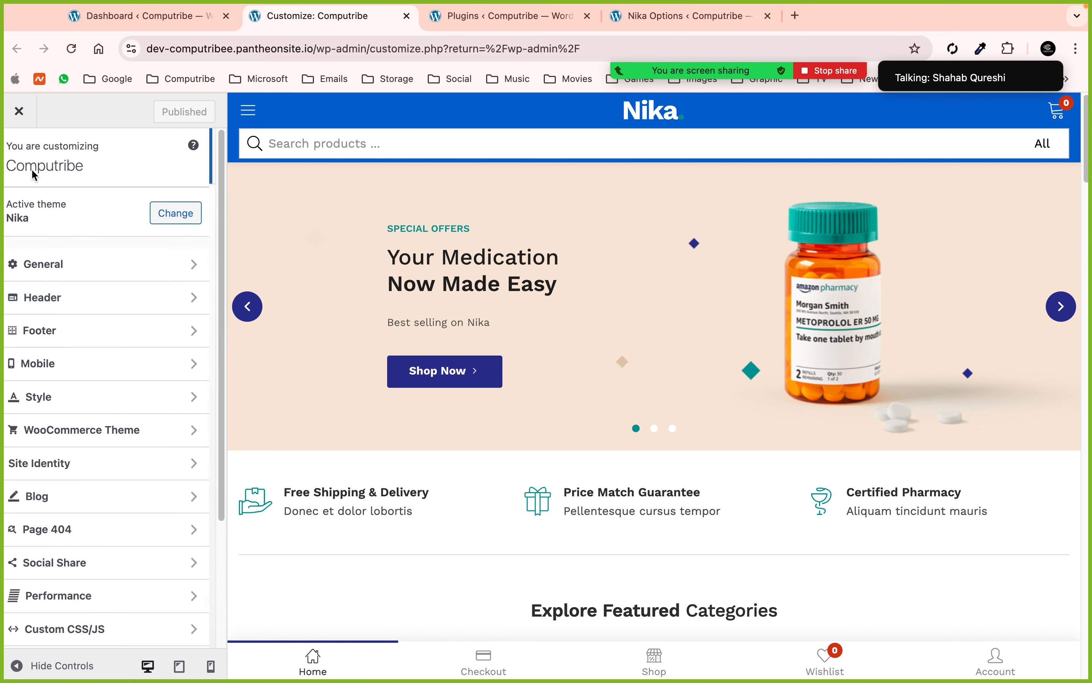
- Review the General and Site Identity customizer settings, then close the customizer
{"action": "left_click", "coordinate": [88, 266]}
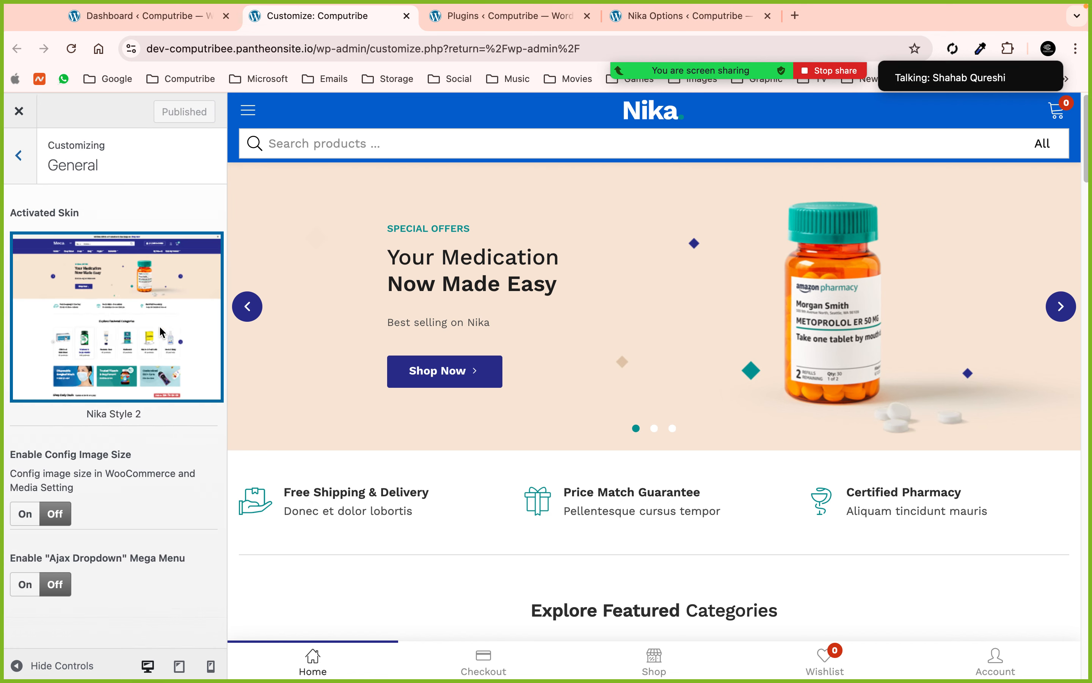
{"action": "left_click", "coordinate": [11, 153]}
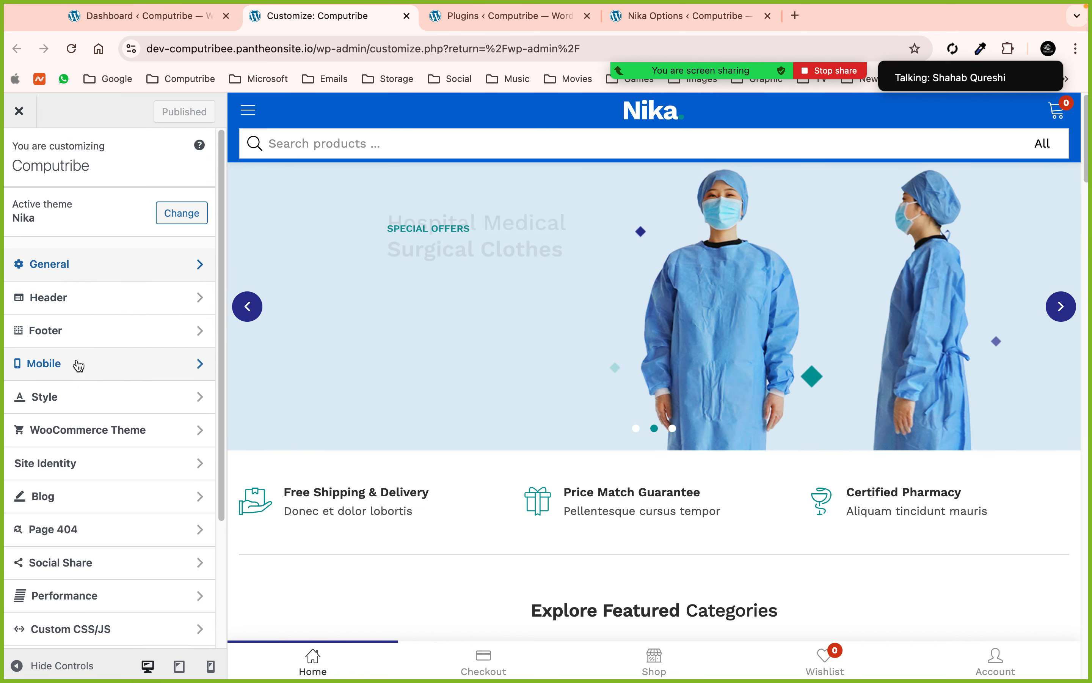
{"action": "left_click", "coordinate": [72, 463]}
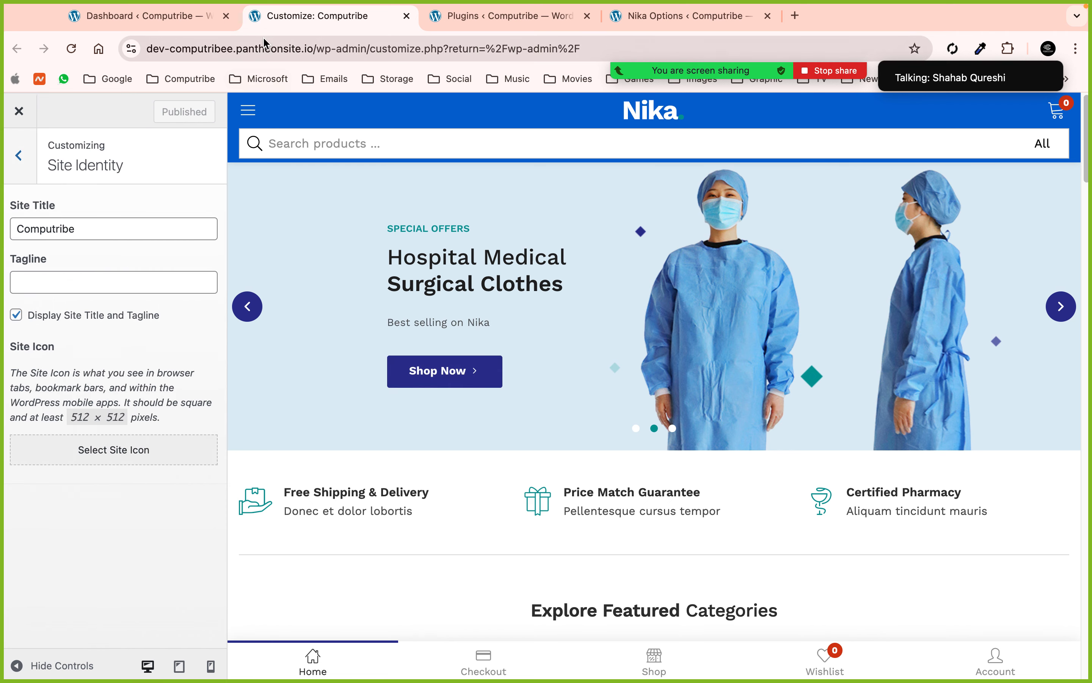
{"action": "left_click", "coordinate": [407, 16]}
{"action": "scroll", "coordinate": [372, 544], "scroll_direction": "down", "scroll_amount": 10}
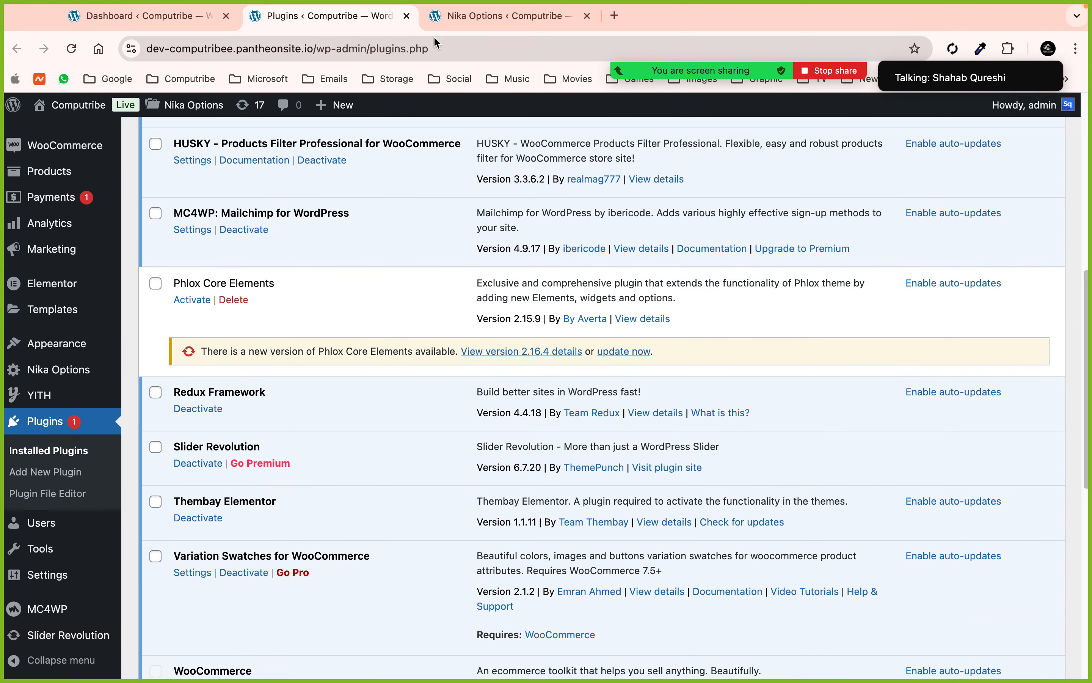
- Close the plugins list and look over Nika Options General settings, skin Nika Style 2
{"action": "left_click", "coordinate": [407, 16]}
{"action": "scroll", "coordinate": [436, 405], "scroll_direction": "down", "scroll_amount": 2}
{"action": "scroll", "coordinate": [437, 405], "scroll_direction": "up", "scroll_amount": 2}
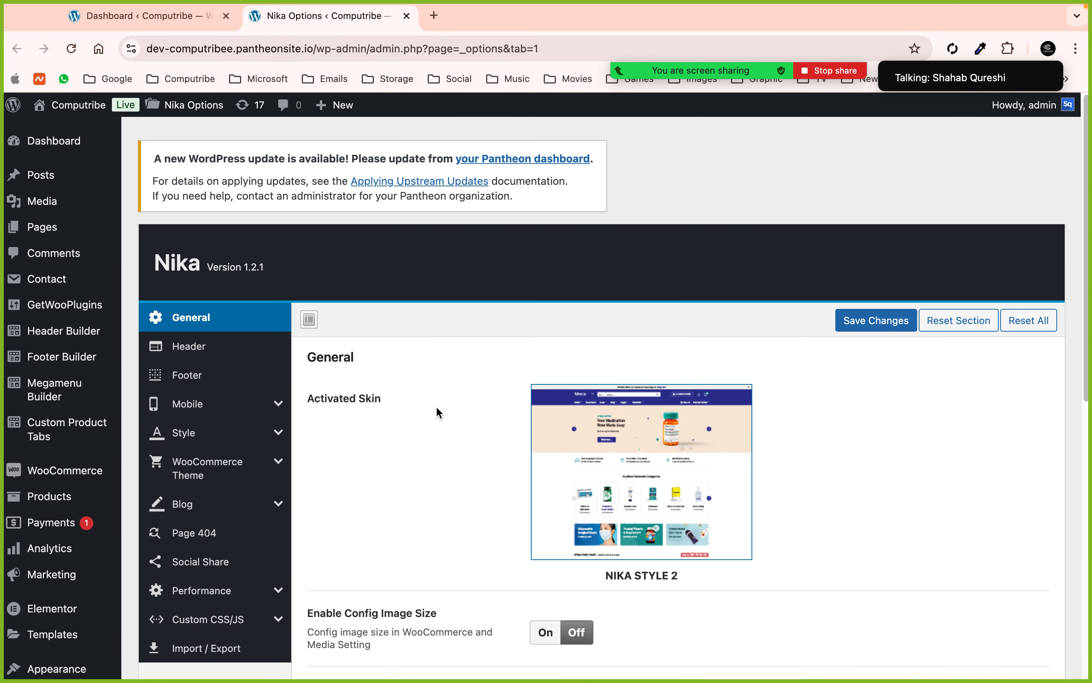
{"action": "mouse_move", "coordinate": [696, 71]}
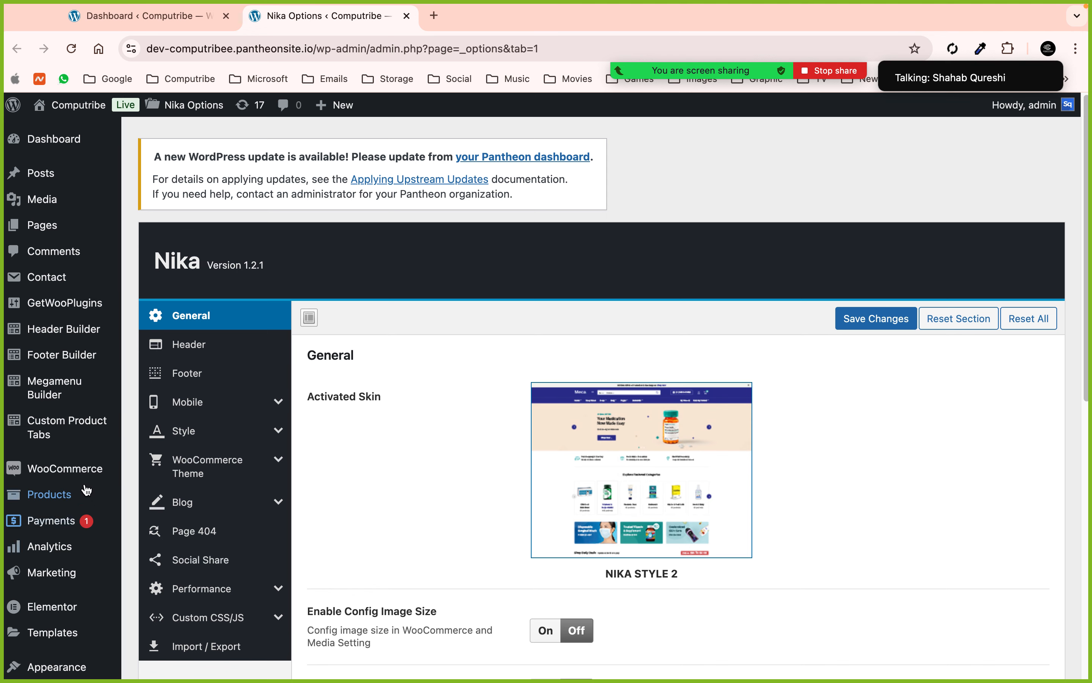
{"action": "mouse_move", "coordinate": [85, 489]}
{"action": "scroll", "coordinate": [86, 489], "scroll_direction": "down", "scroll_amount": 10}
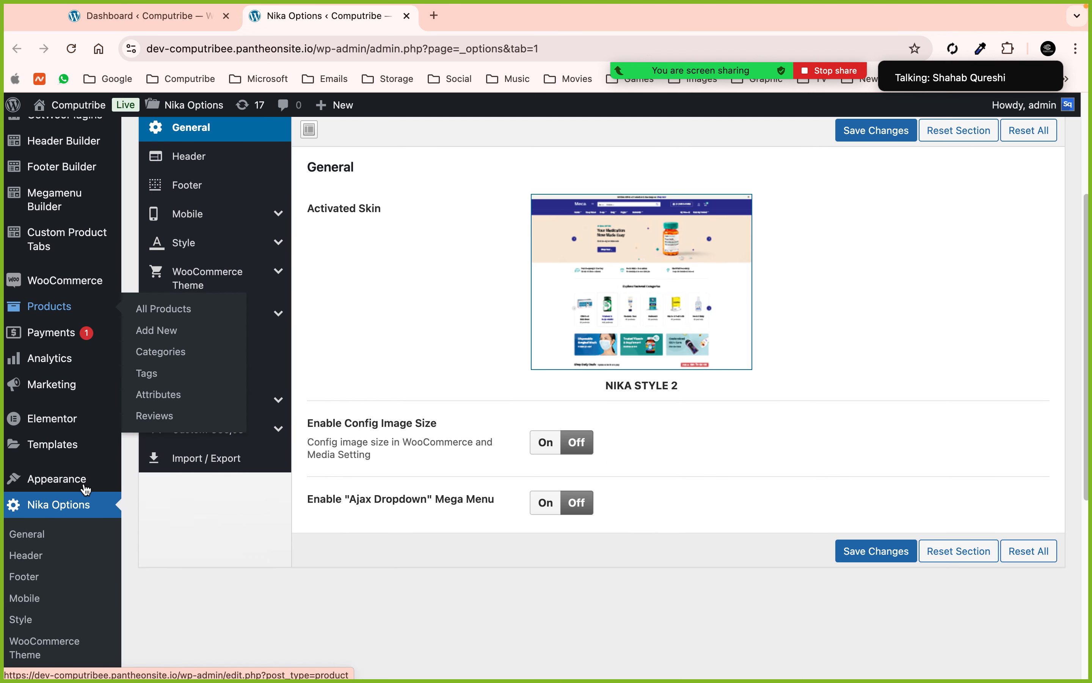
{"action": "scroll", "coordinate": [63, 395], "scroll_direction": "down", "scroll_amount": 2}
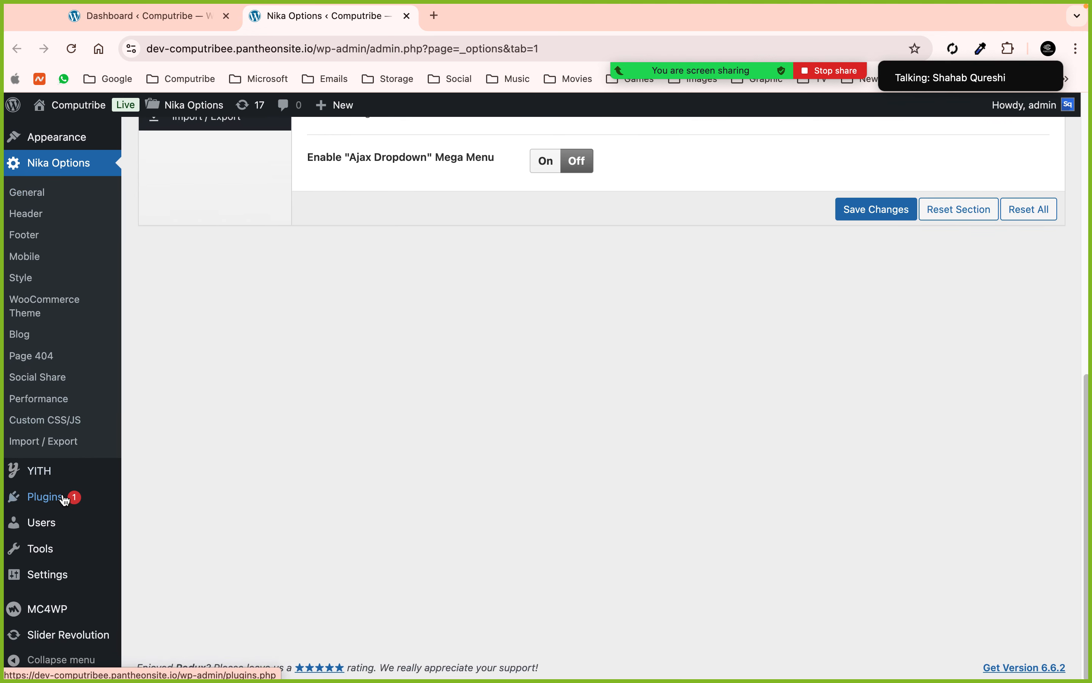
- Search the Add New plugins page for 'wp reset'
{"action": "left_click", "coordinate": [49, 498]}
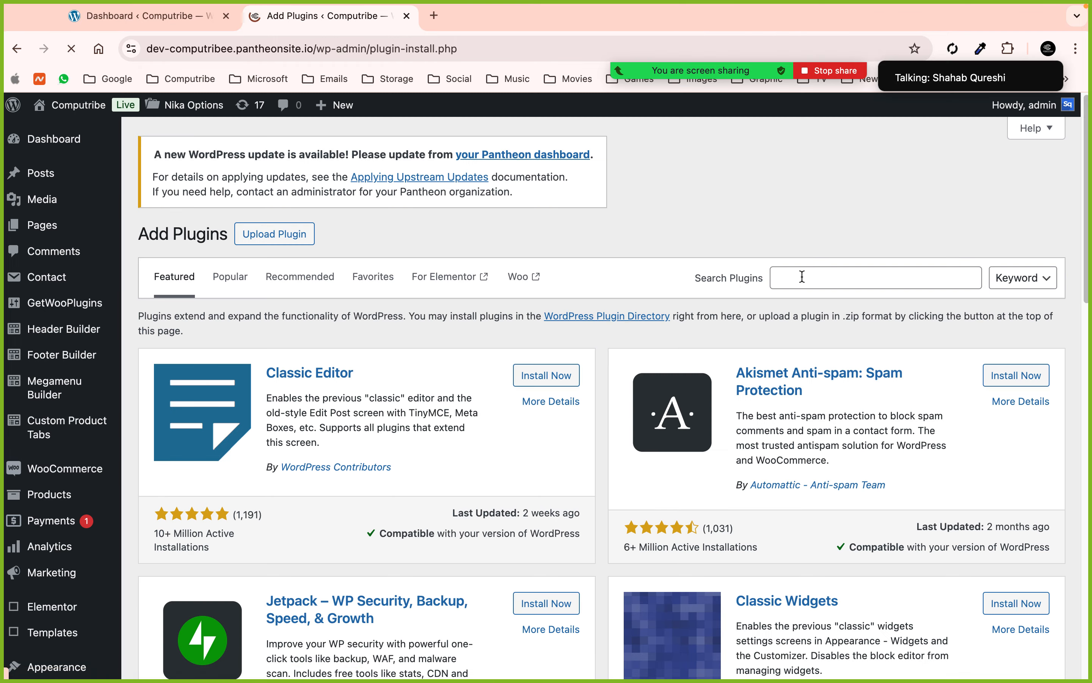
{"action": "left_click", "coordinate": [803, 277]}
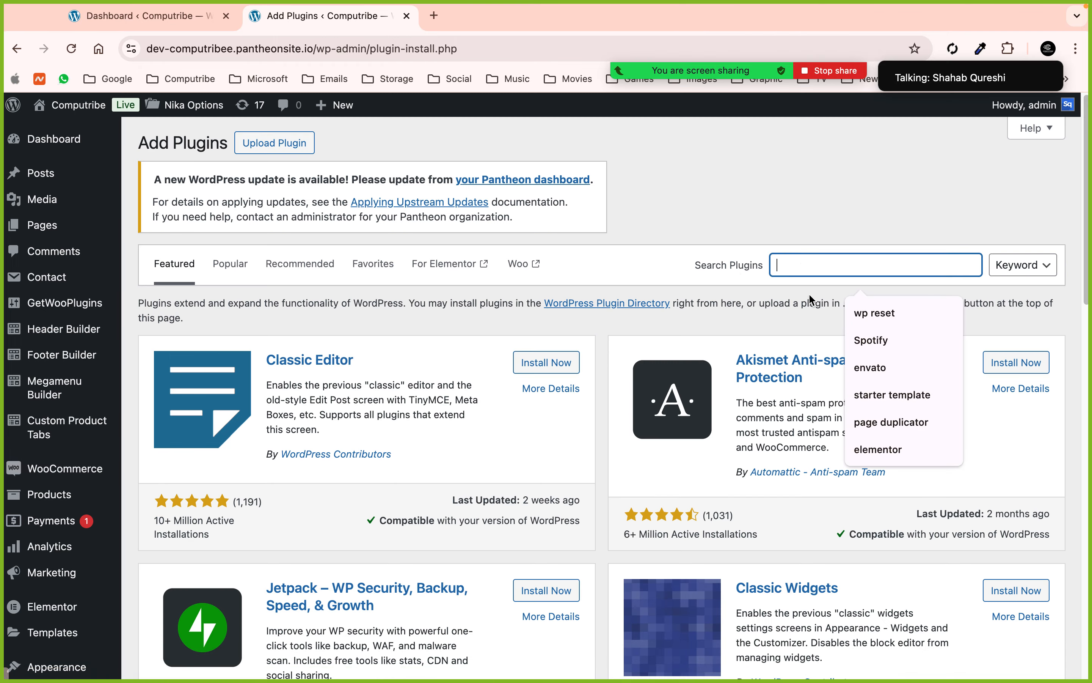
{"action": "left_click", "coordinate": [862, 308]}
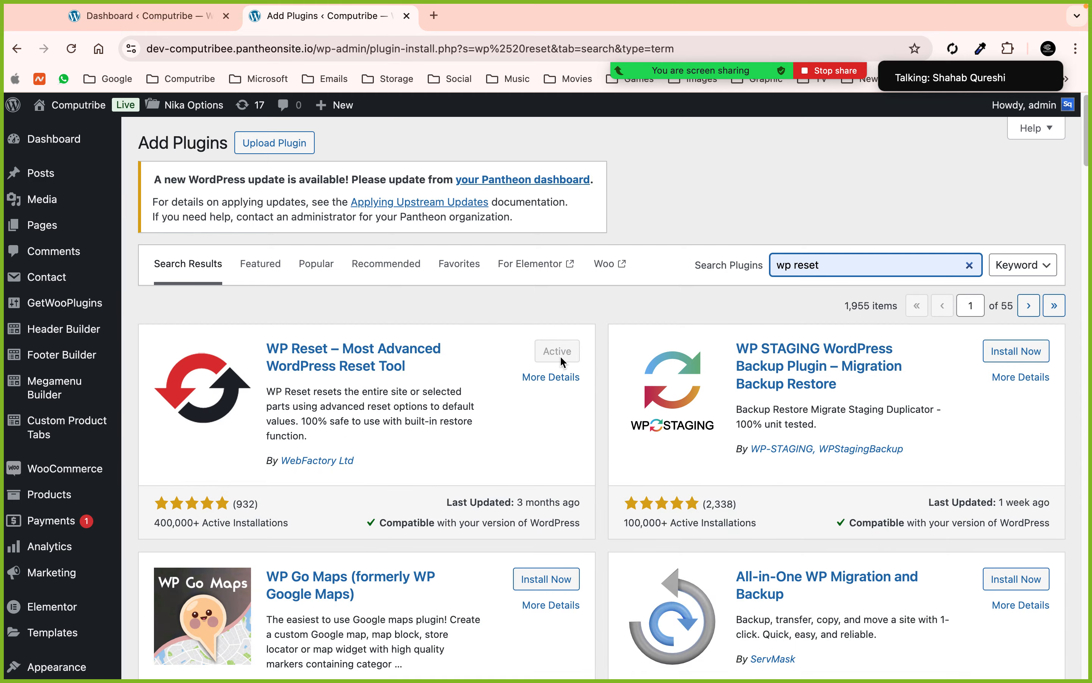
{"action": "scroll", "coordinate": [561, 355], "scroll_direction": "down", "scroll_amount": 3}
{"action": "scroll", "coordinate": [561, 359], "scroll_direction": "down", "scroll_amount": 10}
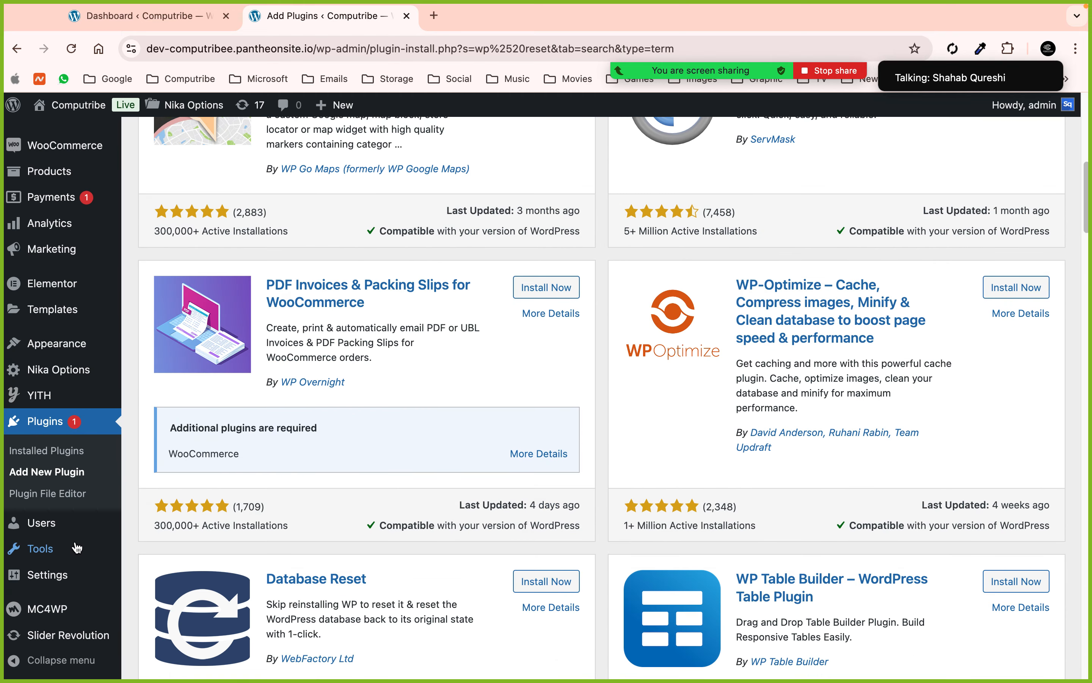
- Open Tools > WP Reset and scroll to the Site Reset section
{"action": "mouse_move", "coordinate": [50, 549]}
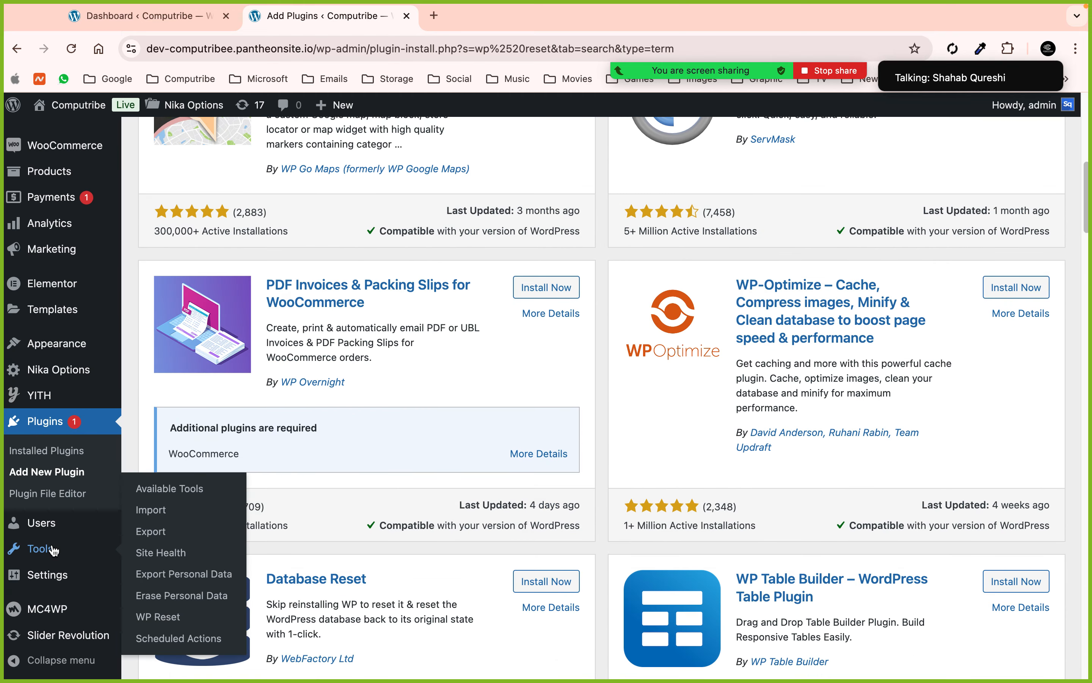
{"action": "left_click", "coordinate": [144, 615]}
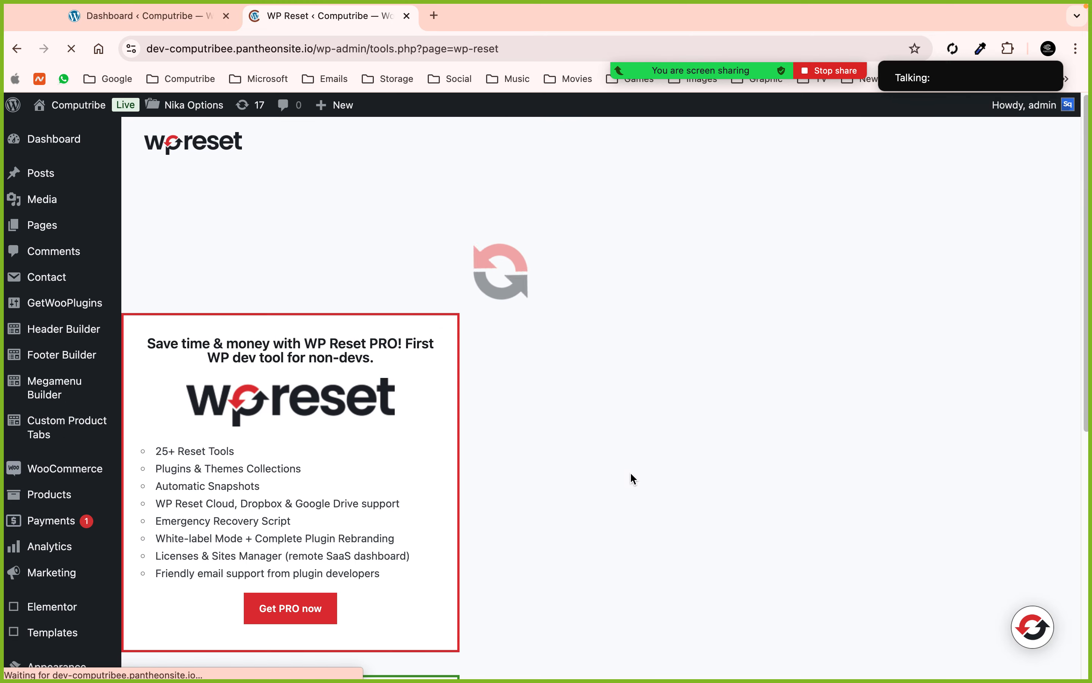
{"action": "scroll", "coordinate": [653, 478], "scroll_direction": "down", "scroll_amount": 20}
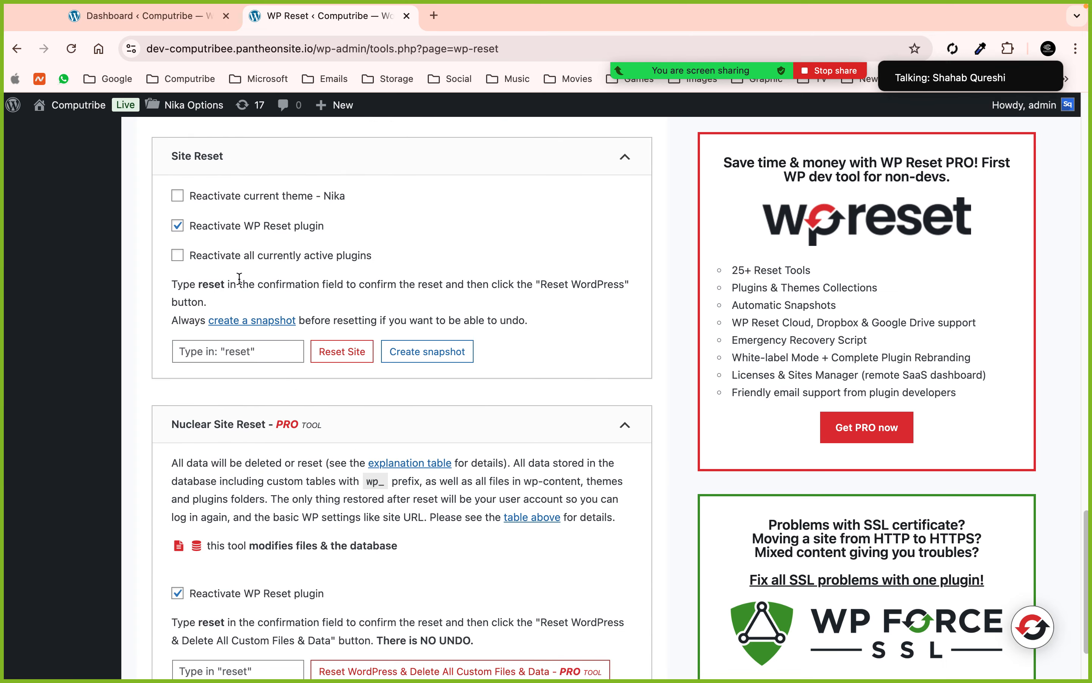
- Confirm with 'reset', reset WordPress to defaults, and visit the site's front page
{"action": "left_click", "coordinate": [261, 348]}
{"action": "type", "text": "reset"}
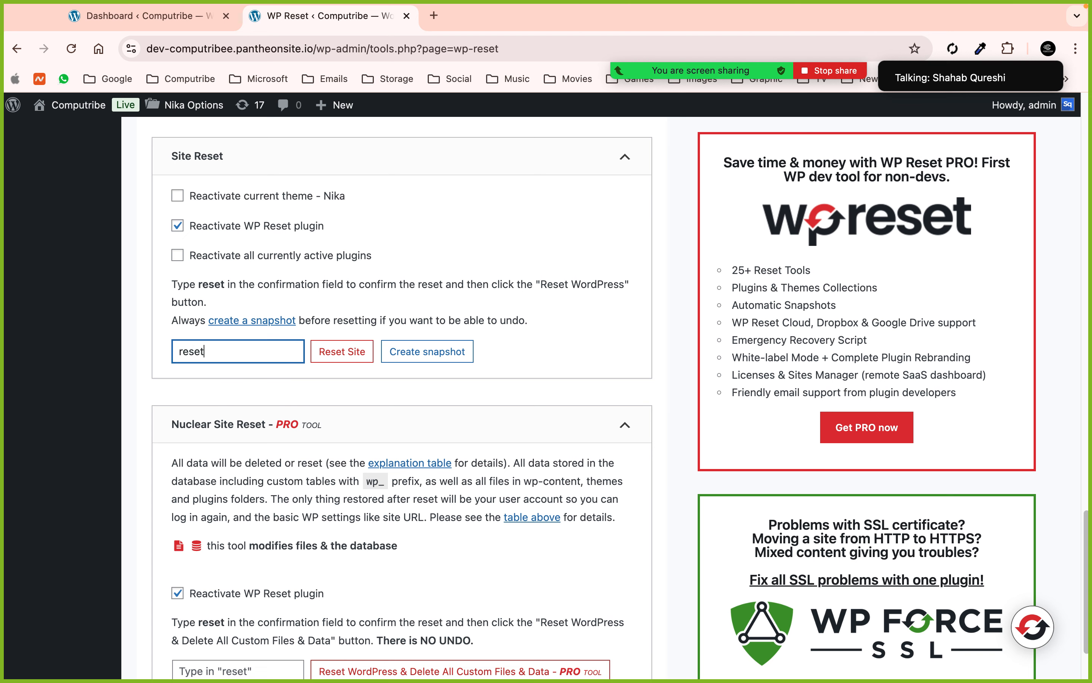
{"action": "left_click", "coordinate": [342, 352]}
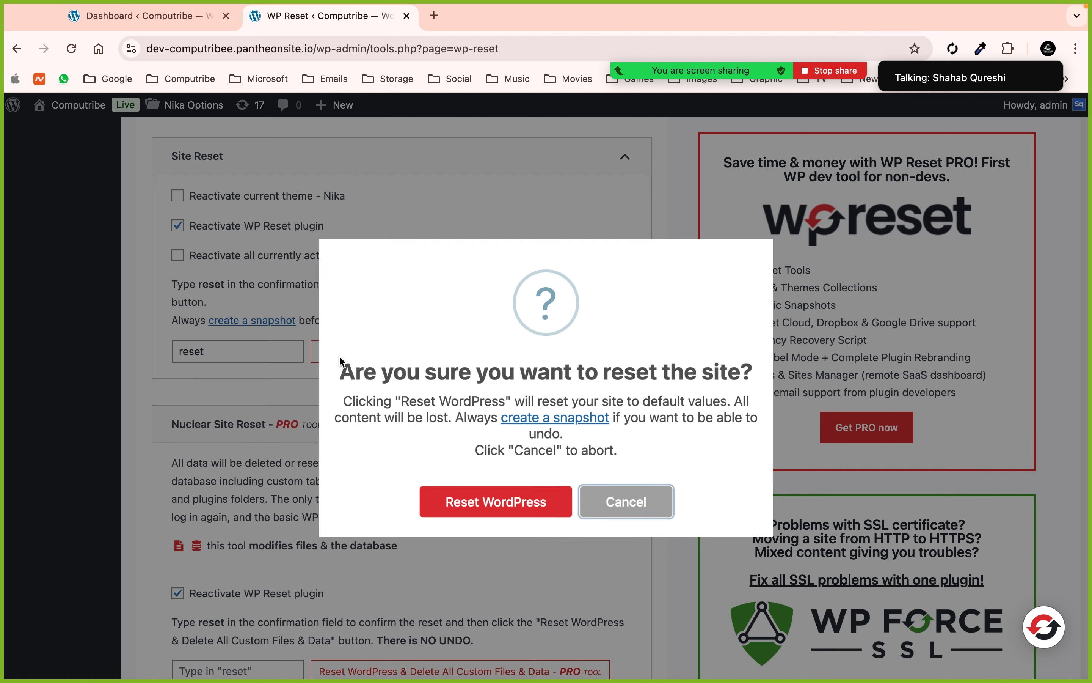
{"action": "left_click", "coordinate": [480, 504]}
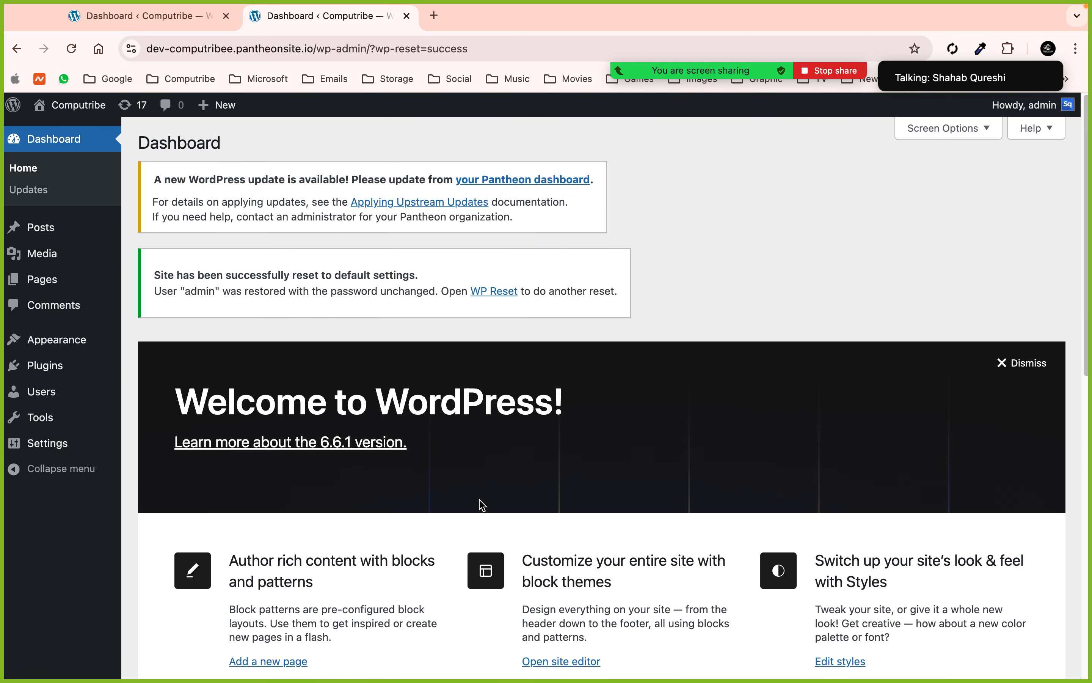
{"action": "left_click", "coordinate": [56, 112]}
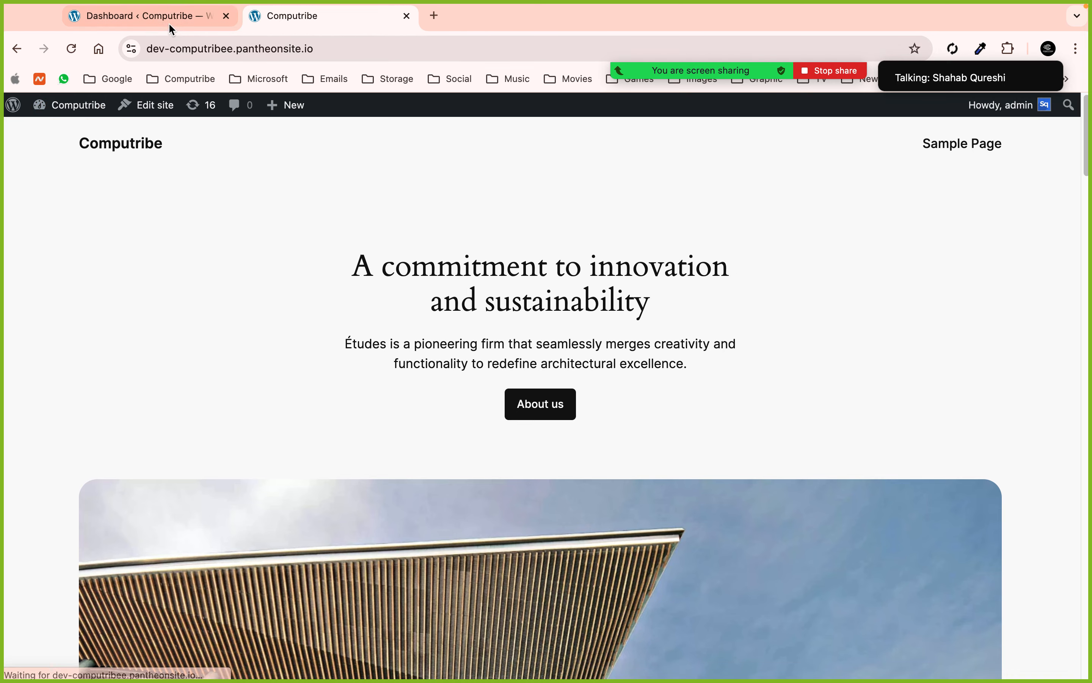
- Close the expired Dashboard tab without saving, keeping only the reset front page open
{"action": "left_click", "coordinate": [167, 18]}
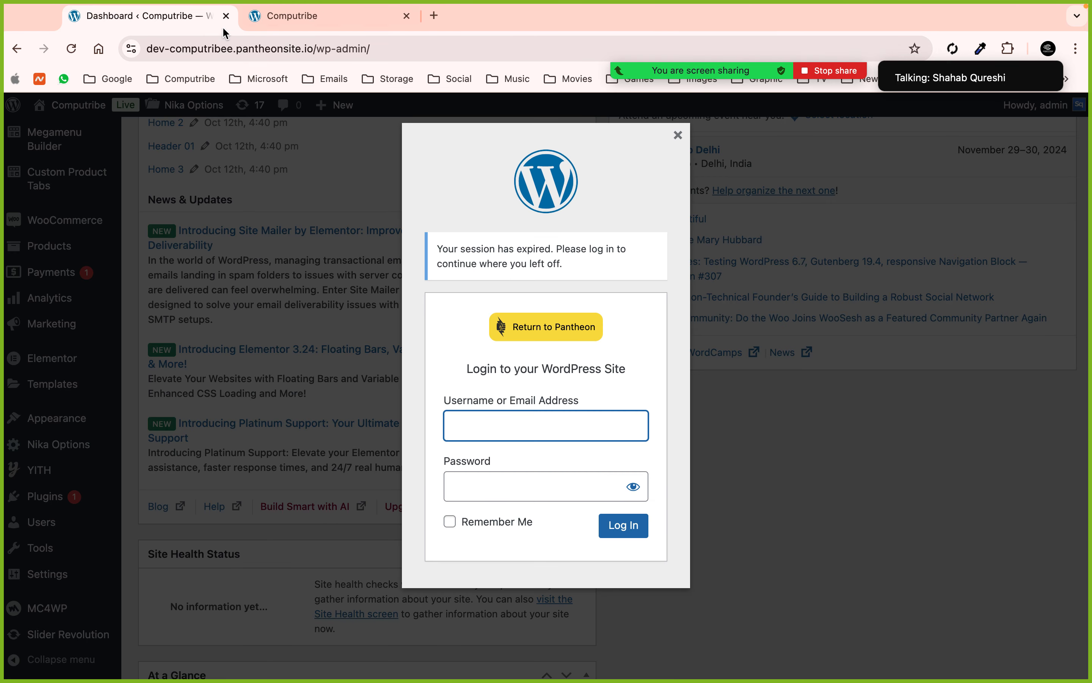
{"action": "left_click", "coordinate": [226, 16]}
{"action": "left_click", "coordinate": [587, 277]}
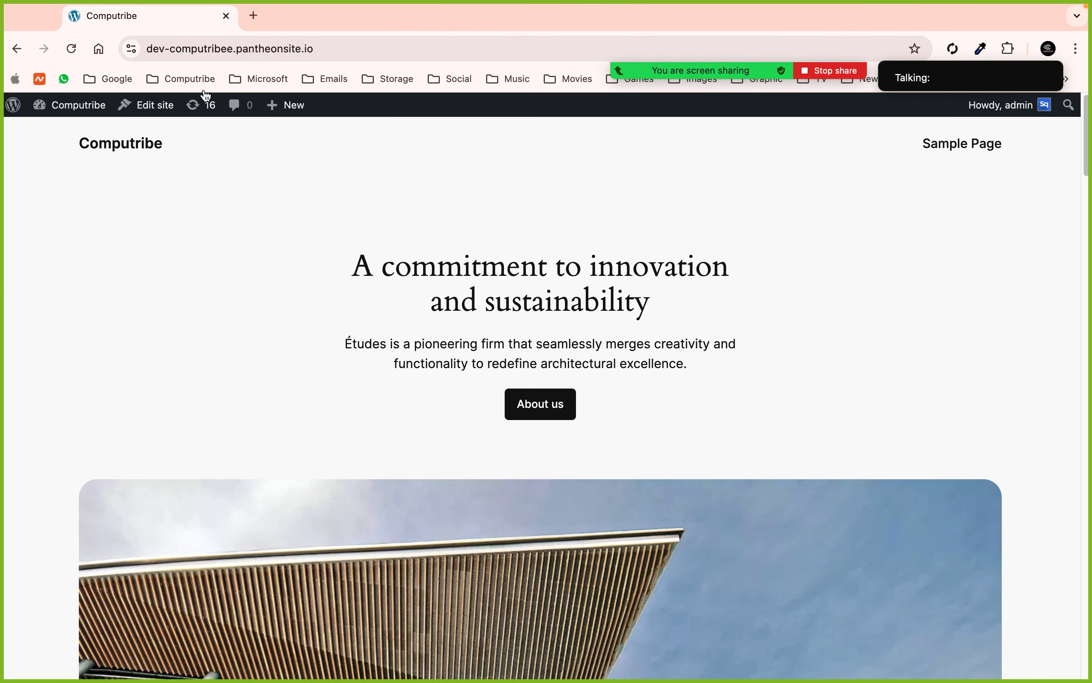
{"action": "left_click", "coordinate": [79, 47]}
- Open themeforest.net in a new tab and close the Zoom meeting chat
{"action": "left_click", "coordinate": [264, 18]}
{"action": "left_click", "coordinate": [227, 17]}
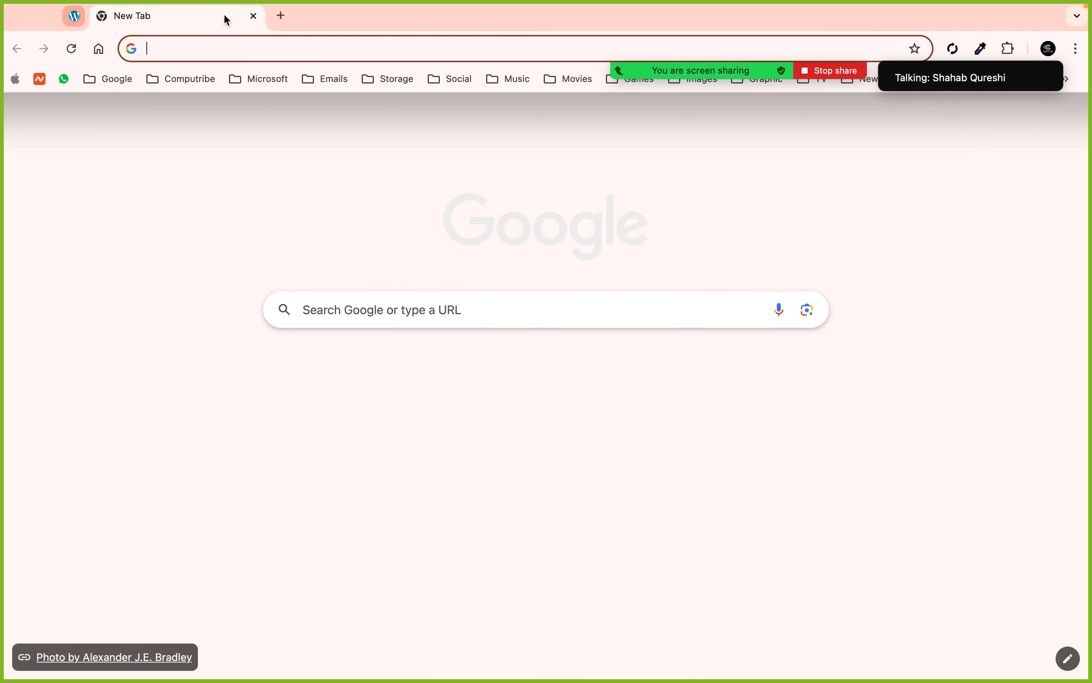
{"action": "left_click", "coordinate": [205, 51]}
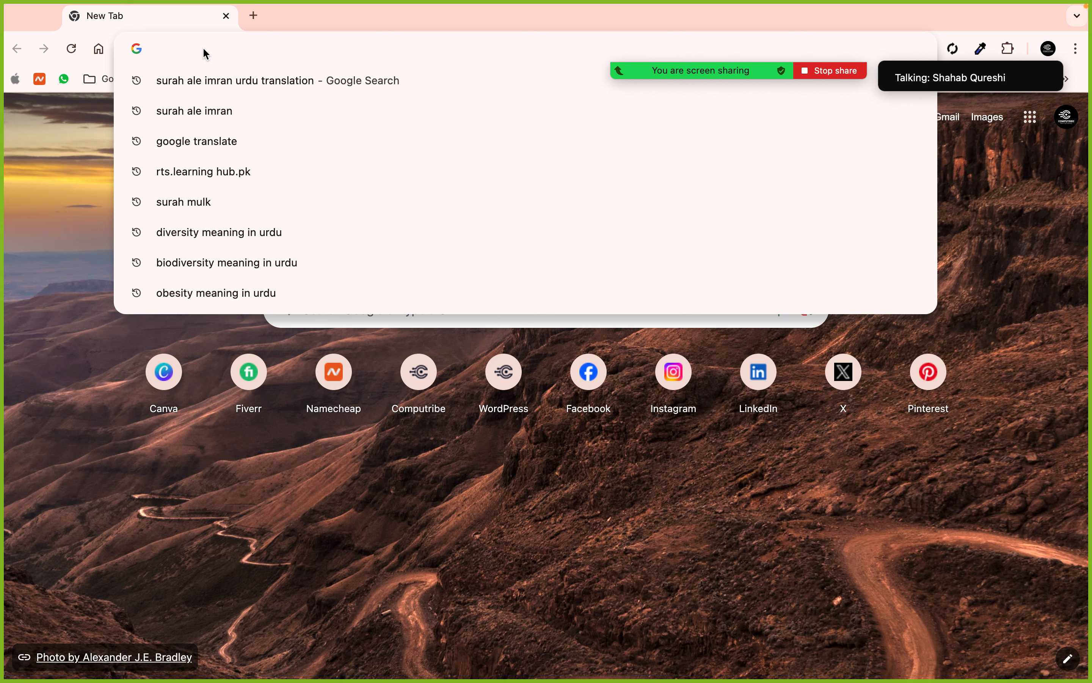
{"action": "type", "text": "th"}
{"action": "key", "text": "Return"}
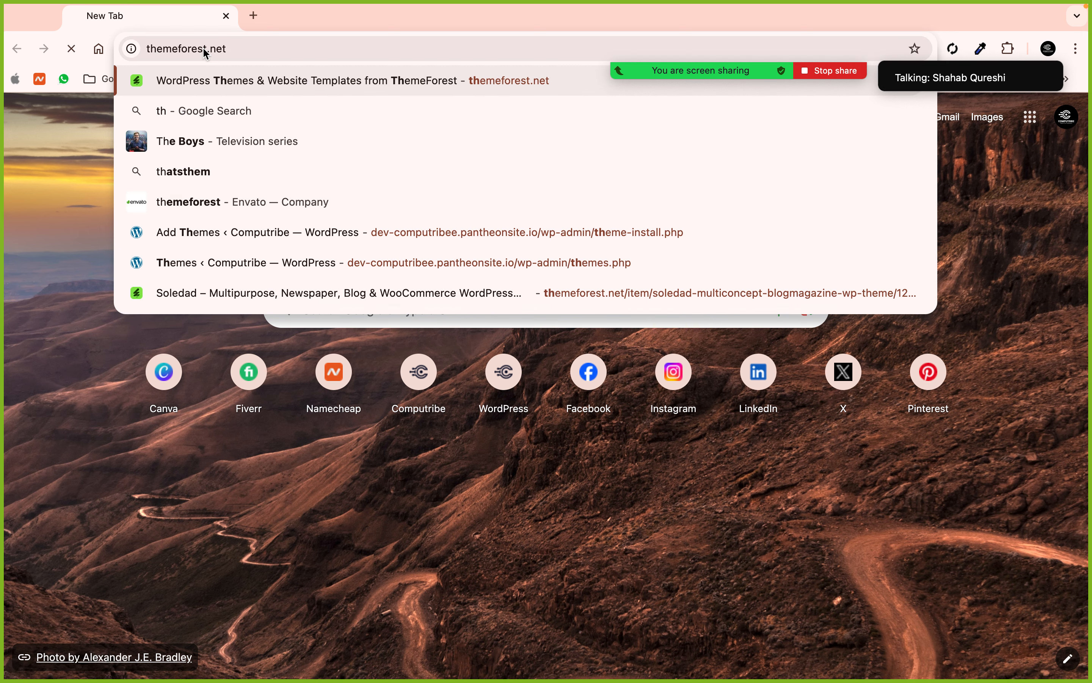
{"action": "mouse_move", "coordinate": [702, 72]}
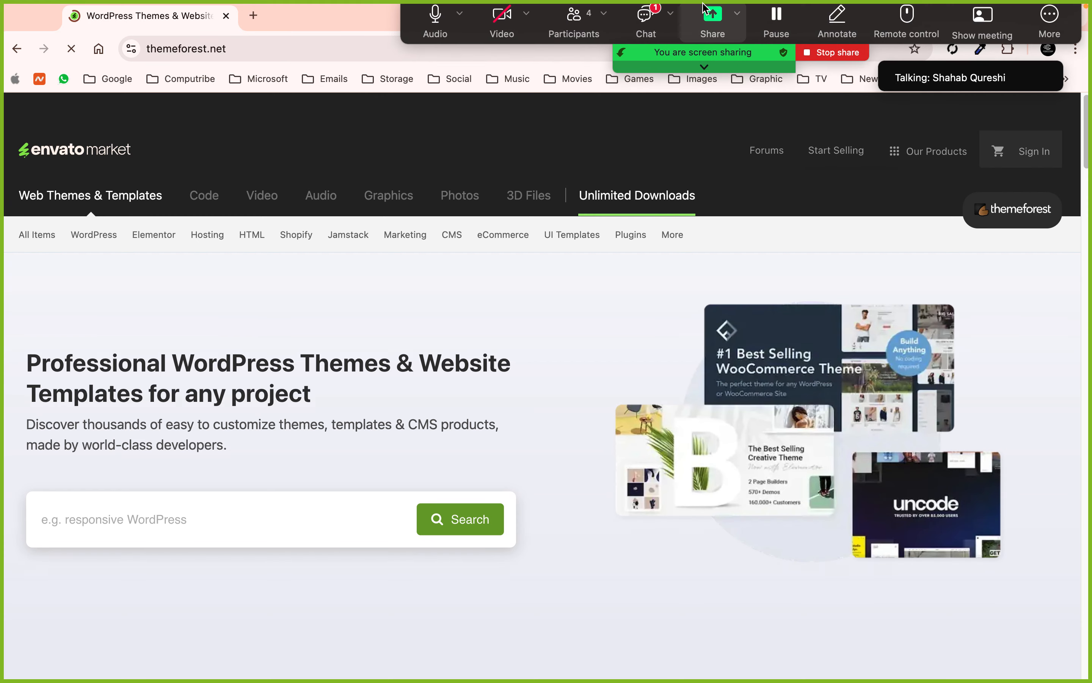
{"action": "left_click", "coordinate": [641, 19]}
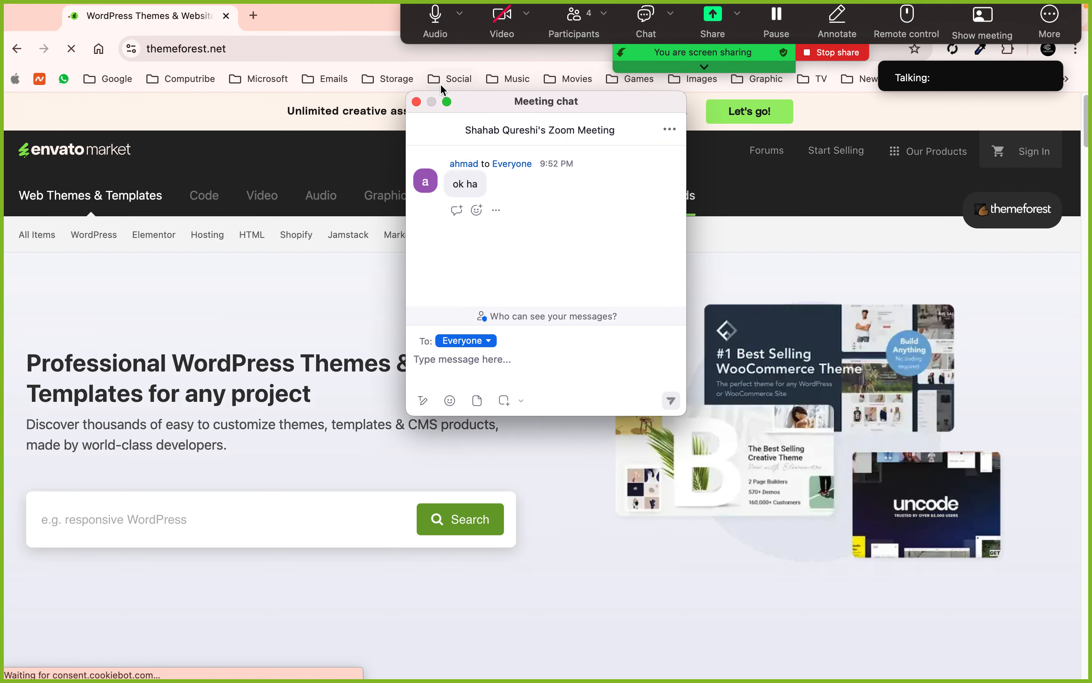
{"action": "left_click", "coordinate": [416, 102]}
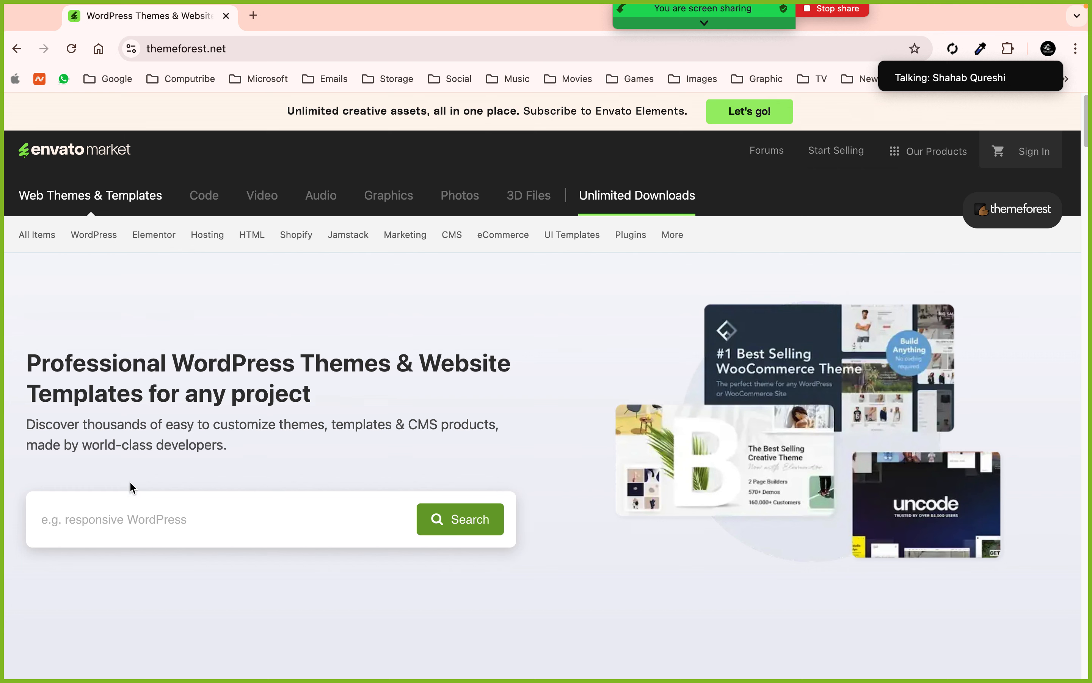
- Search WordPress themes for 'soledad' and open the Soledad theme's product page
{"action": "left_click", "coordinate": [152, 517]}
{"action": "type", "text": "sol"}
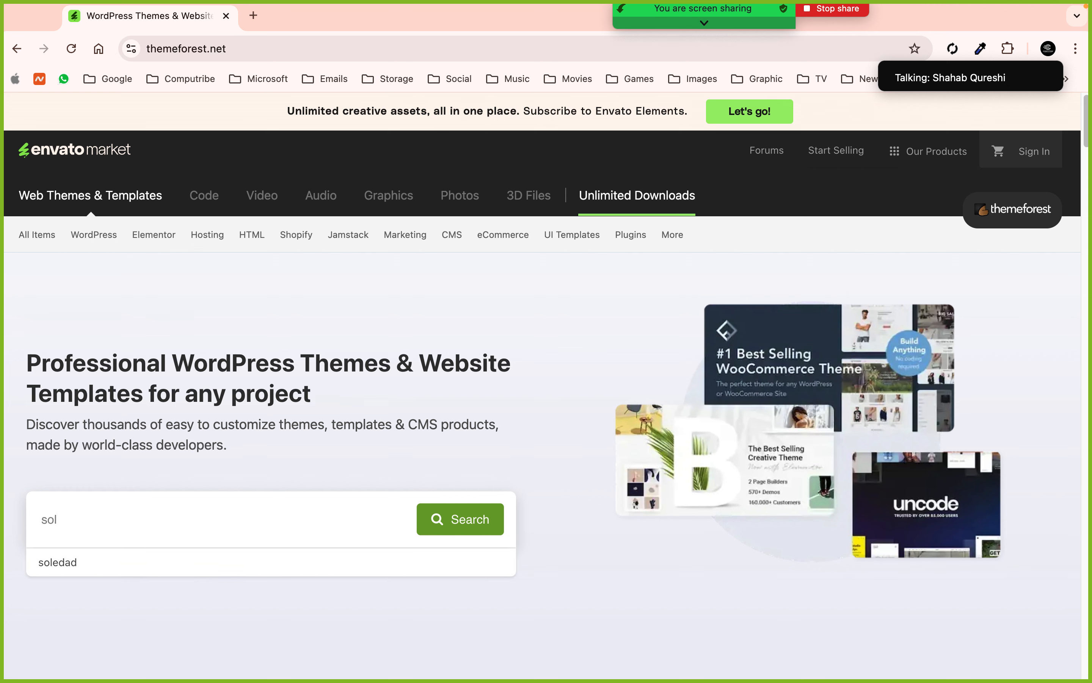
{"action": "type", "text": "edad"}
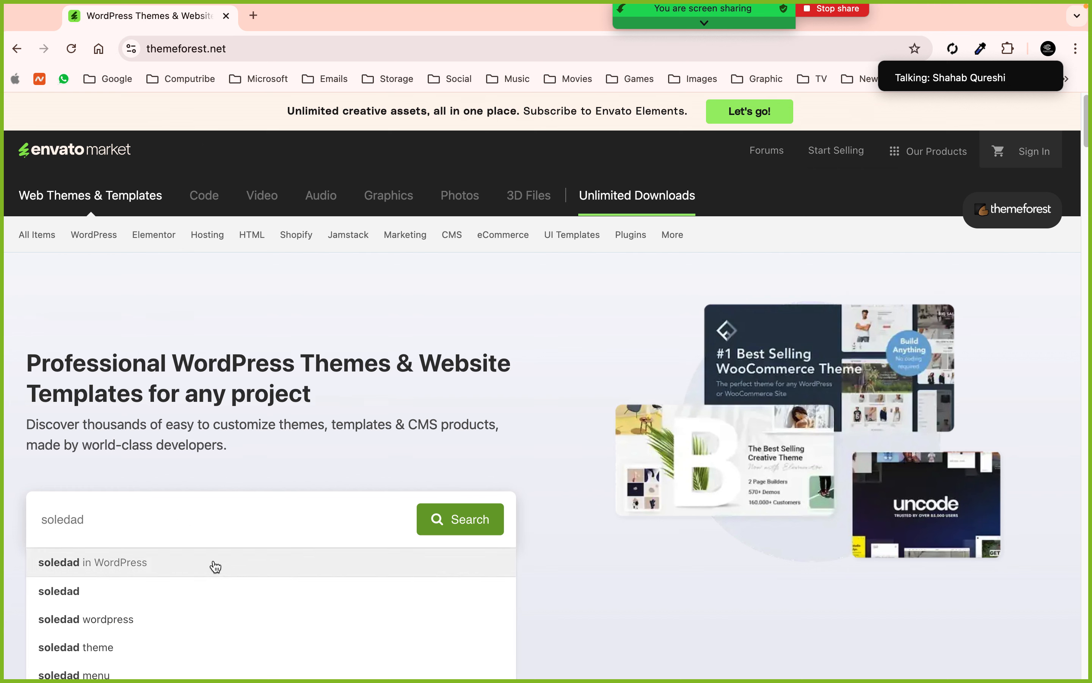
{"action": "left_click", "coordinate": [215, 567]}
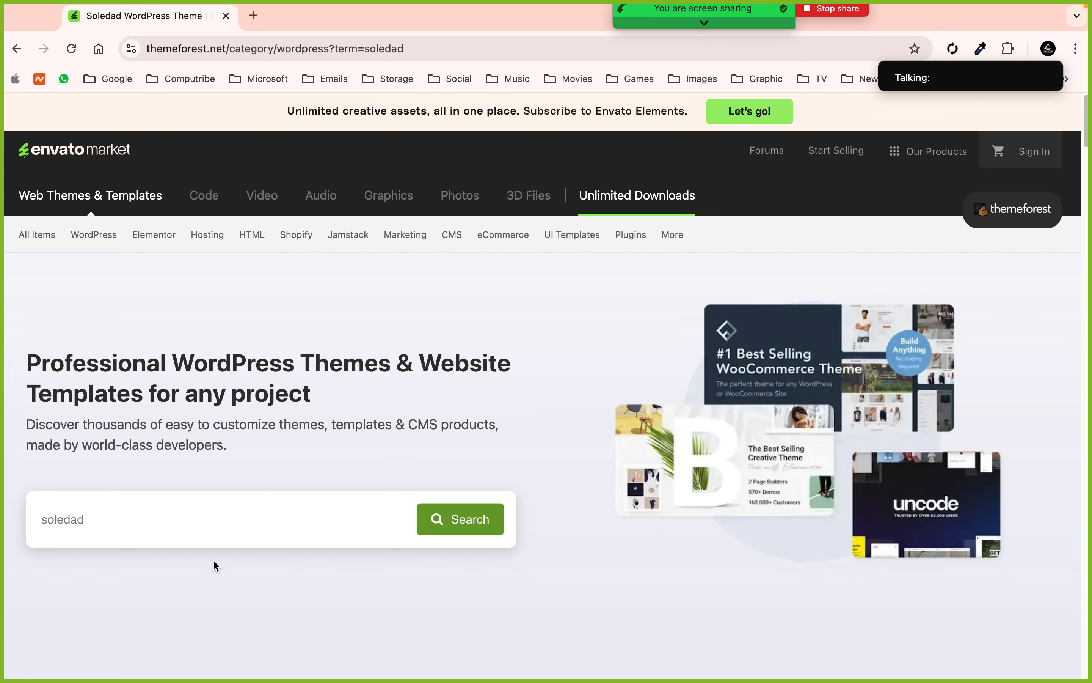
{"action": "scroll", "coordinate": [668, 497], "scroll_direction": "down", "scroll_amount": 3}
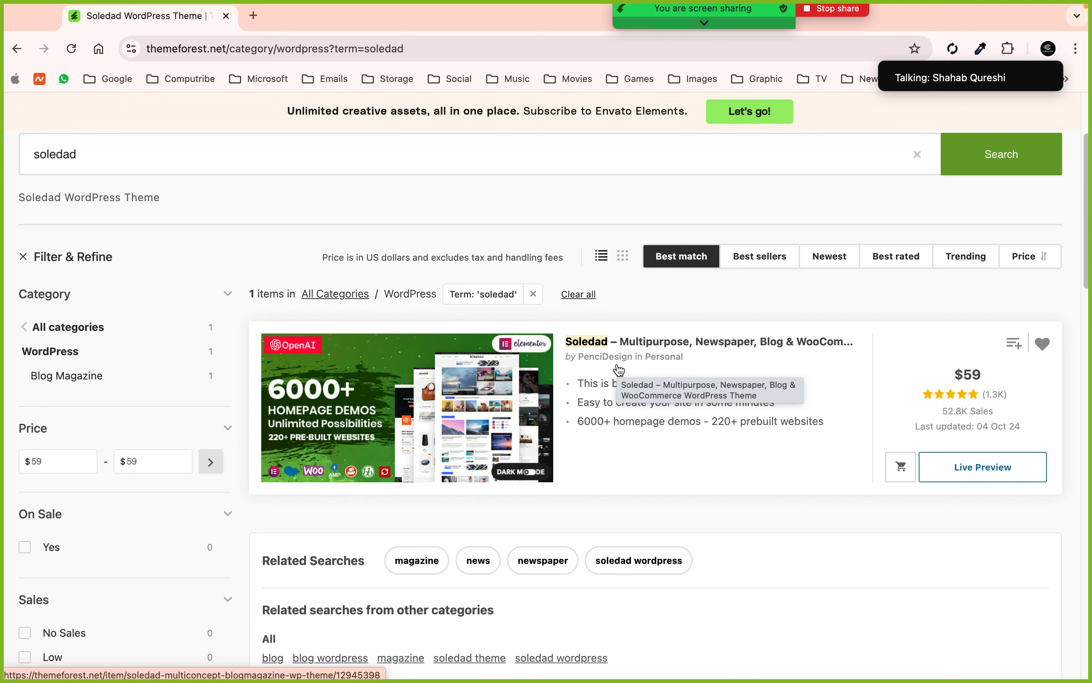
{"action": "left_click", "coordinate": [576, 345]}
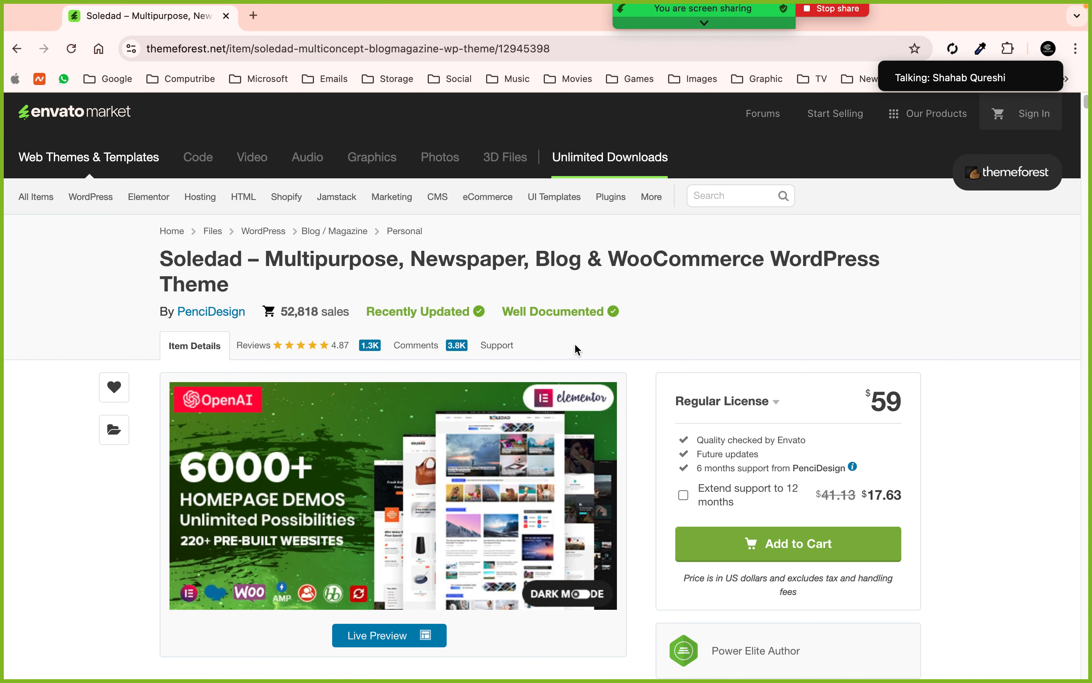
{"action": "left_click_drag", "start_coordinate": [864, 409], "coordinate": [900, 406]}
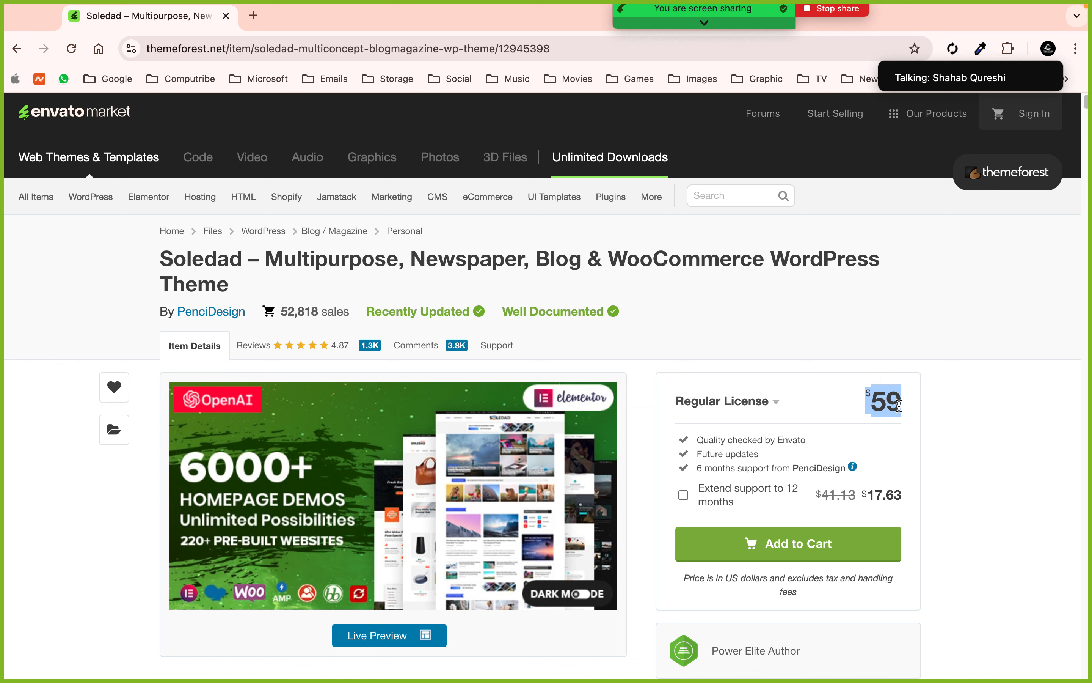
{"action": "left_click", "coordinate": [775, 404]}
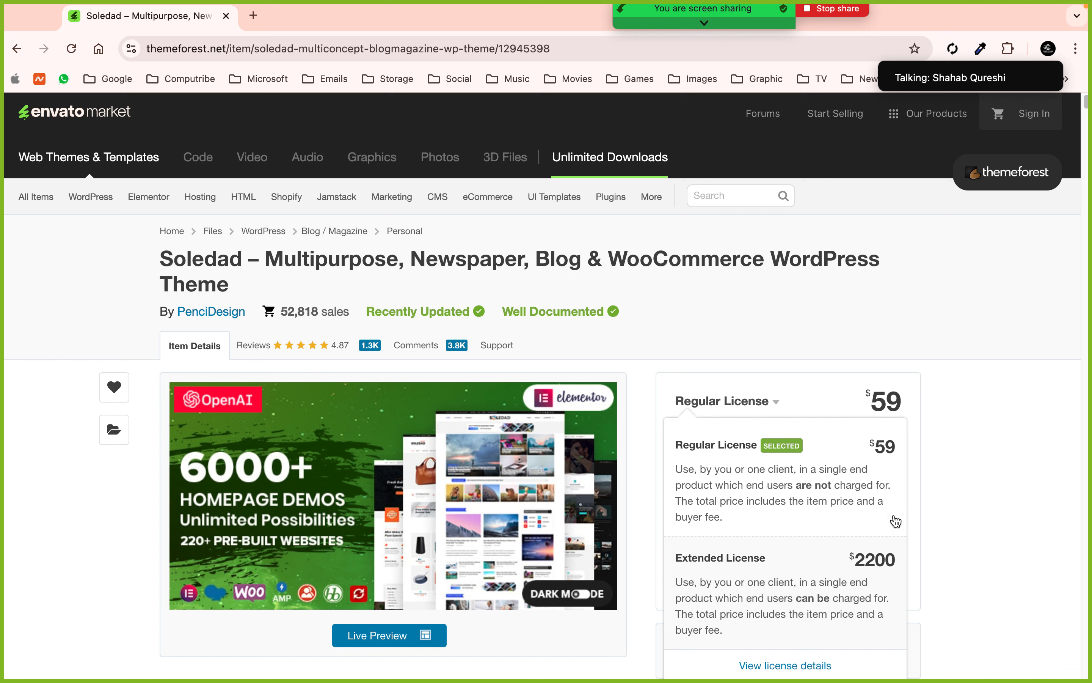
{"action": "left_click", "coordinate": [984, 493]}
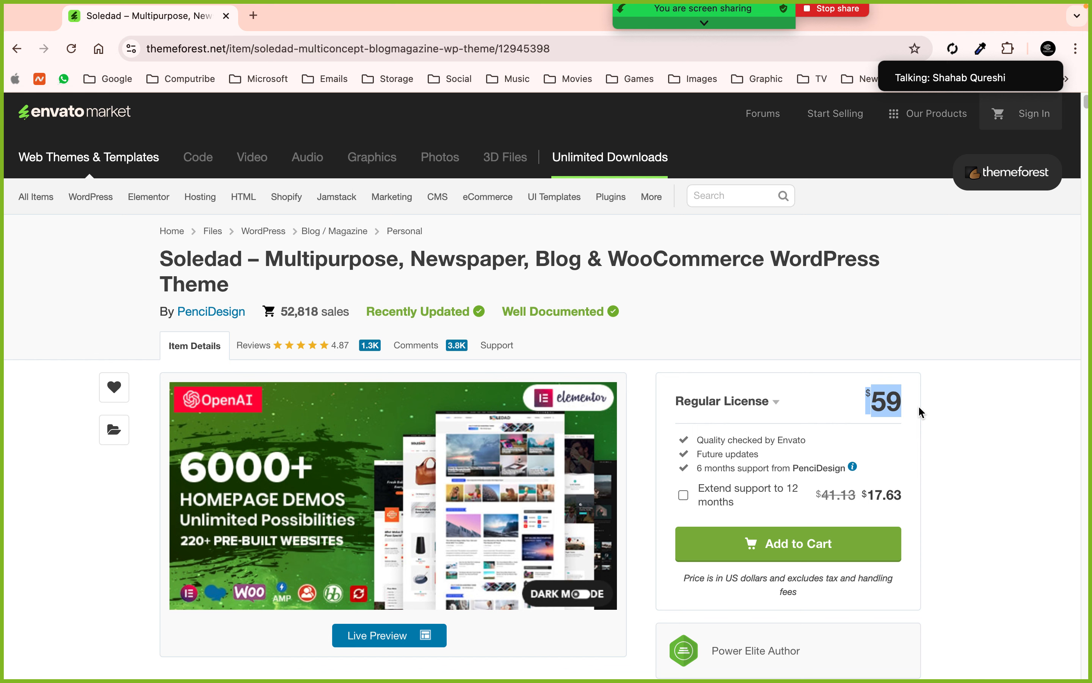
- Add the Soledad theme to the cart and review the checkout page
{"action": "mouse_move", "coordinate": [584, 168]}
{"action": "left_click", "coordinate": [900, 541]}
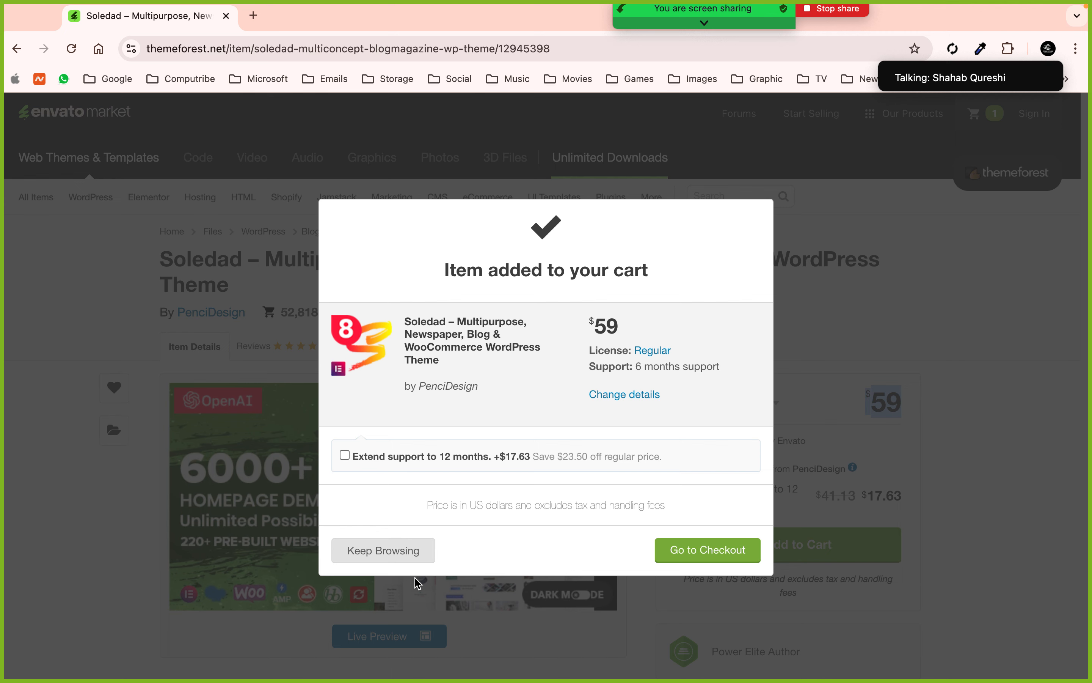
{"action": "left_click", "coordinate": [706, 552]}
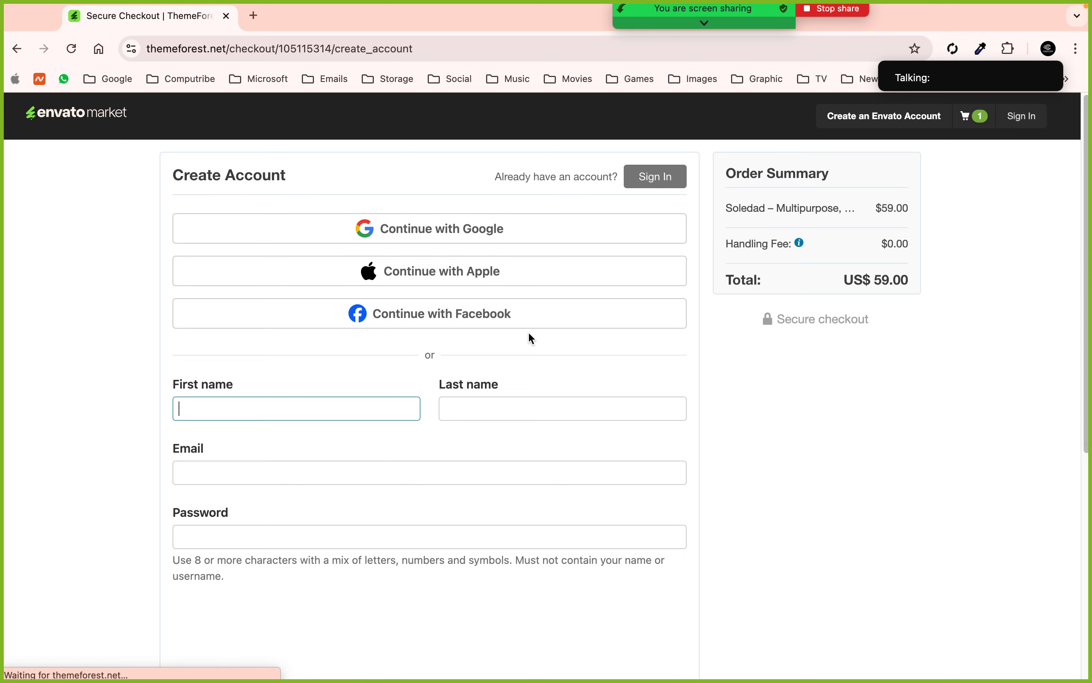
{"action": "scroll", "coordinate": [531, 335], "scroll_direction": "down", "scroll_amount": 1}
{"action": "scroll", "coordinate": [529, 337], "scroll_direction": "down", "scroll_amount": 5}
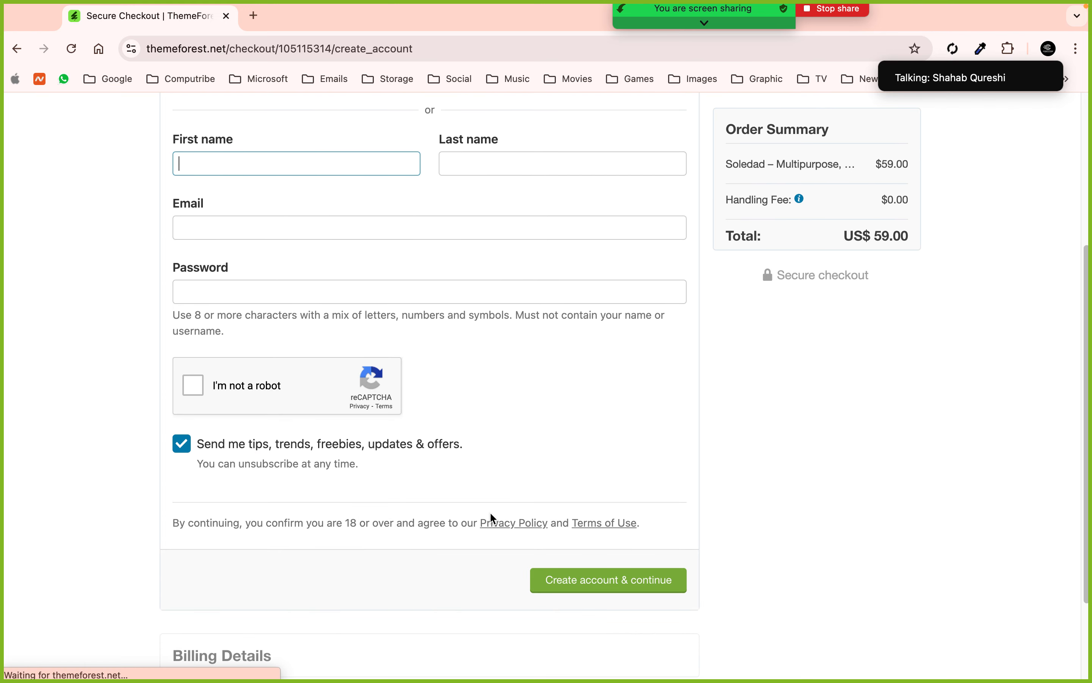
{"action": "scroll", "coordinate": [501, 532], "scroll_direction": "up", "scroll_amount": 4}
{"action": "scroll", "coordinate": [504, 536], "scroll_direction": "up", "scroll_amount": 1}
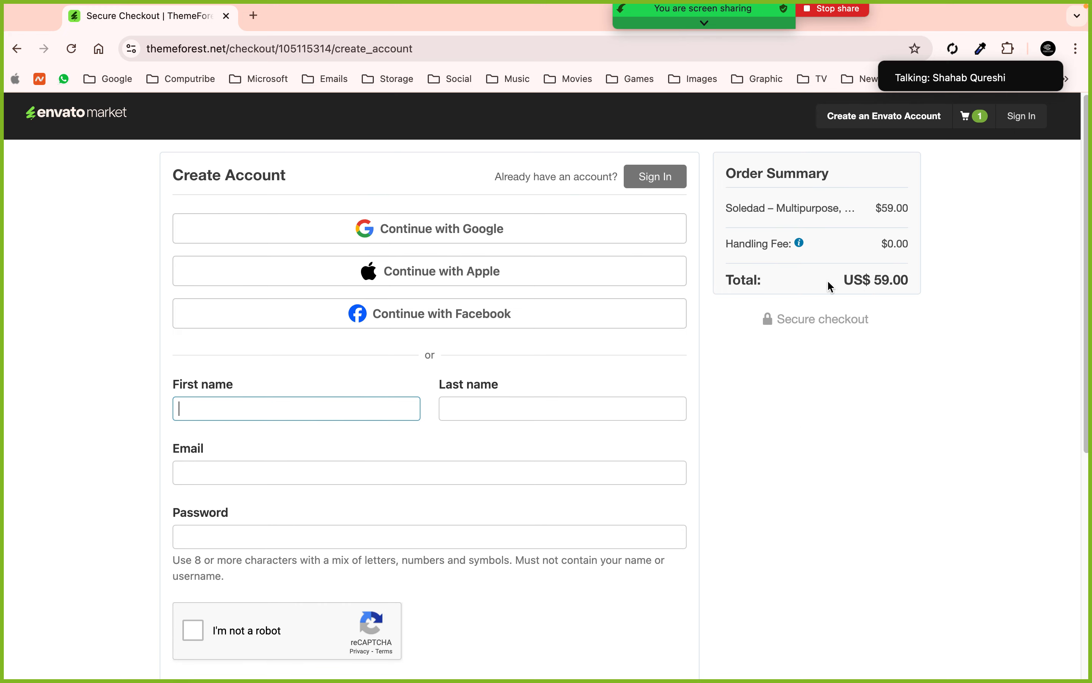
- Remove the Soledad theme from the shopping cart
{"action": "left_click", "coordinate": [973, 116]}
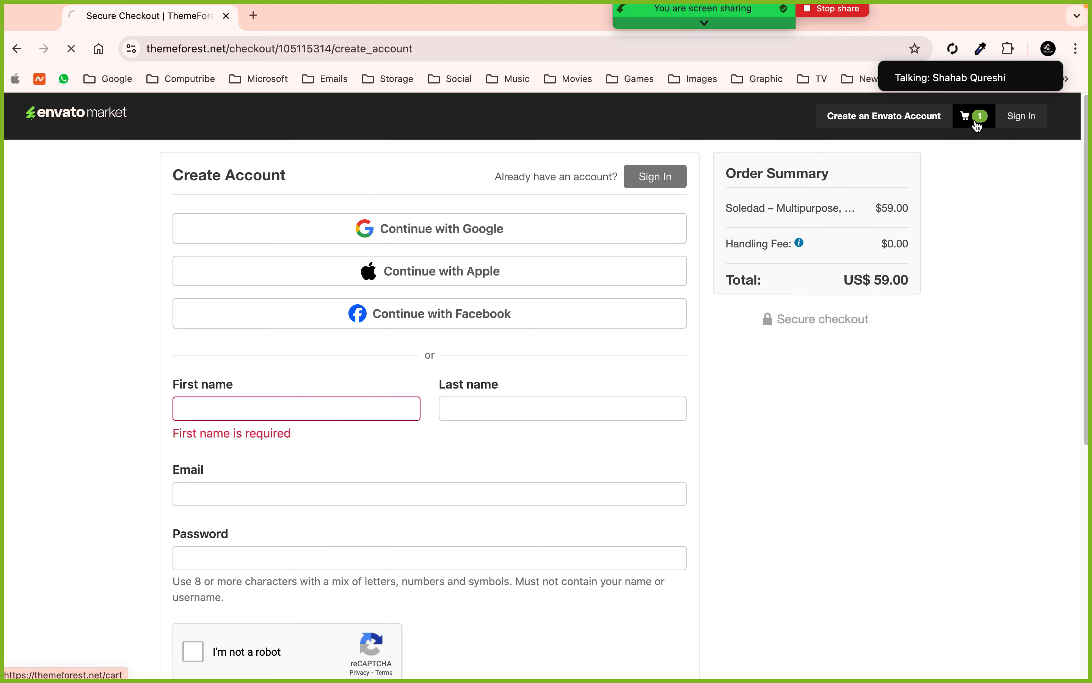
{"action": "left_click", "coordinate": [684, 345]}
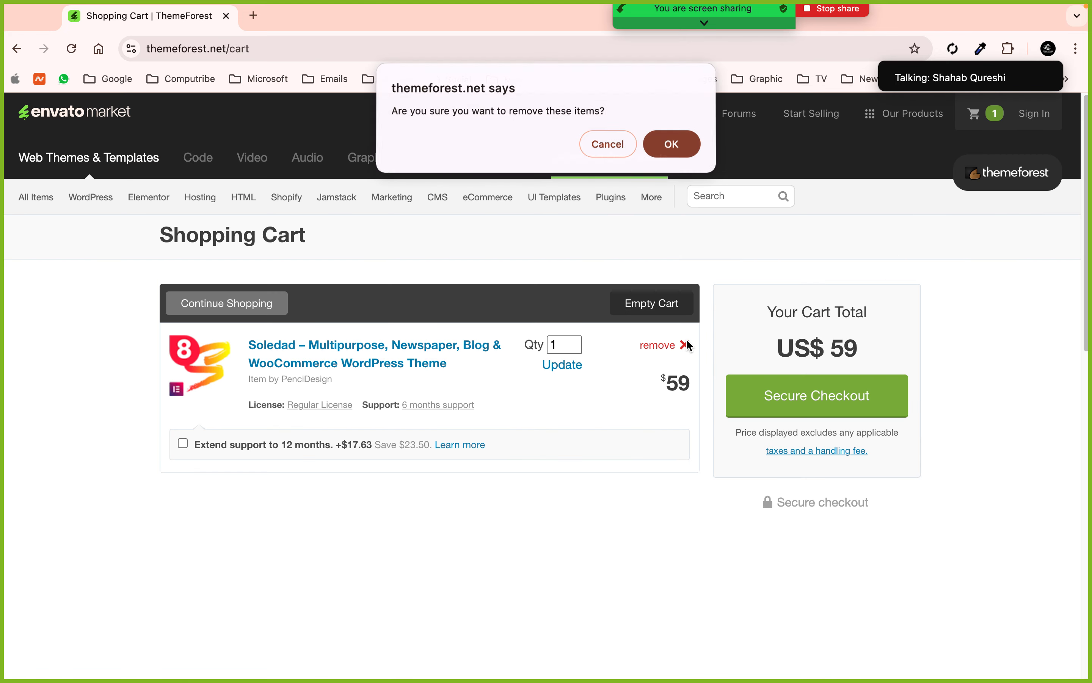
{"action": "left_click", "coordinate": [653, 156]}
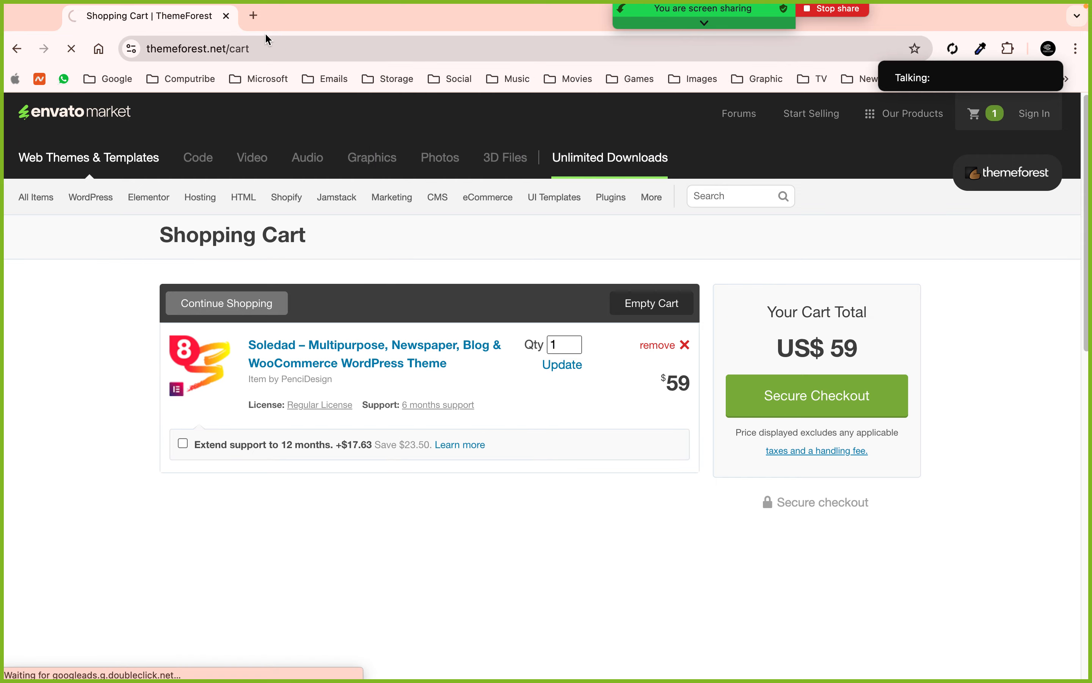
- Google 'envato elements', open the site, dismiss the Google sign-in, and show All Items categories
{"action": "left_click", "coordinate": [254, 15]}
{"action": "type", "text": "enva"}
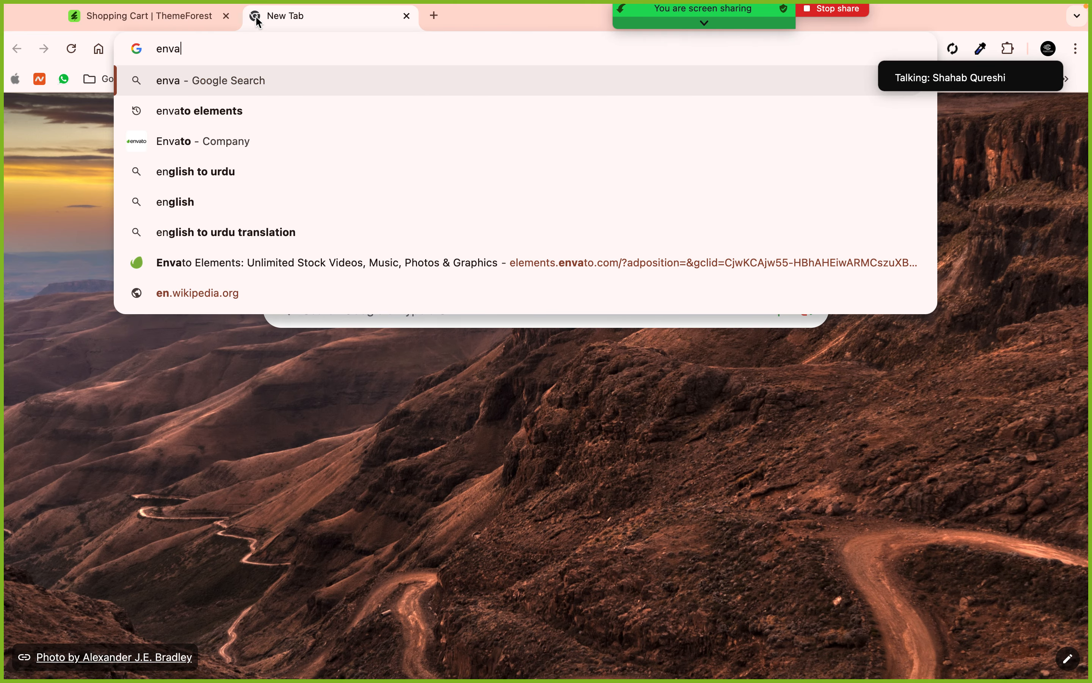
{"action": "key", "text": "Down"}
{"action": "key", "text": "Return"}
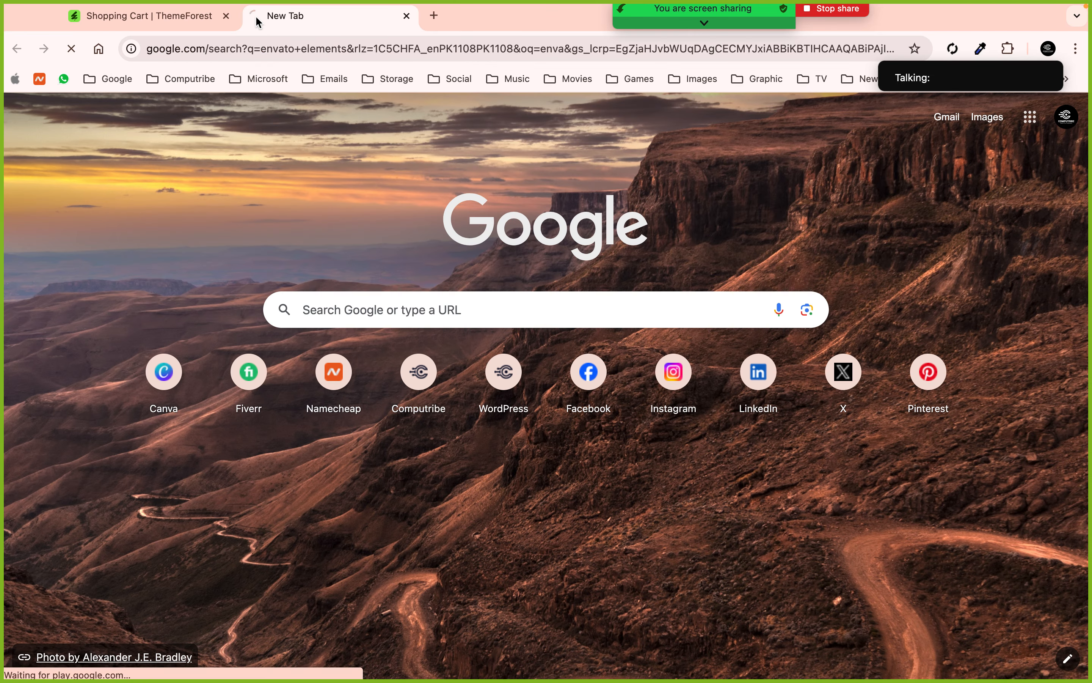
{"action": "left_click", "coordinate": [199, 262]}
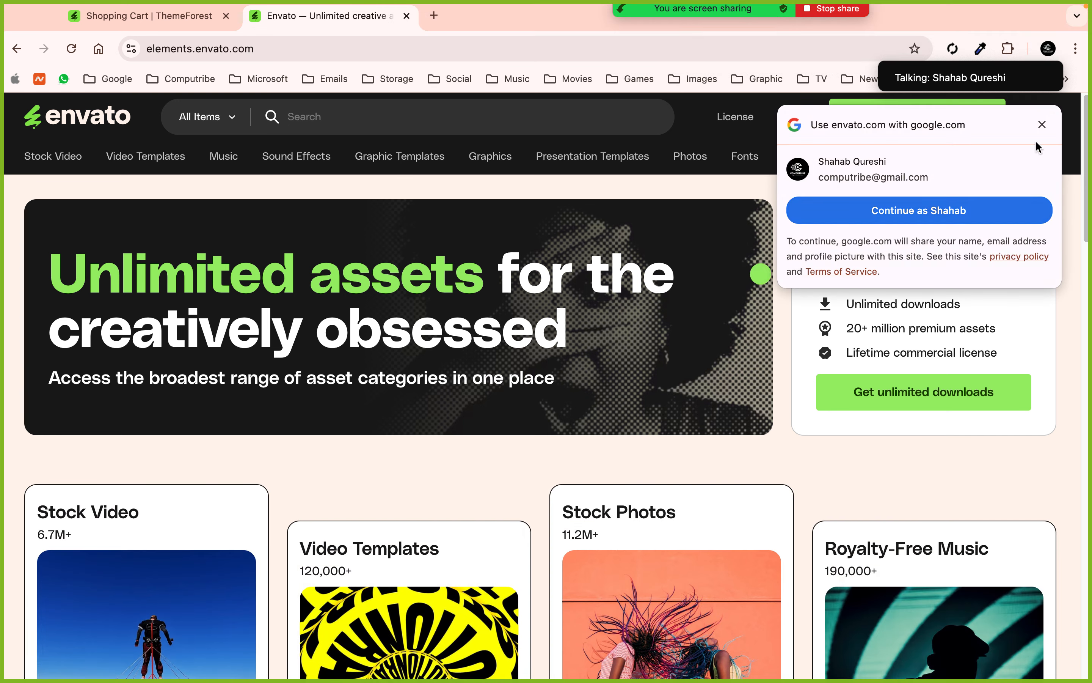
{"action": "left_click", "coordinate": [1042, 125]}
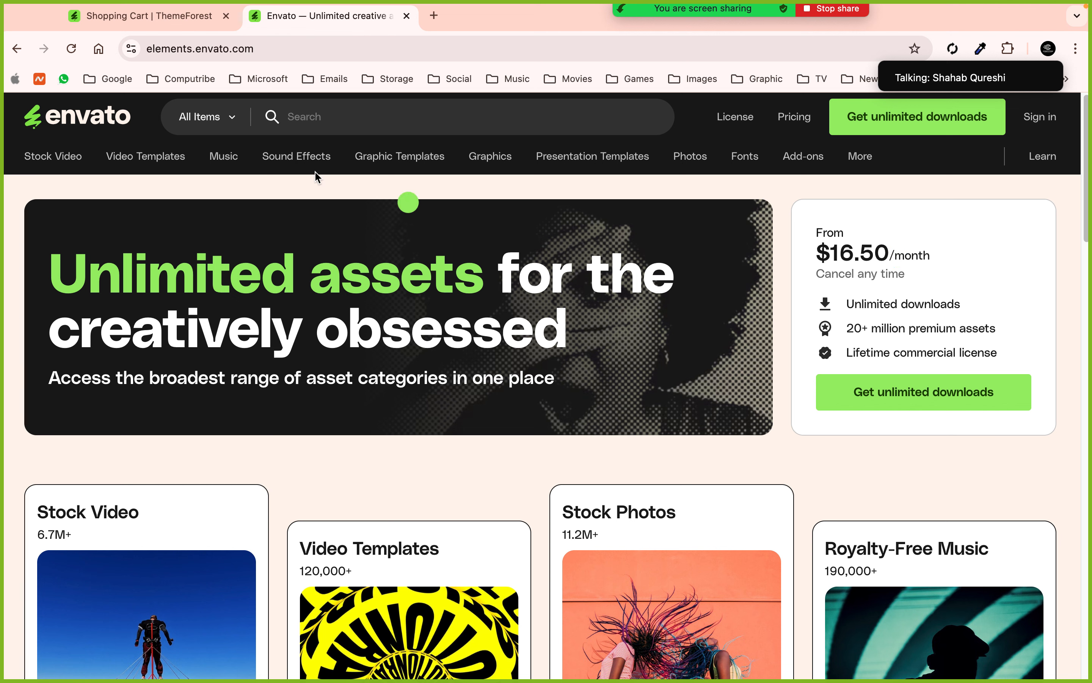
{"action": "left_click", "coordinate": [231, 118]}
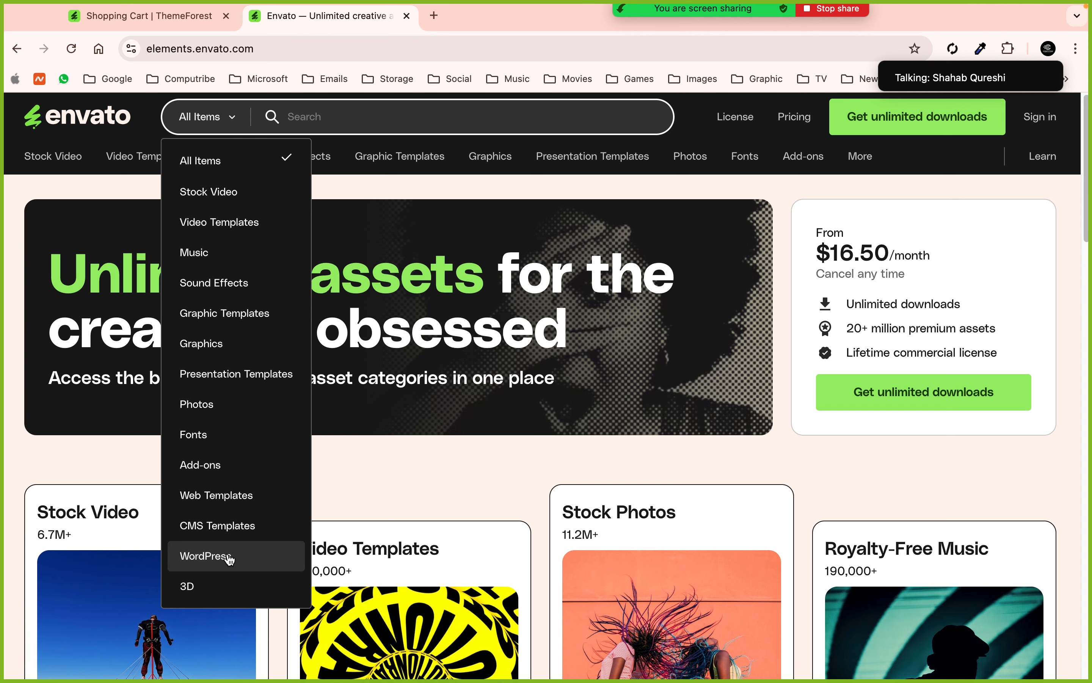
- Filter Envato Elements to WordPress and browse the themes, plugins and template kits listing
{"action": "left_click", "coordinate": [230, 559]}
{"action": "left_click", "coordinate": [363, 116]}
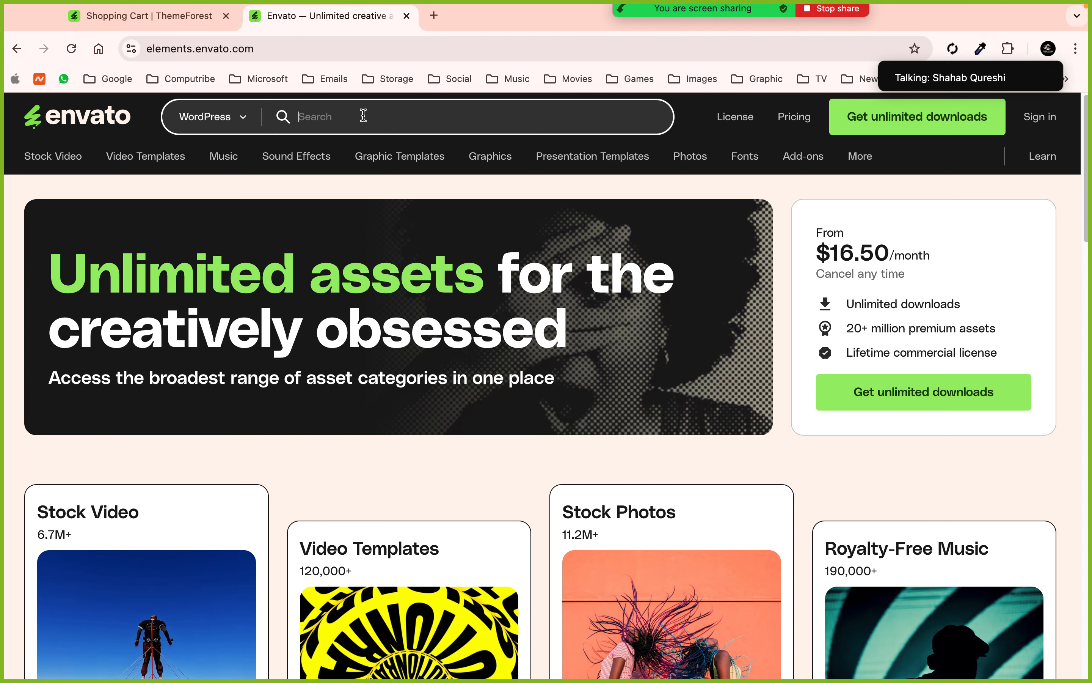
{"action": "key", "text": "Return"}
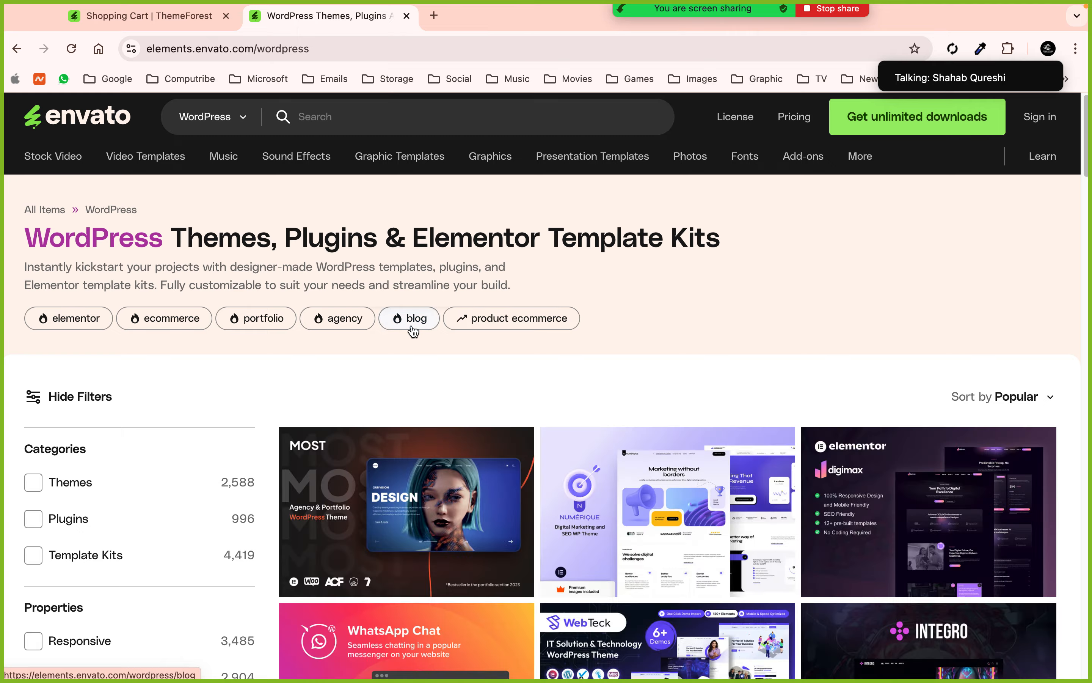
{"action": "scroll", "coordinate": [414, 331], "scroll_direction": "down", "scroll_amount": 3}
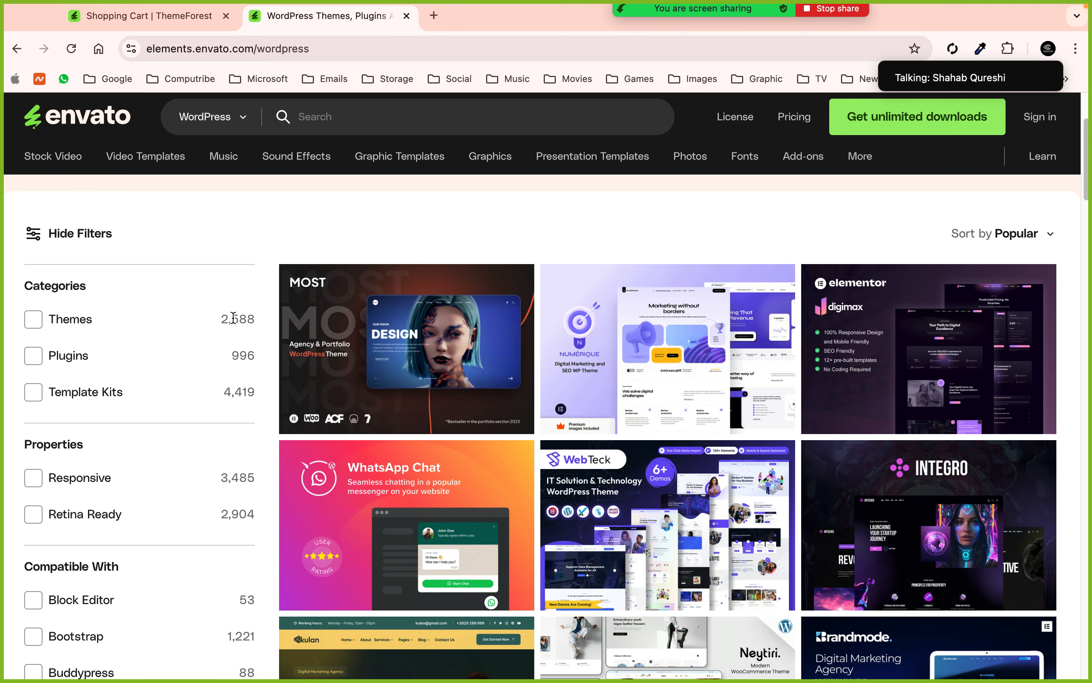
- Search ThemeForest for 'infetech' (5 results), then return to the Envato Elements search box
{"action": "left_click", "coordinate": [141, 17]}
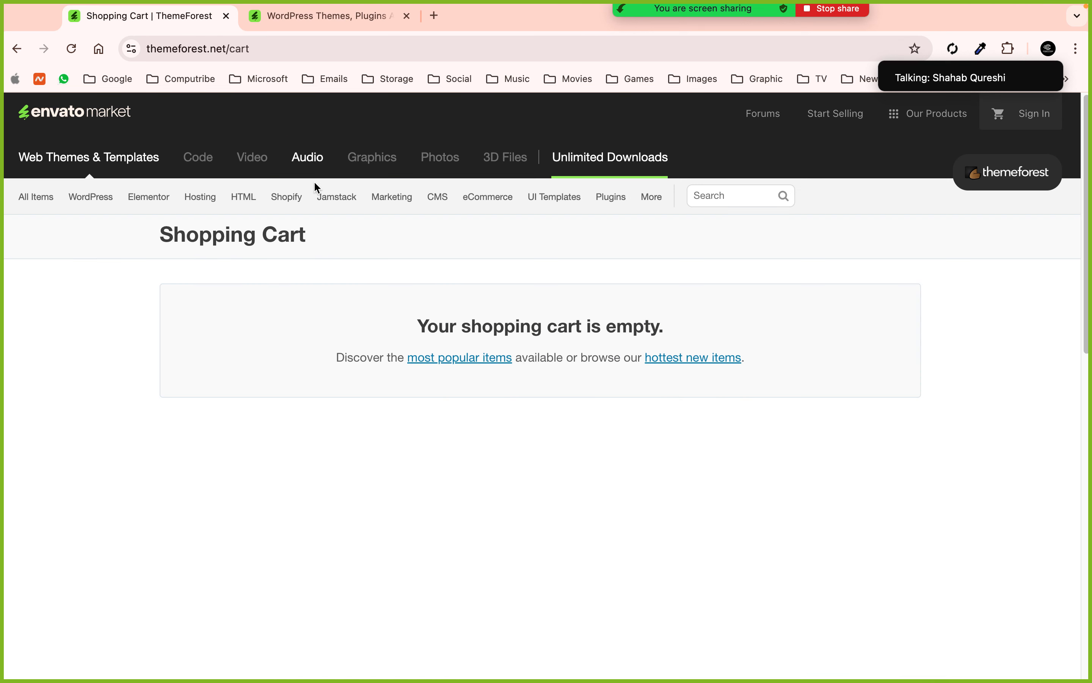
{"action": "left_click", "coordinate": [710, 195]}
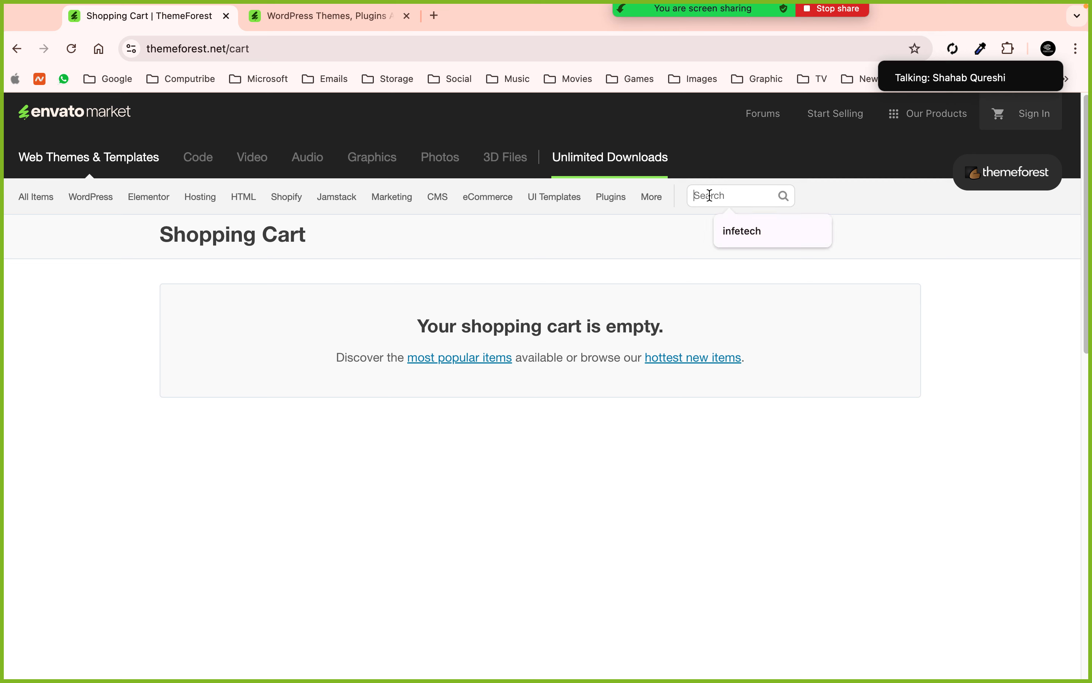
{"action": "left_click", "coordinate": [737, 231]}
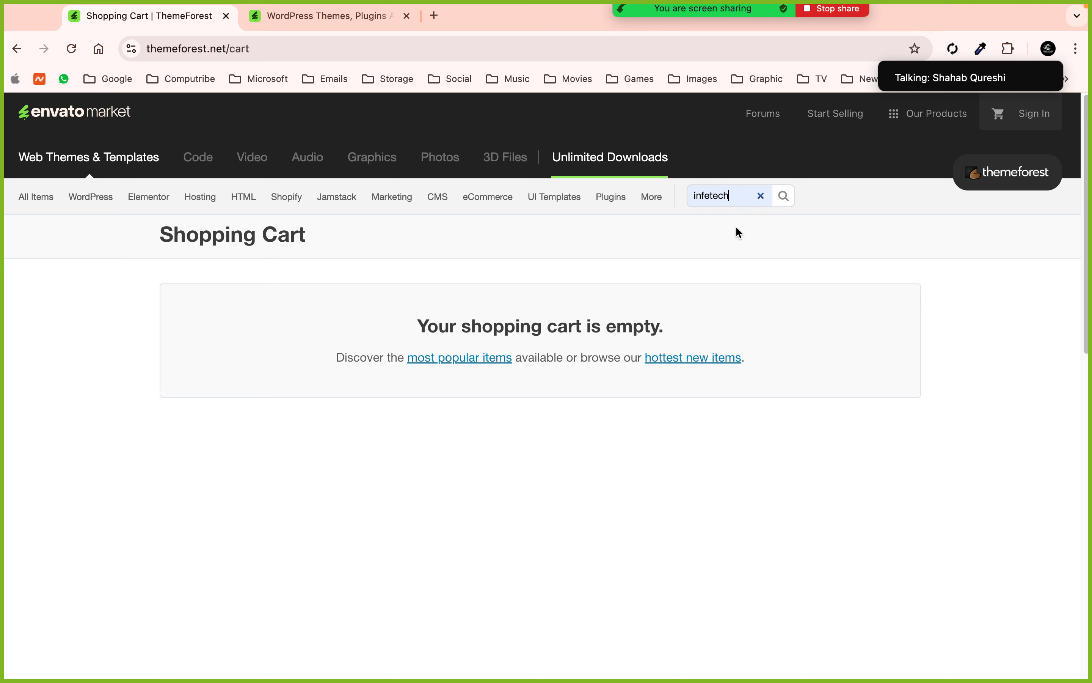
{"action": "left_click", "coordinate": [785, 199]}
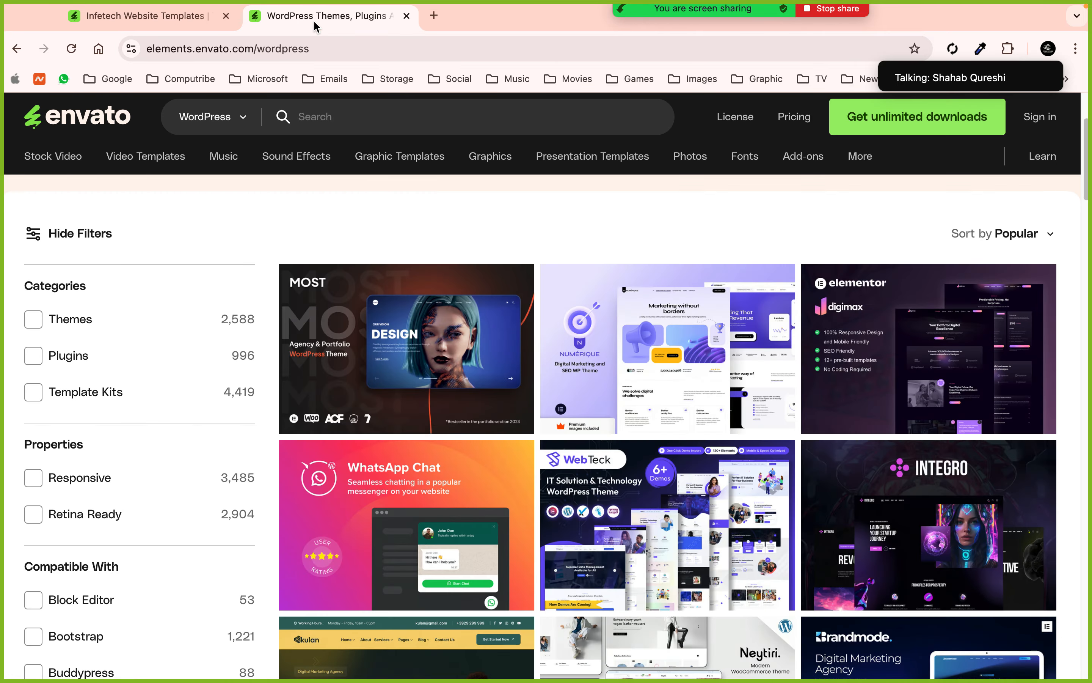
{"action": "left_click", "coordinate": [325, 16]}
{"action": "left_click", "coordinate": [414, 121]}
- Search Envato Elements for 'infetech' and open the IT Services WordPress Theme item
{"action": "type", "text": "i"}
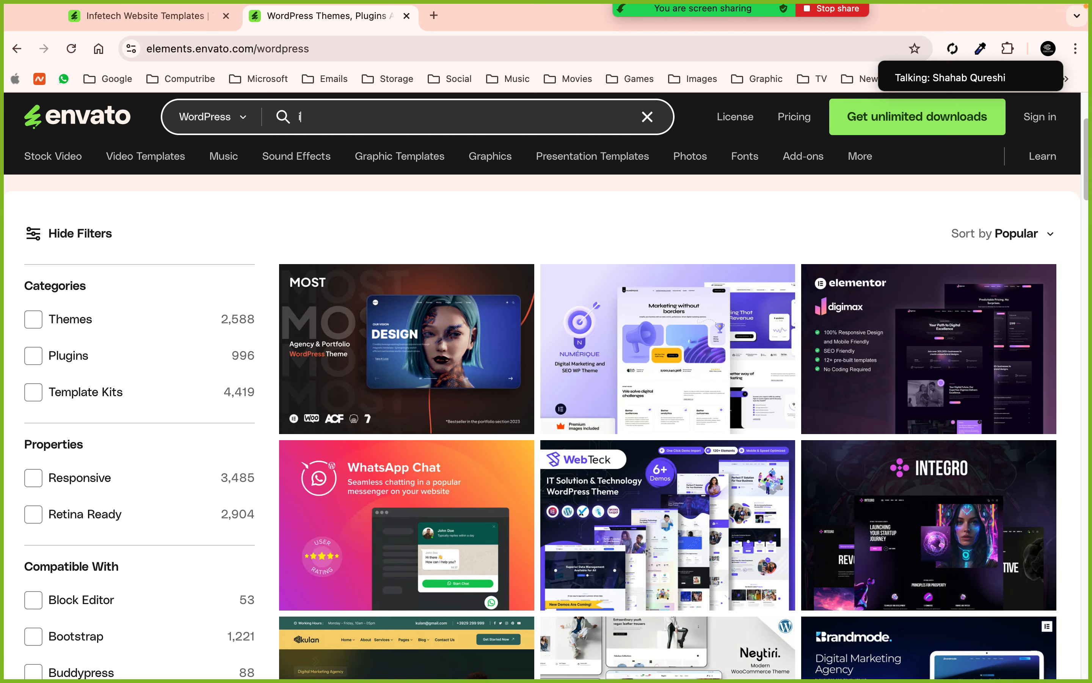
{"action": "type", "text": "nfety"}
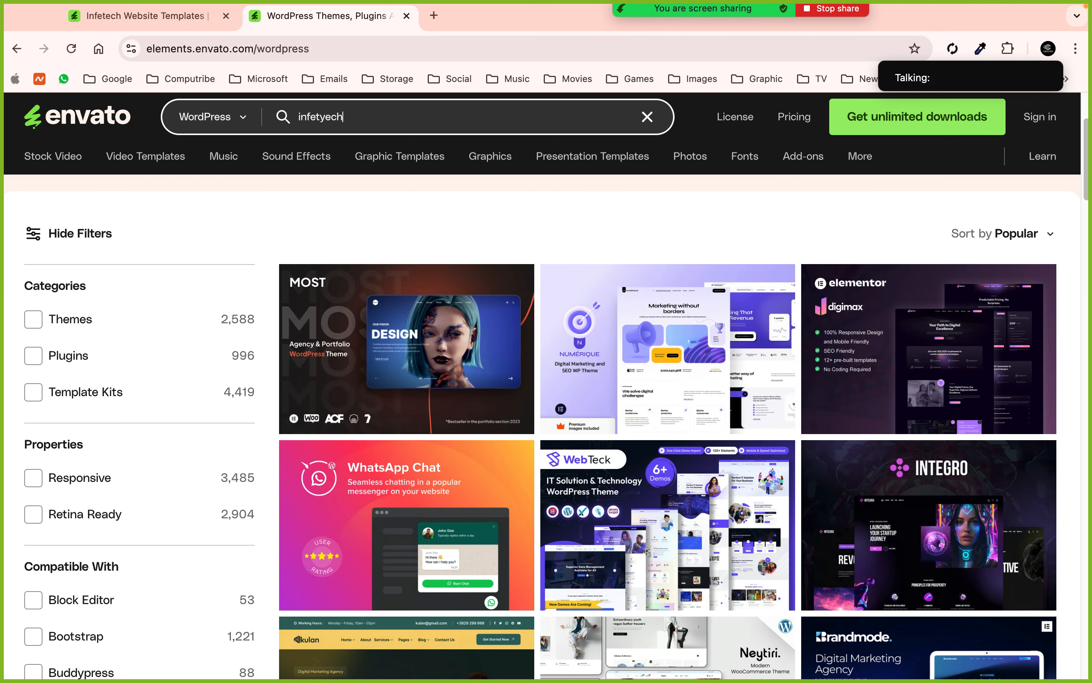
{"action": "key", "text": "BackSpace"}
{"action": "key", "text": "Return"}
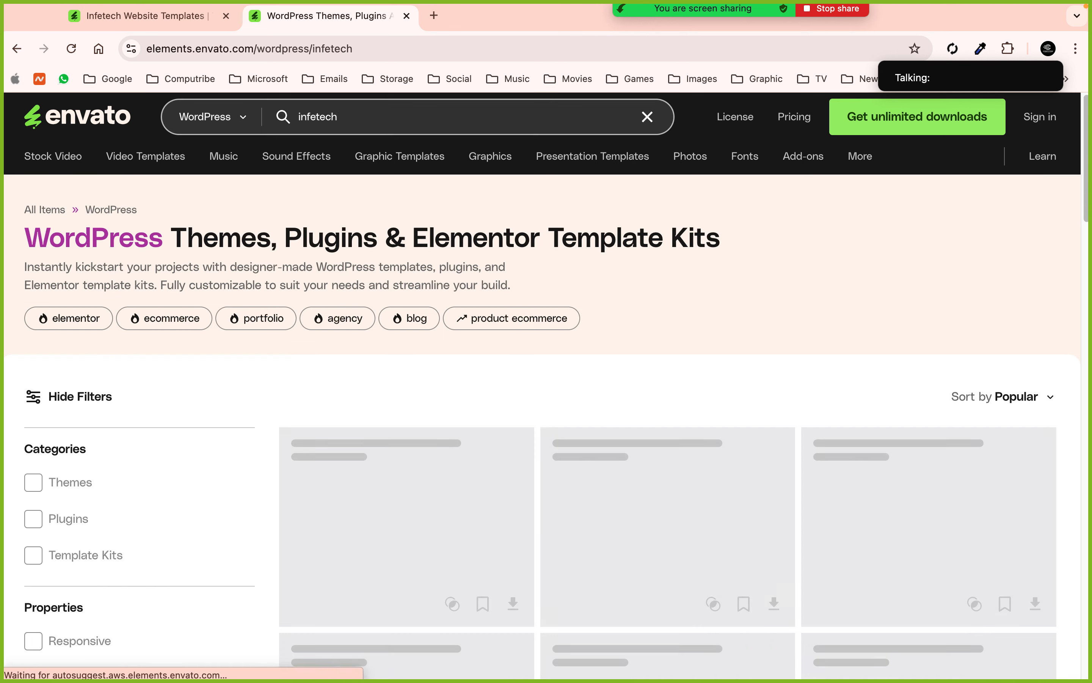
{"action": "scroll", "coordinate": [703, 258], "scroll_direction": "down", "scroll_amount": 4}
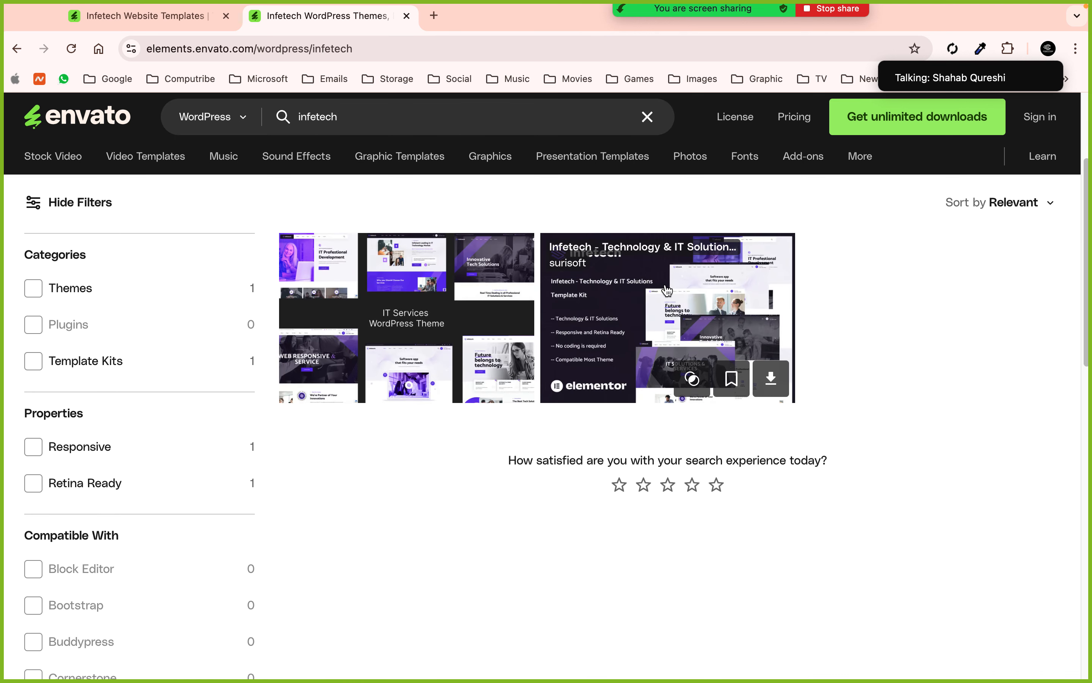
{"action": "left_click", "coordinate": [414, 306]}
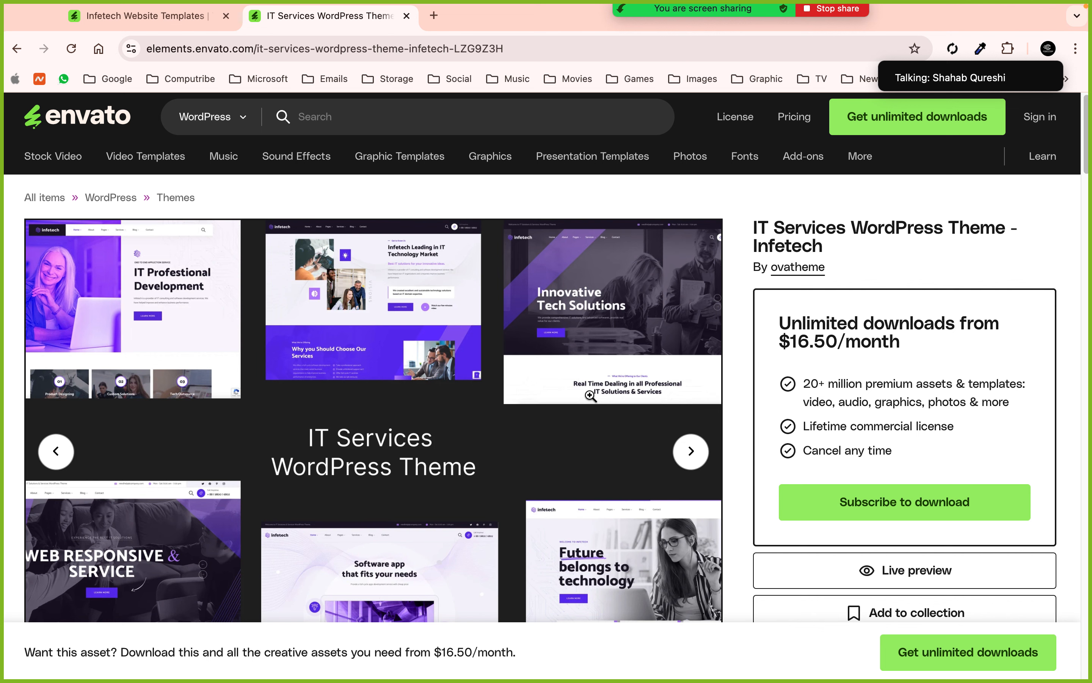
- Go back to the Elements WordPress grid, then show the ThemeForest infetech results again
{"action": "left_click", "coordinate": [171, 17]}
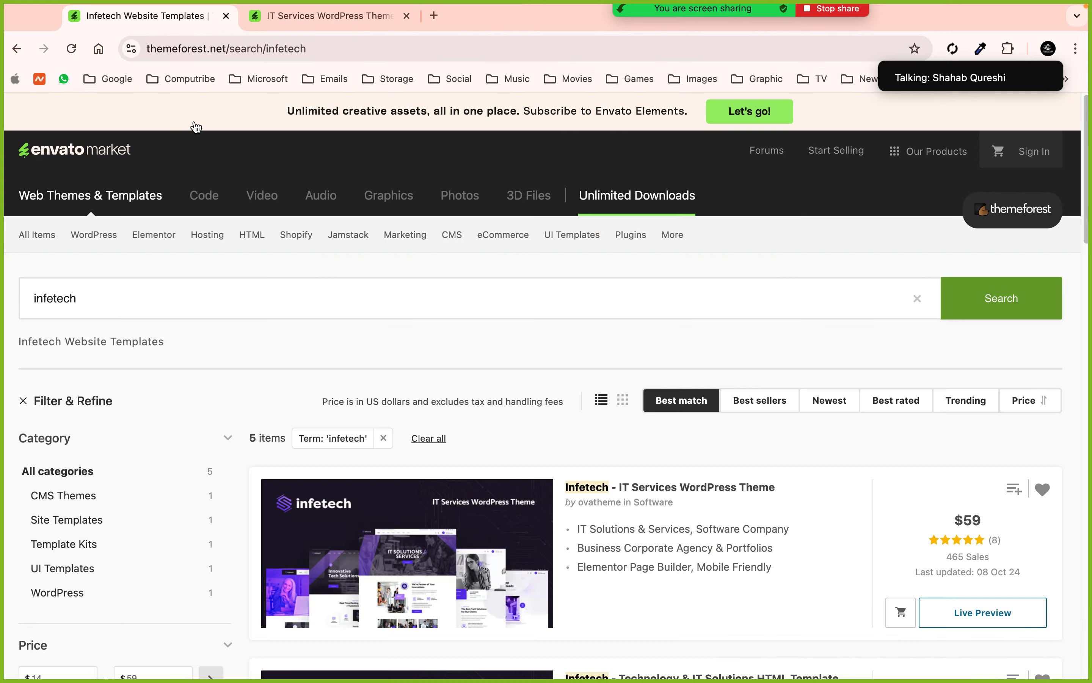
{"action": "left_click", "coordinate": [315, 18]}
{"action": "left_click", "coordinate": [16, 49]}
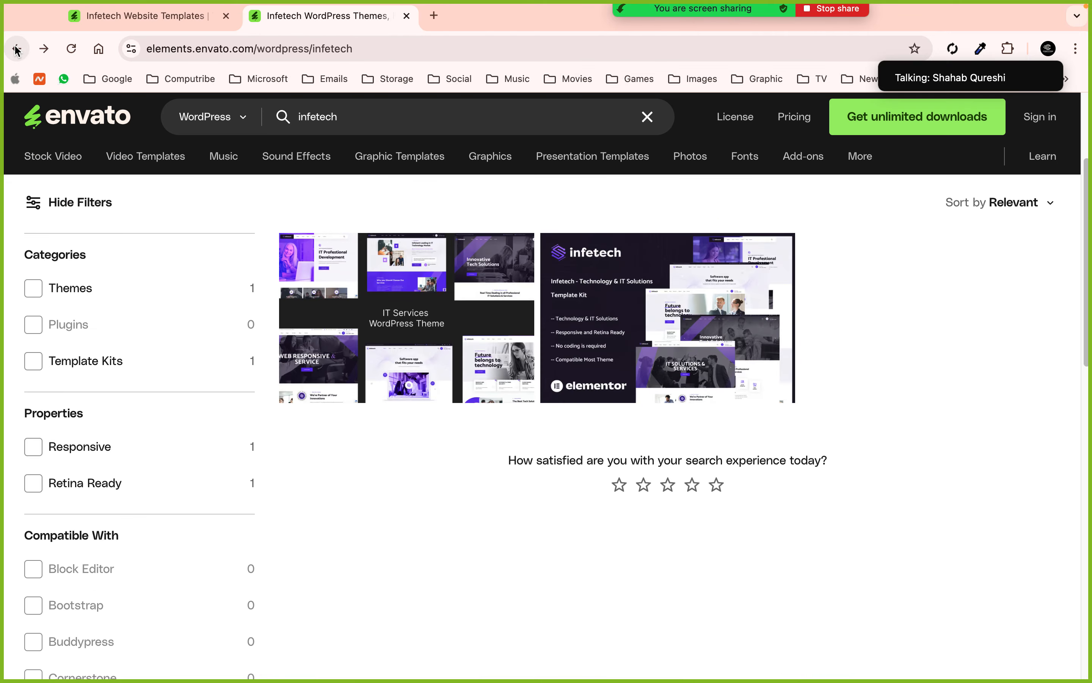
{"action": "left_click", "coordinate": [17, 49]}
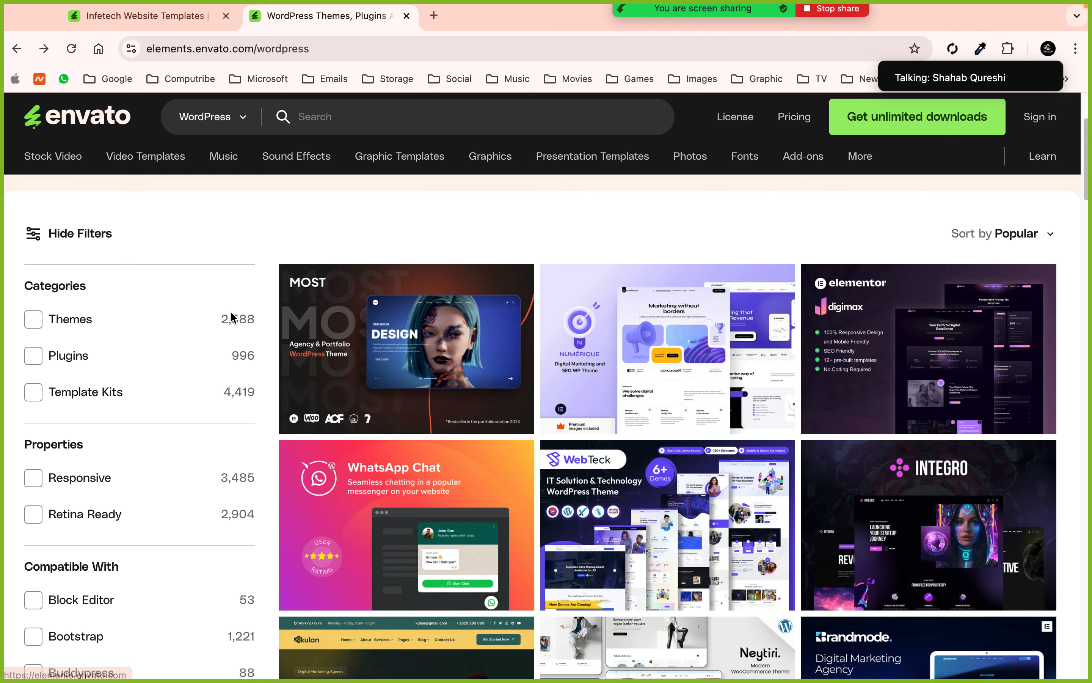
{"action": "left_click_drag", "start_coordinate": [217, 322], "coordinate": [261, 322]}
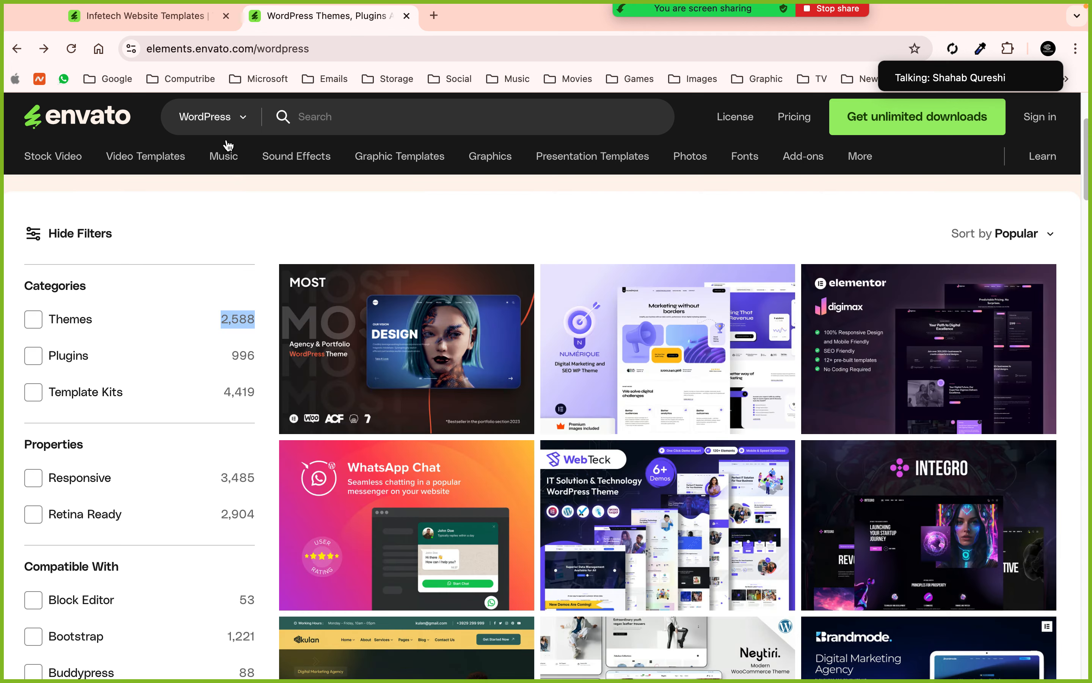
{"action": "left_click", "coordinate": [154, 19]}
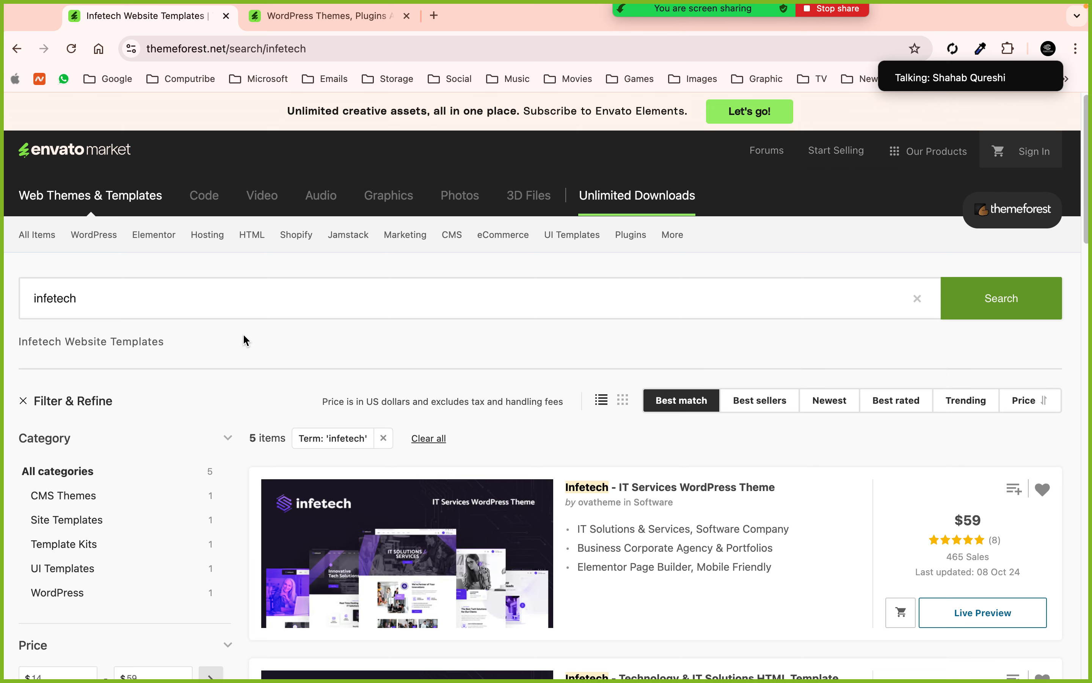
{"action": "left_click", "coordinate": [295, 25]}
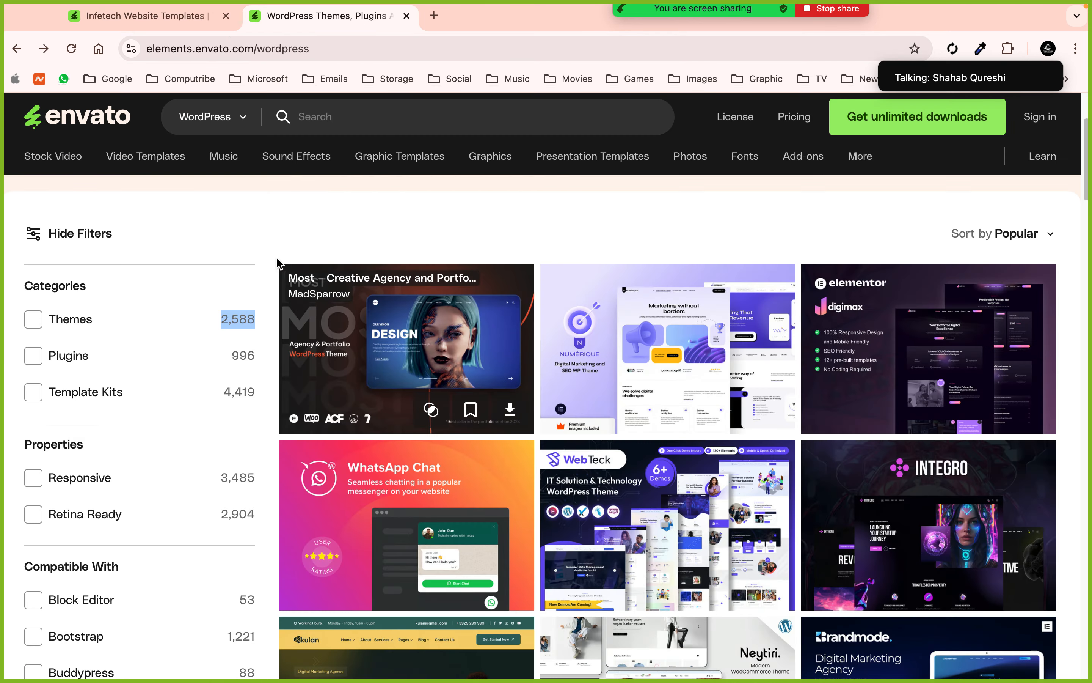
{"action": "left_click", "coordinate": [164, 25]}
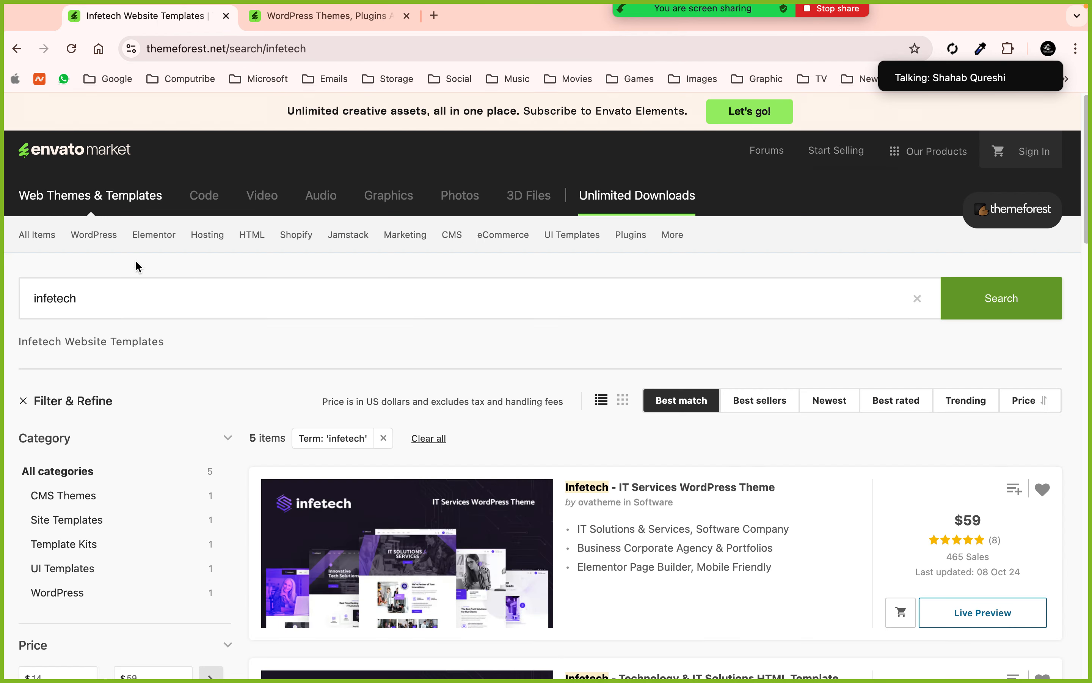
- Open ThemeForest's WordPress category page and scroll through its Corporate to Real Estate categories
{"action": "left_click", "coordinate": [108, 237]}
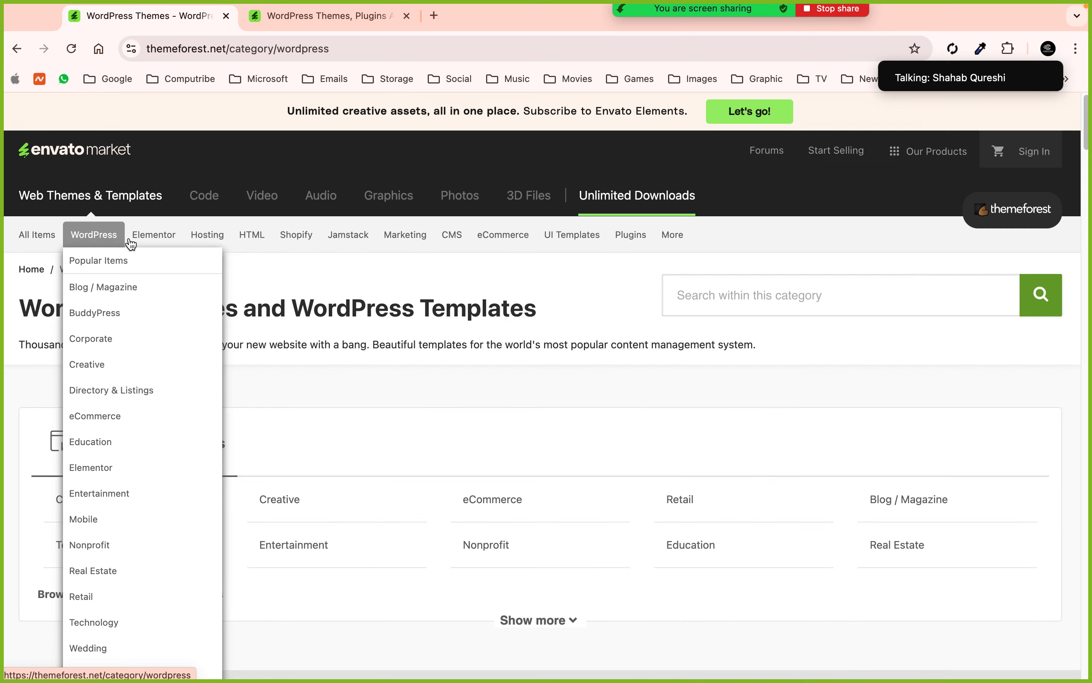
{"action": "scroll", "coordinate": [312, 487], "scroll_direction": "down", "scroll_amount": 10}
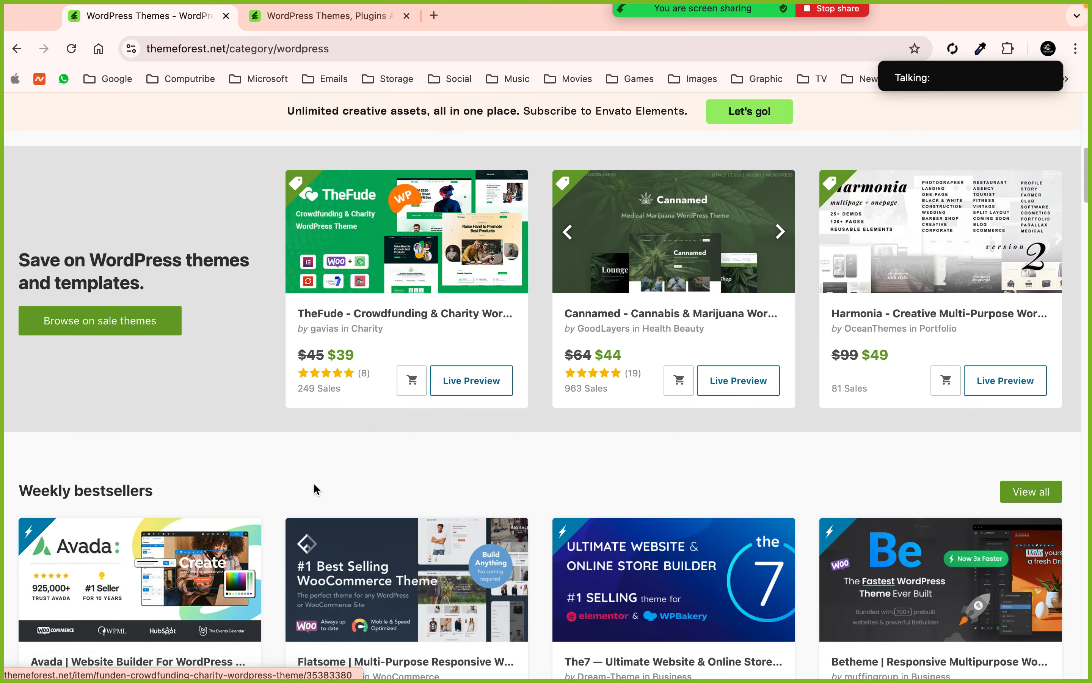
{"action": "scroll", "coordinate": [314, 482], "scroll_direction": "down", "scroll_amount": 12}
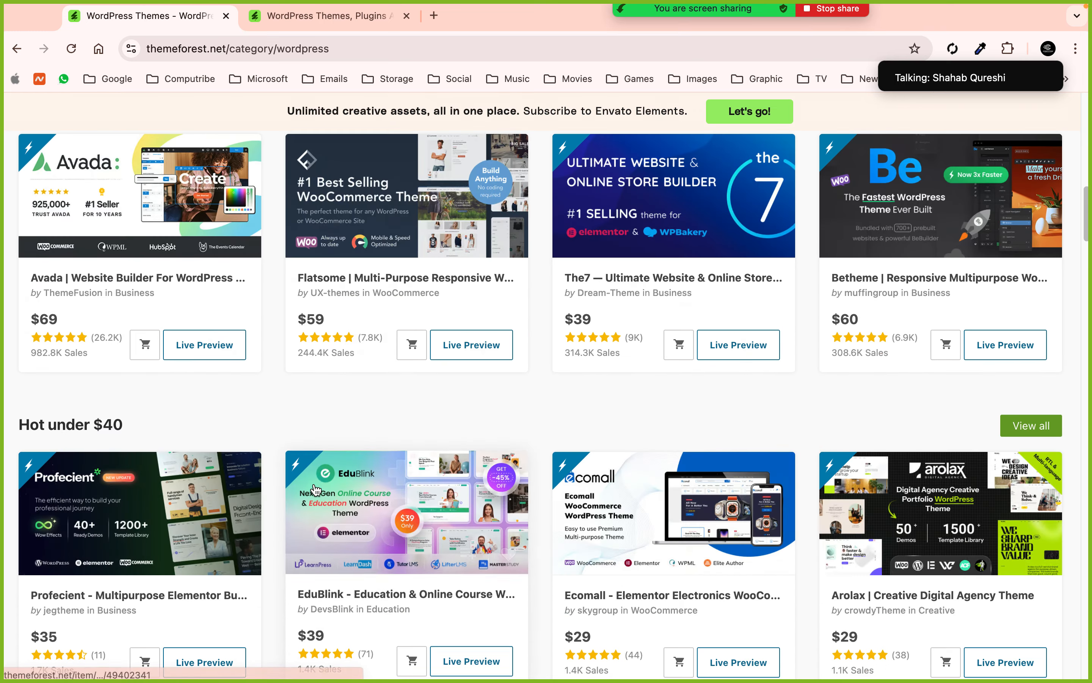
{"action": "scroll", "coordinate": [315, 488], "scroll_direction": "down", "scroll_amount": 3}
{"action": "scroll", "coordinate": [313, 482], "scroll_direction": "up", "scroll_amount": 20}
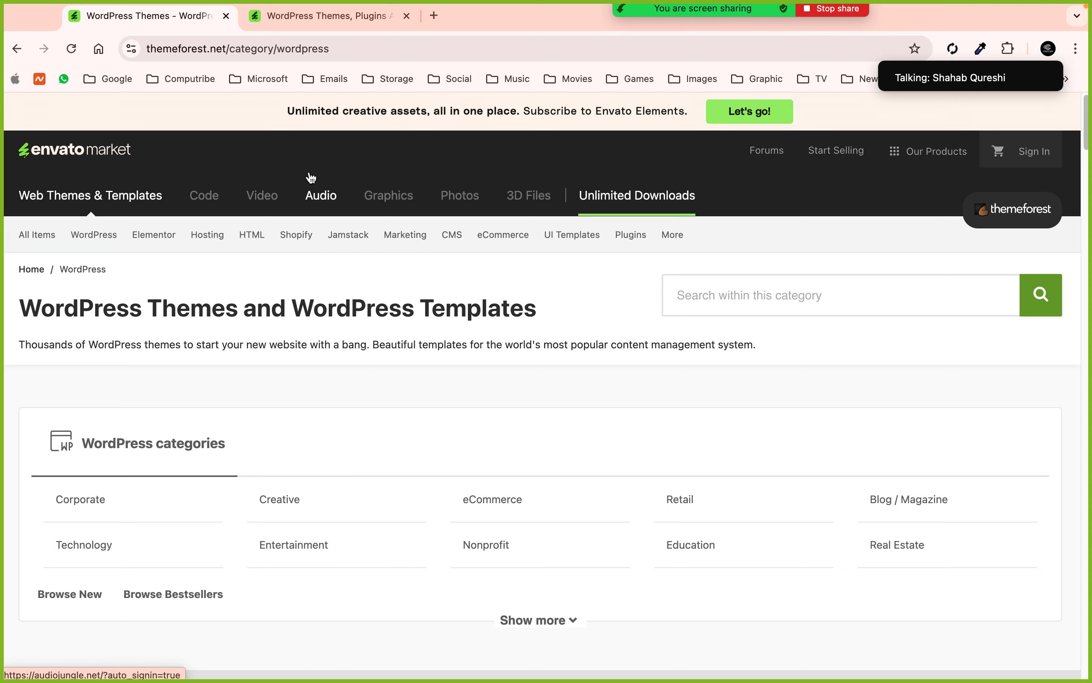
- Switch to the Envato Elements WordPress grid and scroll through its categories and popular items
{"action": "left_click", "coordinate": [282, 17]}
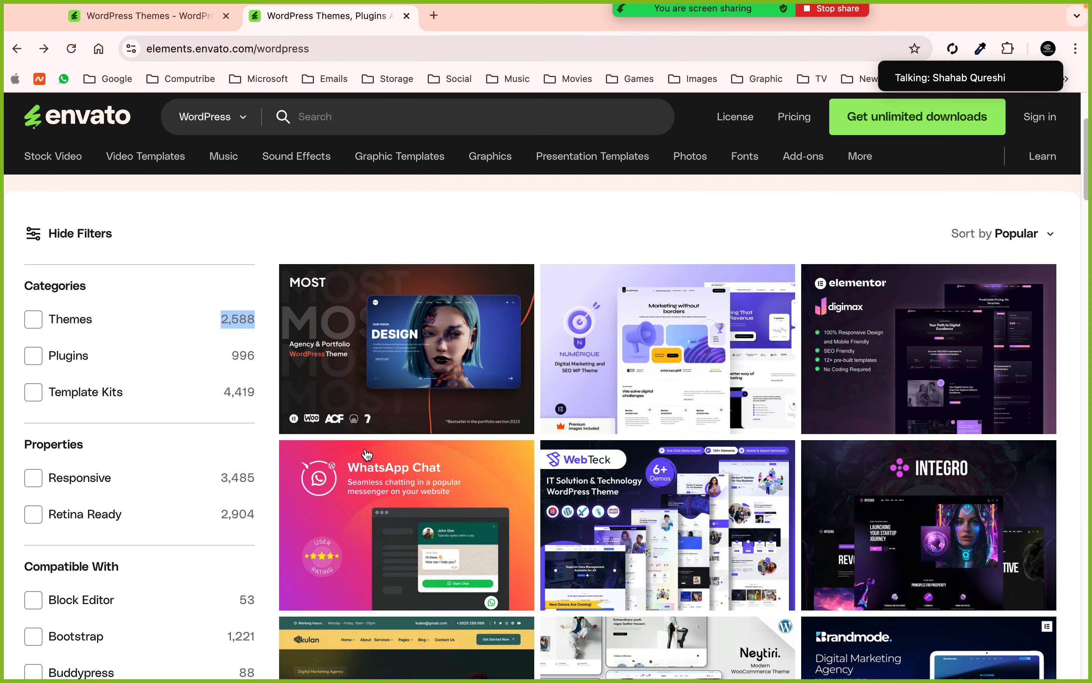
{"action": "scroll", "coordinate": [535, 381], "scroll_direction": "down", "scroll_amount": 3}
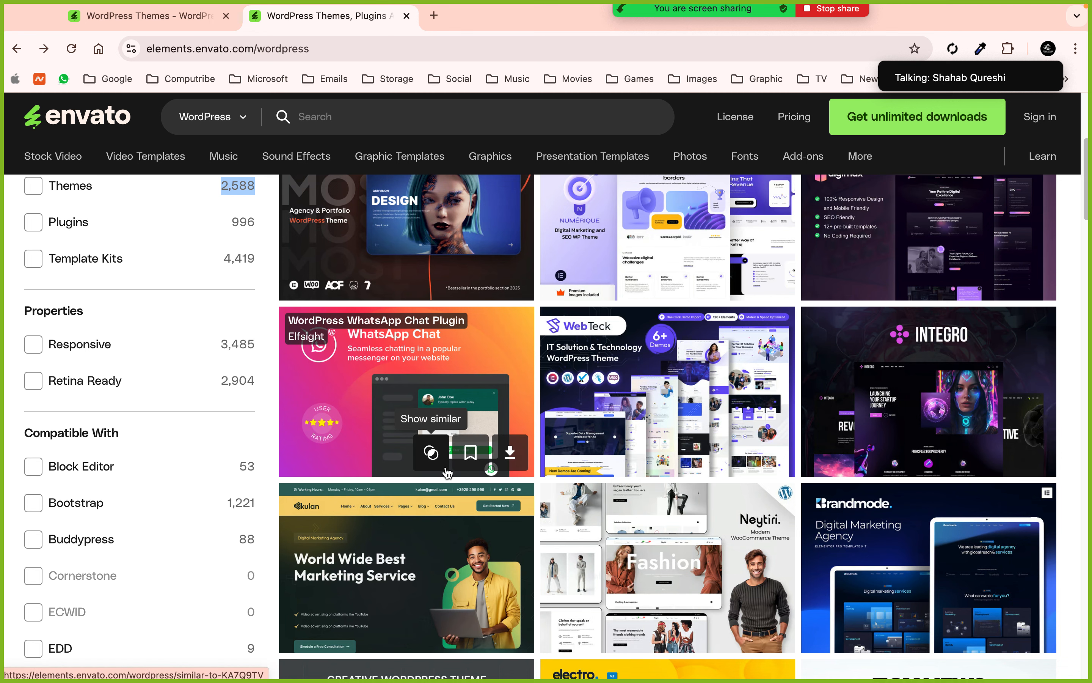
{"action": "scroll", "coordinate": [41, 352], "scroll_direction": "up", "scroll_amount": 5}
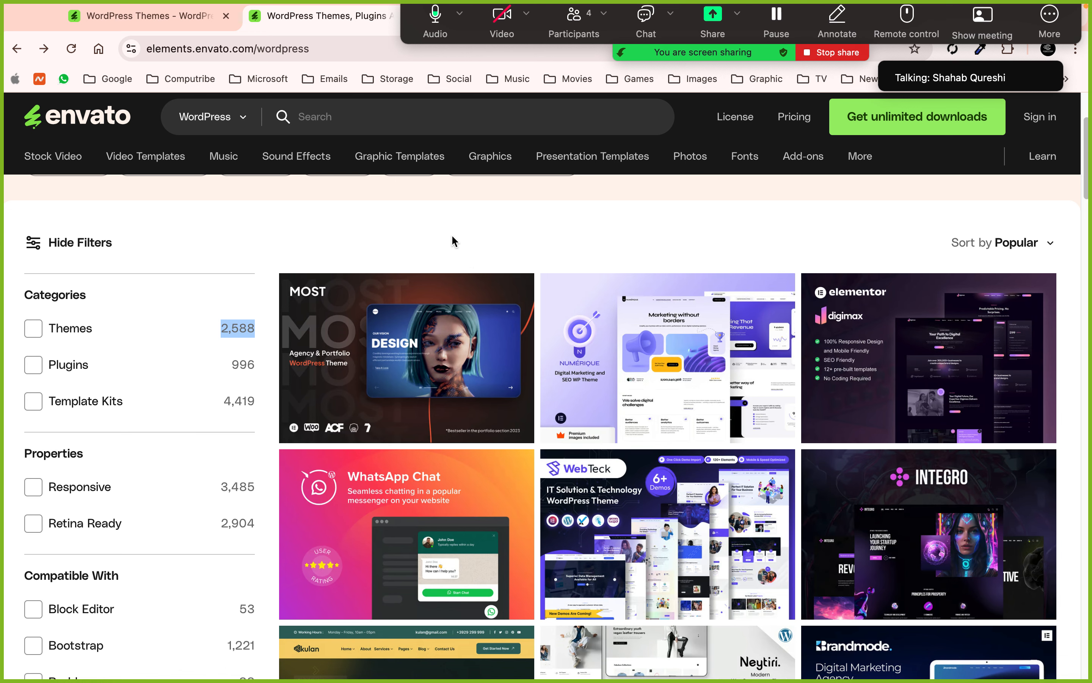
- Close the Envato tabs and load namecheap.com in a fresh tab
{"action": "left_click", "coordinate": [227, 35]}
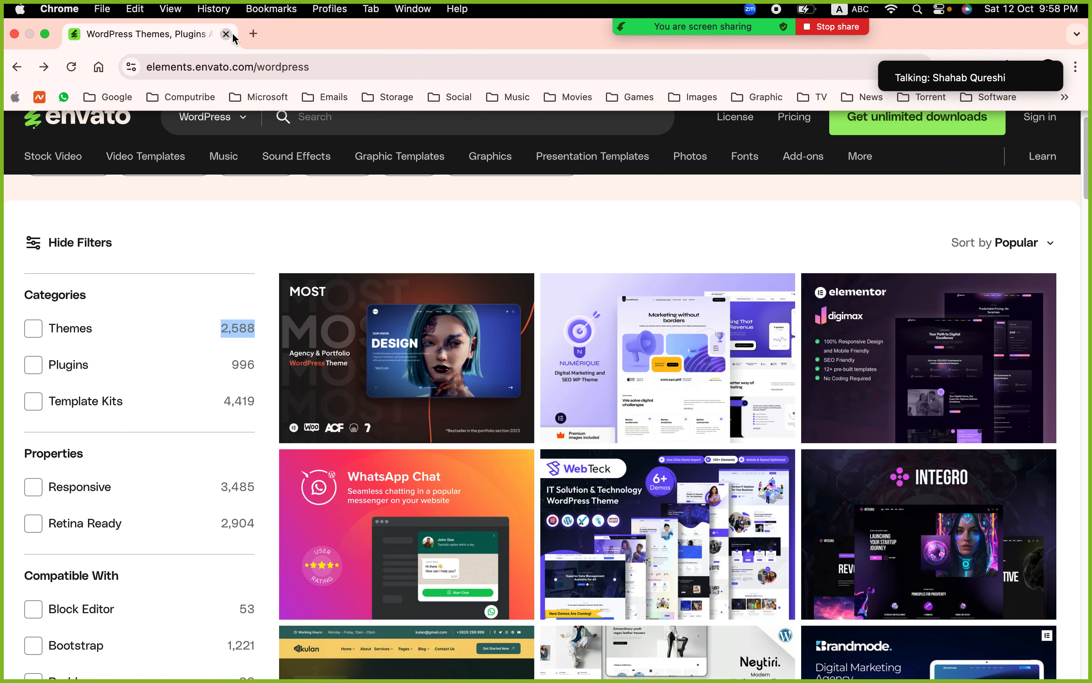
{"action": "left_click", "coordinate": [253, 35]}
{"action": "type", "text": "namecheap.com"}
{"action": "key", "text": "Return"}
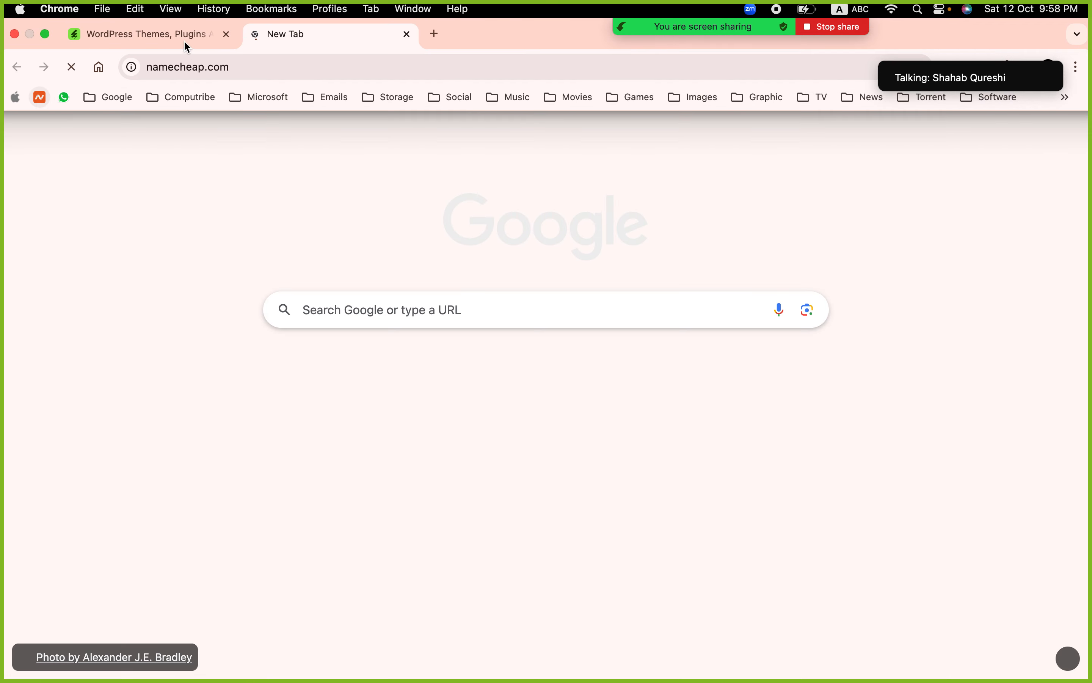
{"action": "left_click", "coordinate": [231, 35]}
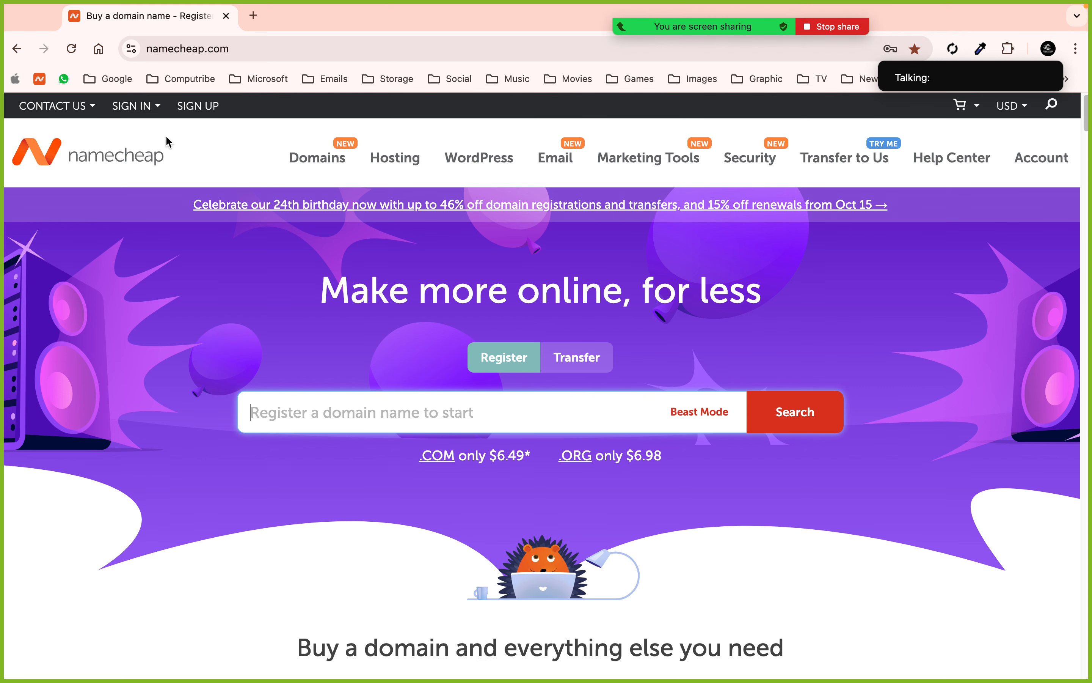
- Sign in to Namecheap using the browser's saved username and password
{"action": "left_click", "coordinate": [133, 106]}
{"action": "left_click", "coordinate": [163, 156]}
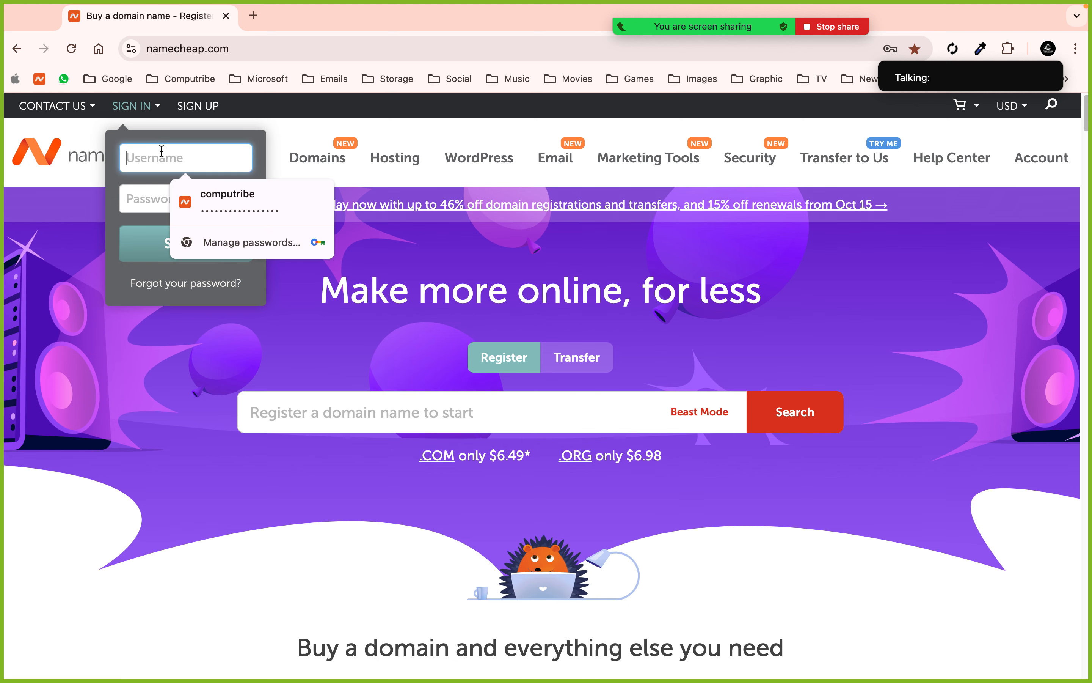
{"action": "left_click", "coordinate": [198, 191]}
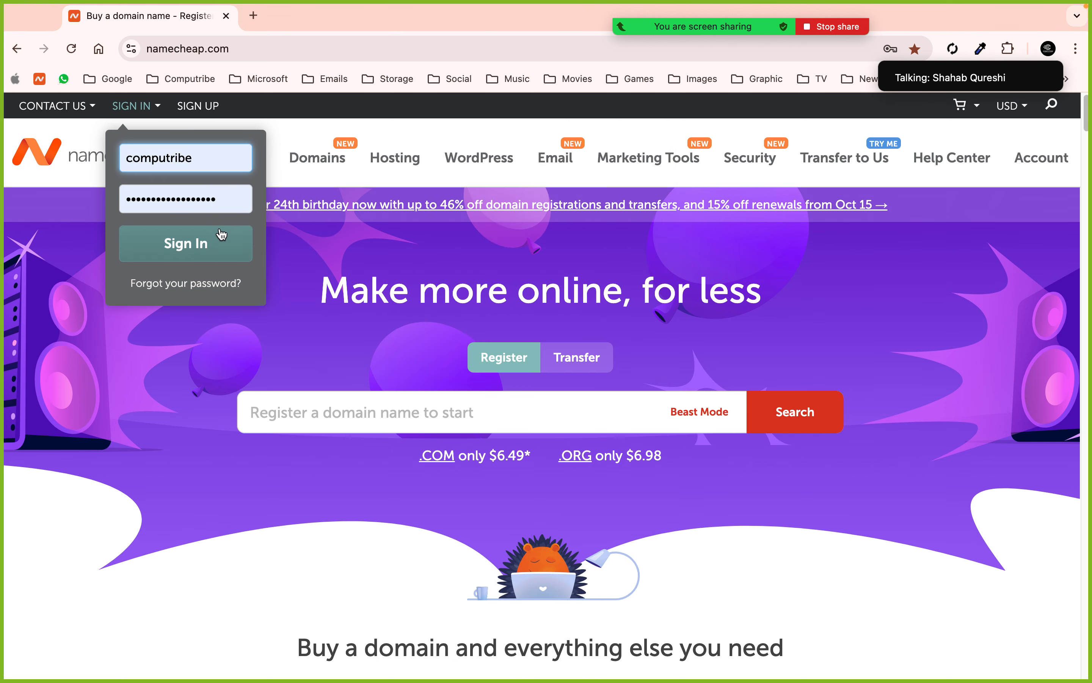
{"action": "left_click", "coordinate": [223, 243]}
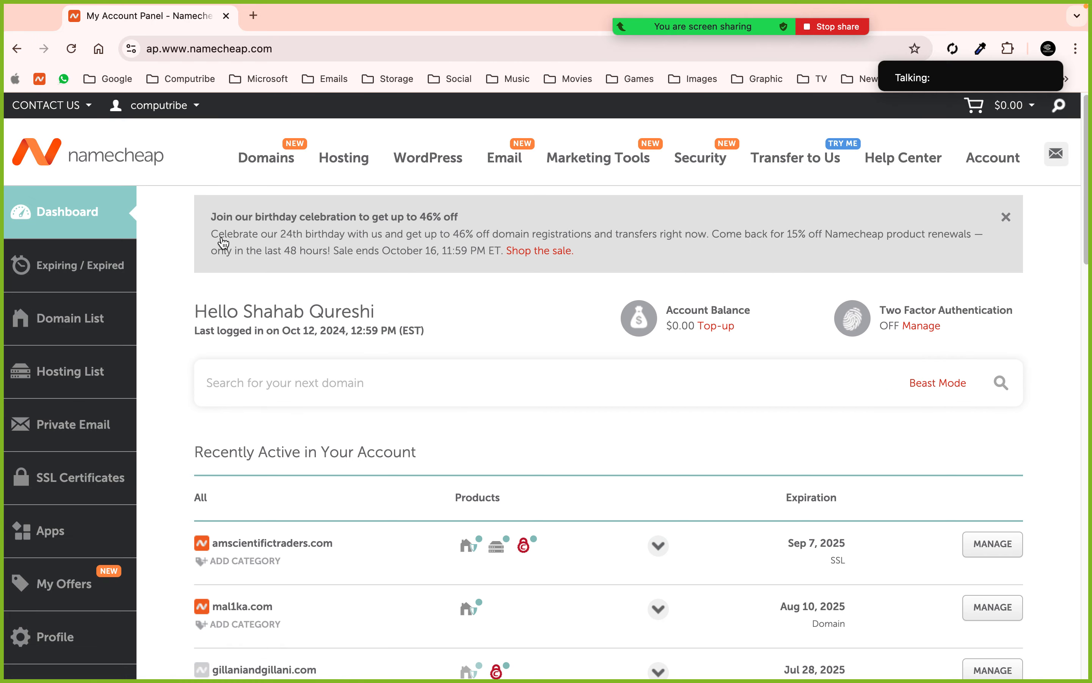
- From the Namecheap homepage, go to Shared Hosting and choose the Stellar Business plan
{"action": "left_click", "coordinate": [59, 158]}
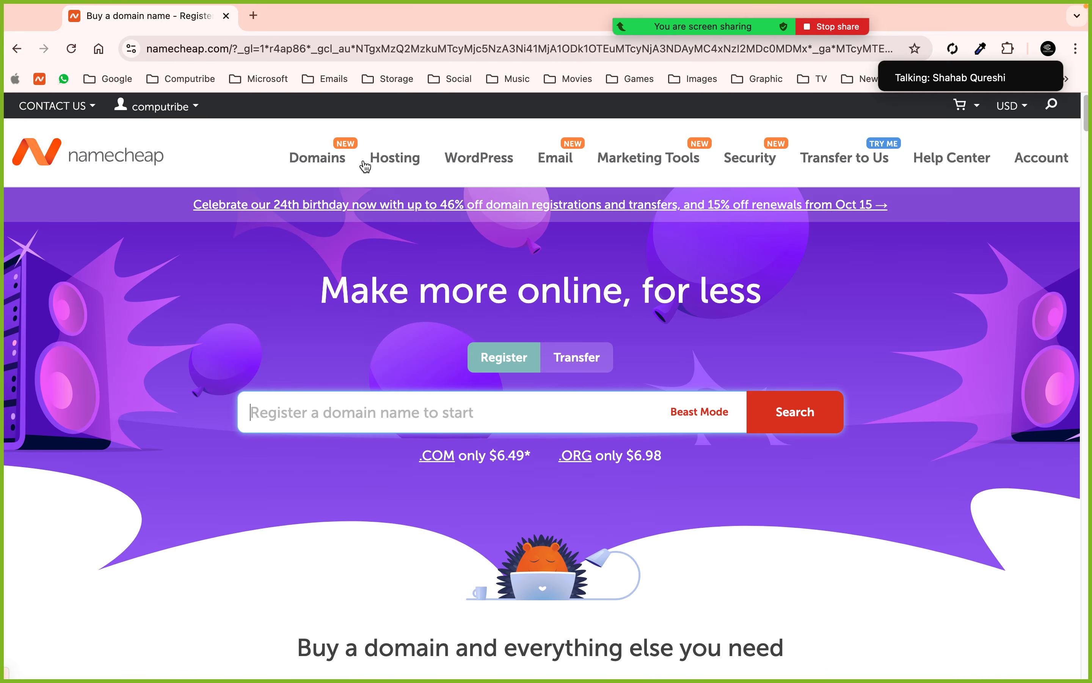
{"action": "mouse_move", "coordinate": [385, 165]}
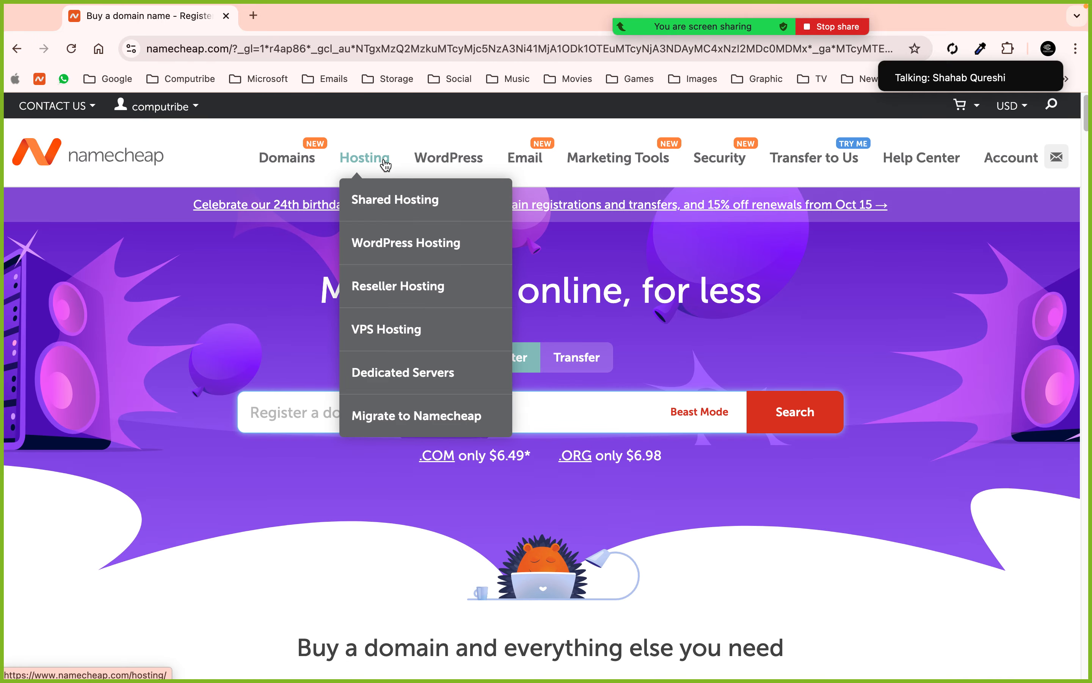
{"action": "left_click", "coordinate": [371, 200]}
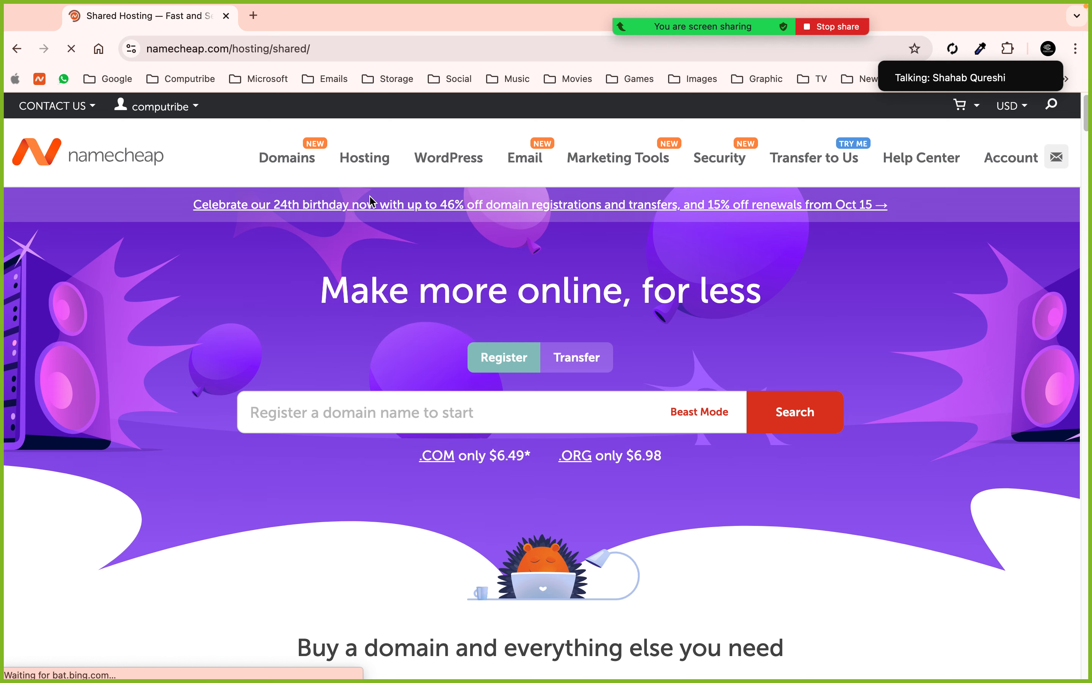
{"action": "scroll", "coordinate": [366, 305], "scroll_direction": "down", "scroll_amount": 10}
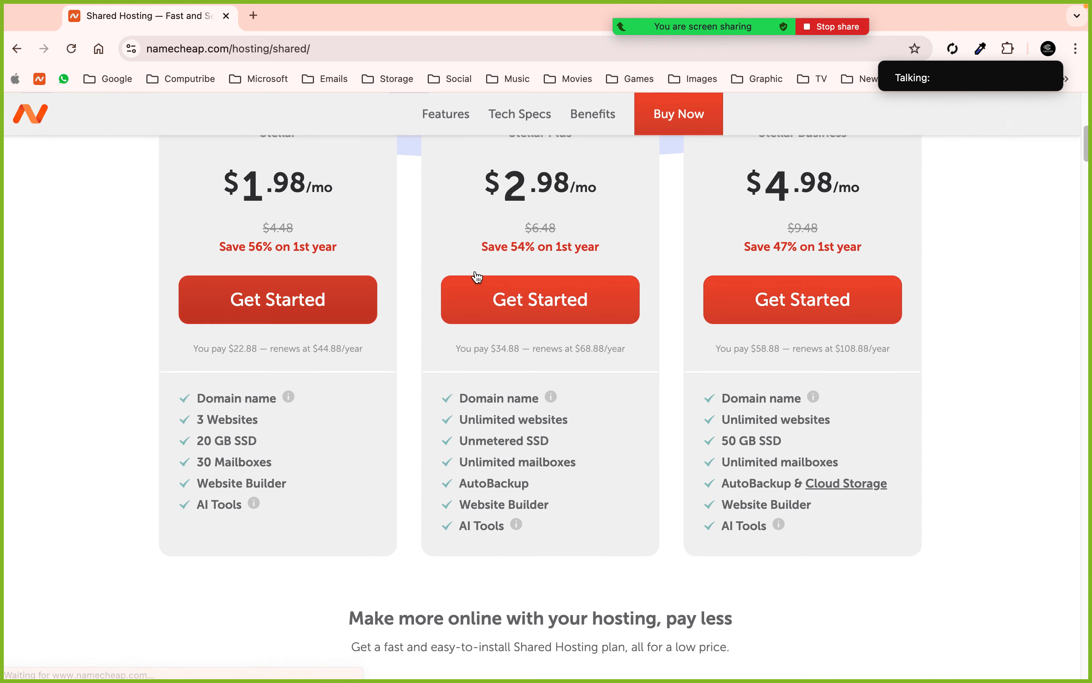
{"action": "left_click", "coordinate": [767, 302]}
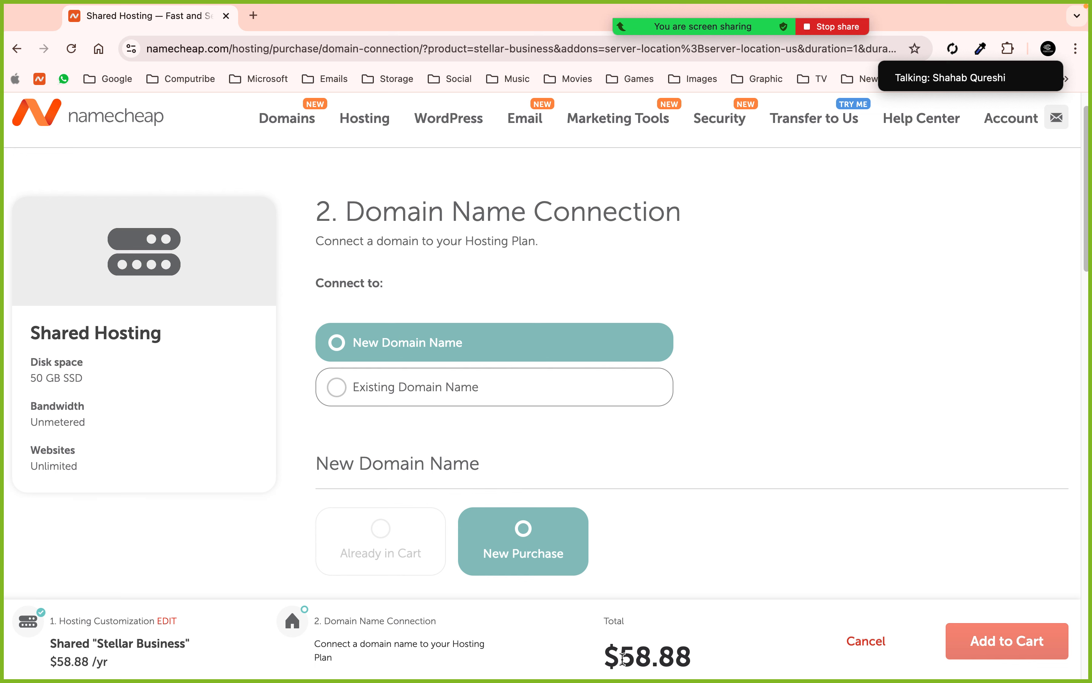
{"action": "scroll", "coordinate": [580, 519], "scroll_direction": "down", "scroll_amount": 1}
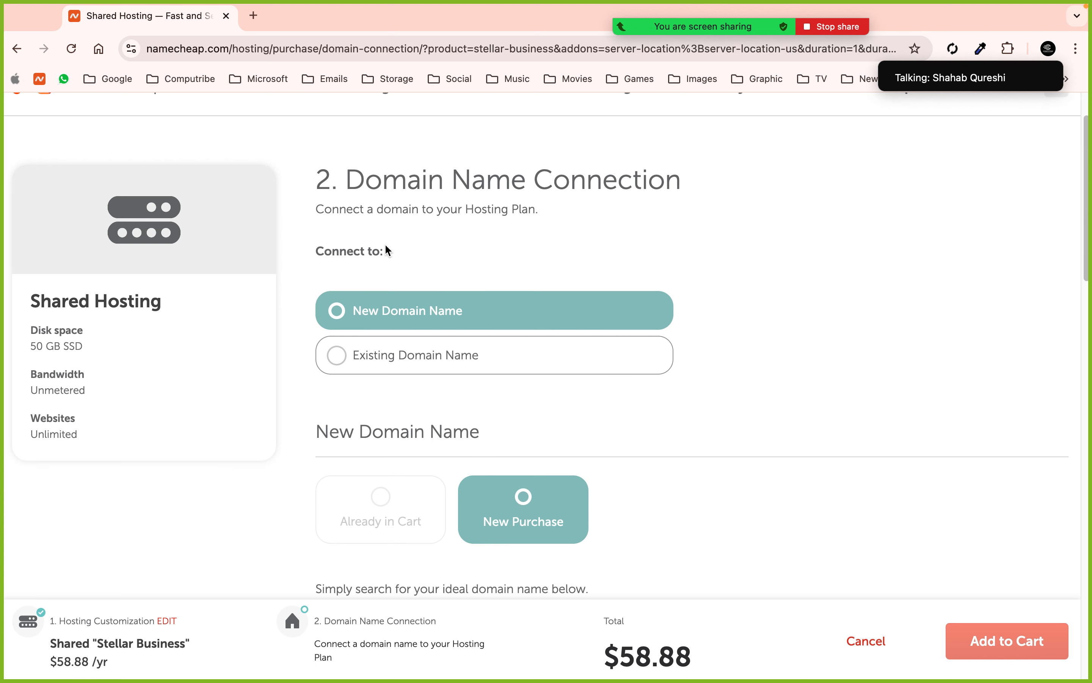
{"action": "scroll", "coordinate": [449, 251], "scroll_direction": "down", "scroll_amount": 1}
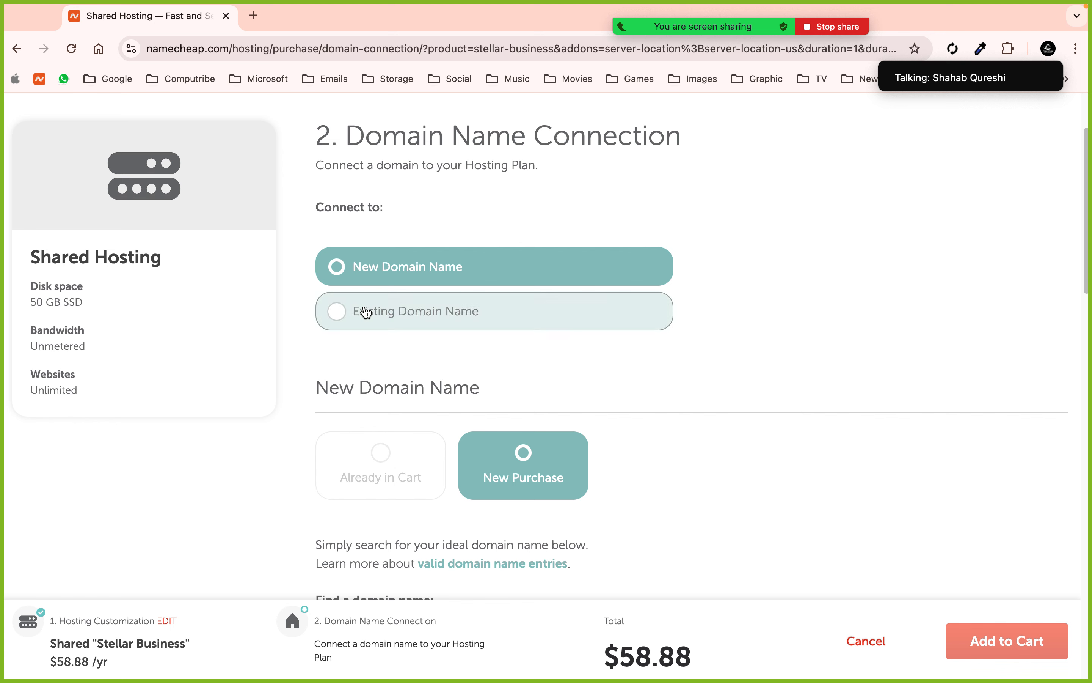
{"action": "scroll", "coordinate": [385, 315], "scroll_direction": "down", "scroll_amount": 3}
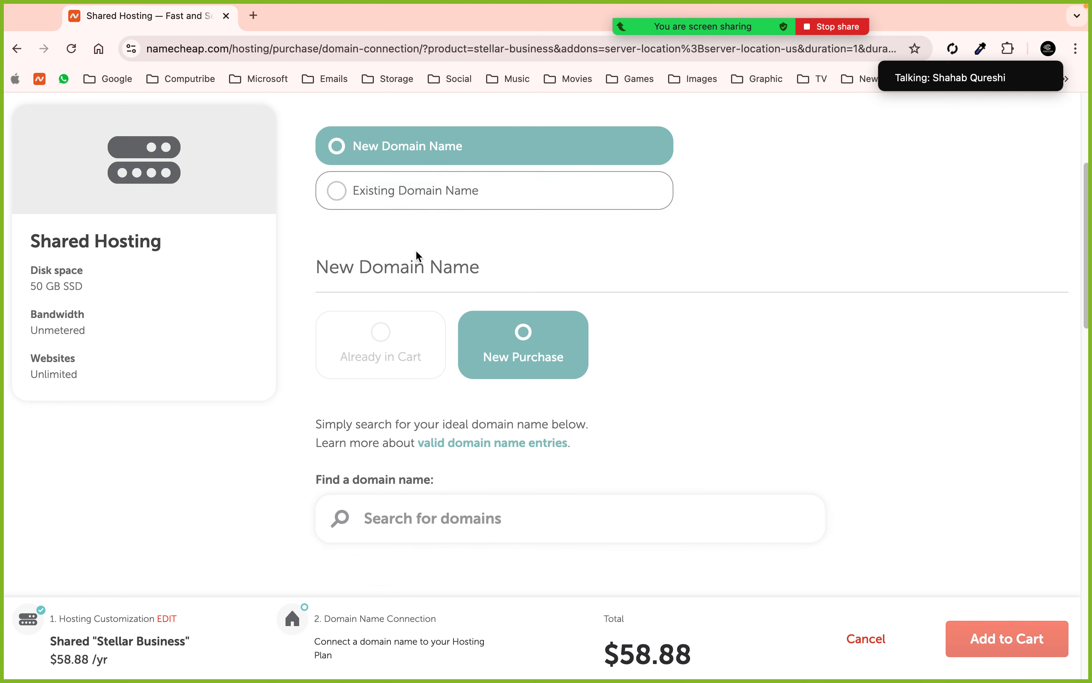
{"action": "left_click", "coordinate": [357, 192]}
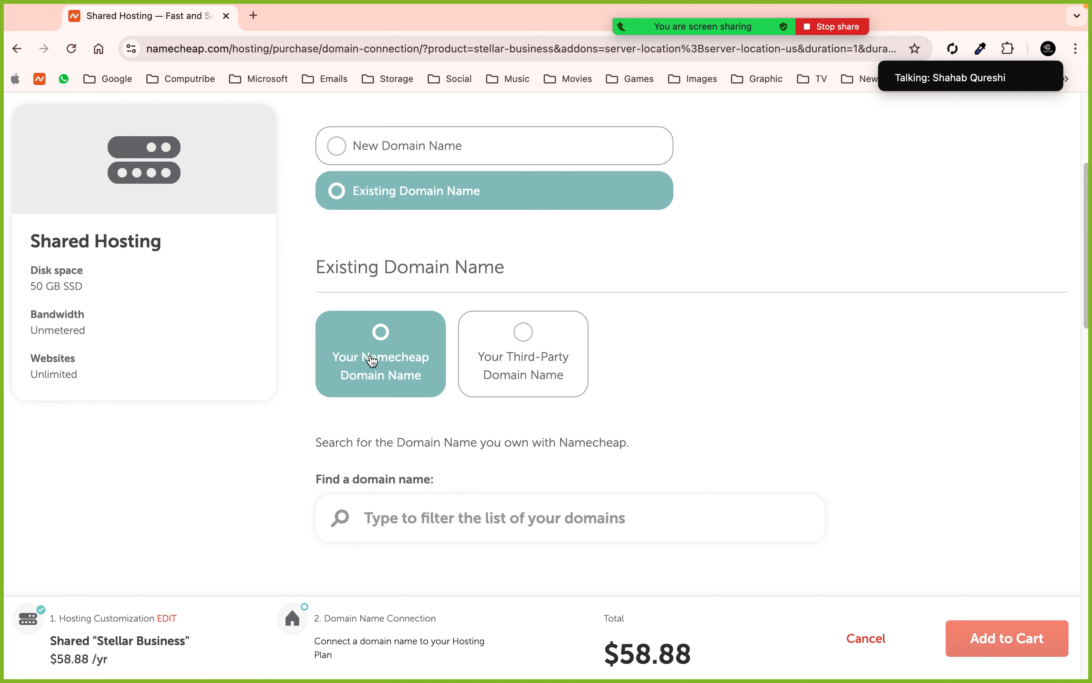
{"action": "scroll", "coordinate": [392, 425], "scroll_direction": "down", "scroll_amount": 3}
{"action": "scroll", "coordinate": [447, 377], "scroll_direction": "up", "scroll_amount": 1}
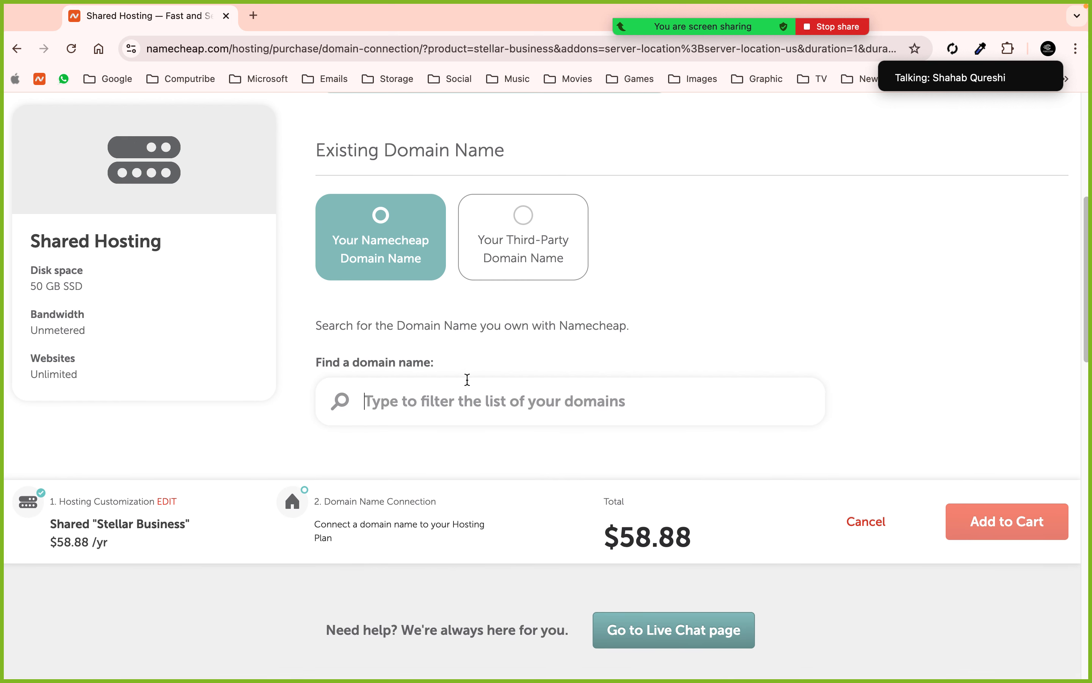
{"action": "left_click", "coordinate": [525, 226]}
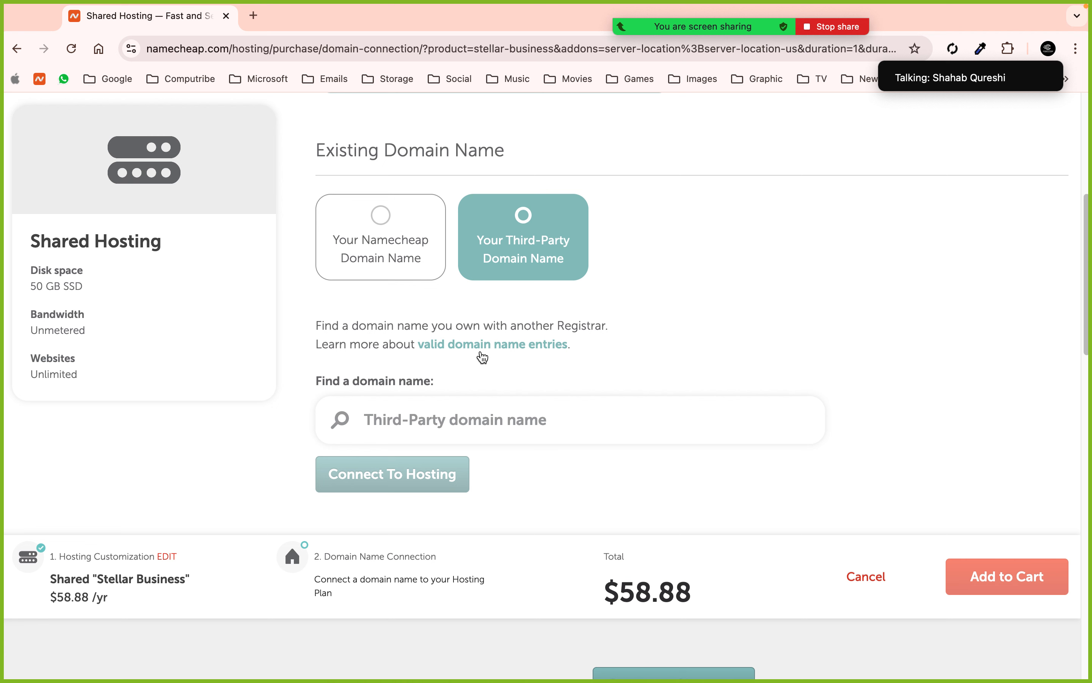
{"action": "left_click", "coordinate": [458, 428]}
{"action": "scroll", "coordinate": [430, 474], "scroll_direction": "up", "scroll_amount": 5}
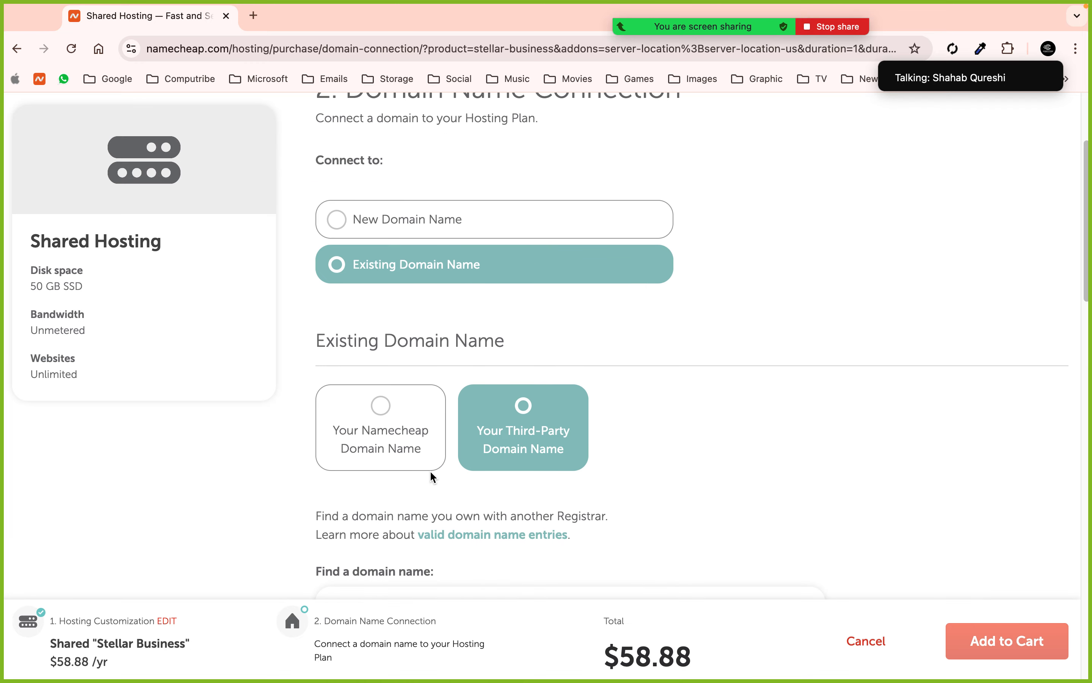
{"action": "left_click", "coordinate": [412, 222]}
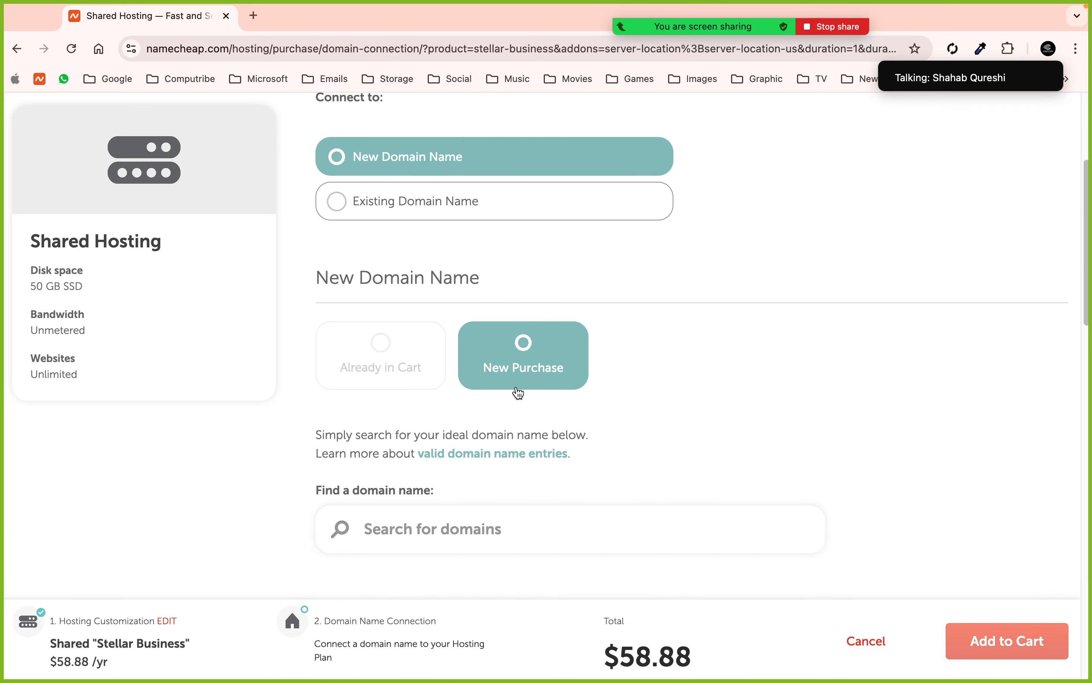
{"action": "scroll", "coordinate": [517, 391], "scroll_direction": "down", "scroll_amount": 8}
{"action": "scroll", "coordinate": [444, 234], "scroll_direction": "up", "scroll_amount": 3}
{"action": "scroll", "coordinate": [439, 168], "scroll_direction": "up", "scroll_amount": 3}
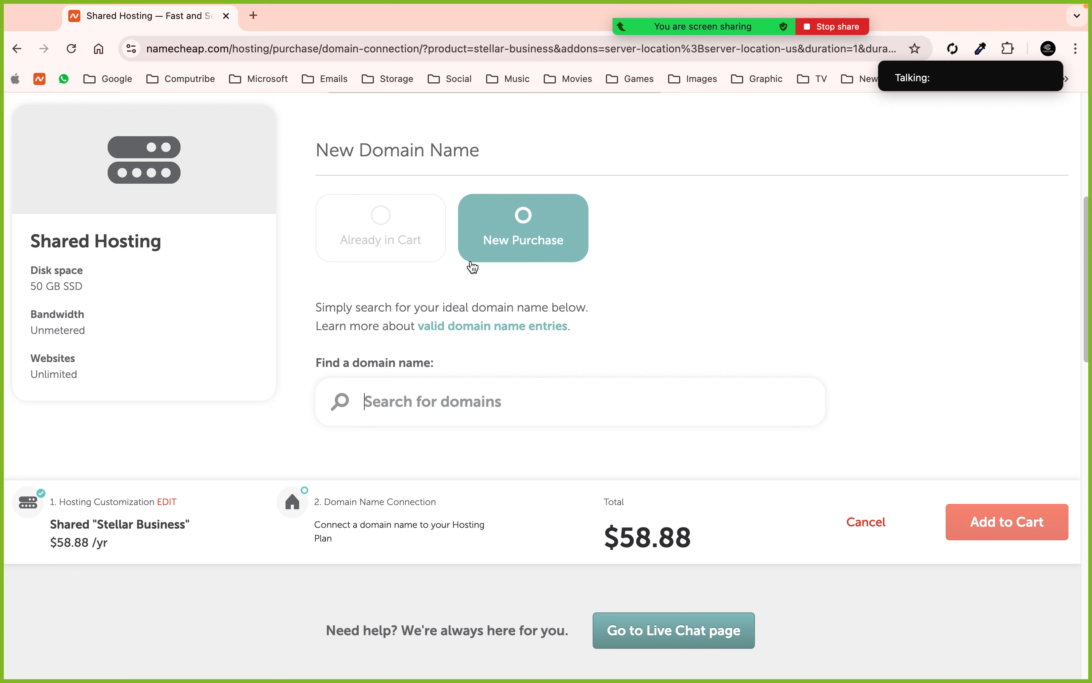
- Connect qureshedge12.com to the Stellar Business hosting and add both to the cart
{"action": "type", "text": "qureshedge12"}
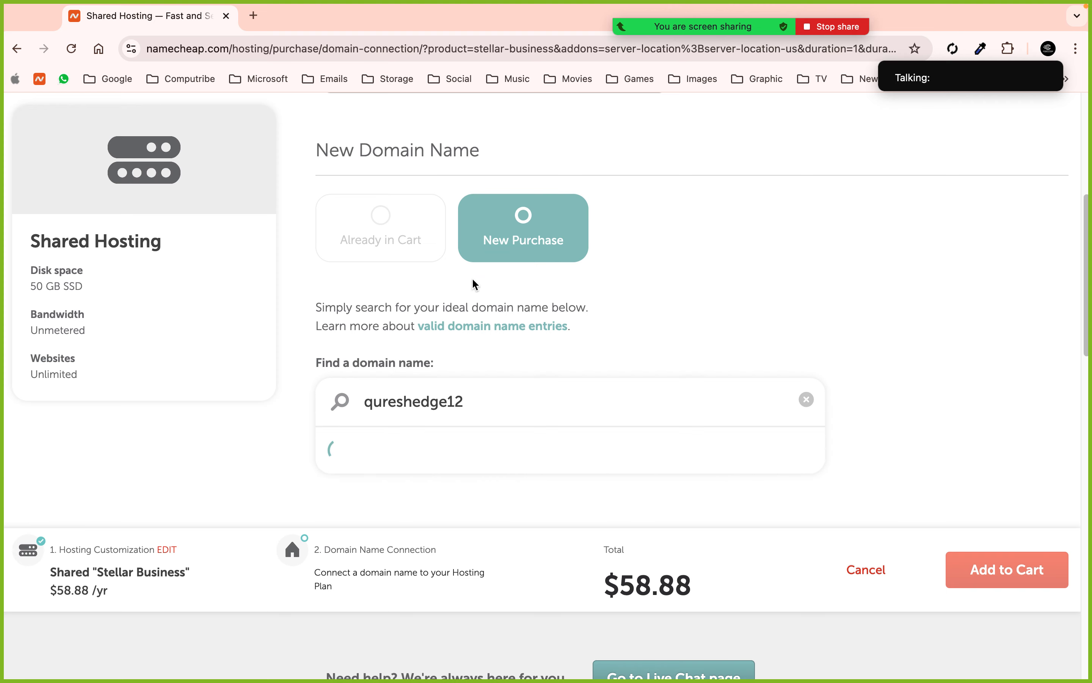
{"action": "scroll", "coordinate": [520, 338], "scroll_direction": "down", "scroll_amount": 3}
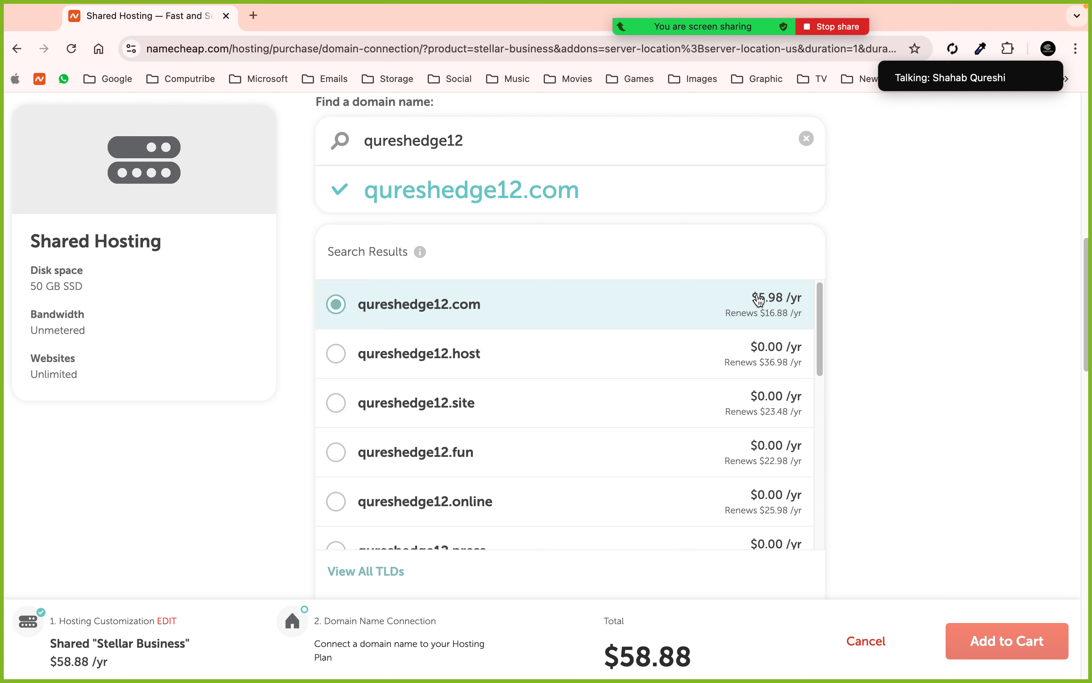
{"action": "scroll", "coordinate": [898, 273], "scroll_direction": "down", "scroll_amount": 3}
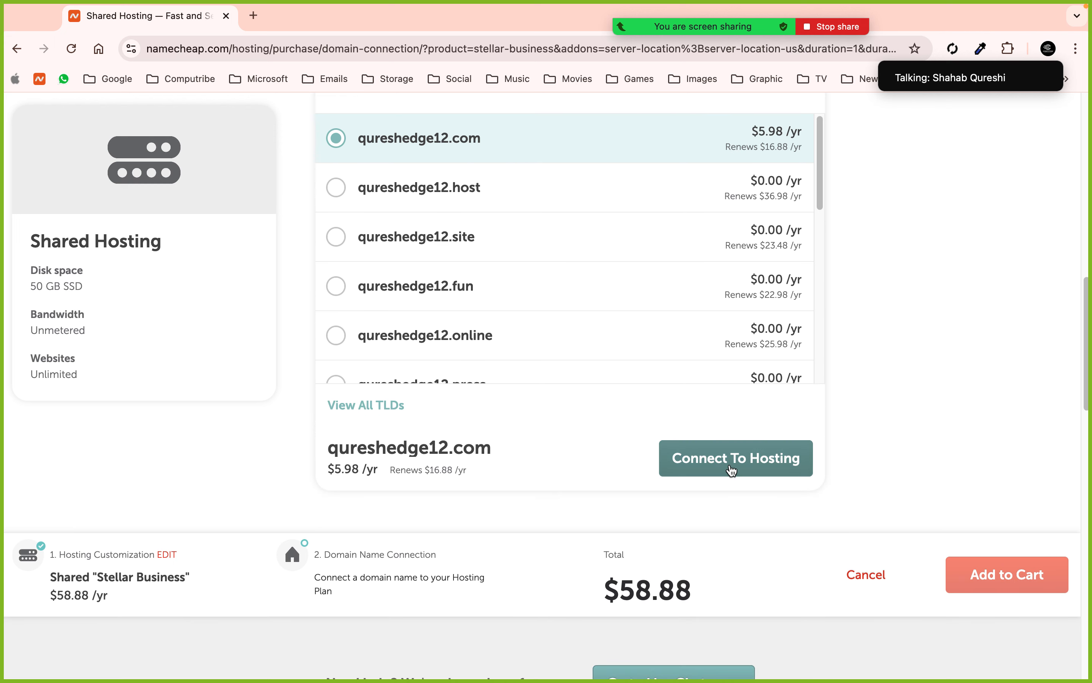
{"action": "left_click", "coordinate": [732, 470]}
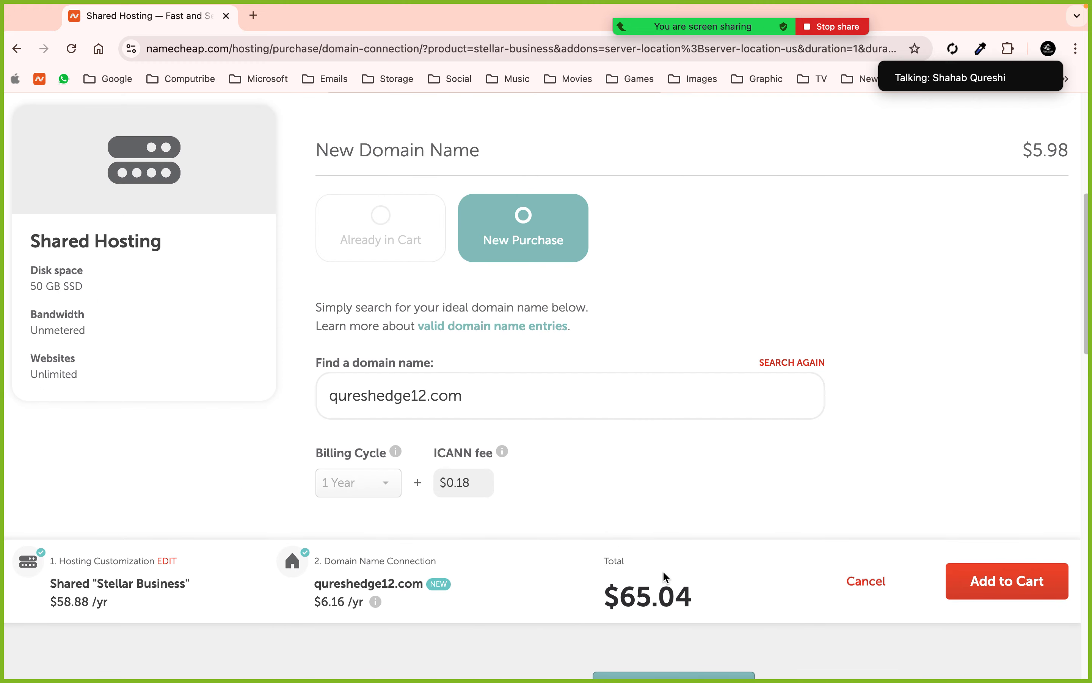
{"action": "left_click", "coordinate": [1026, 581]}
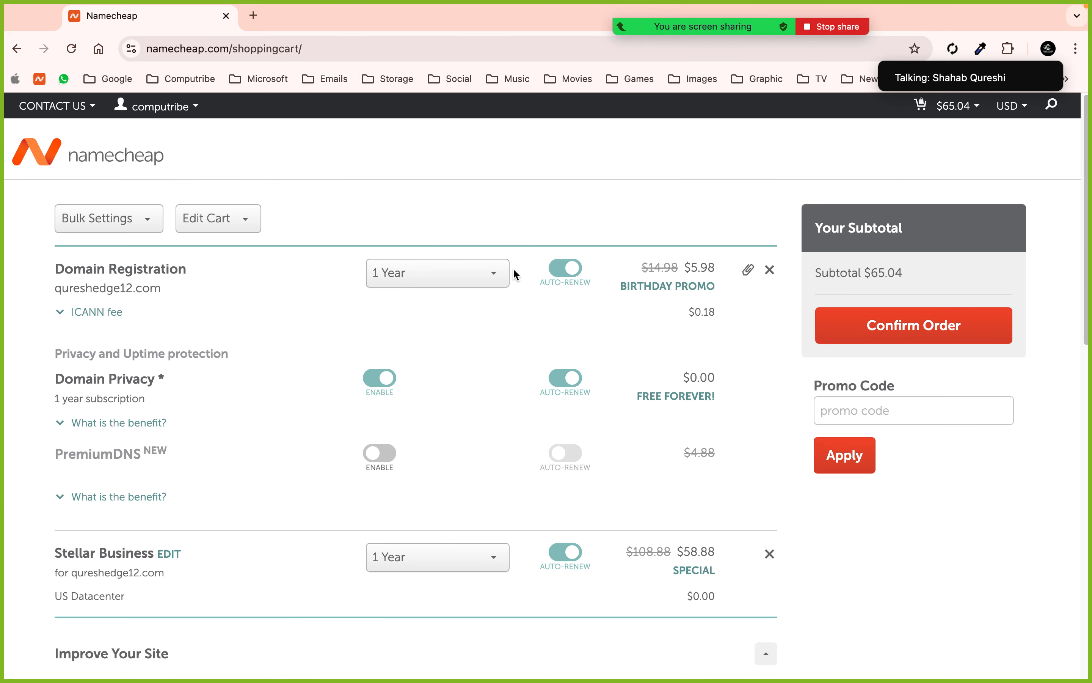
- Keep the domain and hosting periods at 1 Year and confirm the order
{"action": "left_click", "coordinate": [490, 275]}
{"action": "left_click", "coordinate": [447, 301]}
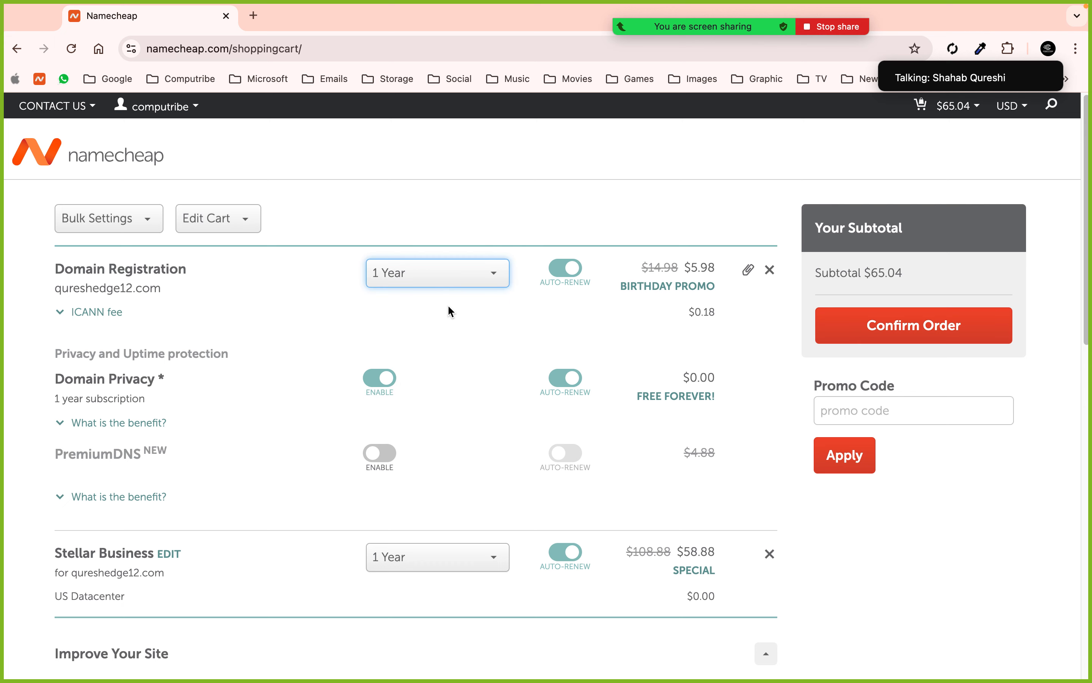
{"action": "left_click", "coordinate": [478, 560]}
{"action": "left_click", "coordinate": [478, 562]}
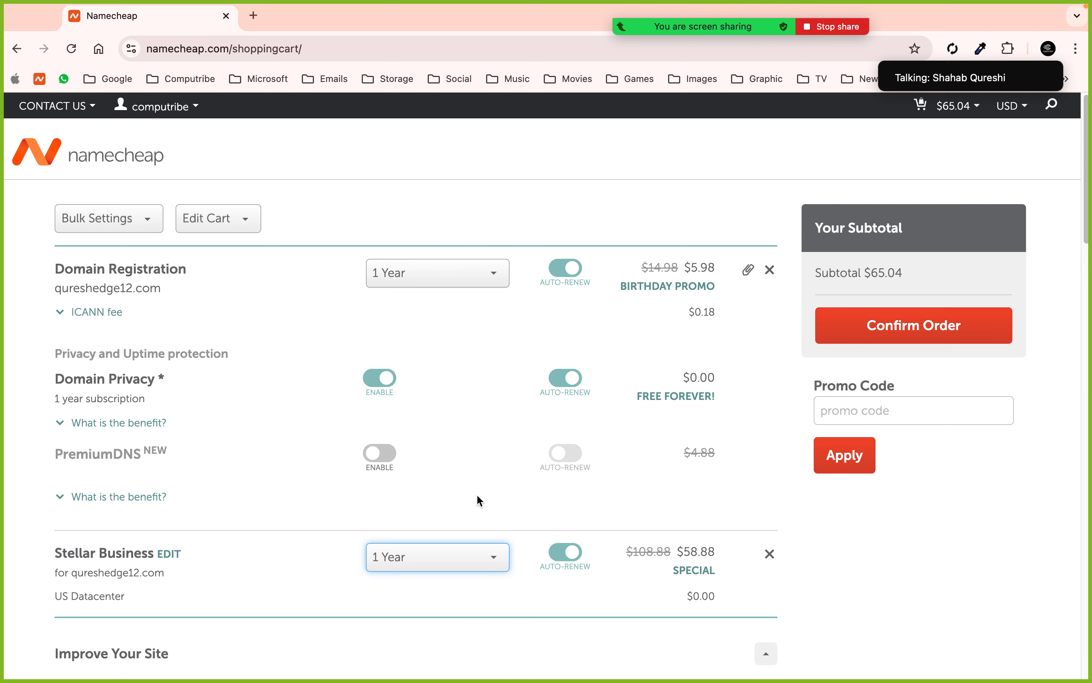
{"action": "scroll", "coordinate": [477, 494], "scroll_direction": "down", "scroll_amount": 3}
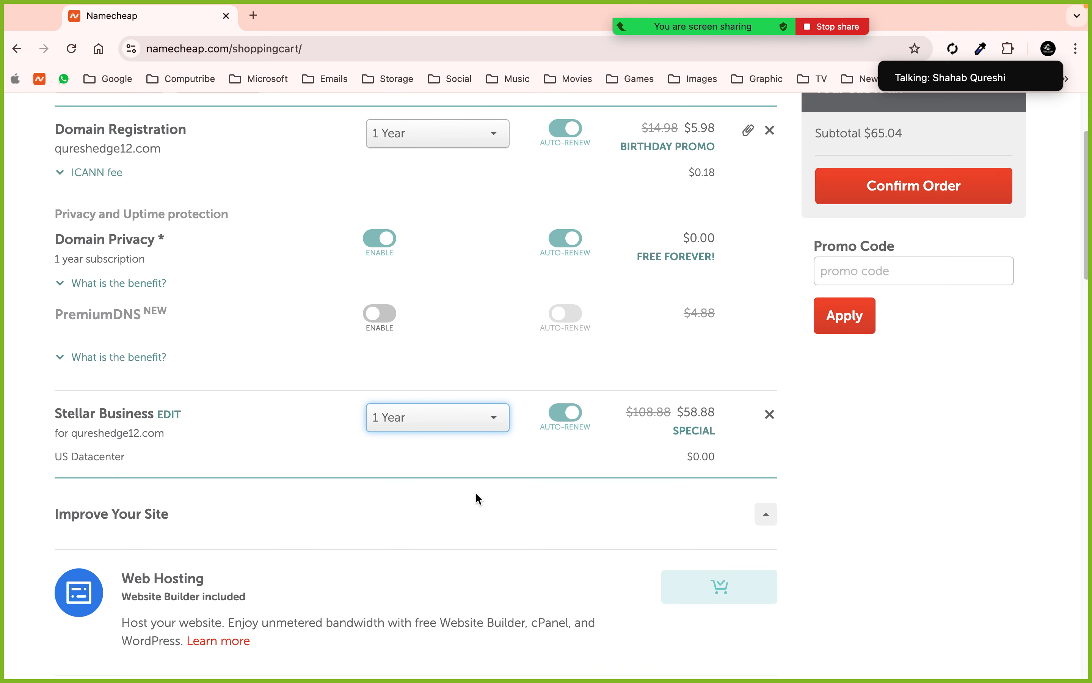
{"action": "scroll", "coordinate": [477, 494], "scroll_direction": "up", "scroll_amount": 1}
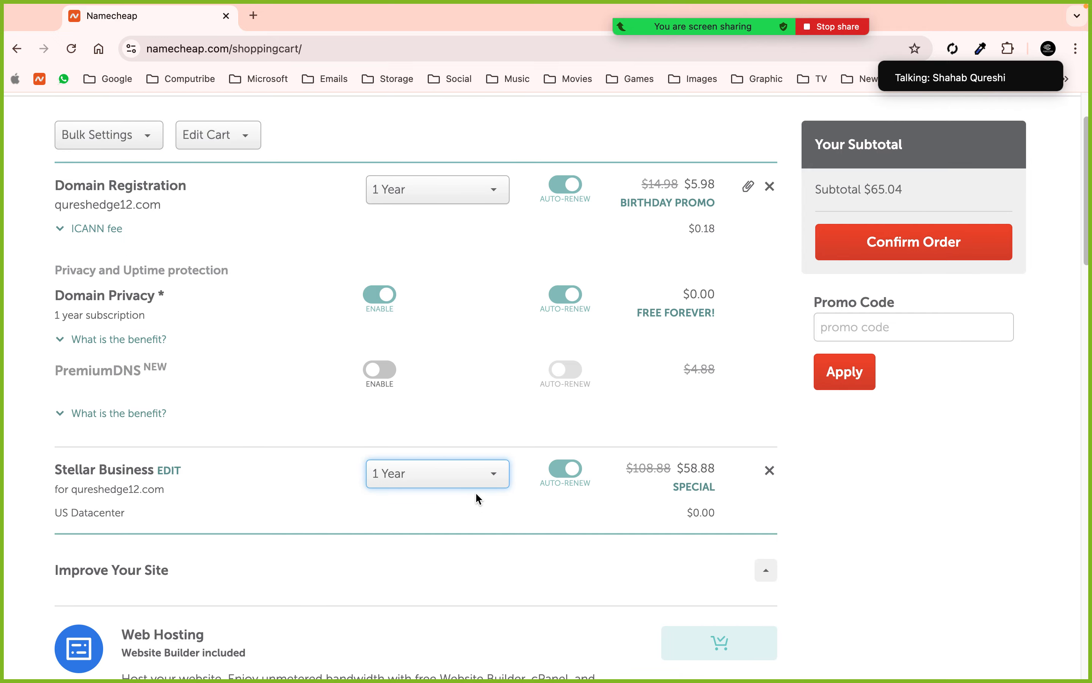
{"action": "left_click", "coordinate": [910, 244]}
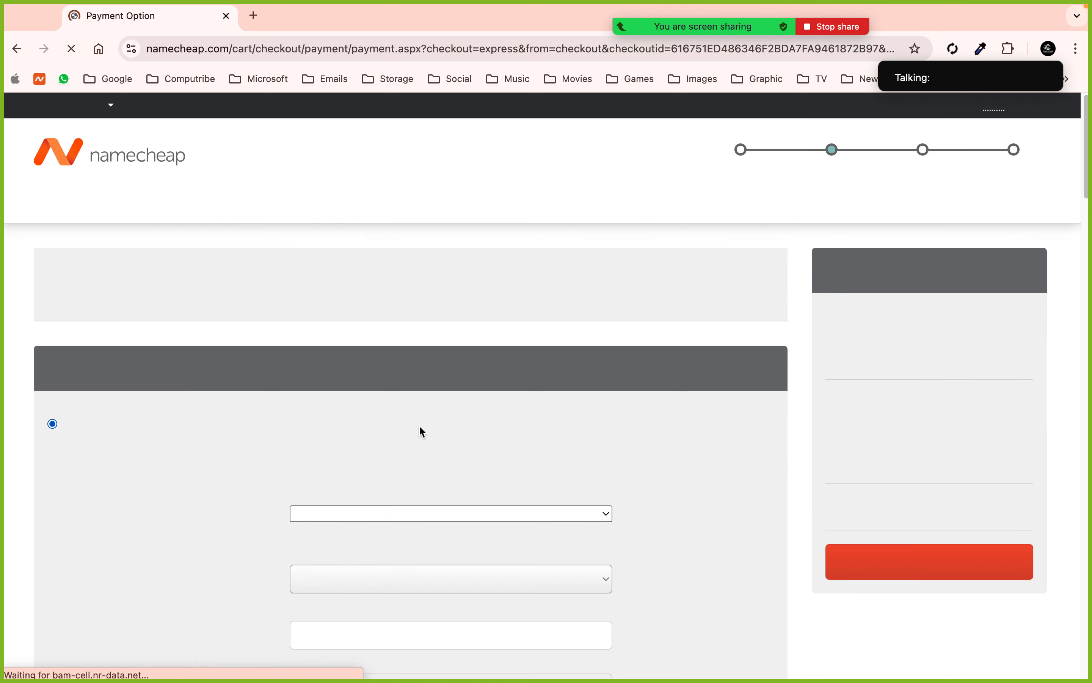
- Open the full shopping cart and remove the qureshedge12.com domain registration
{"action": "scroll", "coordinate": [388, 441], "scroll_direction": "down", "scroll_amount": 7}
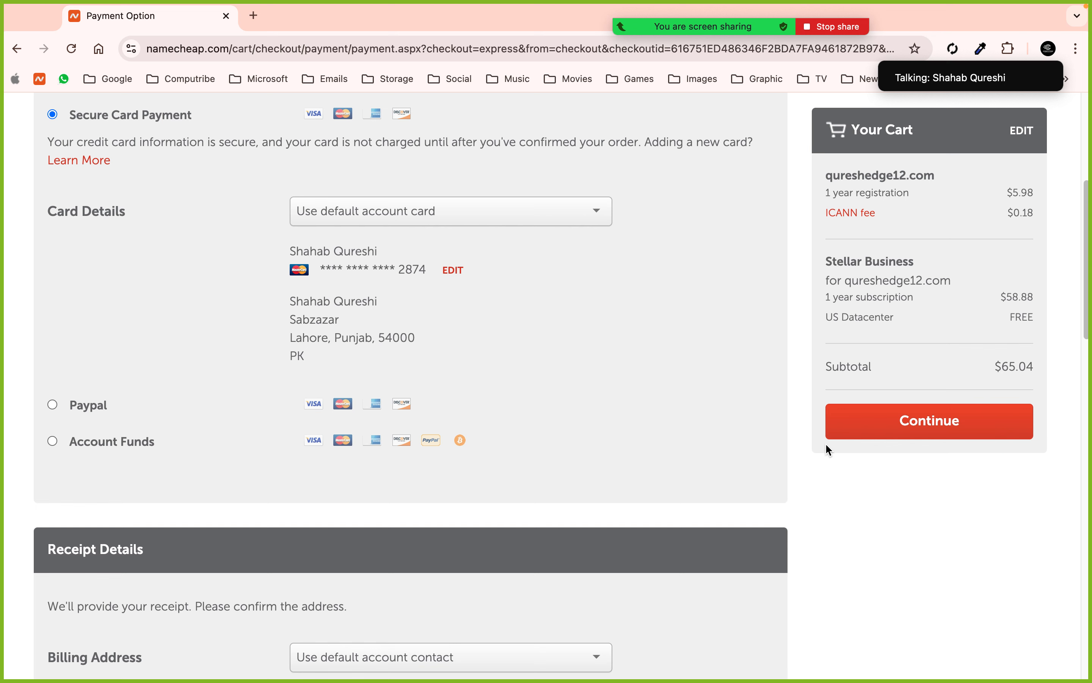
{"action": "scroll", "coordinate": [680, 359], "scroll_direction": "left", "scroll_amount": 5}
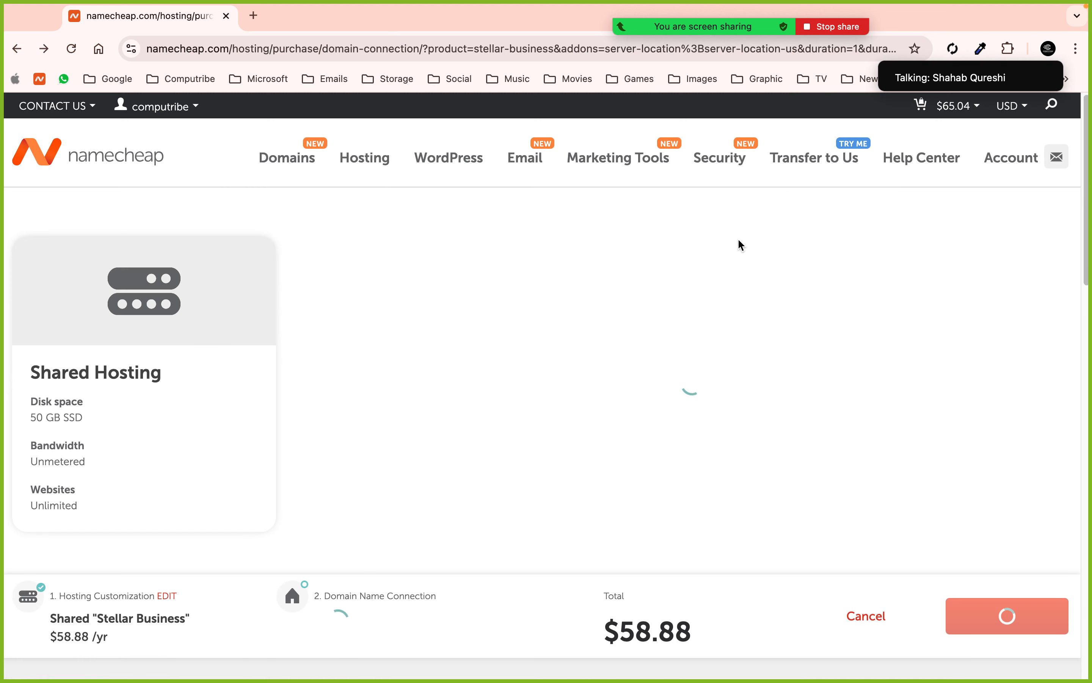
{"action": "scroll", "coordinate": [740, 244], "scroll_direction": "left", "scroll_amount": 5}
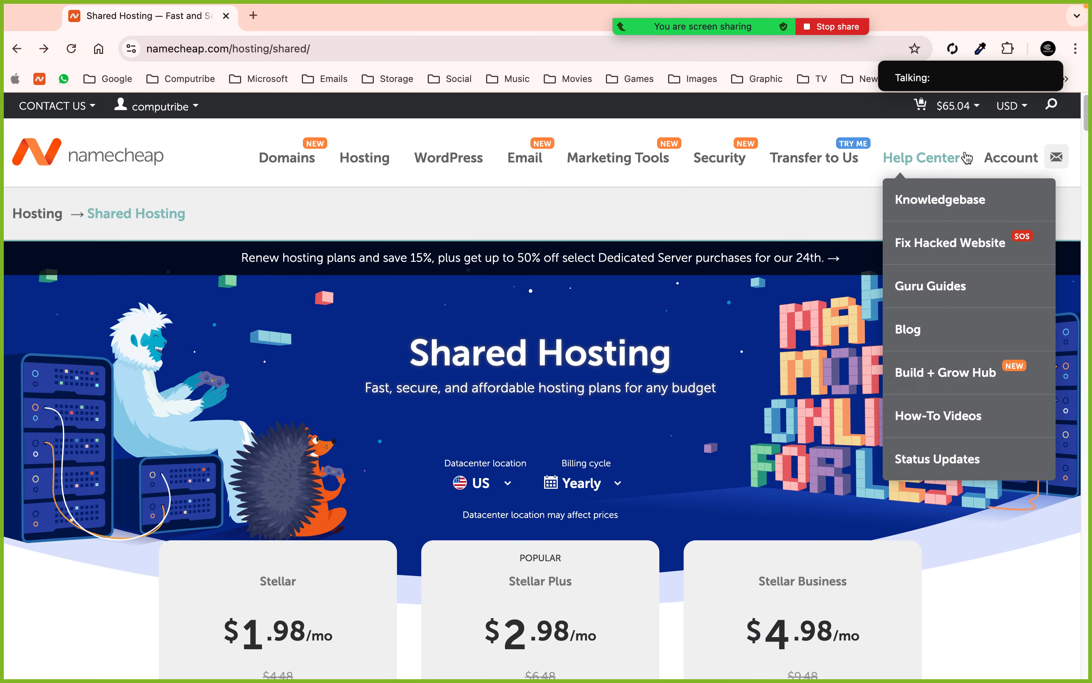
{"action": "mouse_move", "coordinate": [954, 107]}
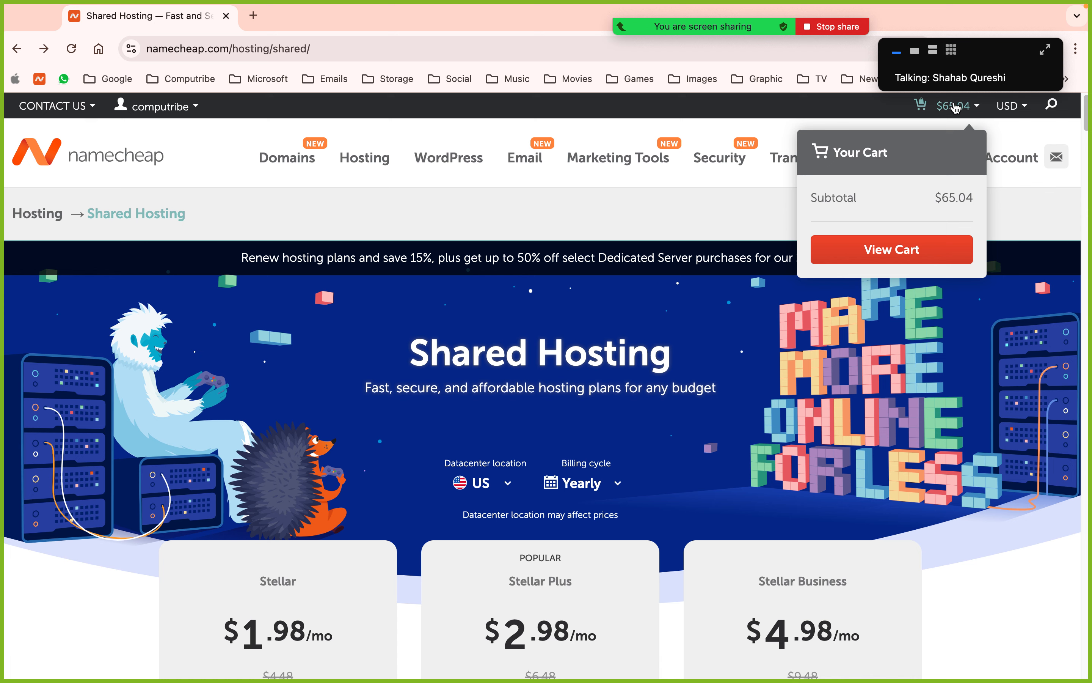
{"action": "left_click", "coordinate": [901, 255]}
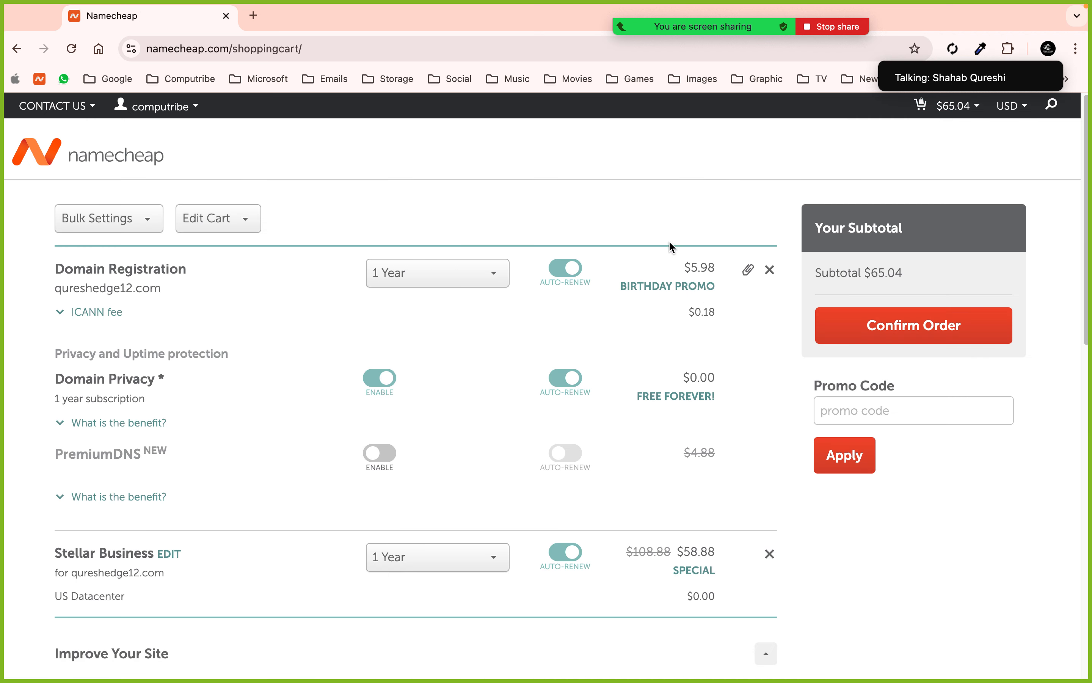
{"action": "left_click", "coordinate": [769, 268]}
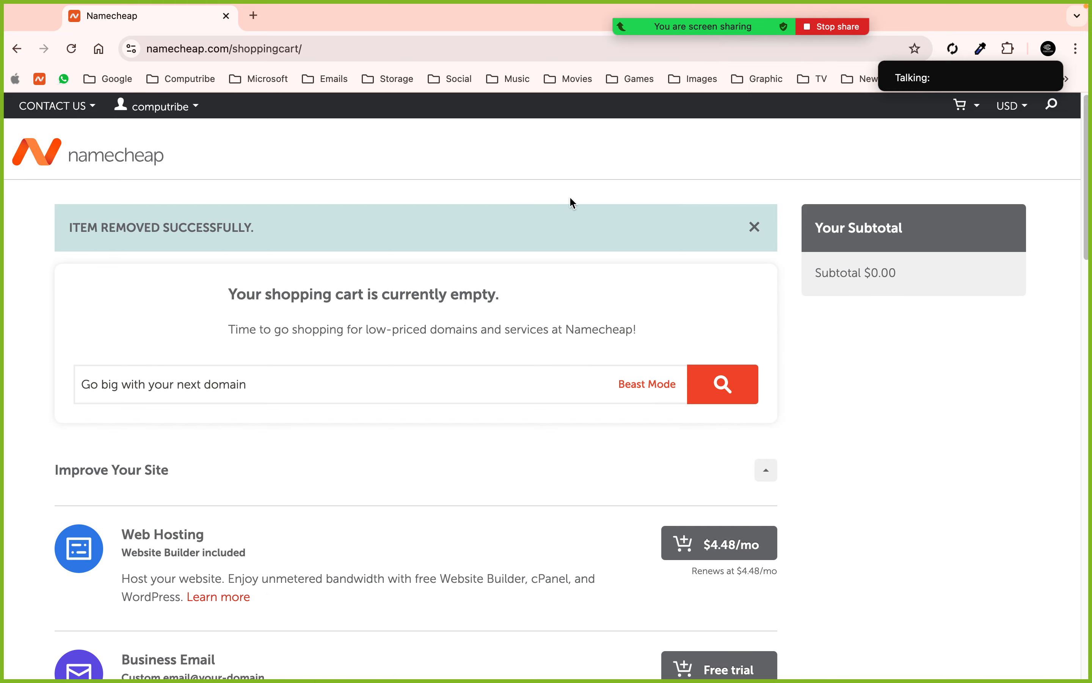
{"action": "left_click", "coordinate": [107, 155]}
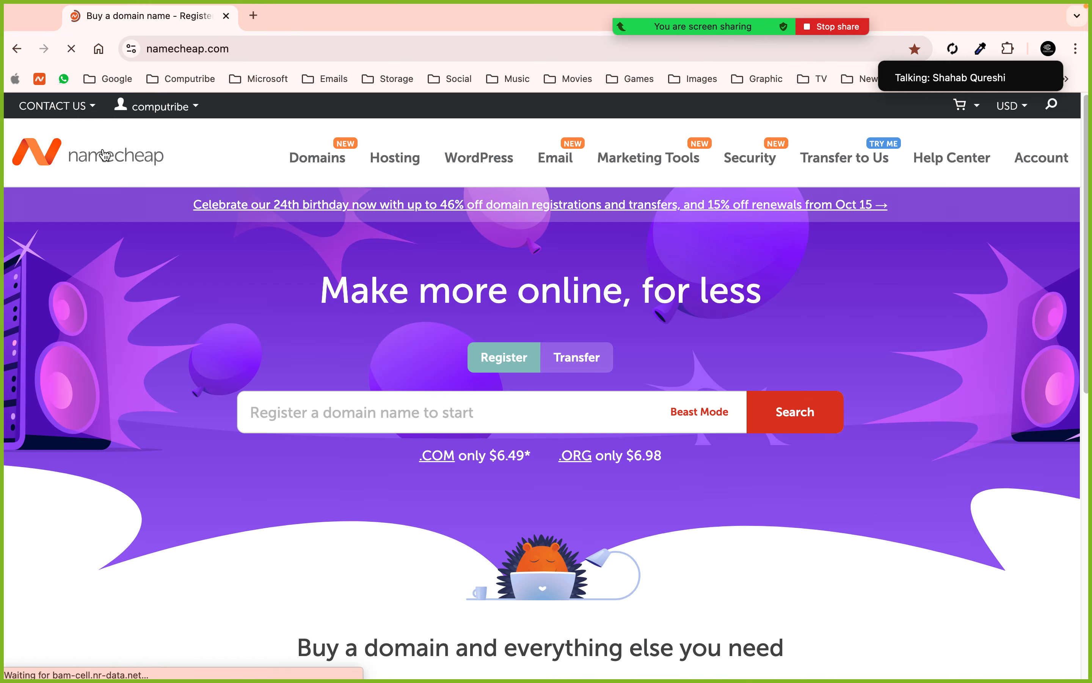
{"action": "mouse_move", "coordinate": [129, 106]}
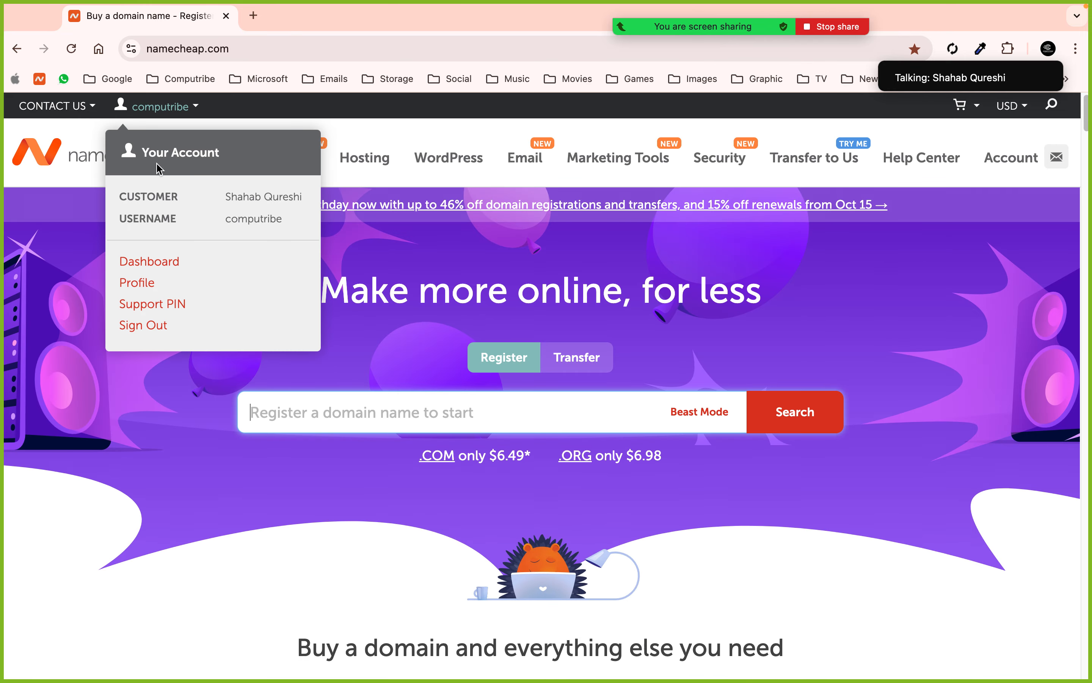
{"action": "left_click", "coordinate": [176, 265]}
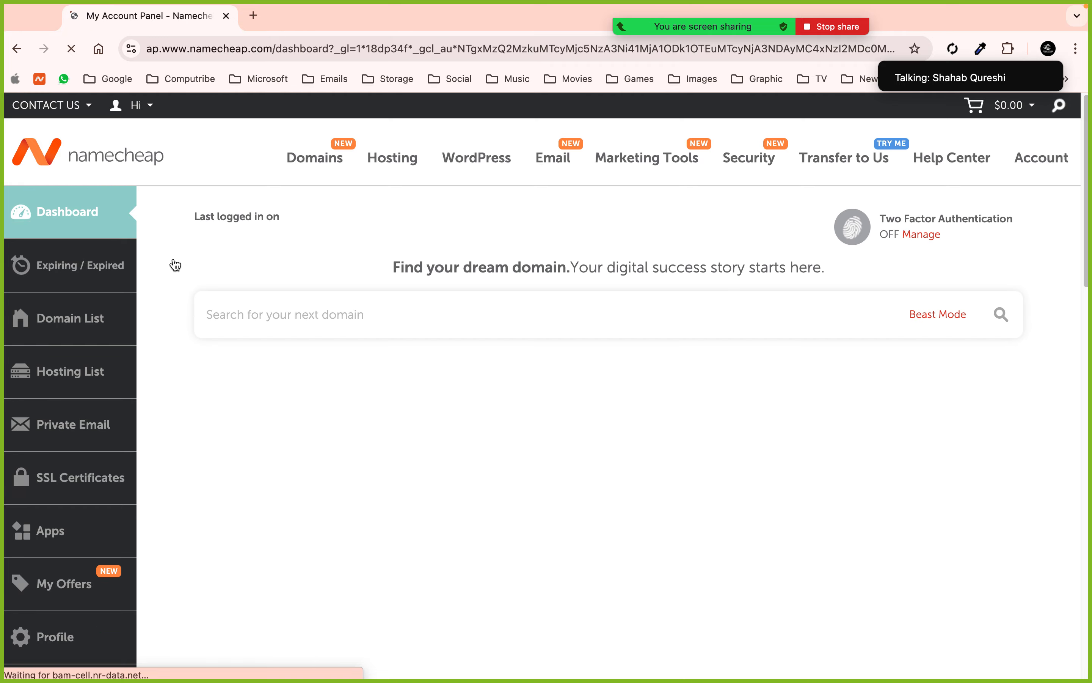
{"action": "scroll", "coordinate": [502, 347], "scroll_direction": "down", "scroll_amount": 6}
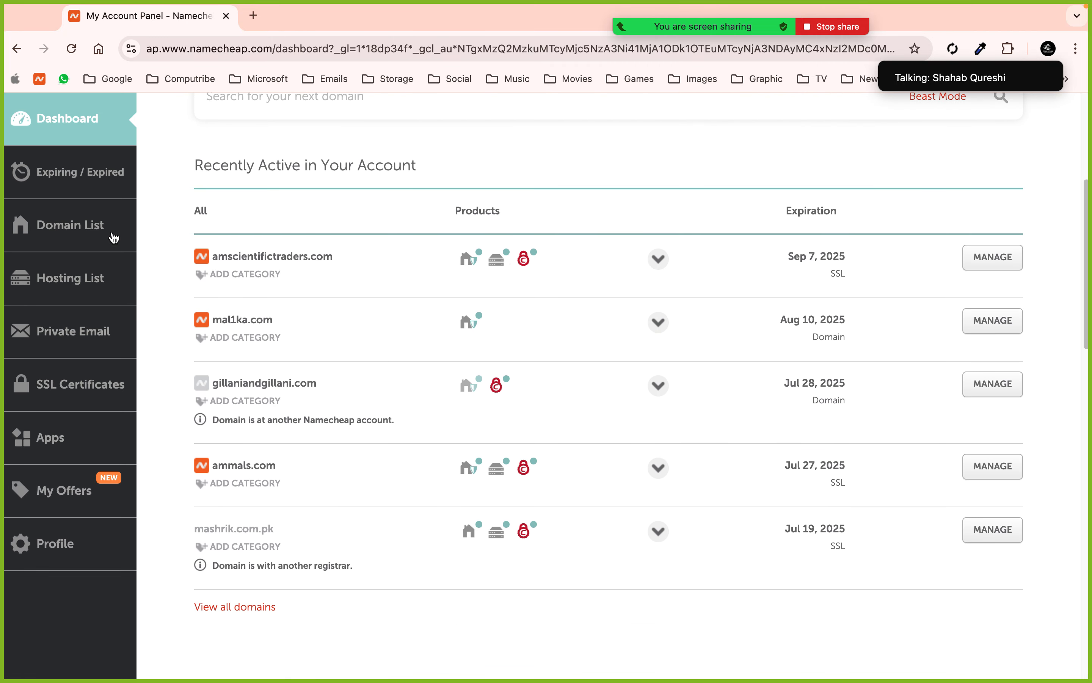
{"action": "left_click", "coordinate": [218, 607]}
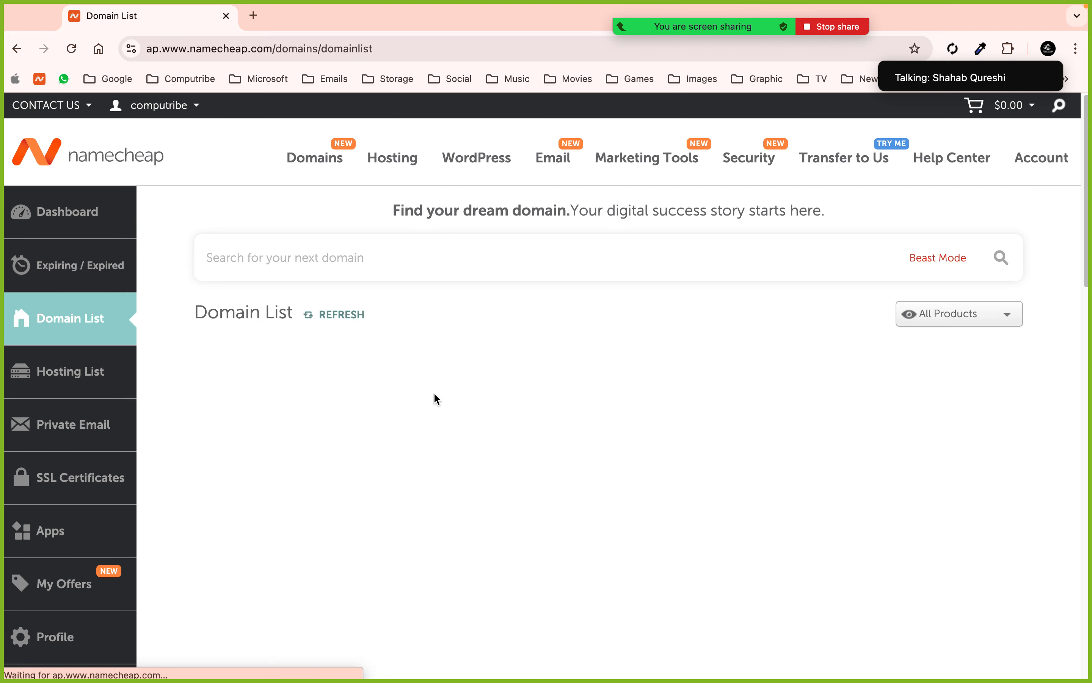
{"action": "scroll", "coordinate": [434, 394], "scroll_direction": "down", "scroll_amount": 5}
{"action": "scroll", "coordinate": [435, 397], "scroll_direction": "down", "scroll_amount": 10}
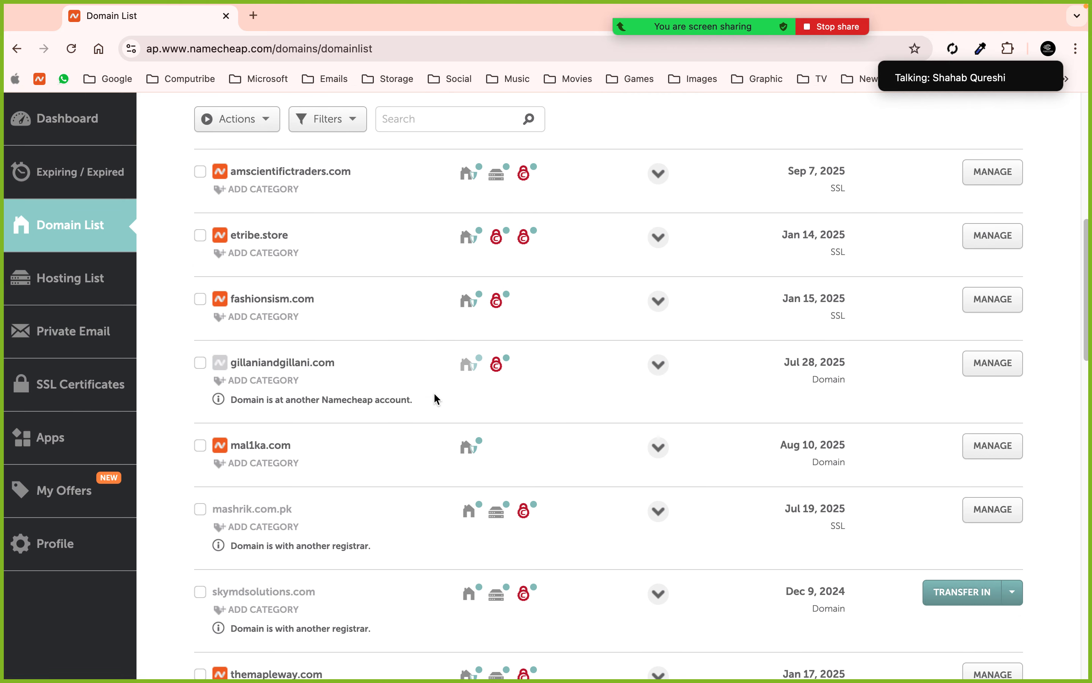
{"action": "scroll", "coordinate": [436, 398], "scroll_direction": "up", "scroll_amount": 5}
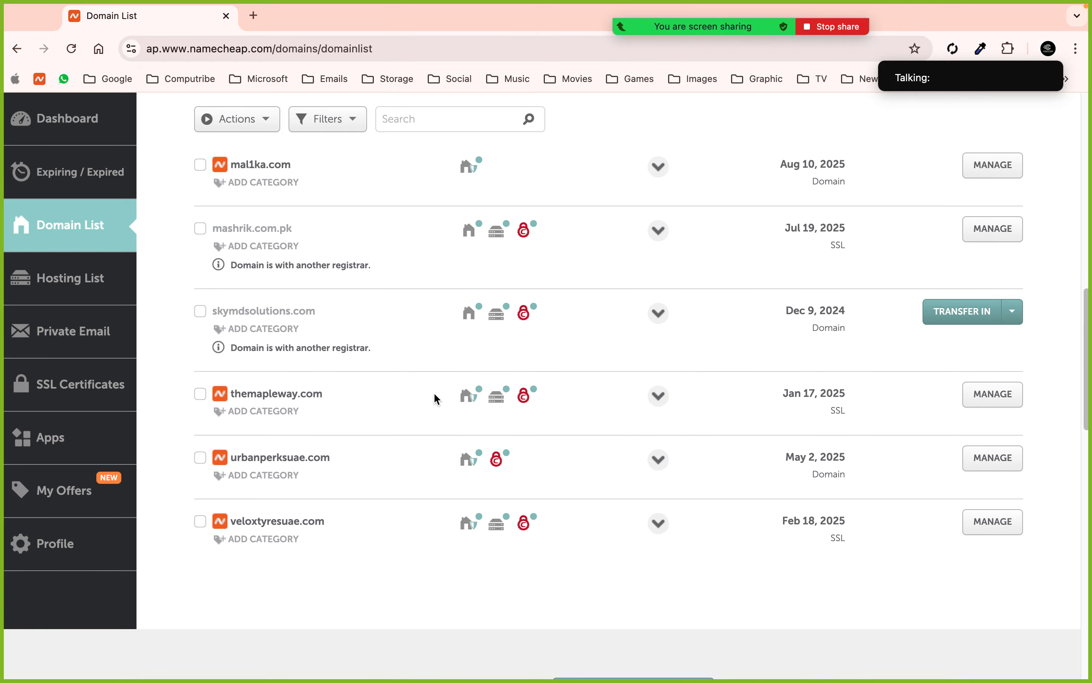
{"action": "left_click", "coordinate": [62, 277]}
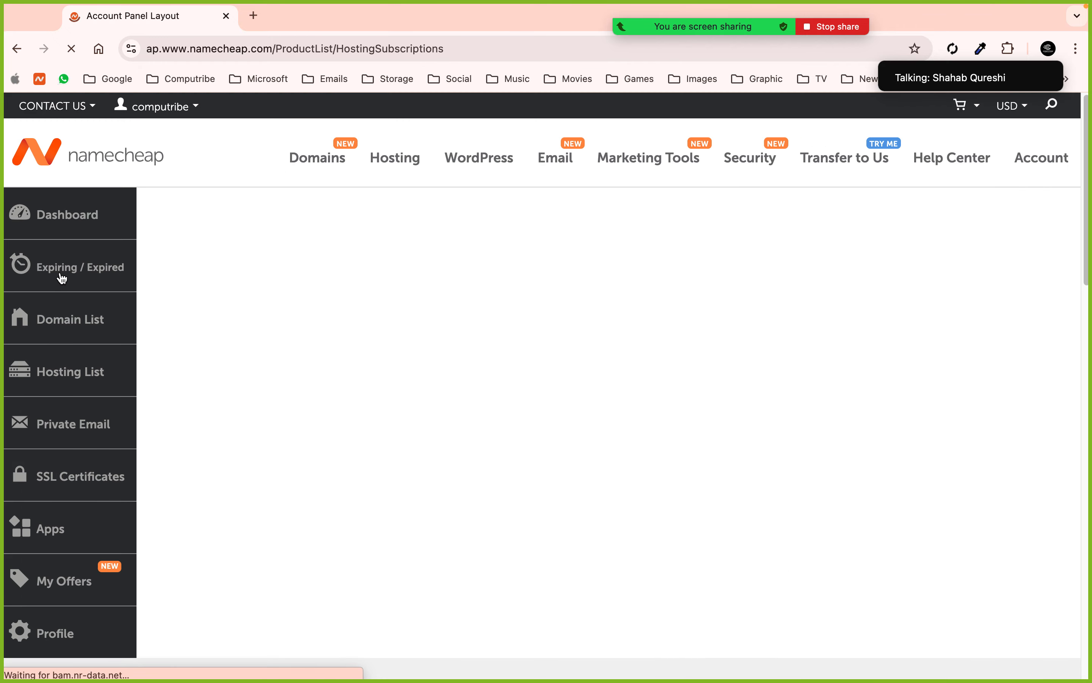
{"action": "scroll", "coordinate": [511, 366], "scroll_direction": "down", "scroll_amount": 1}
{"action": "scroll", "coordinate": [511, 366], "scroll_direction": "down", "scroll_amount": 3}
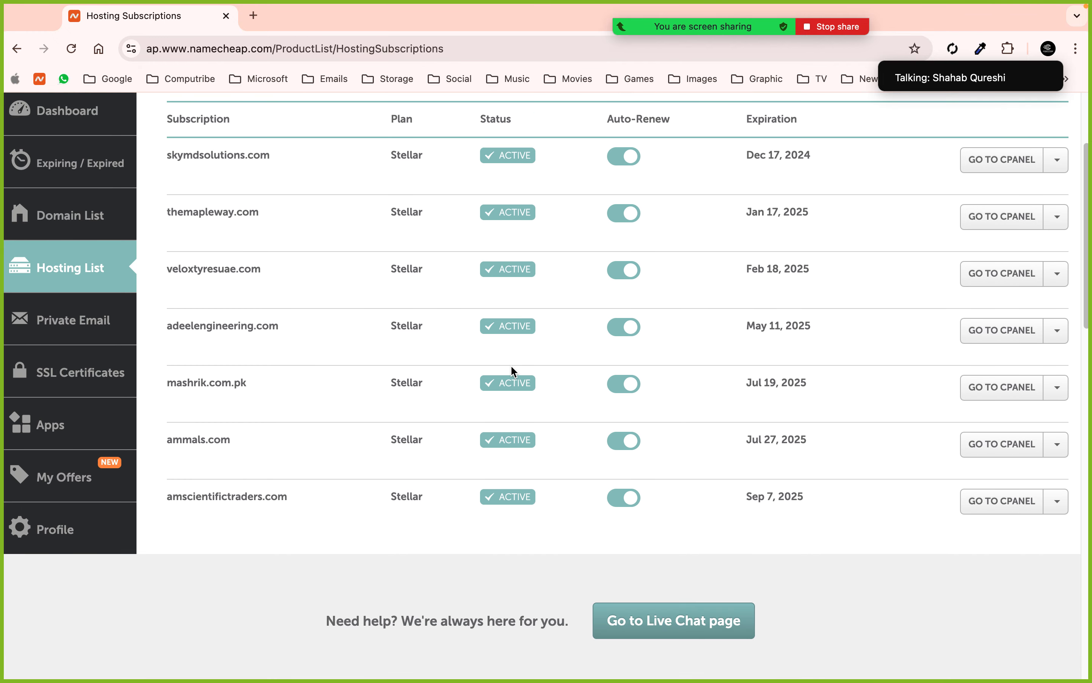
{"action": "scroll", "coordinate": [512, 369], "scroll_direction": "up", "scroll_amount": 3}
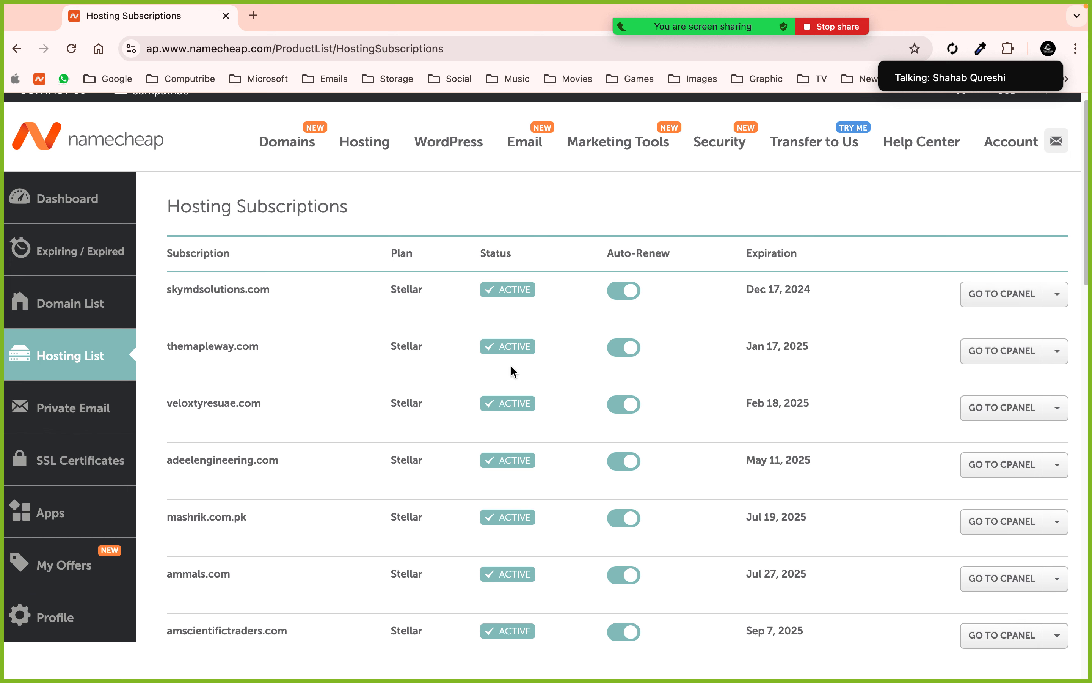
{"action": "scroll", "coordinate": [510, 364], "scroll_direction": "down", "scroll_amount": 2}
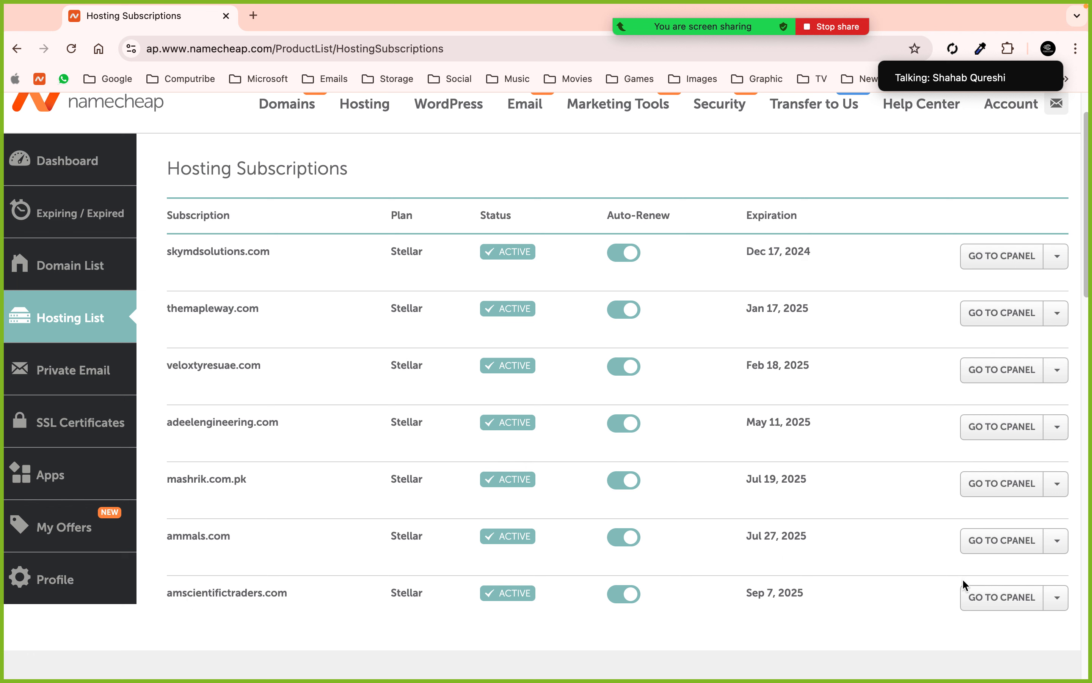
- Open cPanel for the amscientifictraders.com hosting account in a new tab
{"action": "left_click", "coordinate": [1006, 601]}
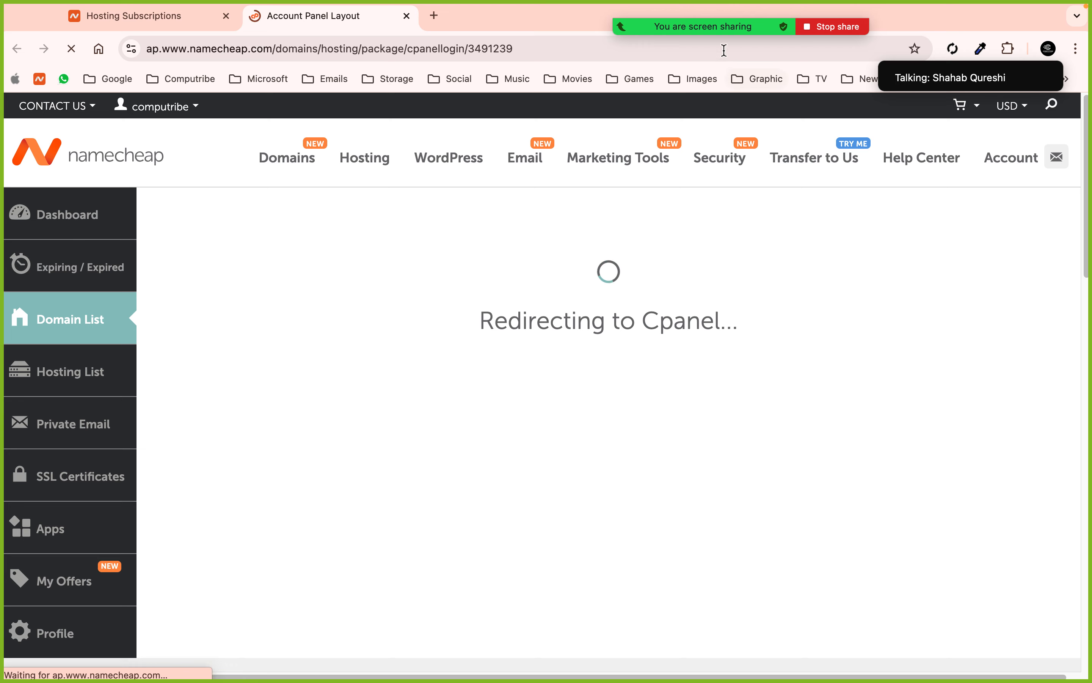
{"action": "mouse_move", "coordinate": [715, 33]}
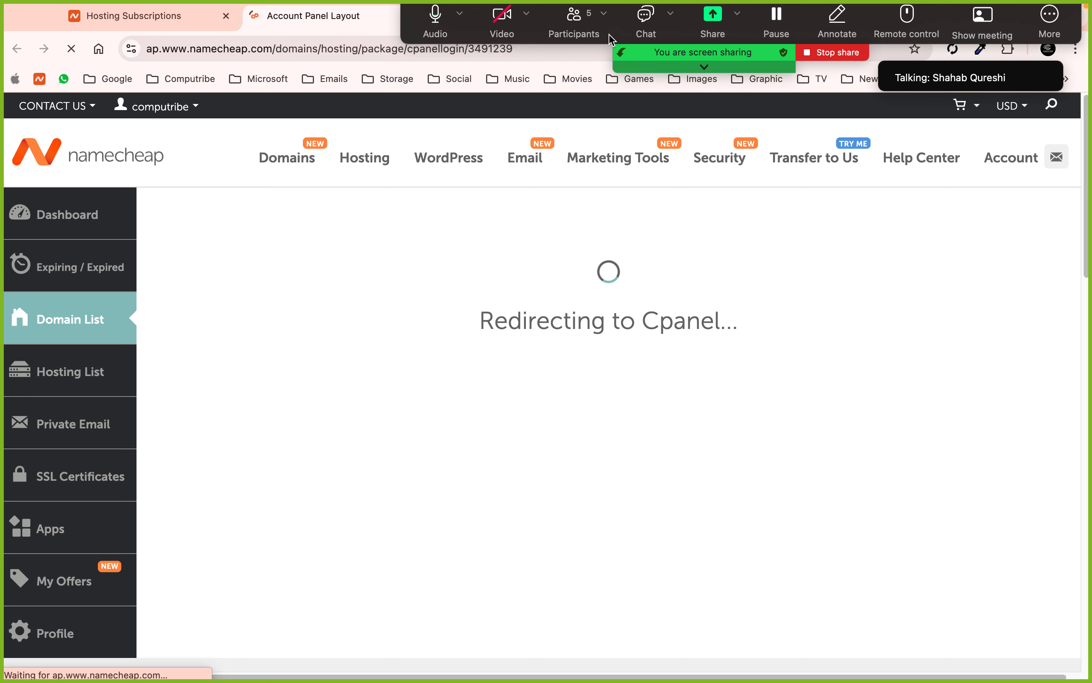
{"action": "left_click", "coordinate": [575, 23]}
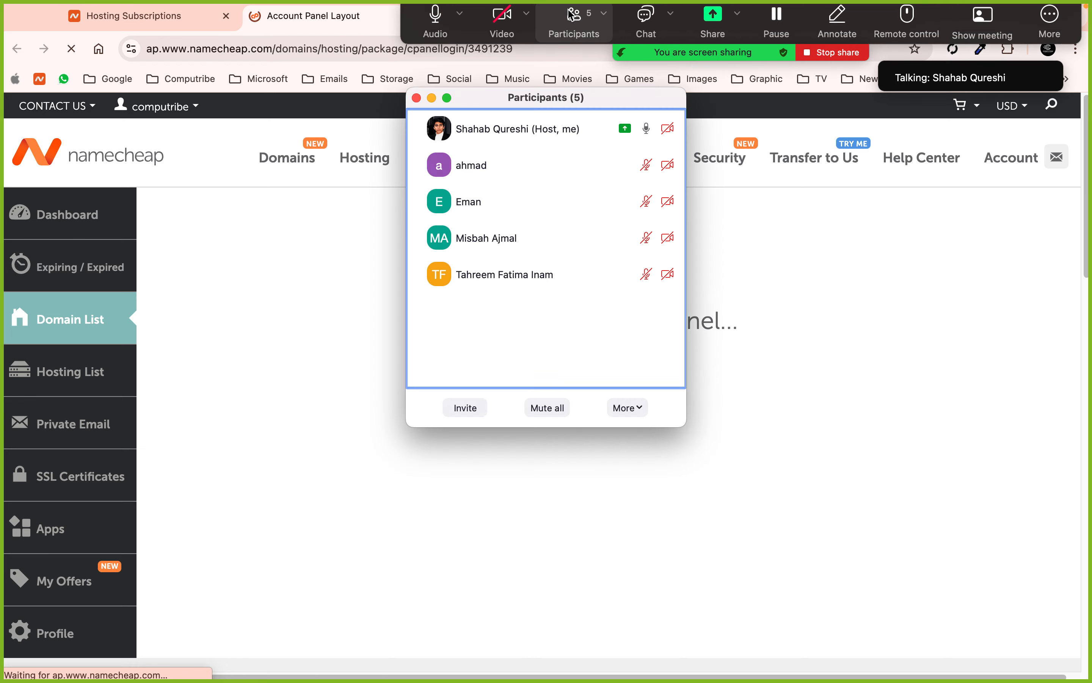
{"action": "left_click", "coordinate": [416, 99]}
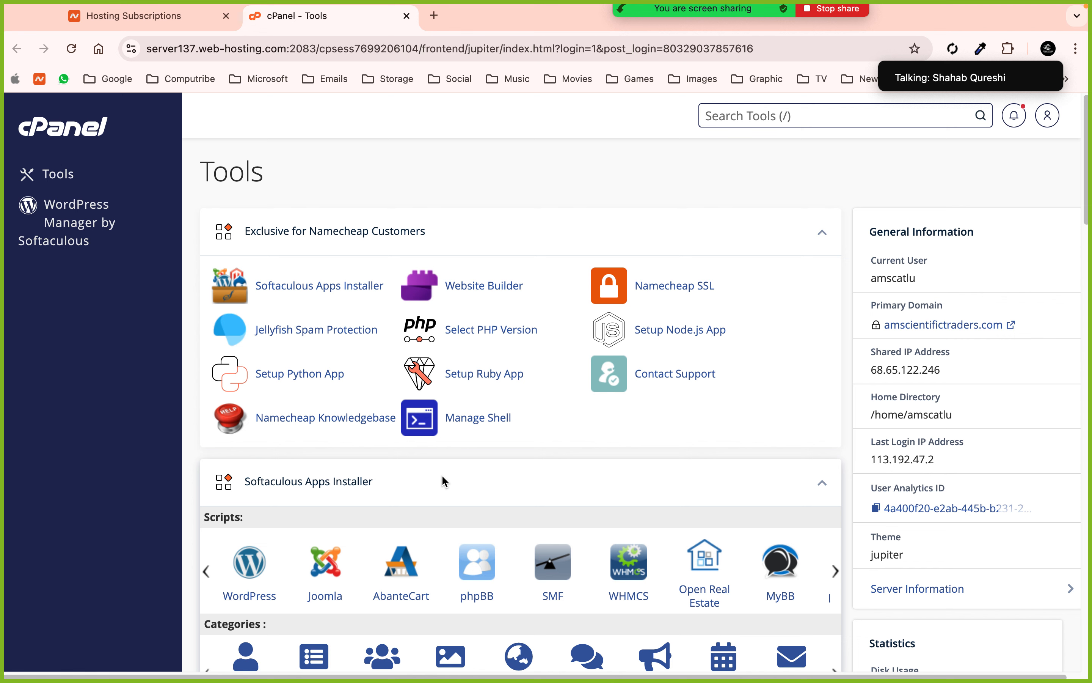
- Return to the cPanel tab and browse its Tools overview
{"action": "left_click", "coordinate": [156, 17]}
{"action": "left_click", "coordinate": [297, 16]}
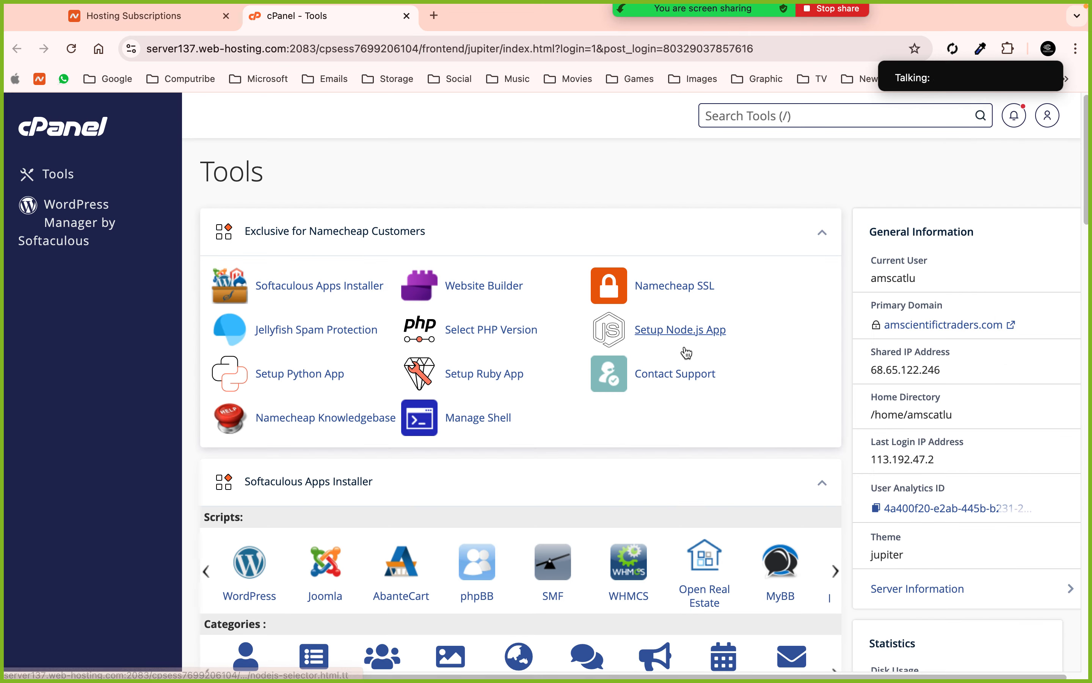
{"action": "scroll", "coordinate": [935, 387], "scroll_direction": "down", "scroll_amount": 8}
{"action": "scroll", "coordinate": [935, 386], "scroll_direction": "down", "scroll_amount": 1}
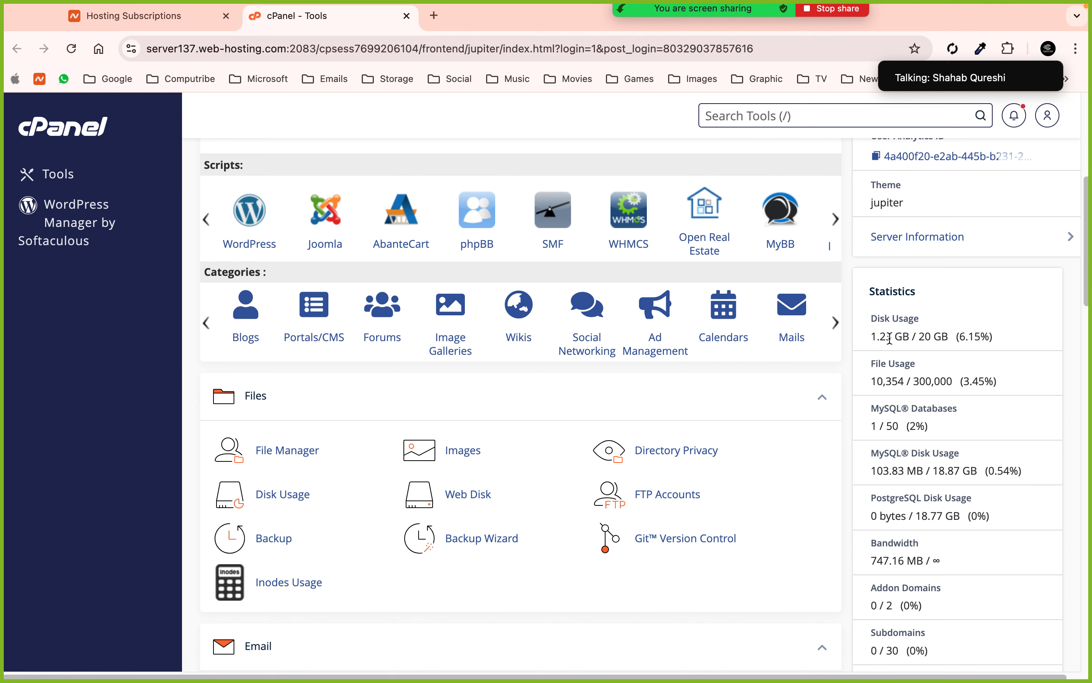
{"action": "scroll", "coordinate": [889, 337], "scroll_direction": "down", "scroll_amount": 8}
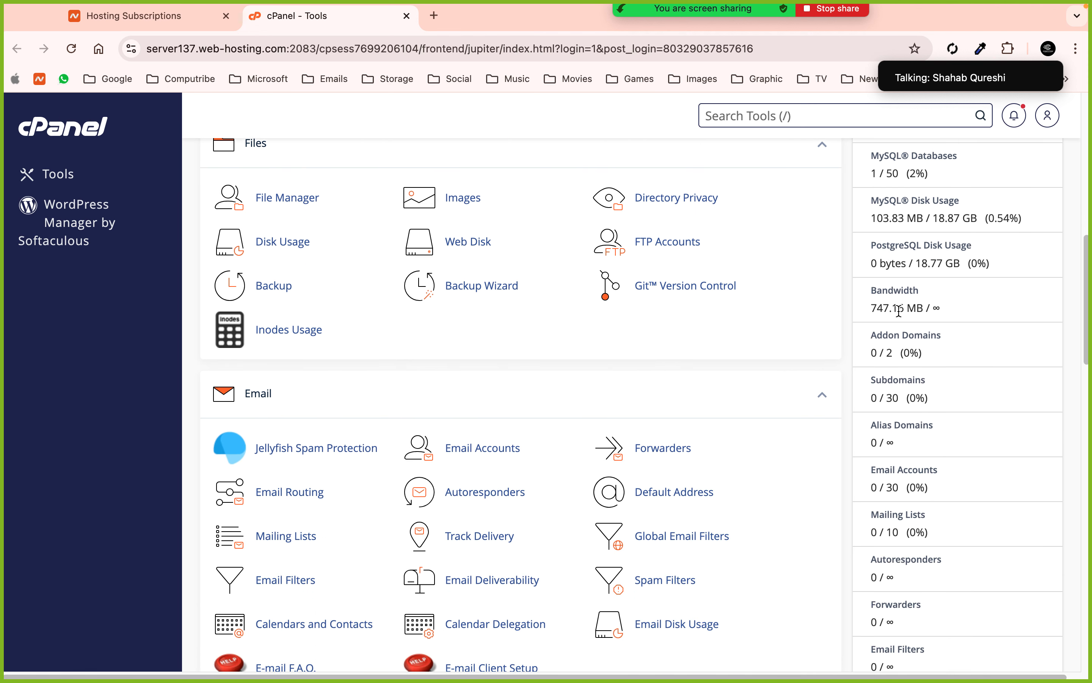
{"action": "scroll", "coordinate": [890, 396], "scroll_direction": "up", "scroll_amount": 10}
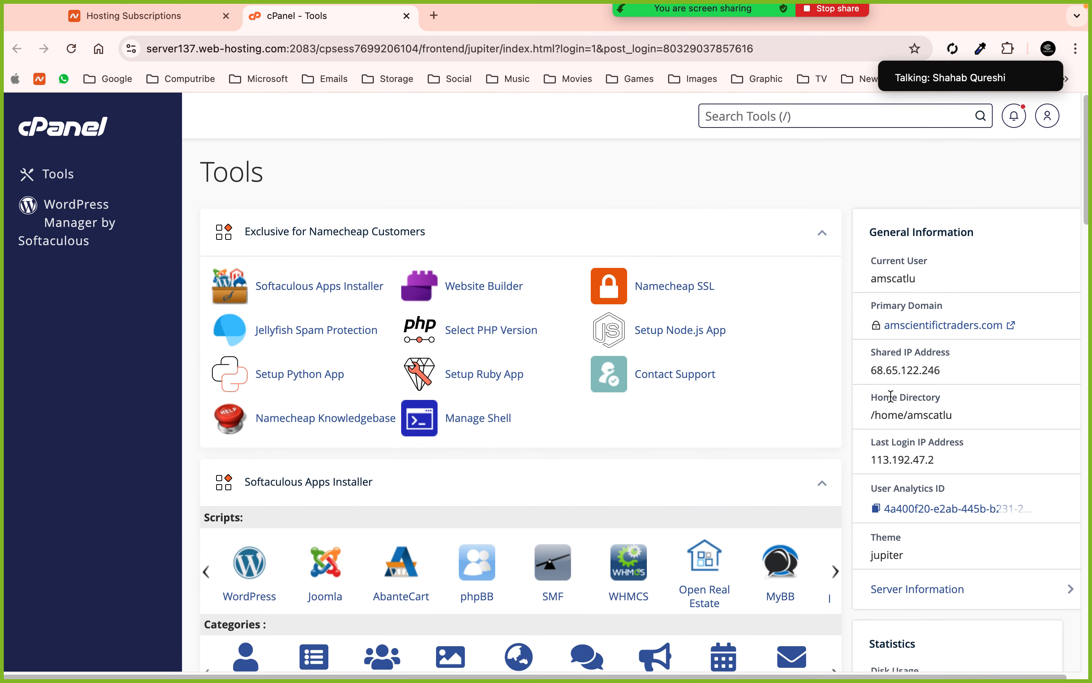
{"action": "scroll", "coordinate": [891, 395], "scroll_direction": "down", "scroll_amount": 14}
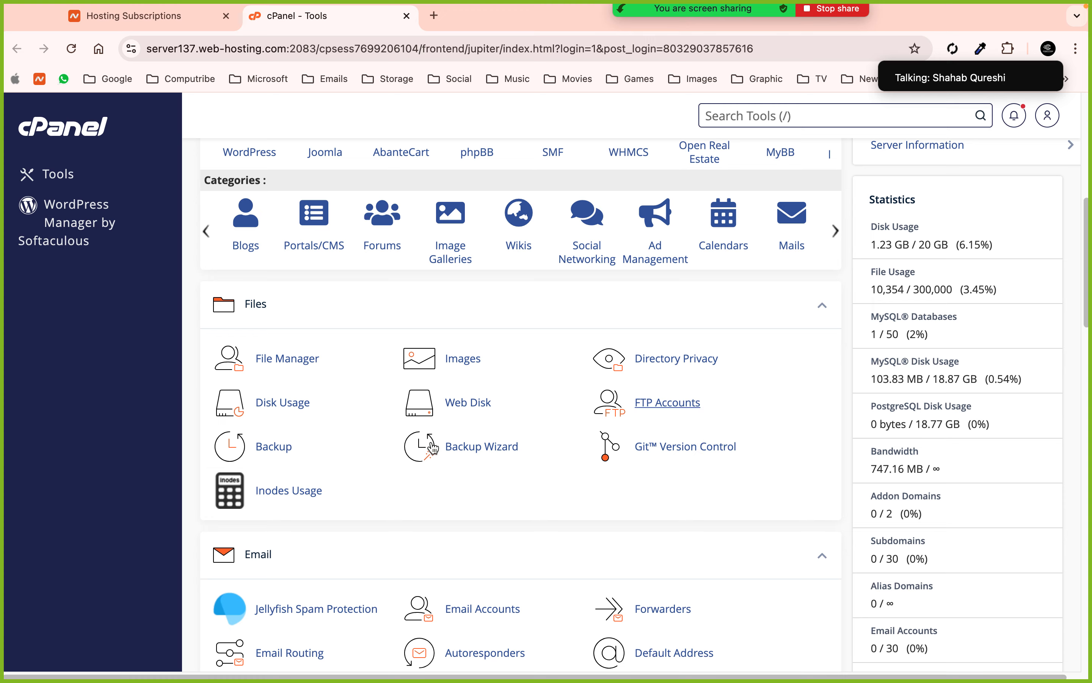
{"action": "scroll", "coordinate": [487, 448], "scroll_direction": "up", "scroll_amount": 4}
- Check the WordPress files in File Manager's public_html folder, then close that tab
{"action": "left_click", "coordinate": [293, 495]}
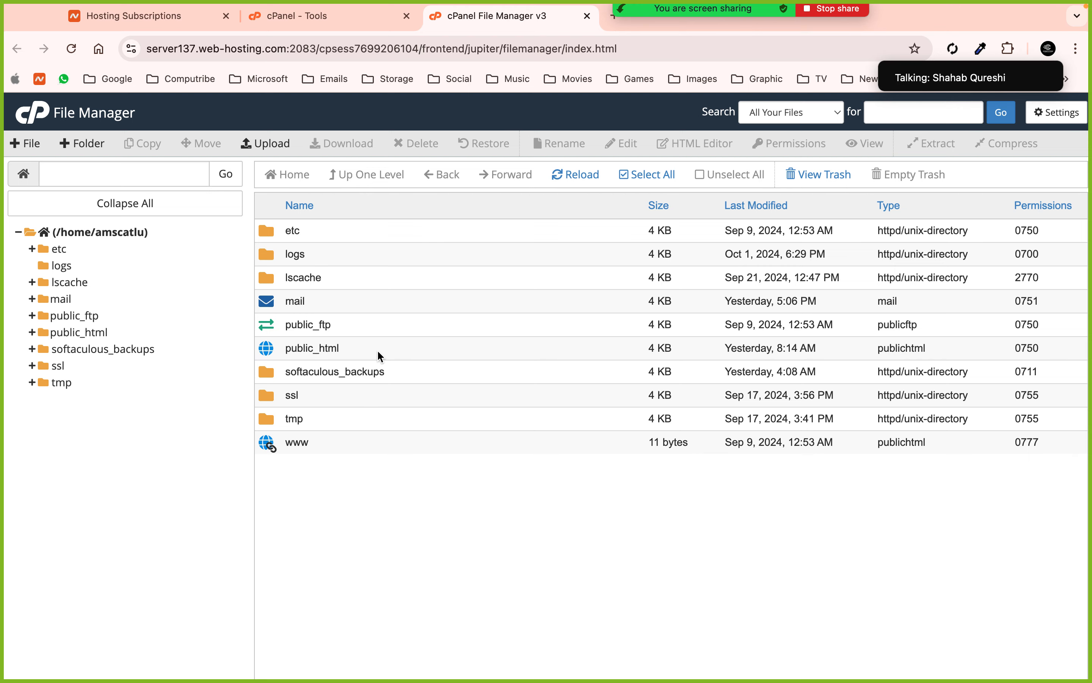
{"action": "double_click", "coordinate": [378, 349]}
{"action": "scroll", "coordinate": [542, 391], "scroll_direction": "down", "scroll_amount": 3}
{"action": "scroll", "coordinate": [542, 391], "scroll_direction": "up", "scroll_amount": 3}
{"action": "left_click", "coordinate": [587, 16]}
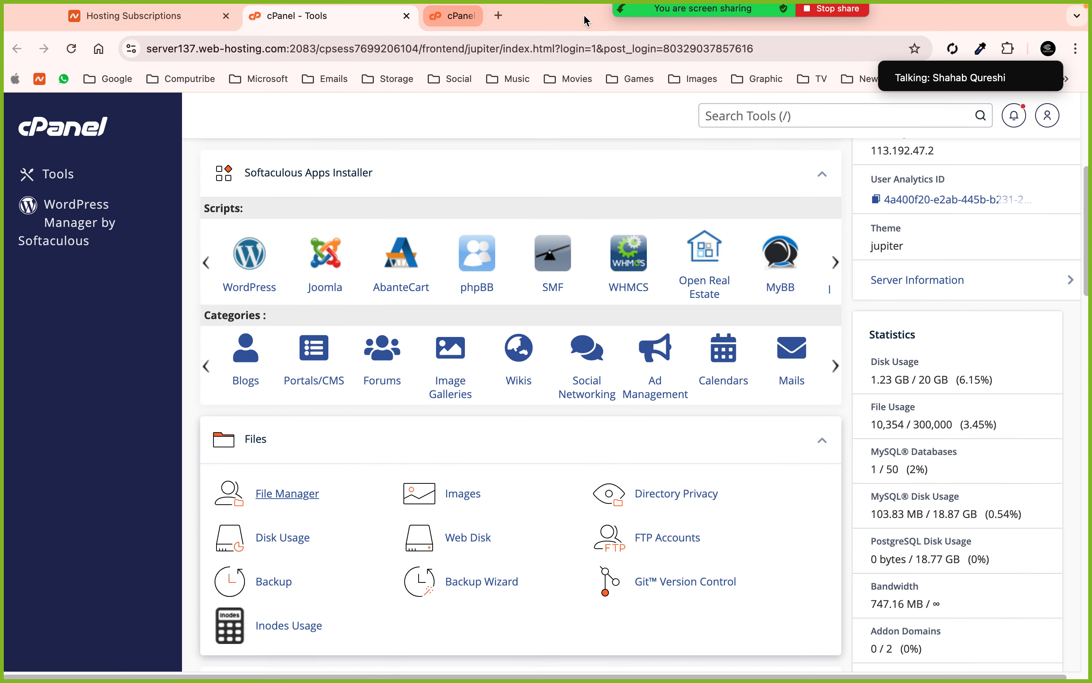
{"action": "scroll", "coordinate": [509, 344], "scroll_direction": "down", "scroll_amount": 5}
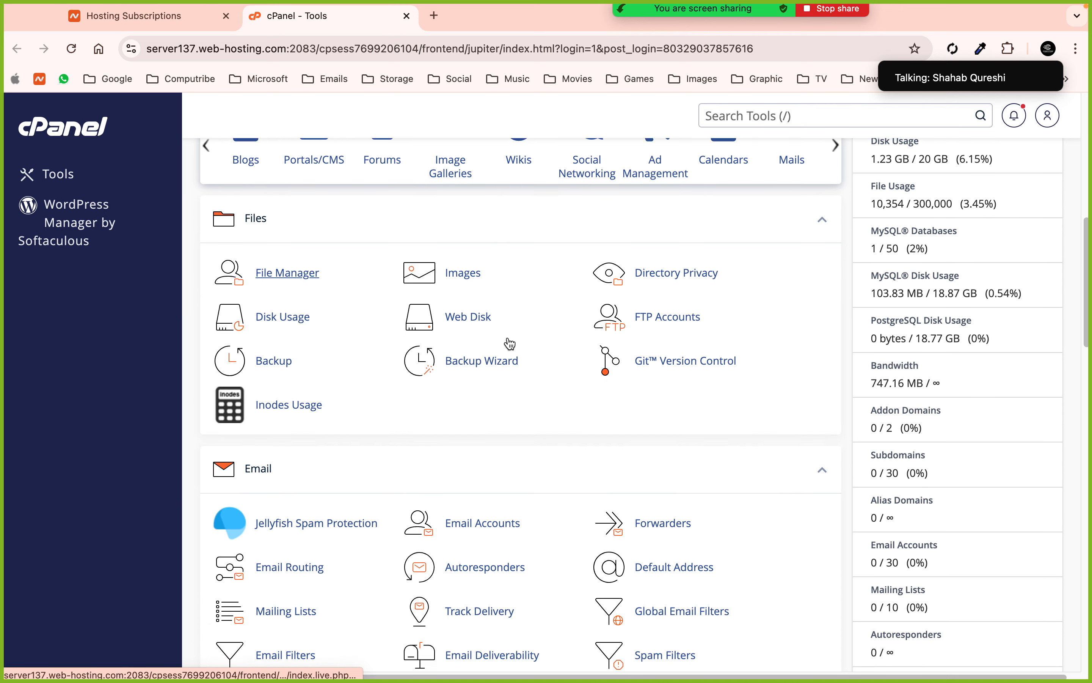
{"action": "scroll", "coordinate": [509, 344], "scroll_direction": "up", "scroll_amount": 10}
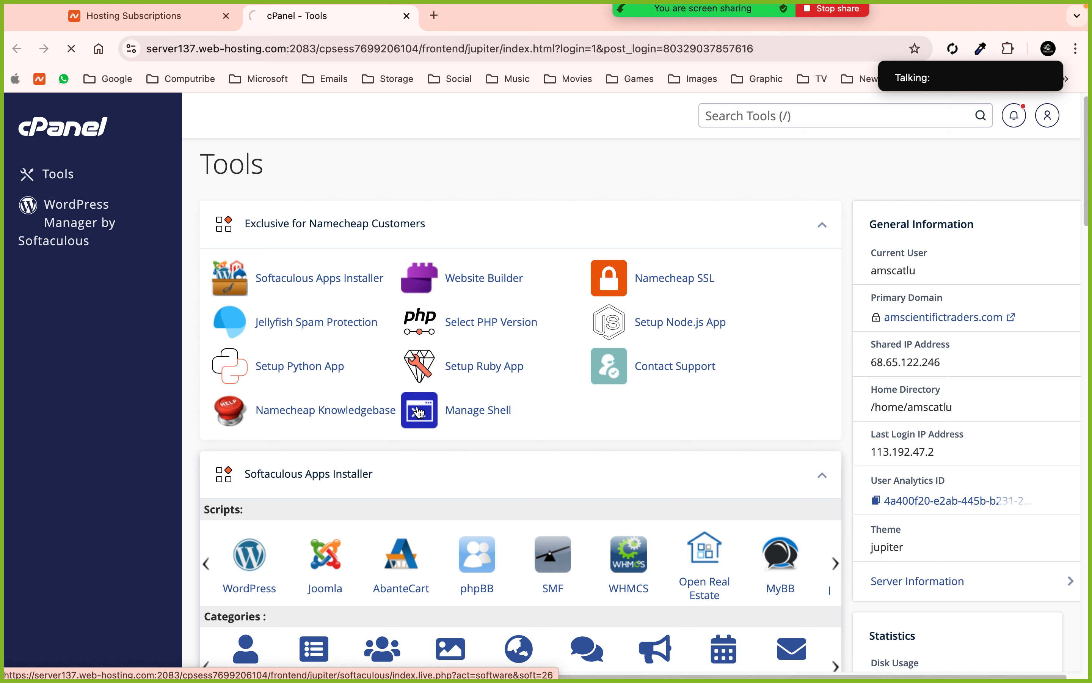
{"action": "left_click", "coordinate": [456, 385]}
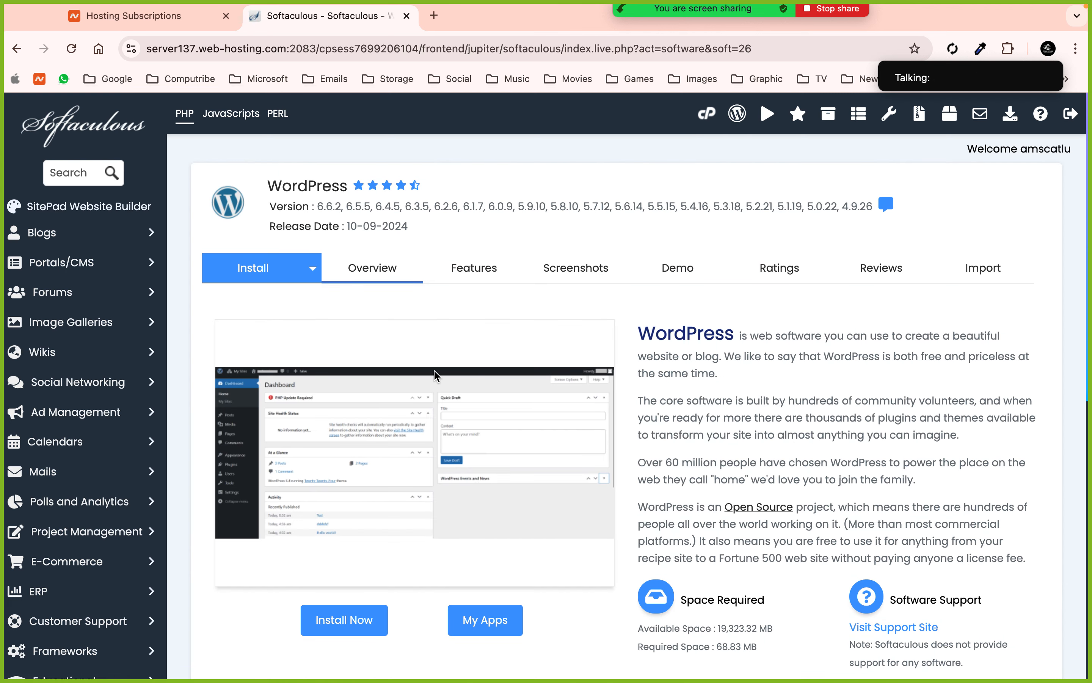
{"action": "scroll", "coordinate": [434, 374], "scroll_direction": "down", "scroll_amount": 5}
{"action": "scroll", "coordinate": [435, 375], "scroll_direction": "down", "scroll_amount": 2}
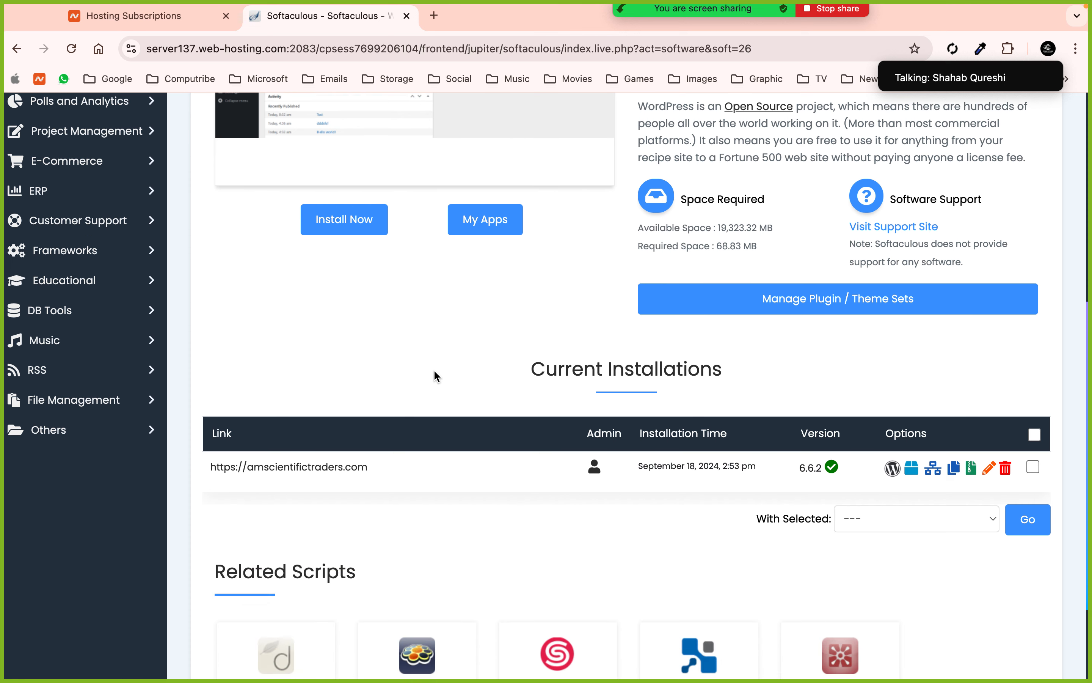
{"action": "scroll", "coordinate": [434, 375], "scroll_direction": "up", "scroll_amount": 5}
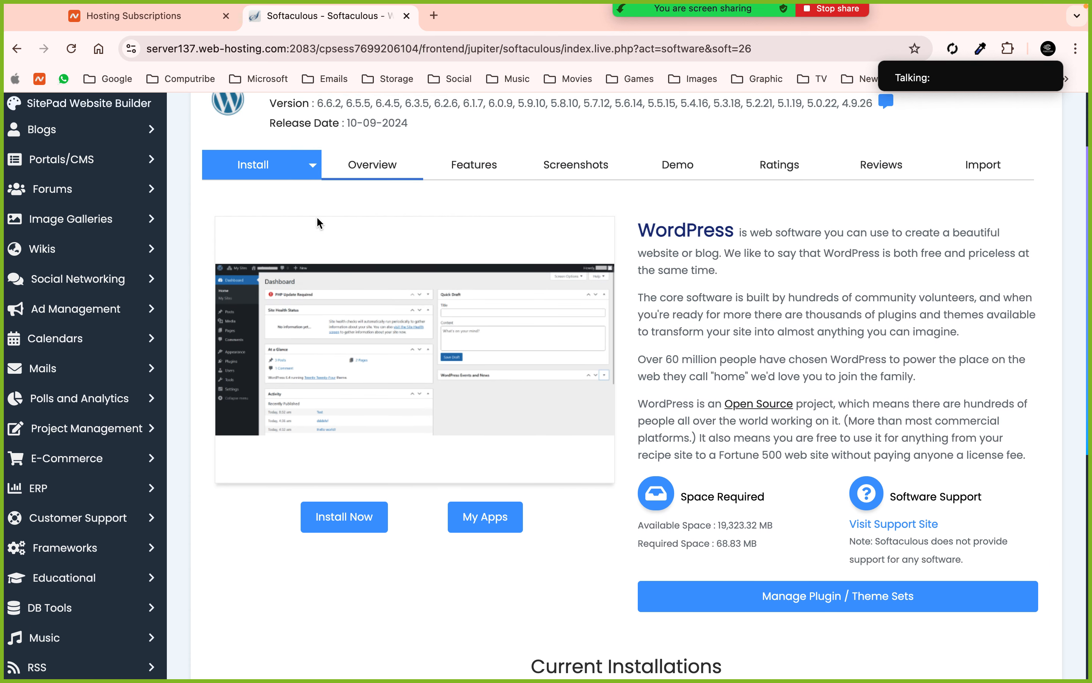
{"action": "left_click", "coordinate": [309, 167]}
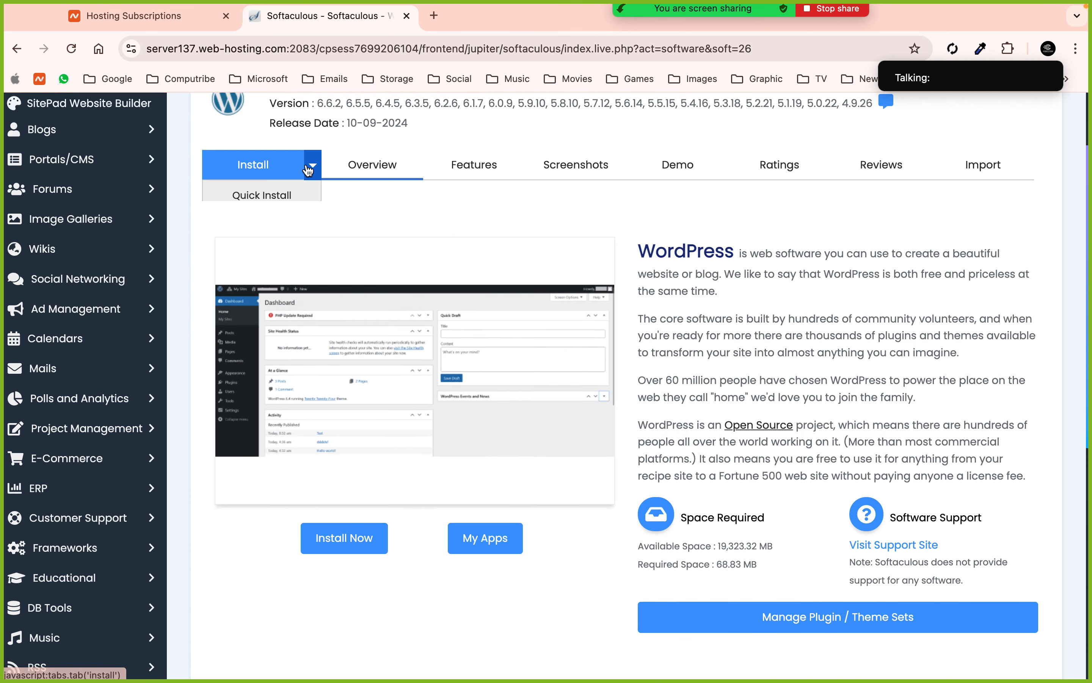
{"action": "left_click", "coordinate": [256, 225]}
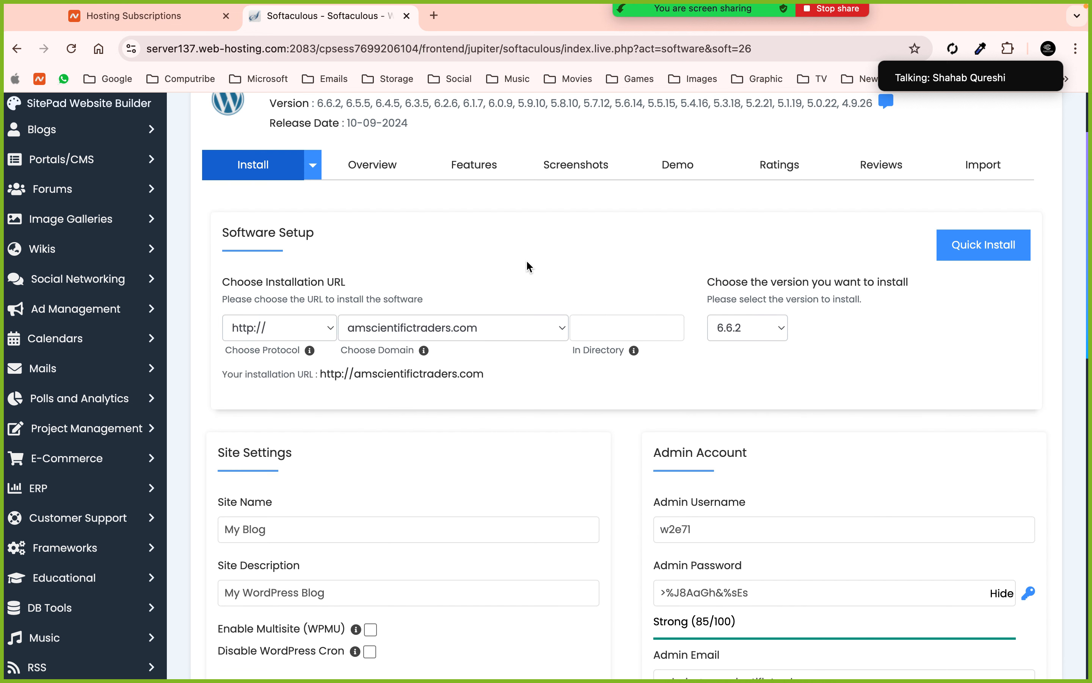
{"action": "left_click", "coordinate": [262, 327]}
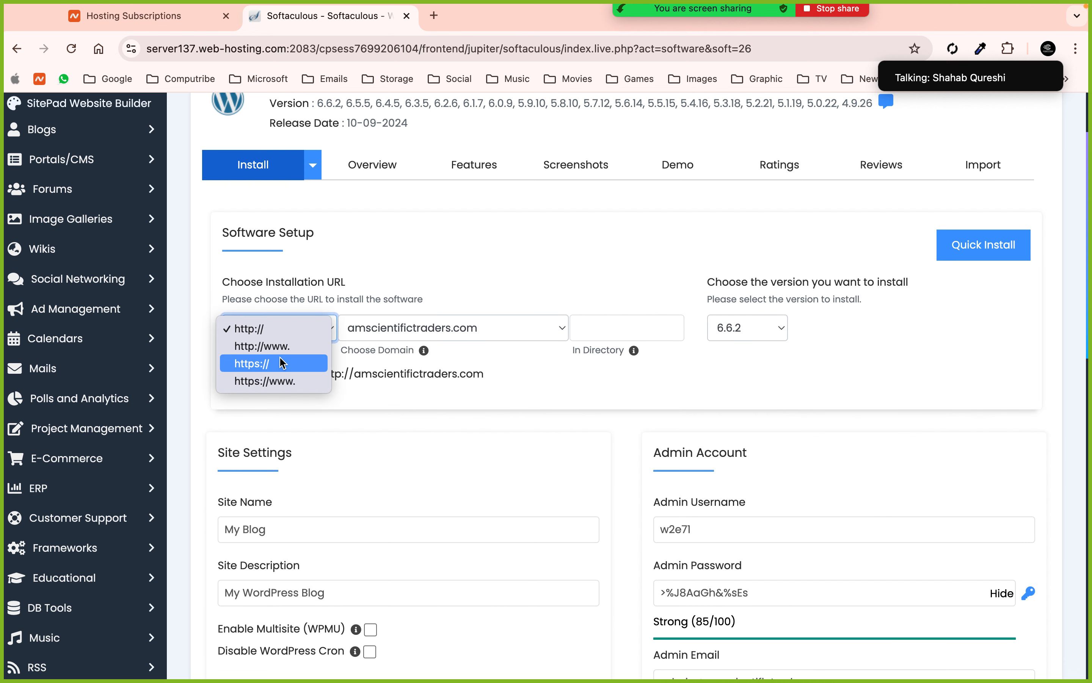
{"action": "left_click", "coordinate": [258, 381]}
{"action": "left_click", "coordinate": [406, 328]}
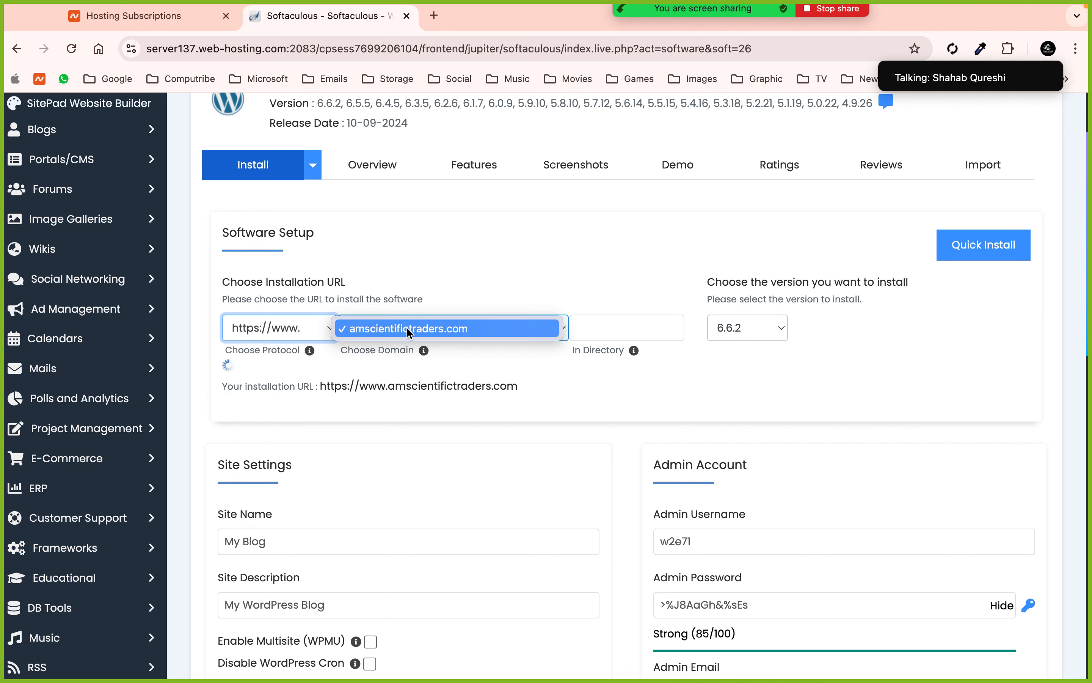
{"action": "left_click", "coordinate": [376, 329]}
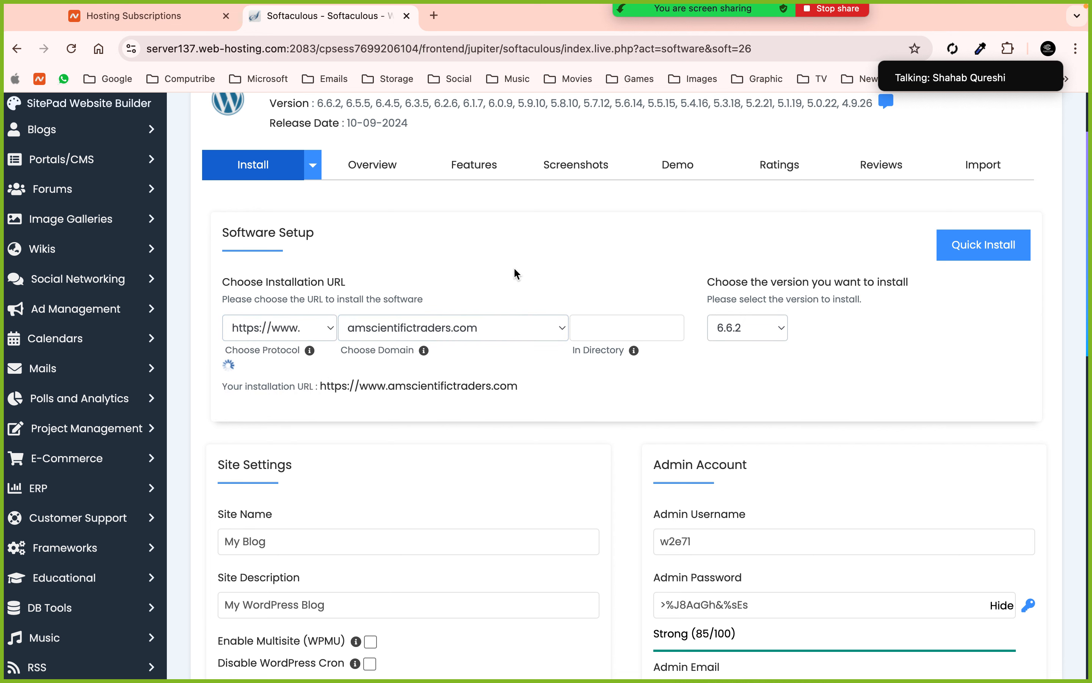
- Review the prefilled directory, site name My Blog, admin username and generated password
{"action": "left_click", "coordinate": [587, 322]}
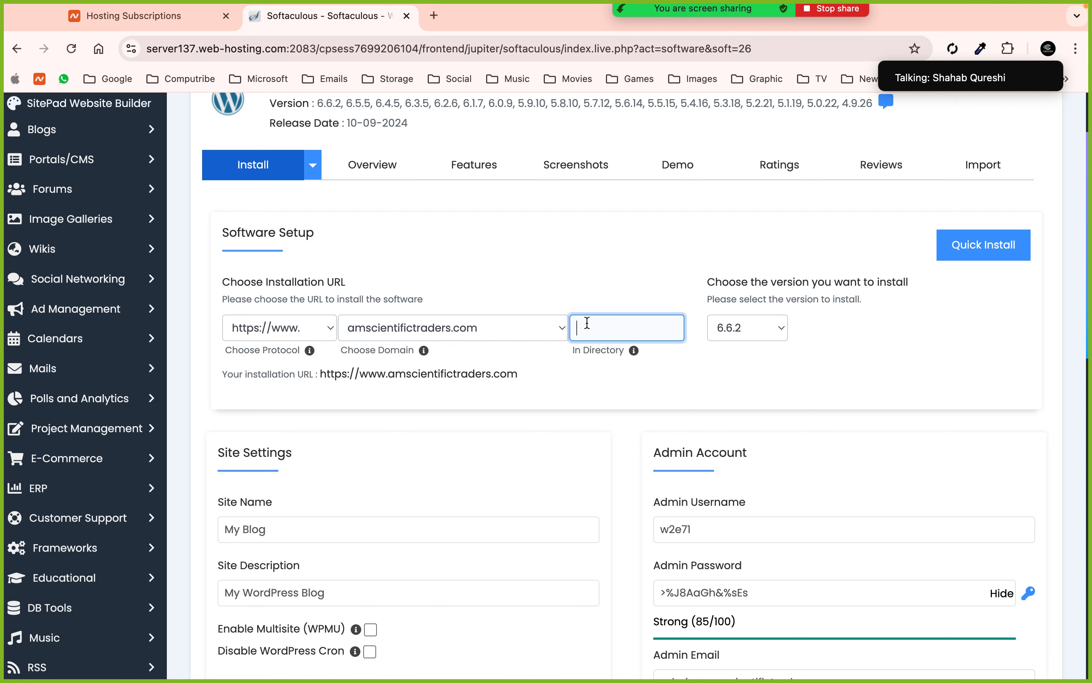
{"action": "scroll", "coordinate": [587, 323], "scroll_direction": "down", "scroll_amount": 4}
{"action": "left_click", "coordinate": [345, 352]}
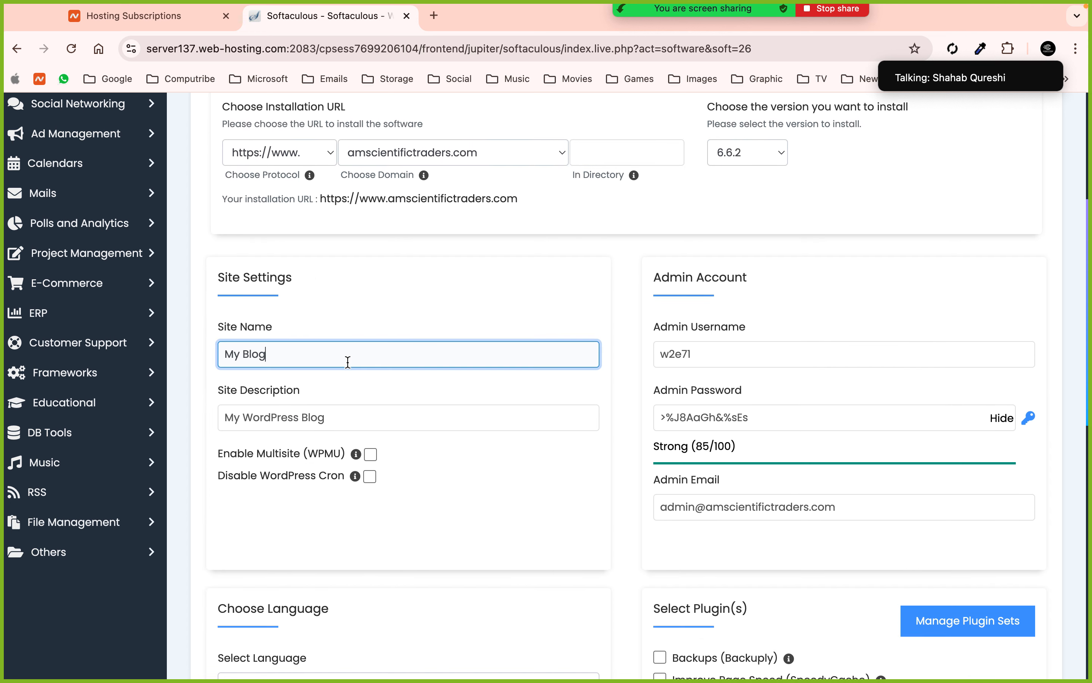
{"action": "left_click", "coordinate": [337, 412]}
{"action": "left_click", "coordinate": [711, 348]}
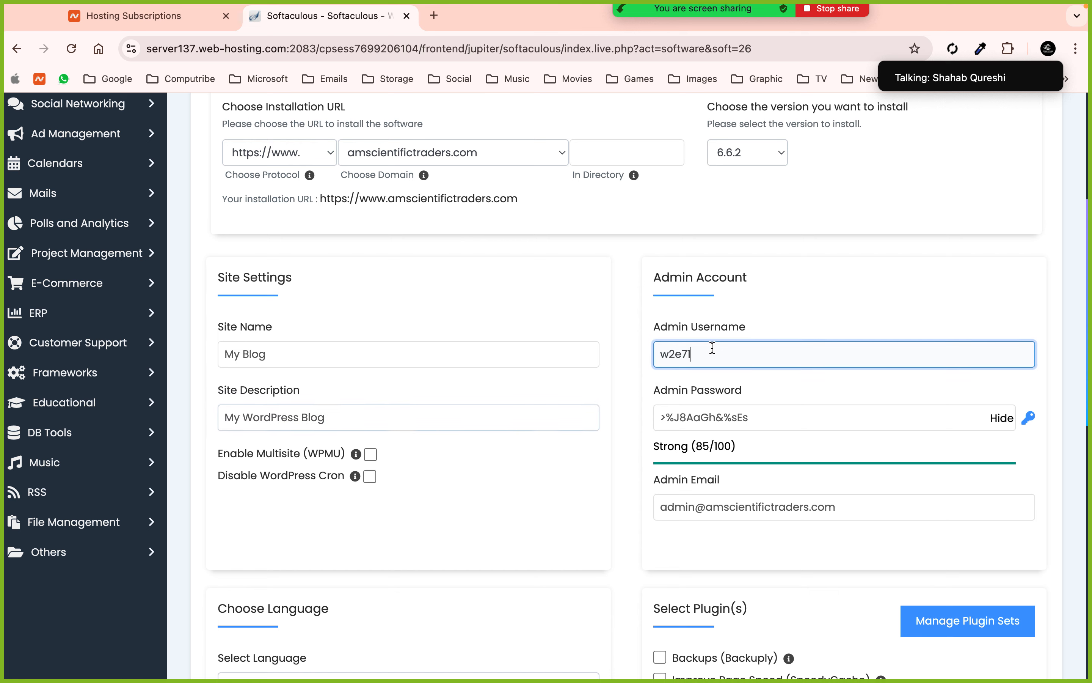
{"action": "left_click", "coordinate": [715, 417]}
{"action": "scroll", "coordinate": [712, 414], "scroll_direction": "down", "scroll_amount": 2}
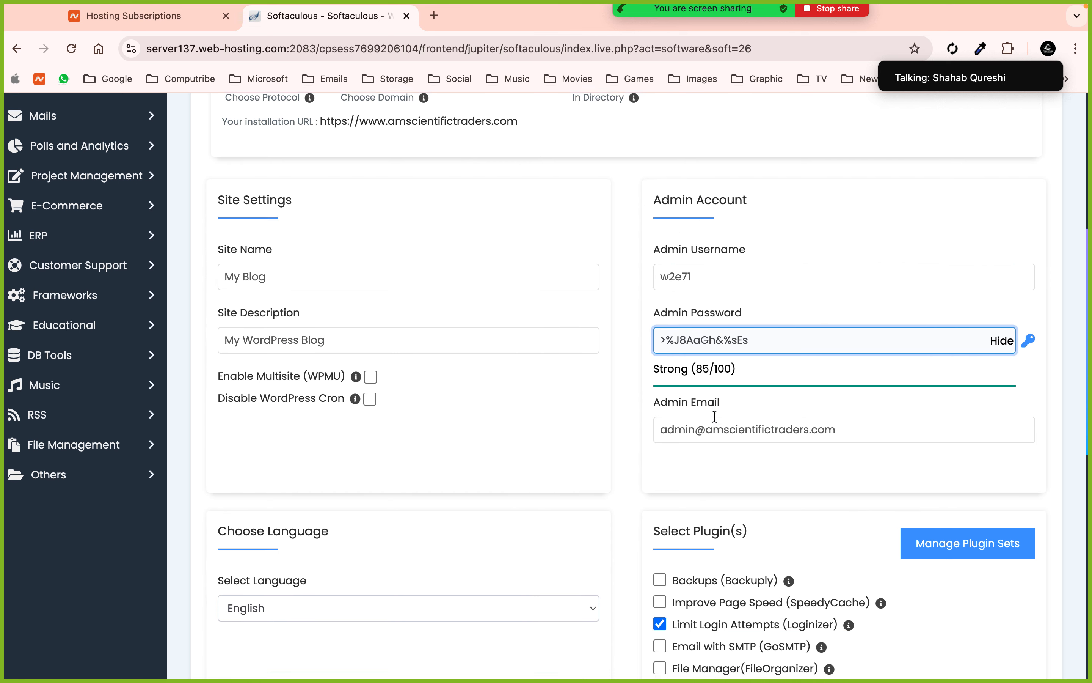
{"action": "scroll", "coordinate": [750, 417], "scroll_direction": "down", "scroll_amount": 10}
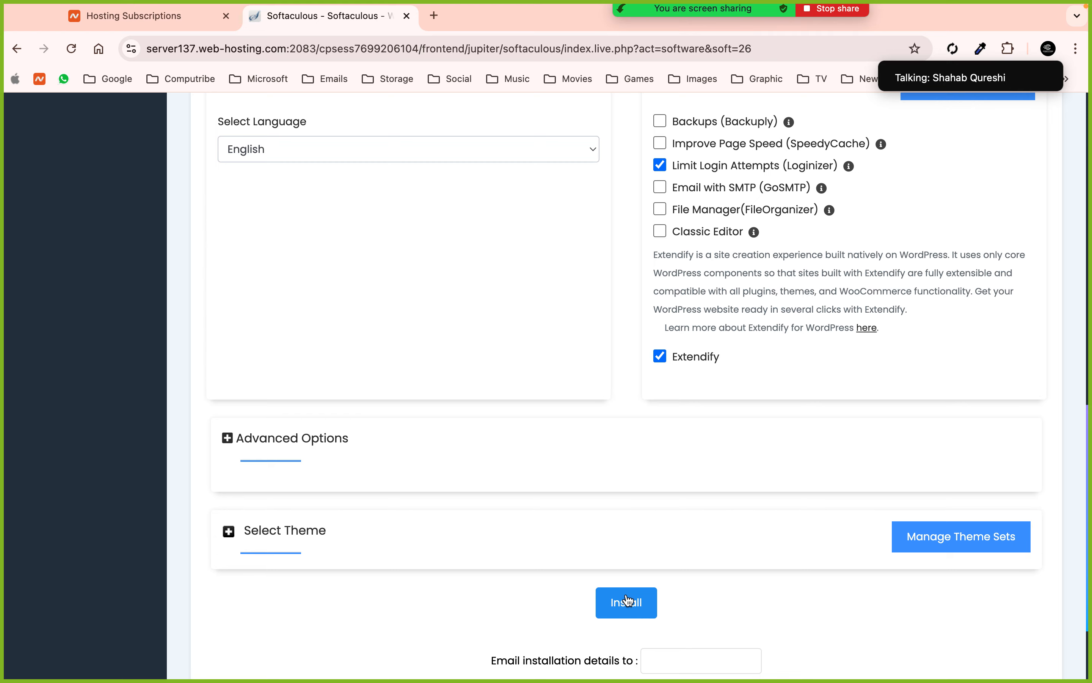
{"action": "scroll", "coordinate": [627, 601], "scroll_direction": "up", "scroll_amount": 12}
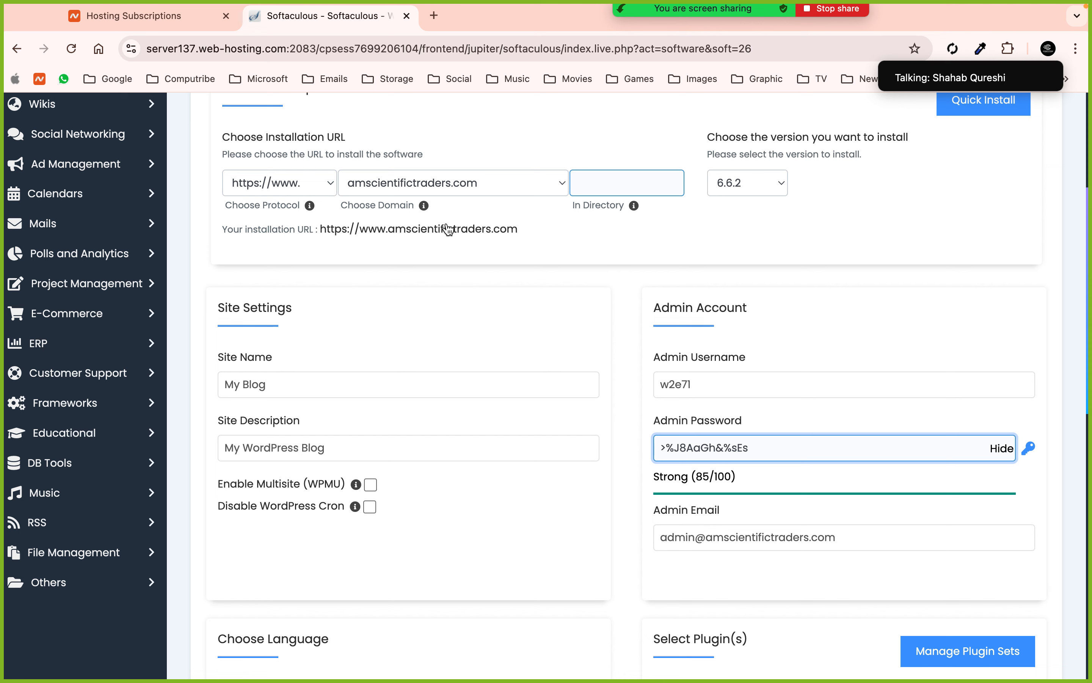
{"action": "scroll", "coordinate": [447, 229], "scroll_direction": "up", "scroll_amount": 6}
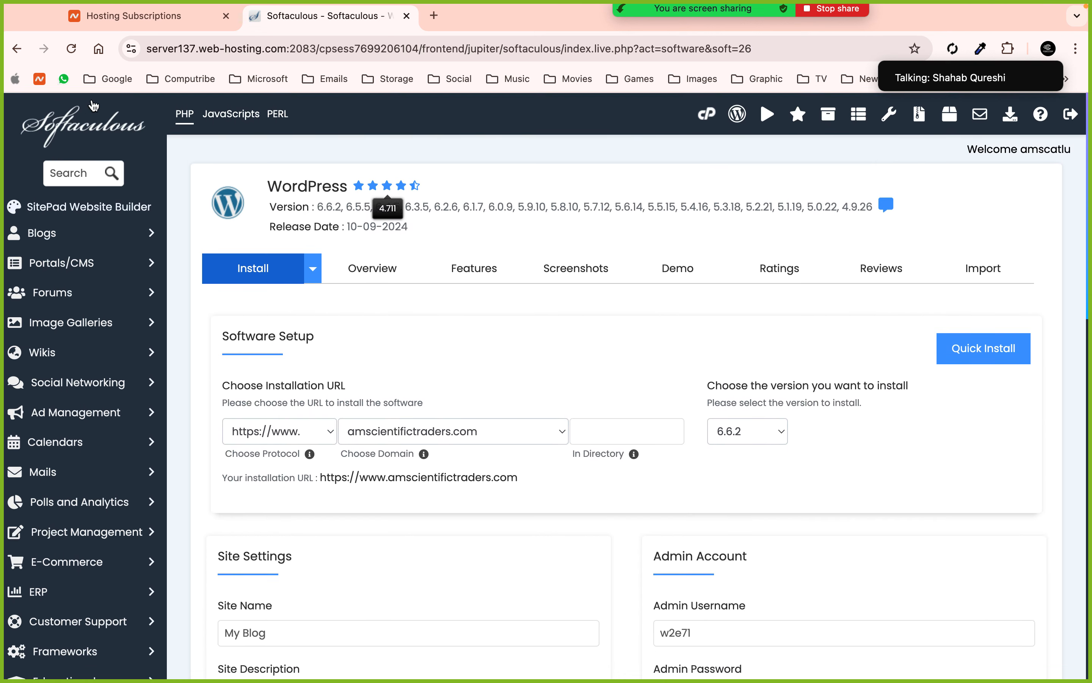
- Open cPanel's Domains page in a new tab, showing amscientifictraders.com with root /public_html
{"action": "left_click", "coordinate": [23, 52]}
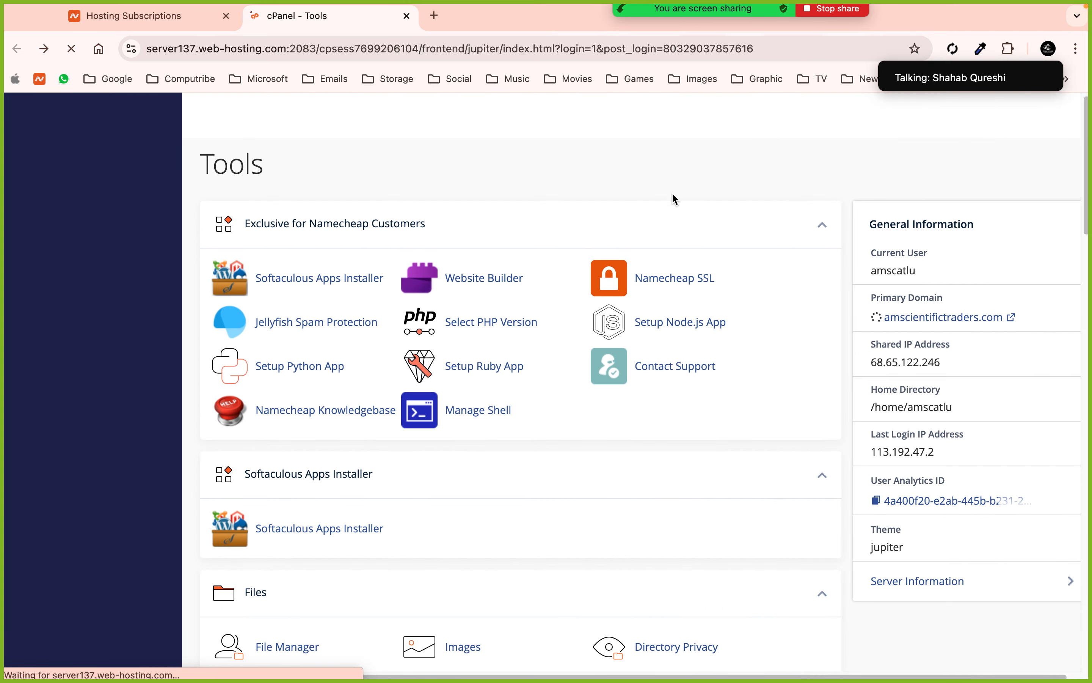
{"action": "scroll", "coordinate": [684, 422], "scroll_direction": "down", "scroll_amount": 8}
{"action": "scroll", "coordinate": [684, 420], "scroll_direction": "down", "scroll_amount": 12}
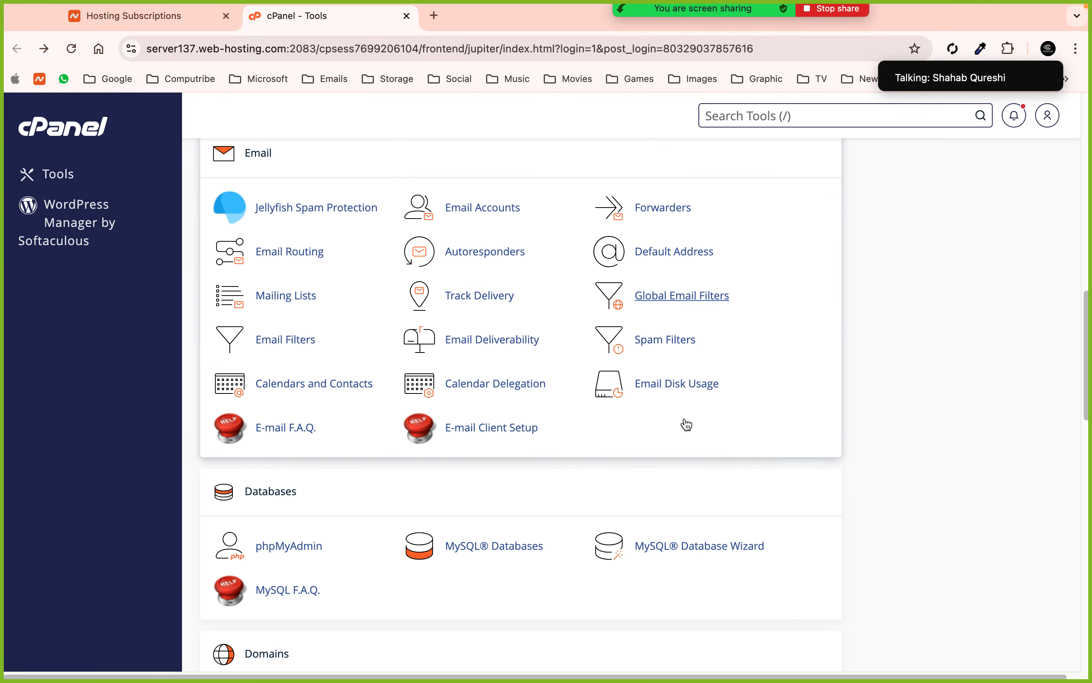
{"action": "left_click", "coordinate": [285, 496], "text": "super"}
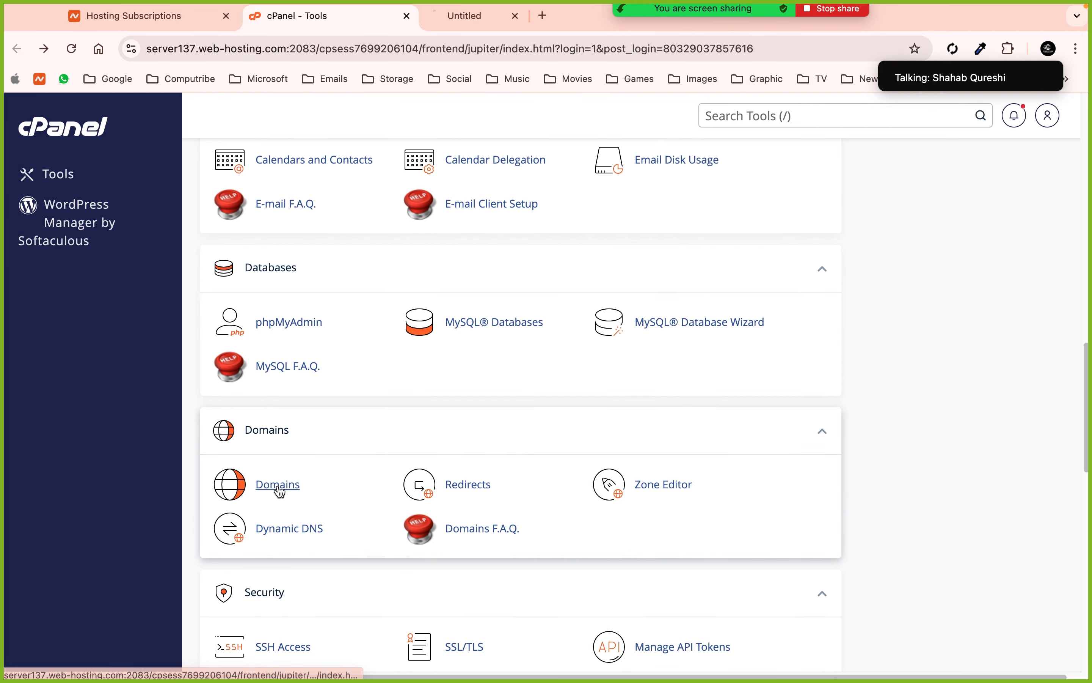
{"action": "left_click", "coordinate": [469, 21]}
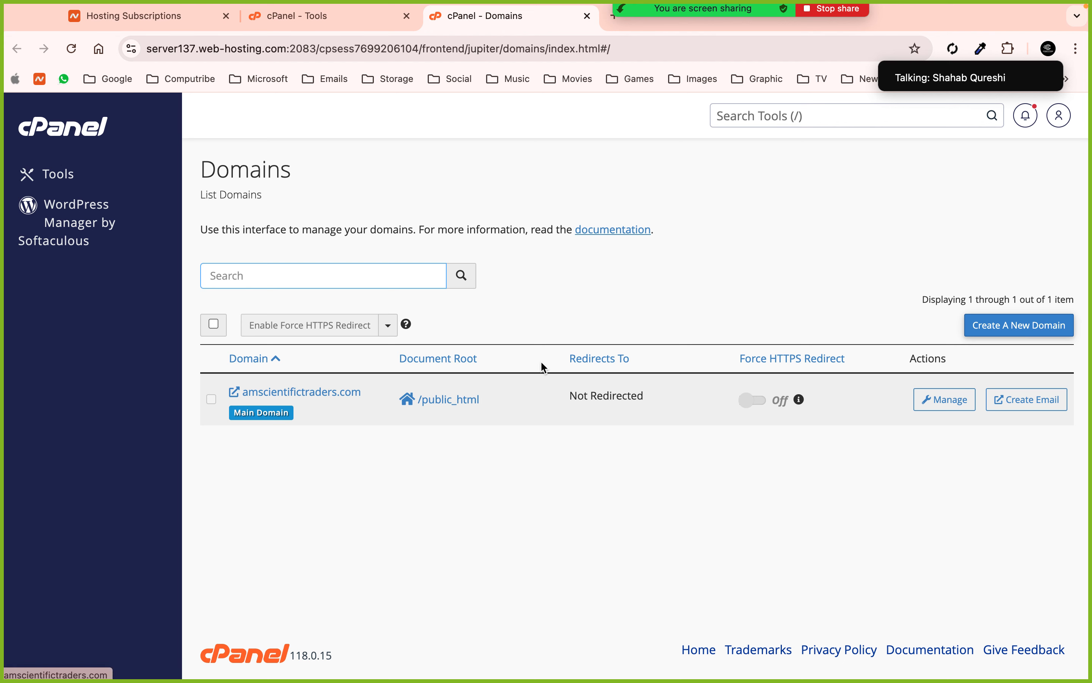
{"action": "left_click", "coordinate": [1010, 331]}
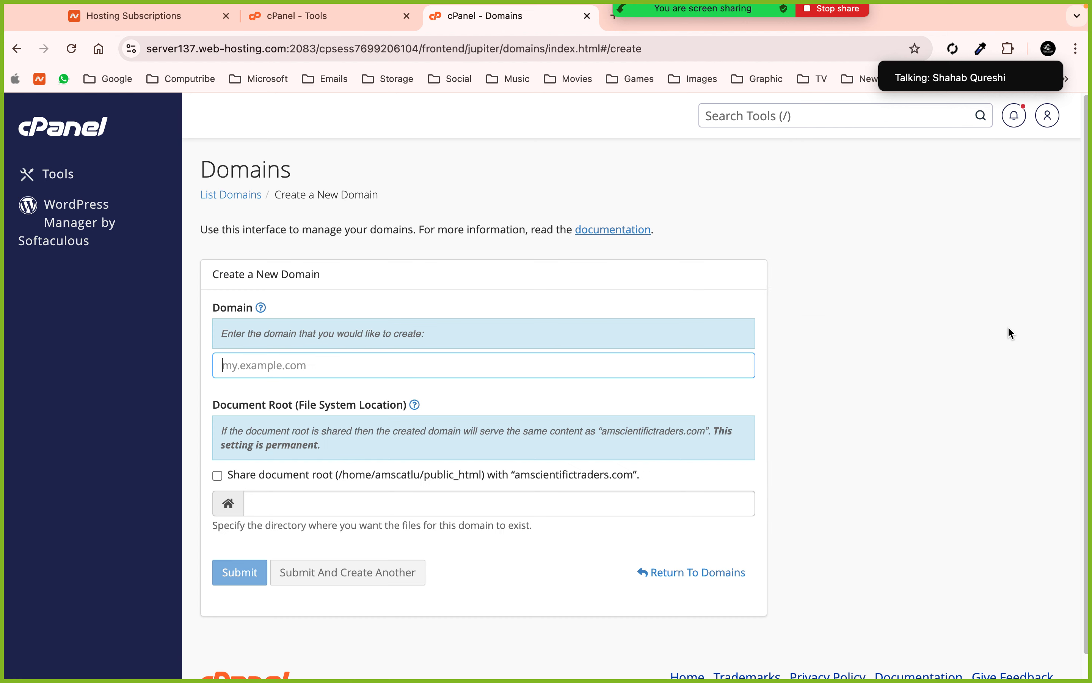
{"action": "scroll", "coordinate": [1009, 329], "scroll_direction": "down", "scroll_amount": 1}
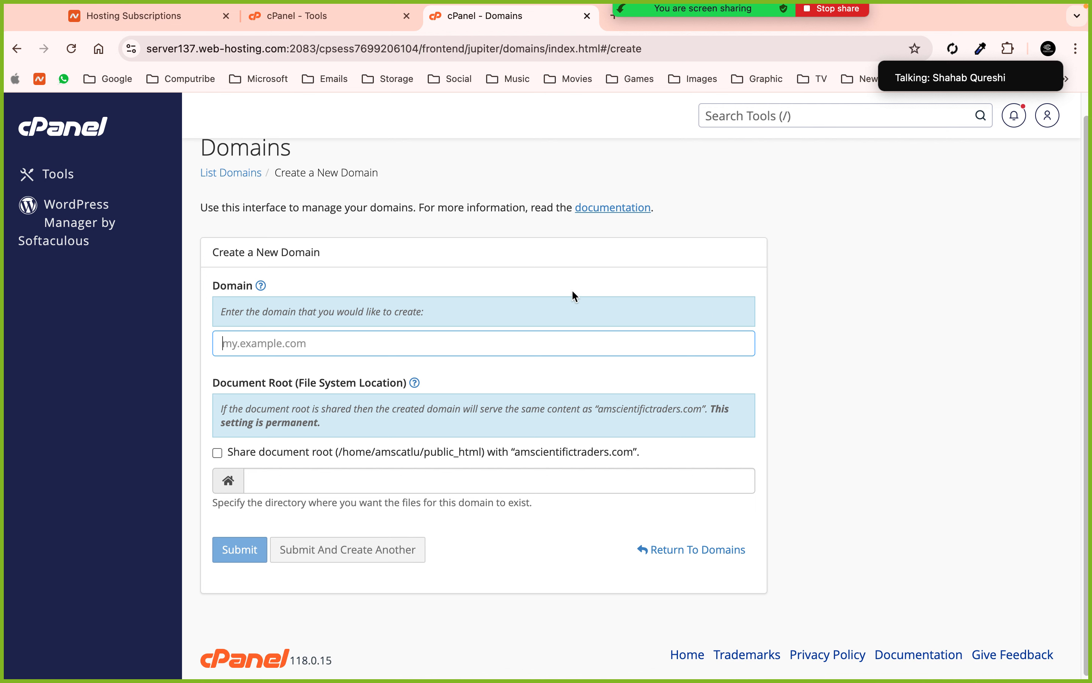
{"action": "left_click", "coordinate": [418, 341]}
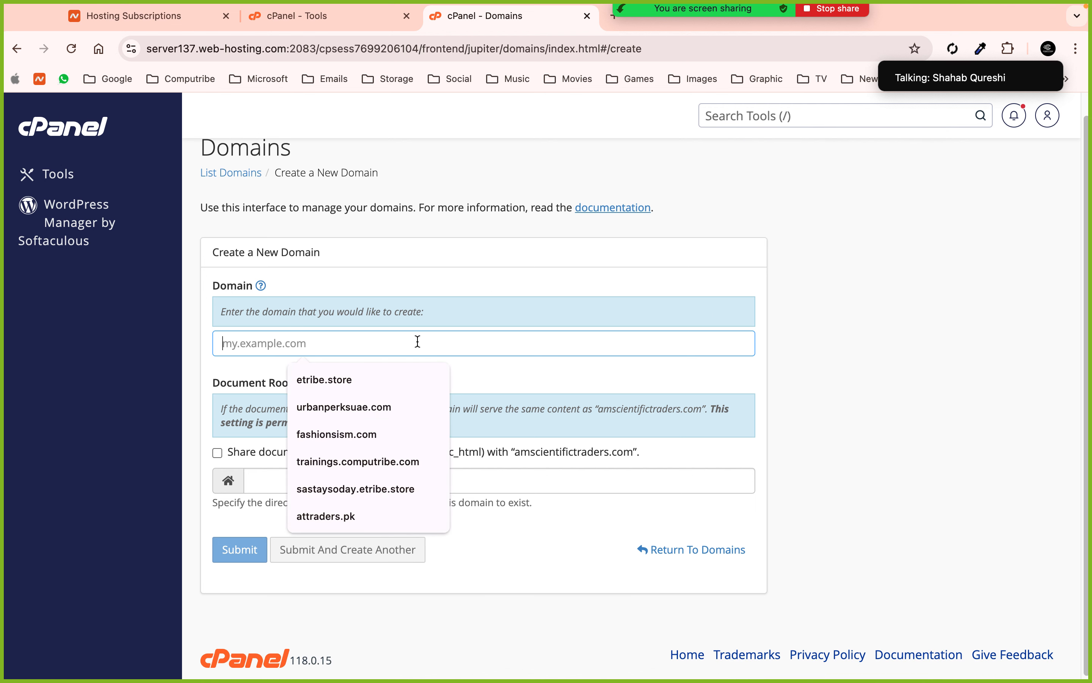
{"action": "type", "text": "b"}
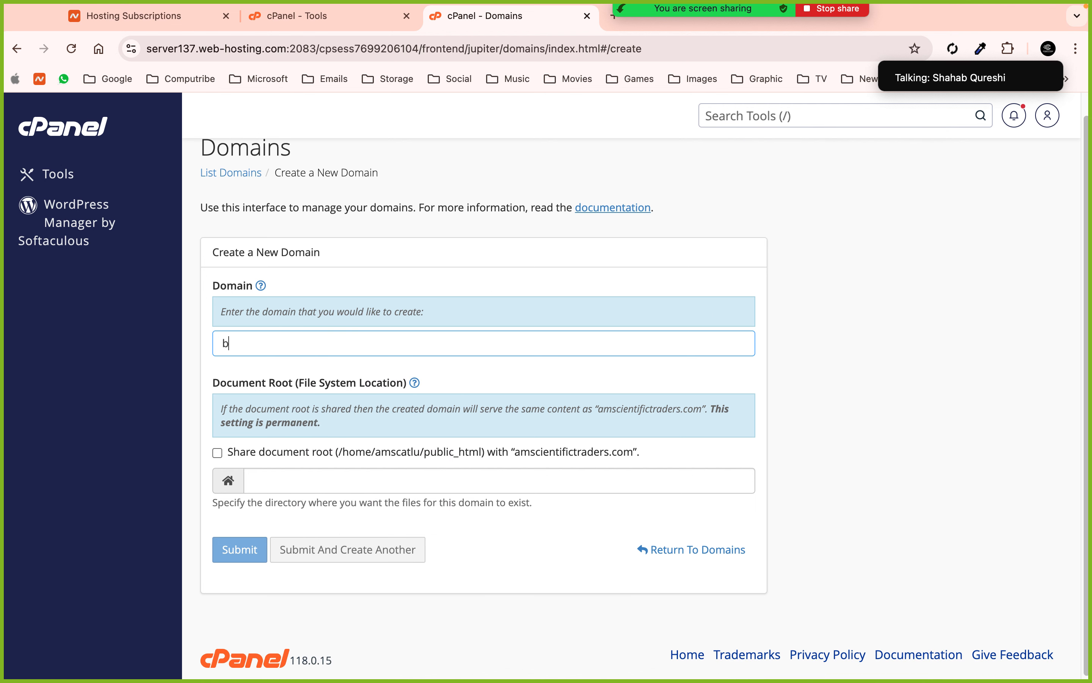
{"action": "type", "text": "log."}
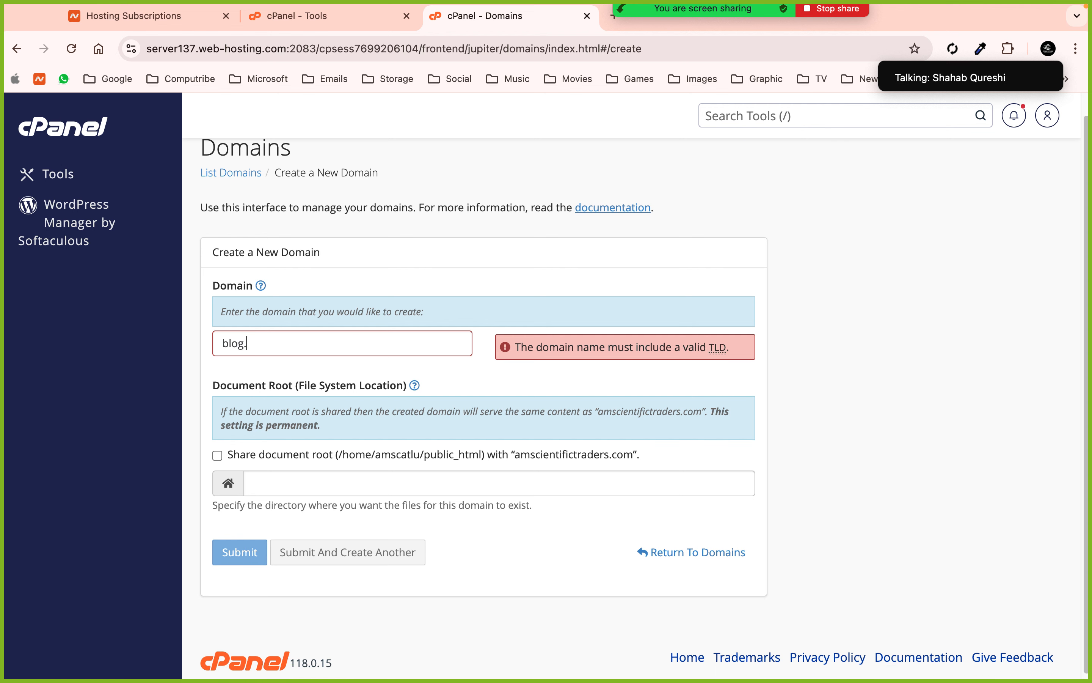
{"action": "type", "text": "amscien"}
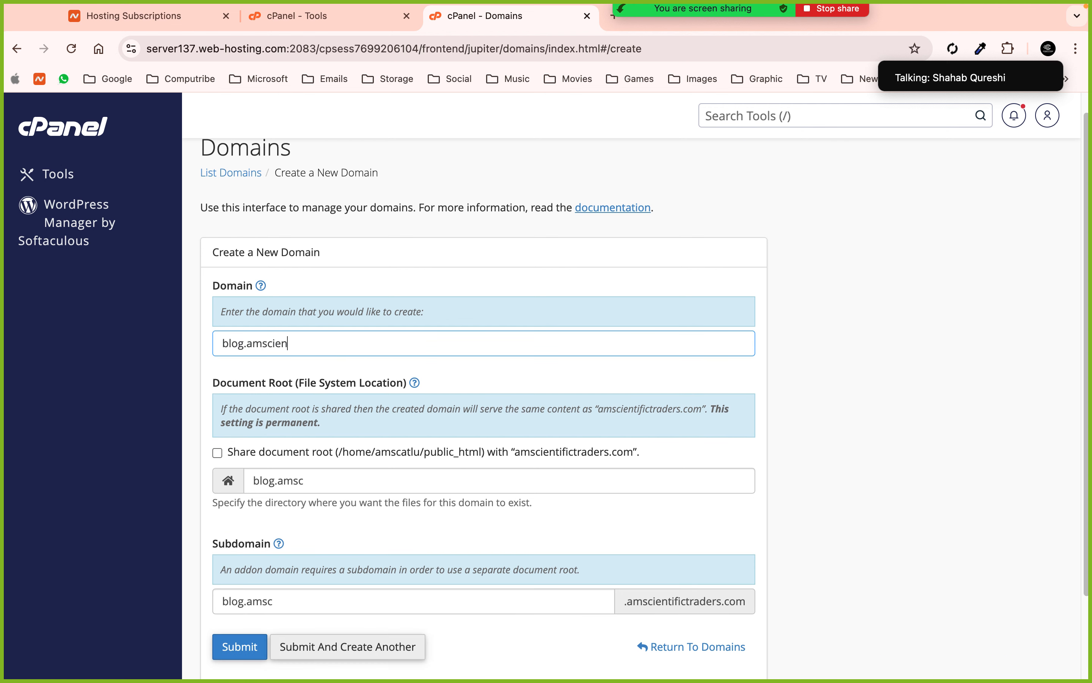
{"action": "type", "text": "tifictr"}
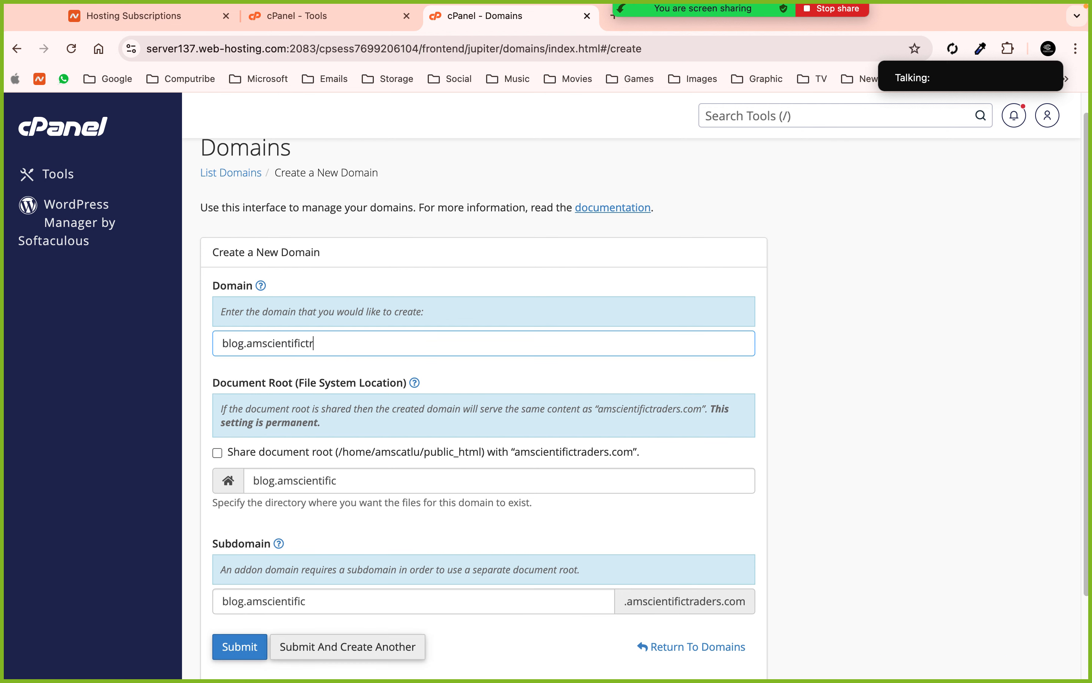
{"action": "type", "text": "a"}
{"action": "type", "text": "ders.com"}
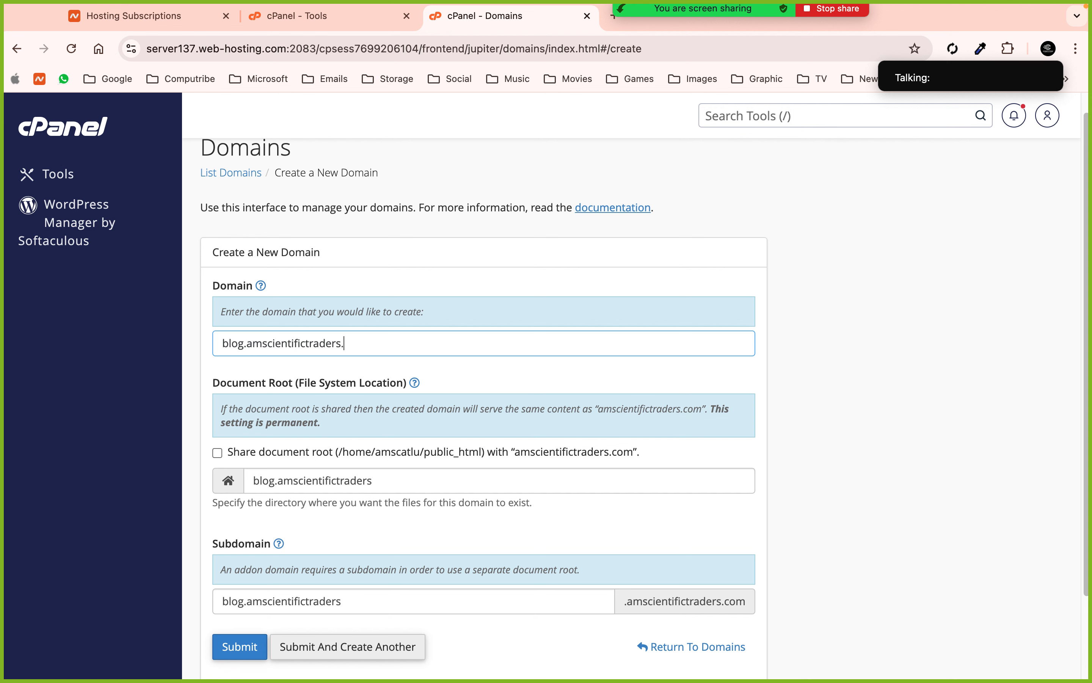
{"action": "left_click", "coordinate": [878, 316]}
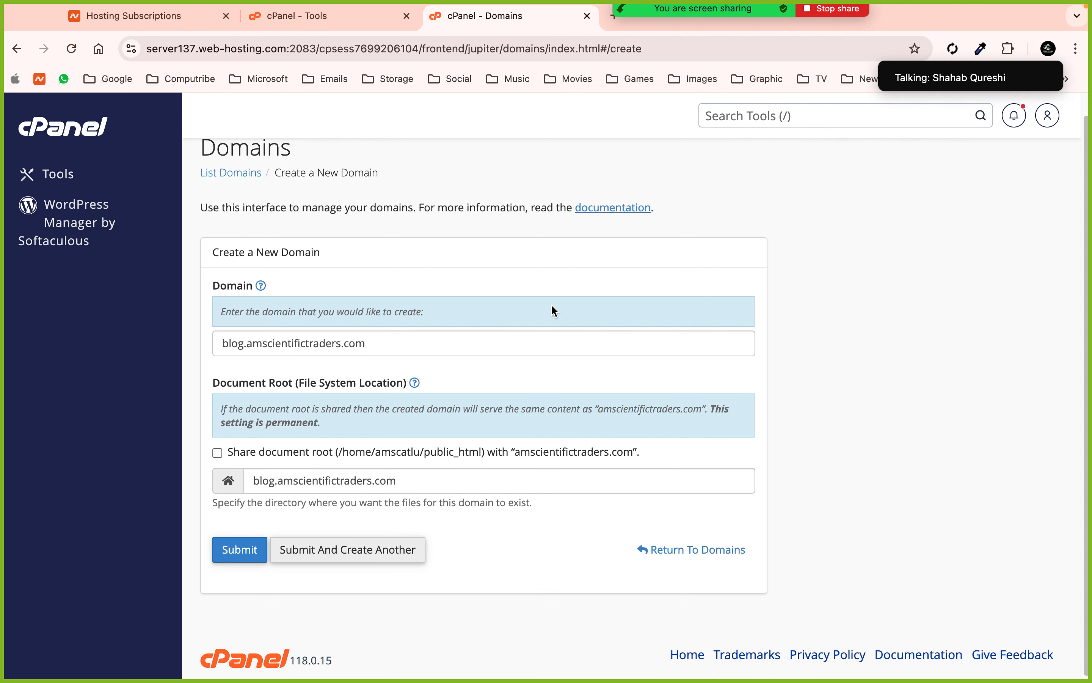
{"action": "left_click_drag", "start_coordinate": [248, 344], "coordinate": [373, 344]}
{"action": "left_click", "coordinate": [391, 341]}
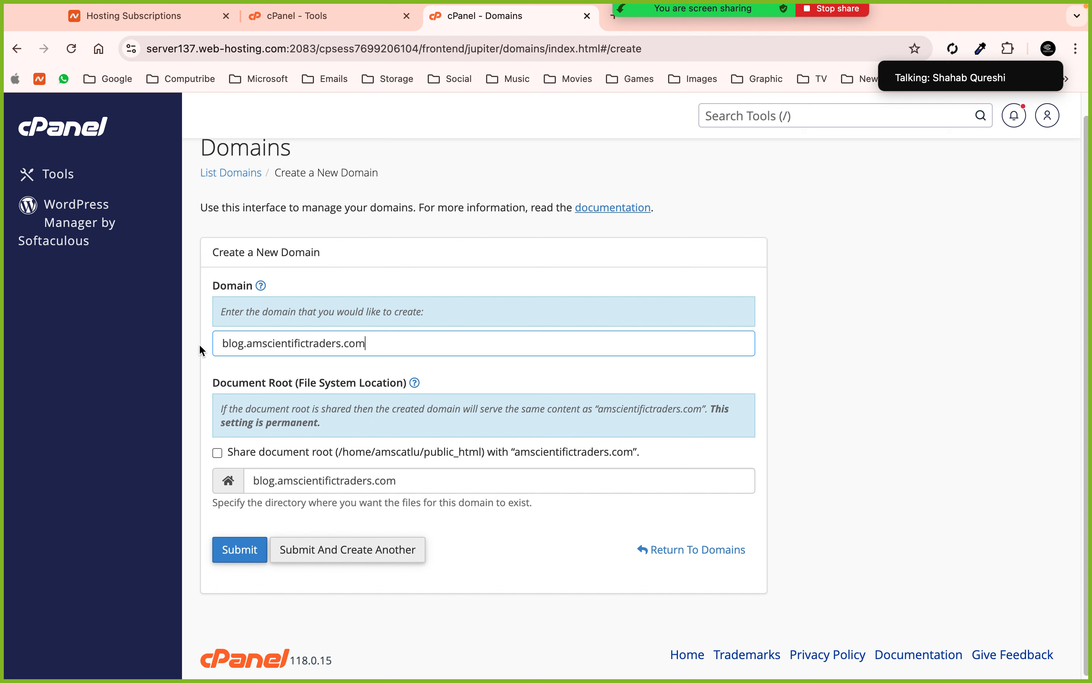
{"action": "triple_click", "coordinate": [331, 345]}
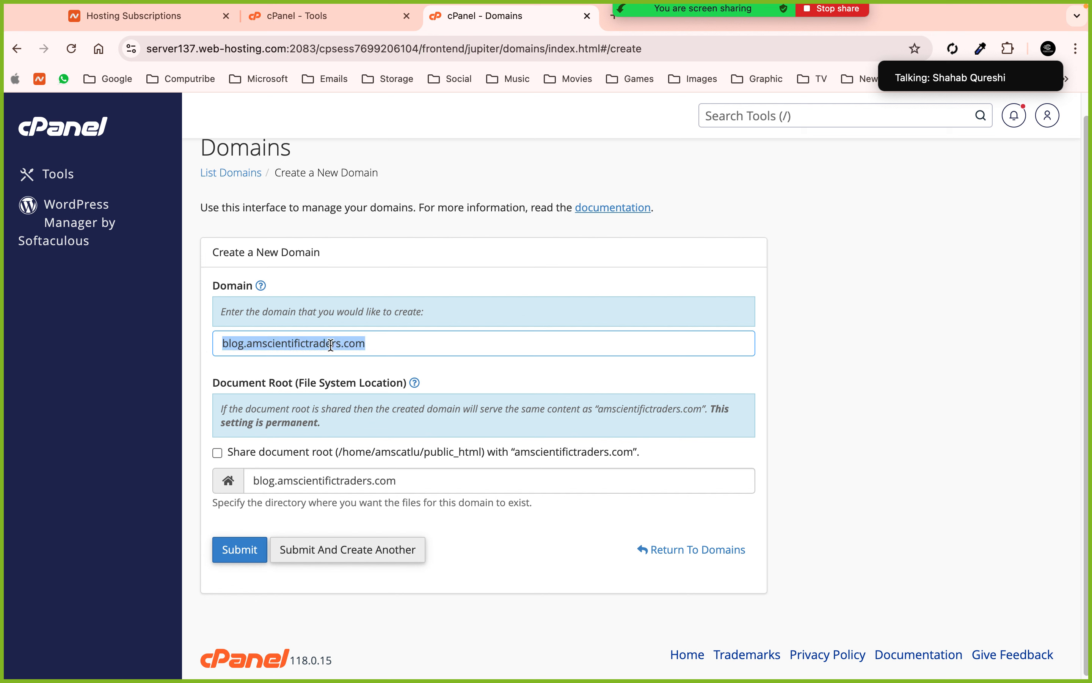
{"action": "type", "text": "co"}
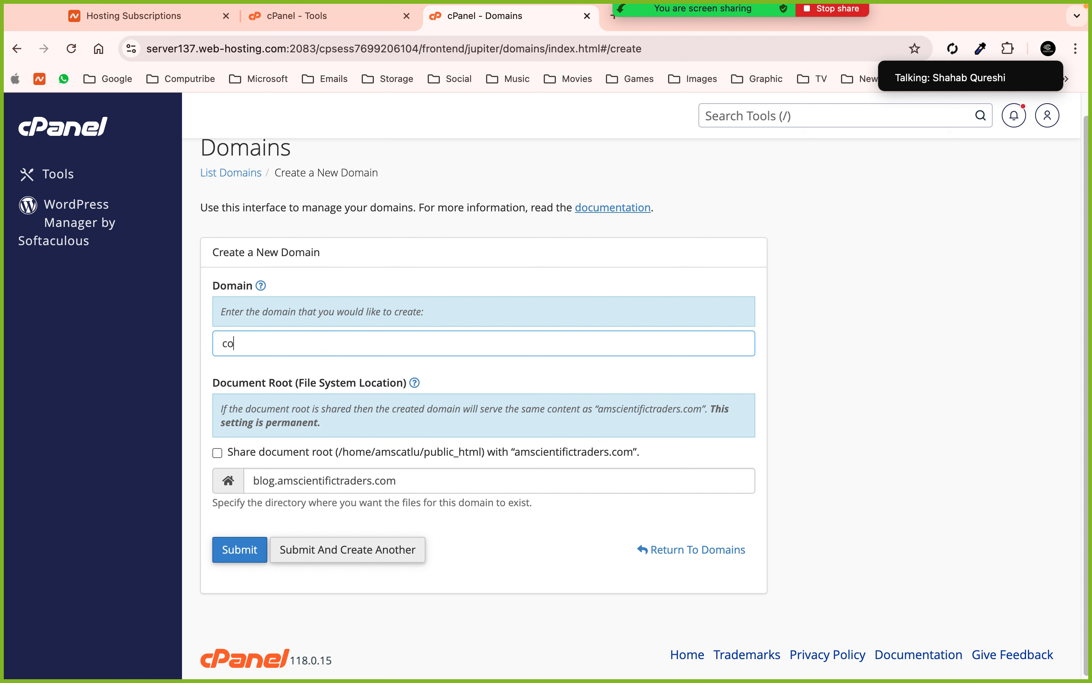
{"action": "type", "text": "mputribe.com"}
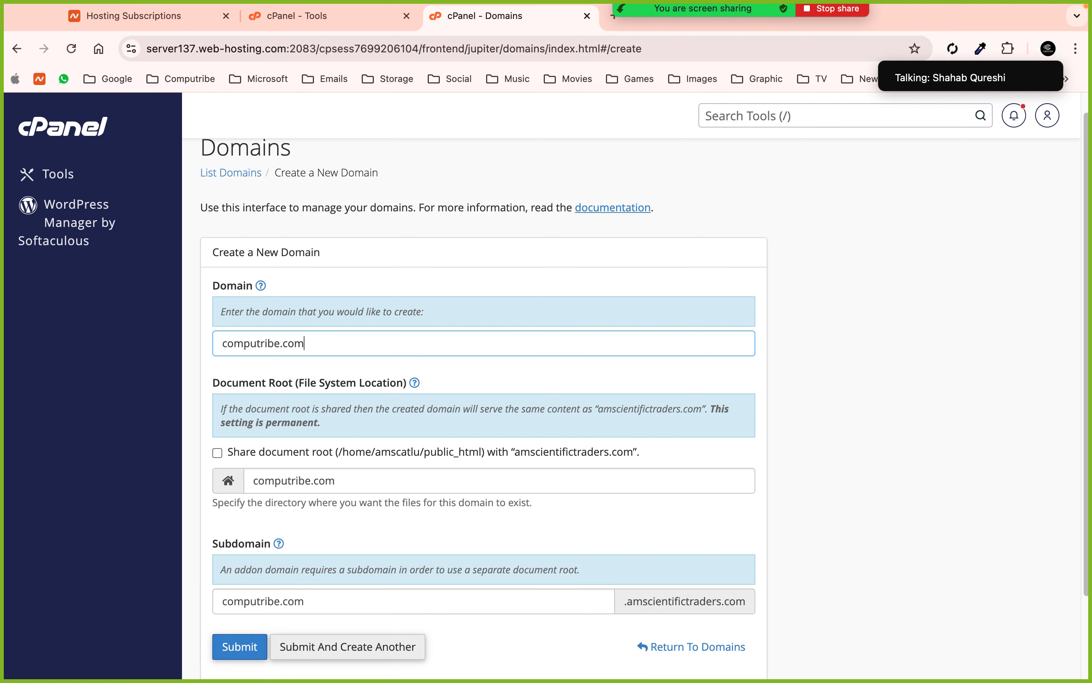
{"action": "scroll", "coordinate": [350, 398], "scroll_direction": "down", "scroll_amount": 3}
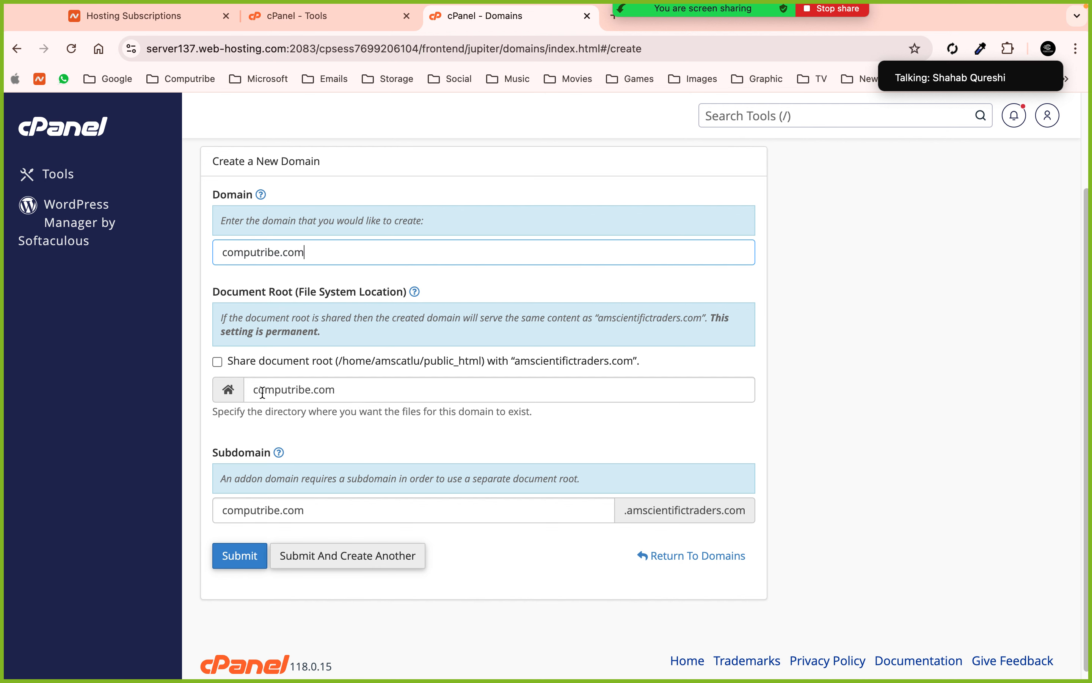
{"action": "left_click", "coordinate": [222, 364]}
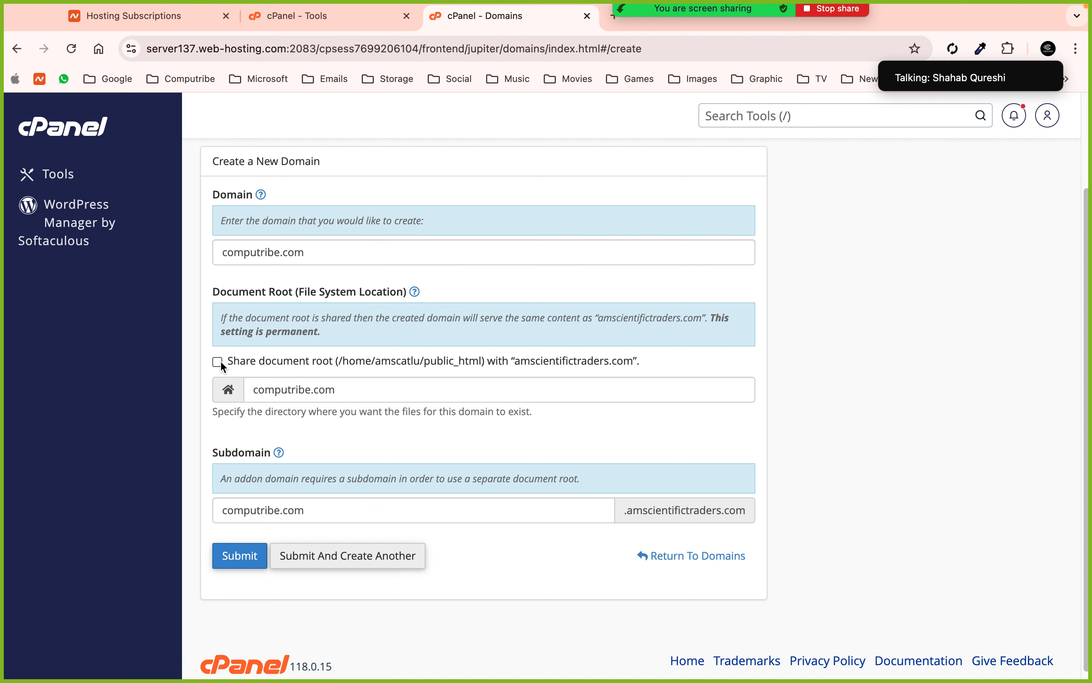
{"action": "left_click", "coordinate": [218, 362]}
{"action": "left_click", "coordinate": [218, 474]}
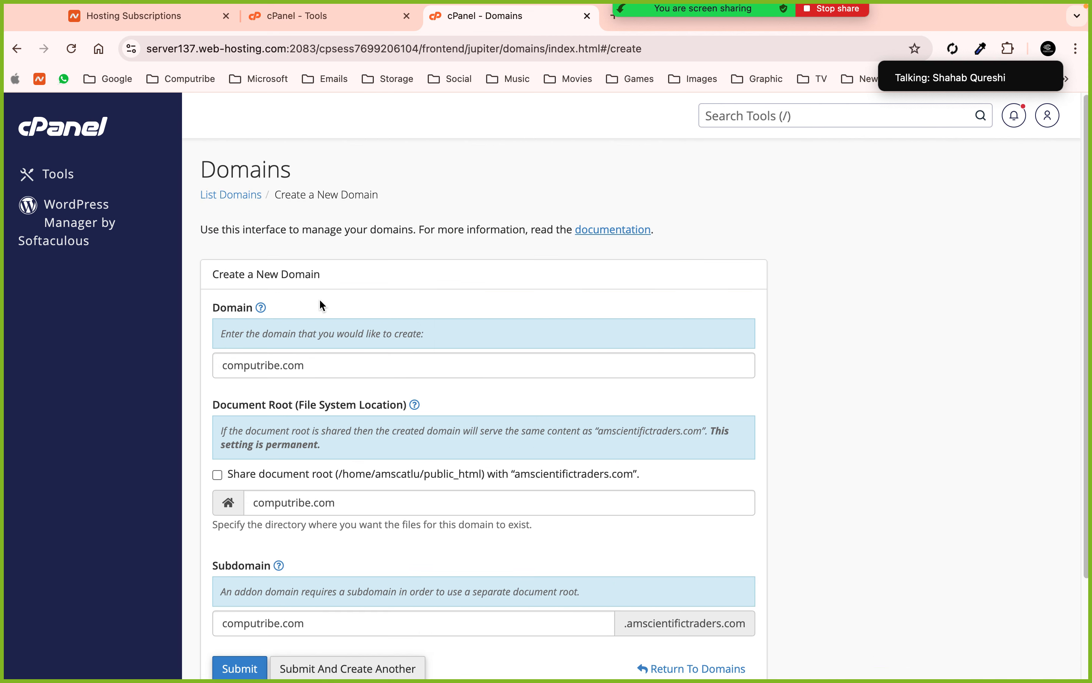
- Abandon the domain form, open Email Accounts from the Tools page, and close the Domains tab
{"action": "left_click", "coordinate": [20, 50]}
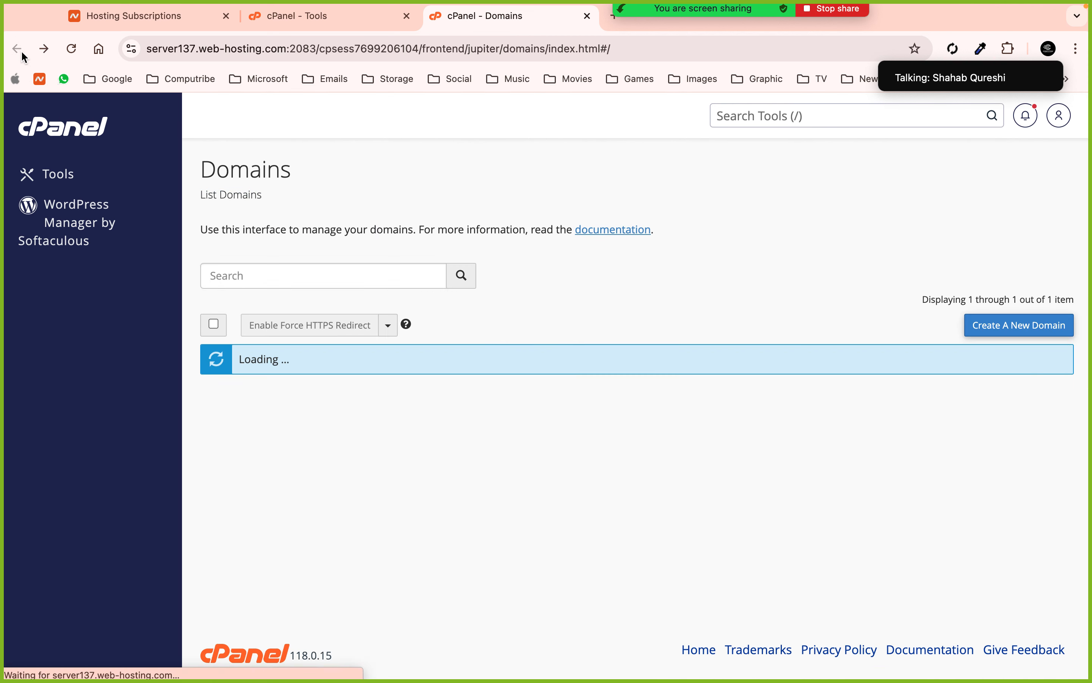
{"action": "left_click", "coordinate": [297, 16]}
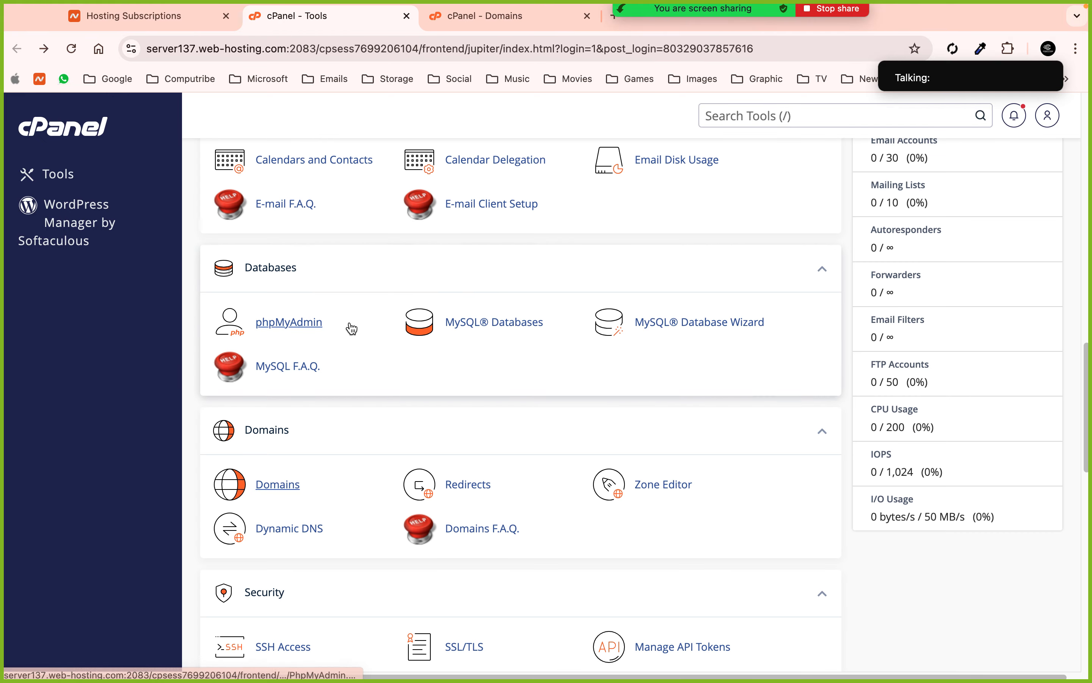
{"action": "scroll", "coordinate": [356, 336], "scroll_direction": "down", "scroll_amount": 2}
{"action": "scroll", "coordinate": [422, 270], "scroll_direction": "down", "scroll_amount": 4}
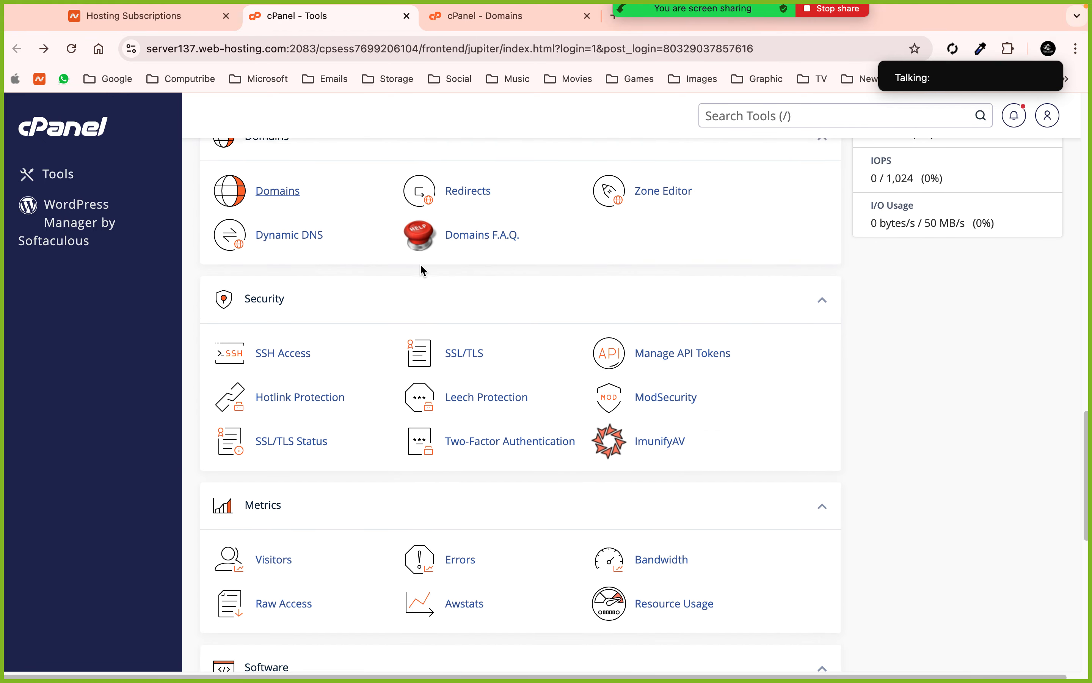
{"action": "scroll", "coordinate": [421, 270], "scroll_direction": "down", "scroll_amount": 3}
{"action": "scroll", "coordinate": [451, 429], "scroll_direction": "up", "scroll_amount": 12}
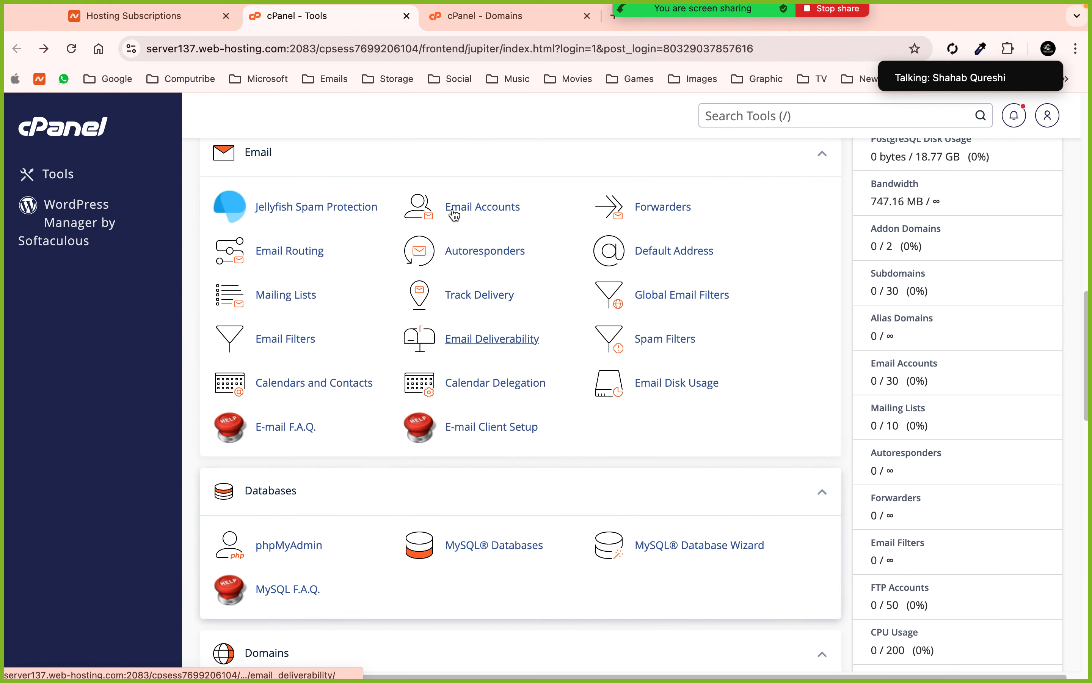
{"action": "left_click", "coordinate": [454, 211]}
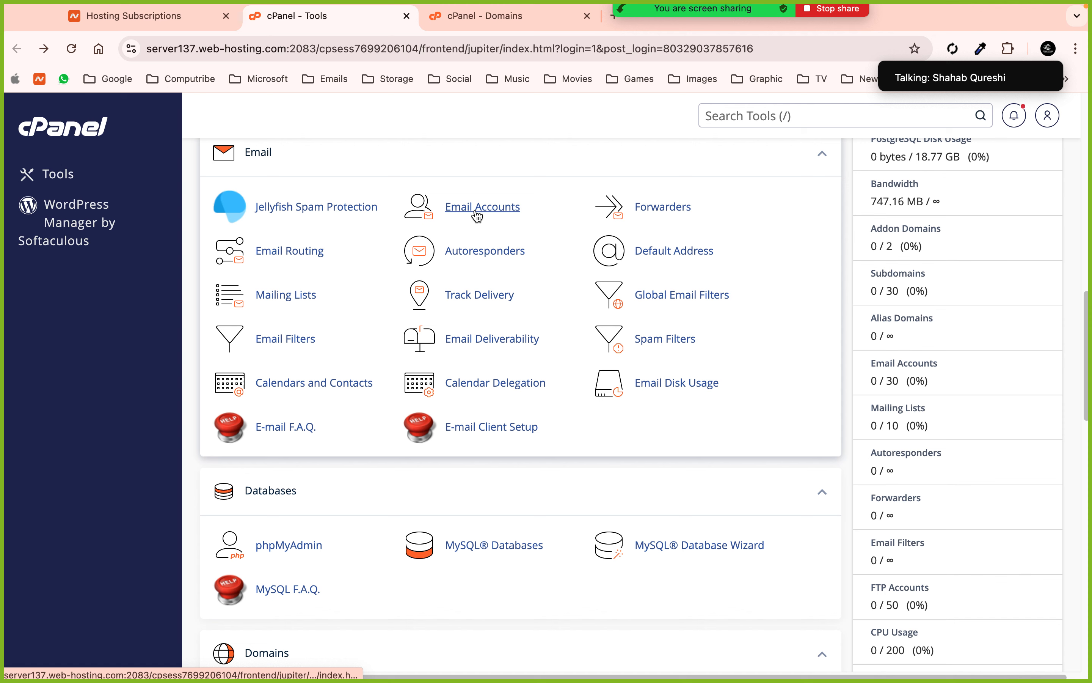
{"action": "left_click", "coordinate": [587, 17]}
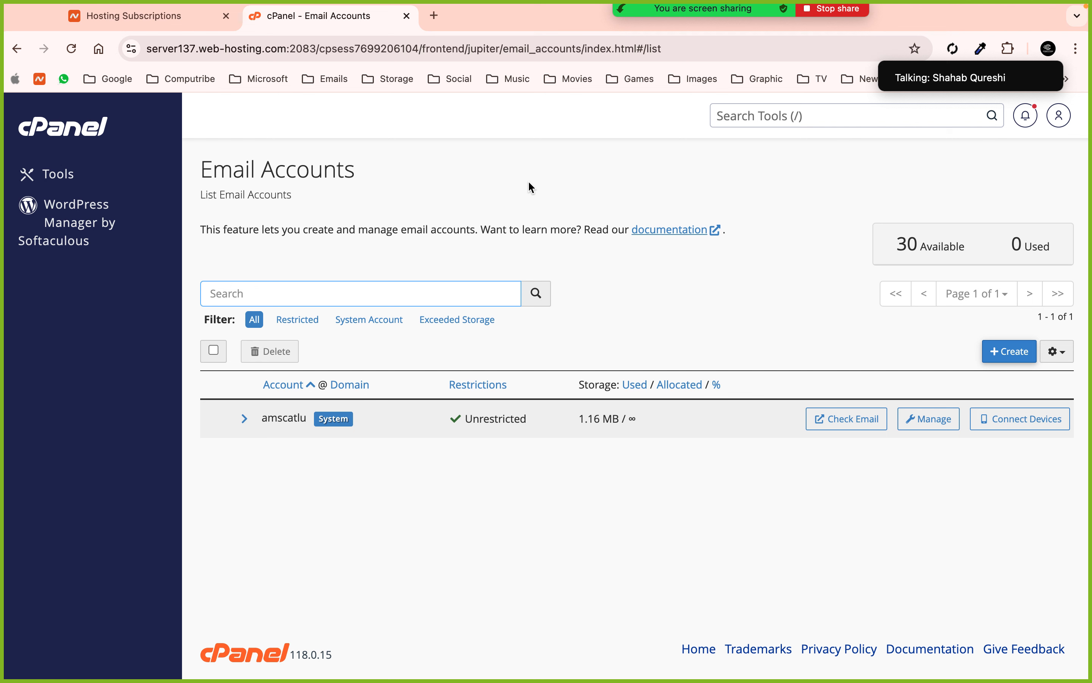
{"action": "left_click", "coordinate": [1003, 354]}
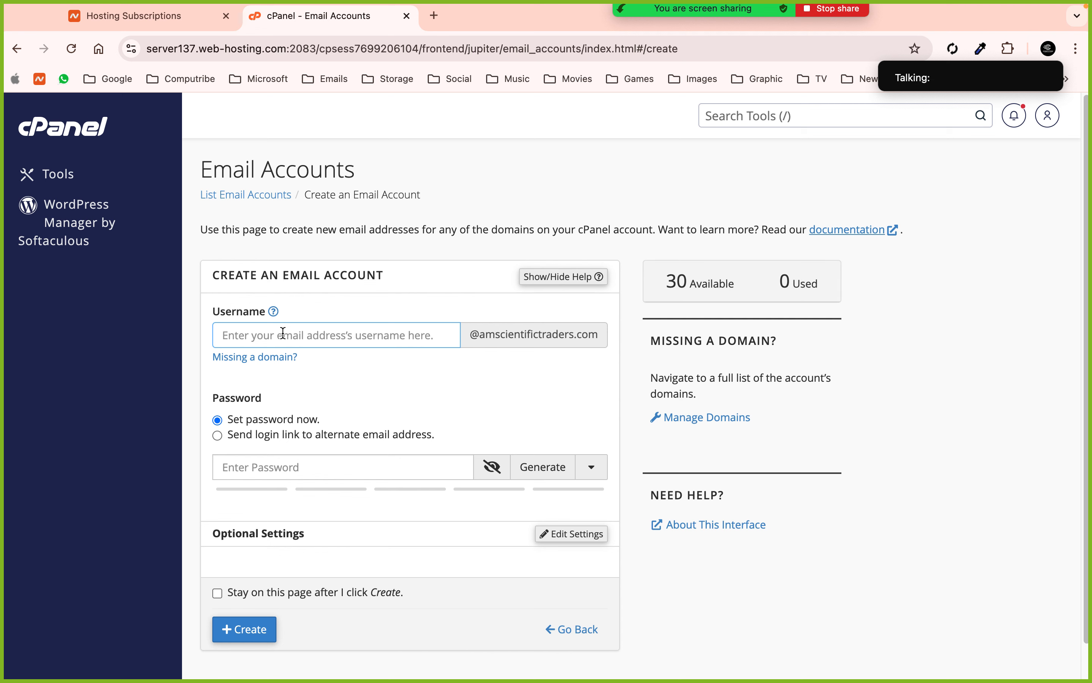
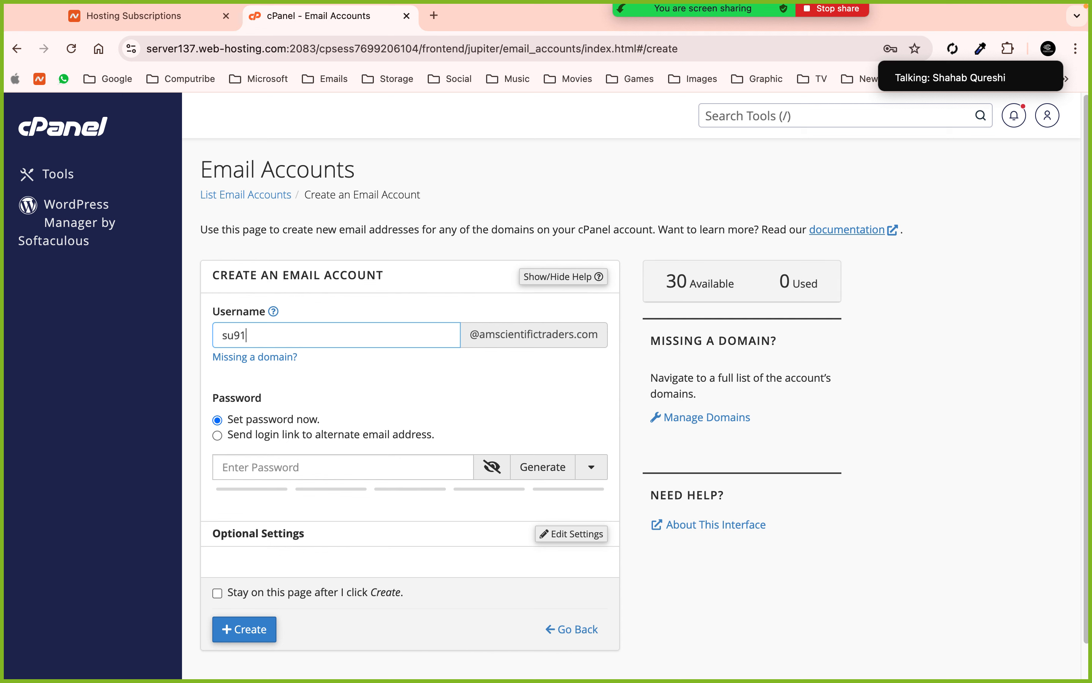
{"action": "left_click", "coordinate": [317, 456]}
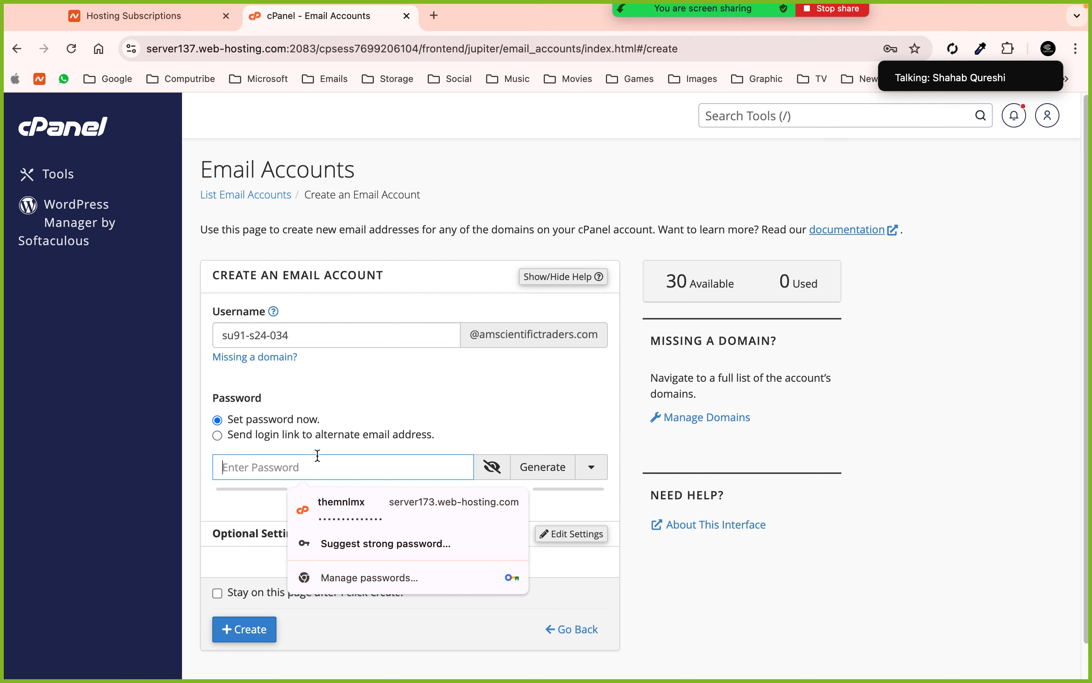
{"action": "left_click", "coordinate": [18, 50]}
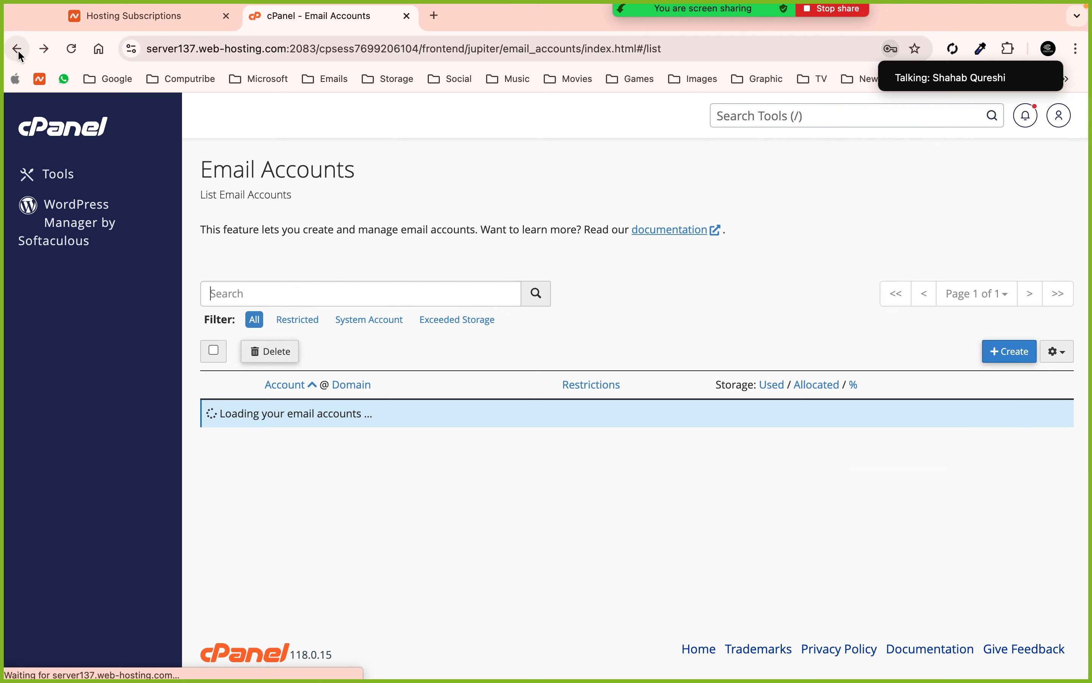
{"action": "left_click", "coordinate": [829, 277]}
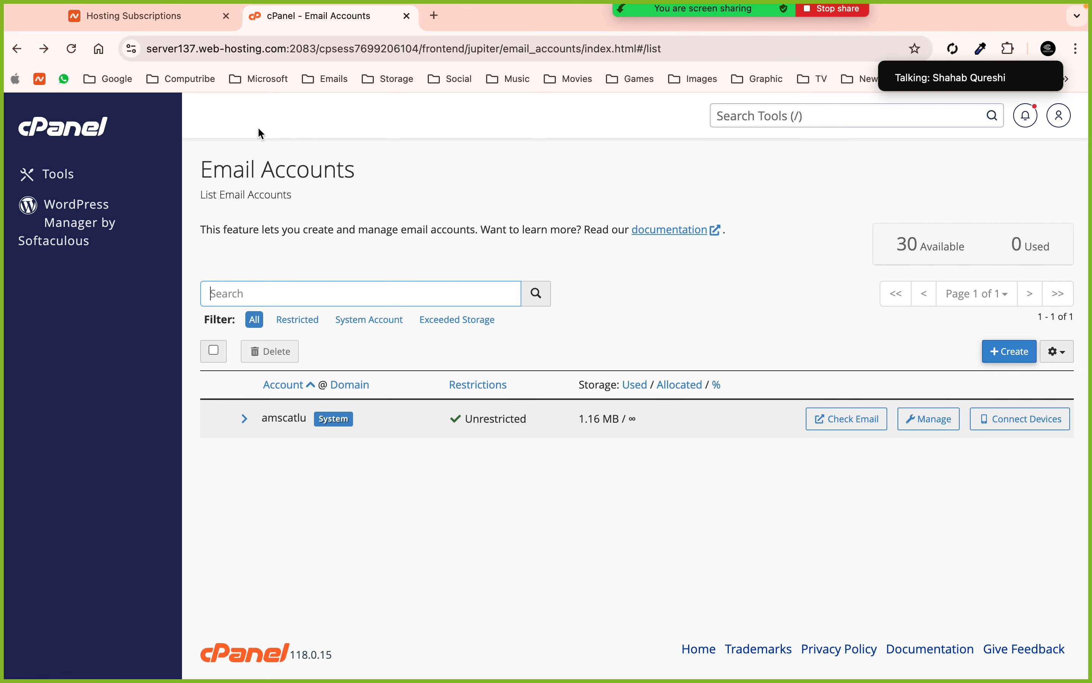
- Return to the cPanel Tools home page and show the meeting's participant list
{"action": "left_click", "coordinate": [80, 129]}
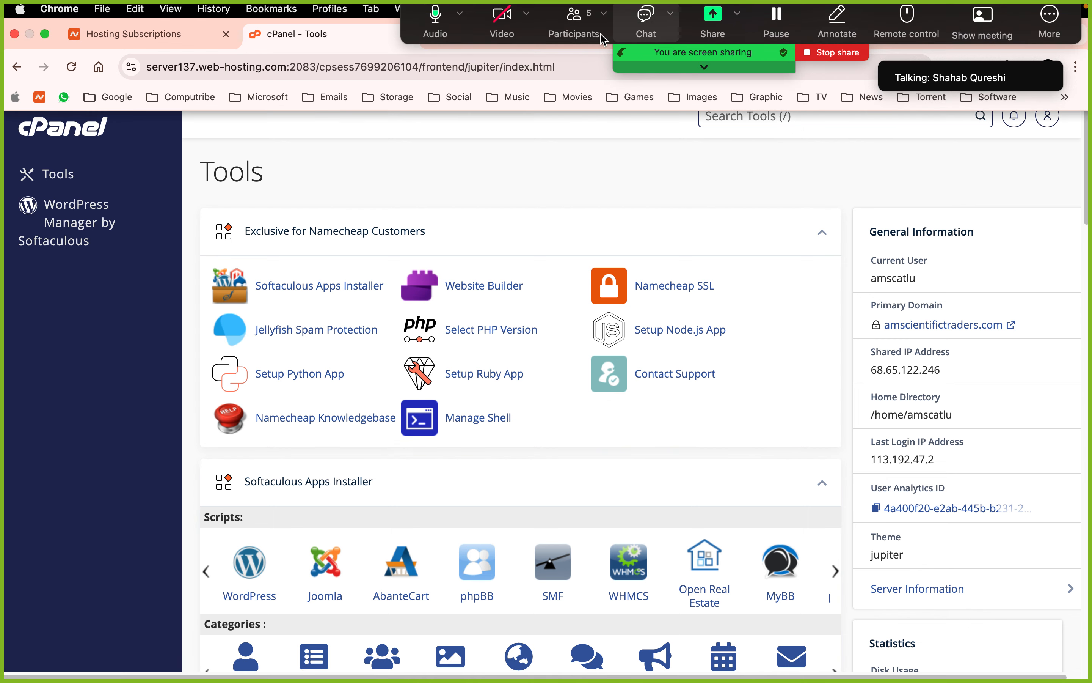
{"action": "left_click", "coordinate": [573, 36]}
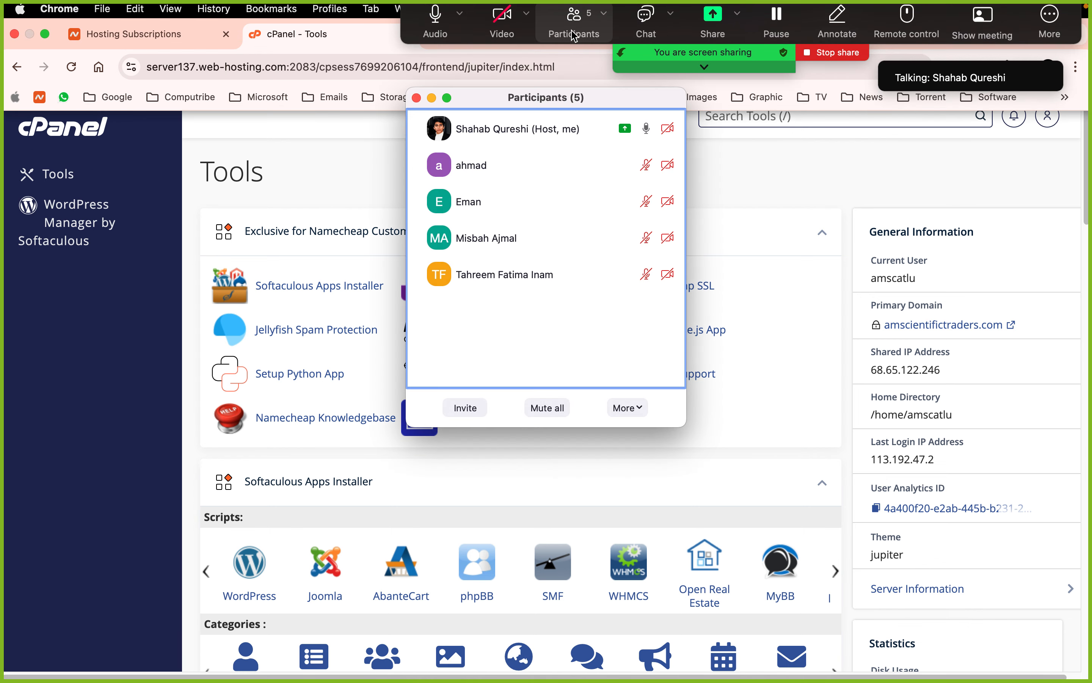
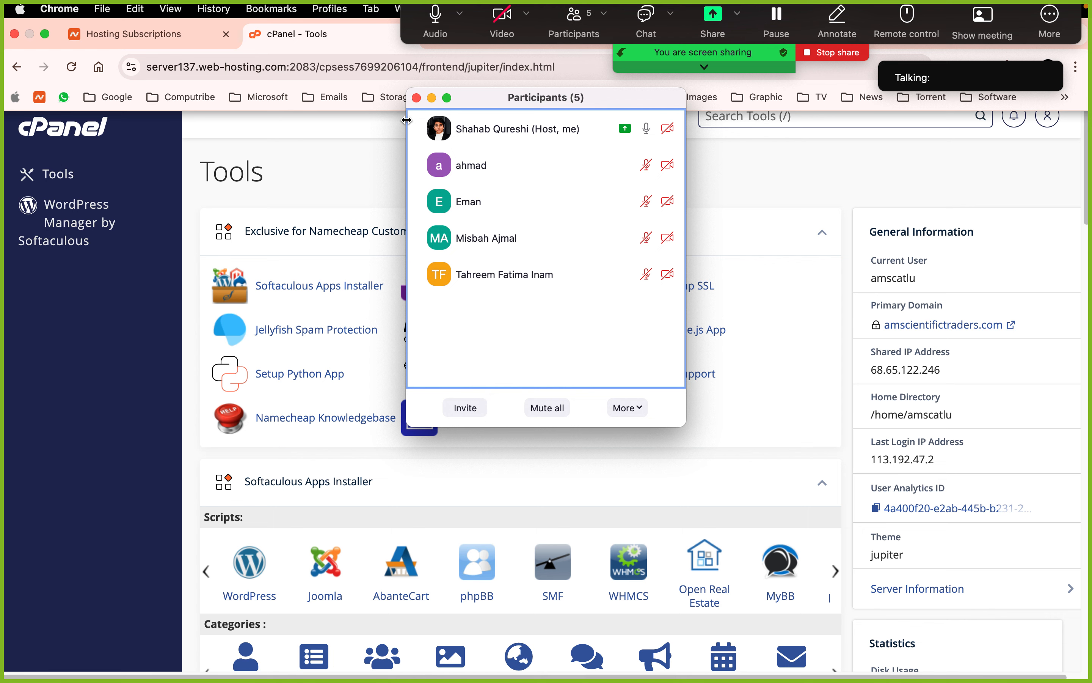
- Close the Zoom participants list and the Hosting Subscriptions tab, keeping only cPanel Tools open
{"action": "left_click", "coordinate": [416, 98]}
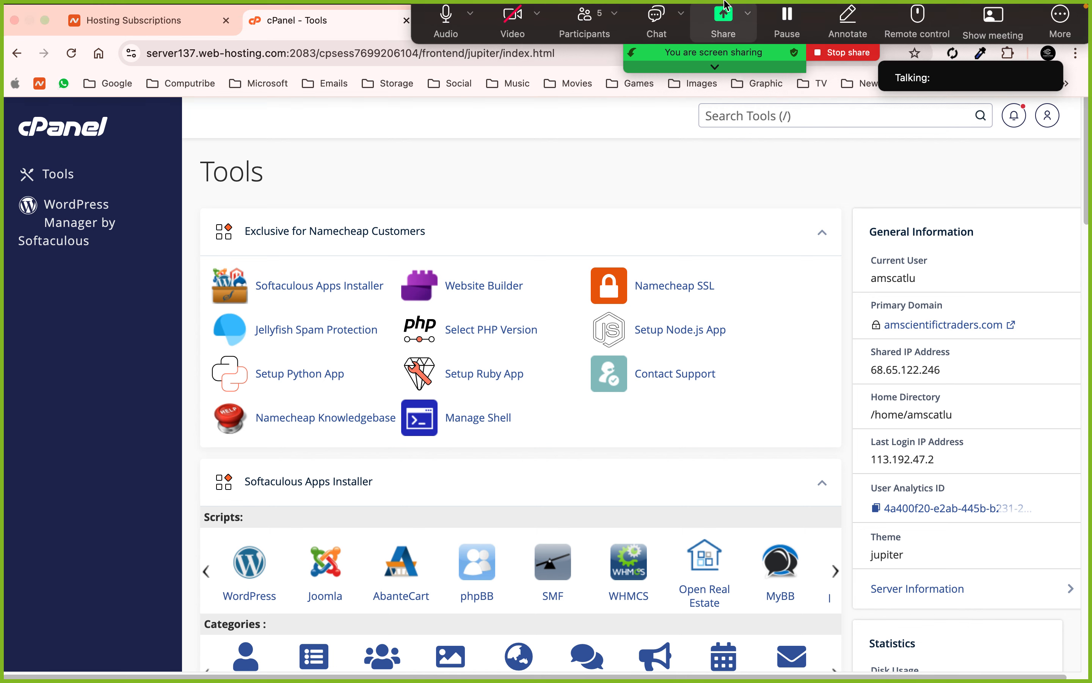
{"action": "left_click", "coordinate": [226, 34]}
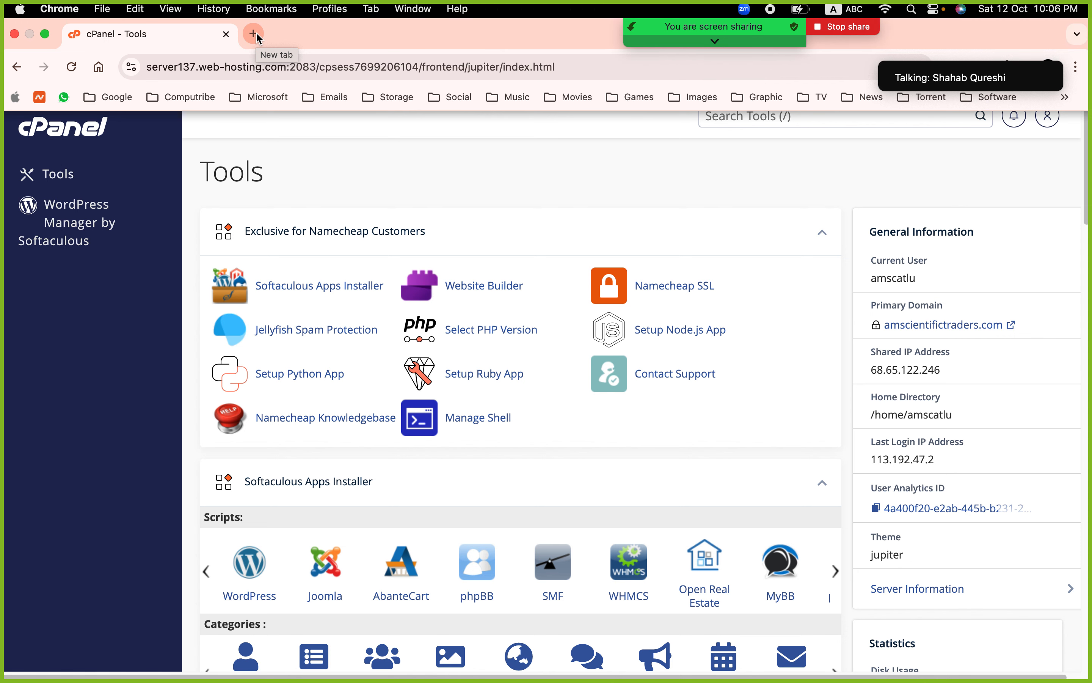
- Add a blank tab, close the cPanel Tools tab, then close the blank tab to shut Chrome
{"action": "left_click", "coordinate": [255, 33]}
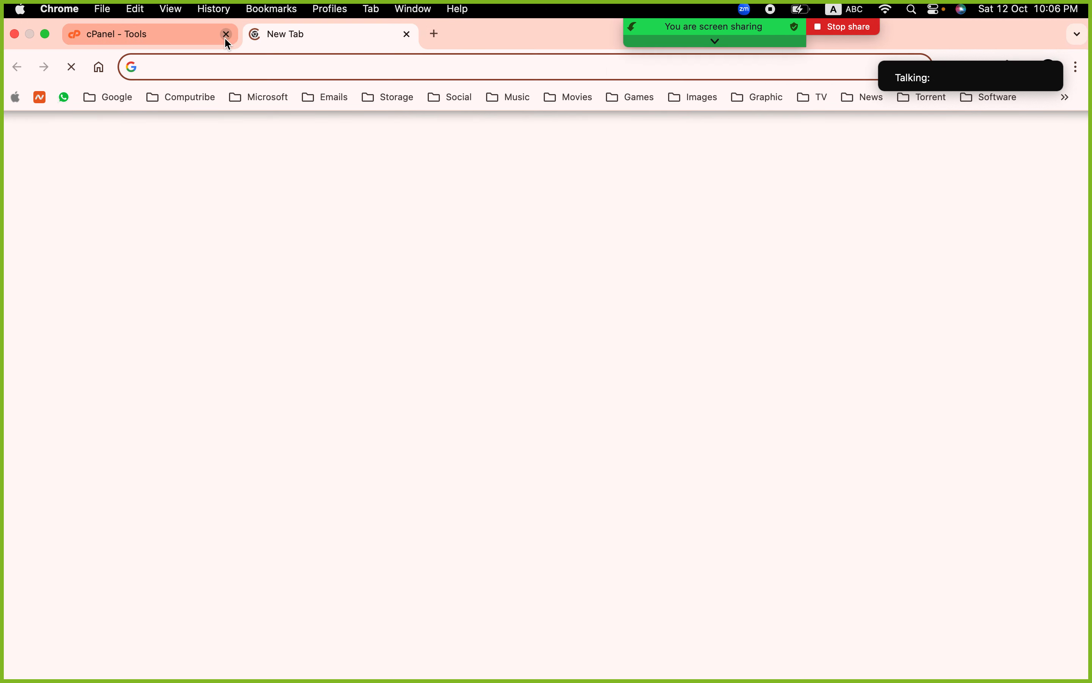
{"action": "left_click", "coordinate": [225, 35]}
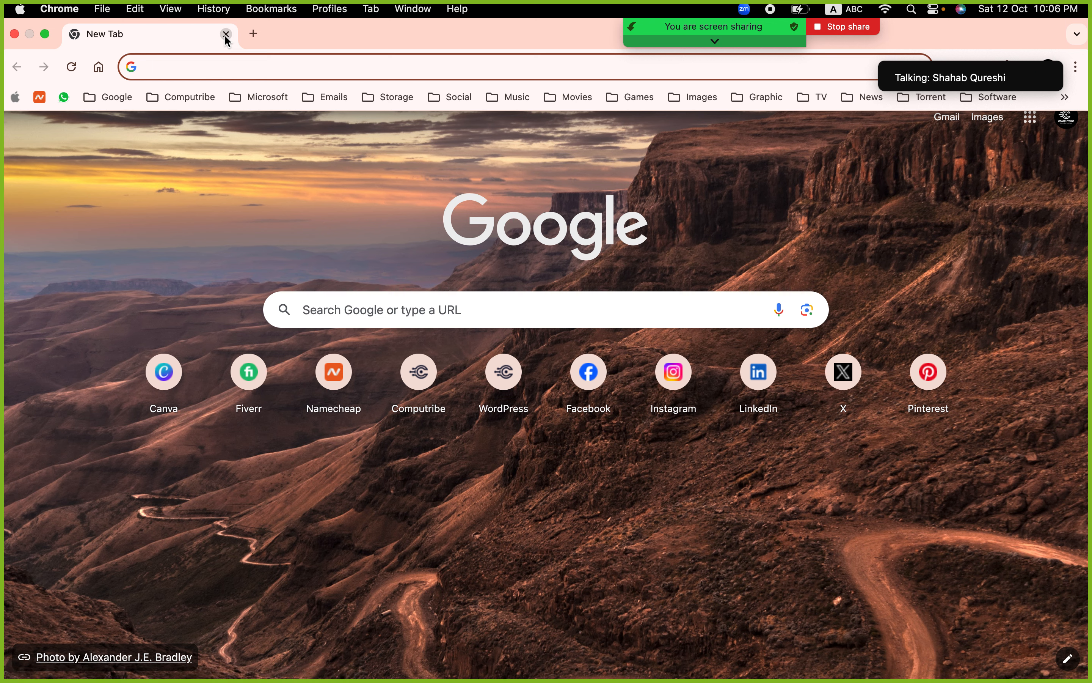
{"action": "left_click", "coordinate": [226, 34]}
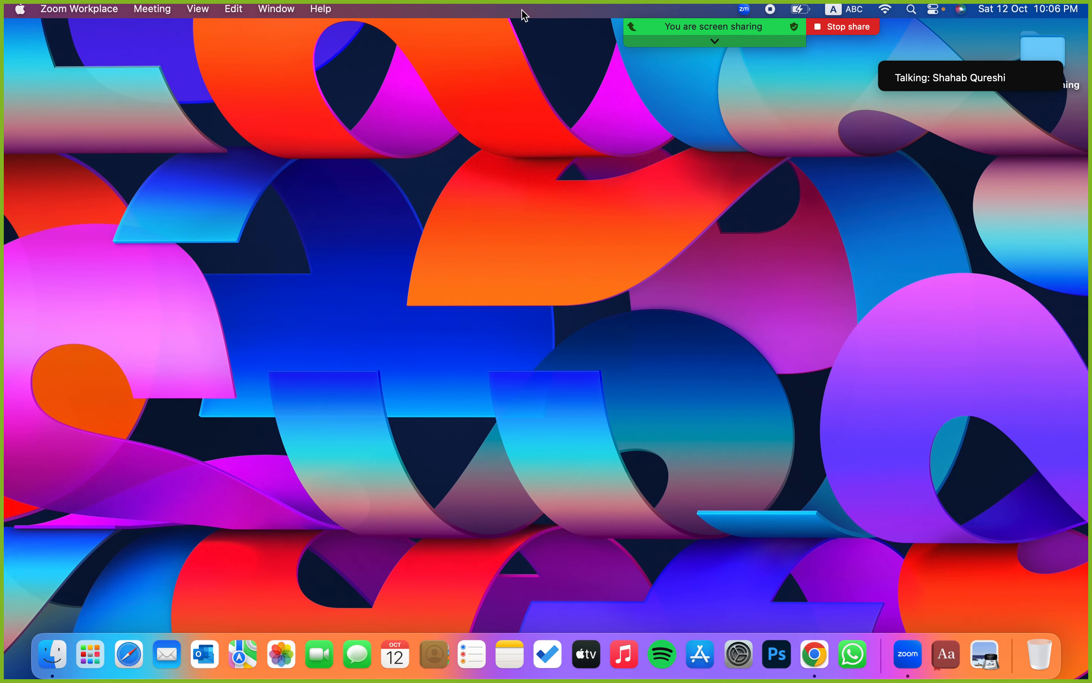
- Stop the Zoom screen share and switch spaces back to the meeting window with participants
{"action": "mouse_move", "coordinate": [819, 34]}
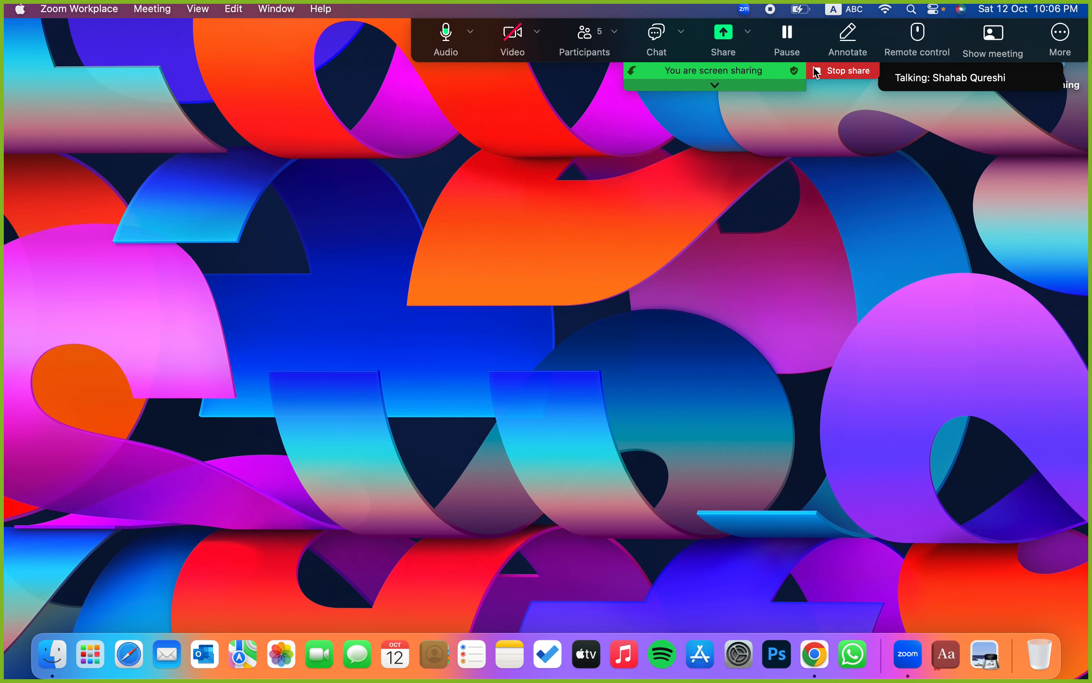
{"action": "left_click", "coordinate": [848, 72]}
{"action": "key", "text": "ctrl+Right"}
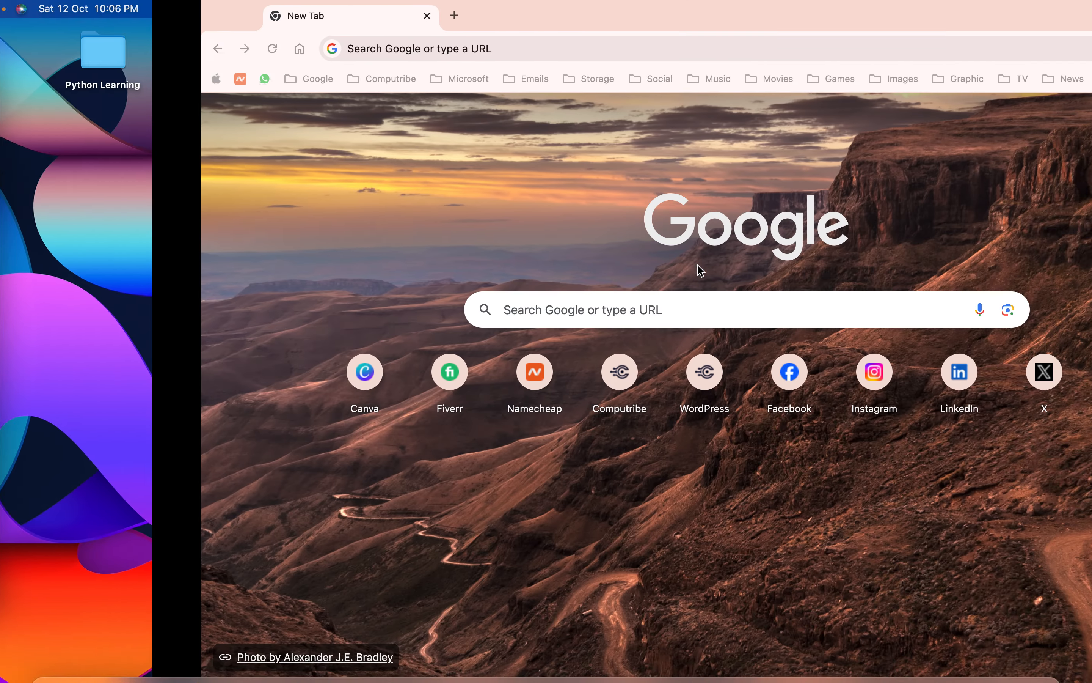
{"action": "key", "text": "ctrl+Left"}
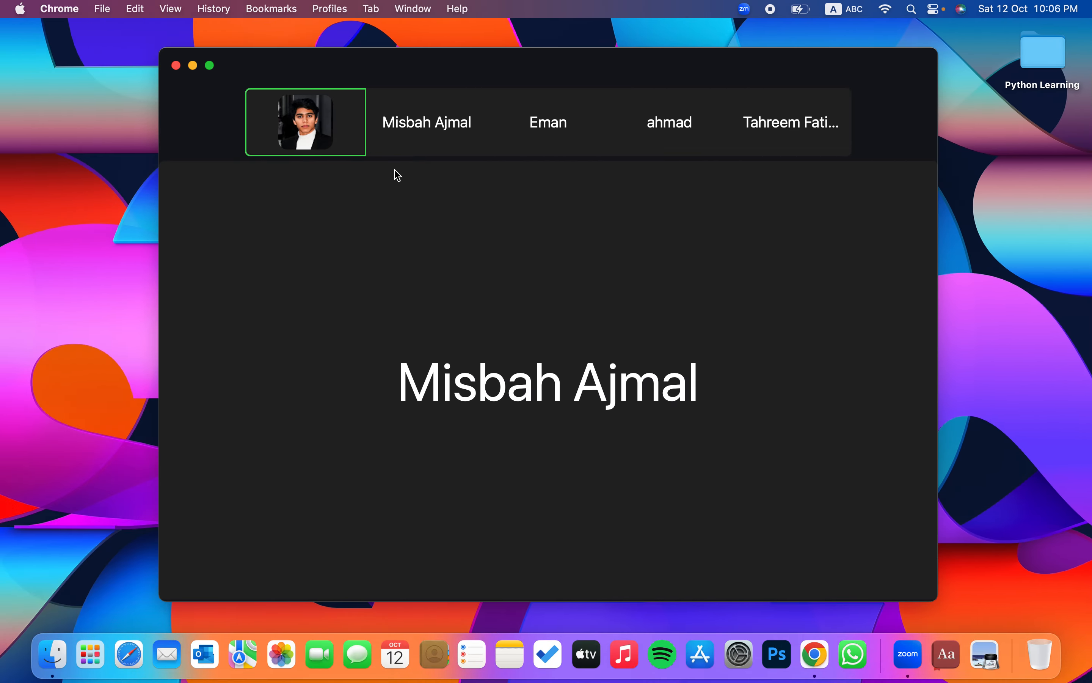